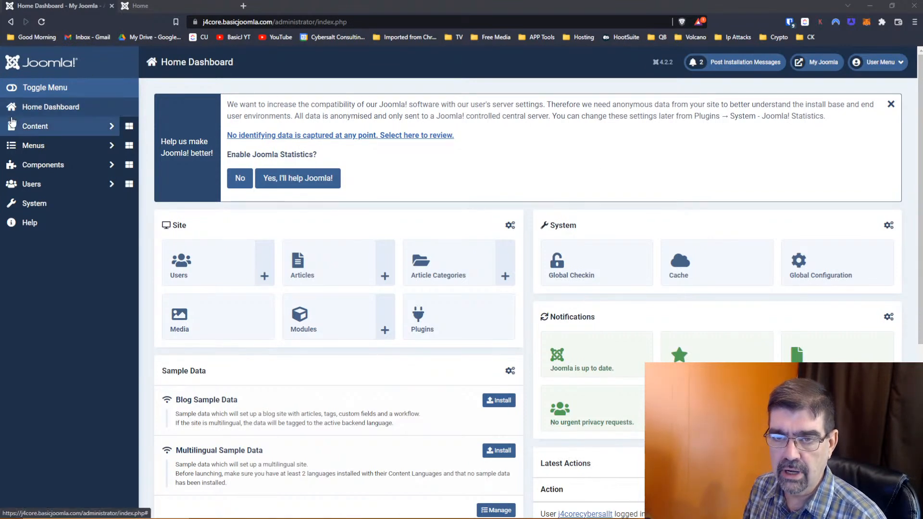
- Open Articles, agree to send anonymous statistics, and start a new blank article
click(327, 273)
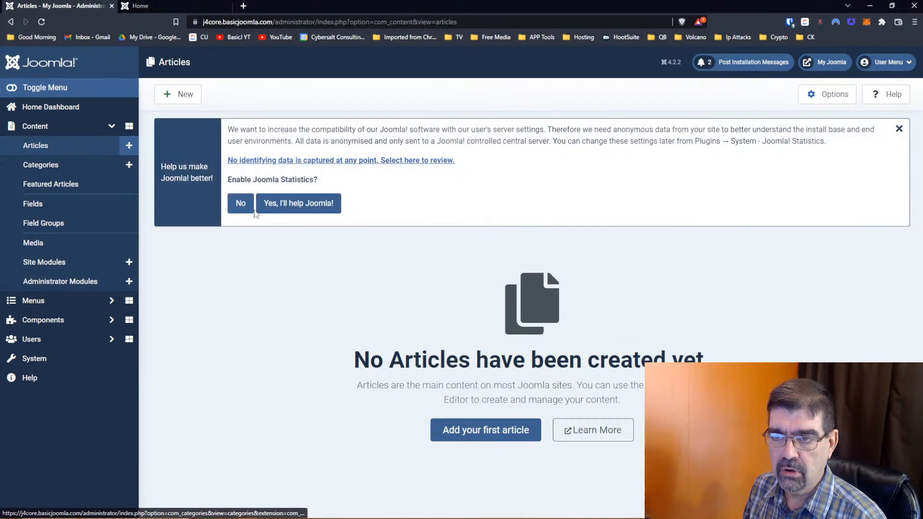
click(294, 211)
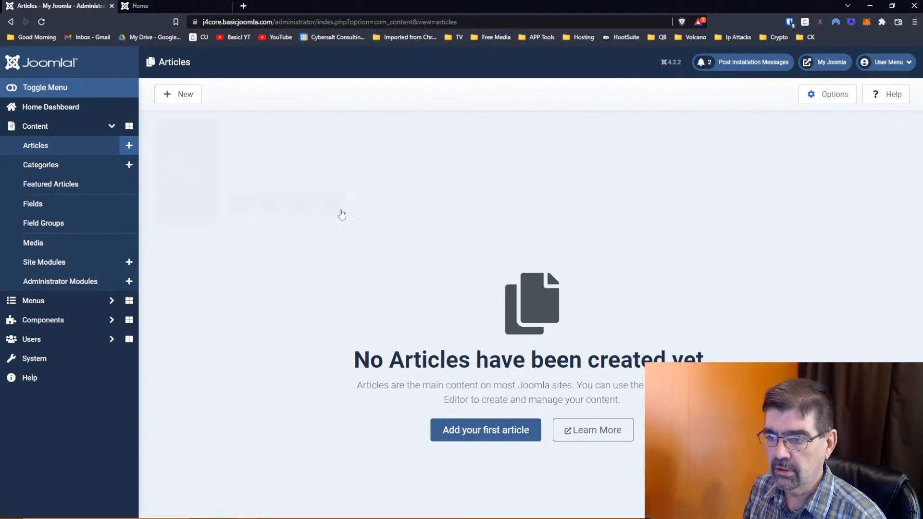
click(480, 333)
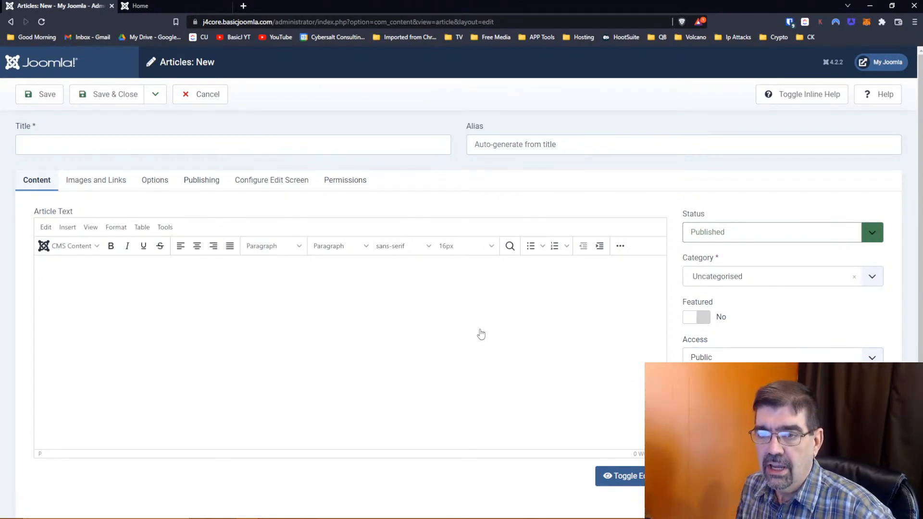
- Look over the article's Images and Links options, then cancel the unsaved article
click(100, 191)
scroll(99, 197, down, 2)
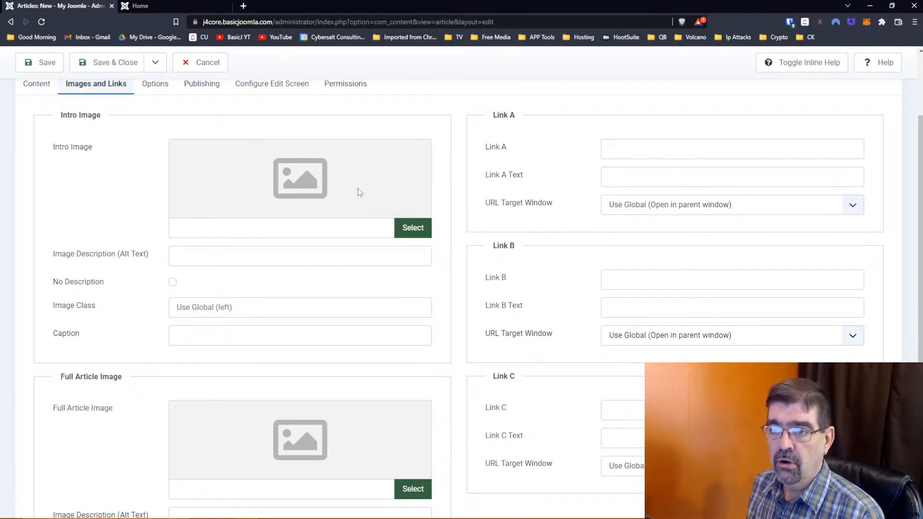
click(223, 71)
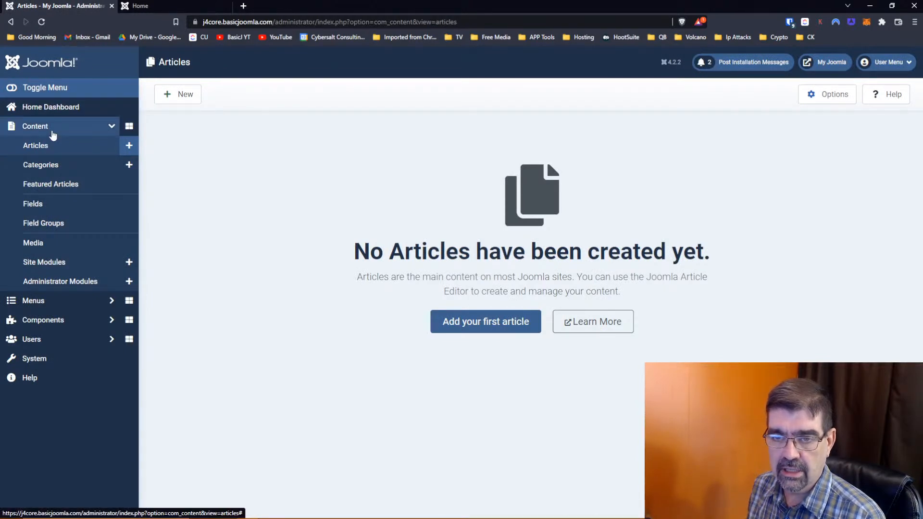
- Create an article field group titled 'Vehicle Specs' and save and close it
click(52, 227)
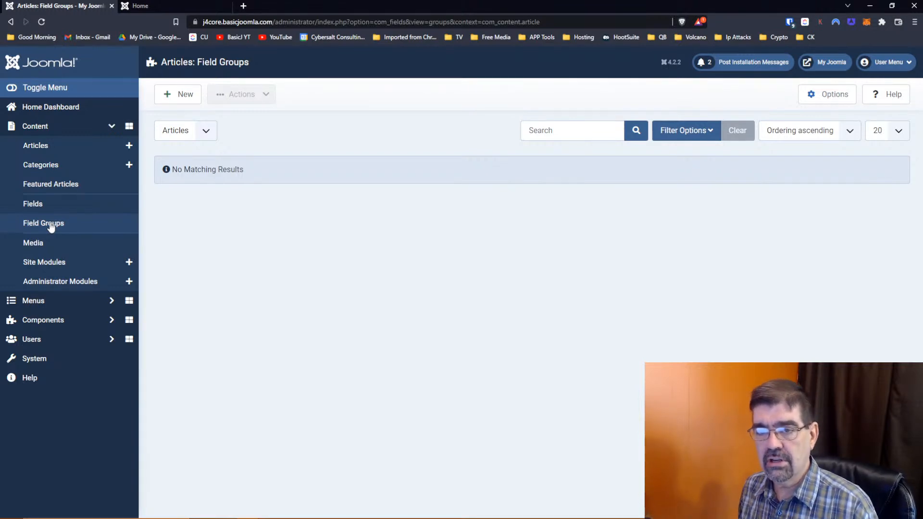
click(180, 91)
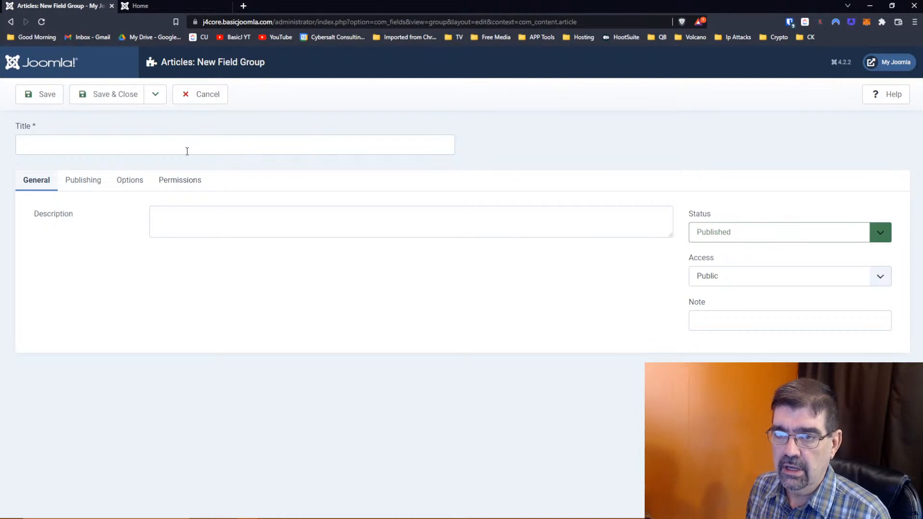
click(188, 149)
text(Car )
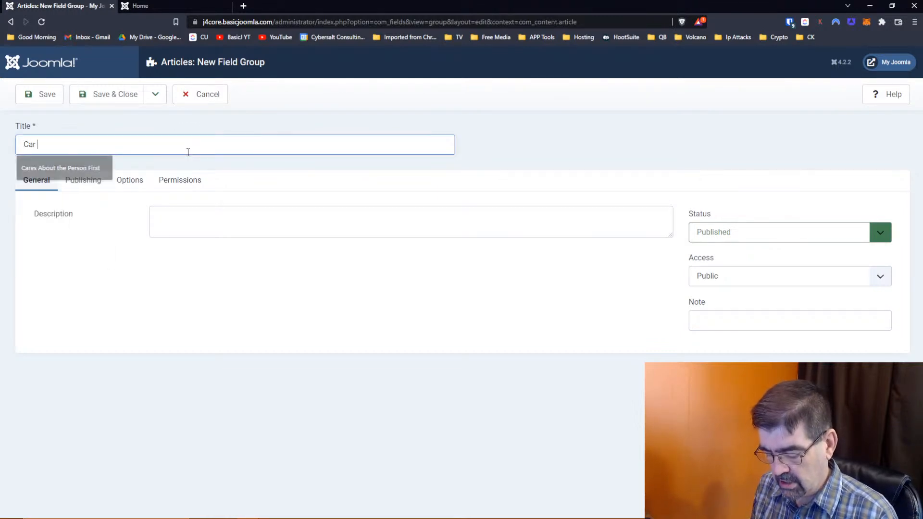
text(Specs)
key(Home)
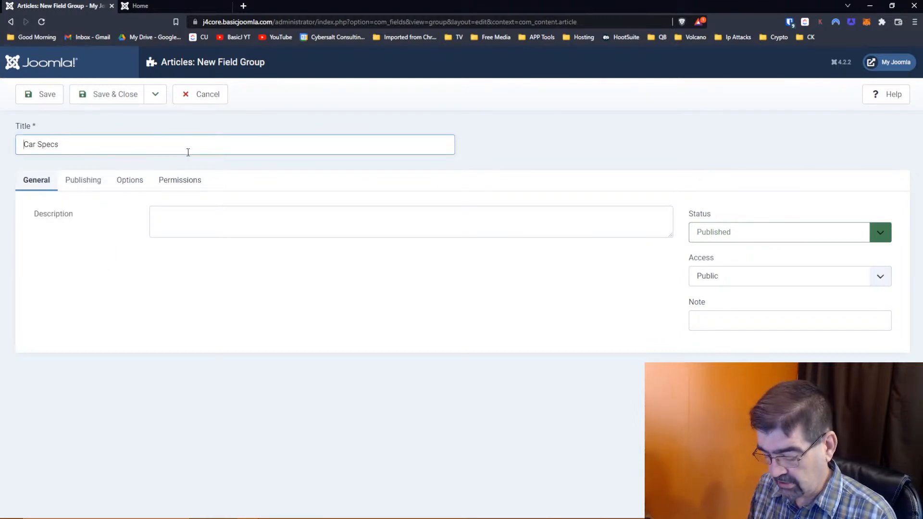
key(Delete)
text(Vehicle)
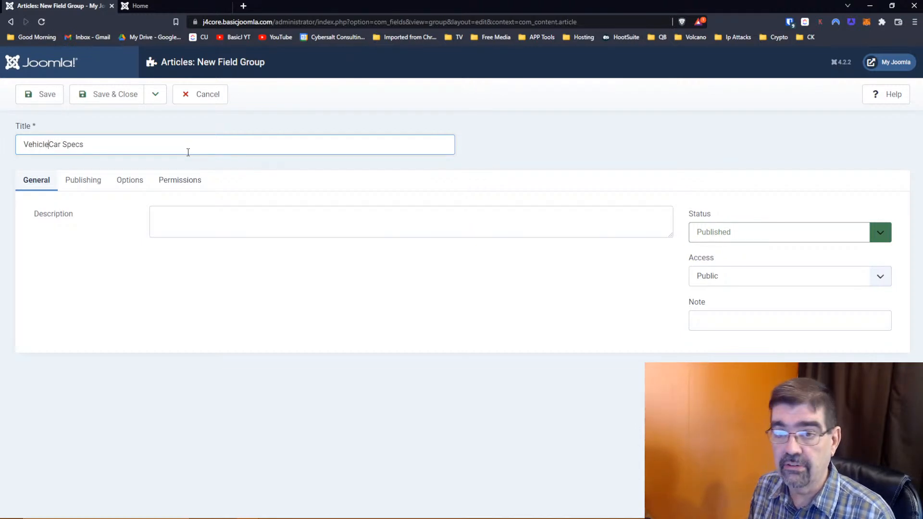
key(Delete)
key(Delete)
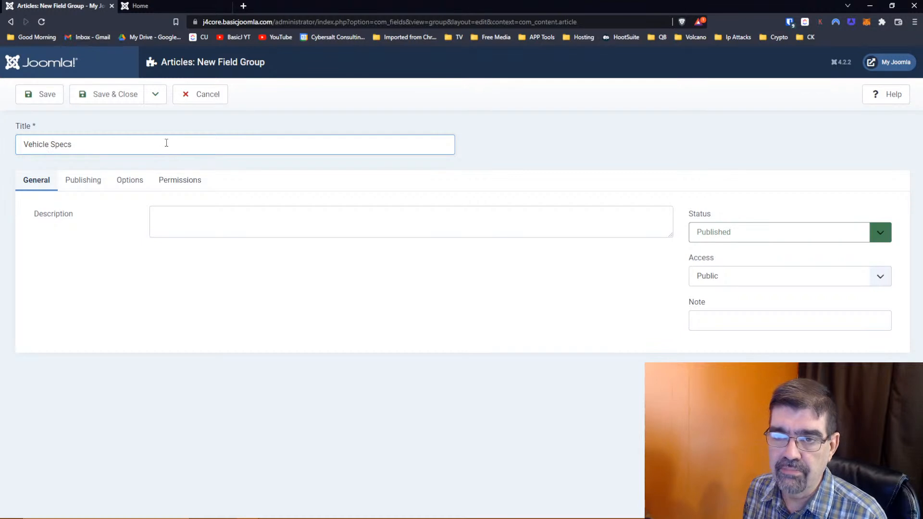
click(99, 102)
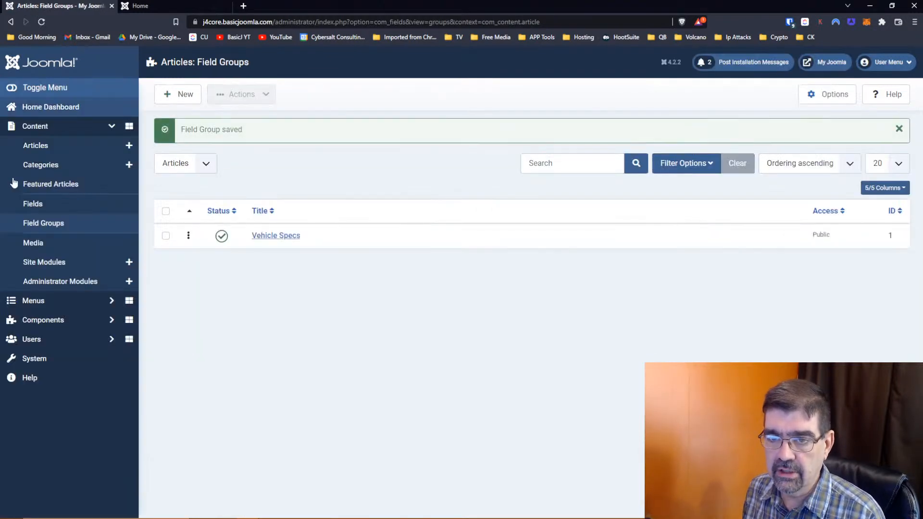
- Start a new article field titled 'Make of Vehicle'
click(36, 206)
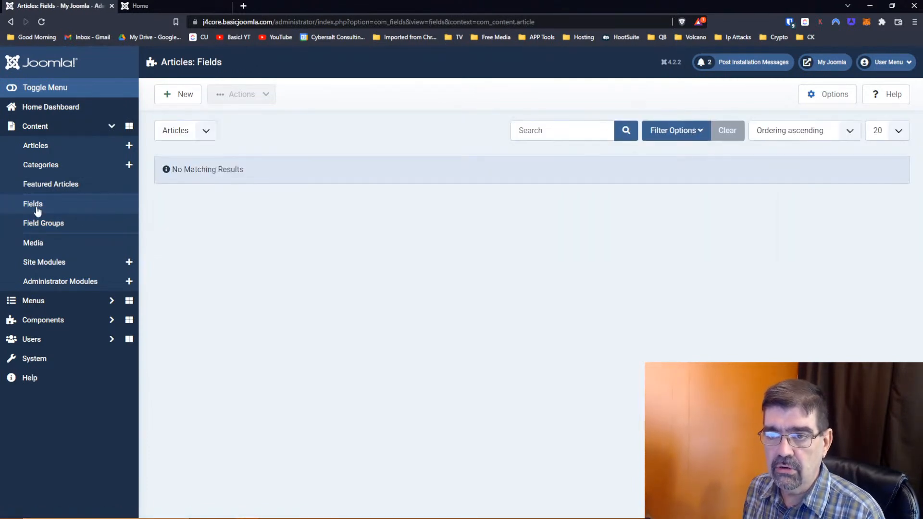
click(176, 99)
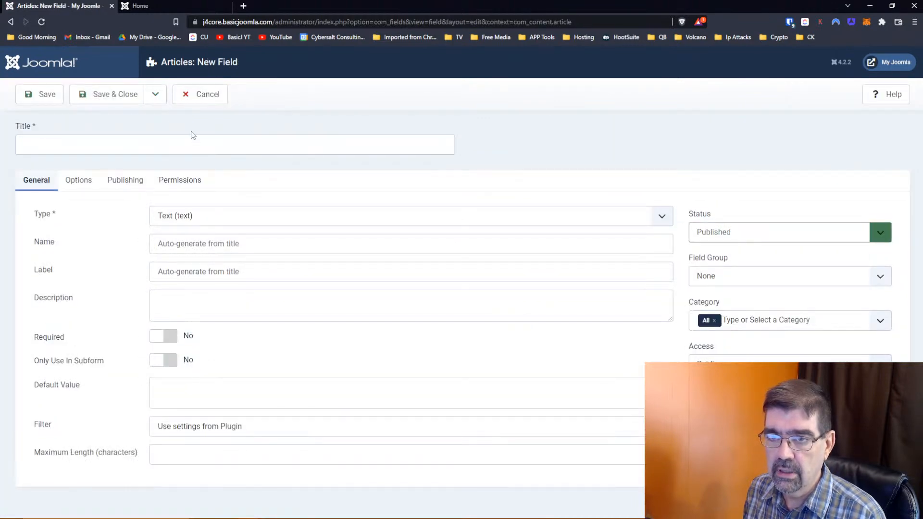
click(197, 141)
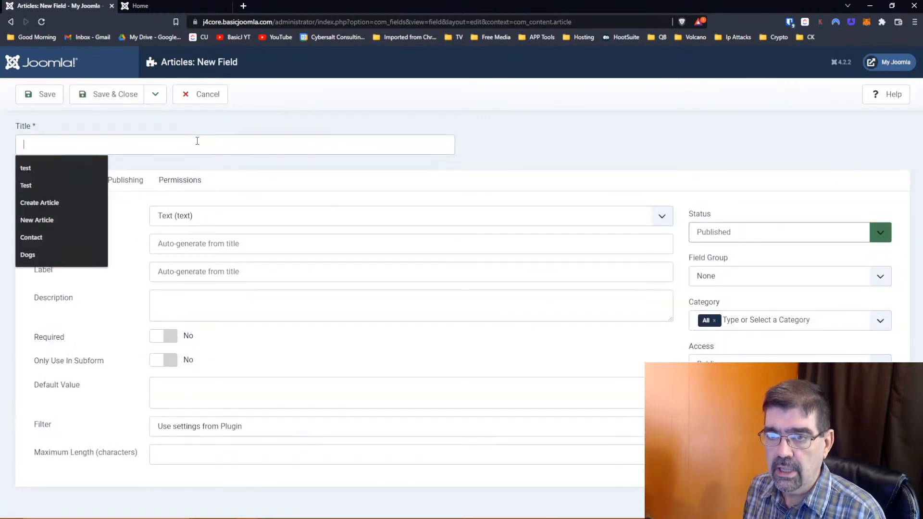
text(Vehicle)
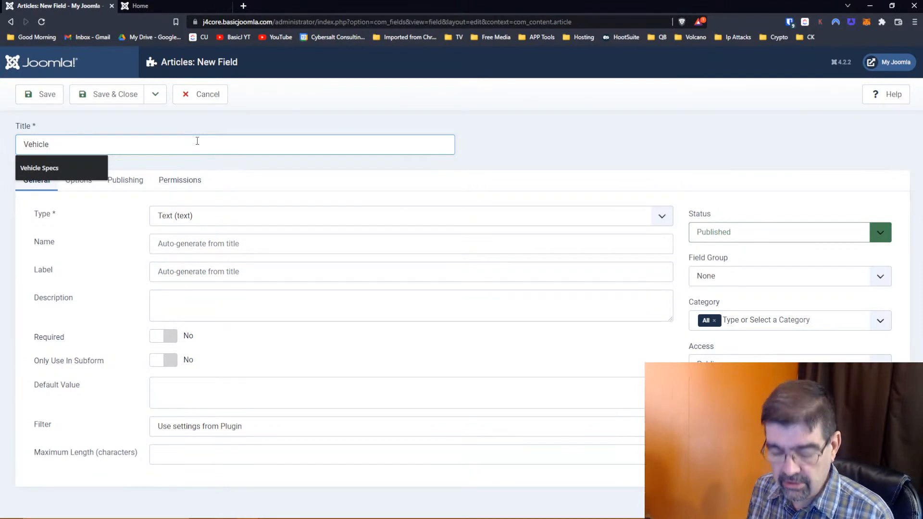
text( 1)
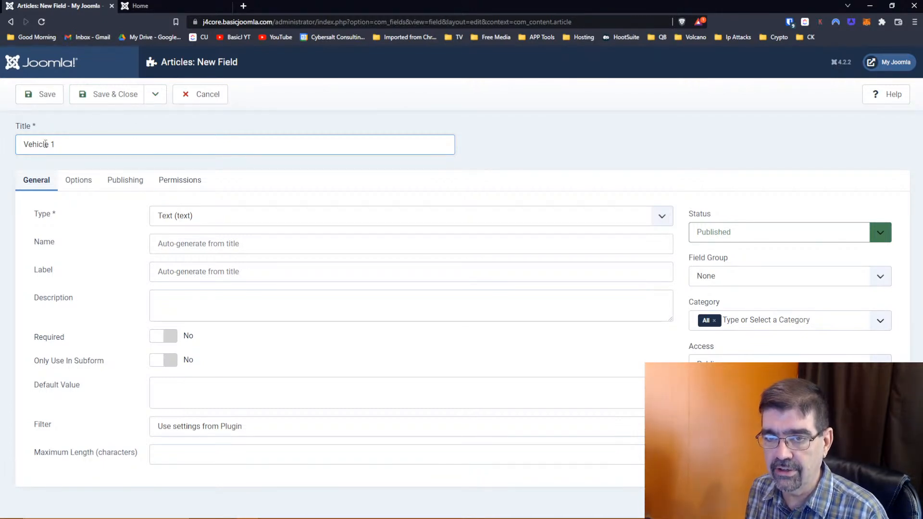
drag(57, 144, 1, 146)
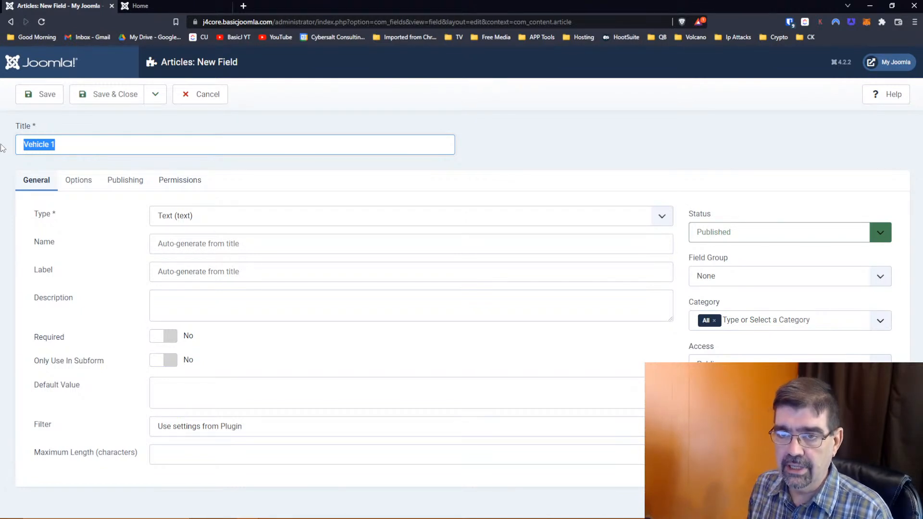
text(Ma)
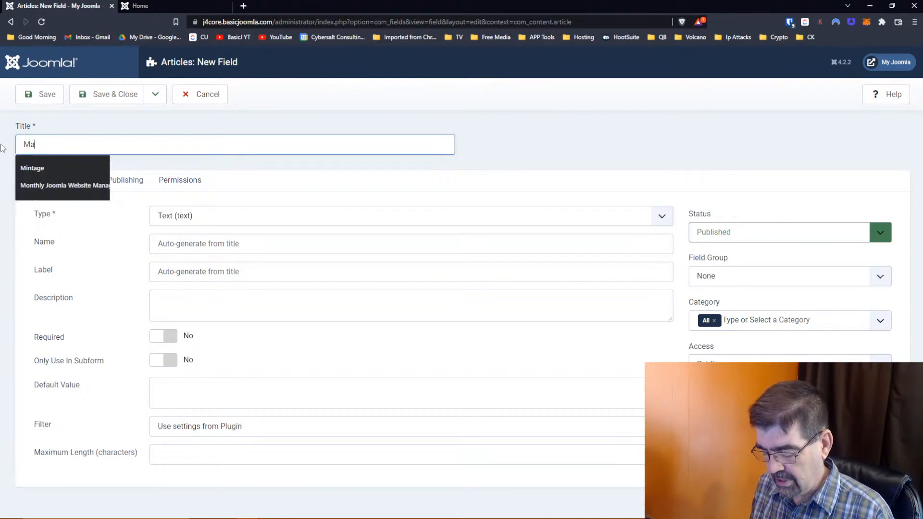
text(ke of Vehilc)
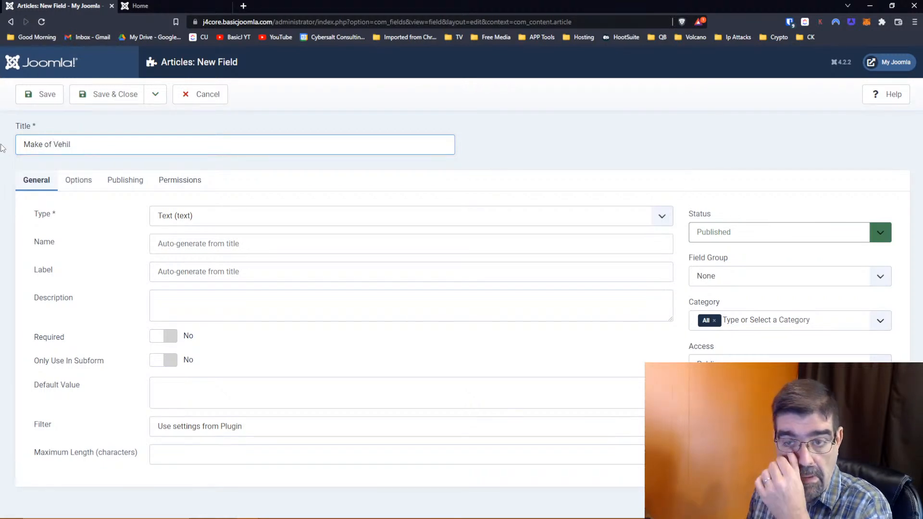
text(cle)
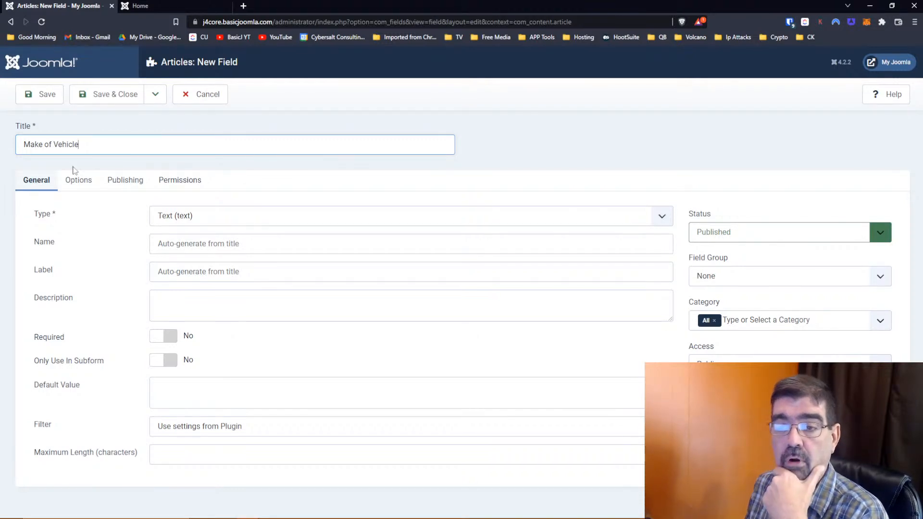
- Keep the field type Text, assign it to the Vehicle Specs group, and save and close
click(180, 222)
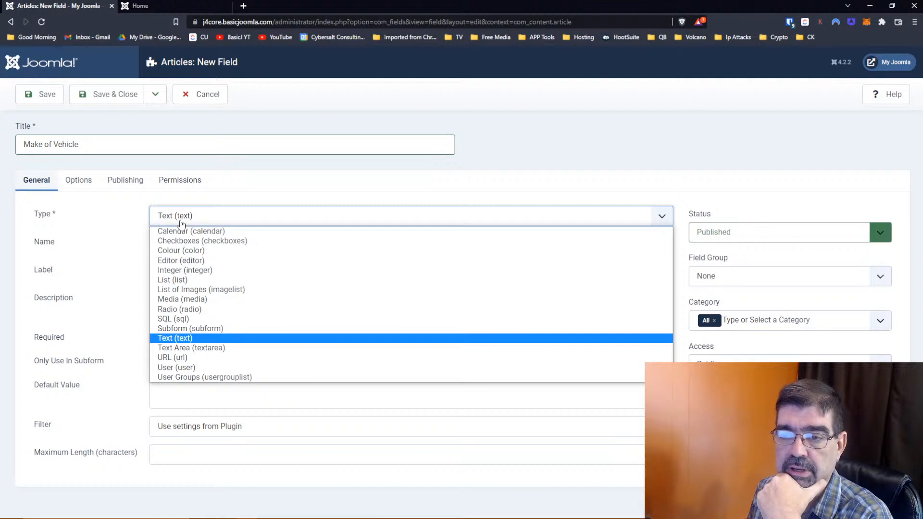
click(182, 223)
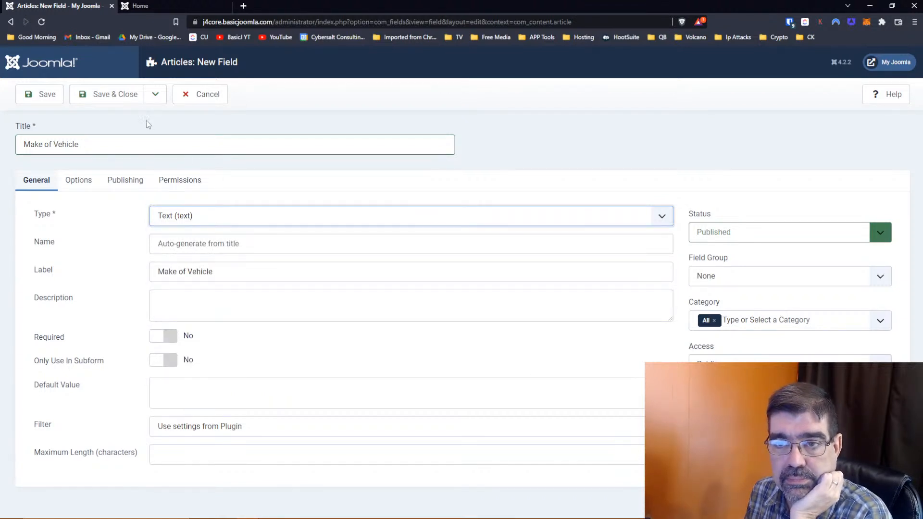
click(110, 99)
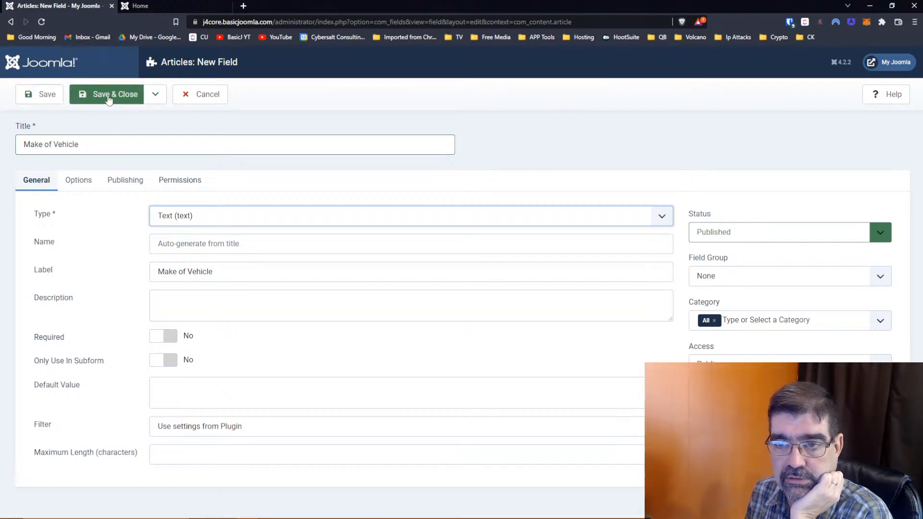
click(733, 277)
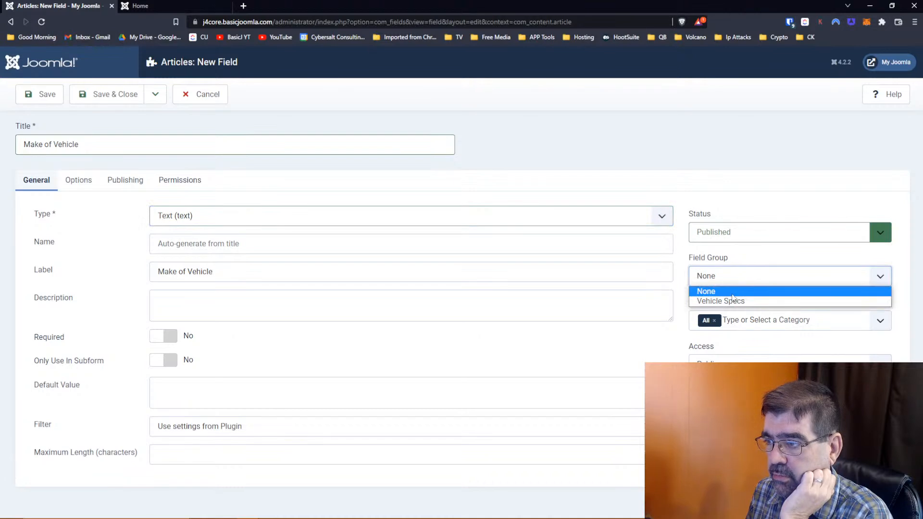
click(733, 301)
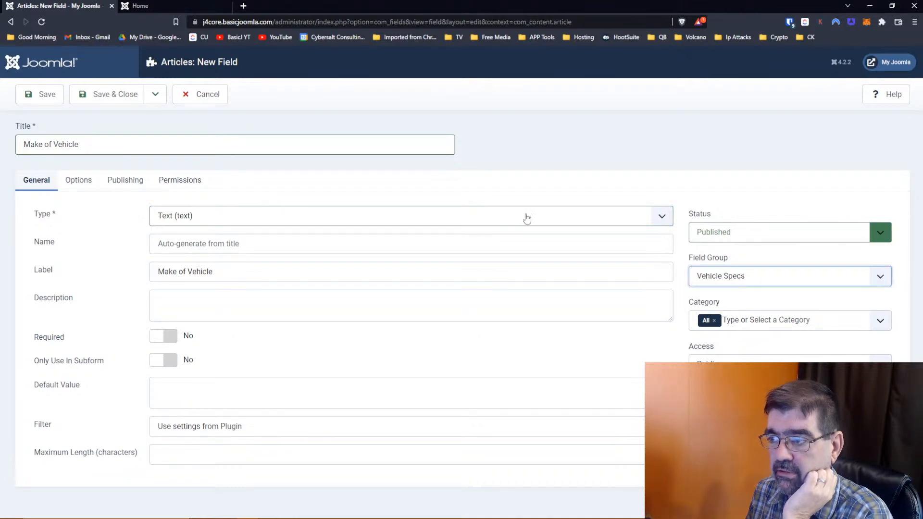
click(95, 106)
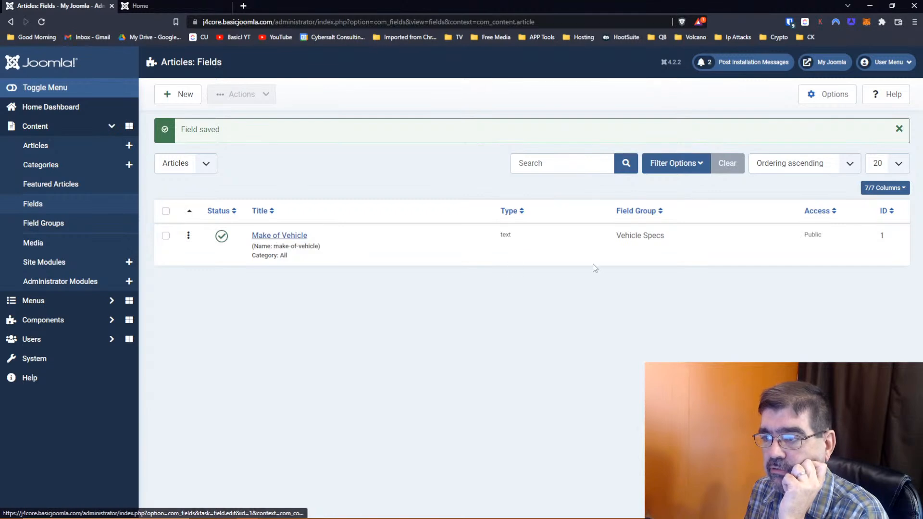
- In a new Articles tab, start a new article titled 'Vehicle 1'
right_click(37, 148)
click(57, 154)
click(159, 7)
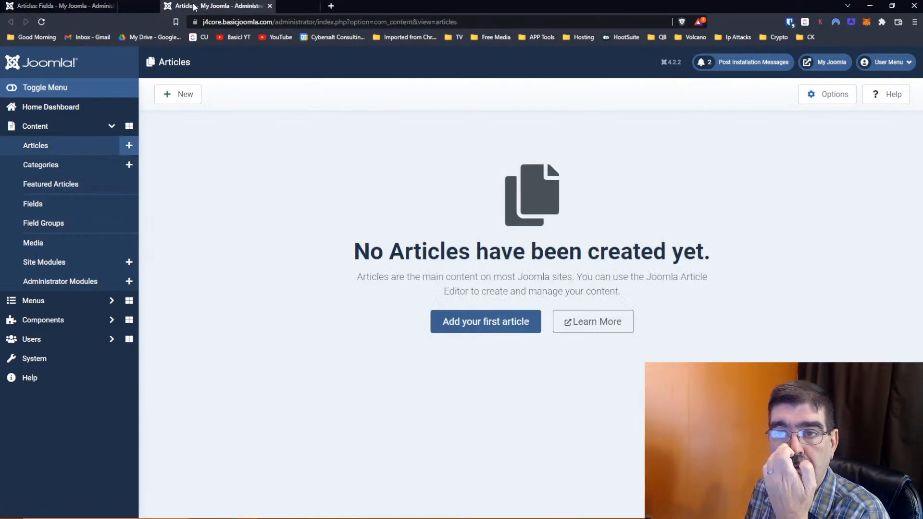
click(478, 318)
click(154, 146)
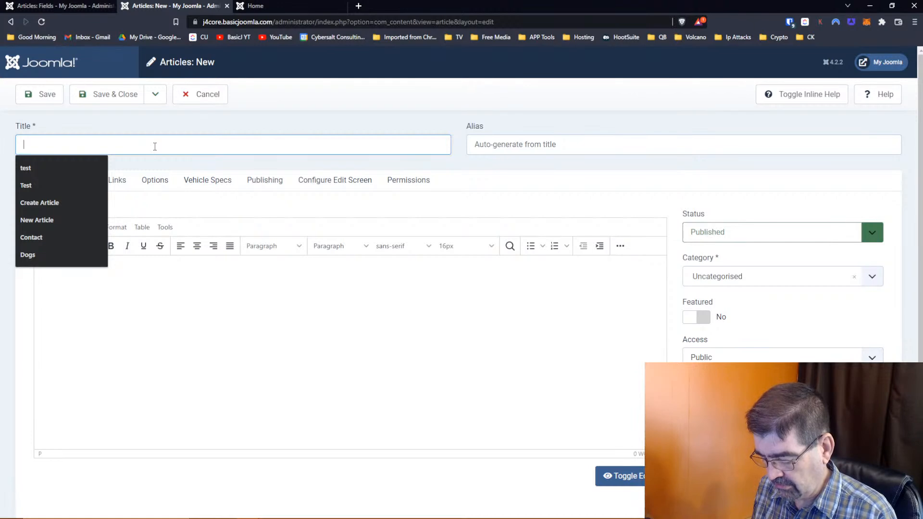
text(Vehicle)
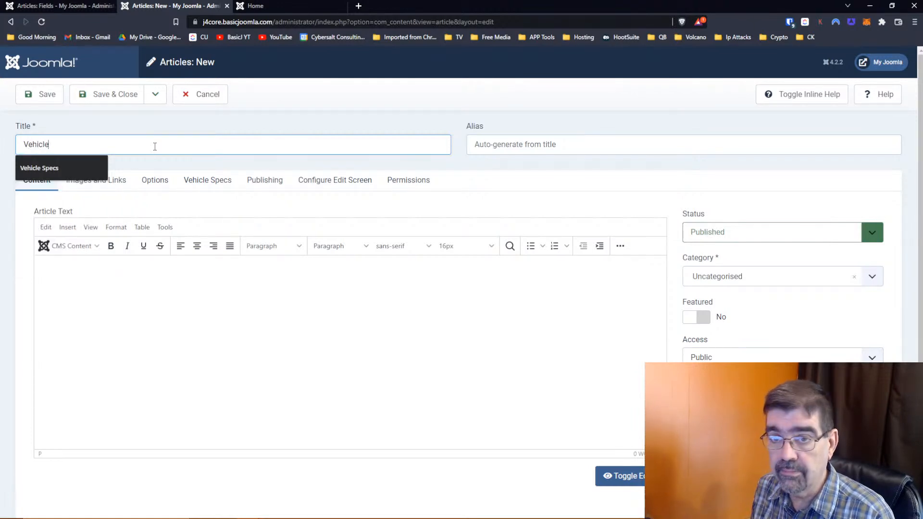
text( 1)
key(Tab)
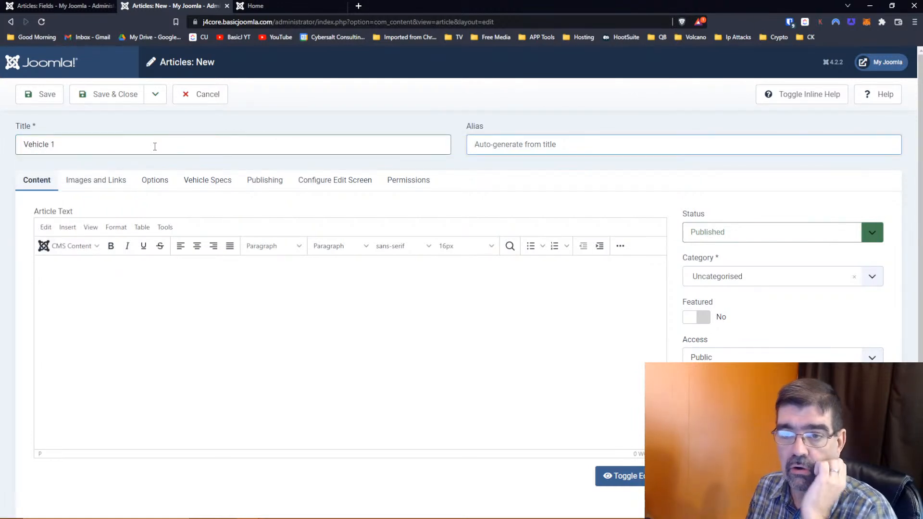
- Enter Chevy Impala as Make of Vehicle on the Vehicle Specs tab and save
click(77, 180)
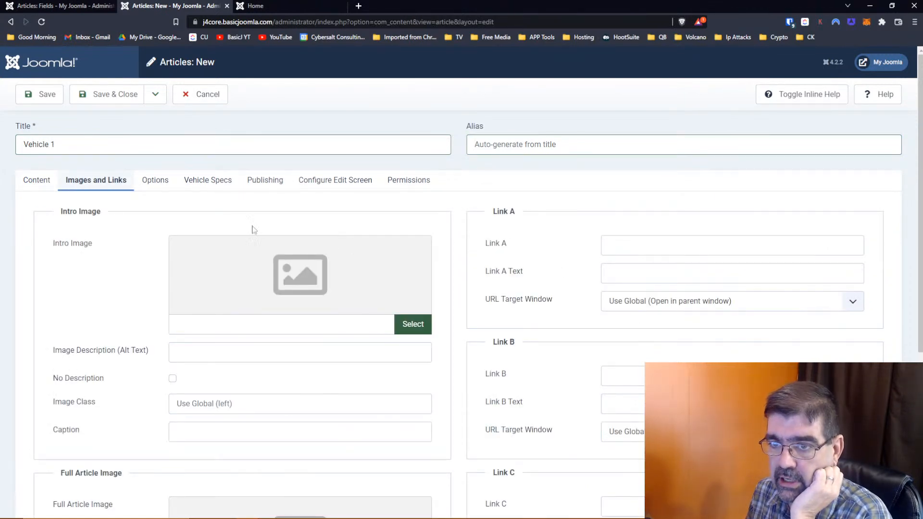
click(209, 181)
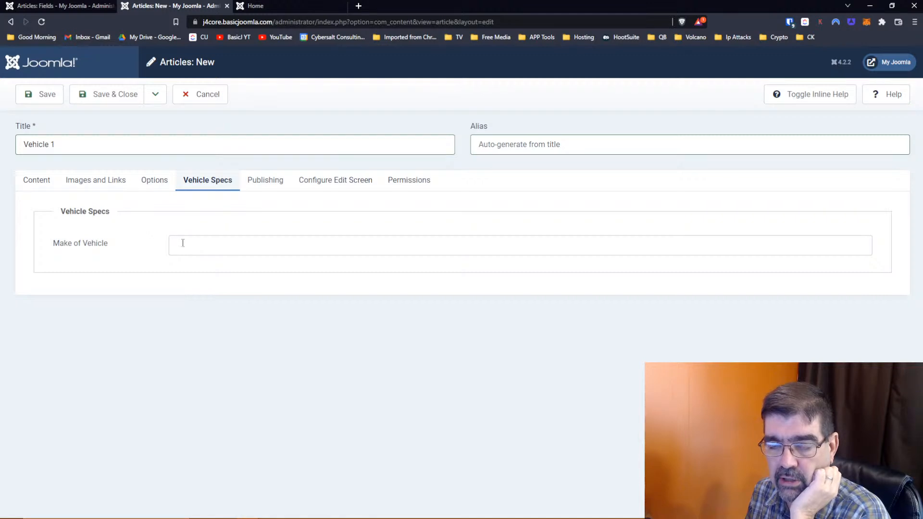
click(229, 244)
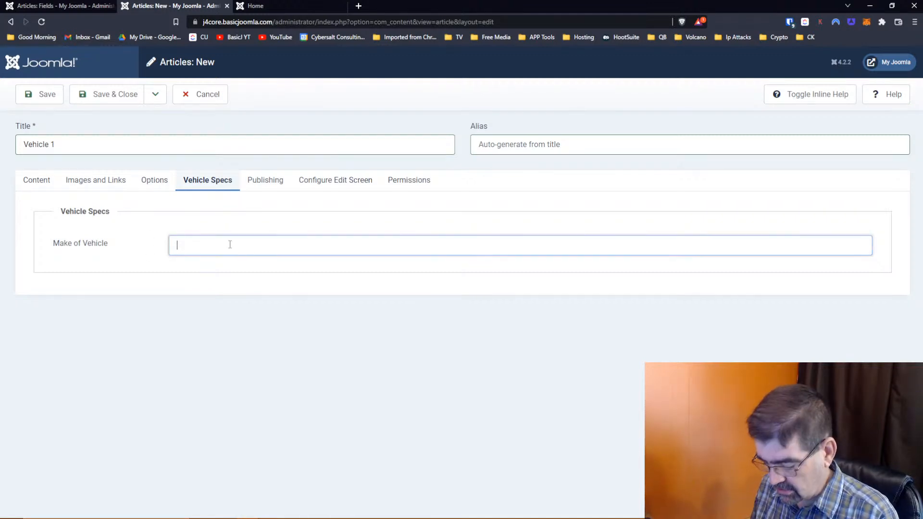
text(Ch)
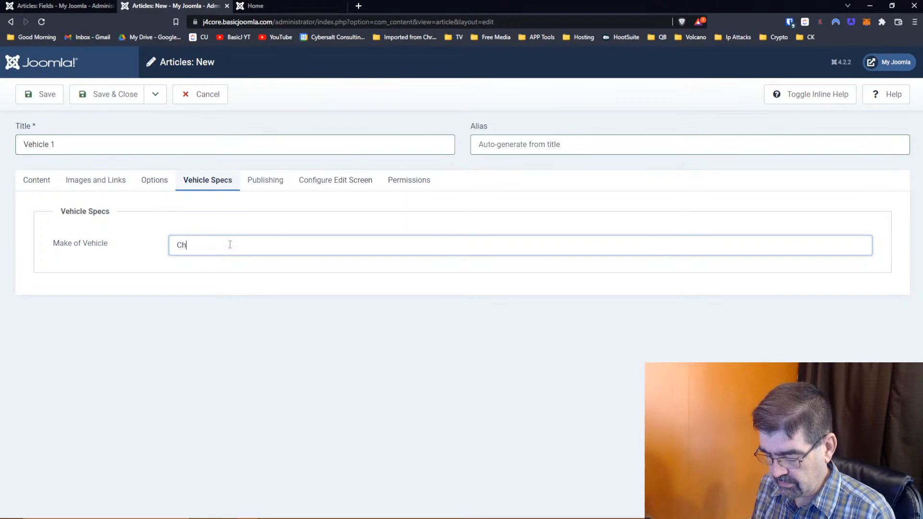
text(evy Impala)
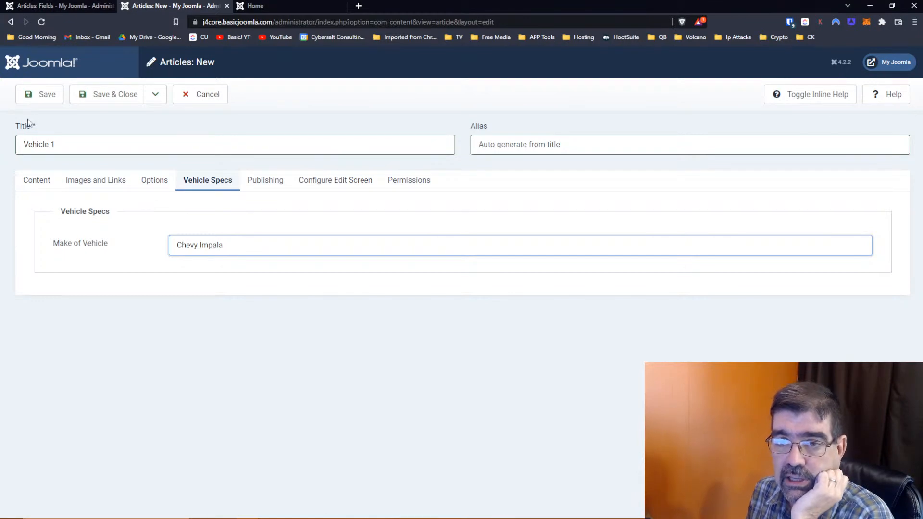
click(36, 101)
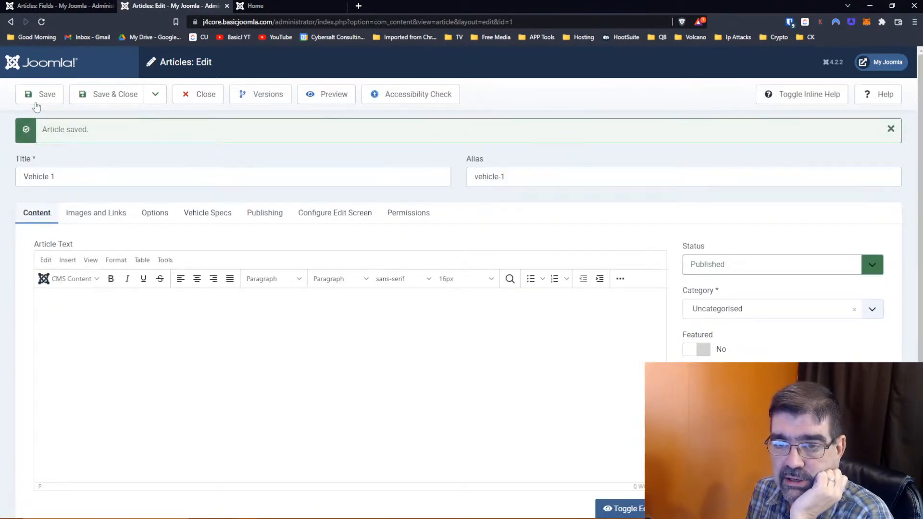
- Set the article to Featured, save it, and reload the site's home page to show it
click(883, 62)
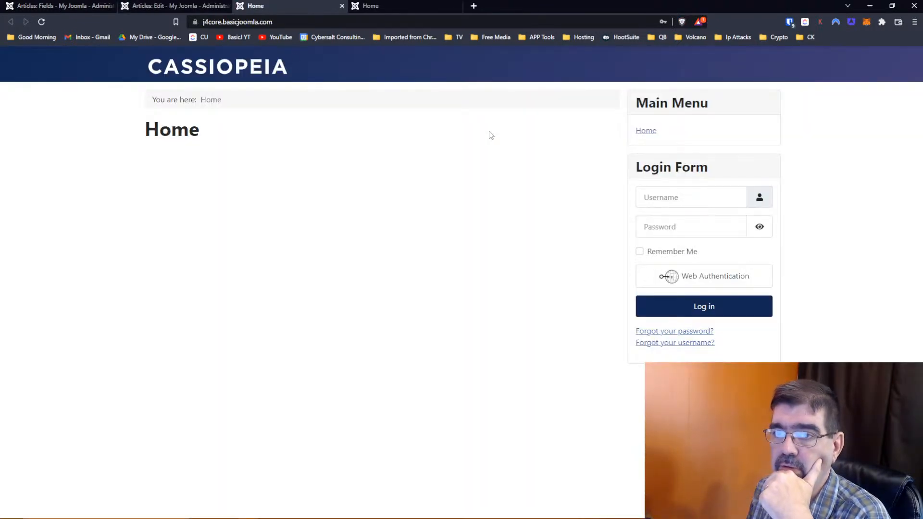
click(153, 6)
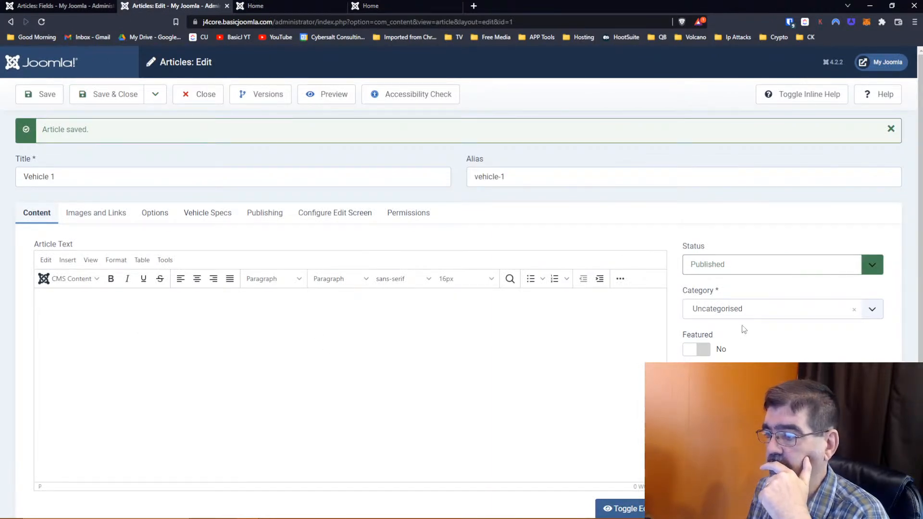
click(695, 353)
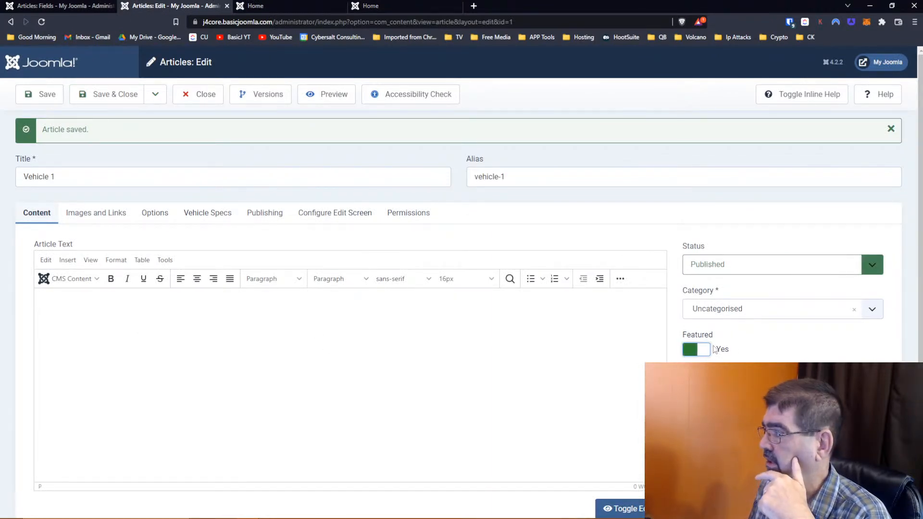
click(44, 94)
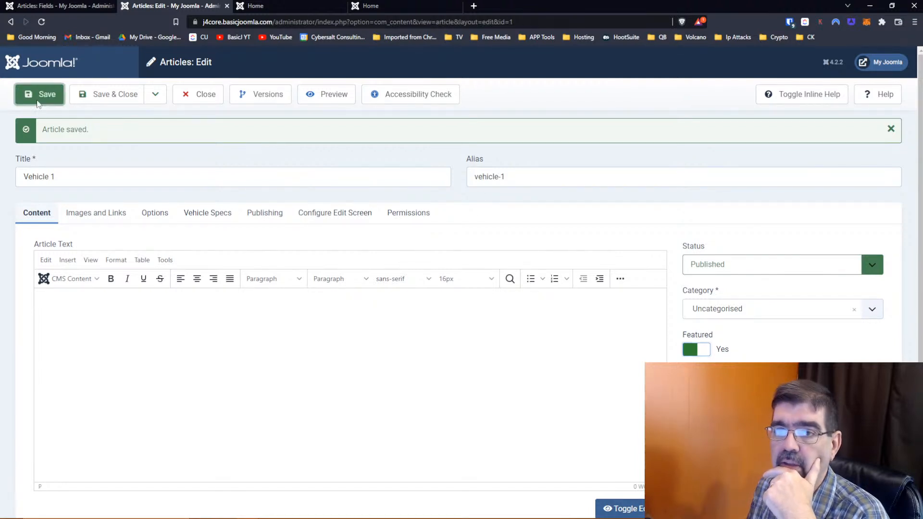
click(280, 15)
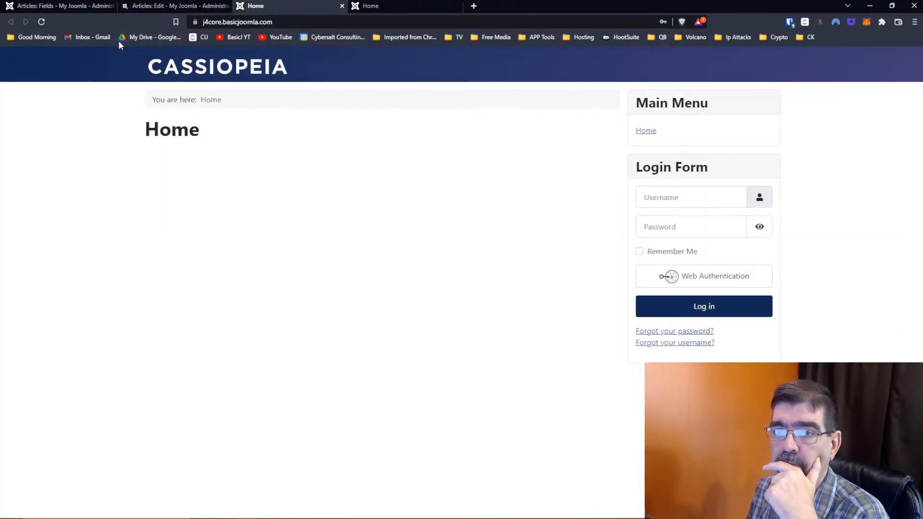
click(42, 22)
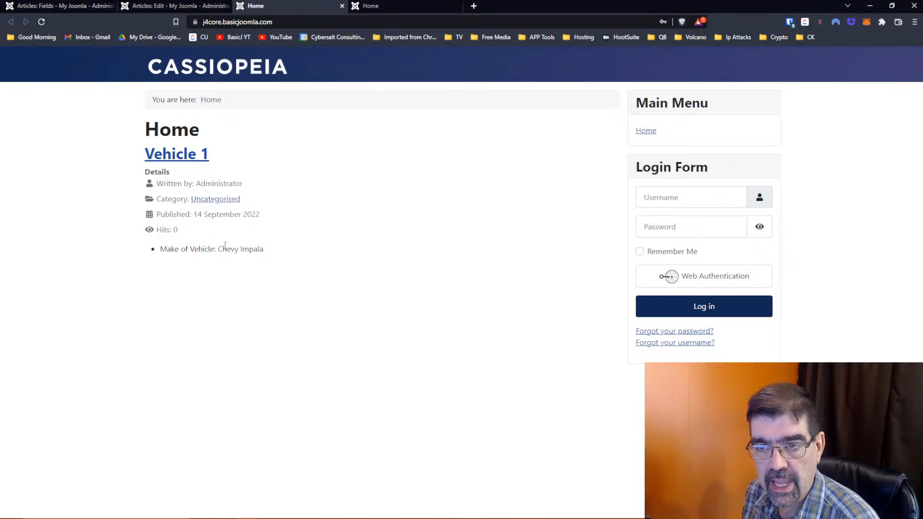
- Verify the Chevy Impala value on the home page and in the article editor
drag(218, 250, 264, 250)
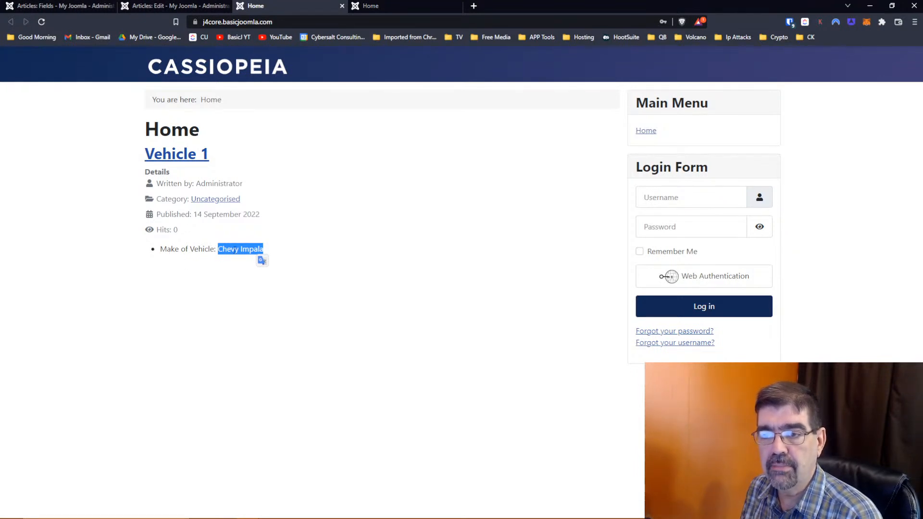
click(187, 8)
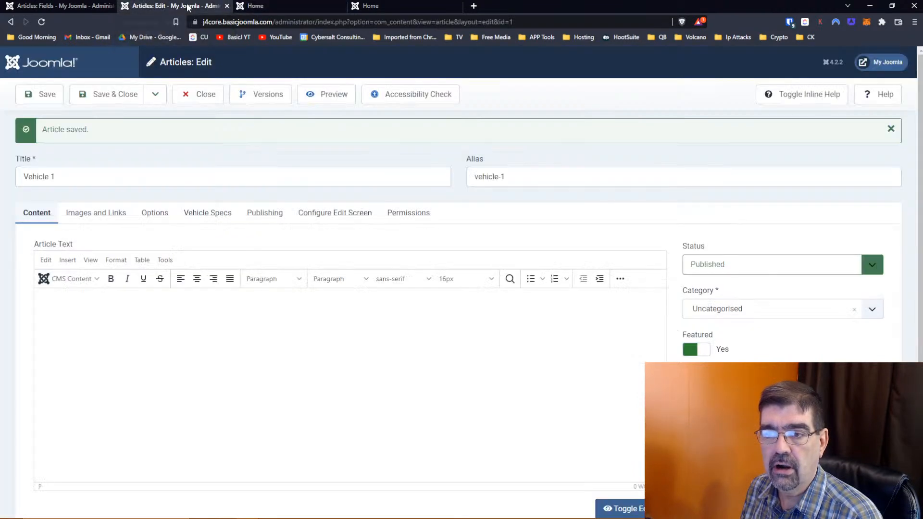
click(212, 214)
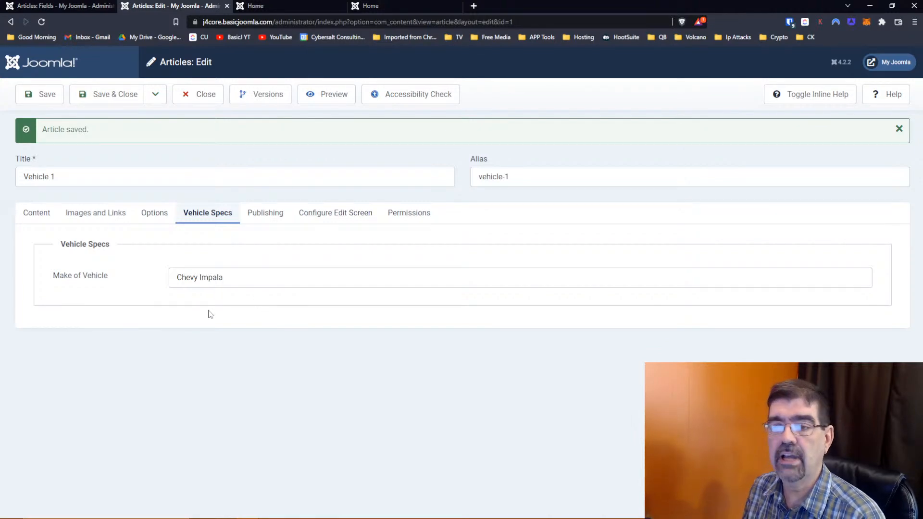
click(39, 6)
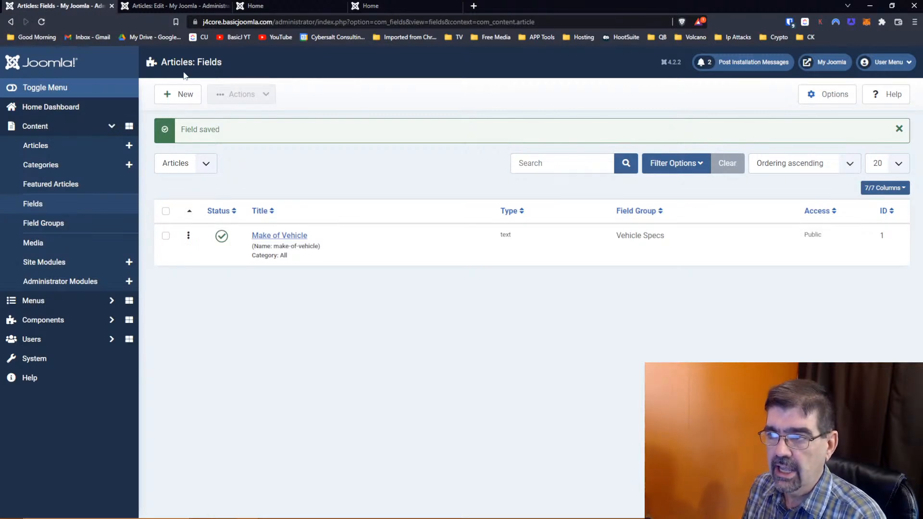
- Begin a new article field assigned to the Vehicle Specs group, ready to enter its title
click(176, 97)
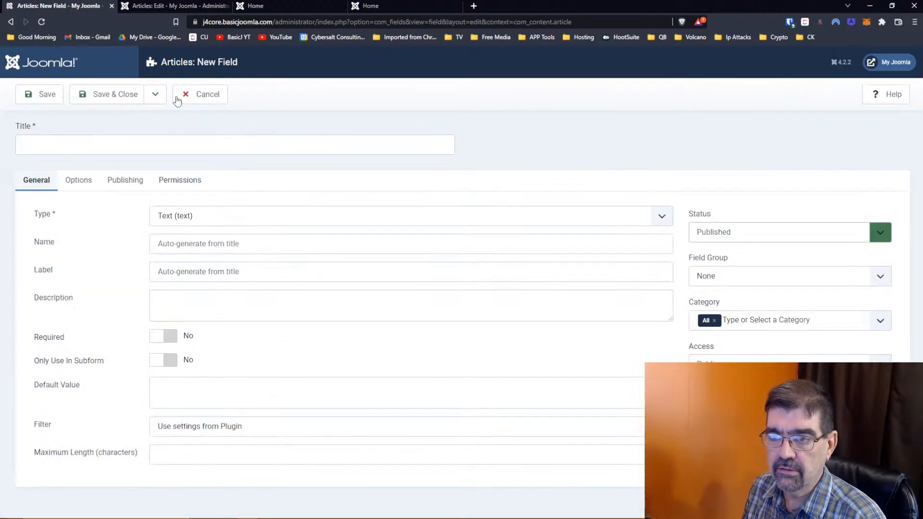
click(734, 278)
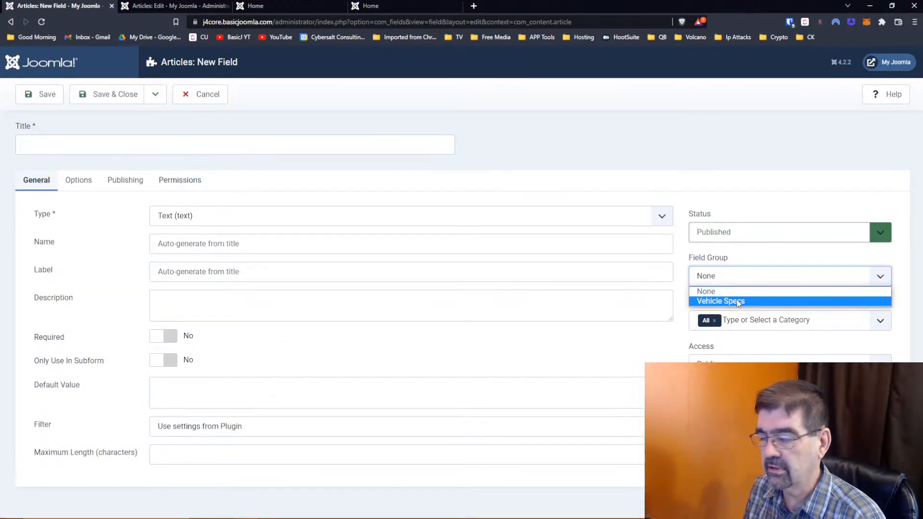
click(739, 302)
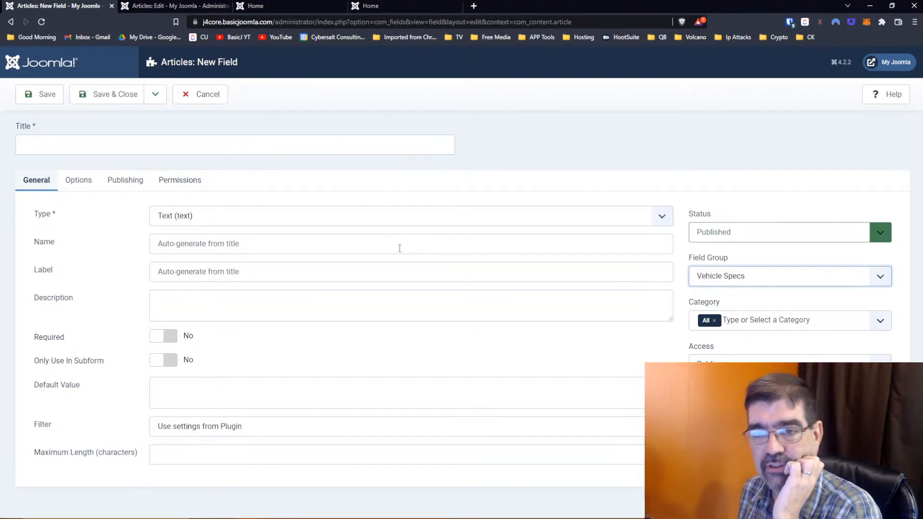
click(220, 143)
- Name the Text field 'Styles' and save it with Save & New
text(Styles)
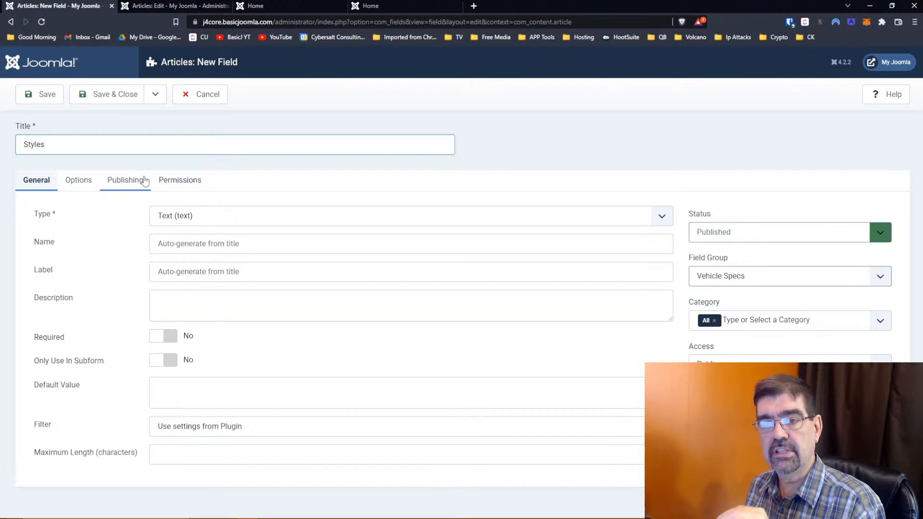
text(!)
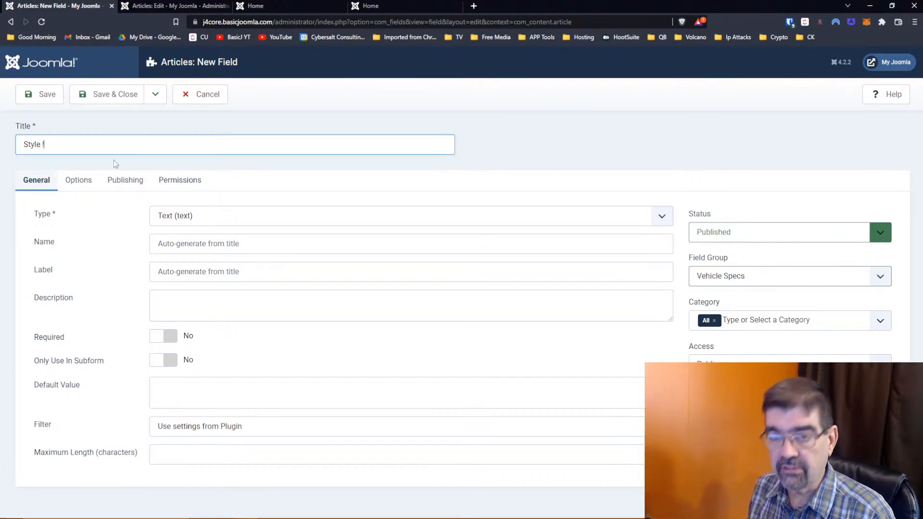
key(BackSpace)
text(1)
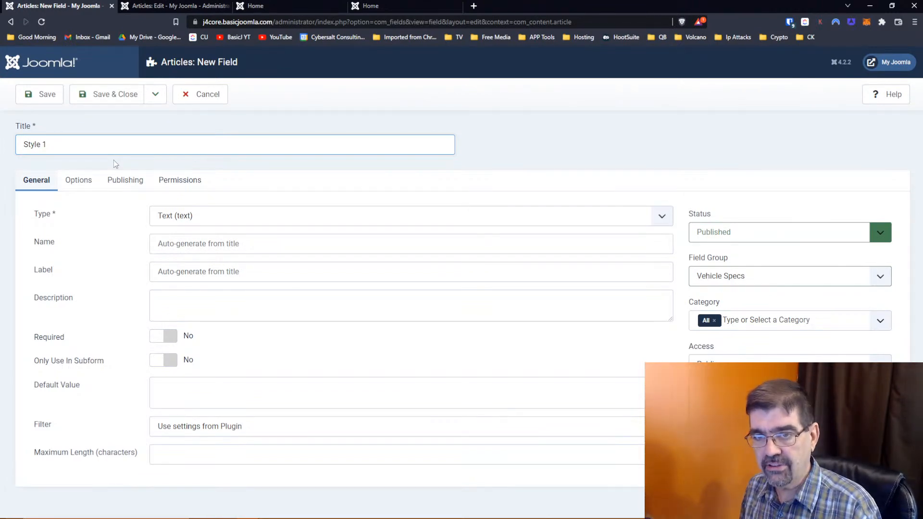
key(BackSpace)
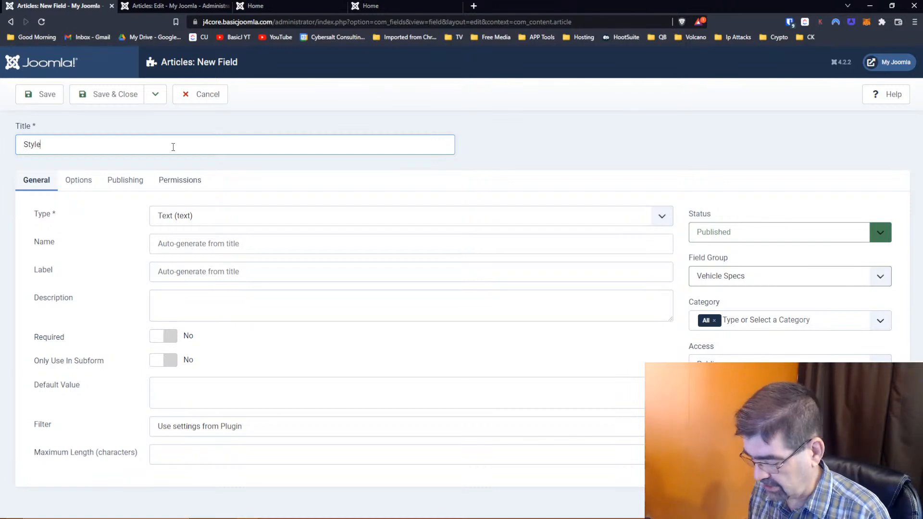
text(Available Sty)
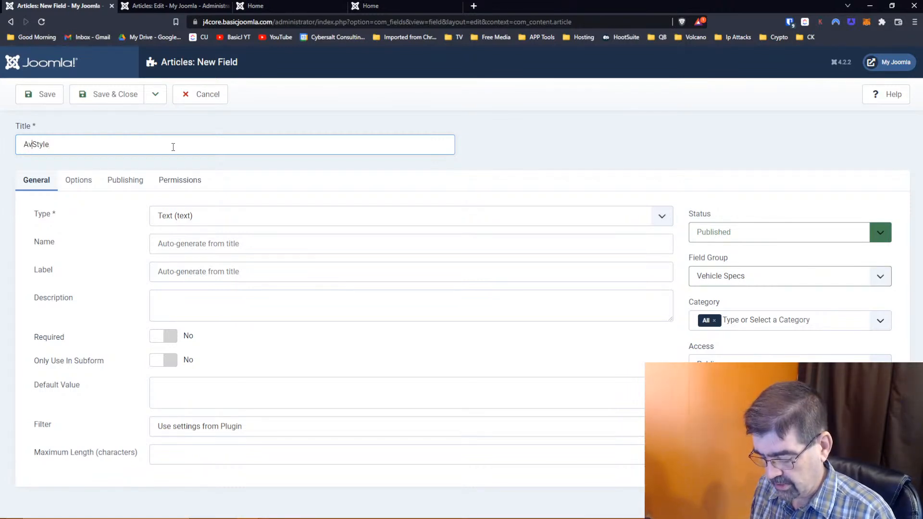
text(le)
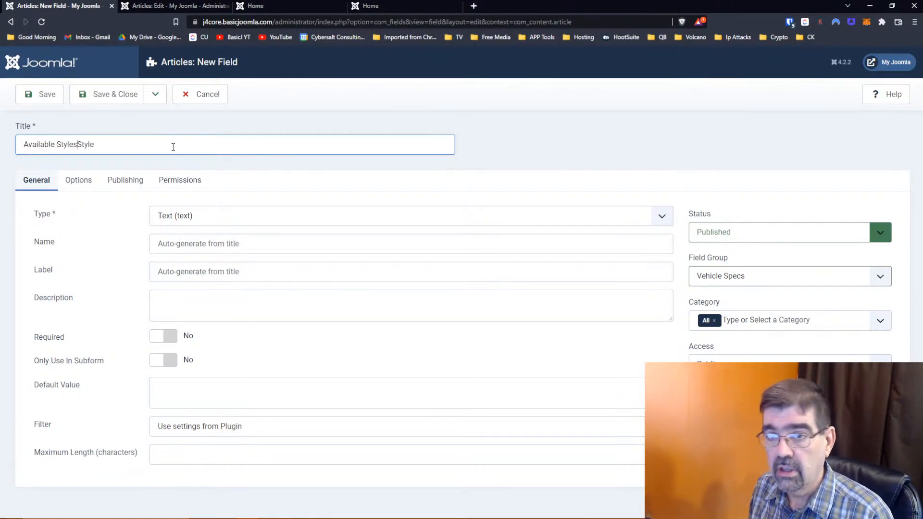
key(BackSpace)
key(BackSpace)
key(BackSpace)
key(BackSpace)
key(BackSpace)
key(BackSpace)
key(BackSpace)
key(BackSpace)
key(BackSpace)
key(BackSpace)
key(BackSpace)
key(BackSpace)
key(BackSpace)
key(BackSpace)
key(BackSpace)
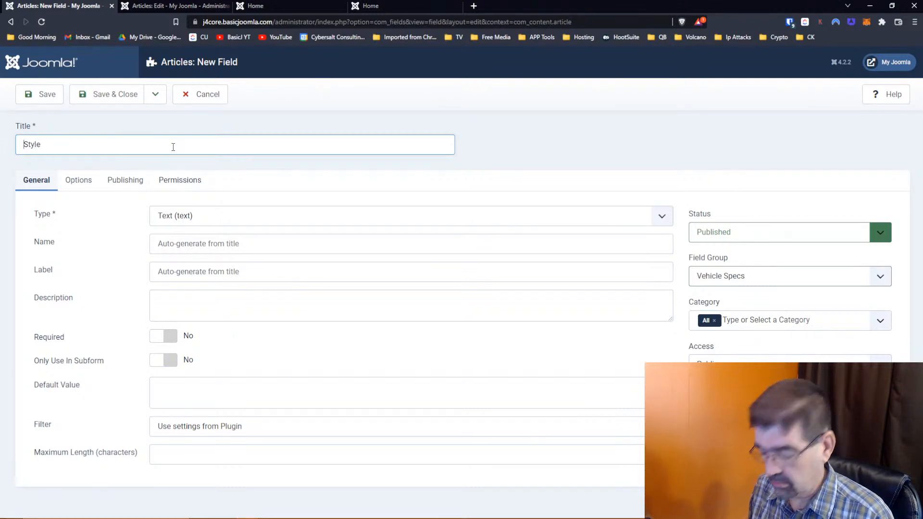
key(End)
text(s)
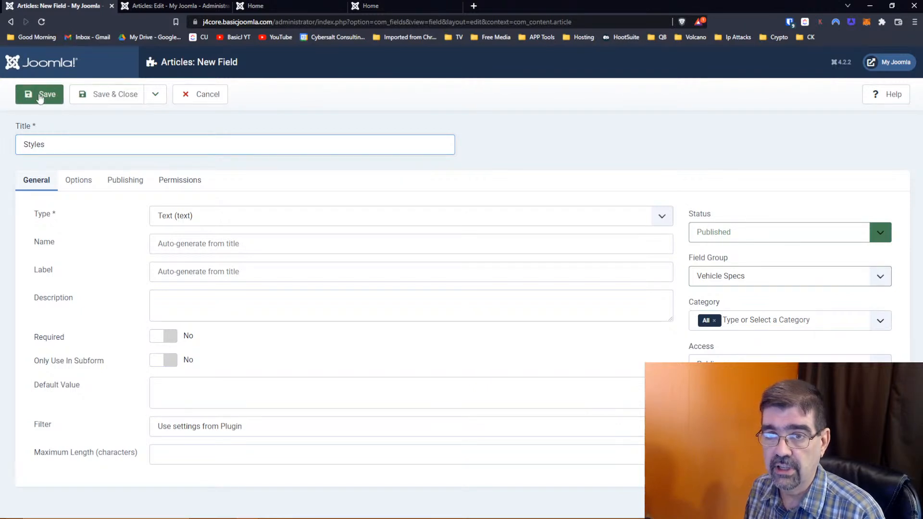
click(154, 96)
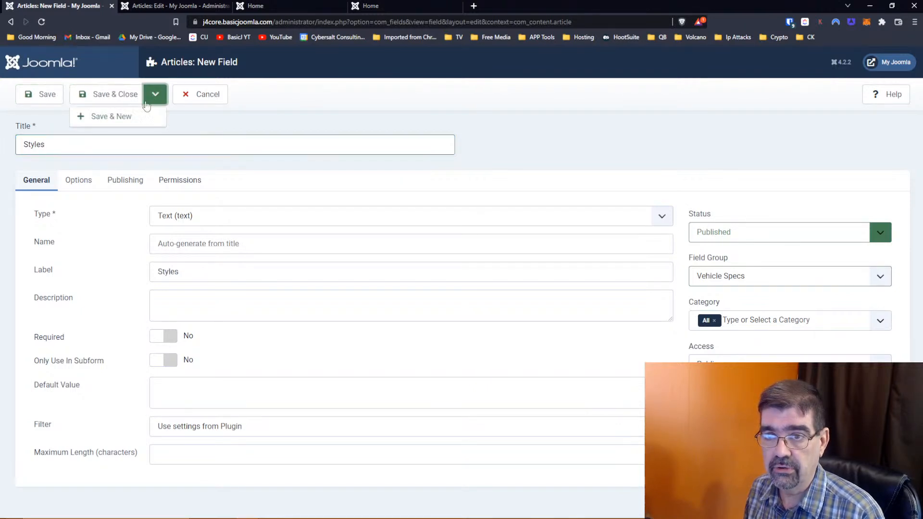
click(139, 114)
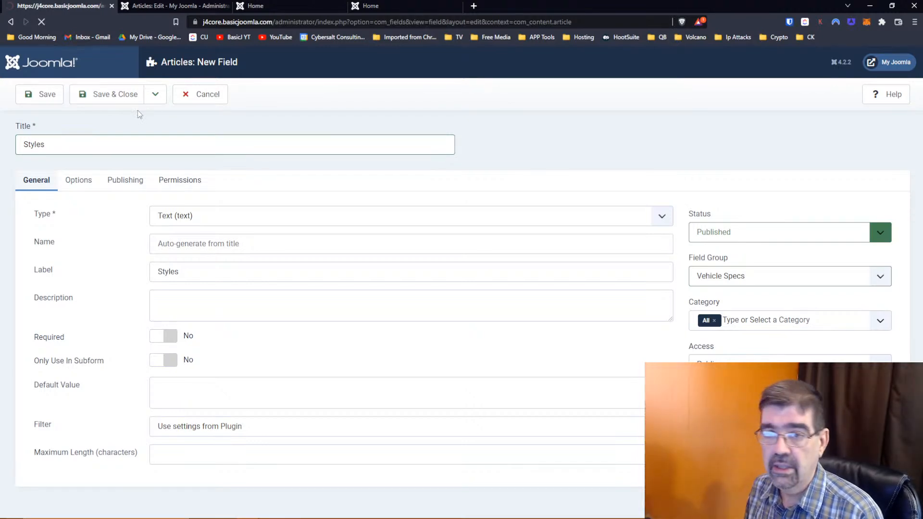
- Create 'Available Styles' as a Subform field containing the Styles field, then save and close
click(95, 181)
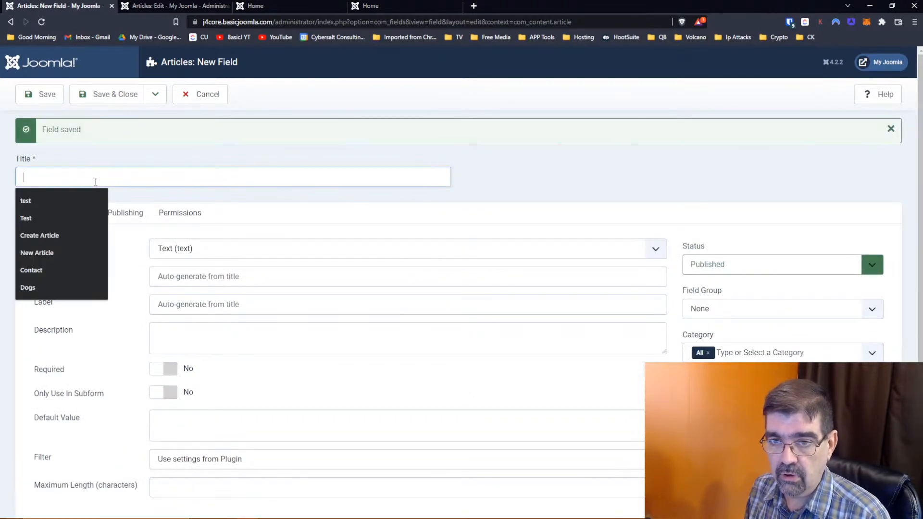
text(Avai)
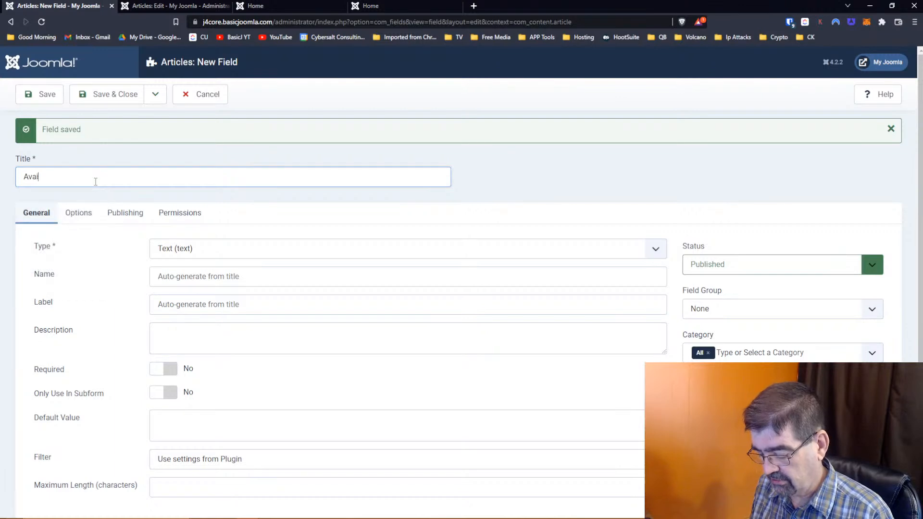
text(lable Styles)
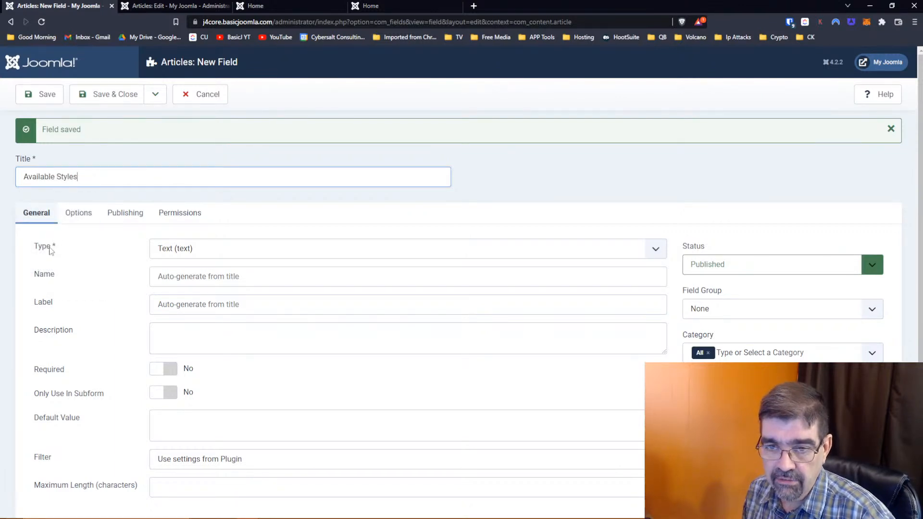
click(211, 248)
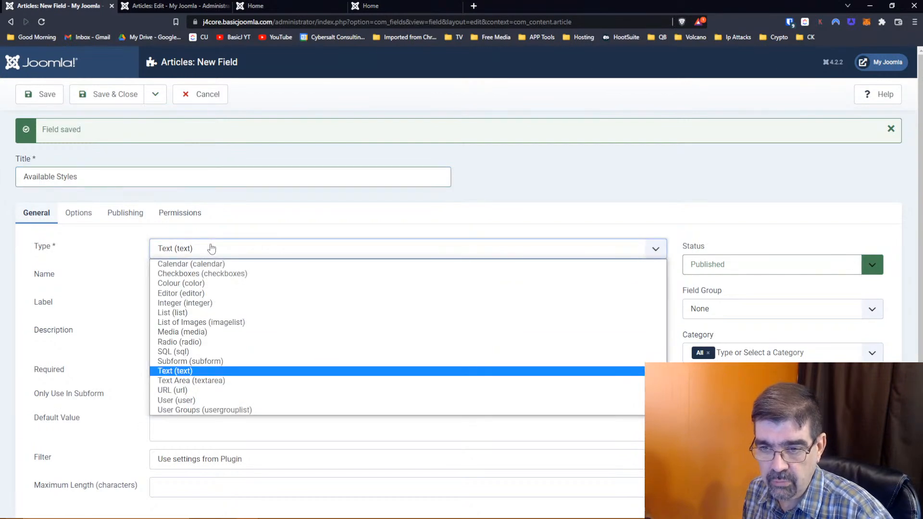
click(171, 360)
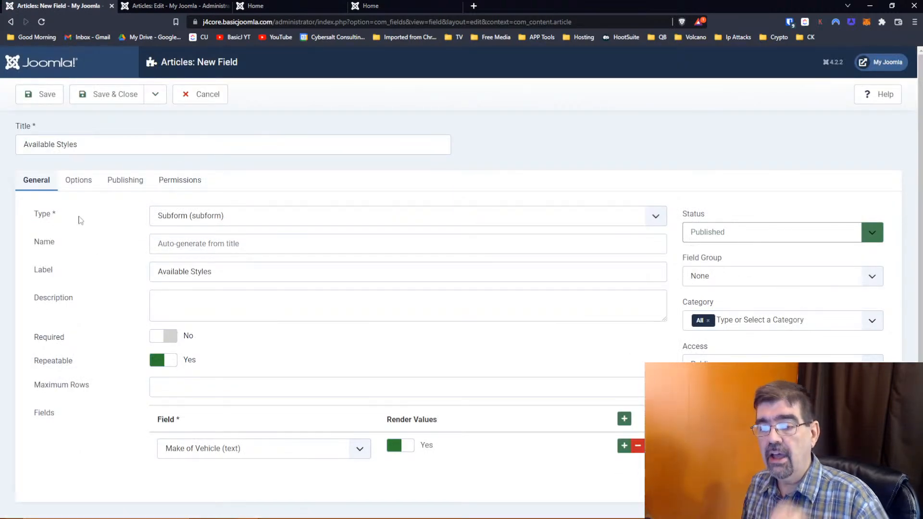
scroll(79, 219, down, 1)
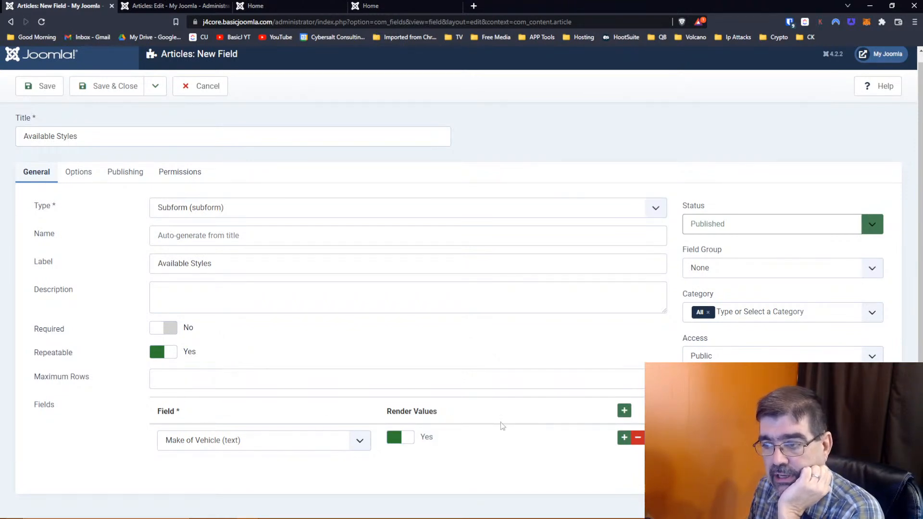
click(197, 444)
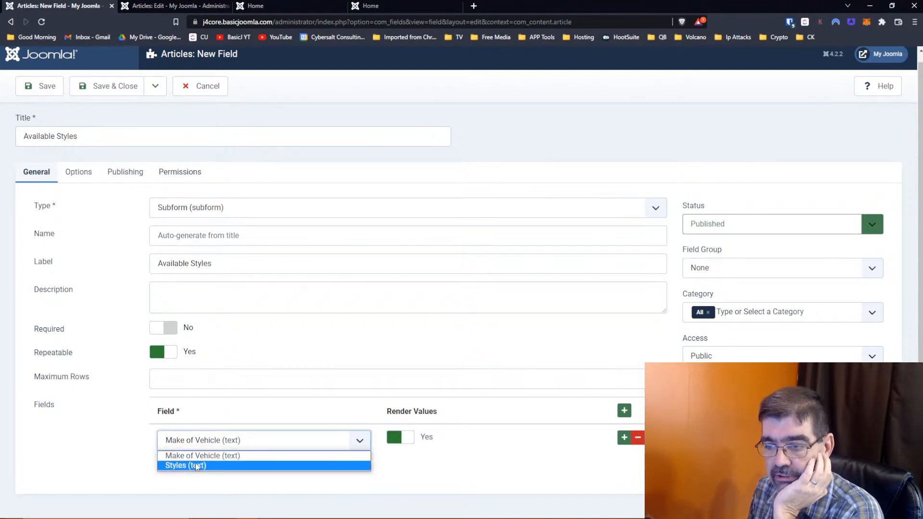
click(196, 466)
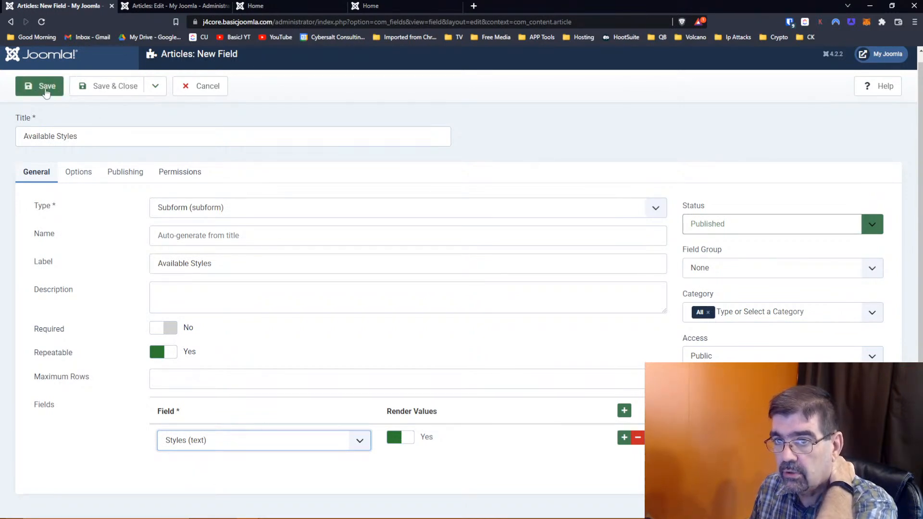
click(110, 92)
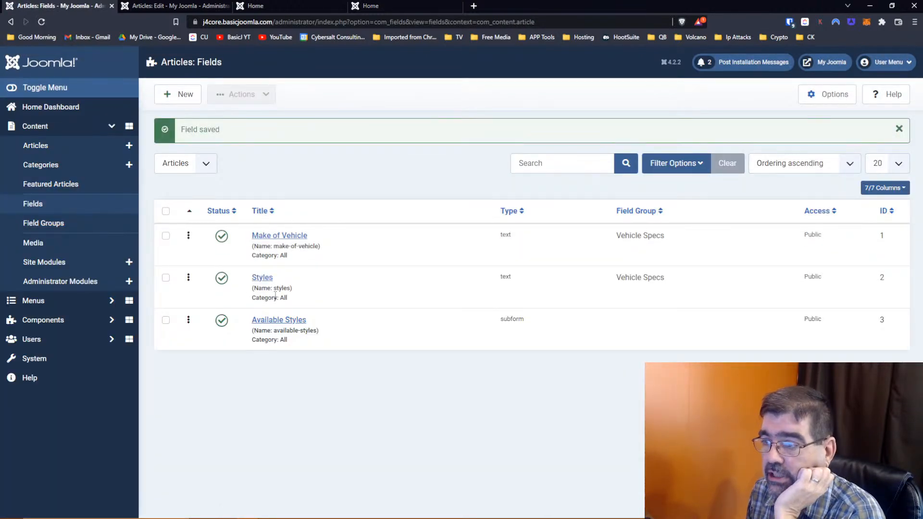
- Assign Available Styles to the Vehicle Specs group, save, and reload the Vehicle 1 article
click(279, 322)
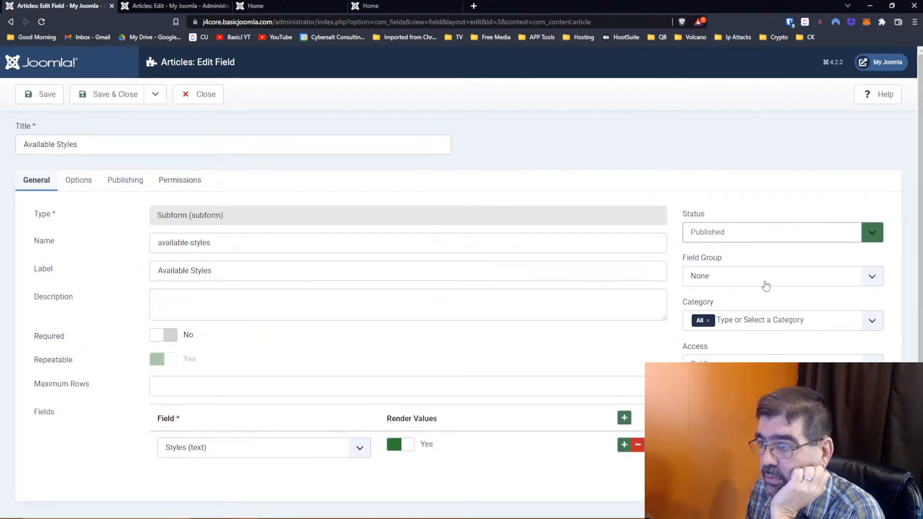
click(766, 285)
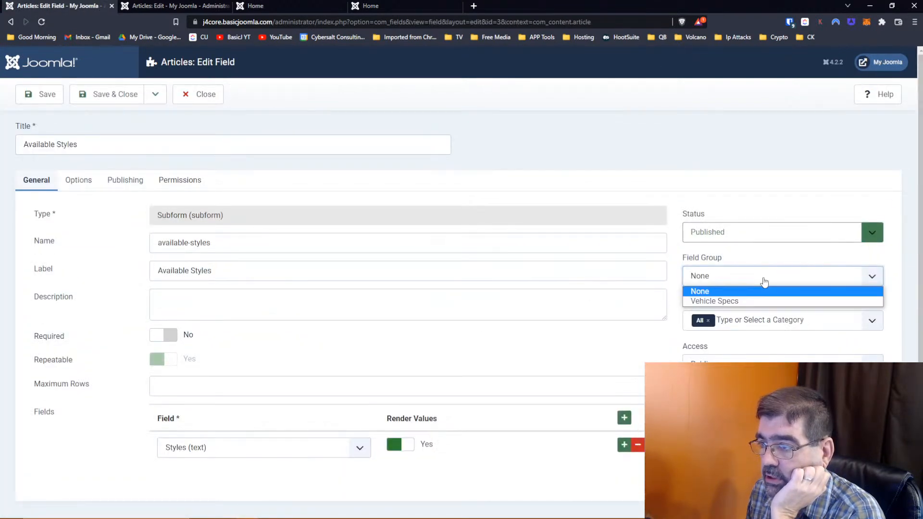
click(755, 301)
click(110, 102)
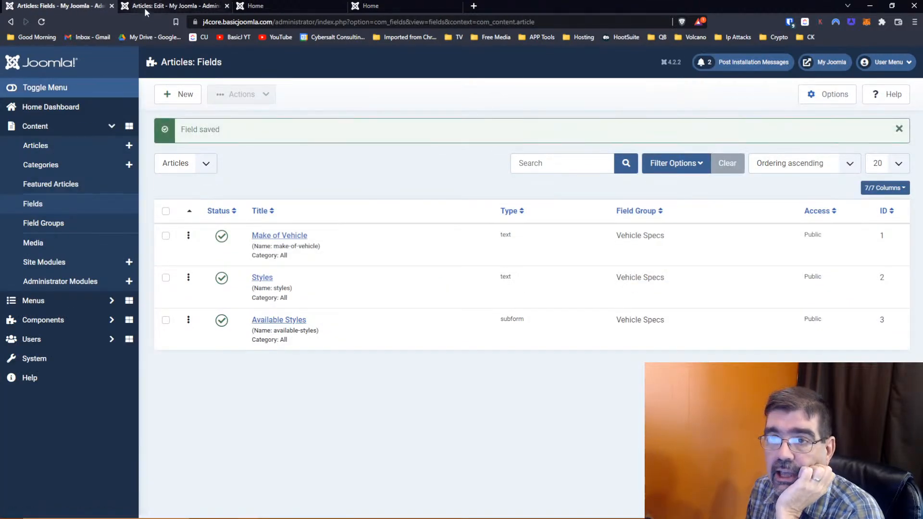
click(143, 7)
click(43, 22)
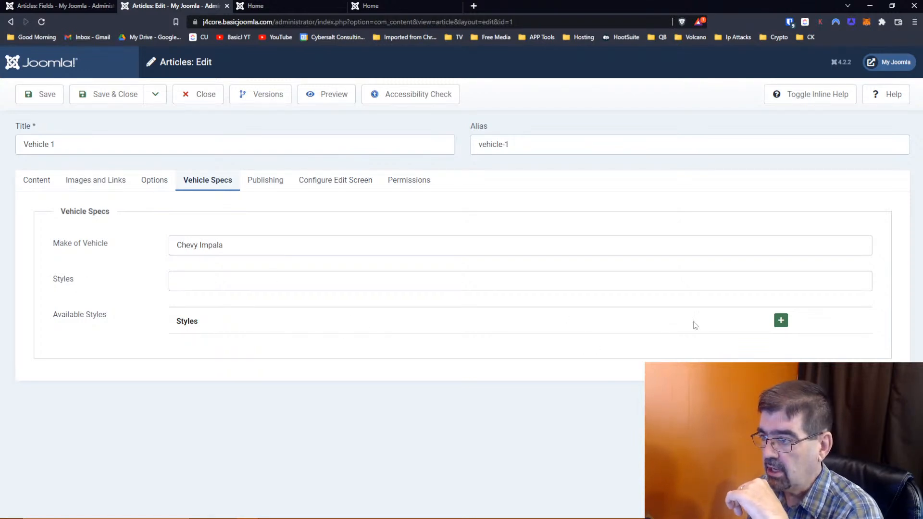
- Add Available Styles rows 4 Door, 2 Door and Hatch Back to Vehicle 1 and save
click(782, 323)
click(258, 348)
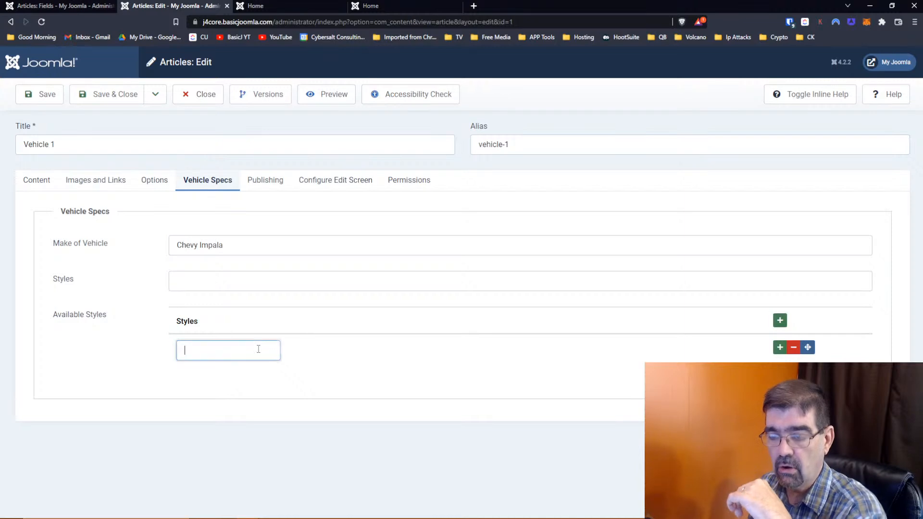
text(4 Door)
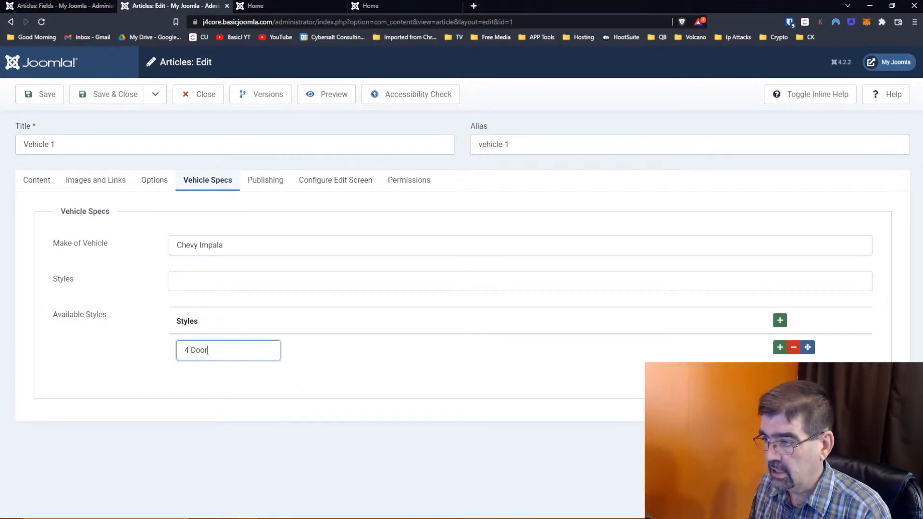
click(779, 347)
click(267, 395)
text(2 Door)
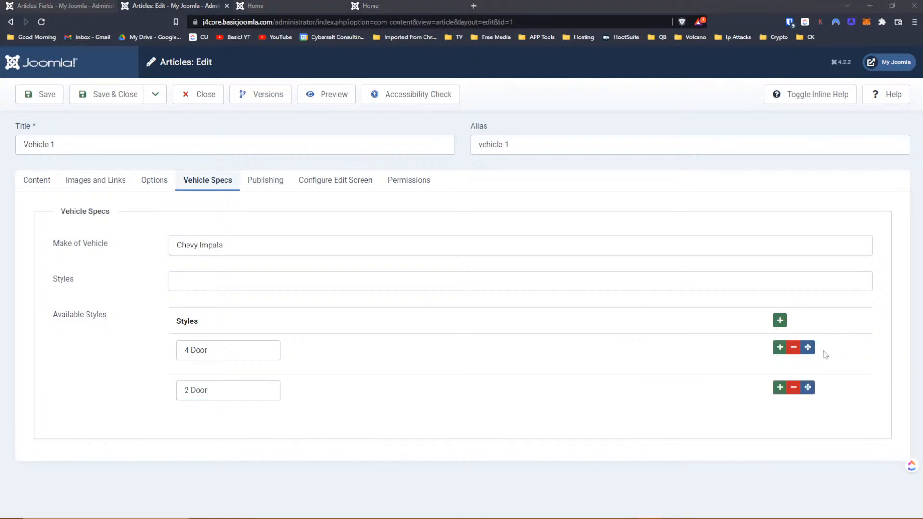
click(779, 320)
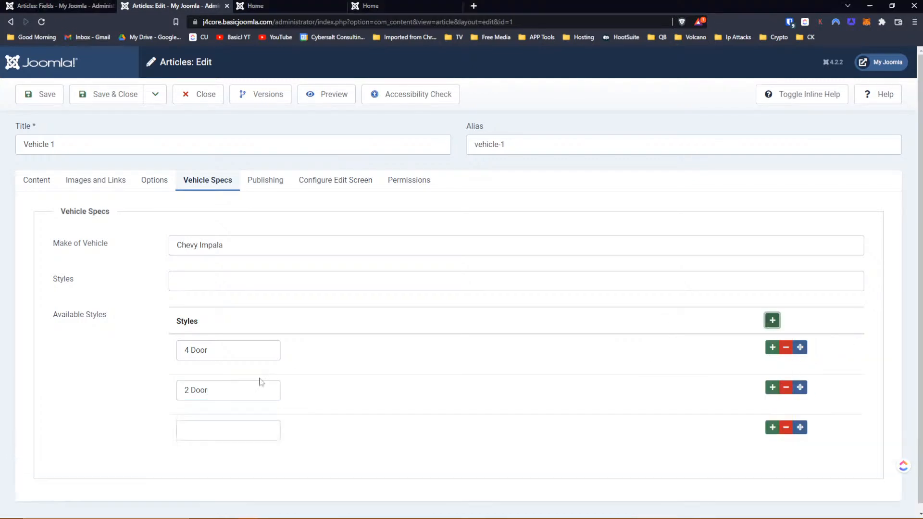
click(214, 434)
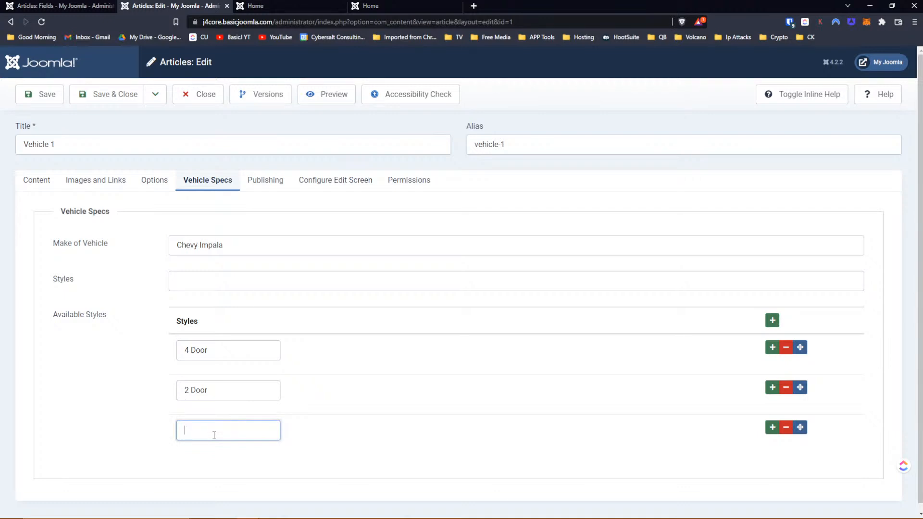
text(Hatch Back)
click(30, 98)
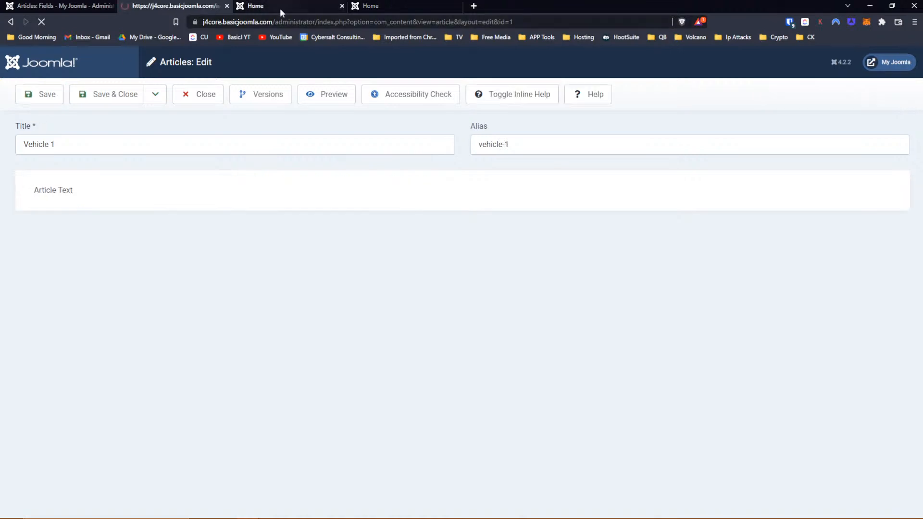
- Reload the Home page to confirm Vehicle 1 shows 4 Door, 2 Door and Hatch Back, then return to the article editor
click(280, 6)
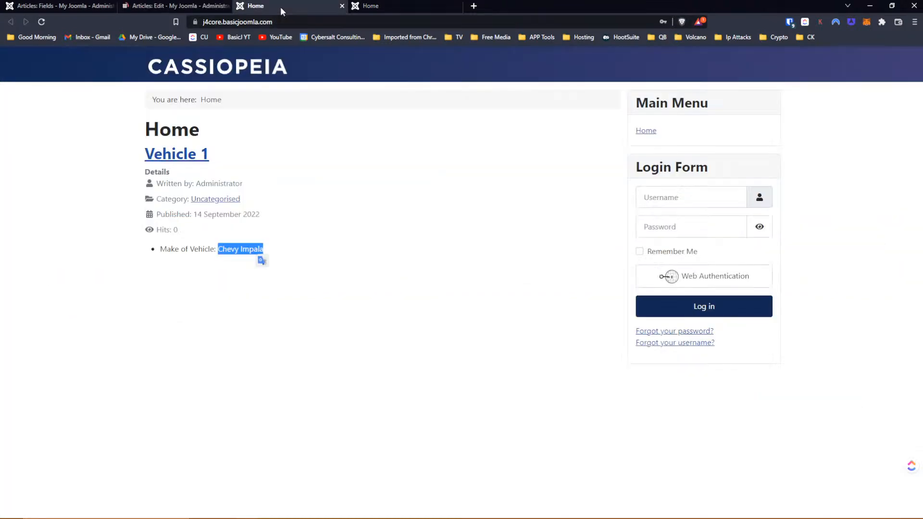
click(41, 20)
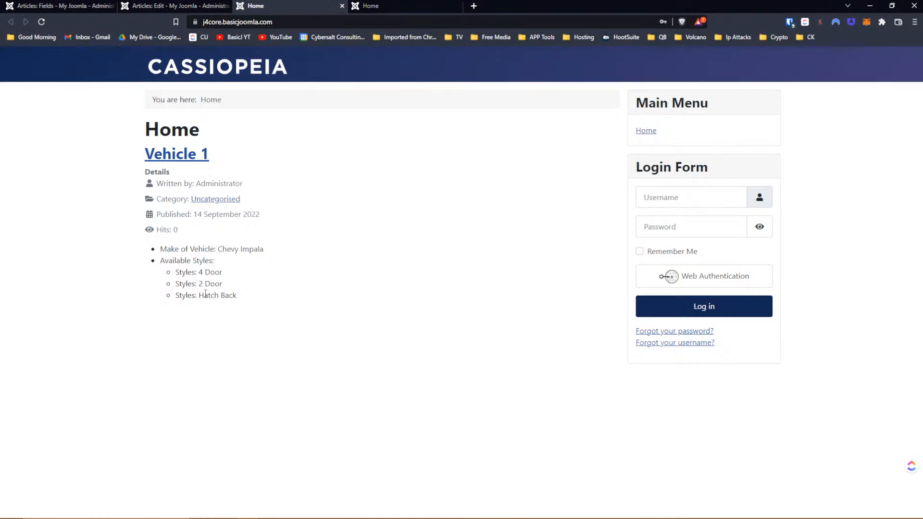
click(175, 6)
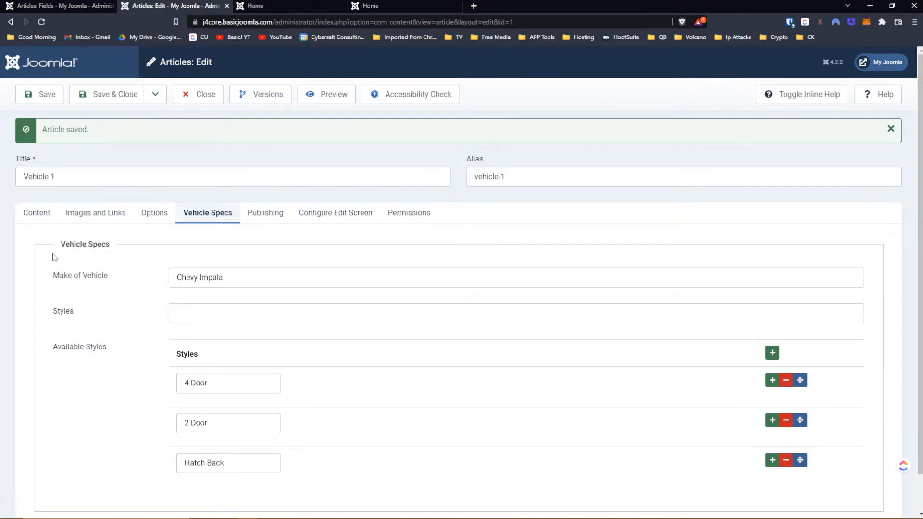
- Set the Styles field's Only Use In Subform option to Yes and save it
scroll(55, 258, down, 1)
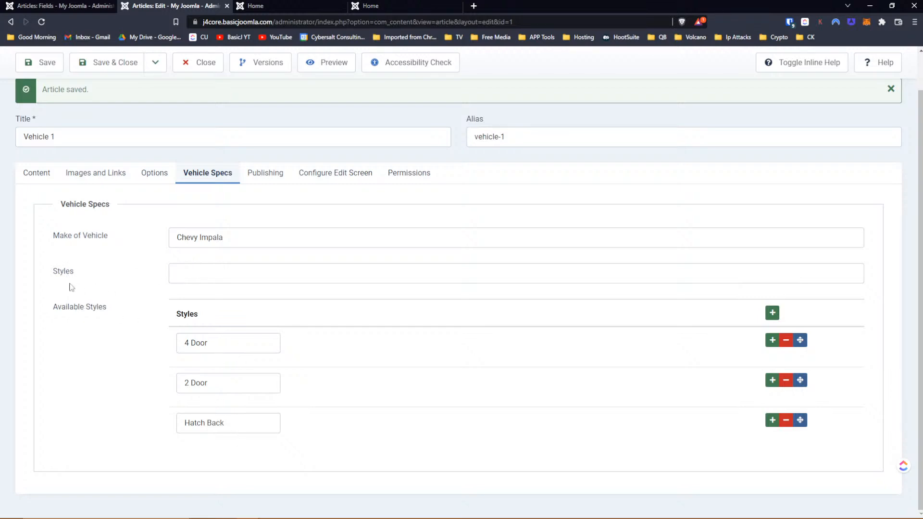
click(242, 274)
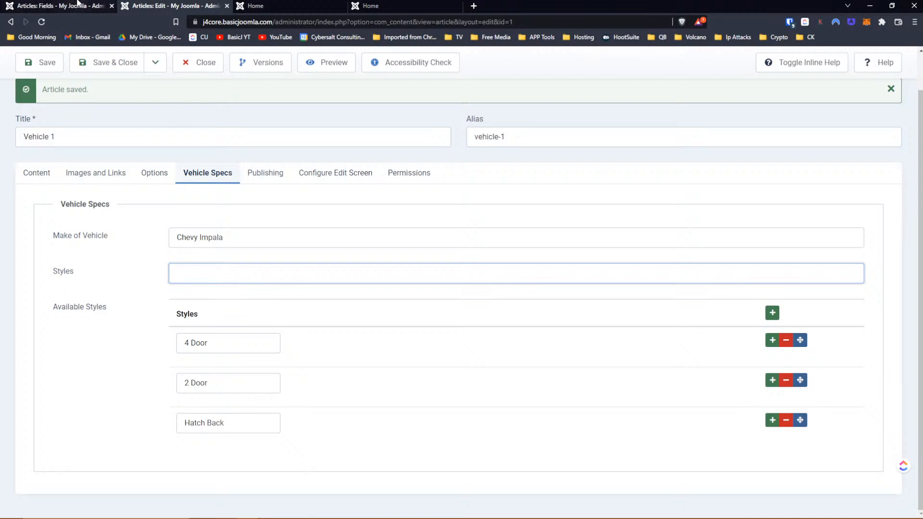
click(57, 6)
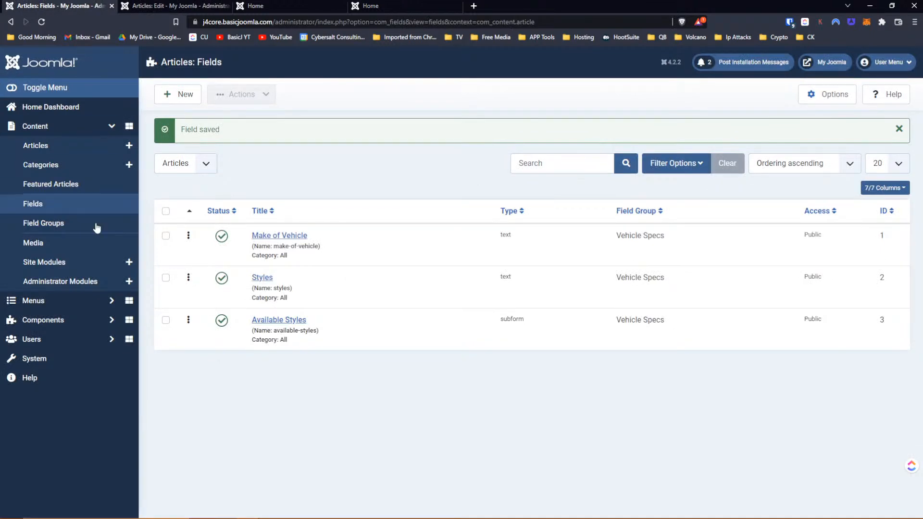
click(262, 278)
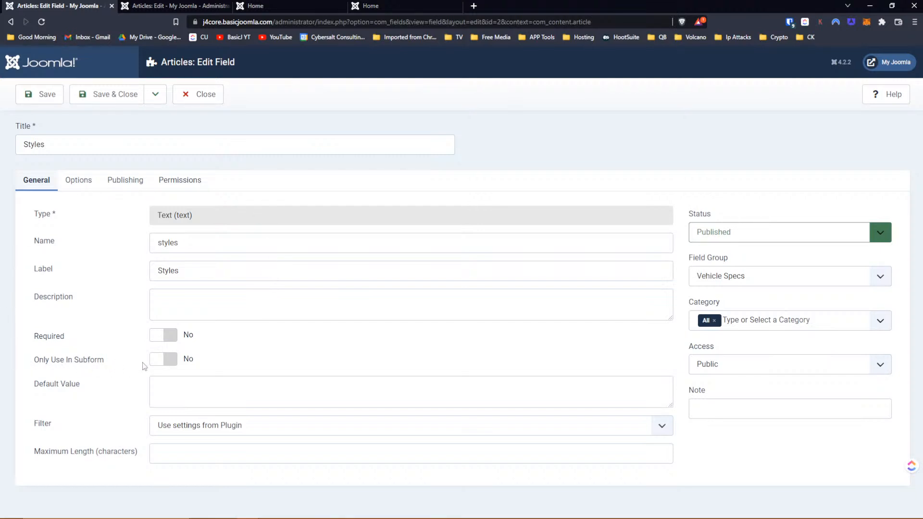
click(154, 368)
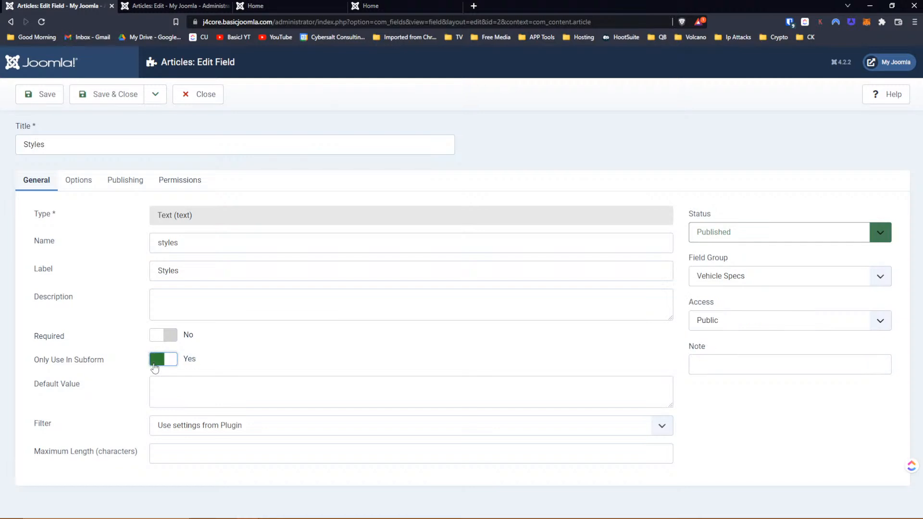
click(38, 99)
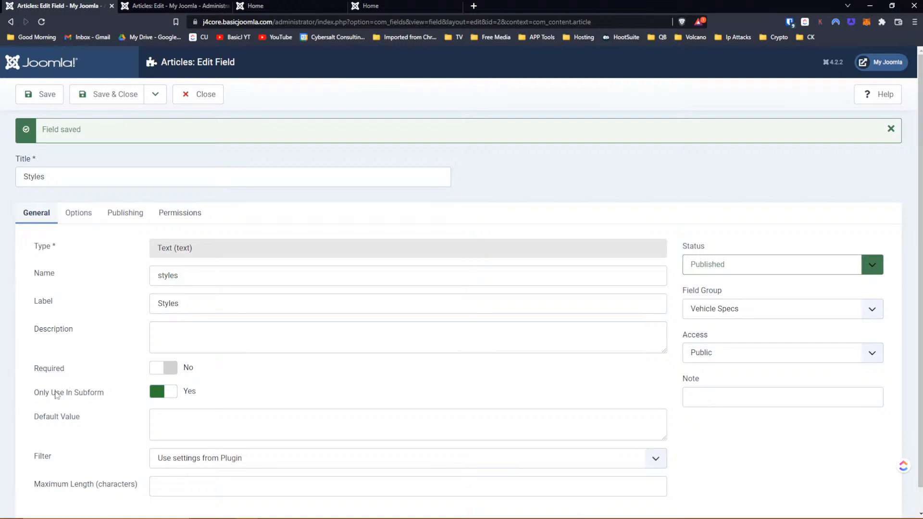
- Reload the Vehicle 1 article editor to drop the standalone Styles box, then view the front-end Home page
click(147, 5)
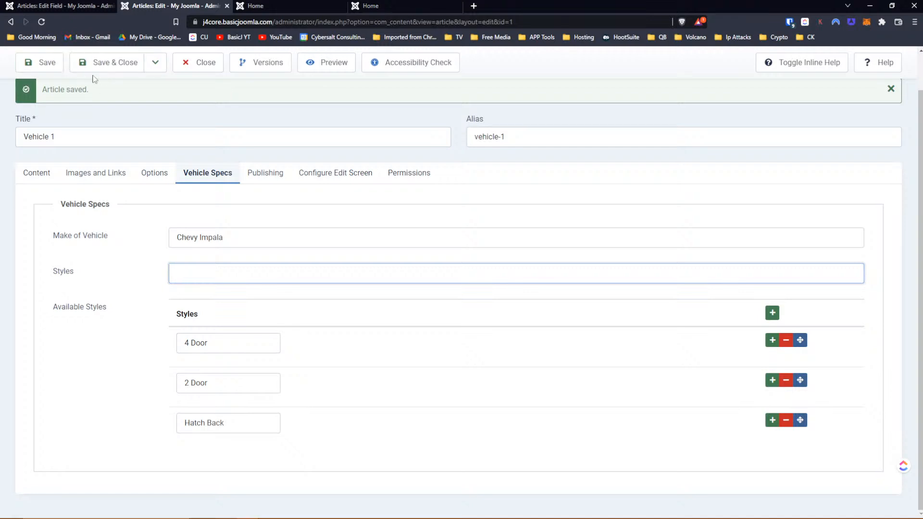
click(42, 22)
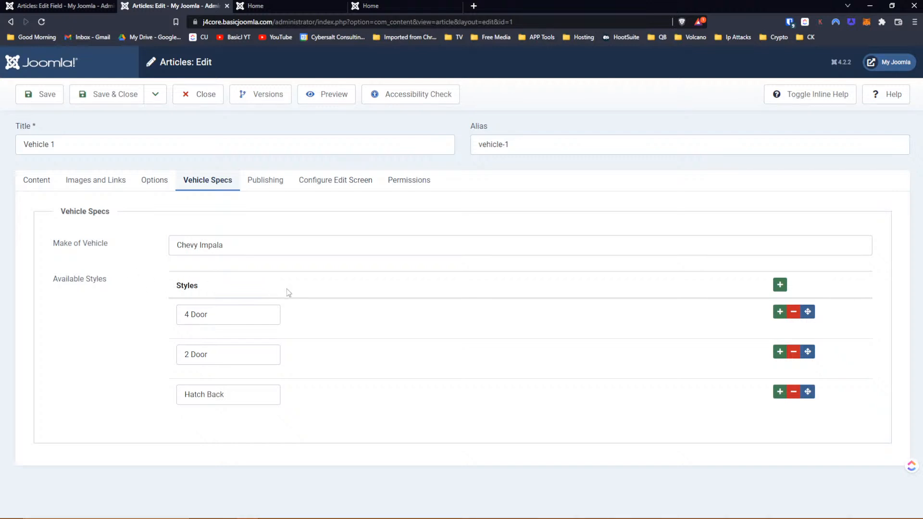
click(289, 6)
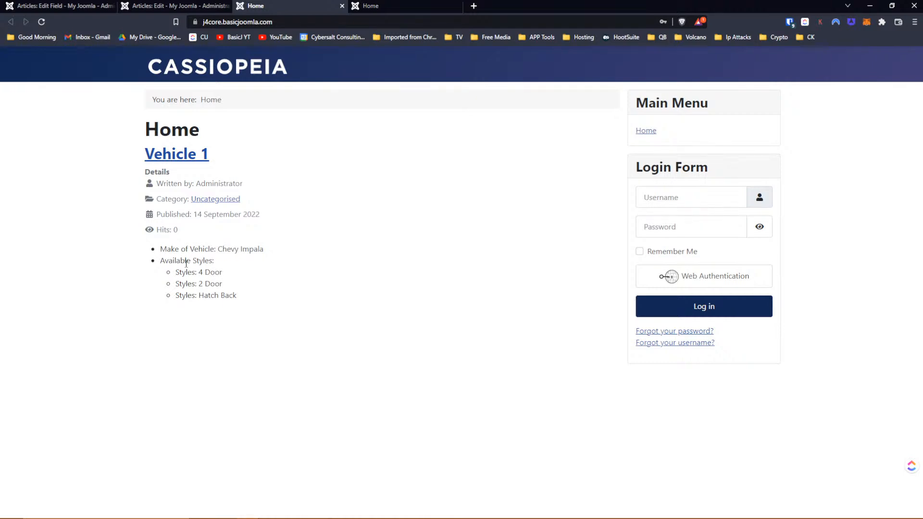
- Refresh the Cassiopeia Home page and go back to the Styles field editor
click(41, 22)
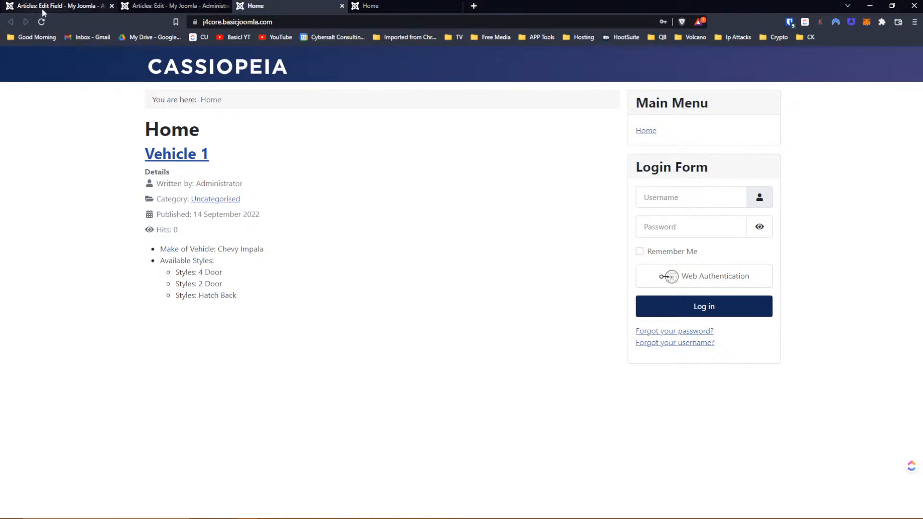
click(76, 7)
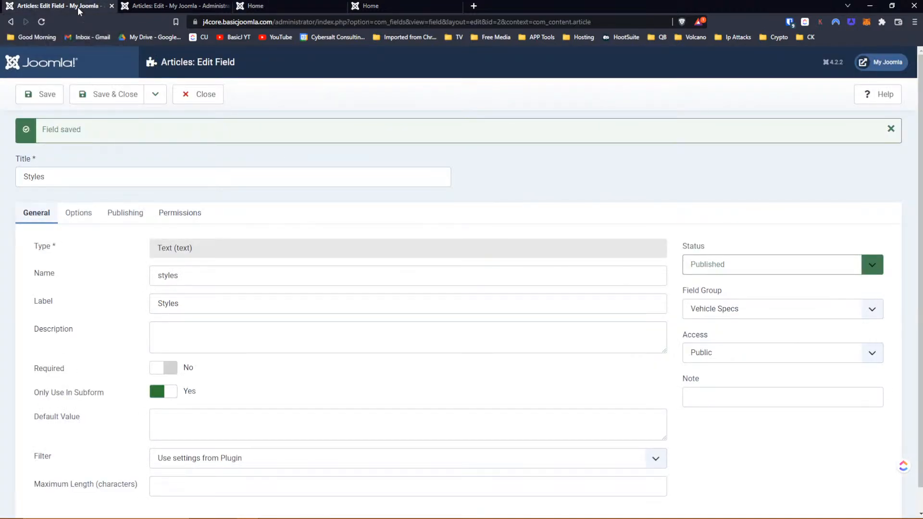
- Close Styles, set the Available Styles field's Label option to Hide, save, and view the Home page
click(202, 100)
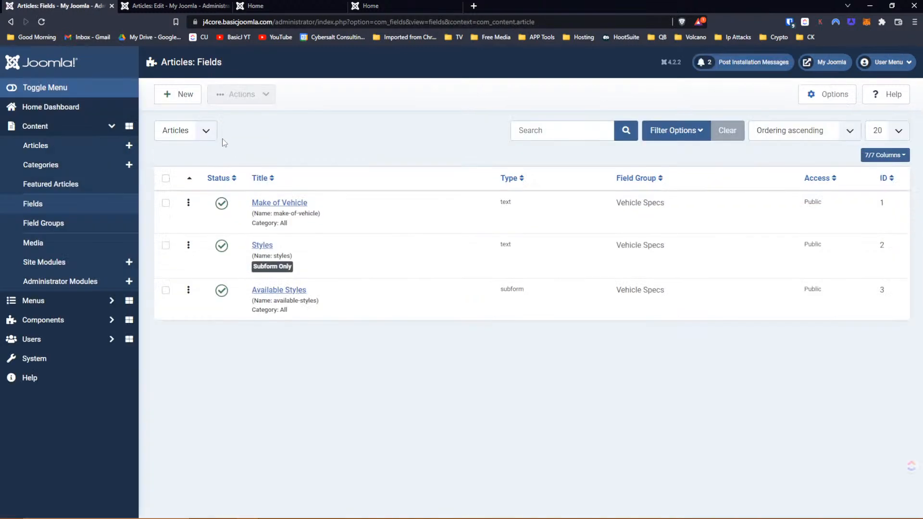
click(282, 294)
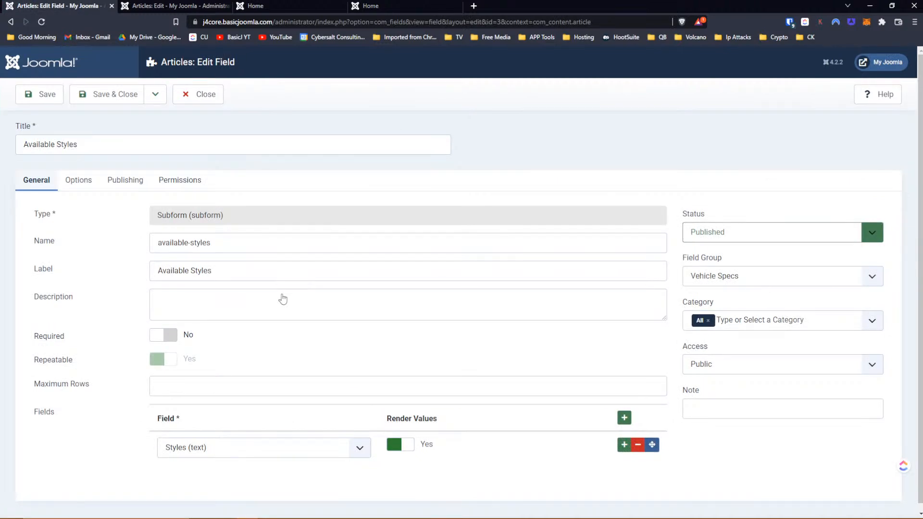
click(96, 187)
scroll(131, 227, down, 3)
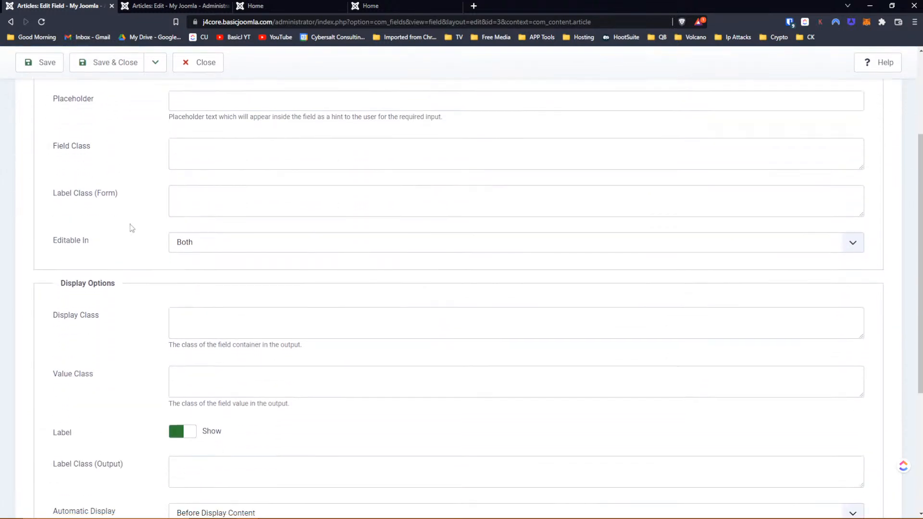
scroll(131, 227, down, 3)
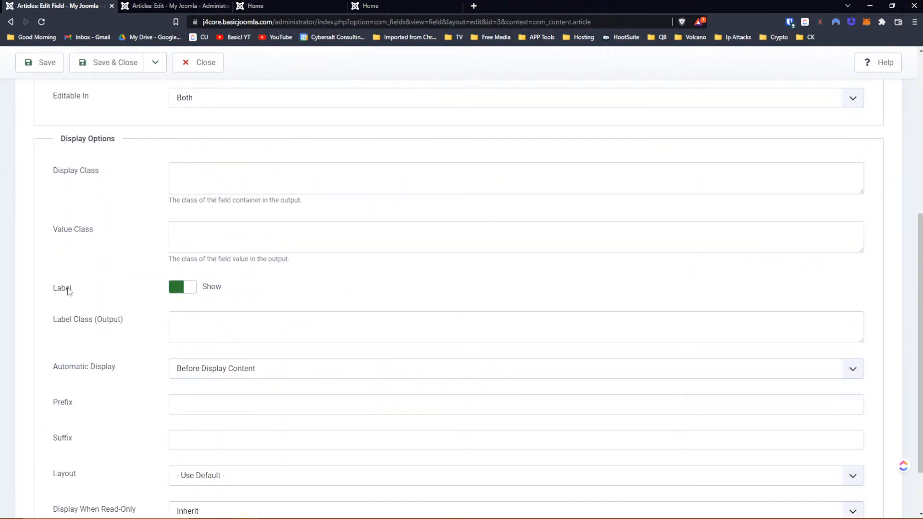
scroll(69, 291, down, 1)
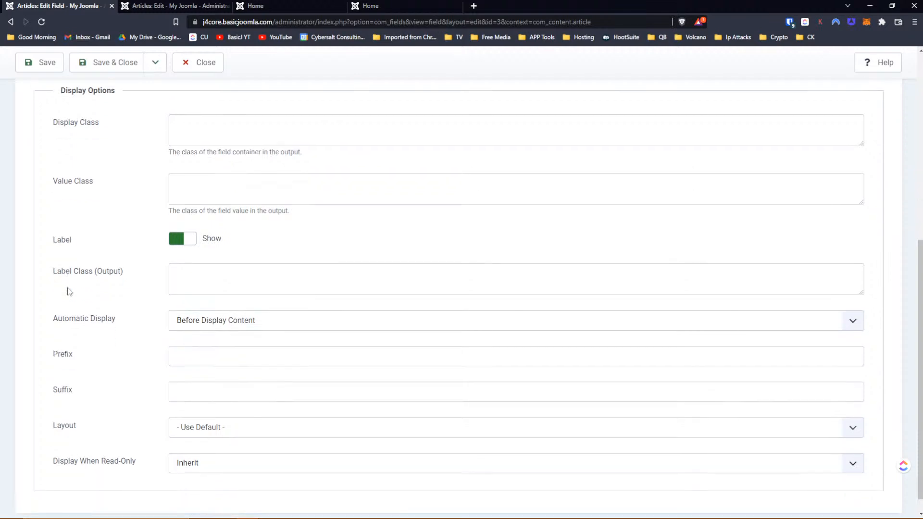
click(195, 246)
click(40, 62)
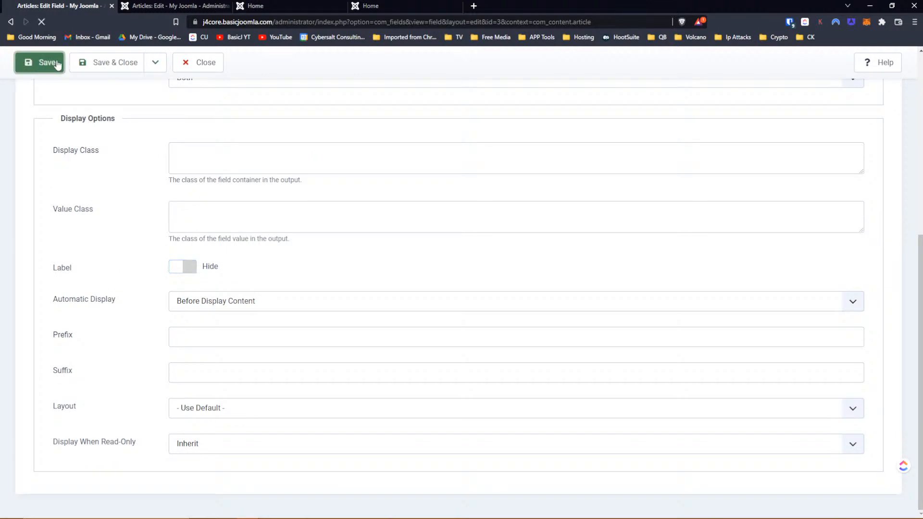
click(270, 5)
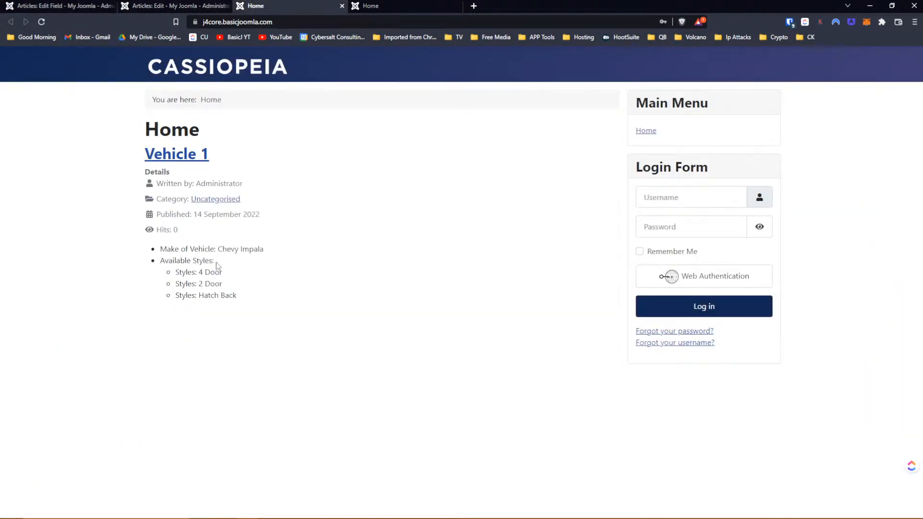
- Reload the Home page to see styles listed without the Available Styles label, then return to its field settings
click(42, 24)
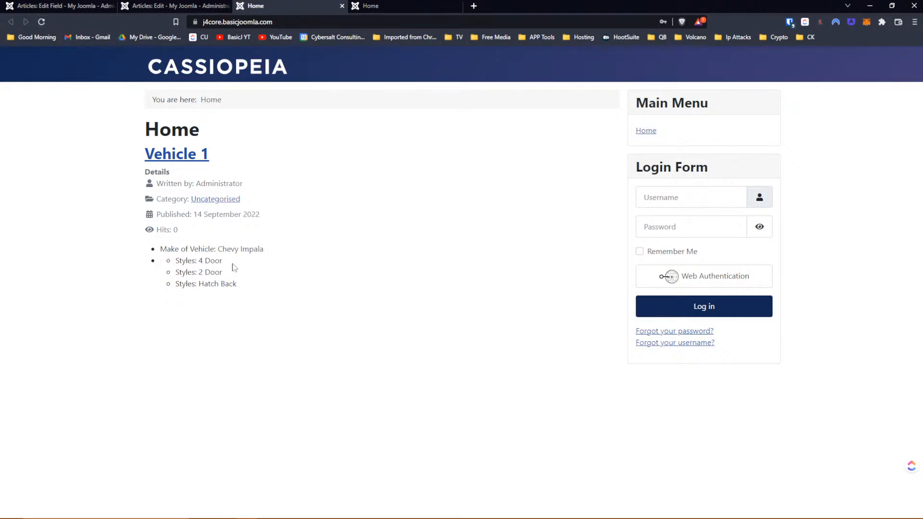
click(149, 7)
key(ctrl+shift+Tab)
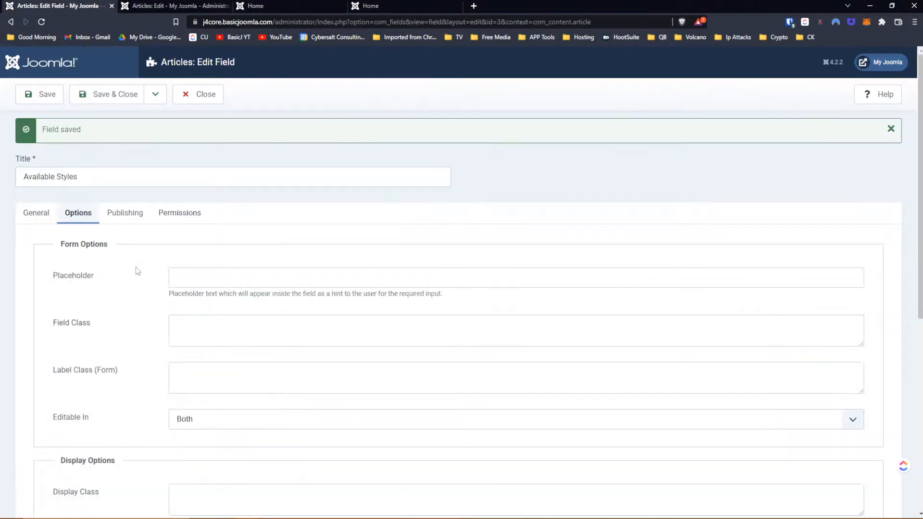
- Set the Available Styles label back to Show and save and close the field
scroll(128, 274, down, 7)
click(188, 272)
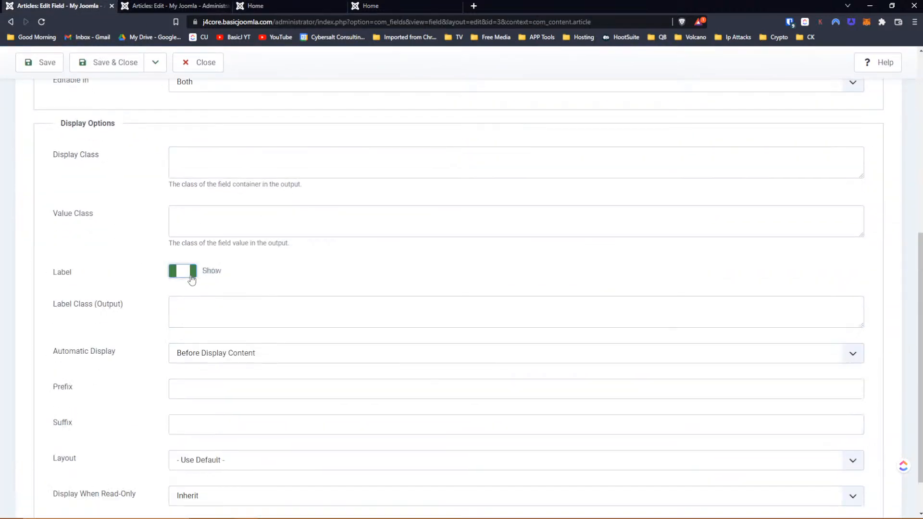
click(99, 67)
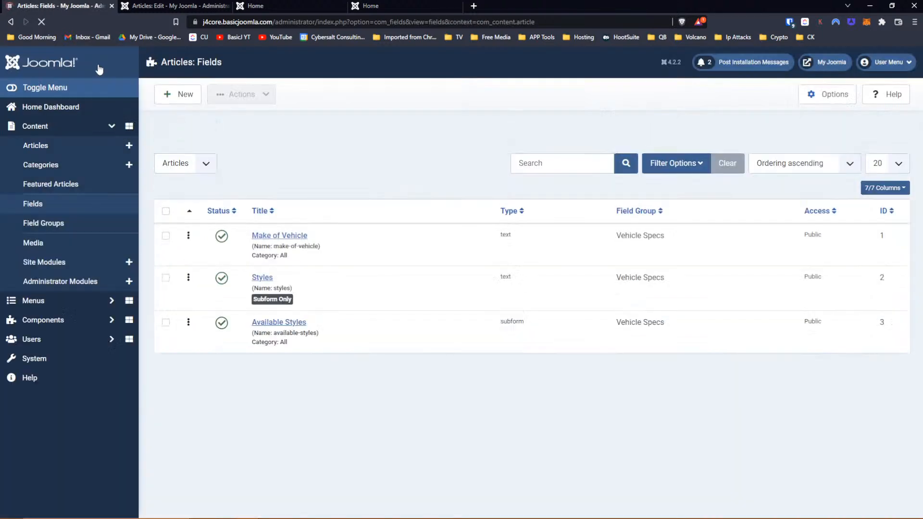
- Set the Styles field's Label option to Hide and save it
click(263, 279)
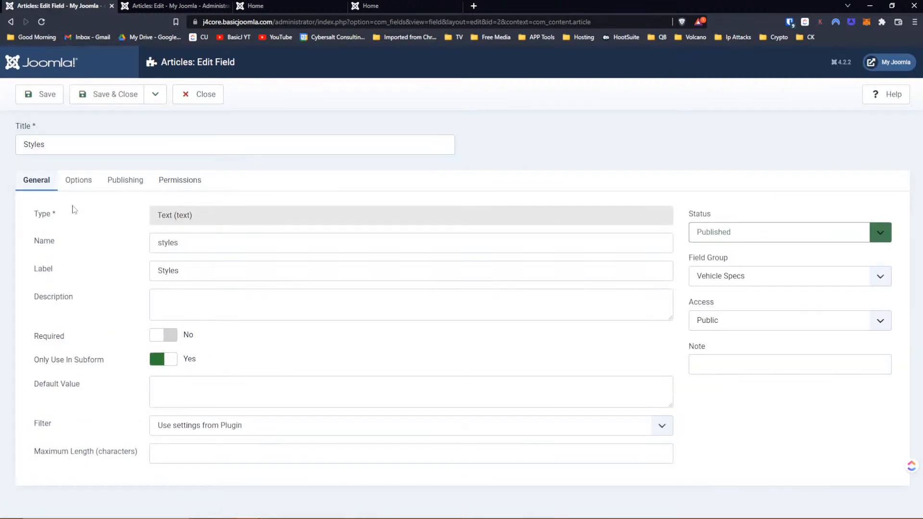
click(72, 187)
scroll(125, 246, down, 2)
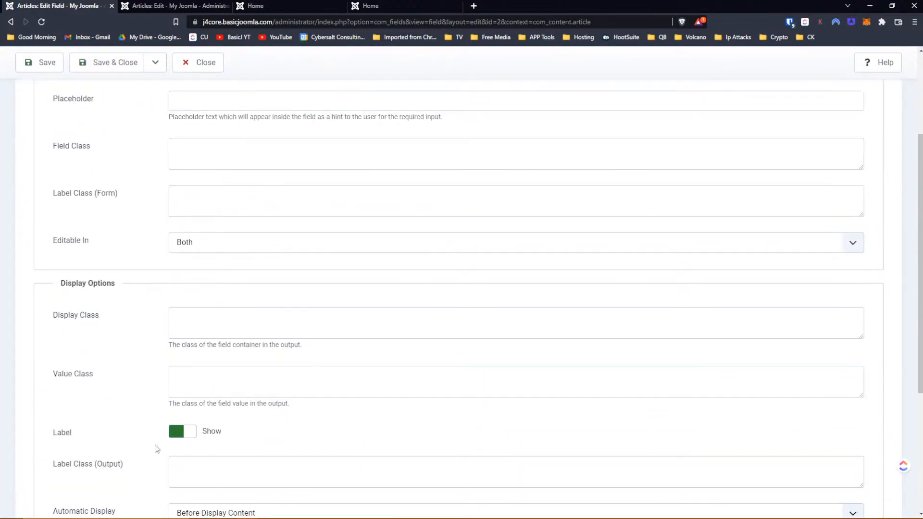
click(187, 440)
scroll(187, 433, up, 3)
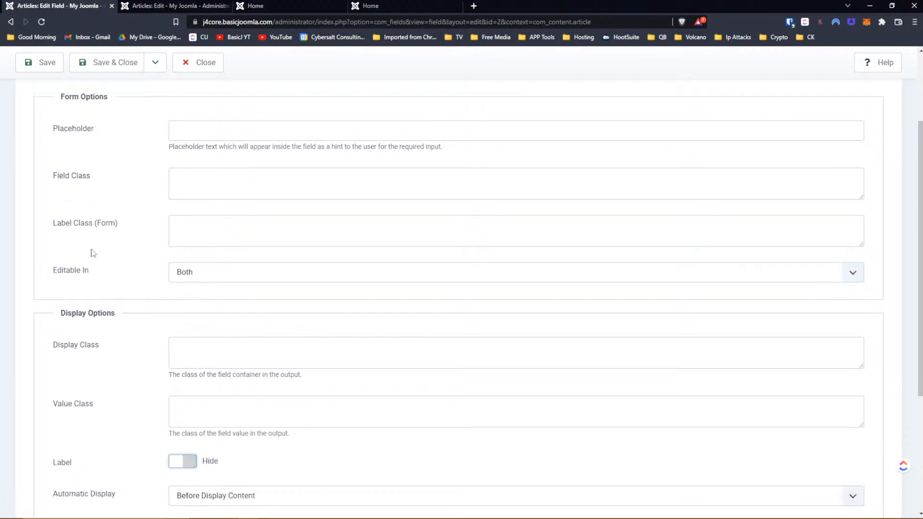
click(28, 100)
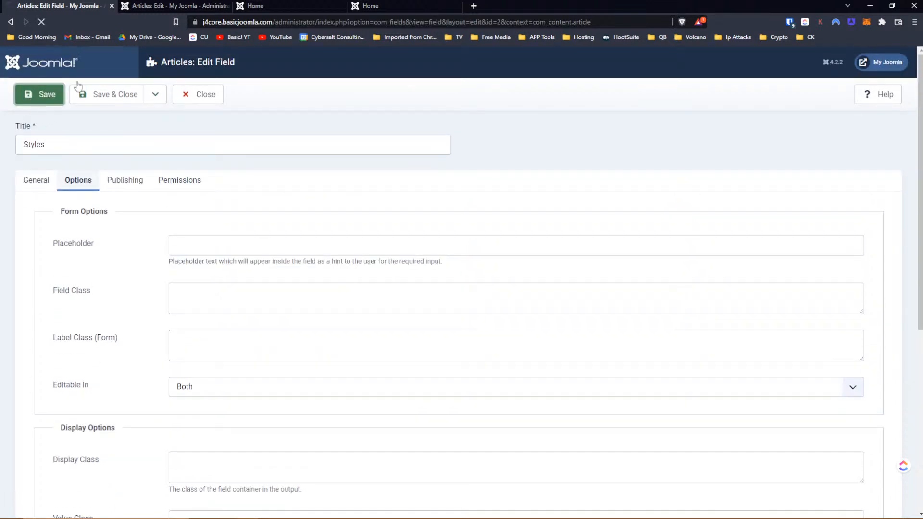
- Reload the Home page to check the styles list, then return to the Styles field editor
click(294, 4)
click(41, 22)
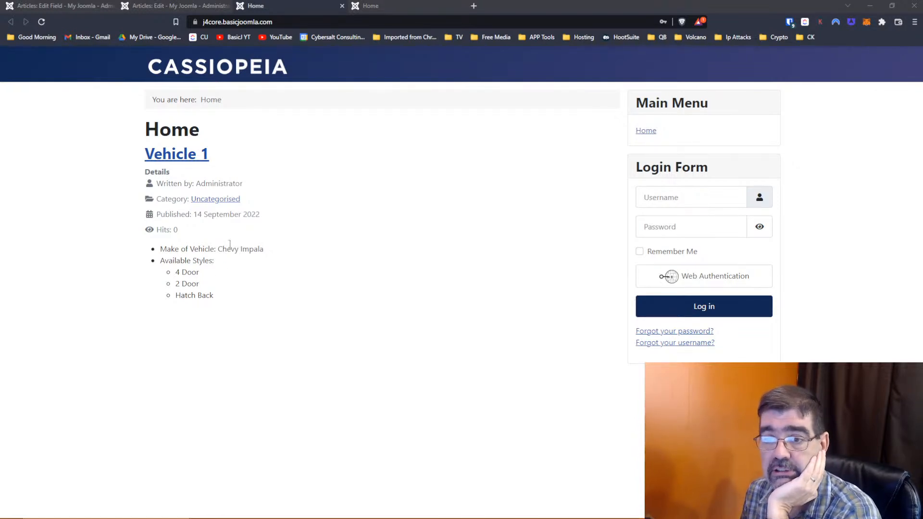
click(53, 5)
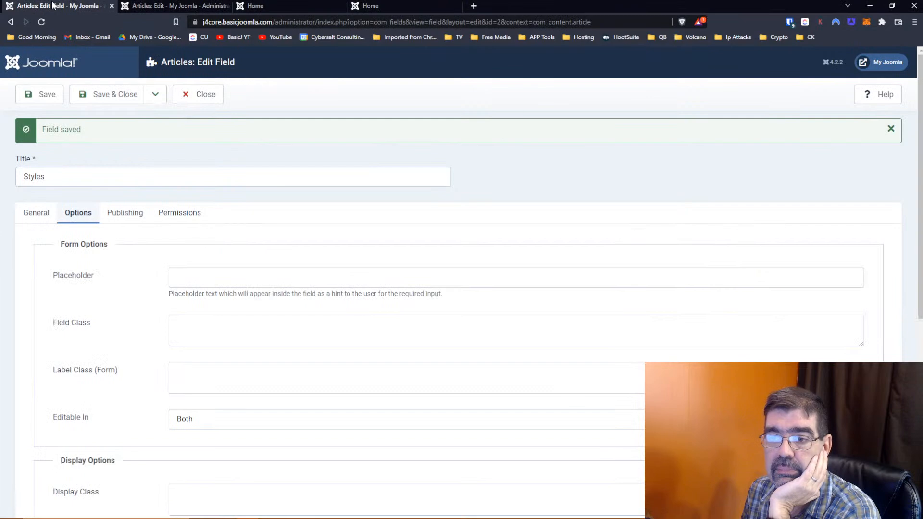
- Insert the Make of Vehicle field into Vehicle 1's text and make its {field 1} shortcode bold
click(144, 5)
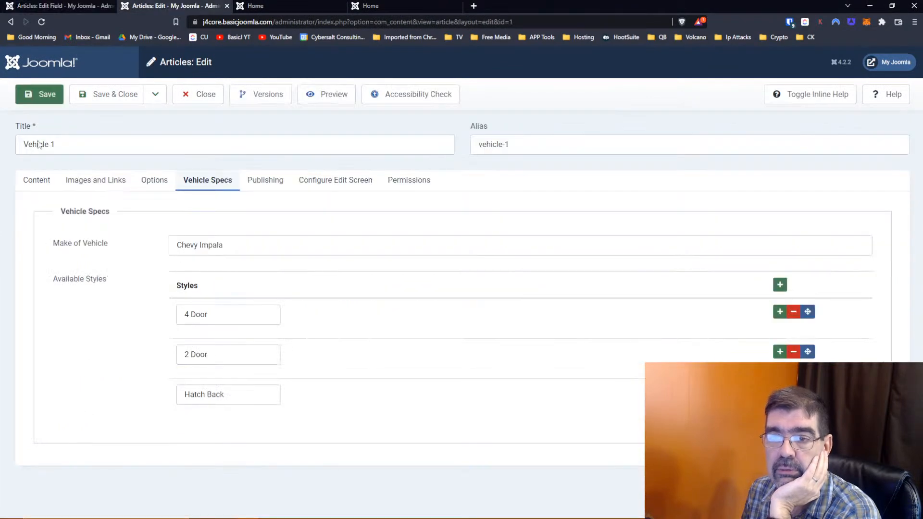
click(19, 186)
click(161, 272)
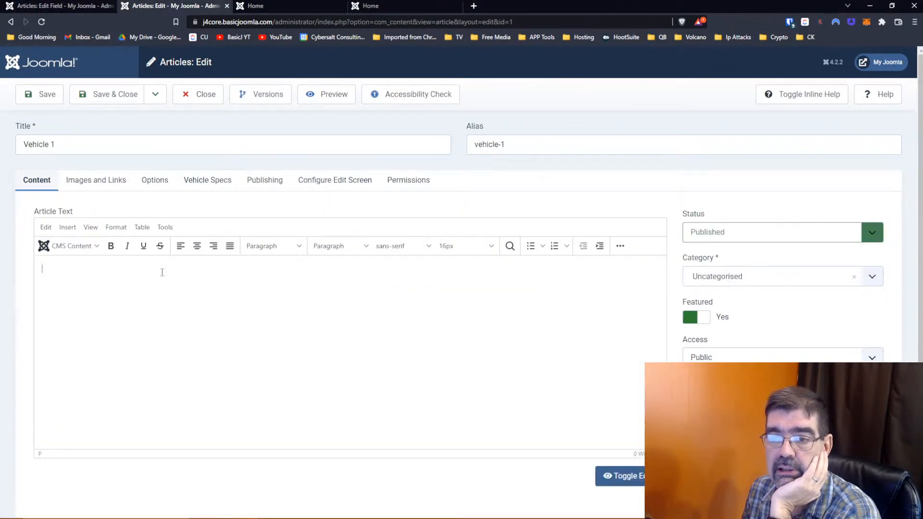
click(58, 248)
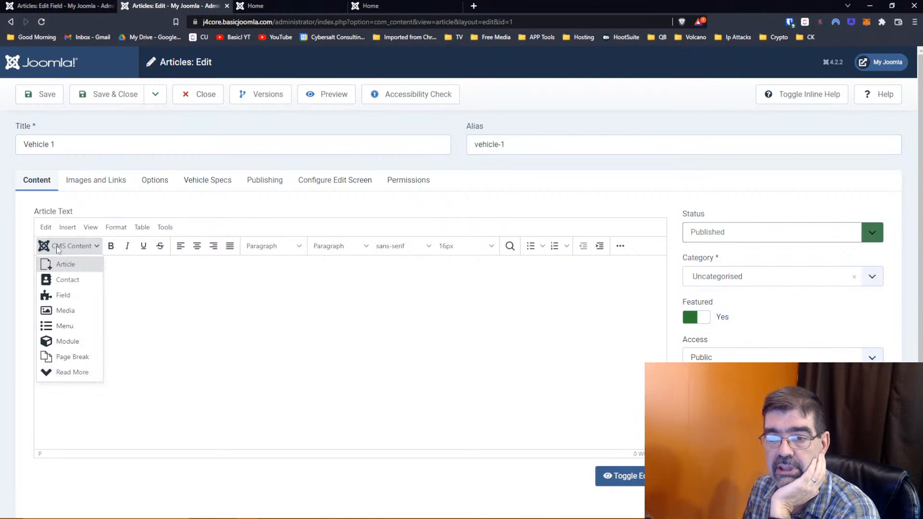
click(67, 295)
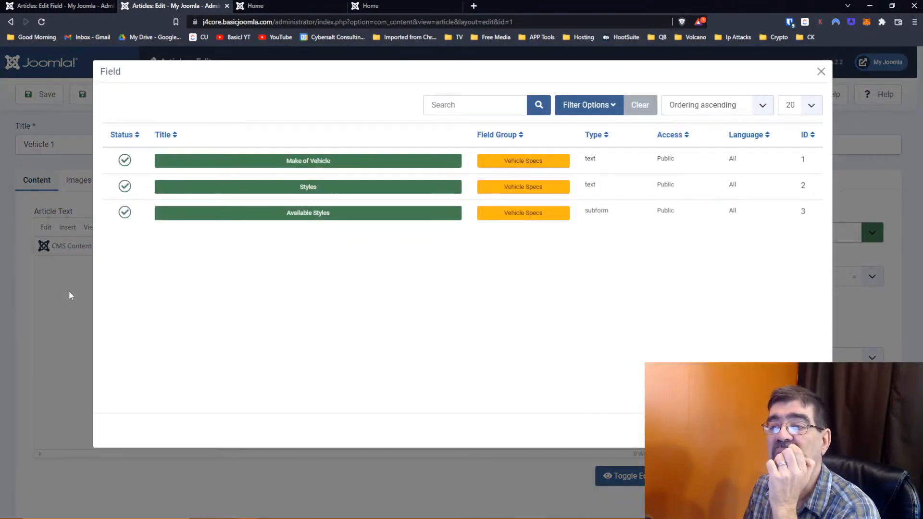
click(298, 161)
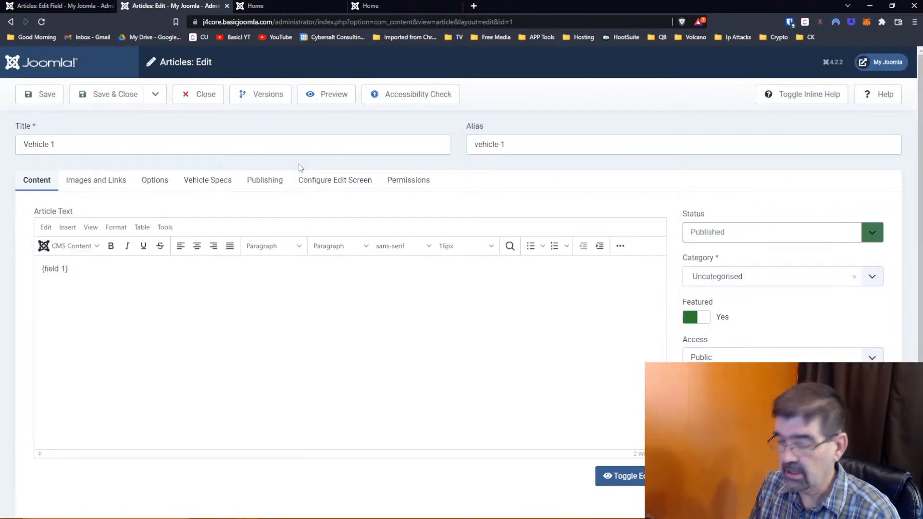
drag(68, 269, 44, 268)
click(51, 287)
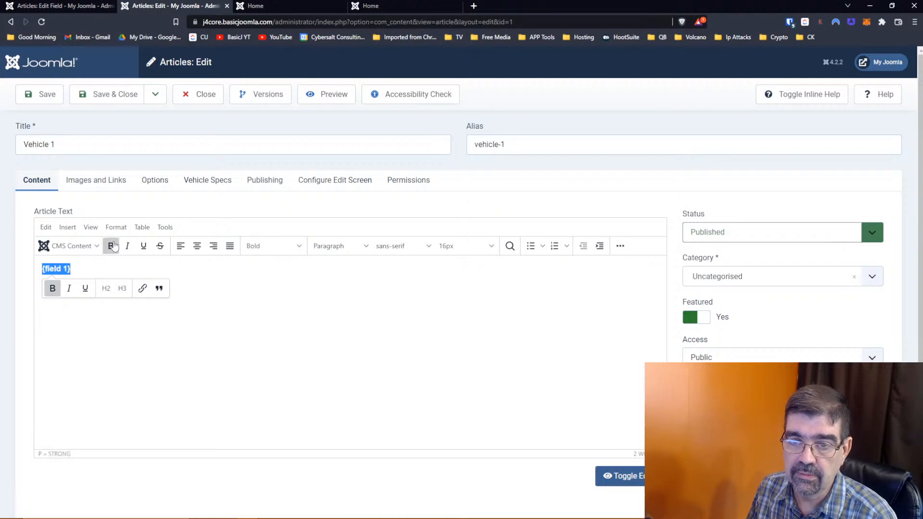
- On a new line below, insert the Available Styles field as {field 3}
click(62, 283)
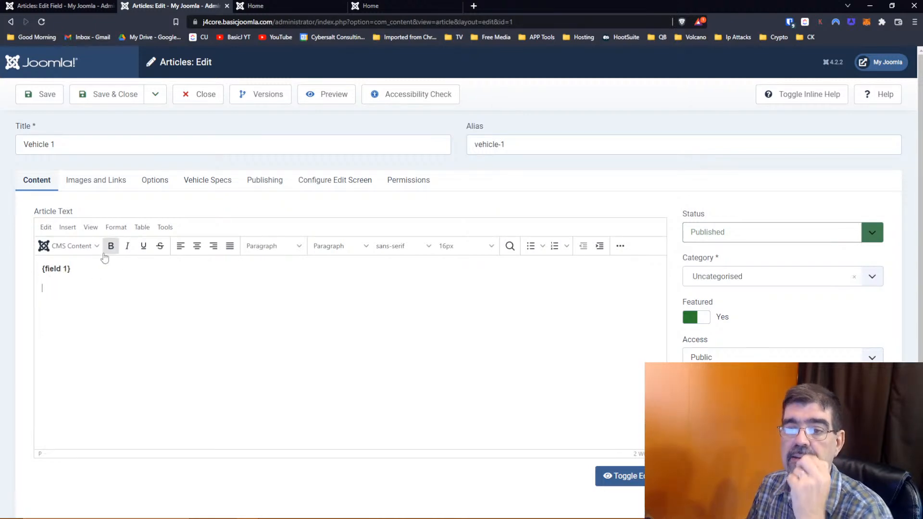
click(76, 246)
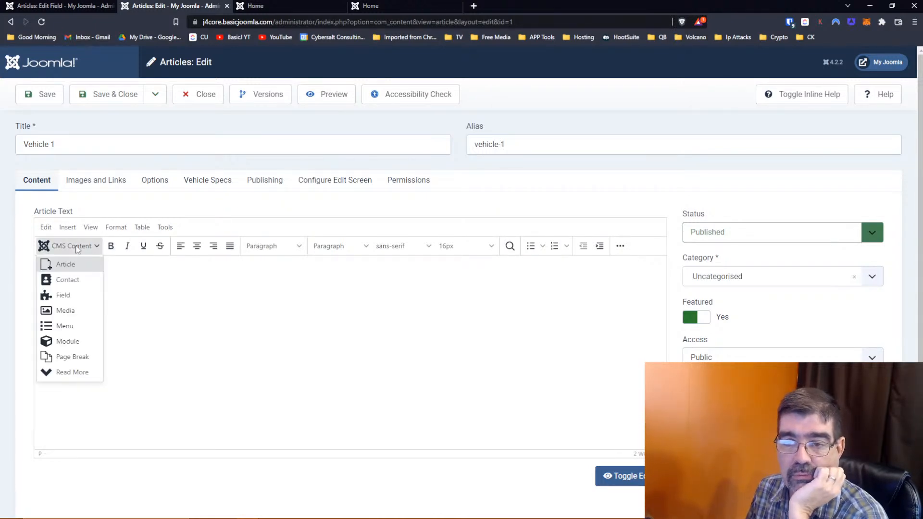
click(73, 295)
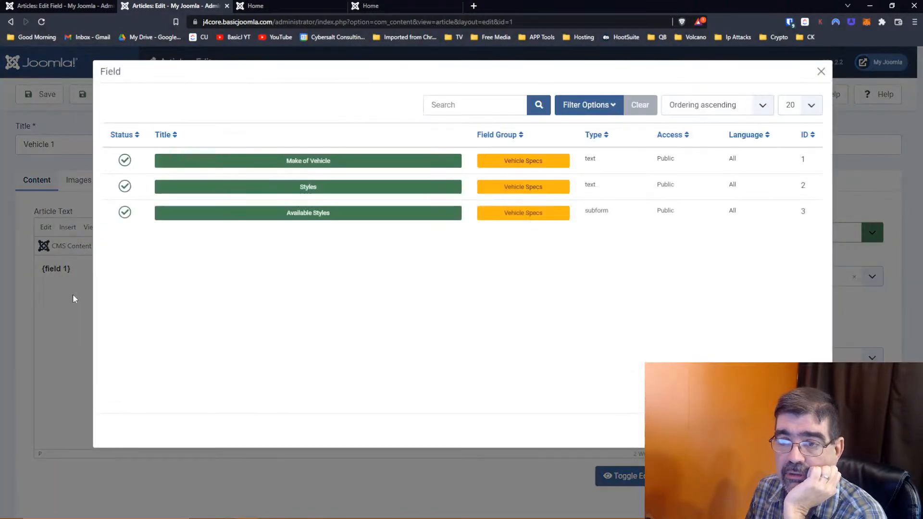
click(302, 215)
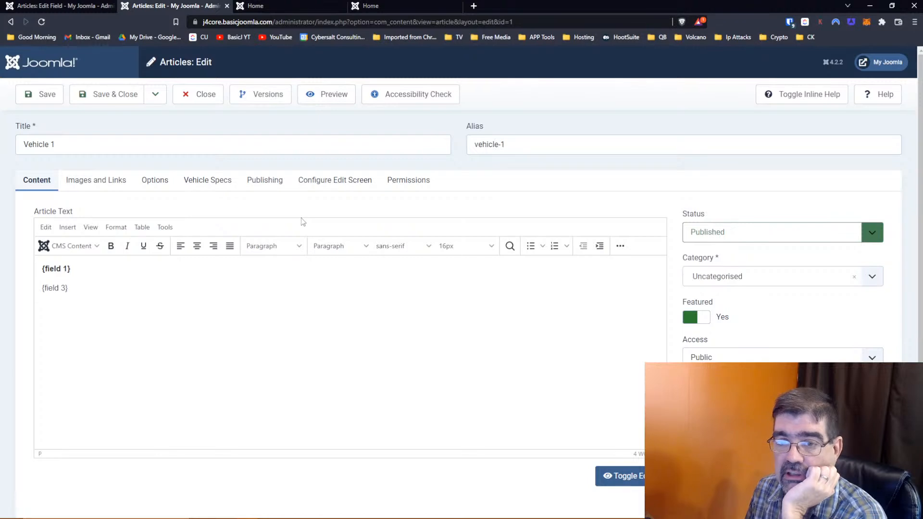
- Save Vehicle 1, reload the homepage to see the bold make and styles list, then return to the Styles field
click(43, 101)
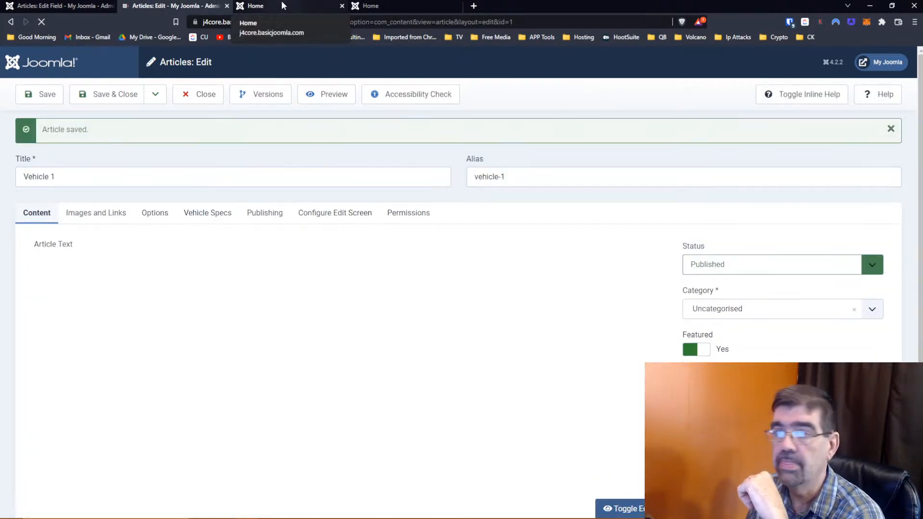
click(281, 1)
click(42, 21)
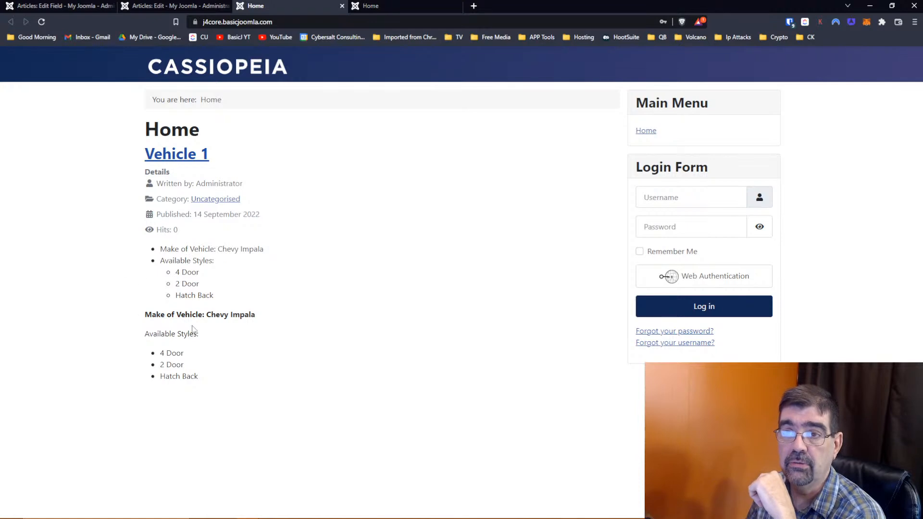
click(72, 7)
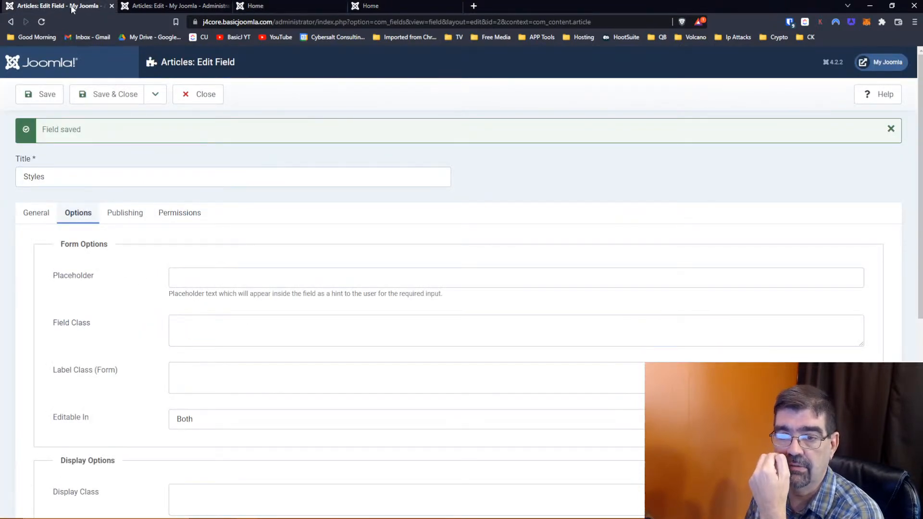
- Set the Styles field's Automatic Display to 'Do not automatically display' and save it
click(36, 213)
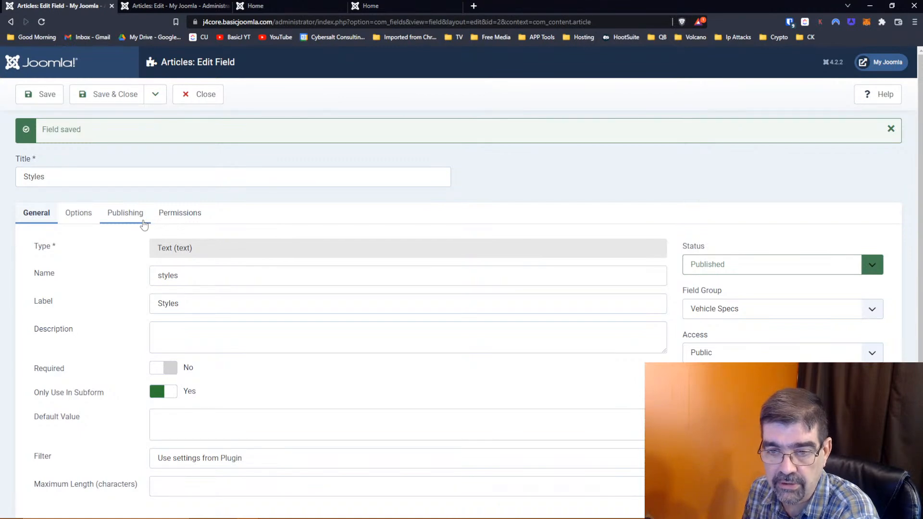
scroll(144, 224, down, 1)
scroll(130, 221, up, 1)
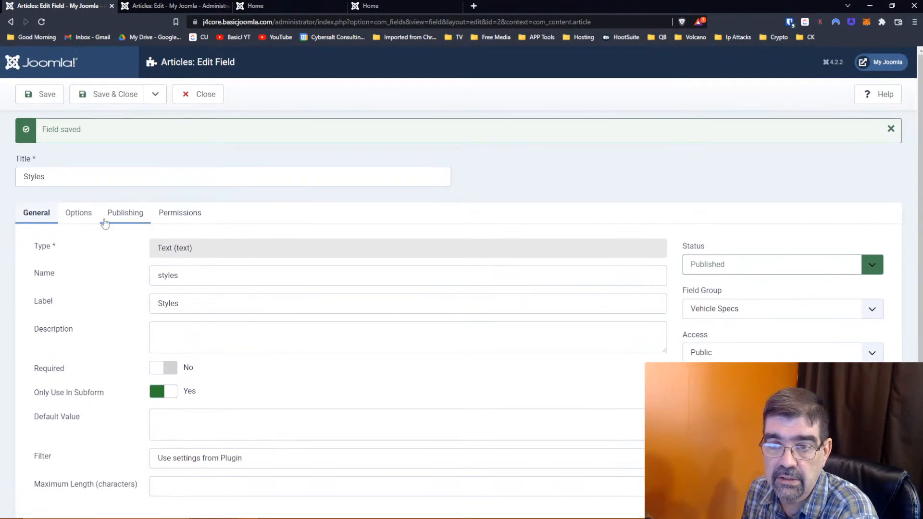
click(79, 215)
scroll(113, 245, down, 4)
scroll(112, 244, down, 3)
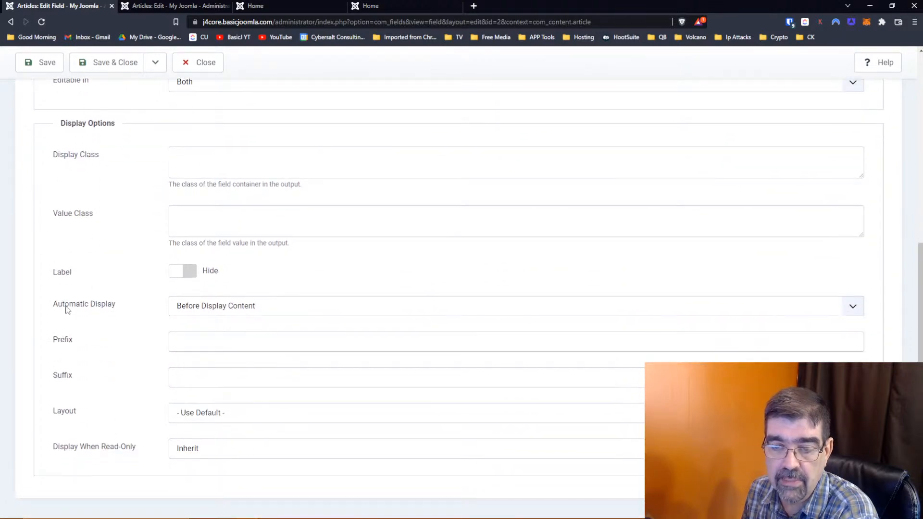
click(173, 309)
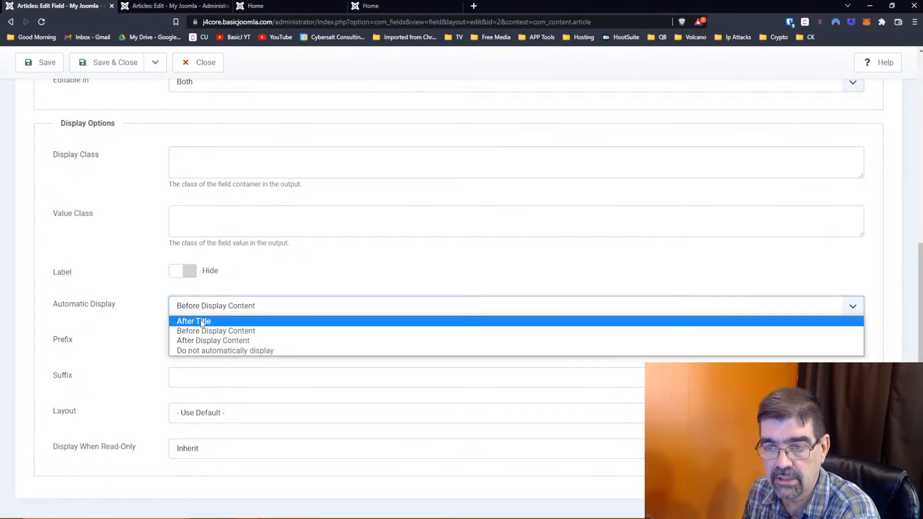
click(208, 353)
click(46, 72)
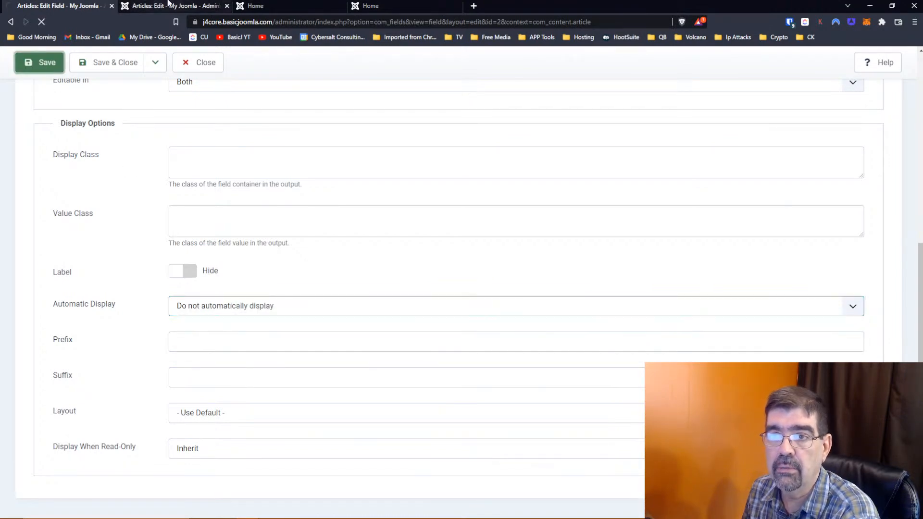
- Reload the homepage to check the change, then review the Styles field's settings again
click(262, 7)
click(42, 22)
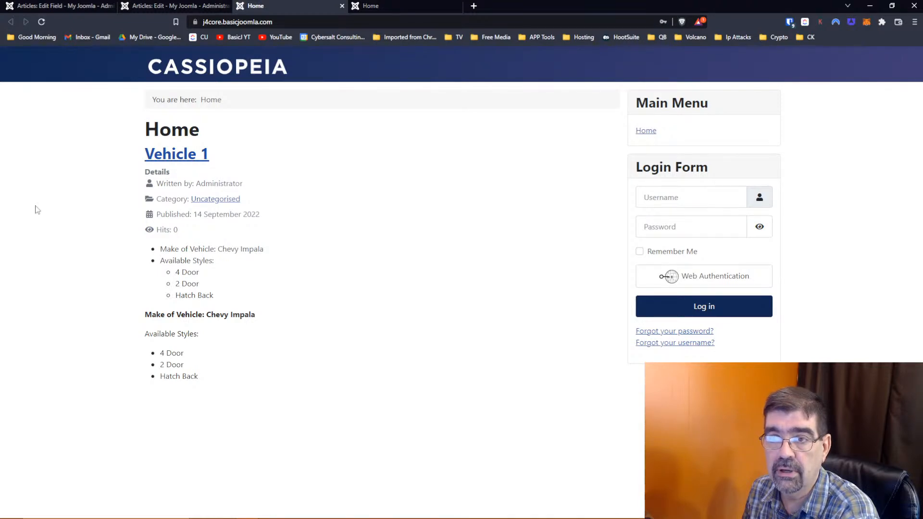
click(338, 19)
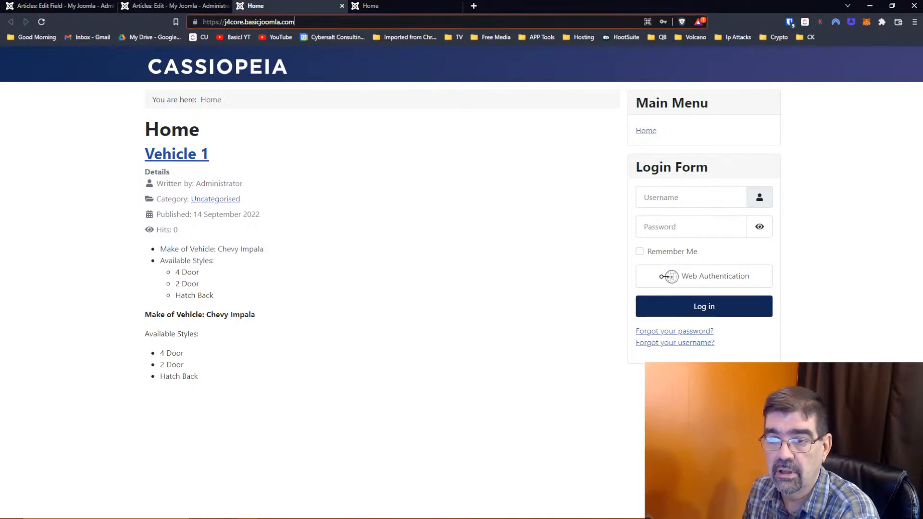
key(Return)
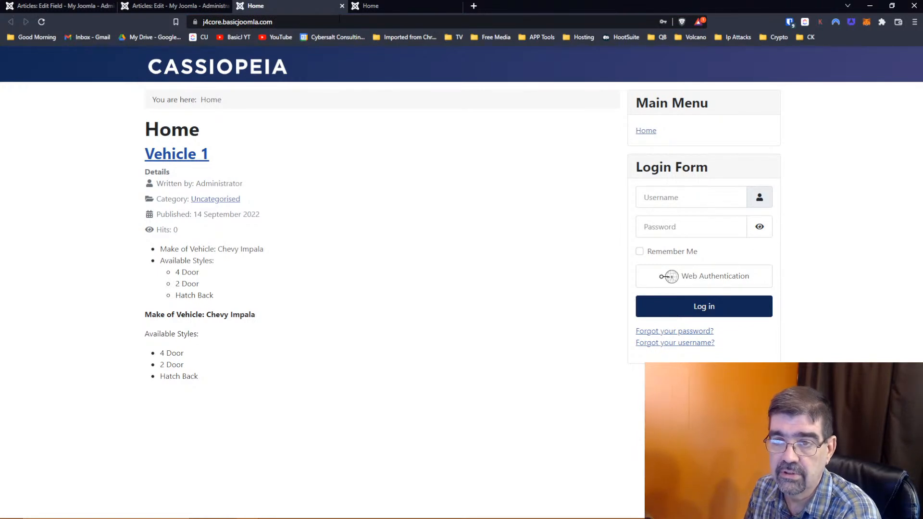
click(65, 11)
scroll(300, 281, down, 5)
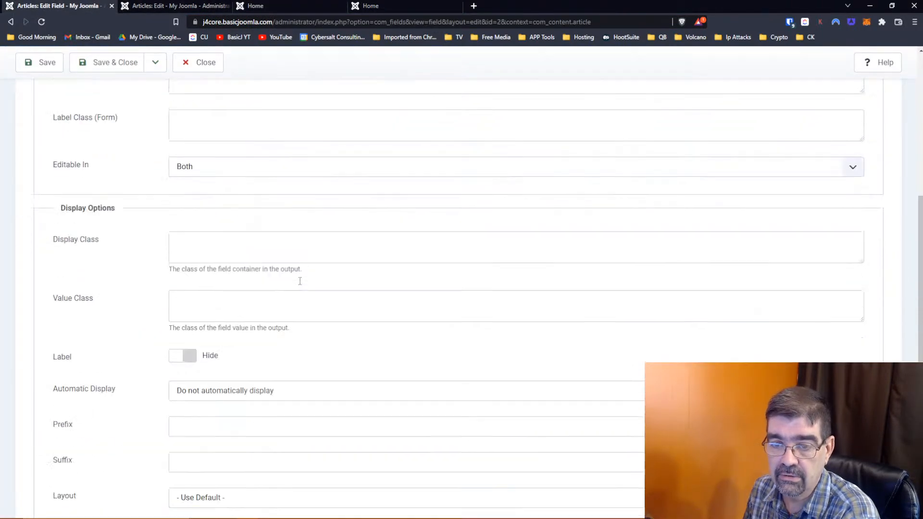
scroll(300, 281, up, 5)
scroll(153, 252, down, 6)
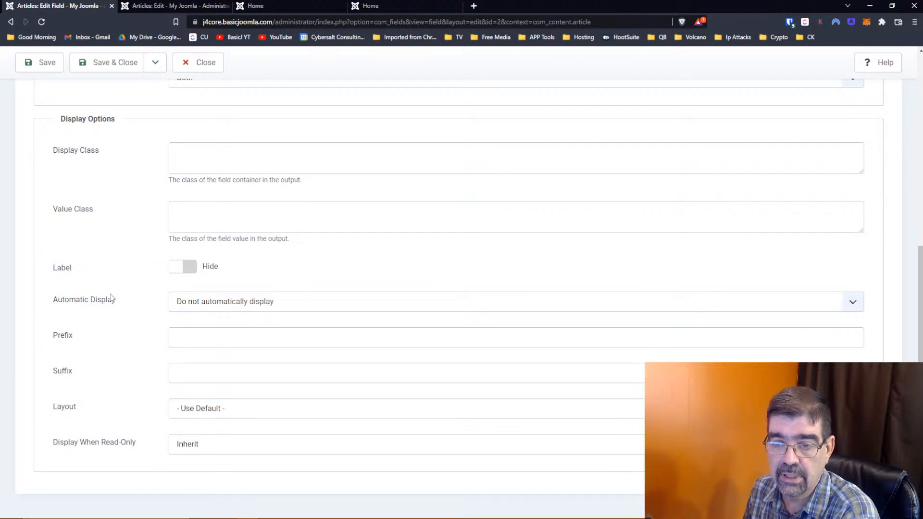
scroll(112, 296, up, 3)
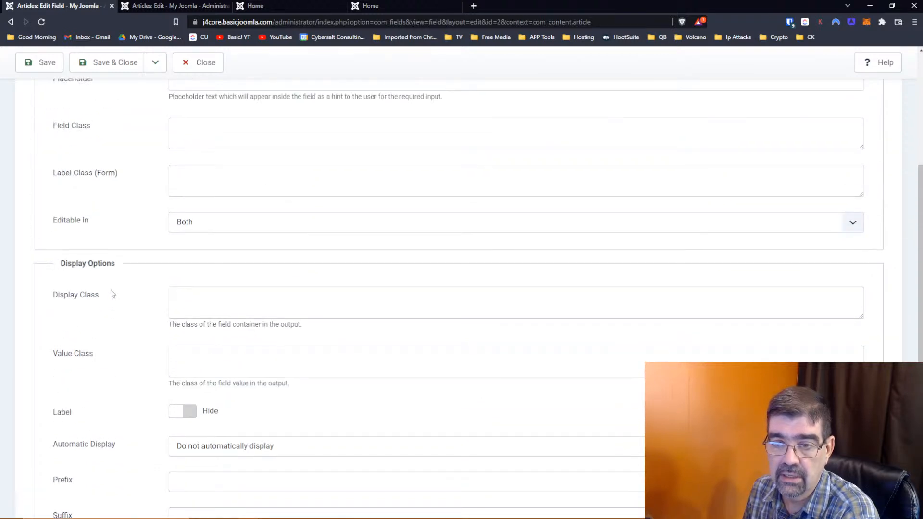
scroll(112, 294, up, 3)
scroll(111, 294, up, 1)
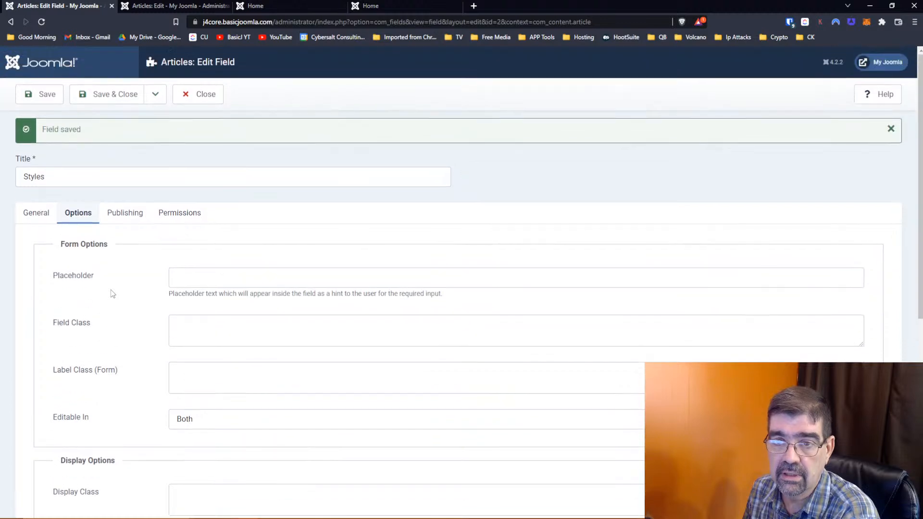
- Close the Styles field, then set Available Styles' Automatic Display to 'Do not automatically display' and save
click(101, 98)
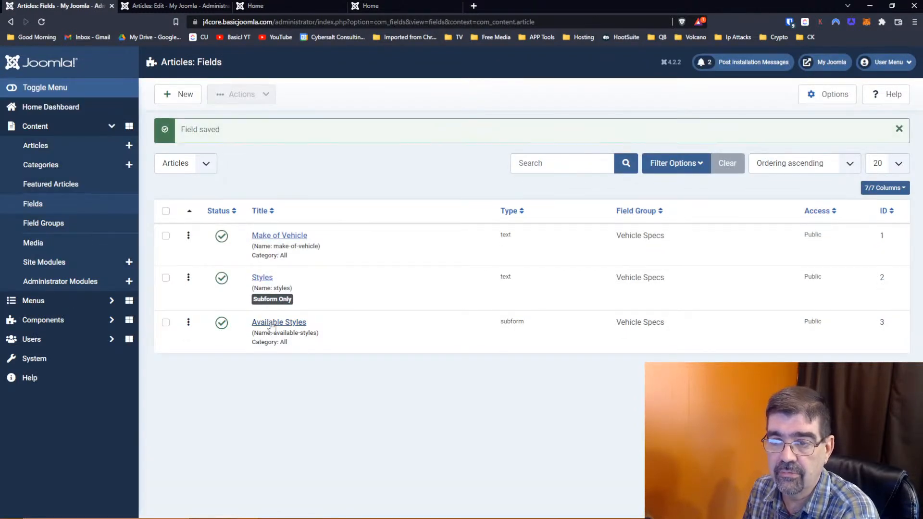
click(275, 327)
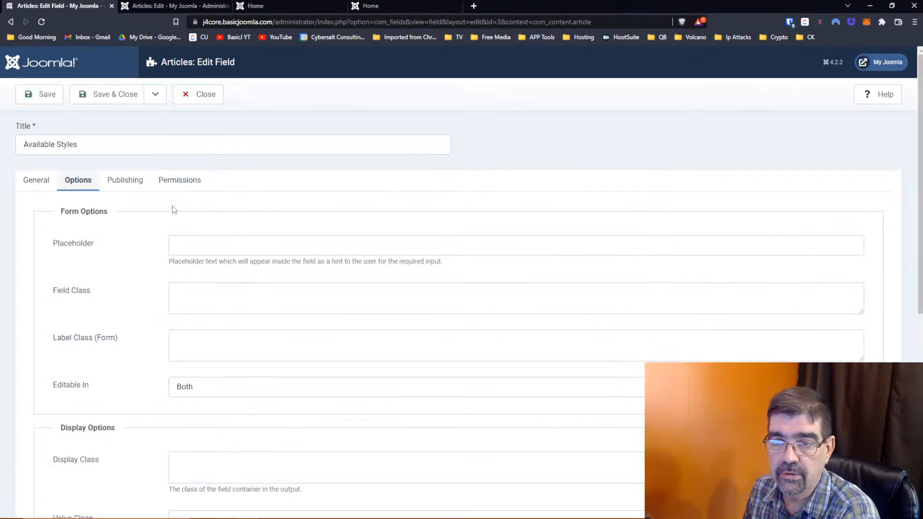
click(132, 192)
click(77, 181)
scroll(185, 240, down, 7)
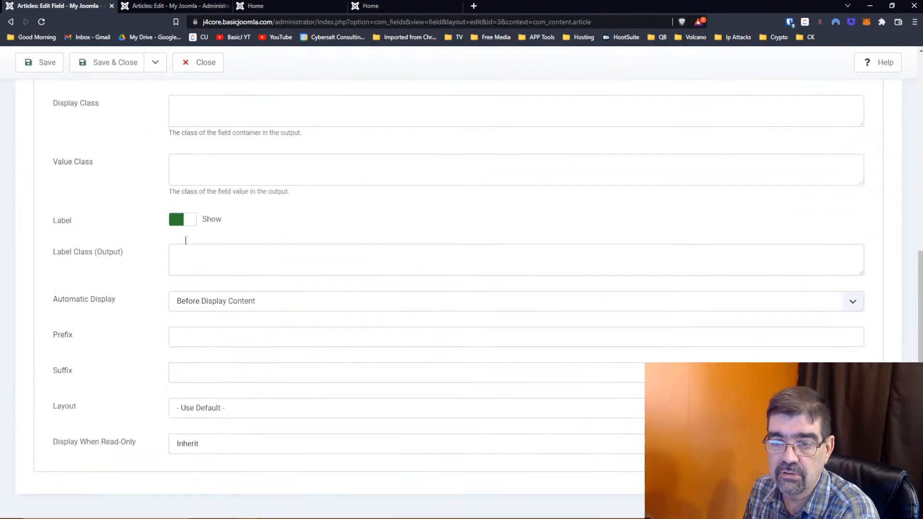
click(202, 303)
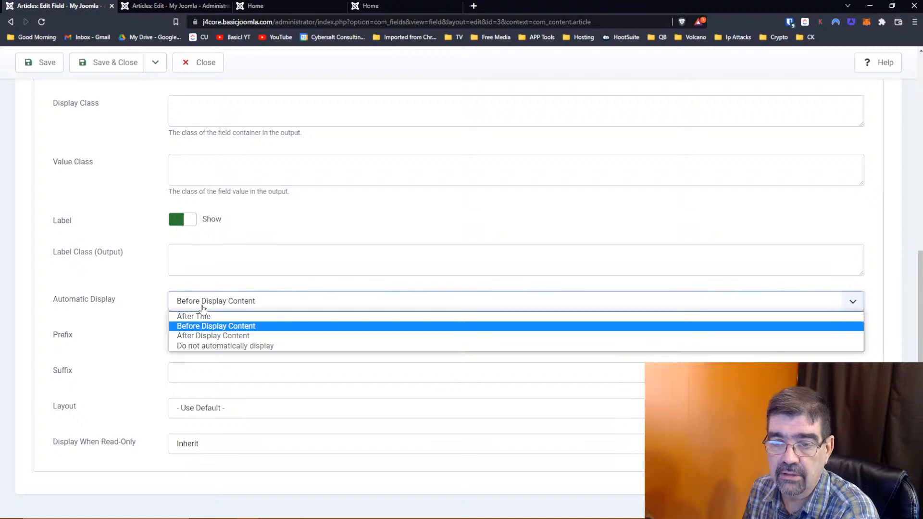
click(203, 346)
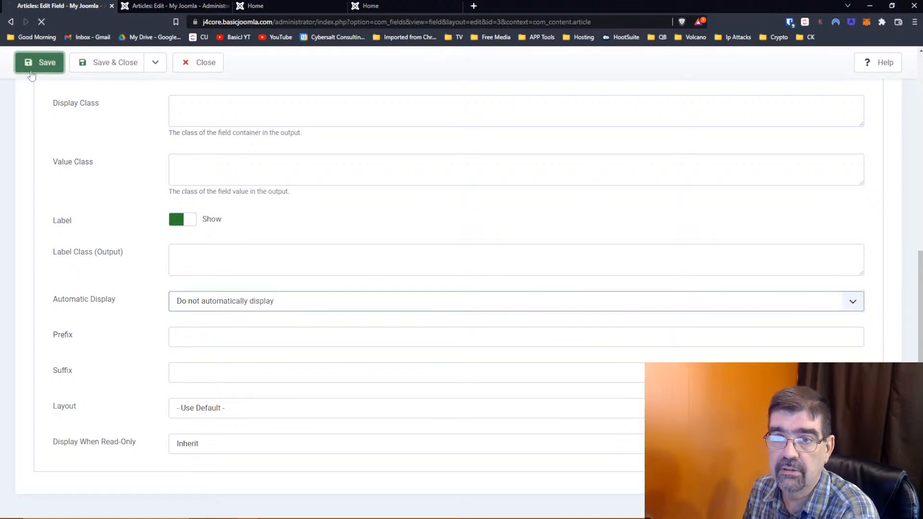
click(38, 70)
- Reload the public homepage to check the styles list, then return to the field editor
click(255, 5)
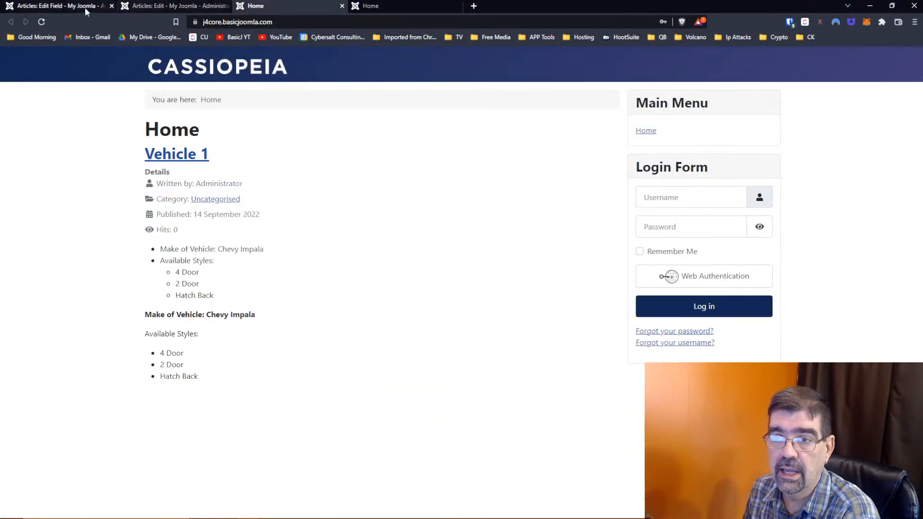
click(40, 26)
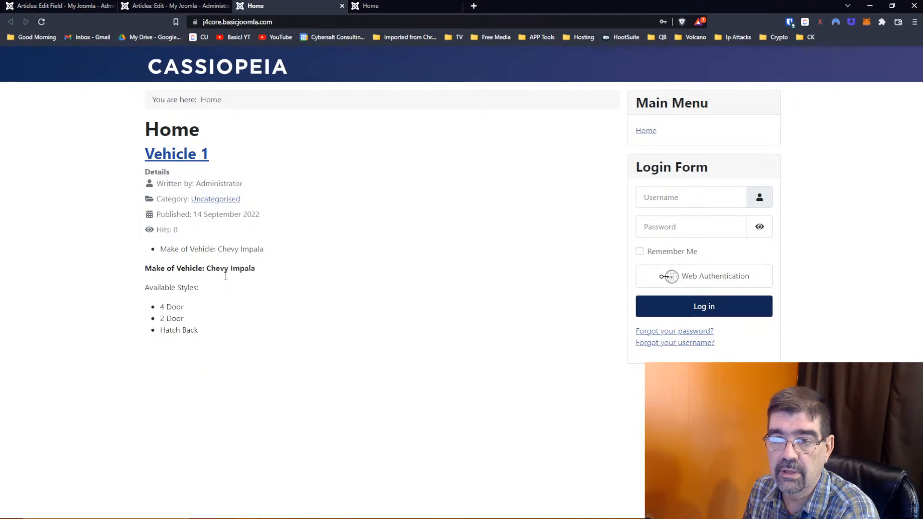
click(87, 7)
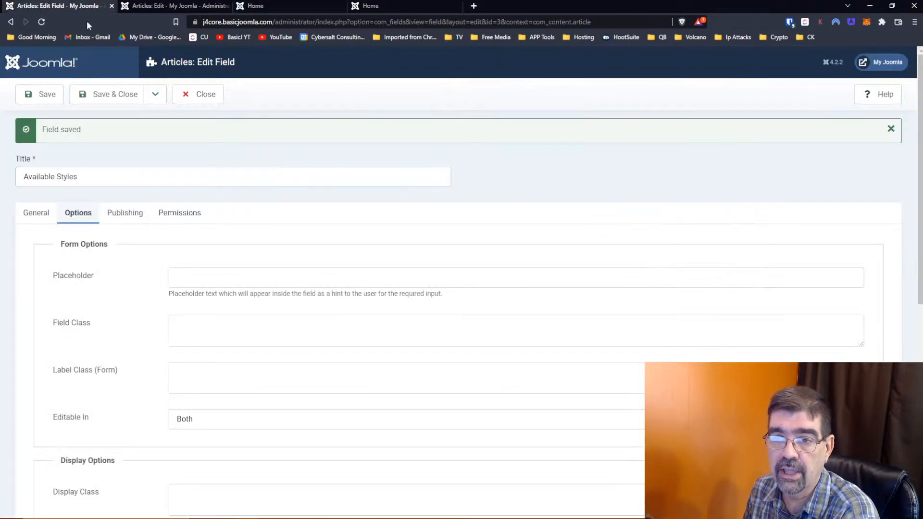
- Close Available Styles, then set Make of Vehicle's Automatic Display to 'Do not automatically display' and save
click(122, 93)
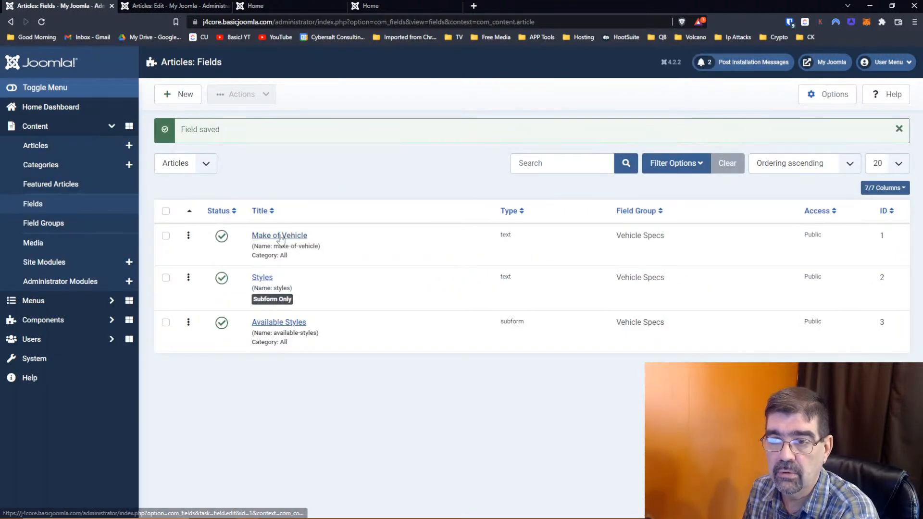
click(280, 236)
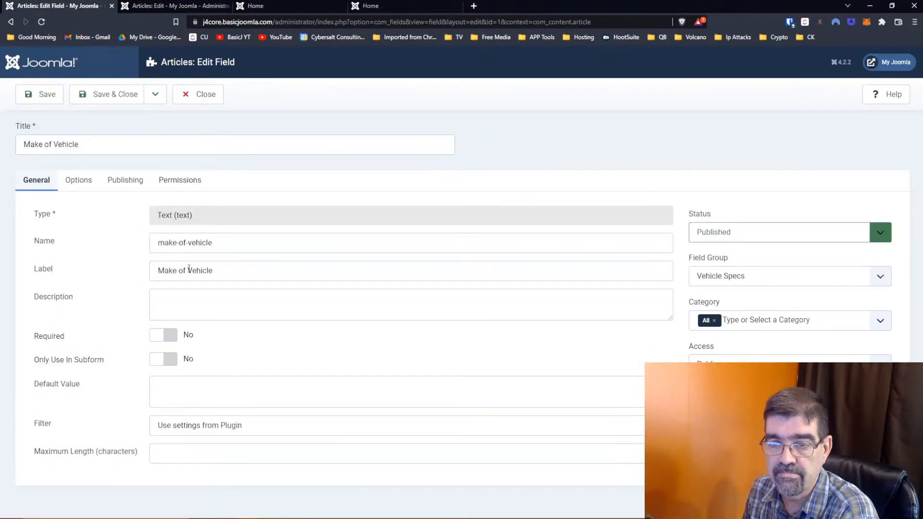
click(89, 187)
scroll(241, 261, down, 5)
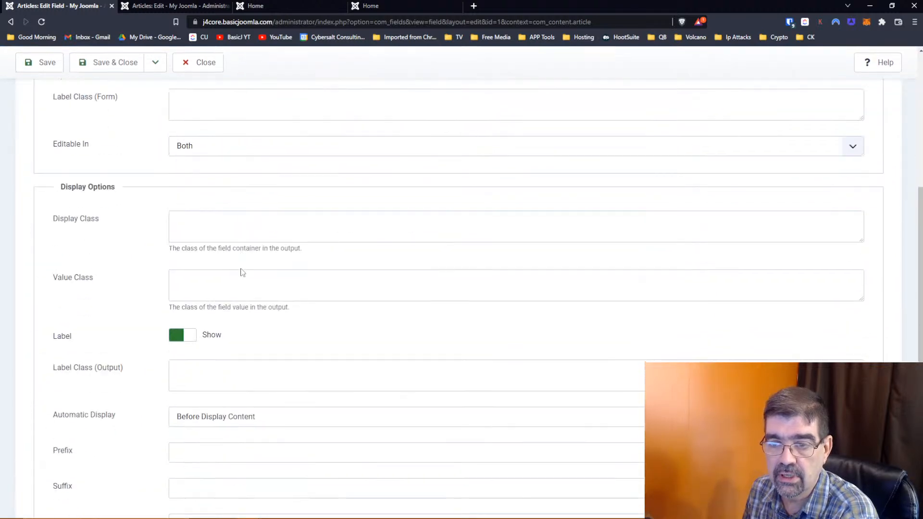
click(194, 341)
click(194, 341)
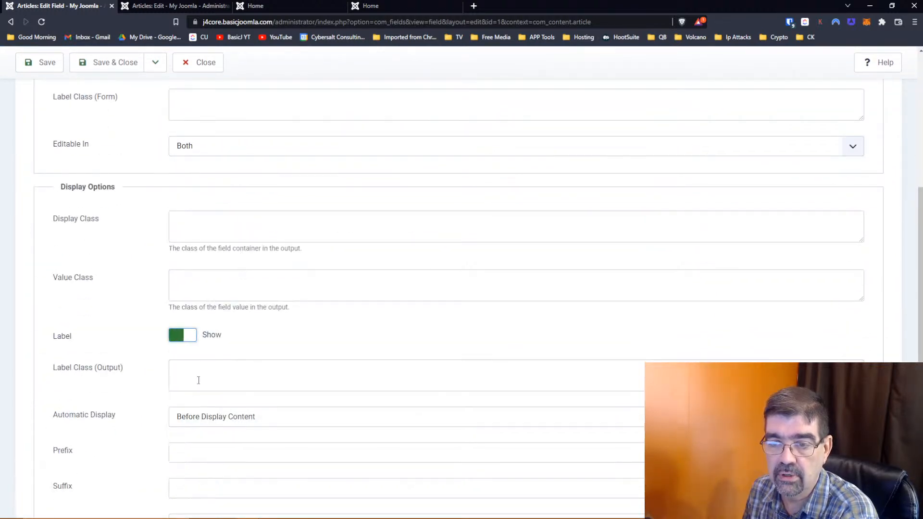
click(212, 418)
click(222, 461)
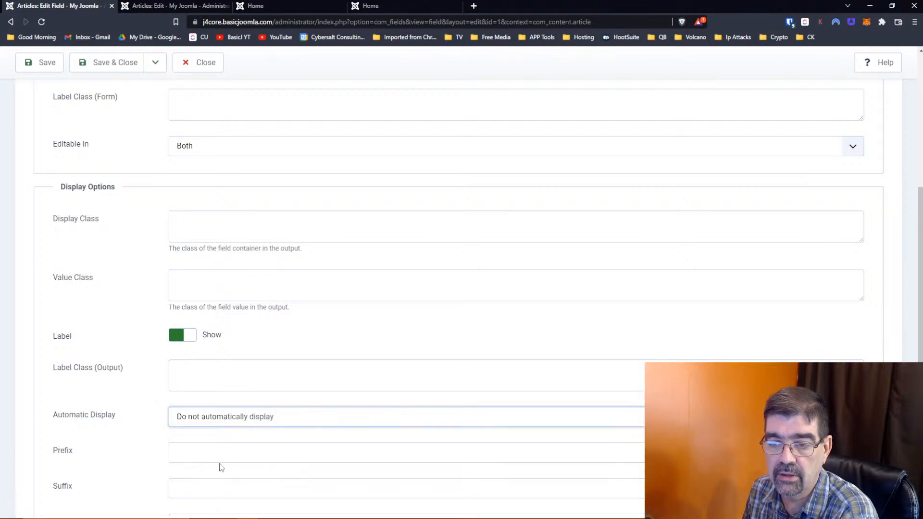
click(41, 62)
- Refresh the homepage to verify, then close the Make of Vehicle field editor
click(284, 3)
key(F5)
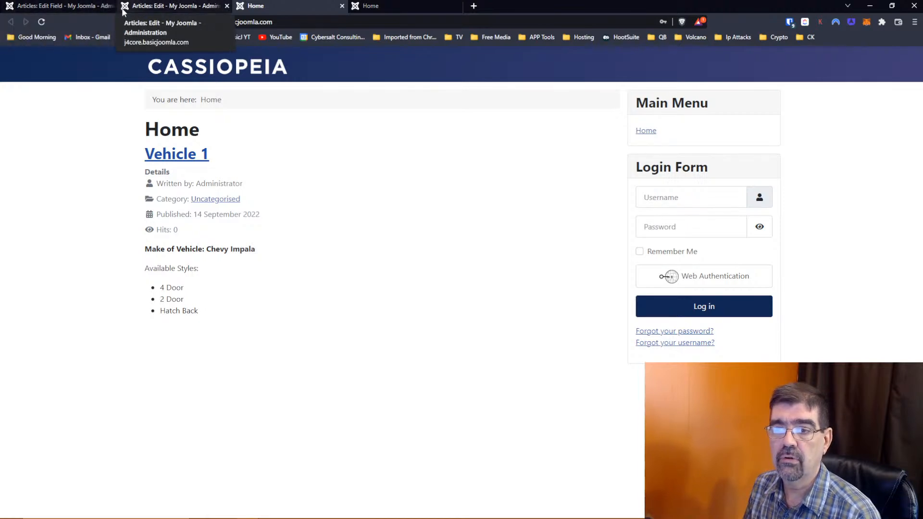
click(36, 7)
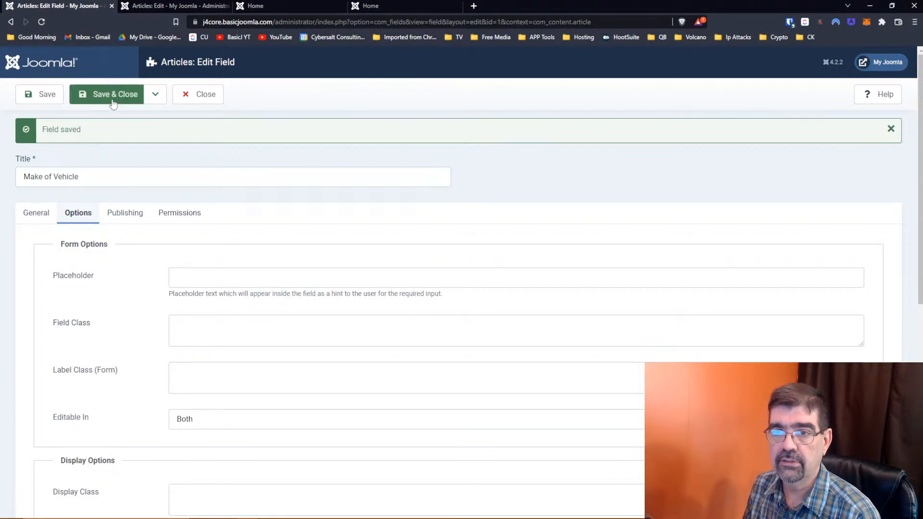
click(206, 101)
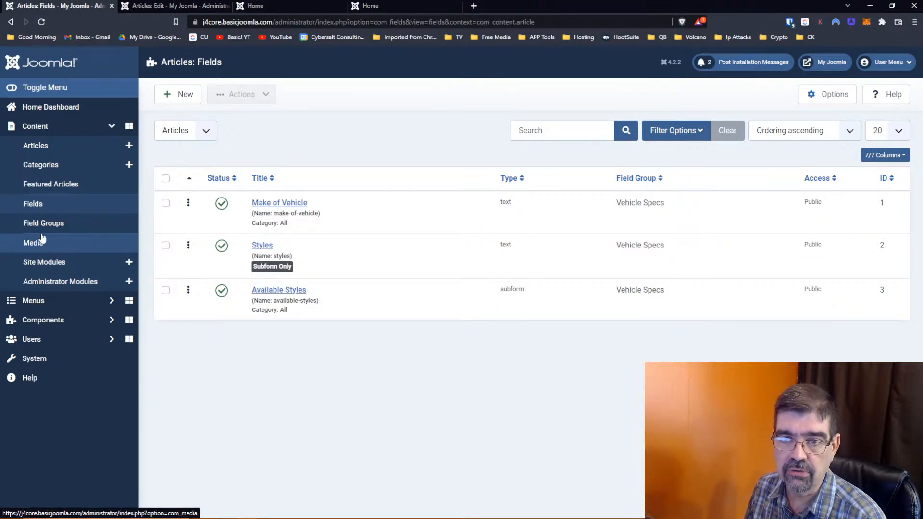
- Under Users > Field Groups, create a new group titled 'Family Info' and save it
click(36, 339)
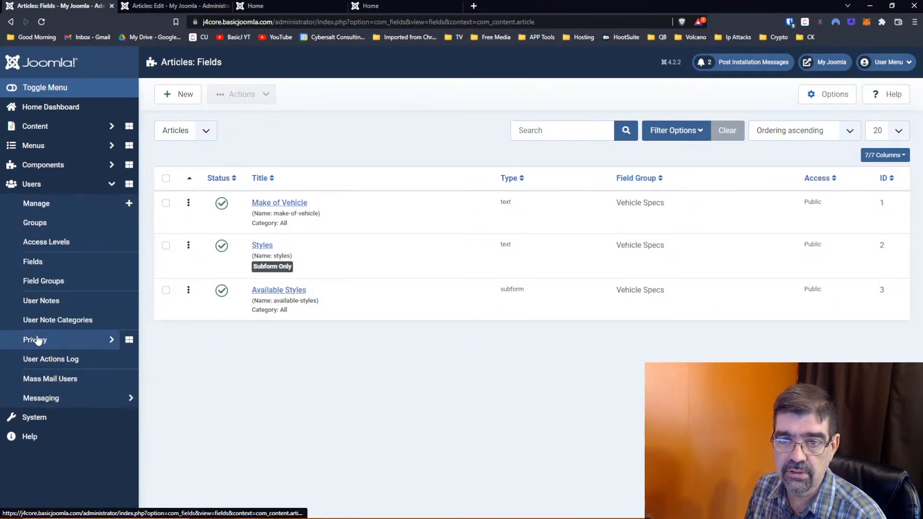
click(57, 286)
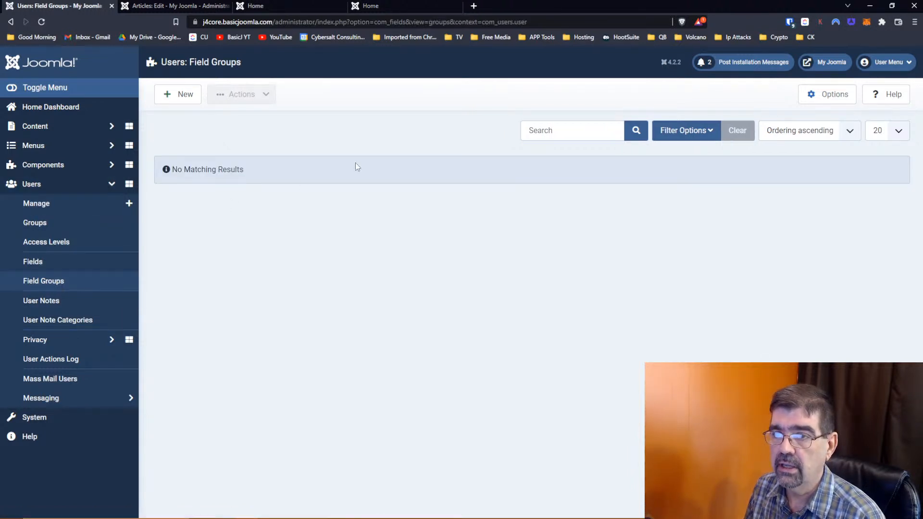
click(183, 96)
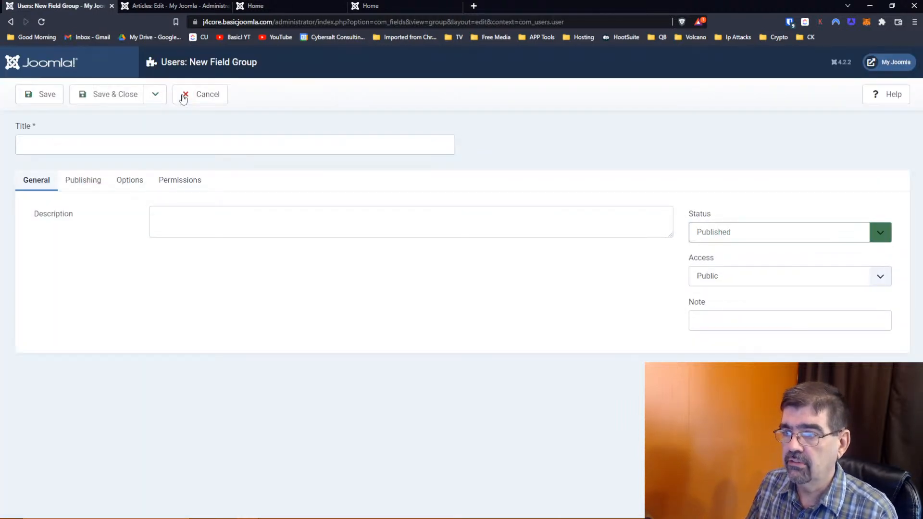
click(197, 143)
text(Fami)
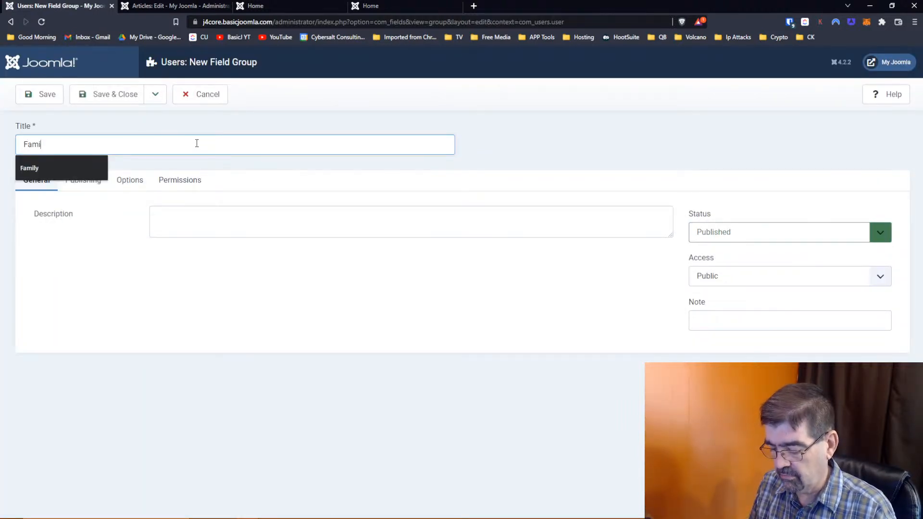
text(ly INo)
key(BackSpace)
key(BackSpace)
text(nfo)
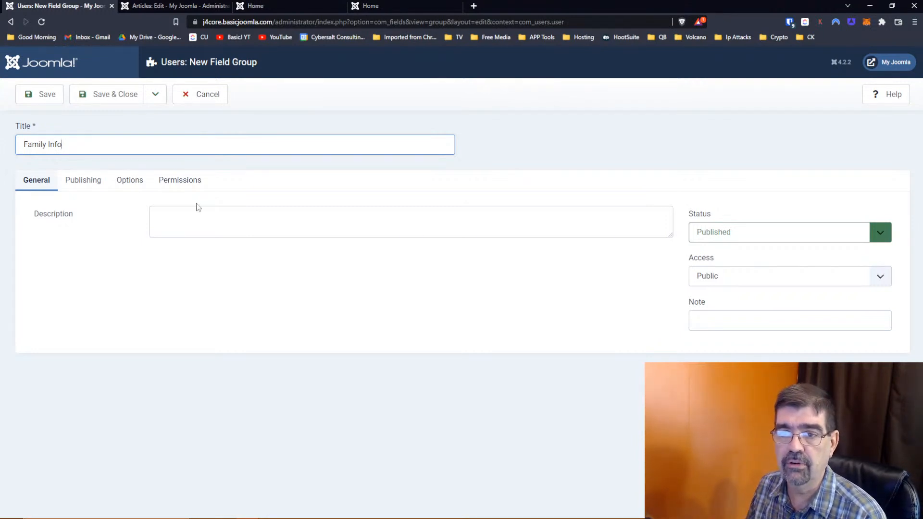
click(110, 98)
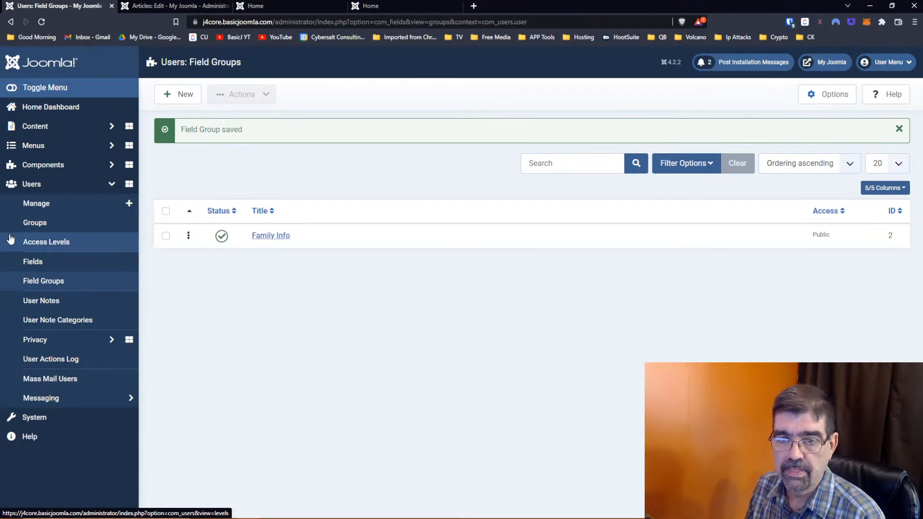
- Create user field 'Last Name' in the Family Info group, save it, then choose Save & New
click(30, 265)
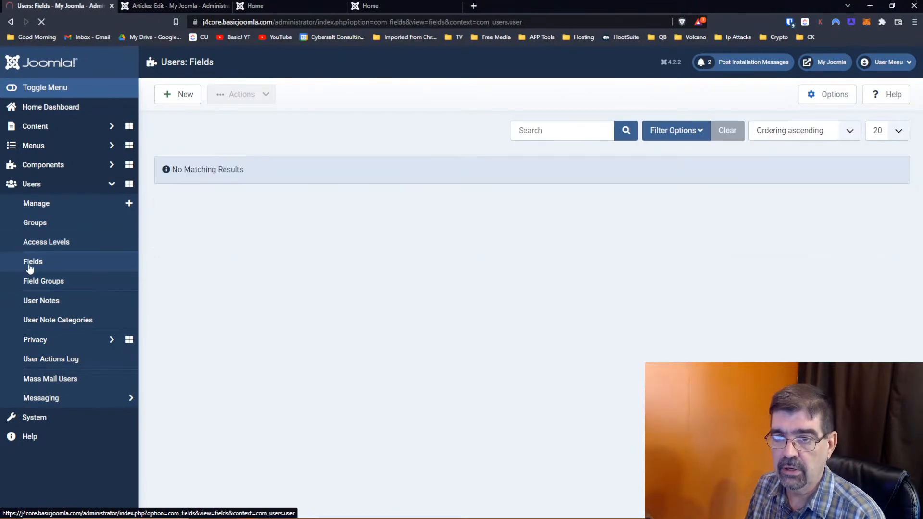
click(185, 100)
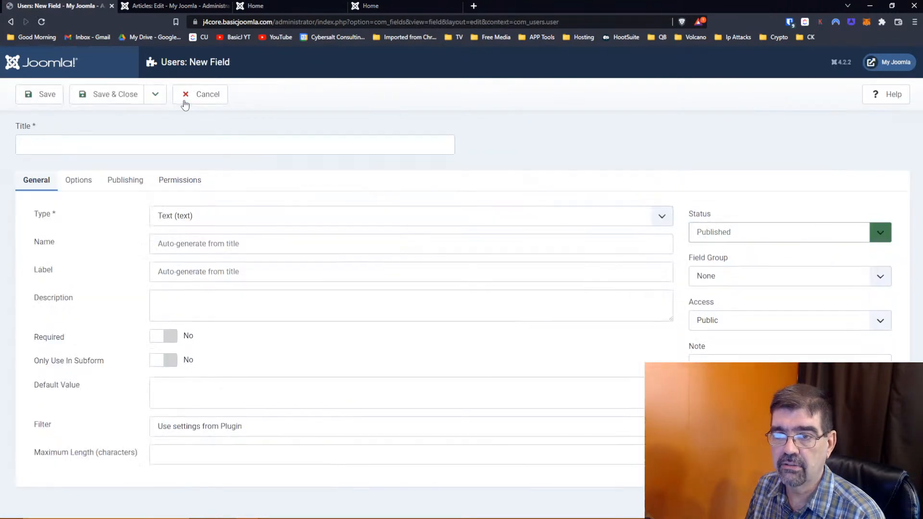
click(156, 146)
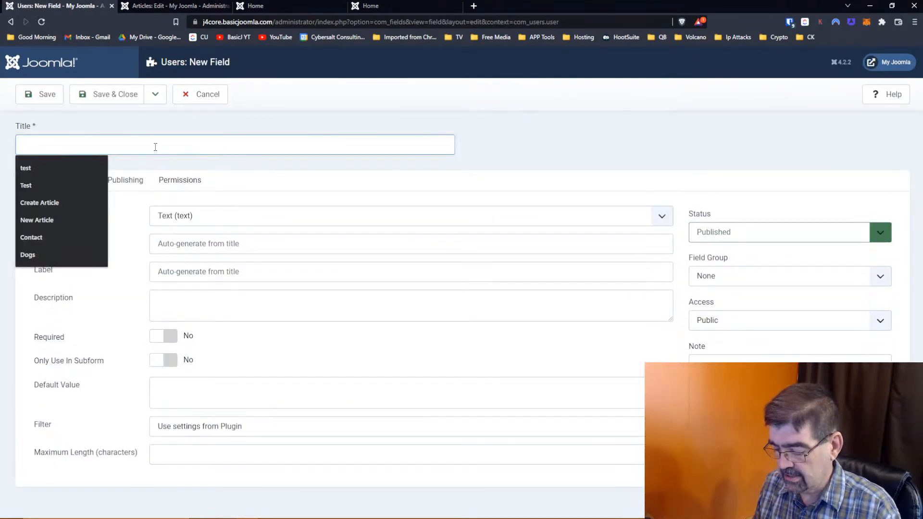
text(LAst Name)
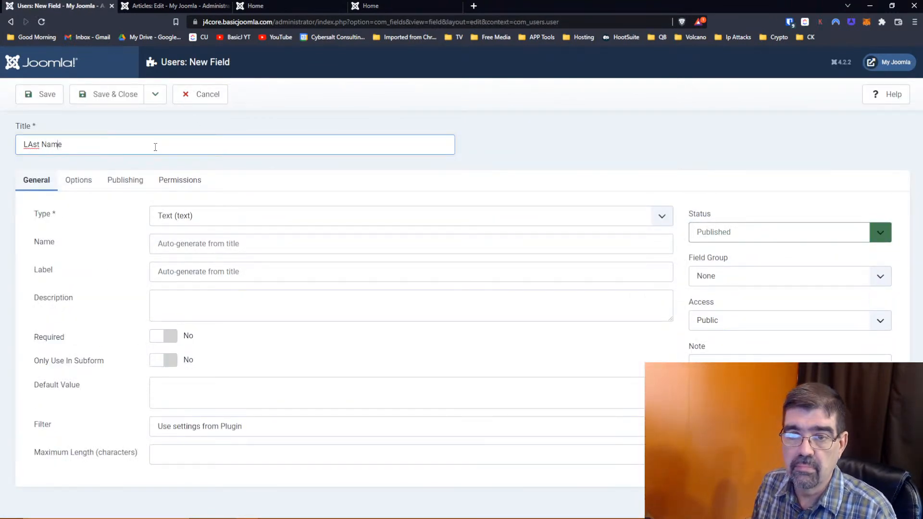
key(Delete)
text(a)
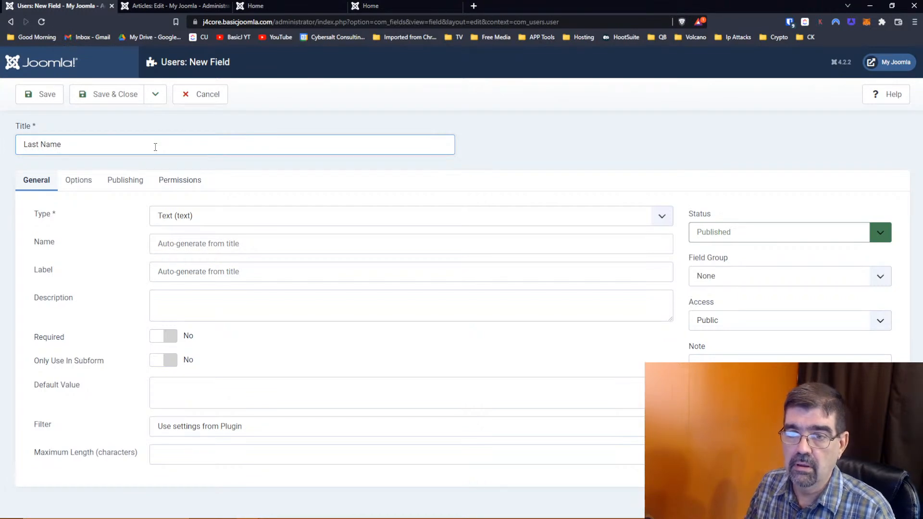
click(768, 281)
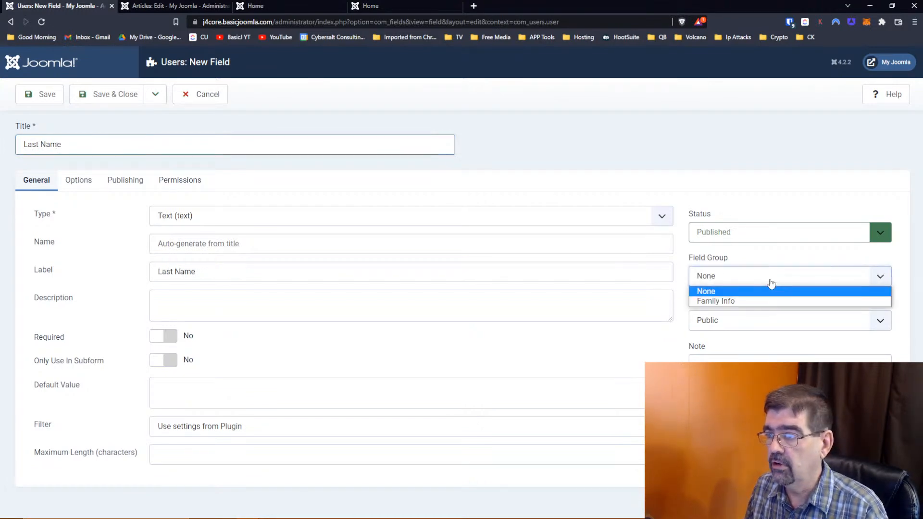
click(756, 301)
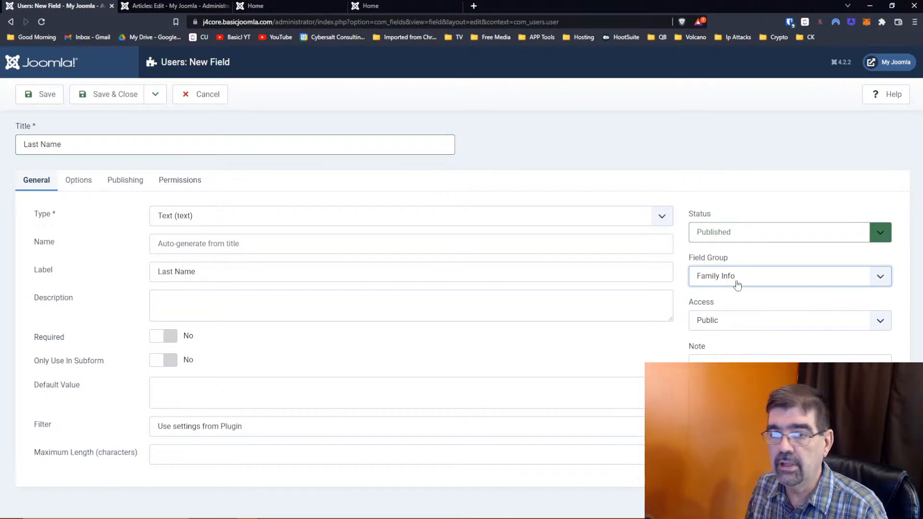
click(49, 103)
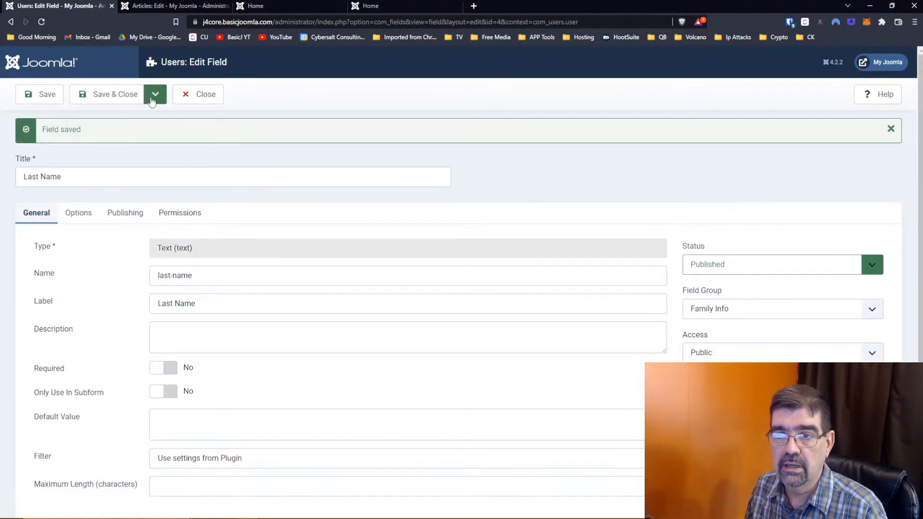
click(154, 96)
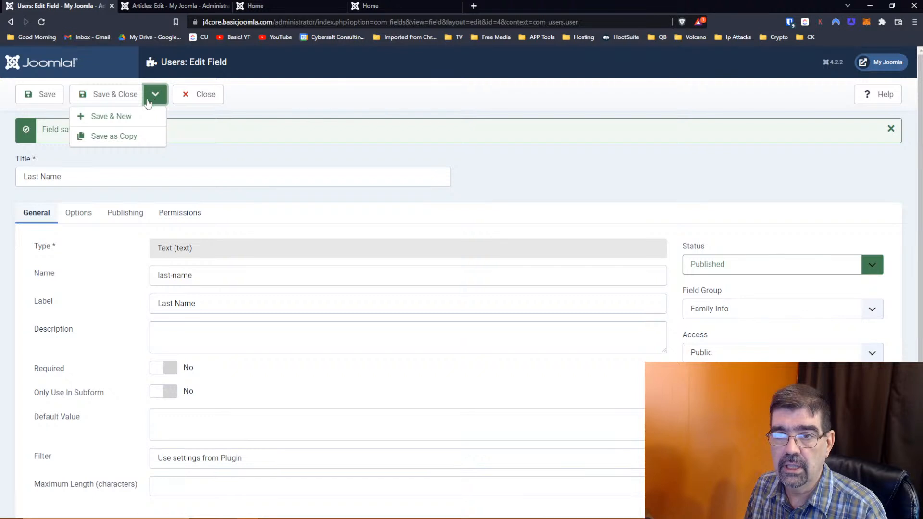
click(124, 118)
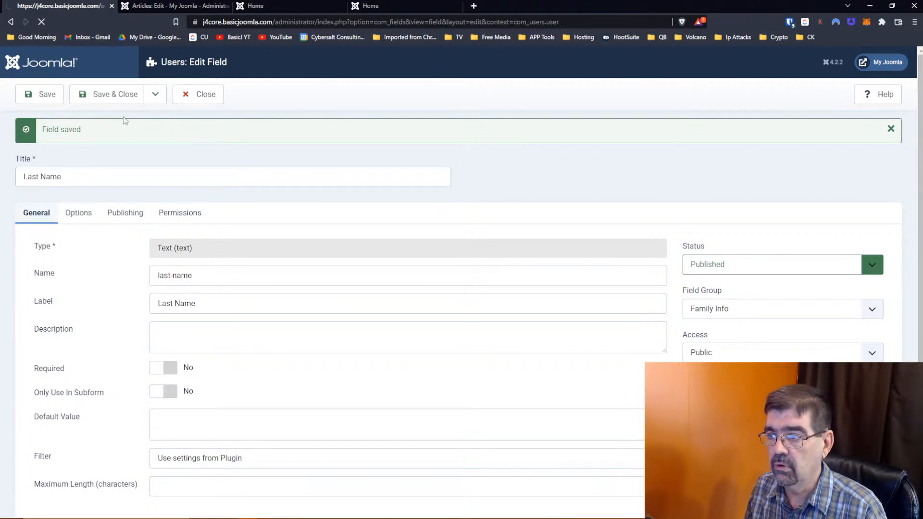
- Add a 'First Name' field in the Family Info group and Save & New
click(67, 176)
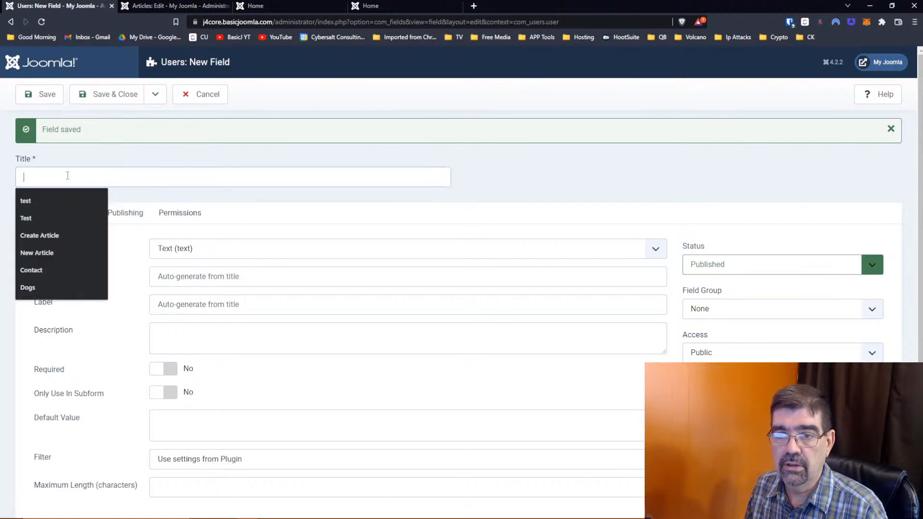
text(F)
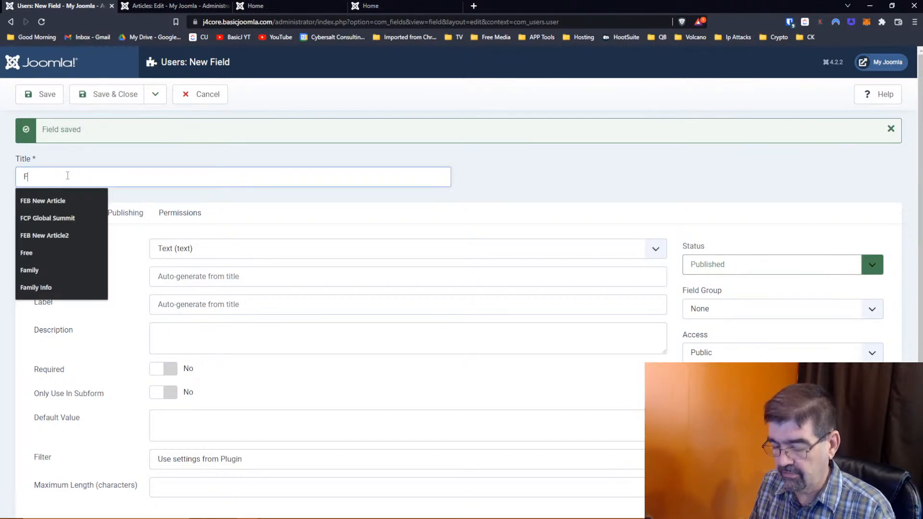
text(irst Name)
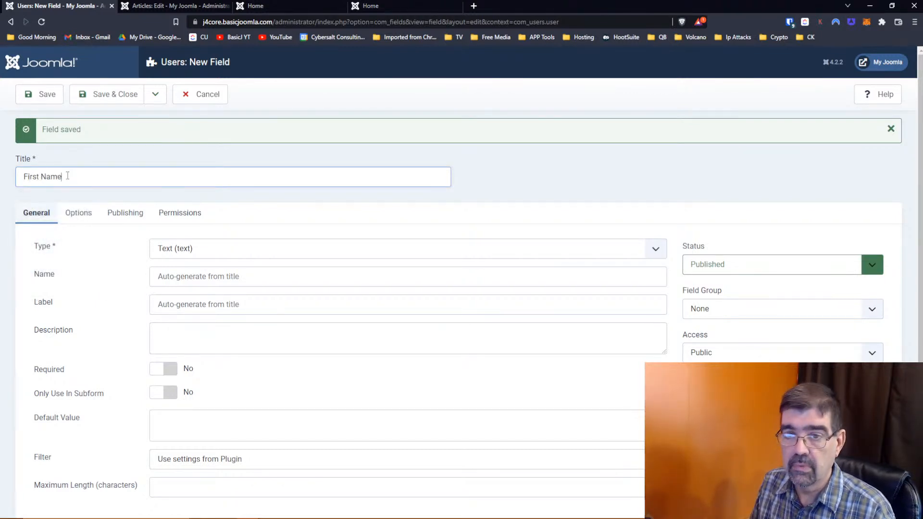
click(701, 311)
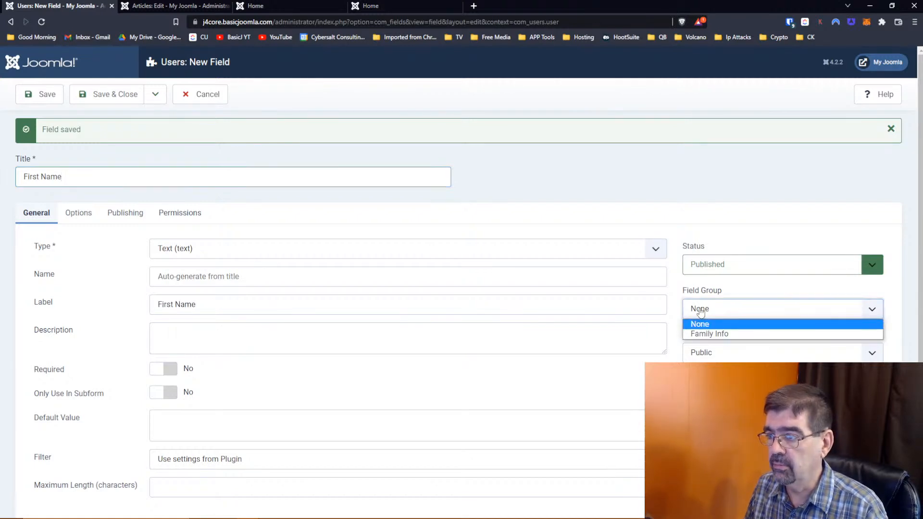
click(707, 333)
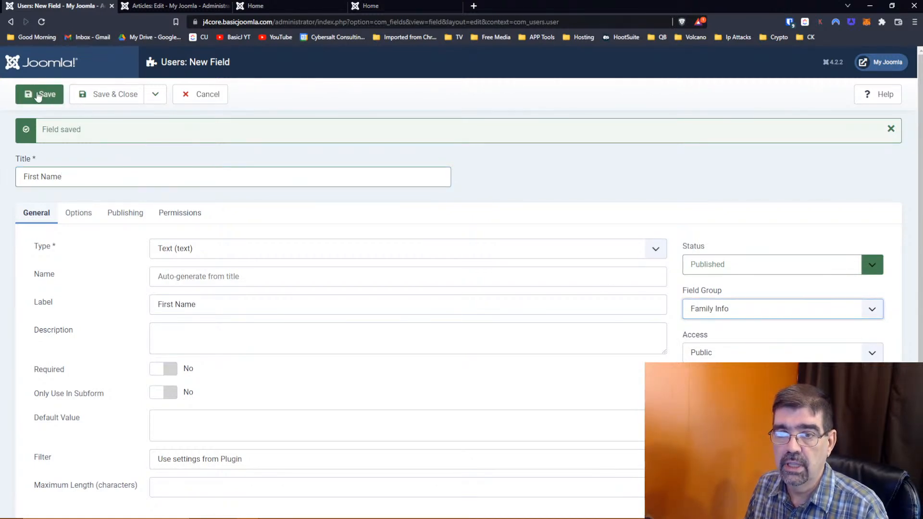
click(155, 94)
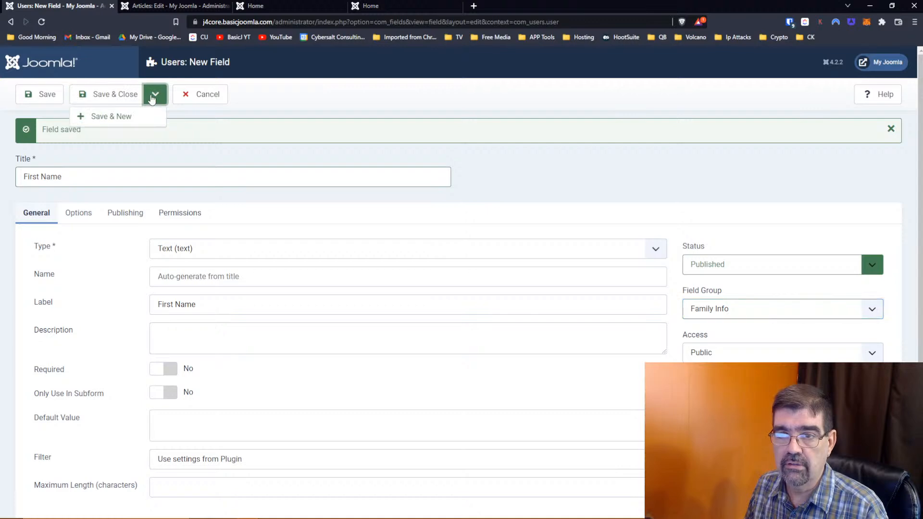
click(137, 117)
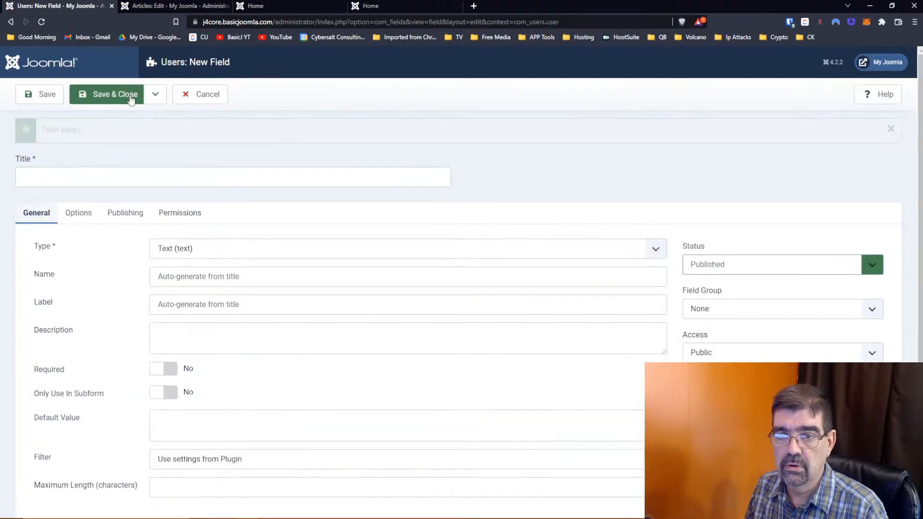
- Add a 'Spouse's First Name' field in the Family Info group and Save & New
click(64, 173)
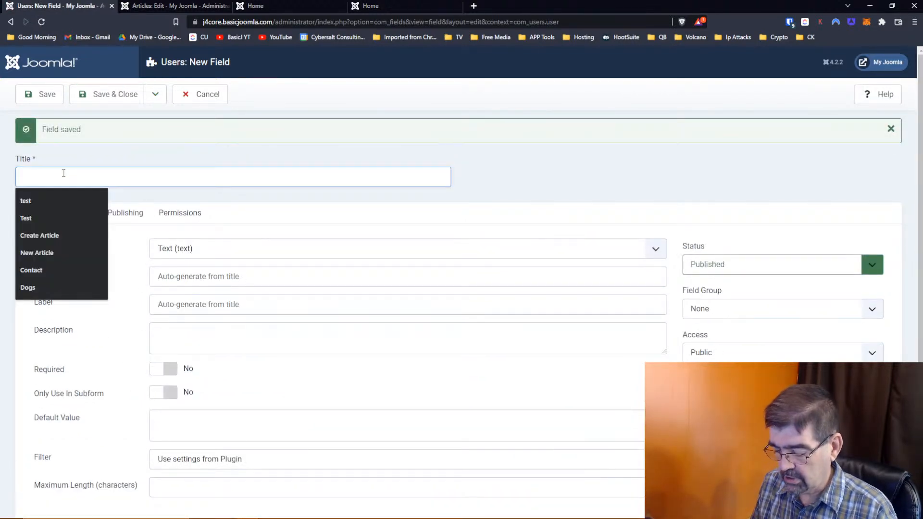
text(Spouse's First)
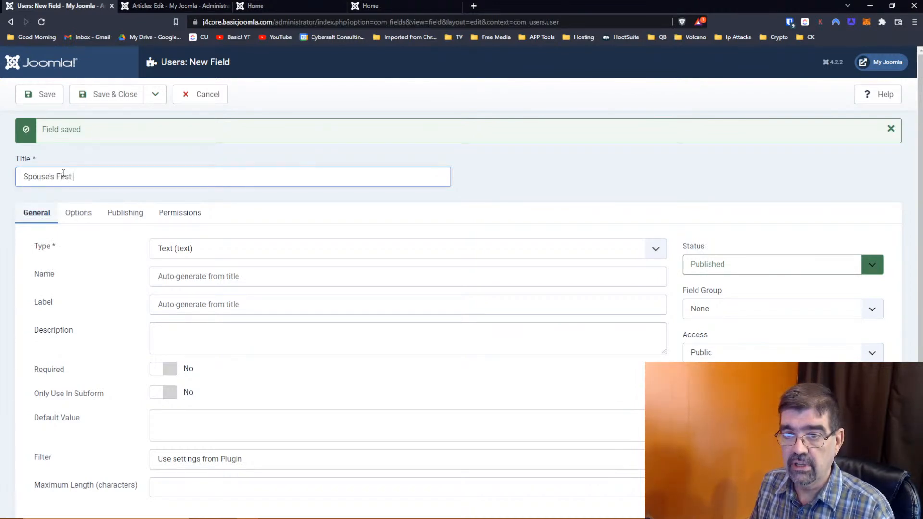
text( Name)
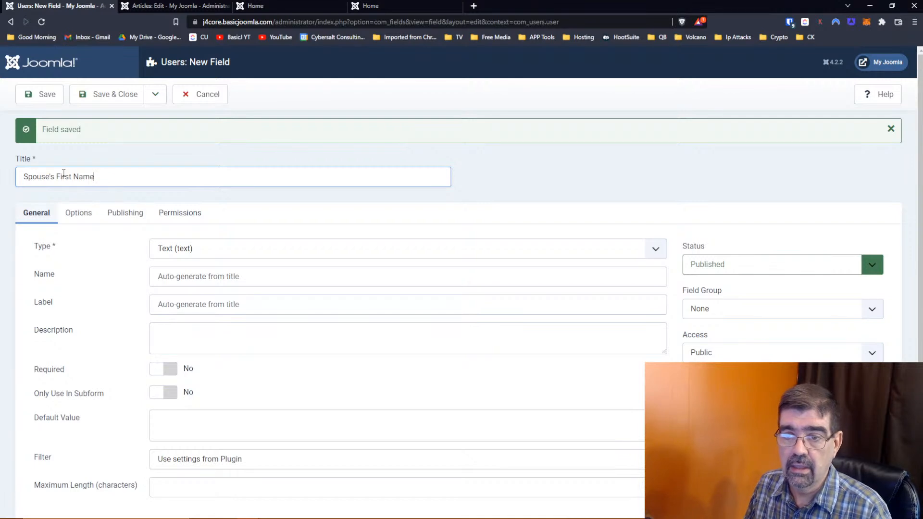
click(743, 309)
click(741, 335)
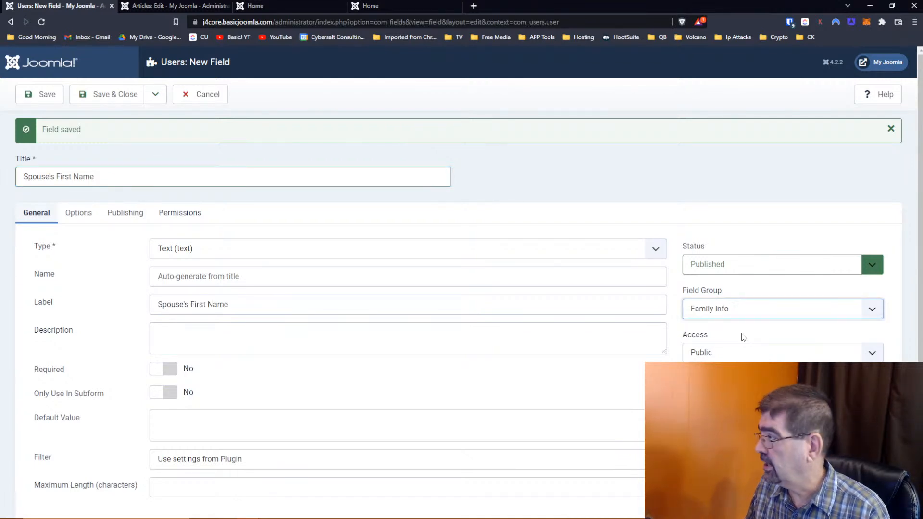
click(151, 100)
click(137, 120)
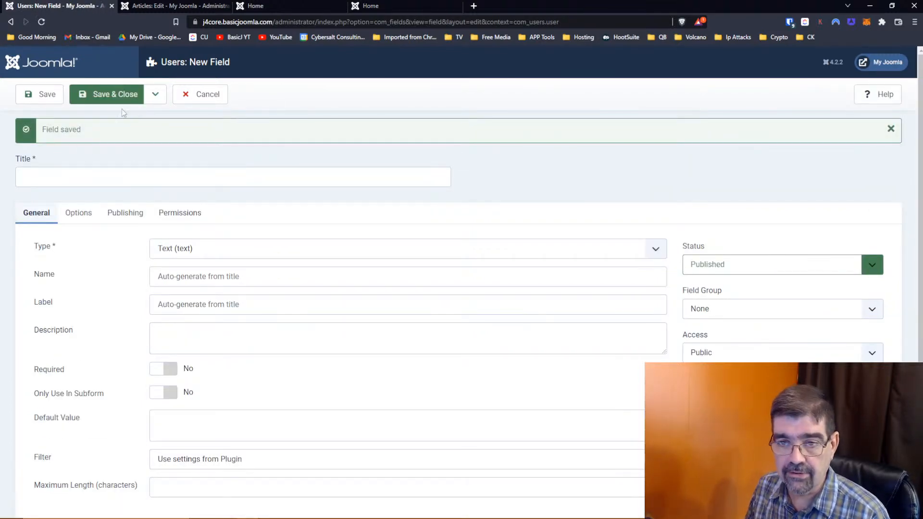
click(84, 176)
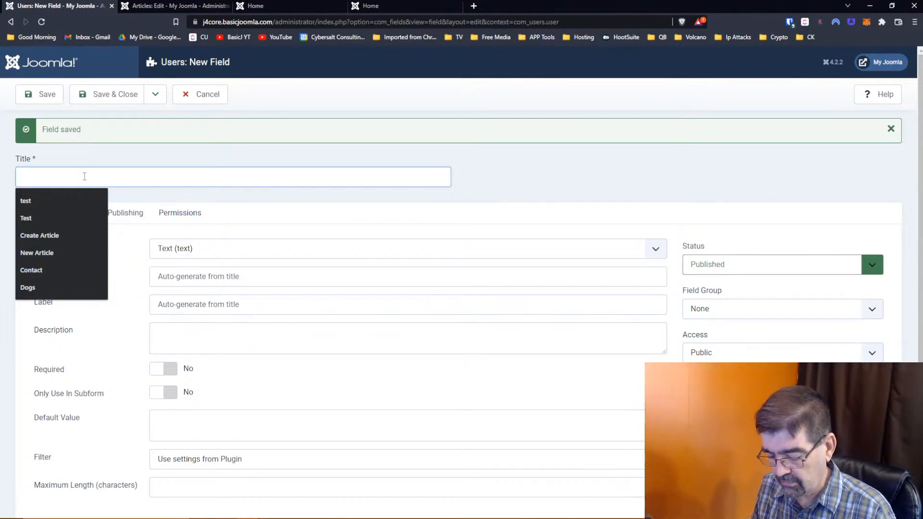
- Create 'Children' in Family Info with Only Use In Subform set to Yes, then Save & New
text(Chi)
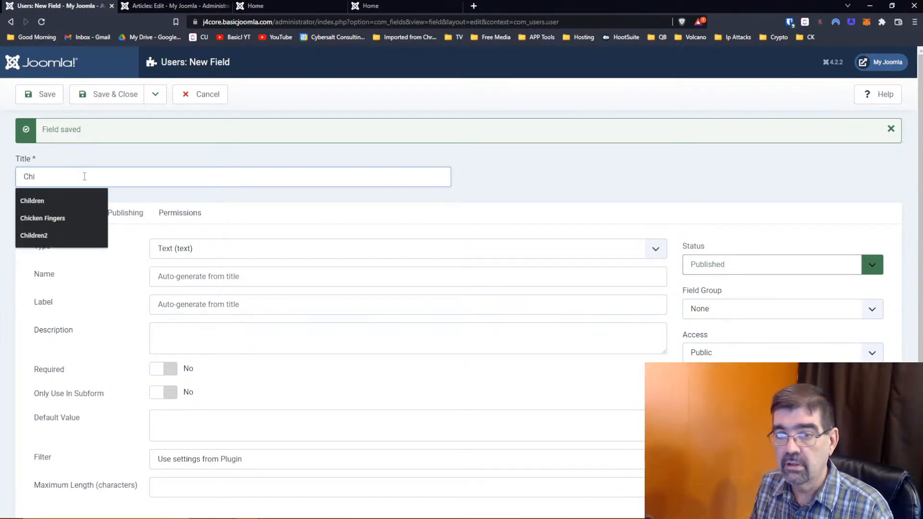
text(ldren)
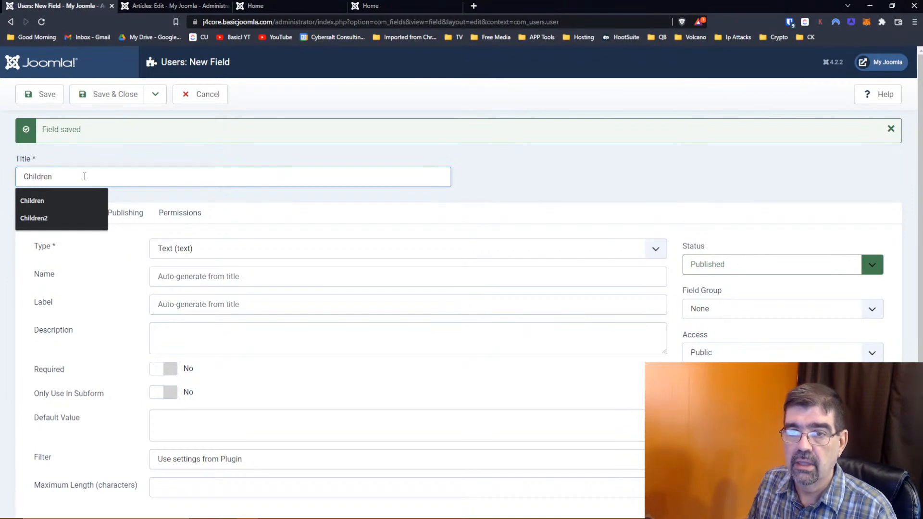
click(118, 159)
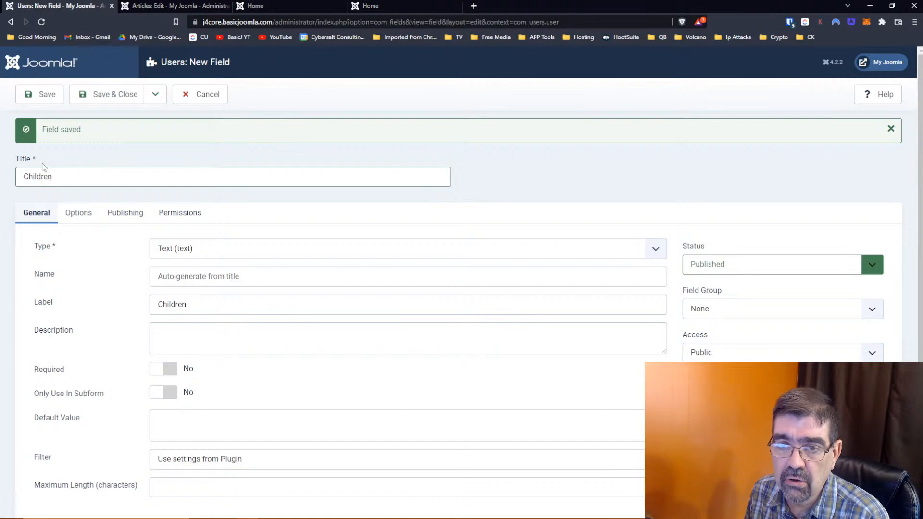
click(752, 309)
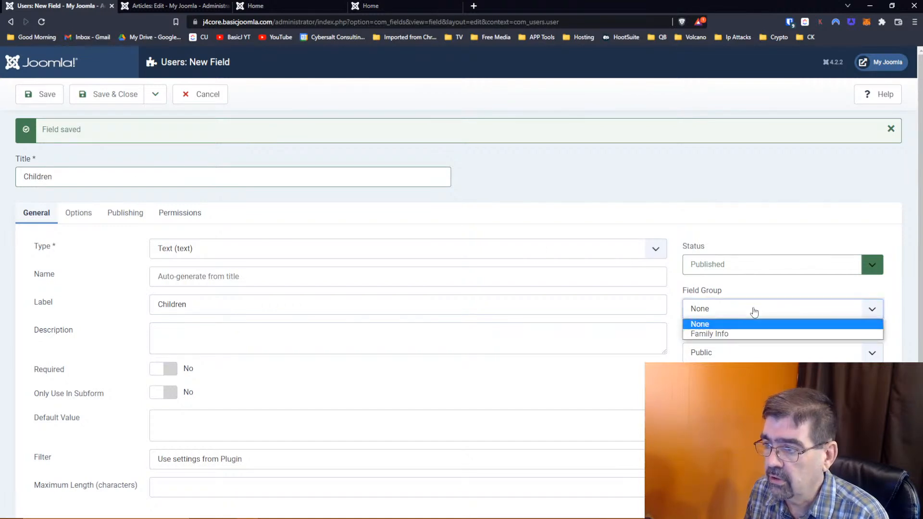
click(736, 332)
scroll(108, 154, down, 1)
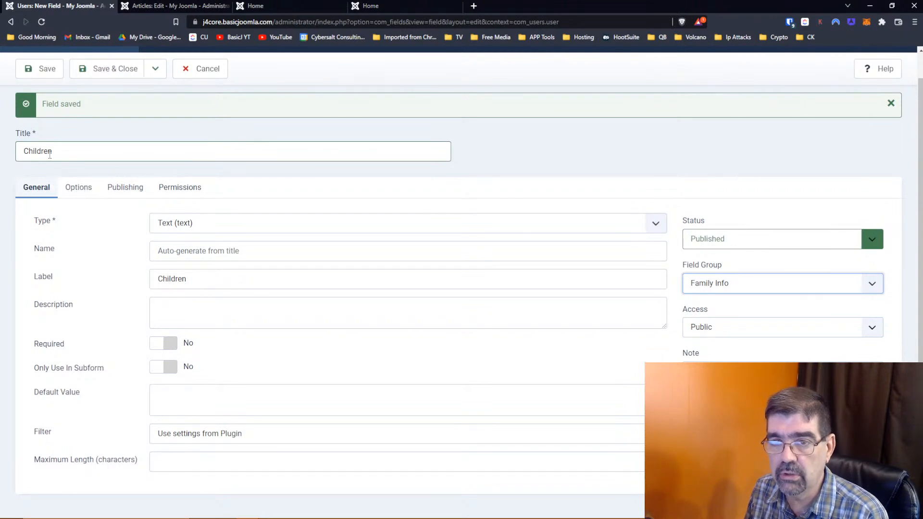
click(163, 367)
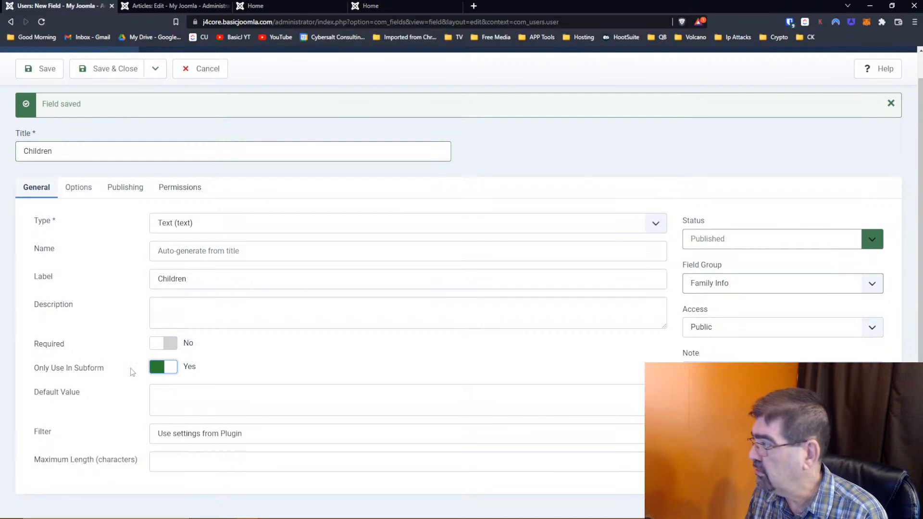
scroll(141, 130, up, 1)
click(154, 99)
click(139, 120)
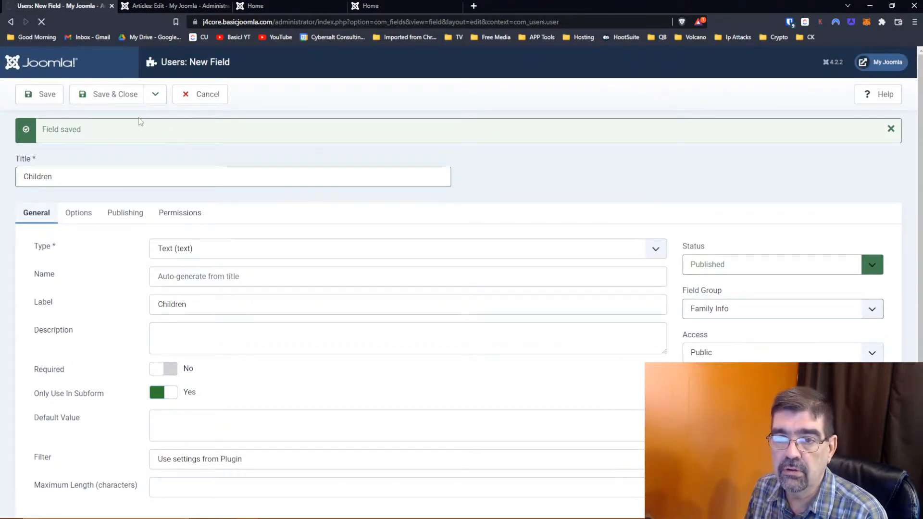
click(92, 181)
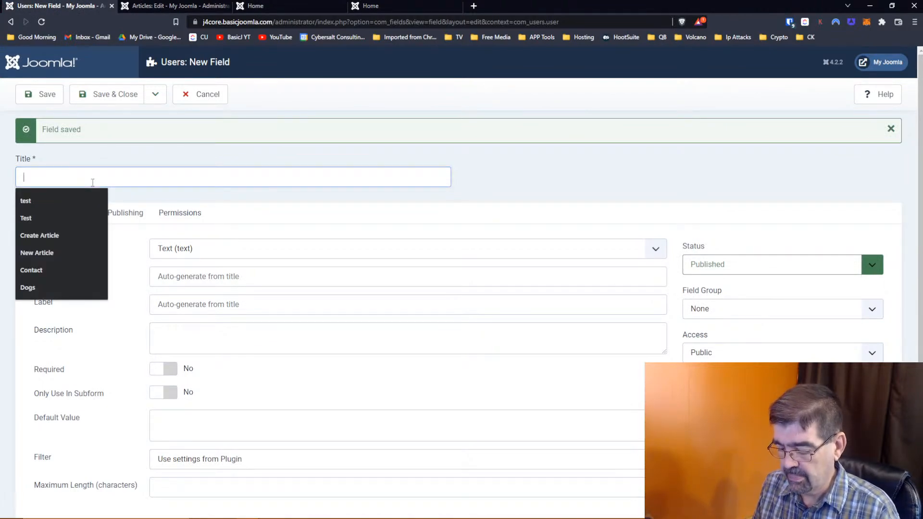
- Create a Subform field 'Children's Name' containing the Children field, in Family Info, and save & close
text(Chi)
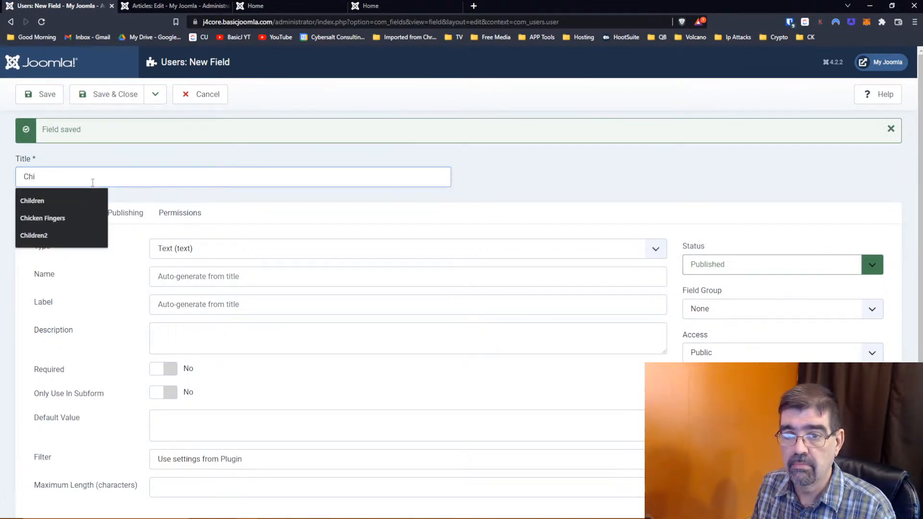
text(ldren's Name)
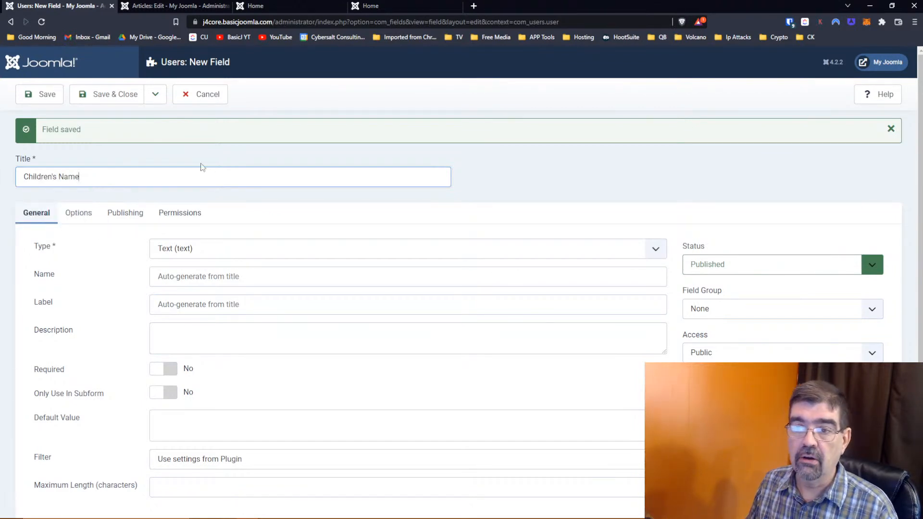
click(226, 249)
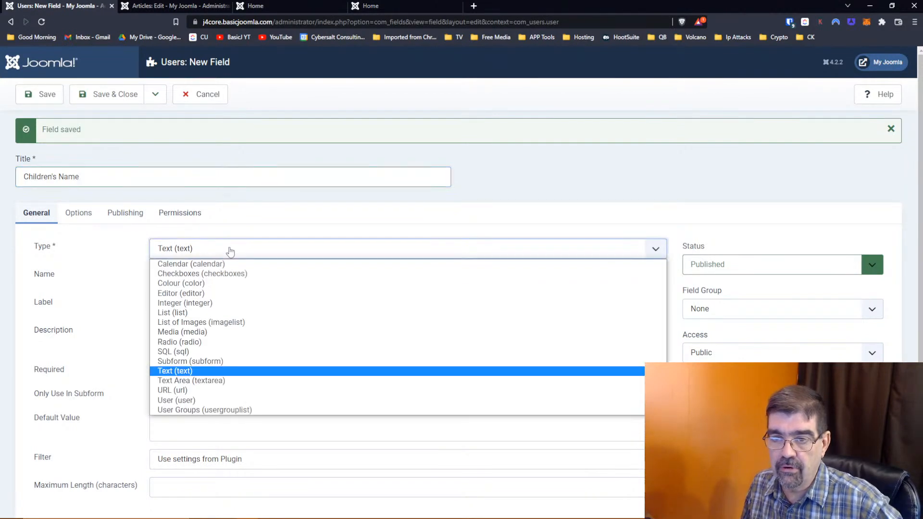
click(191, 363)
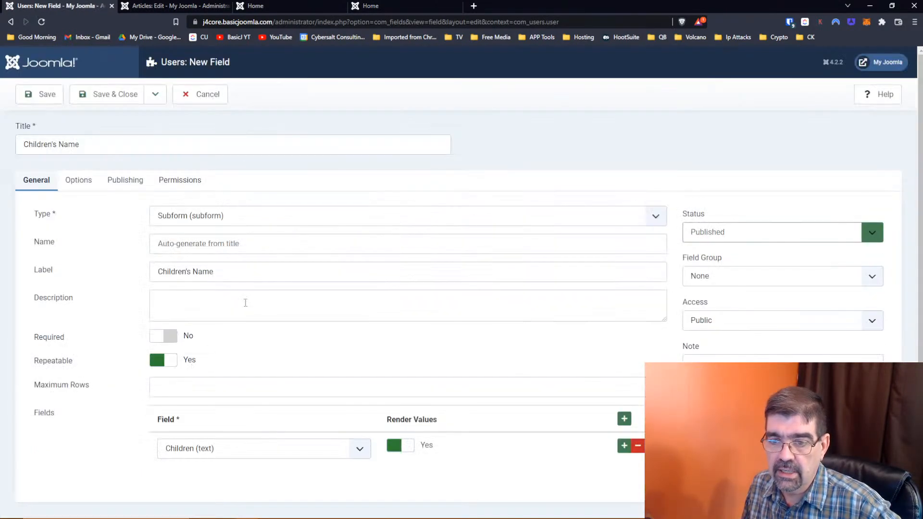
scroll(87, 226, down, 1)
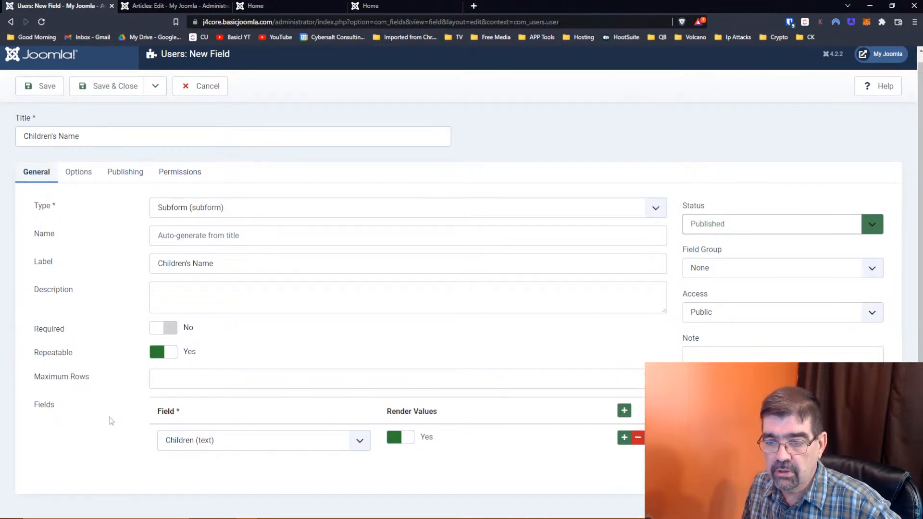
click(170, 445)
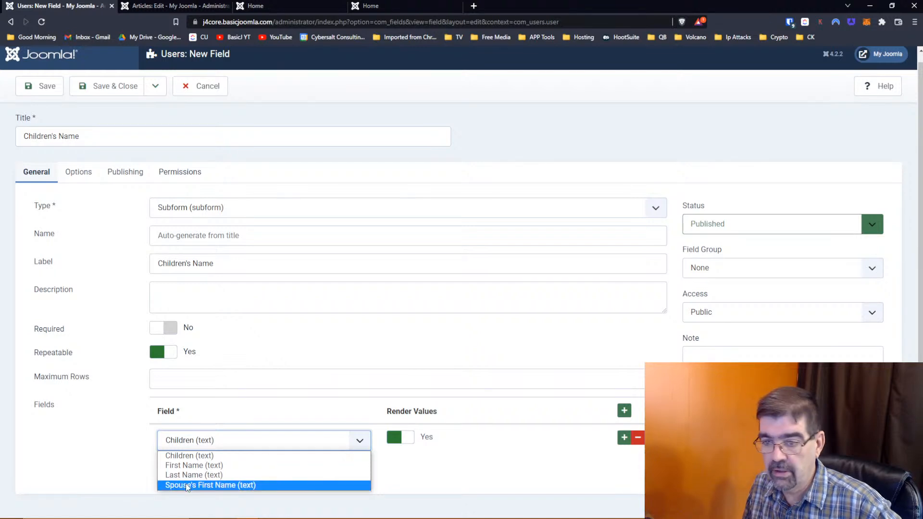
click(184, 456)
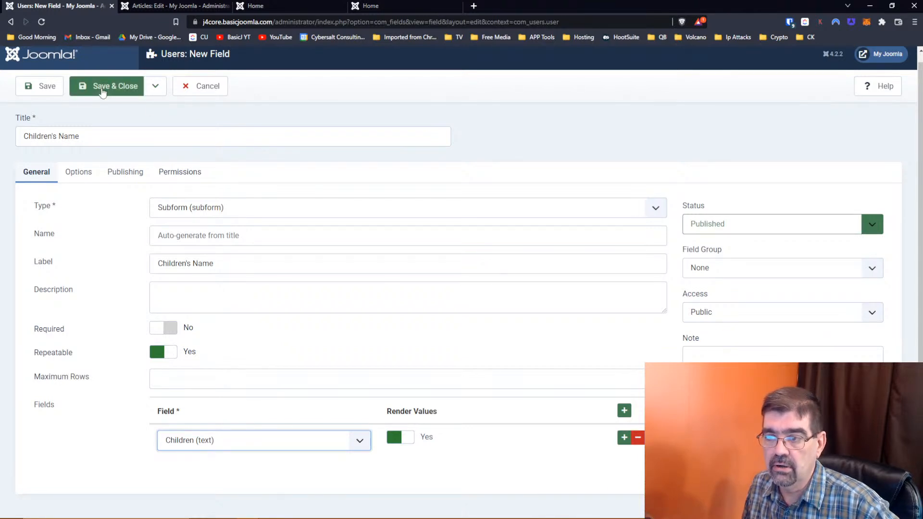
click(772, 267)
click(765, 297)
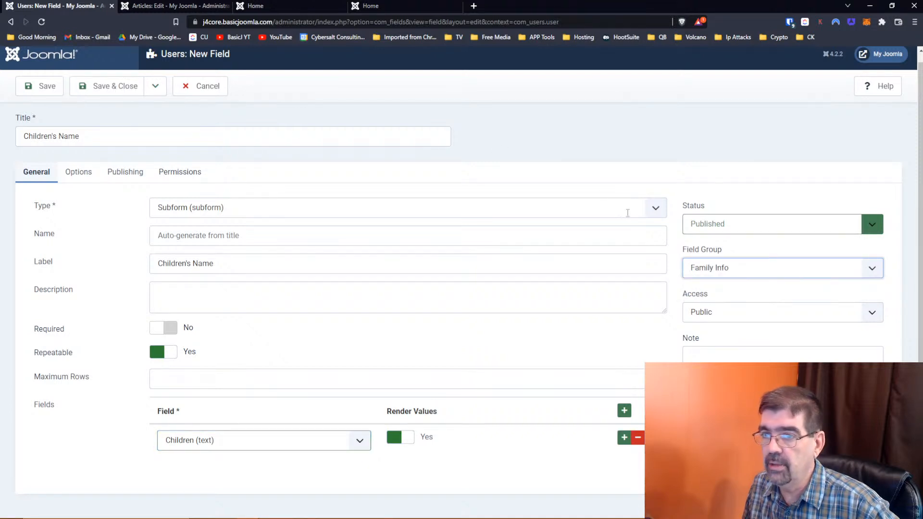
click(130, 92)
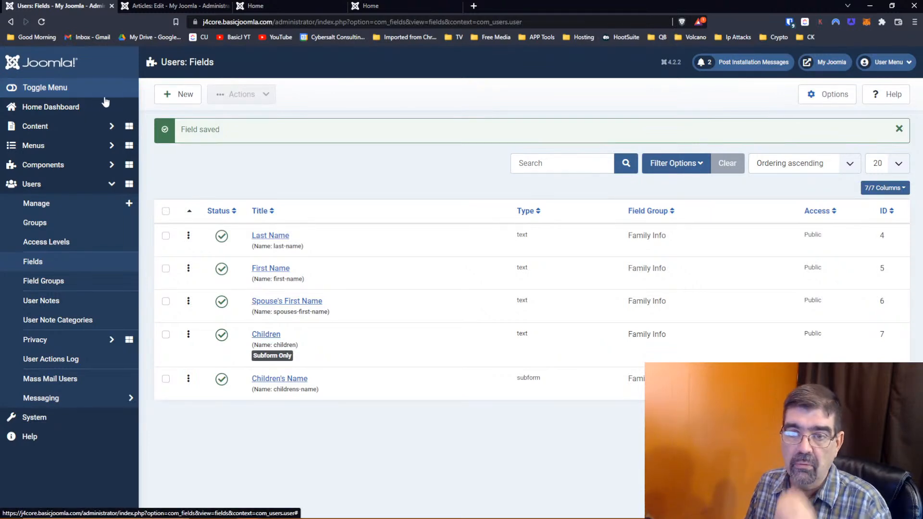
- Go to Users > Manage and open the Administrator account for editing
click(34, 203)
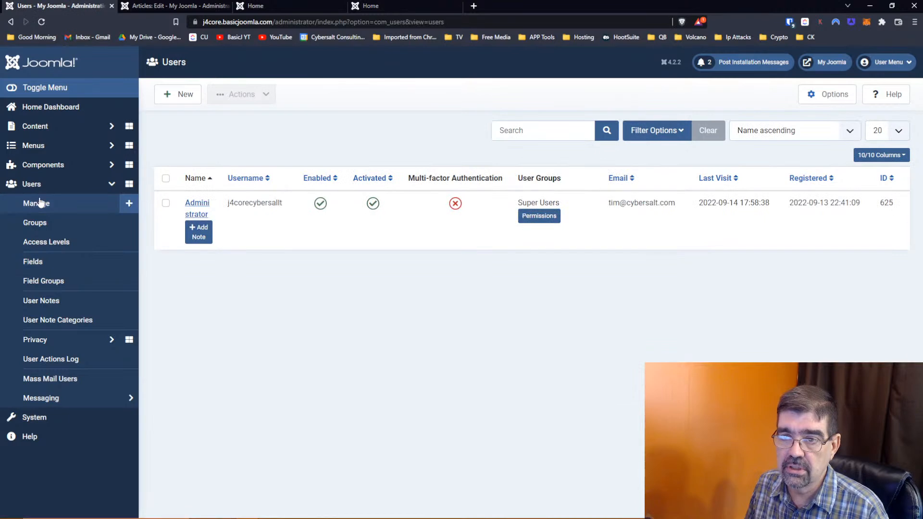
click(200, 208)
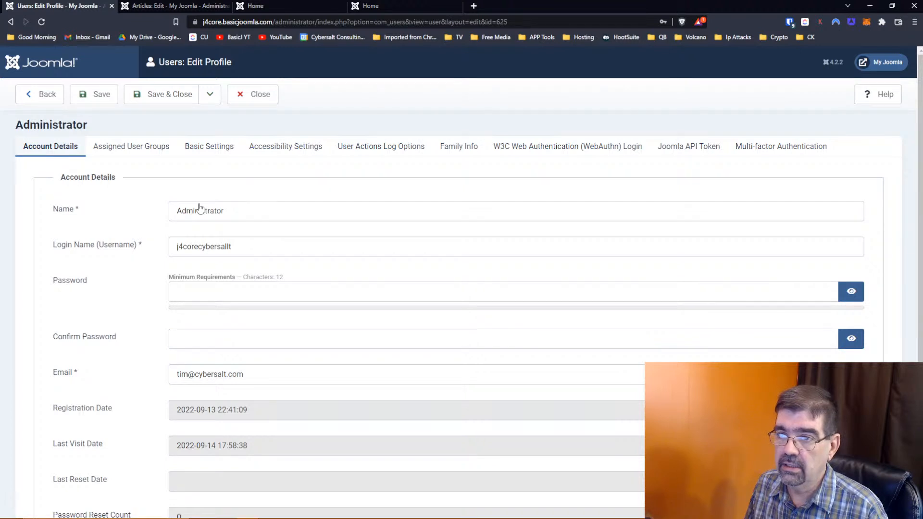
- On the Family Info tab, enter the last name, first name and spouse's first name
click(463, 151)
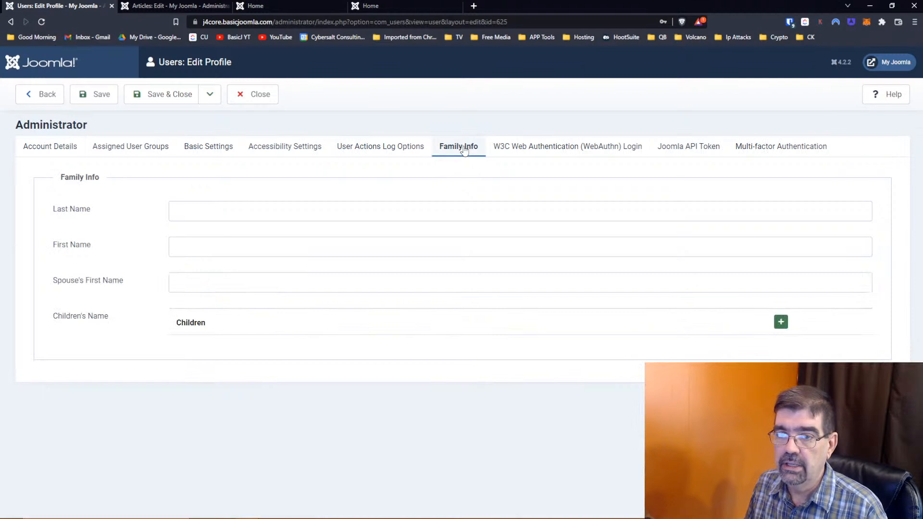
click(261, 213)
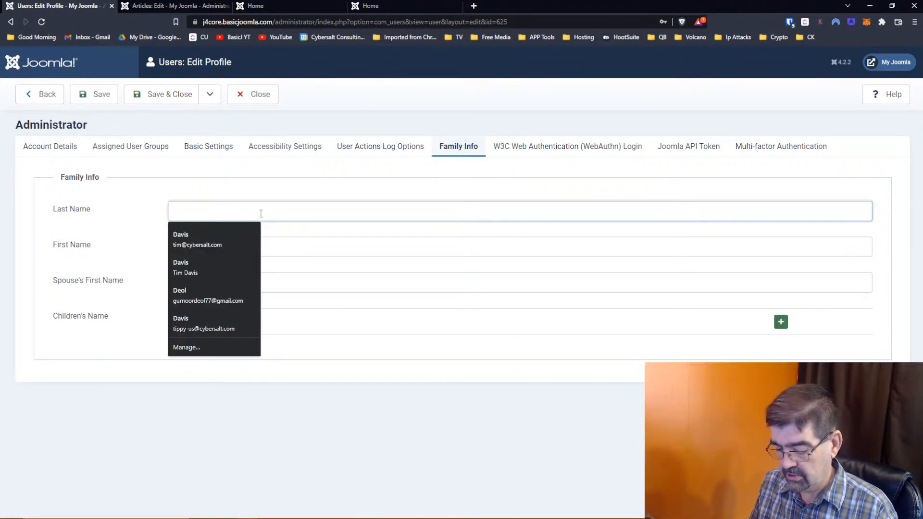
key(Tab)
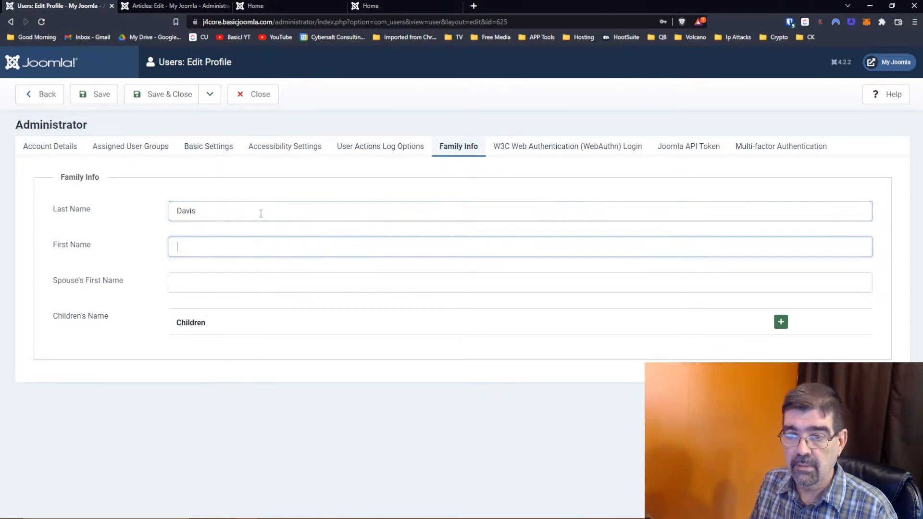
key(Tab)
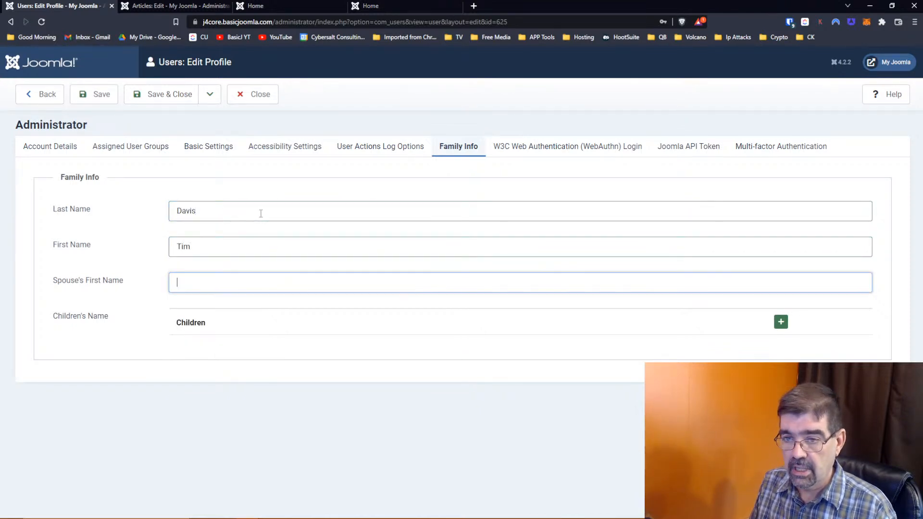
text(Susan)
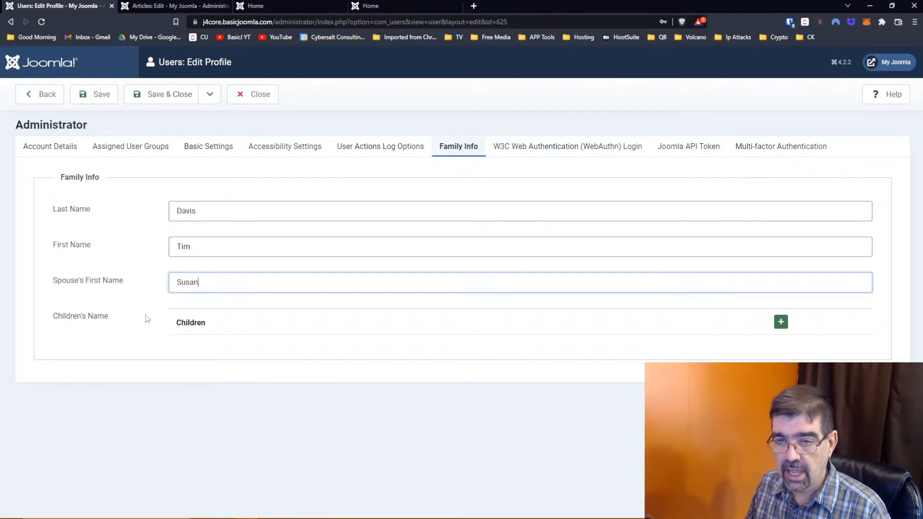
- Add three child rows in the Children subform and enter each child's name
click(780, 321)
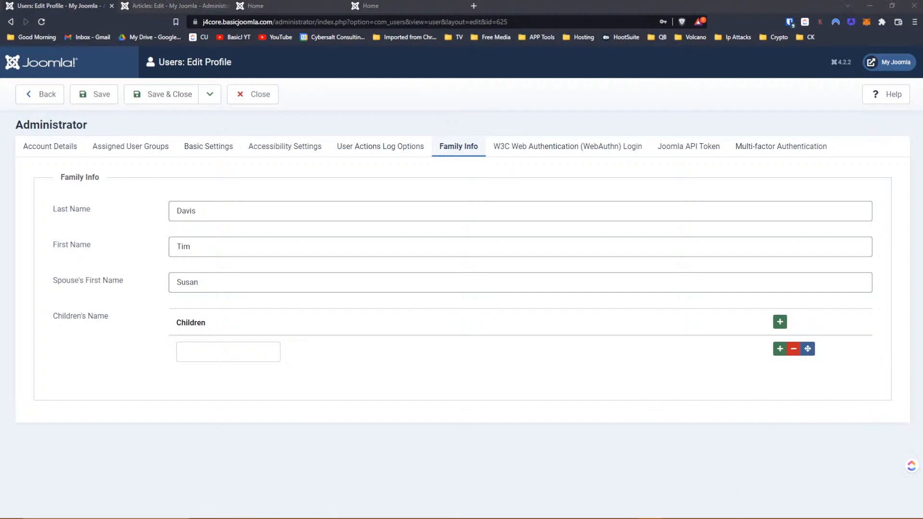
click(266, 351)
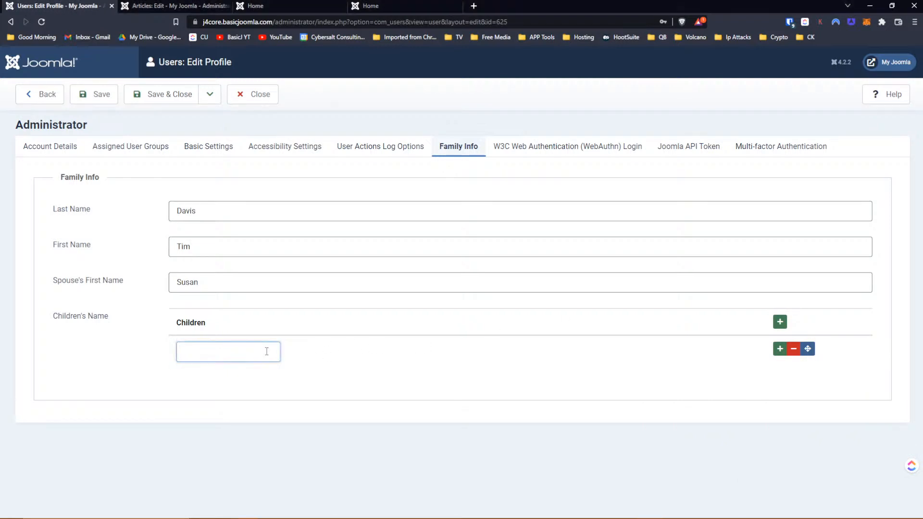
text(Clayton)
click(779, 348)
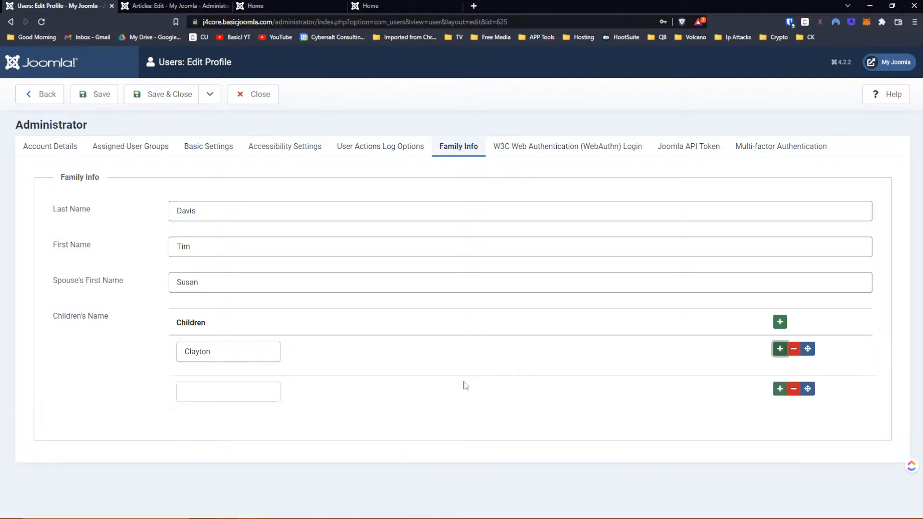
click(203, 385)
text(Esther)
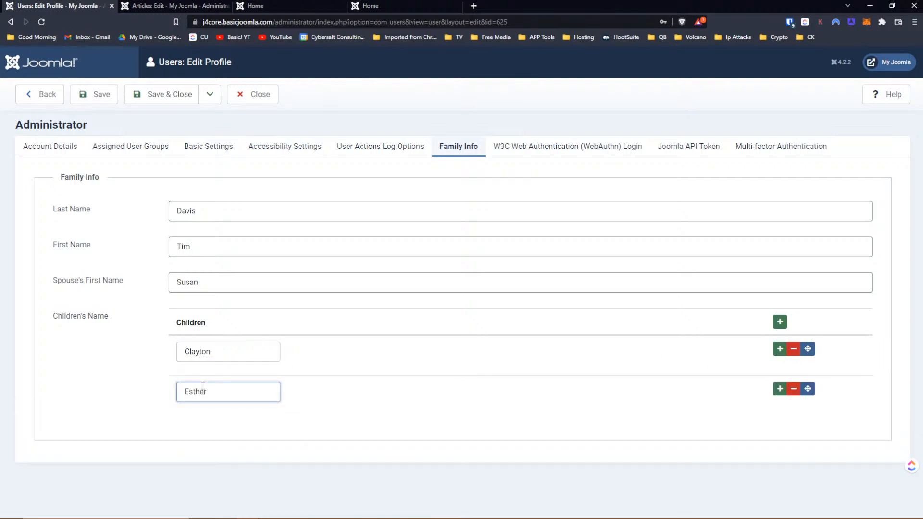
click(779, 389)
click(242, 429)
text(Alyssa)
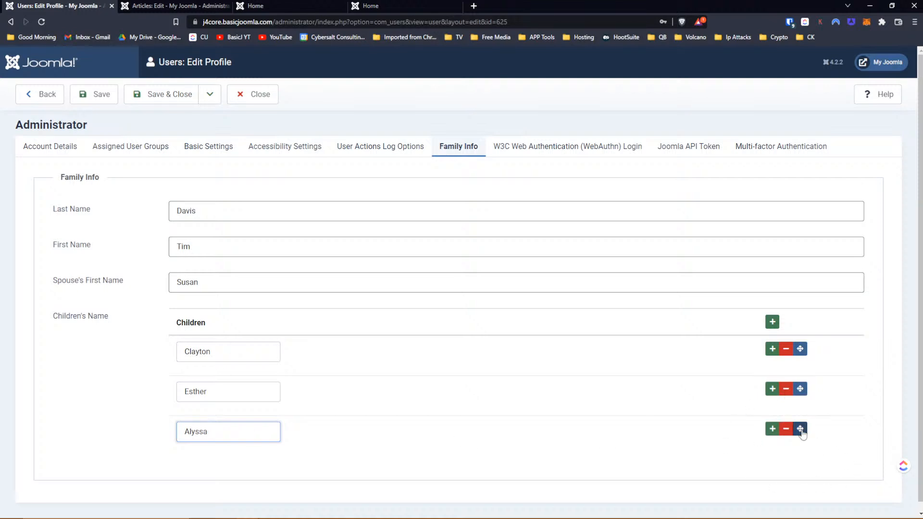
- Drag the third child's row to the top of the Children list
drag(800, 429, 798, 360)
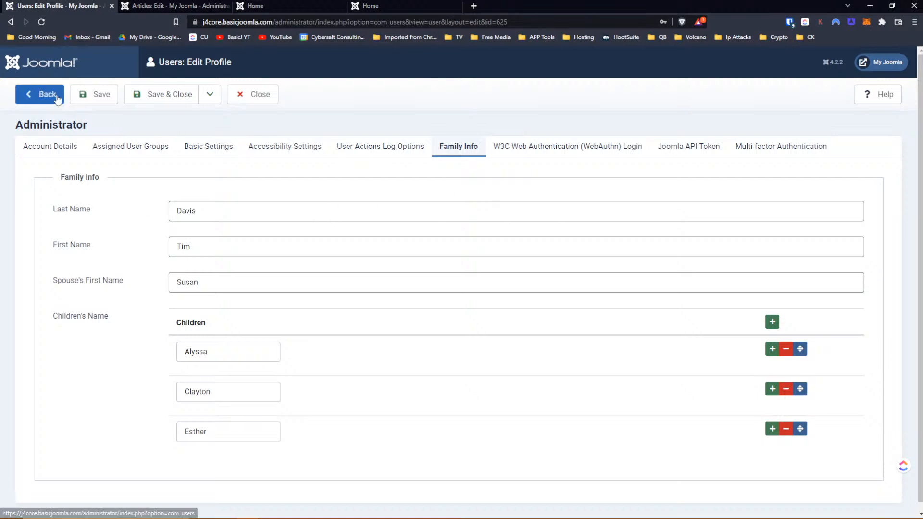
- Save the administrator's profile so its Family Info and three children's names are stored
click(80, 97)
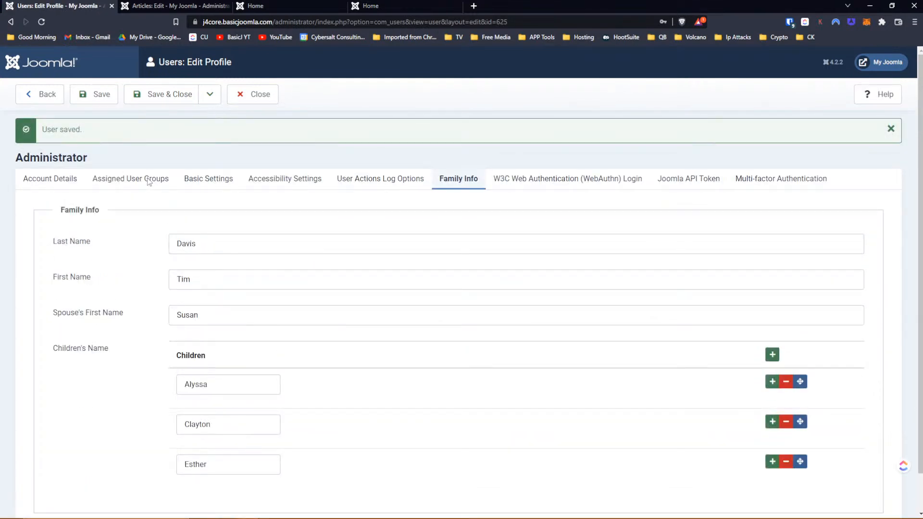
scroll(390, 263, down, 1)
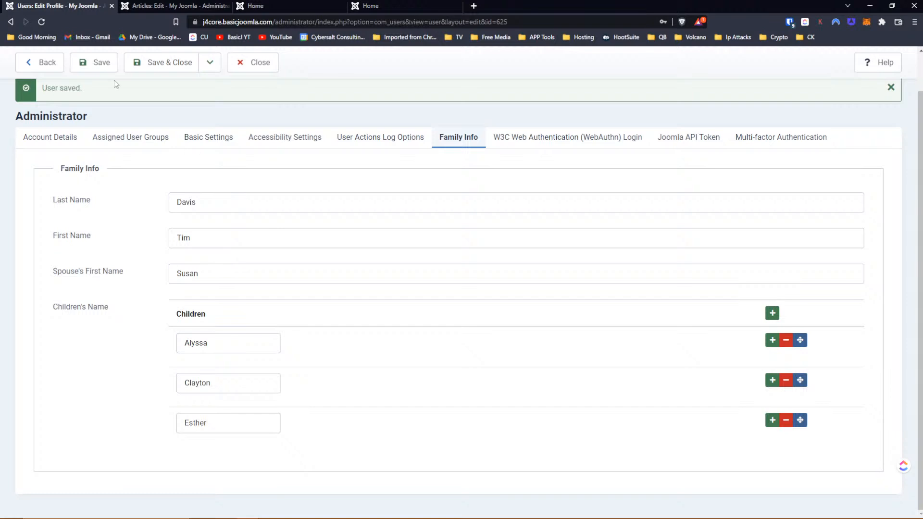
click(98, 71)
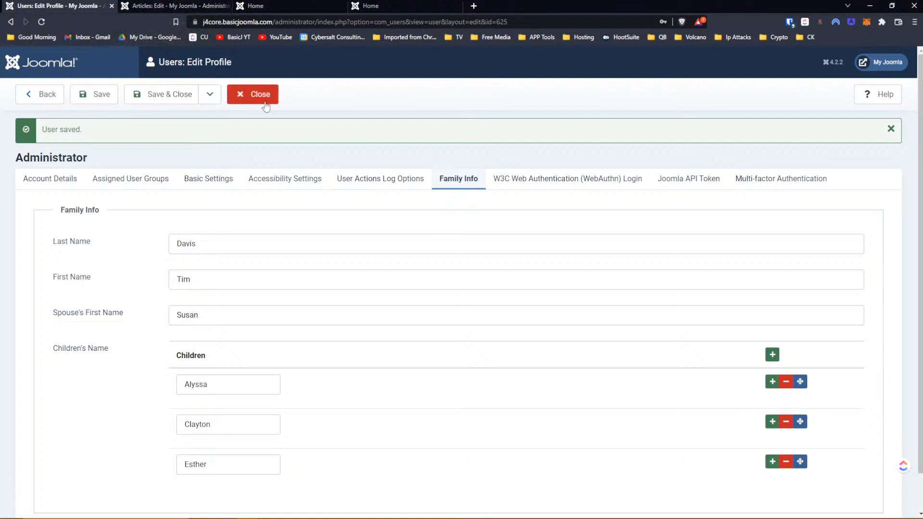
- Close the Vehicle 1 article editor and go to the Users: Fields list
click(142, 6)
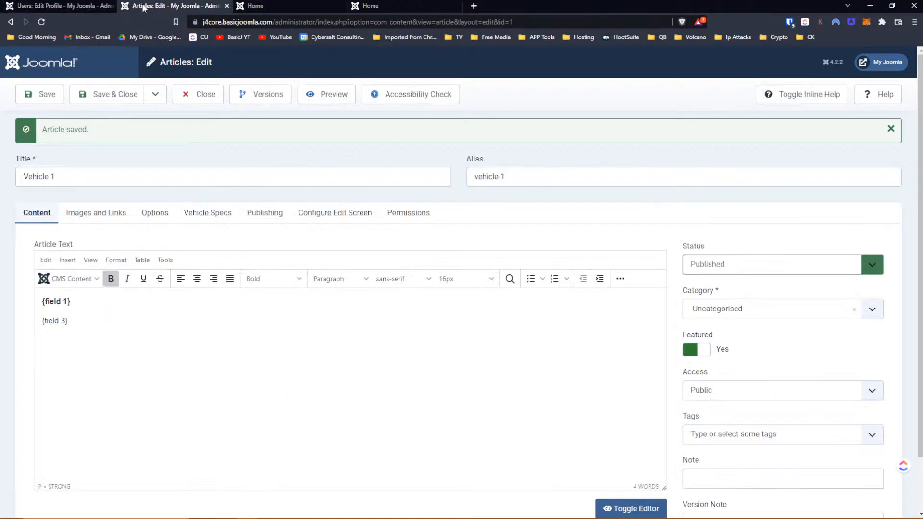
click(211, 93)
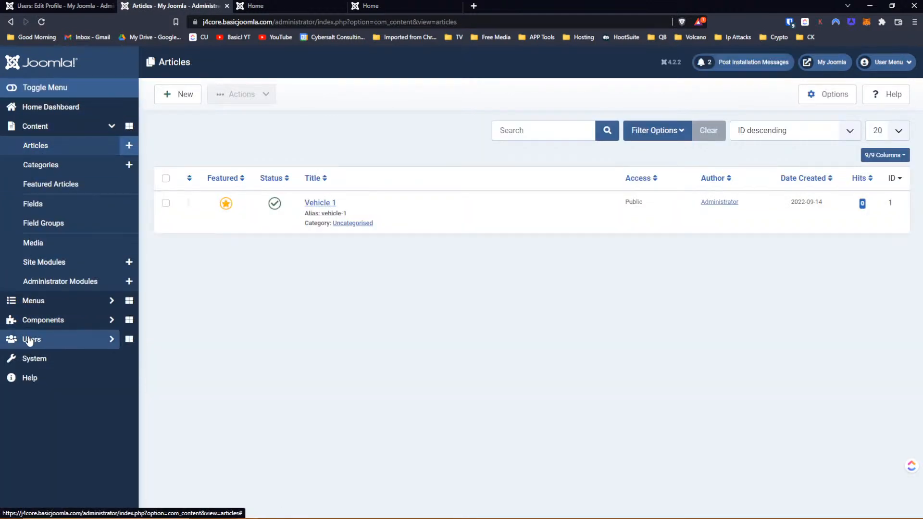
click(28, 340)
click(38, 263)
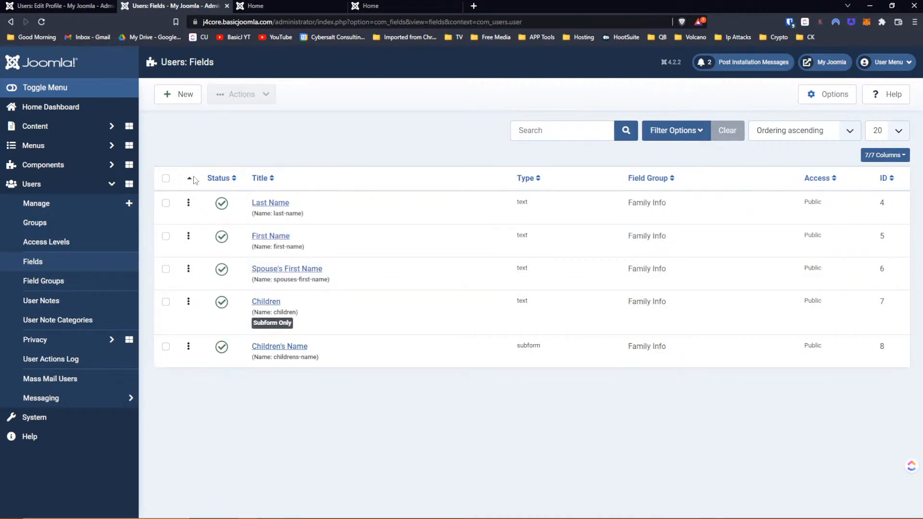
- Move First Name and Spouse's First Name above Last Name, then reload the profile
drag(188, 236, 188, 206)
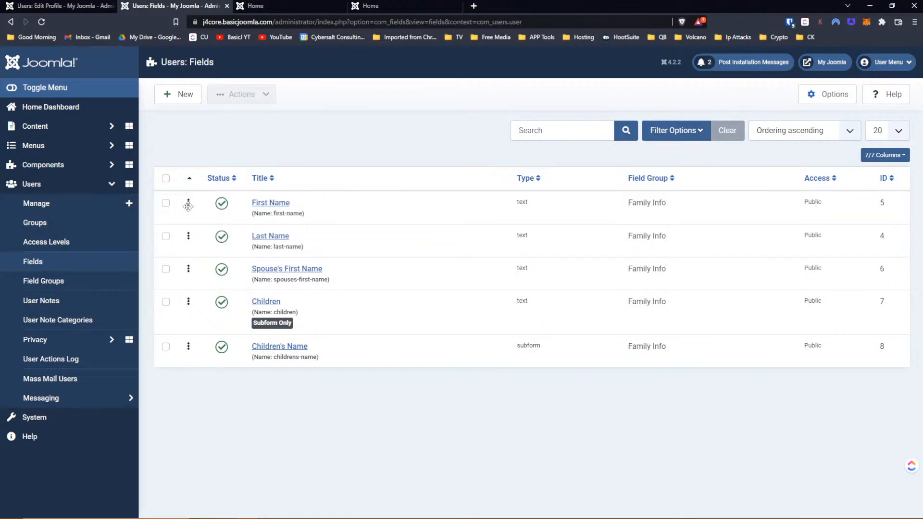
drag(188, 269, 187, 234)
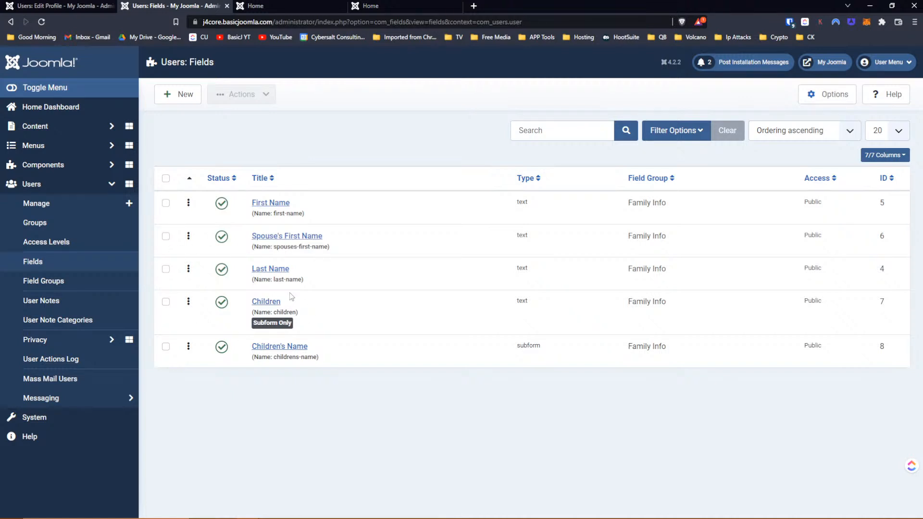
click(53, 7)
click(43, 21)
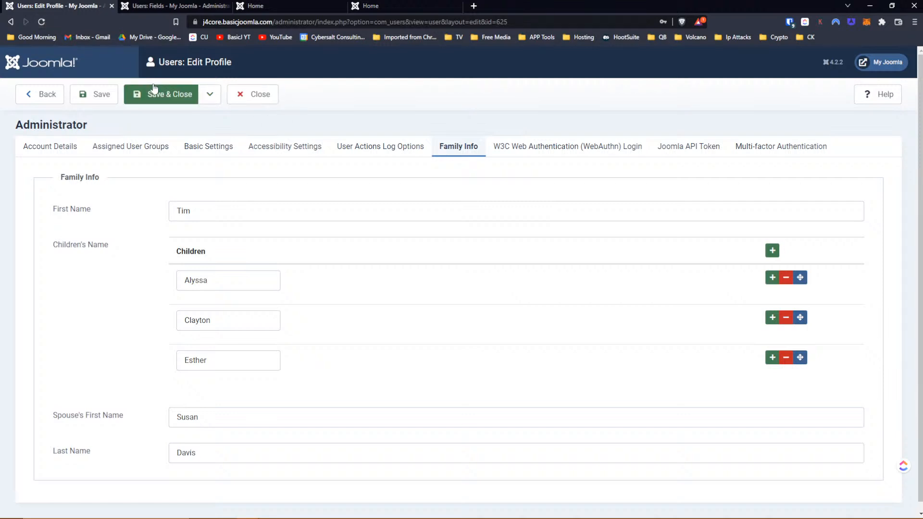
- Reload the Edit Profile form to check the field order, then return to Users: Fields
click(41, 22)
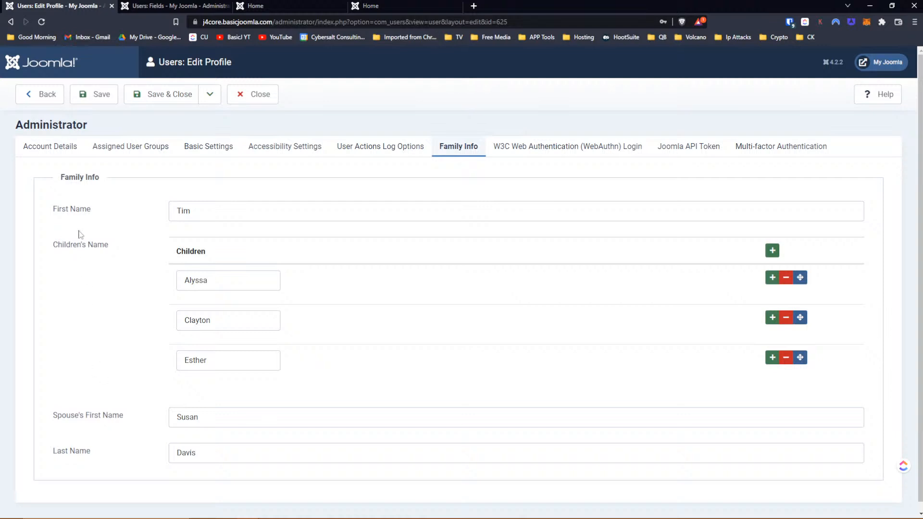
click(143, 6)
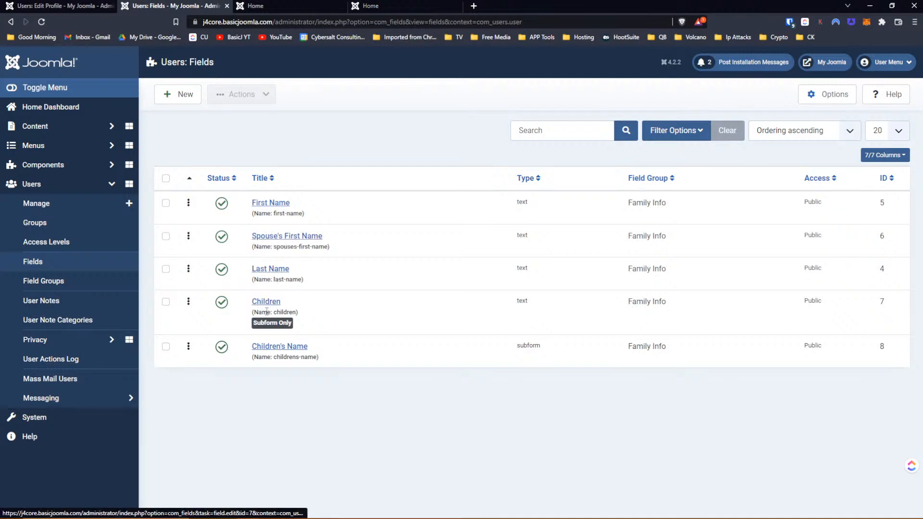
key(ctrl+shift+Tab)
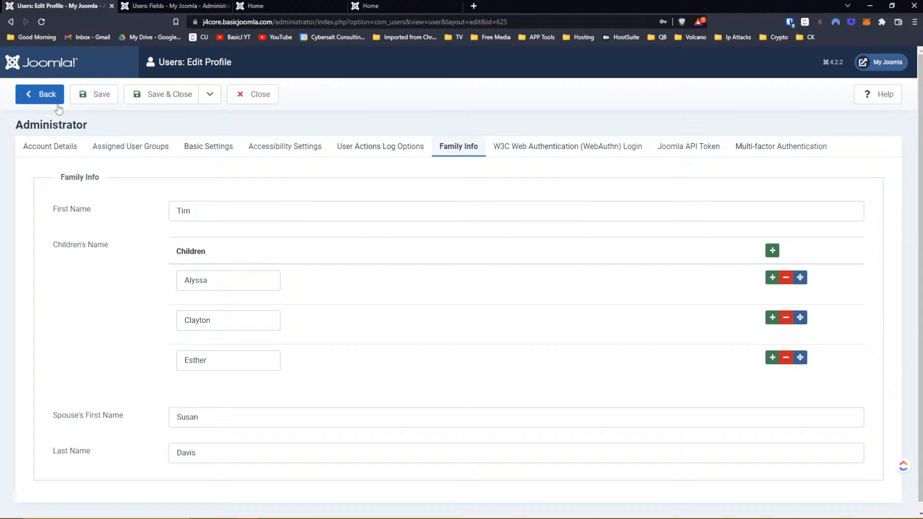
click(549, 21)
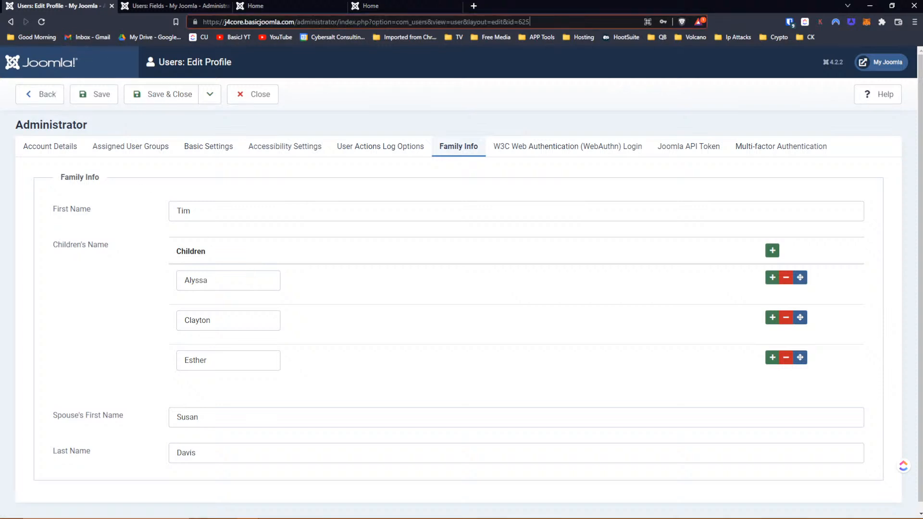
key(Return)
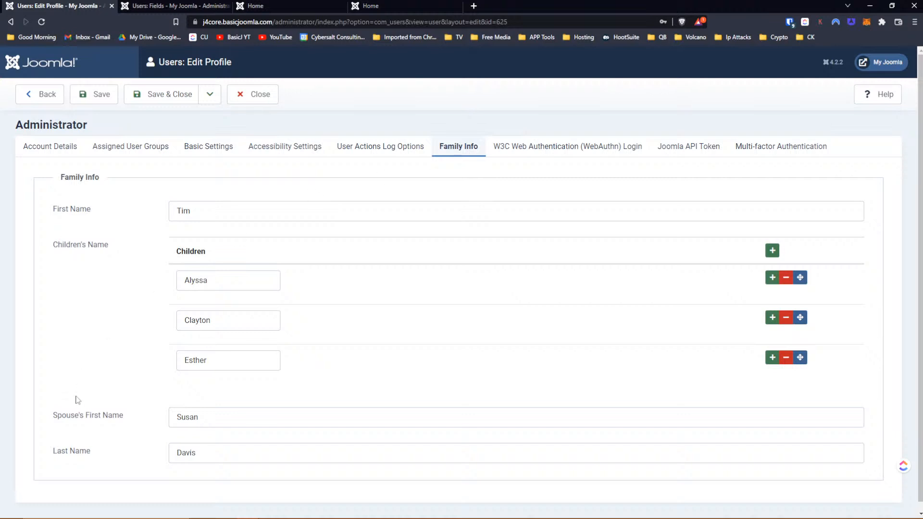
click(144, 6)
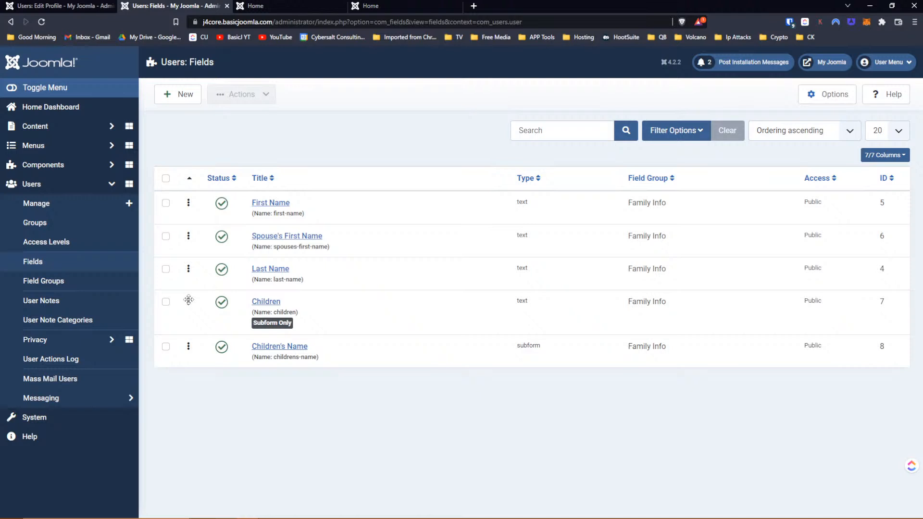
- Move the Children field below Children's Name and reload the profile
drag(178, 317, 194, 342)
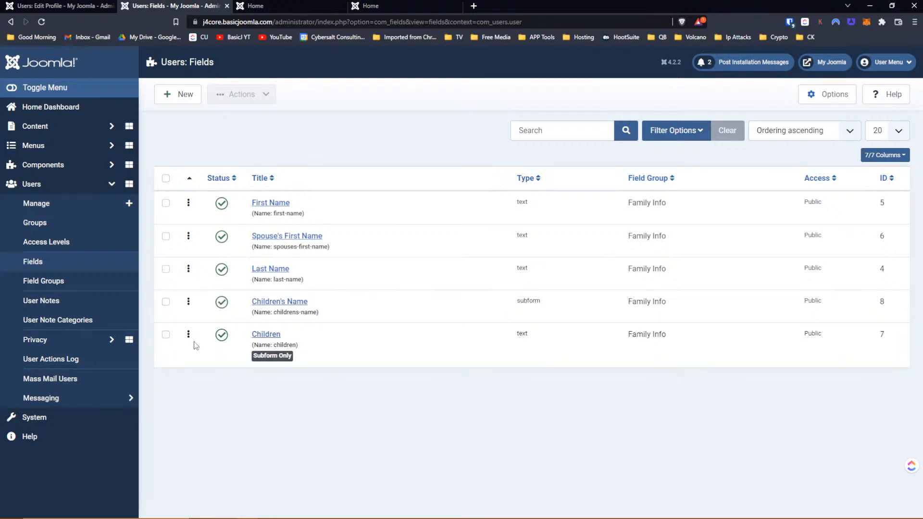
click(57, 7)
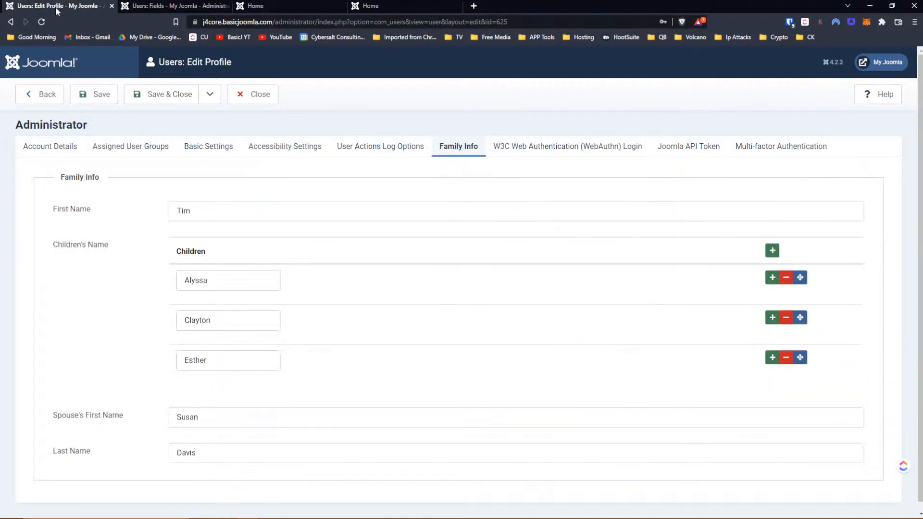
click(43, 22)
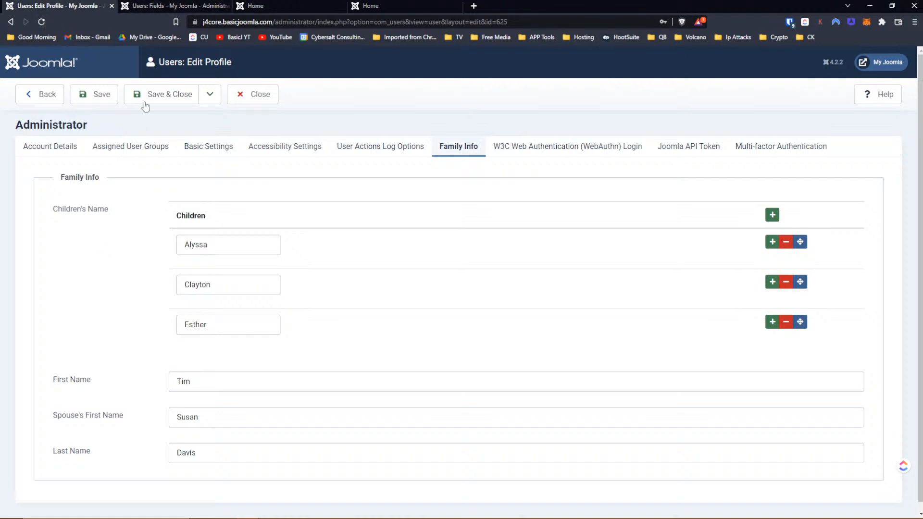
- Sort the user fields list by ordering descending, then back to ascending
click(163, 6)
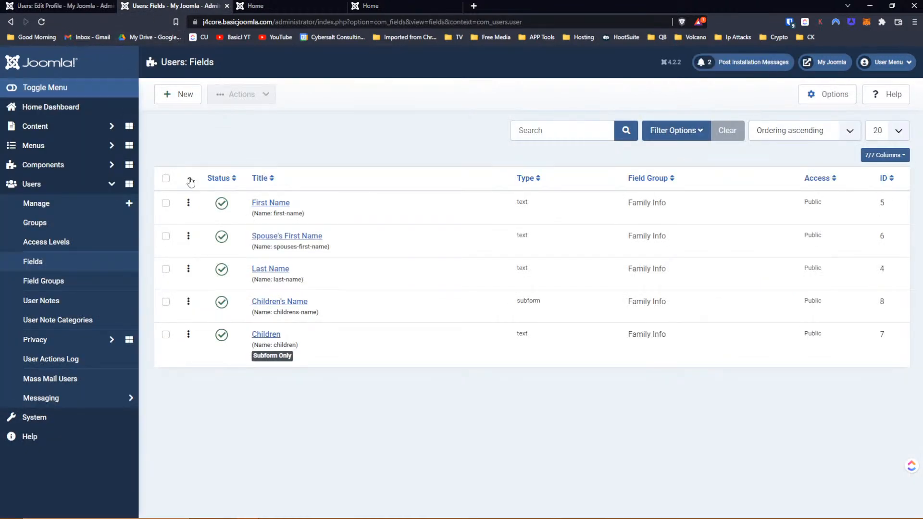
click(190, 179)
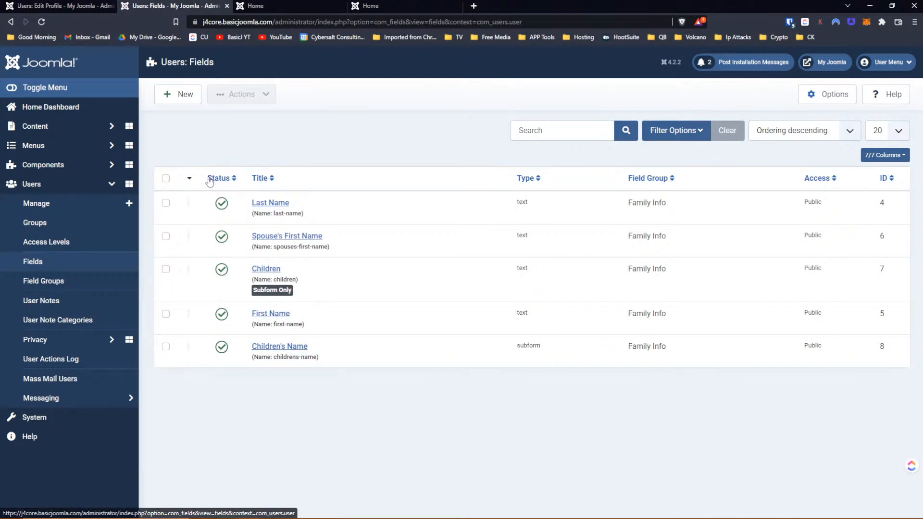
click(190, 179)
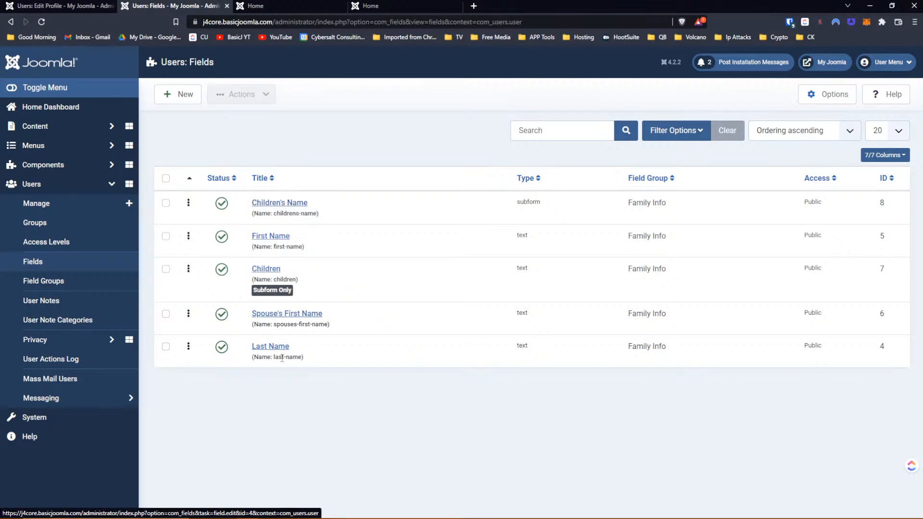
- Drag First Name, Spouse's First Name and Last Name above Children's Name in the fields list
drag(188, 234, 191, 203)
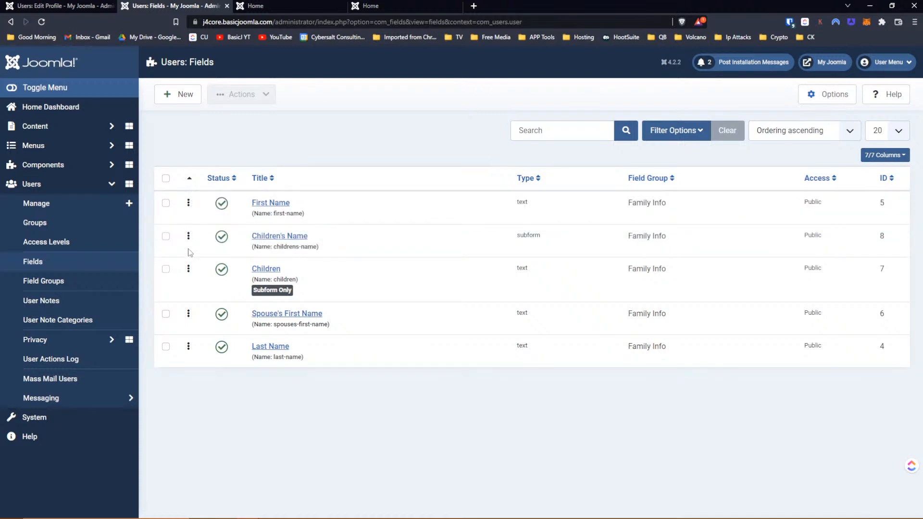
drag(188, 313, 187, 235)
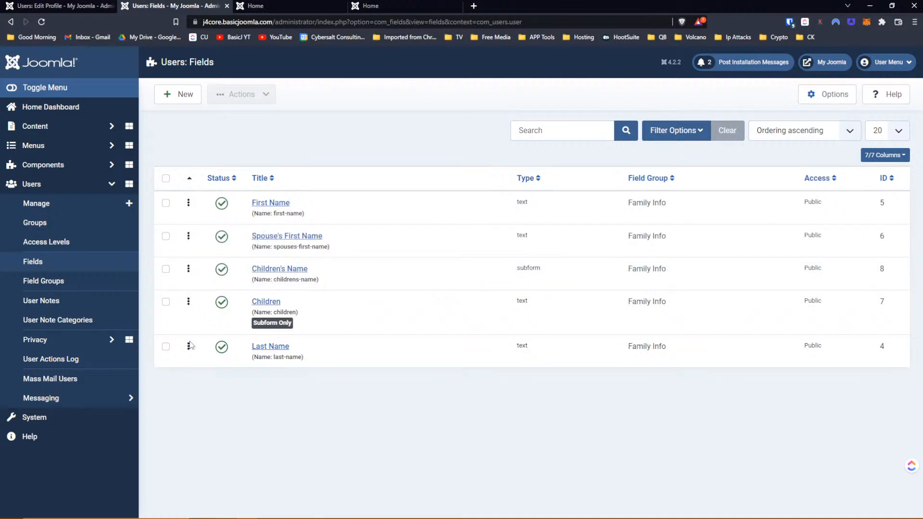
drag(188, 346, 189, 264)
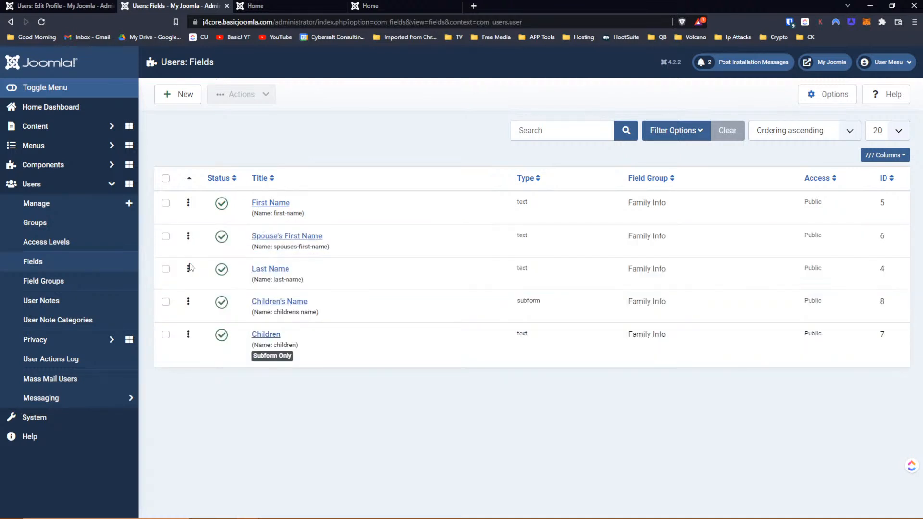
- Reload the administrator's profile to confirm Children's Name now appears last
click(81, 6)
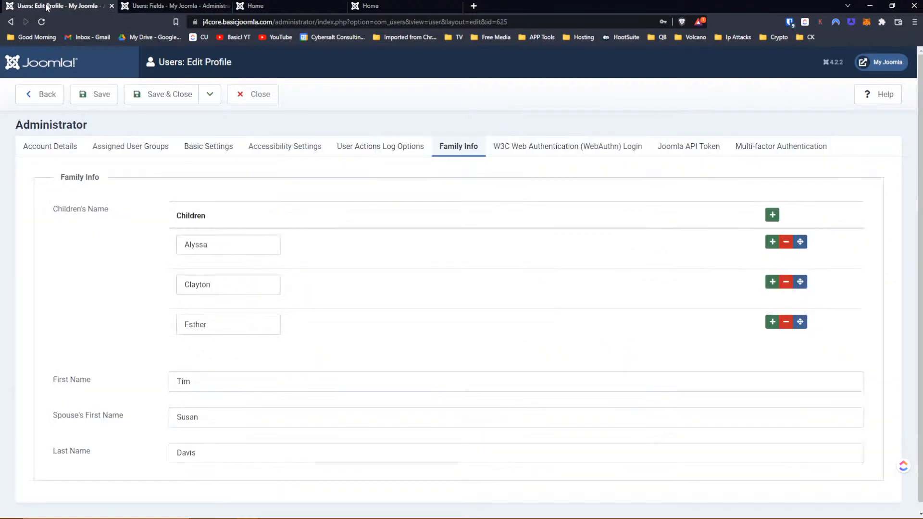
click(42, 22)
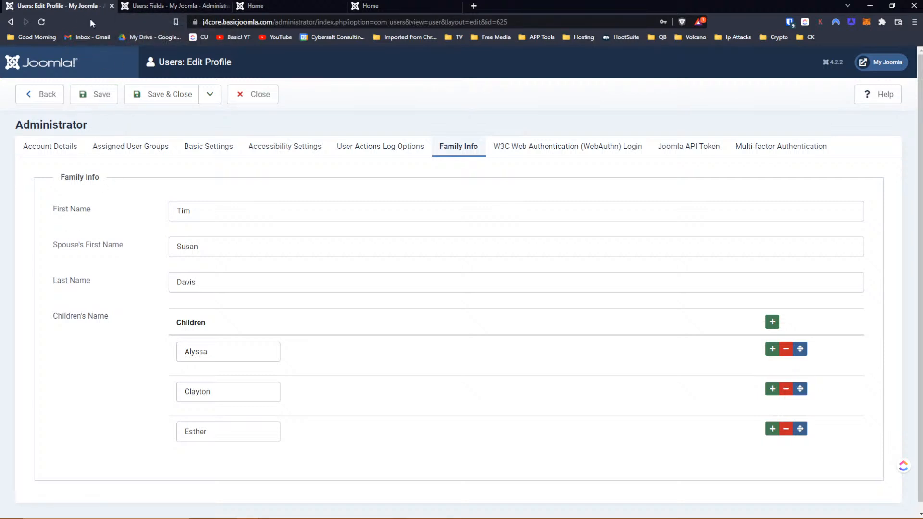
click(163, 5)
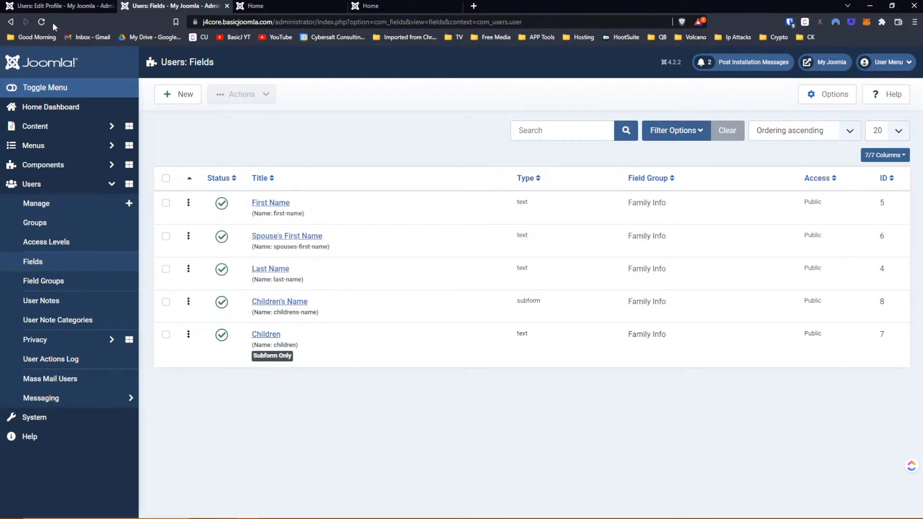
click(67, 6)
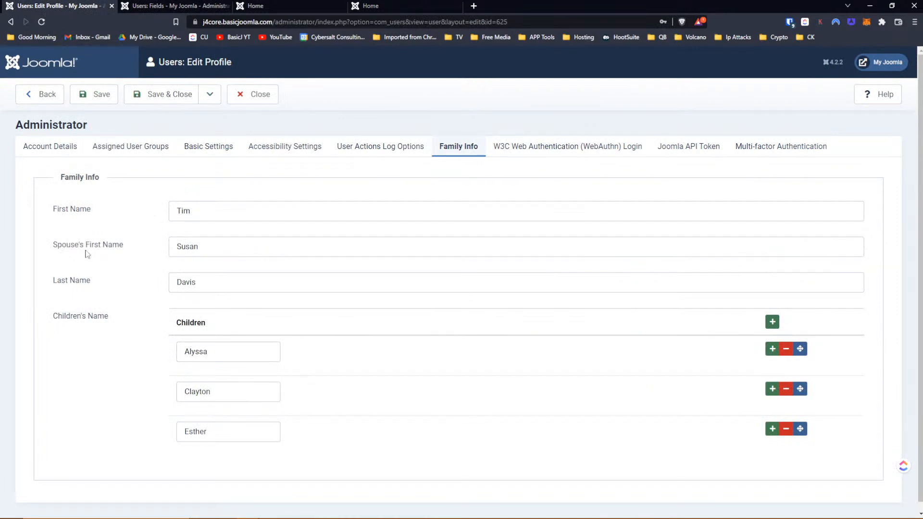
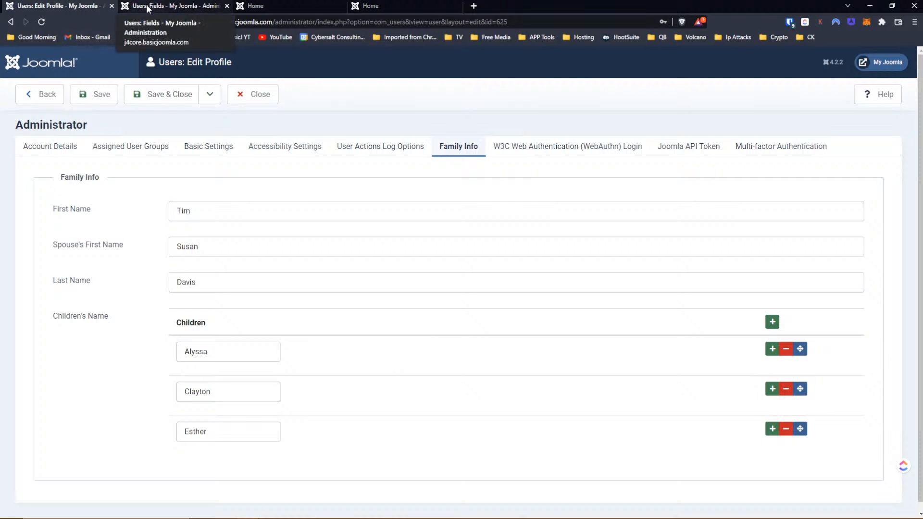
- Switch to the Users: Fields tab and move it to the first tab position
click(147, 9)
drag(149, 9, 60, 9)
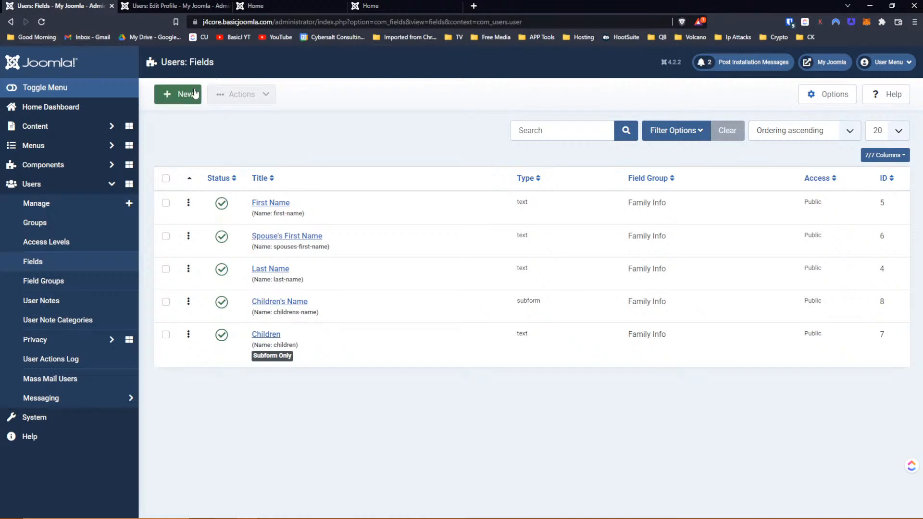
- Create a Calendar field titled 'Birthday', set Only Use In Subform to Yes, and Save & New
click(189, 98)
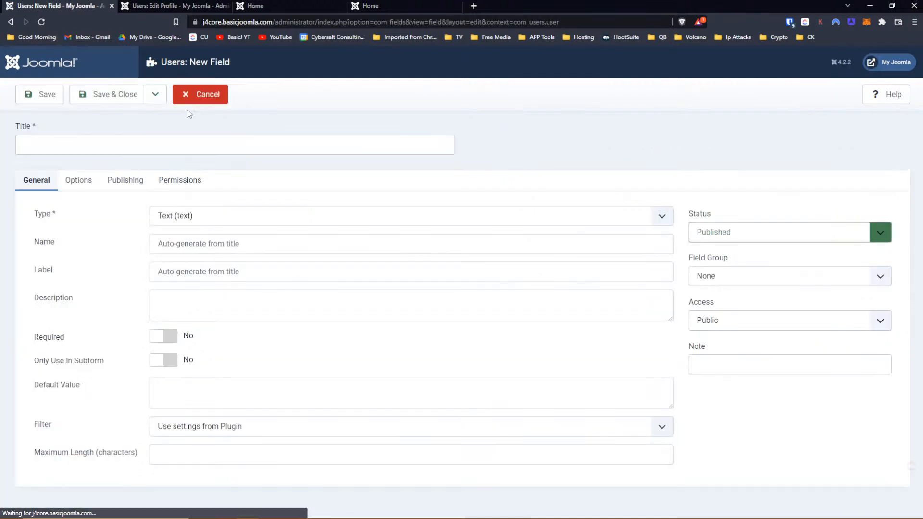
click(198, 216)
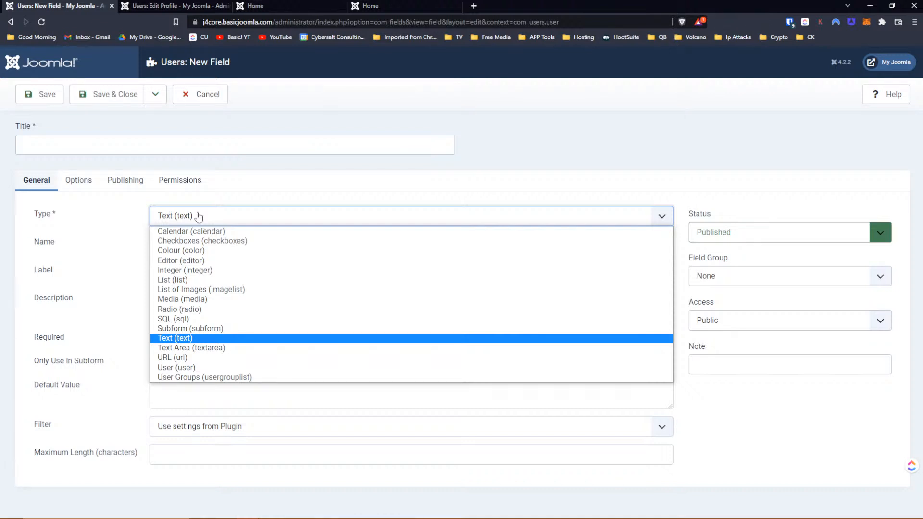
click(178, 231)
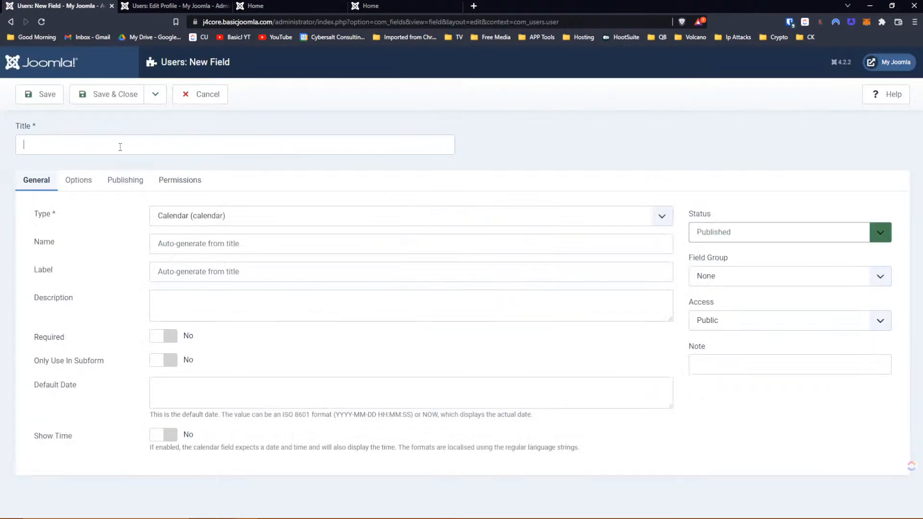
click(120, 146)
text(Birthday)
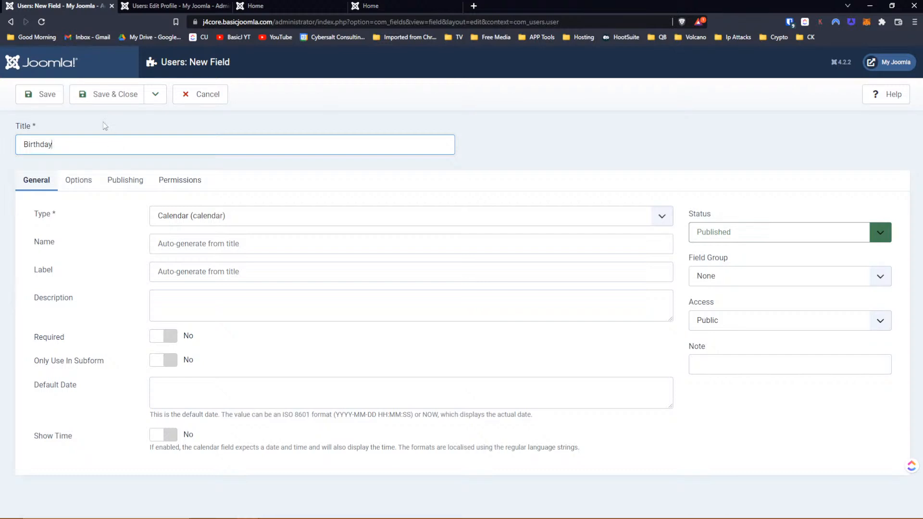
click(168, 368)
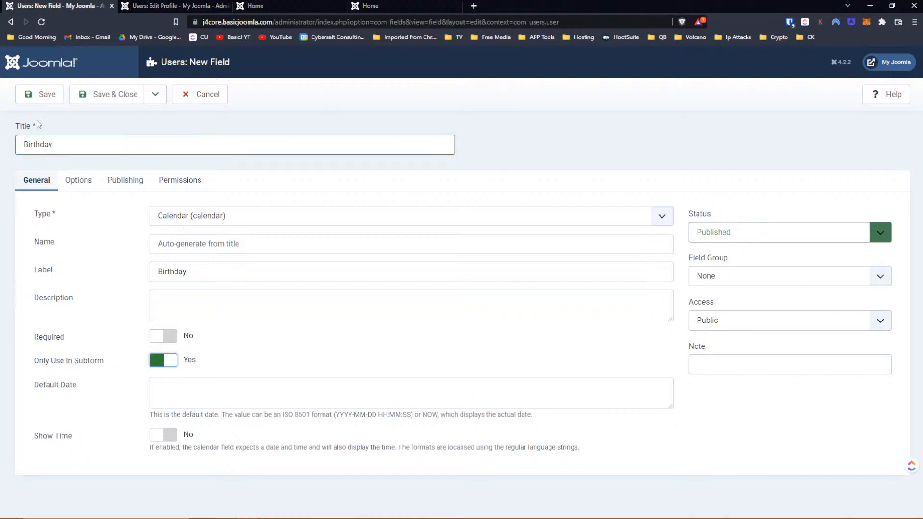
click(155, 94)
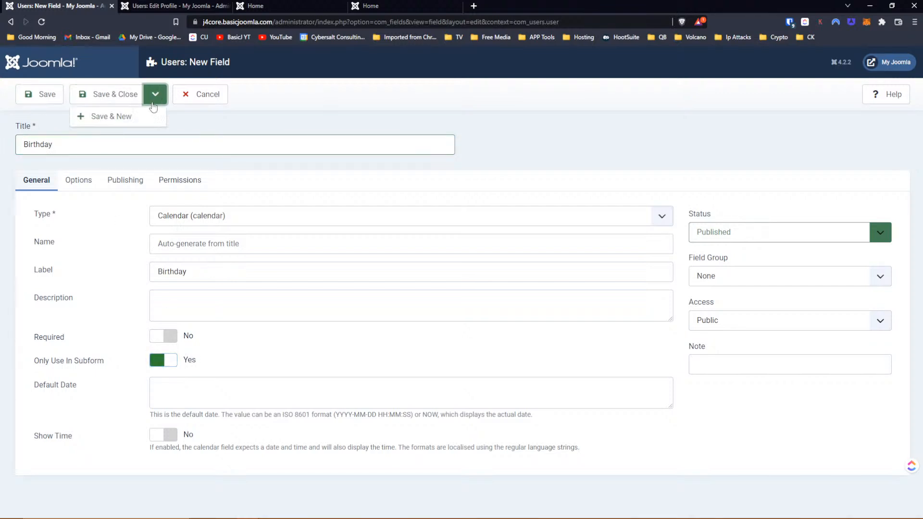
click(145, 115)
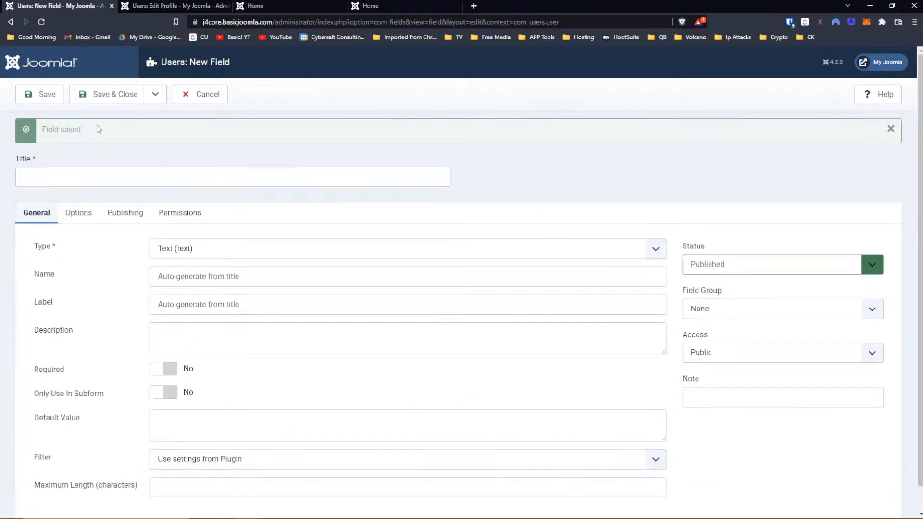
- Draft a Subform field titled 'Birthday Reminder', review its options, then cancel it unsaved
click(48, 176)
text(Birthday)
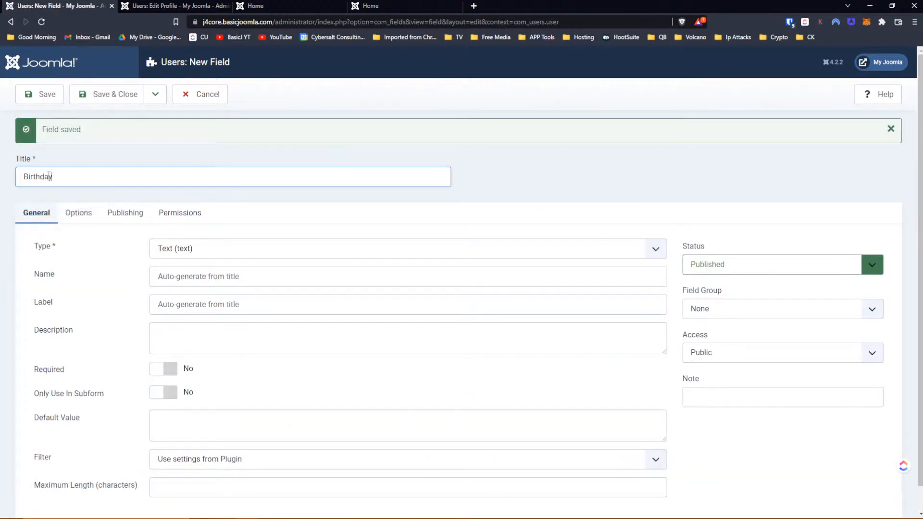
text( Reminder)
click(213, 253)
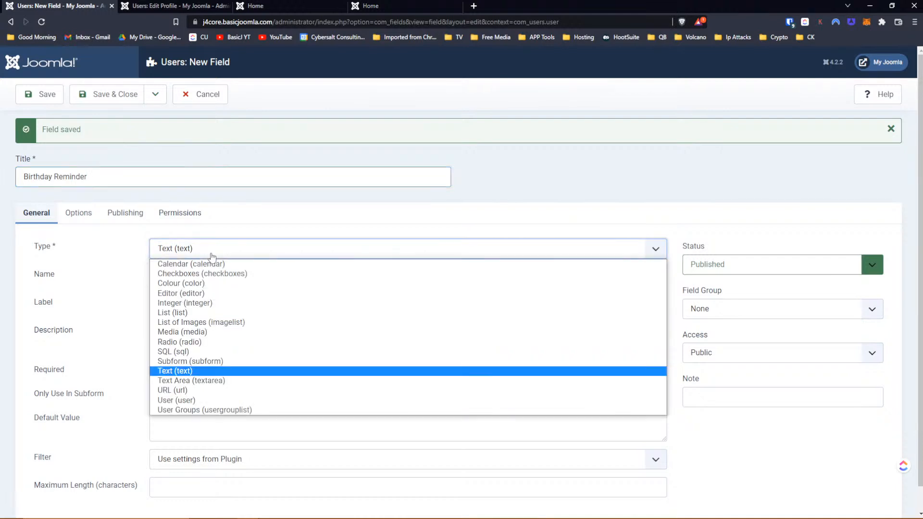
click(188, 361)
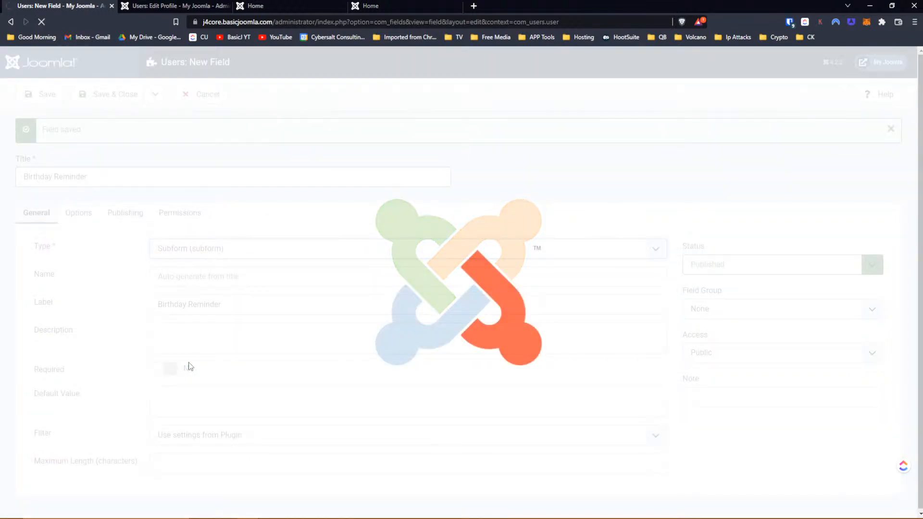
scroll(99, 358, down, 1)
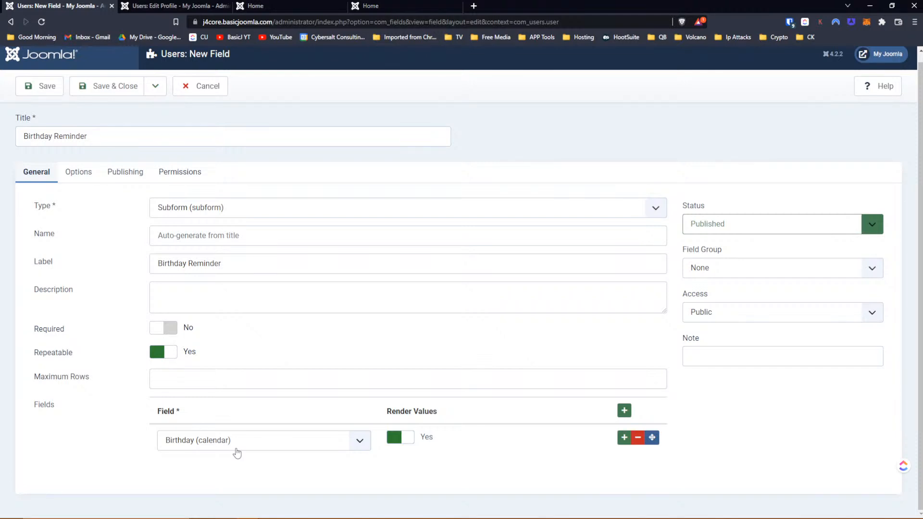
click(217, 86)
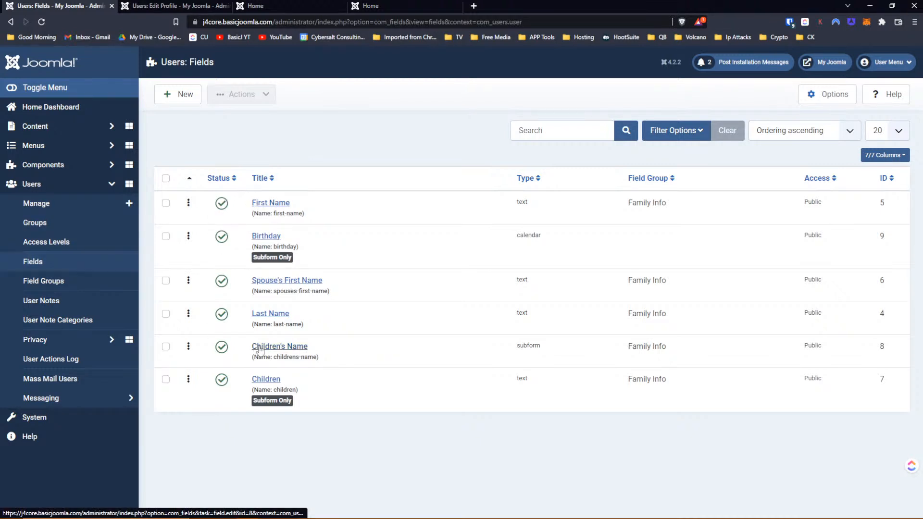
- Add the Birthday calendar as a Children's Name subfield, save, and return to the profile
click(259, 350)
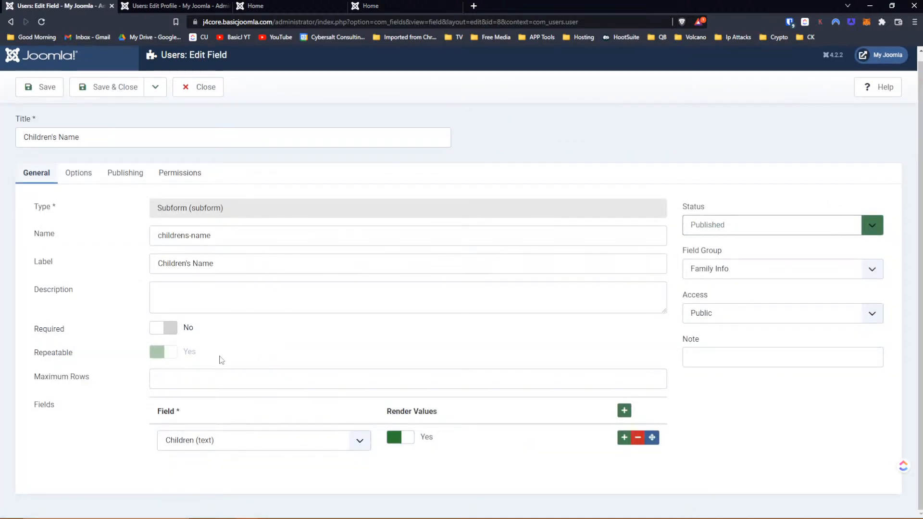
click(623, 415)
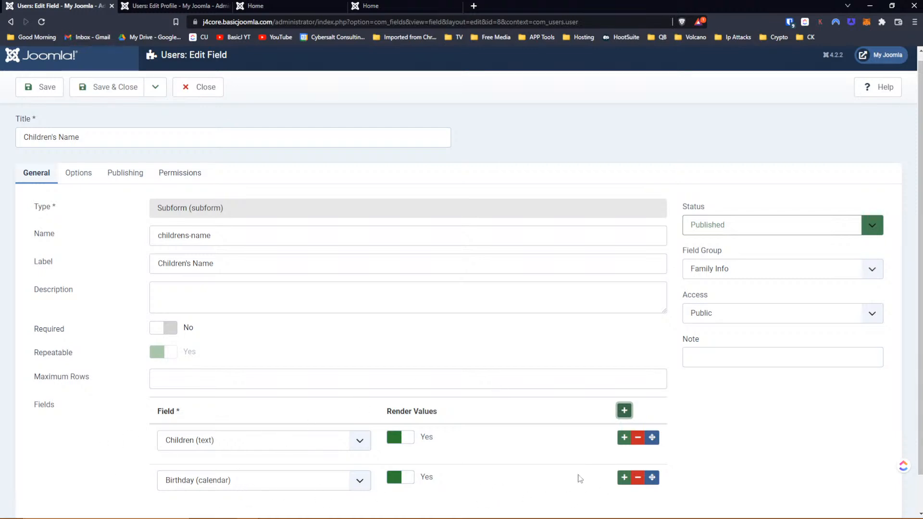
click(36, 95)
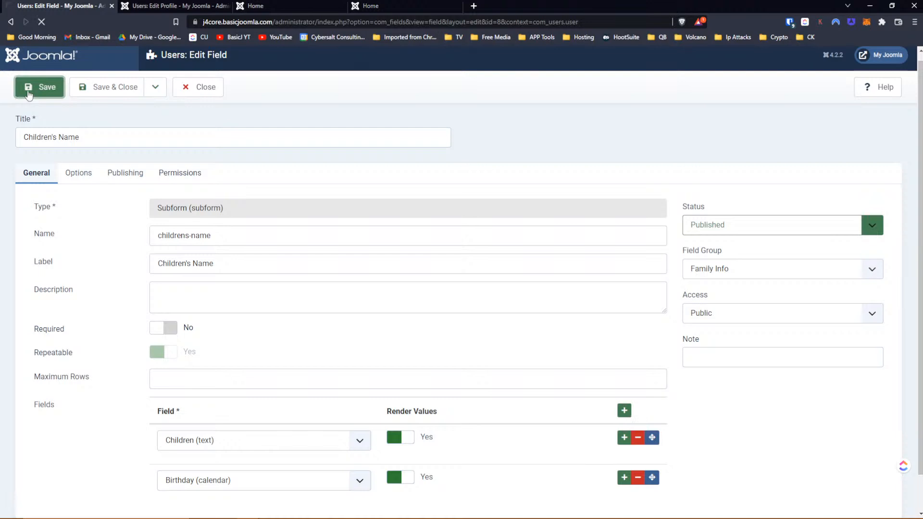
click(139, 6)
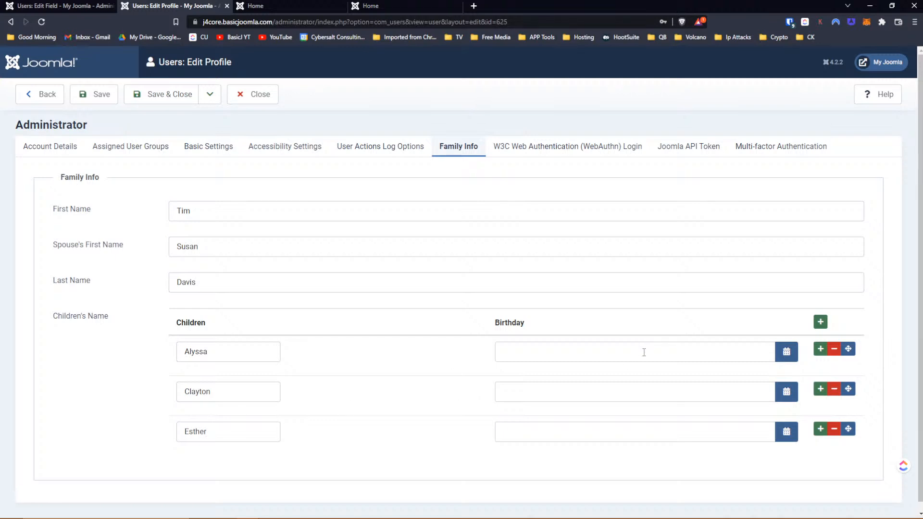
- Open the calendar picker beside the first child's Birthday field
click(787, 353)
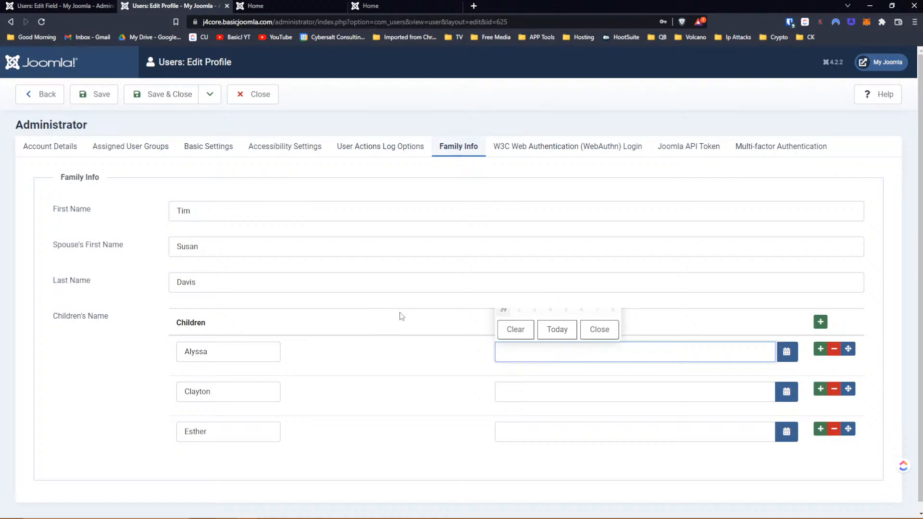
- In developer tools, inspect the date picker and select its div.calendar-container element
key(F12)
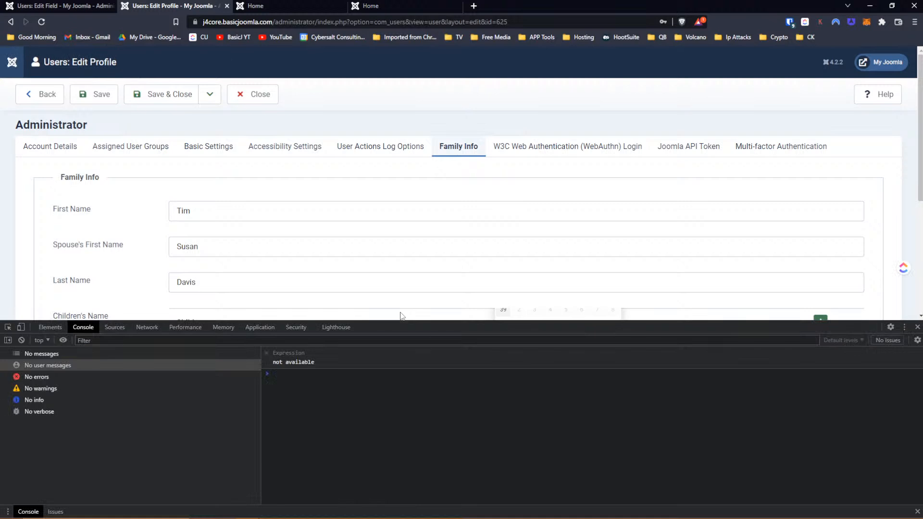
scroll(423, 269, down, 2)
click(8, 326)
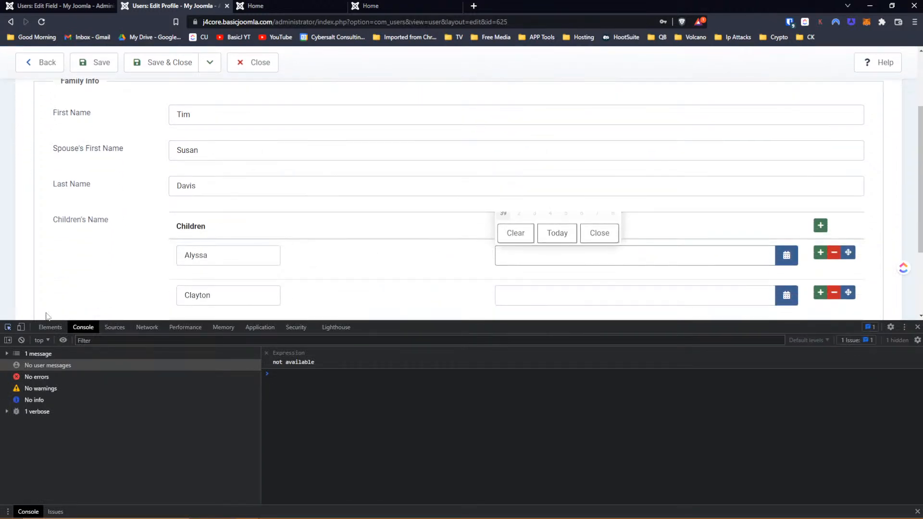
click(500, 212)
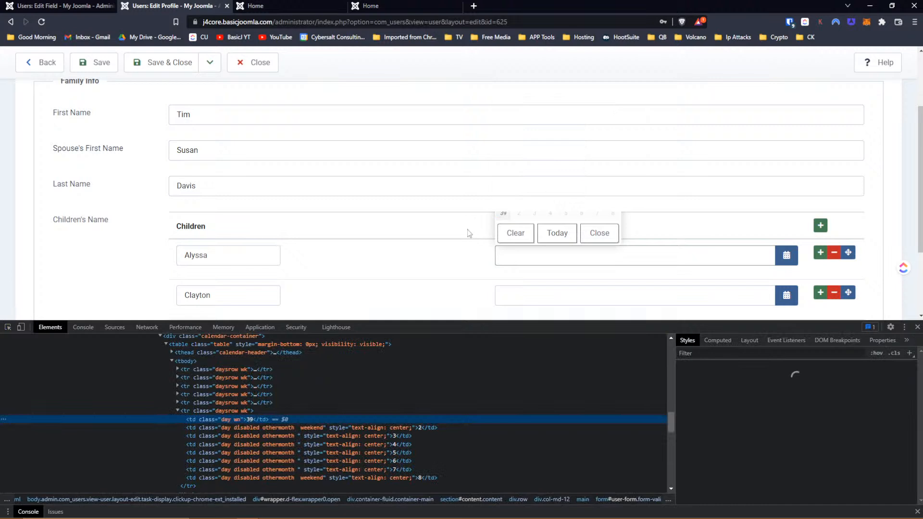
click(188, 361)
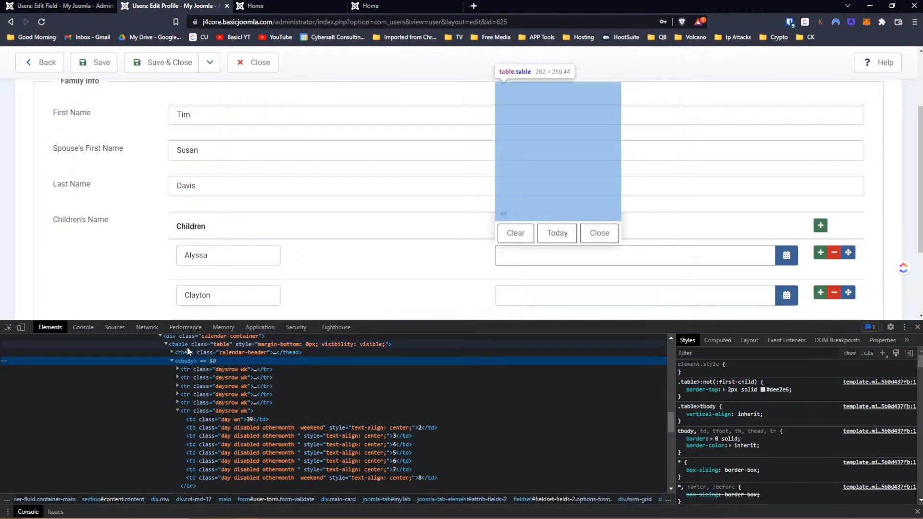
click(186, 347)
scroll(202, 360, up, 2)
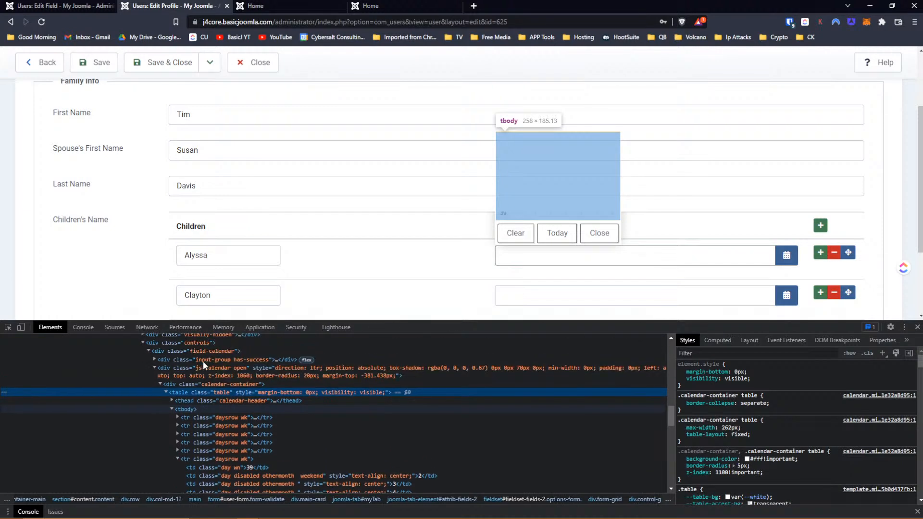
click(184, 384)
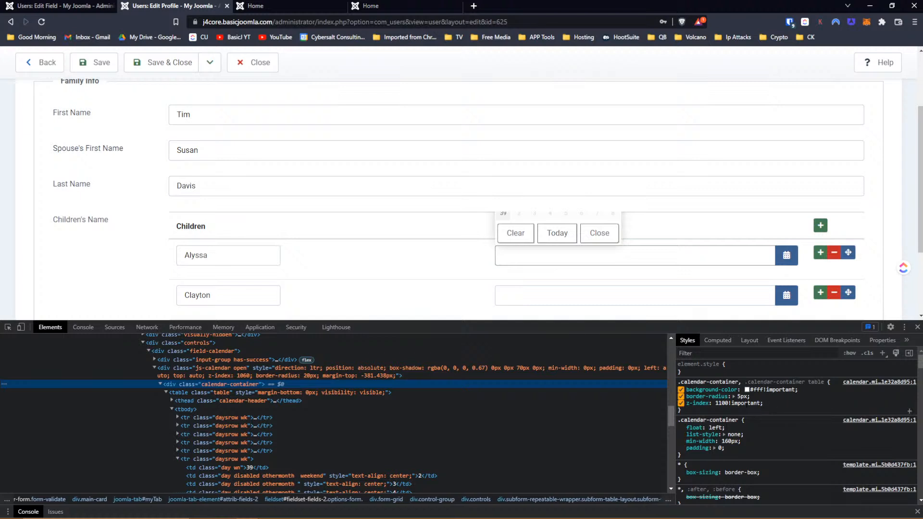
- Toggle the container's z-index rule and try 9999 before settling on 1
click(681, 403)
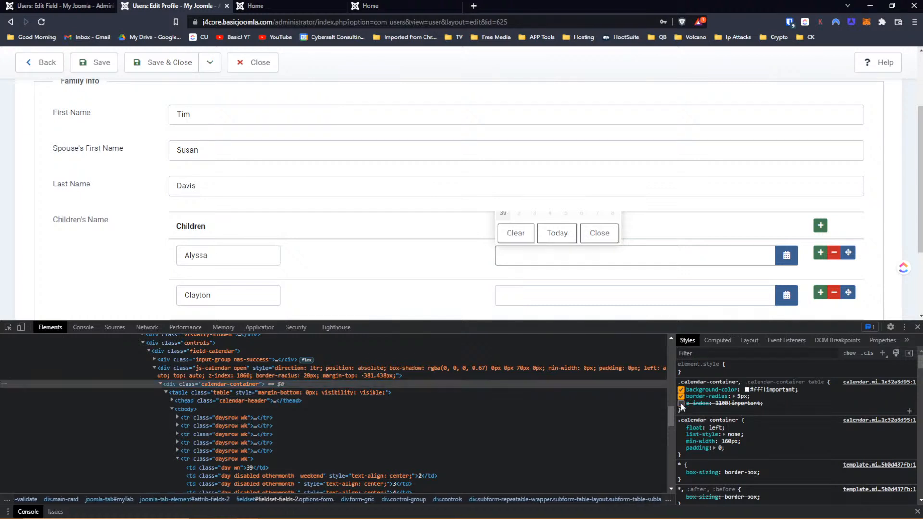
click(681, 403)
click(724, 402)
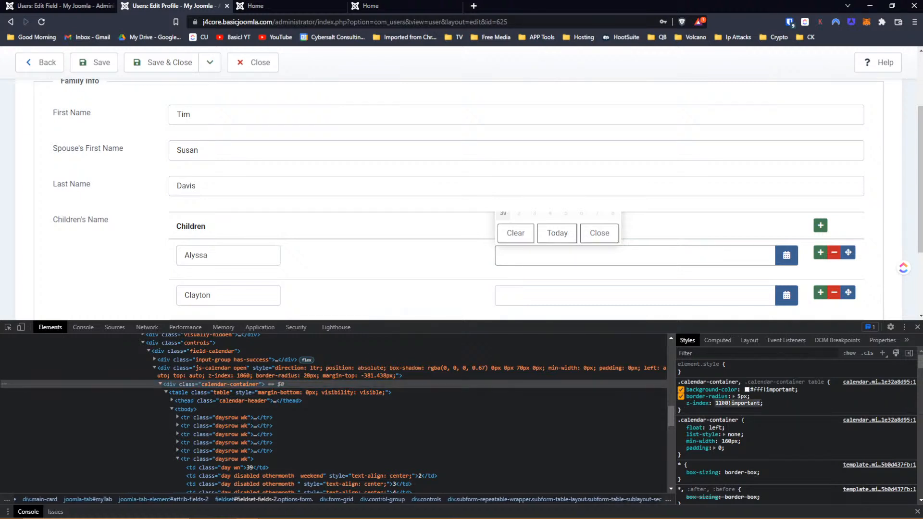
scroll(724, 401, down, 6)
text(9999)
key(Up)
key(BackSpace)
key(BackSpace)
key(BackSpace)
key(BackSpace)
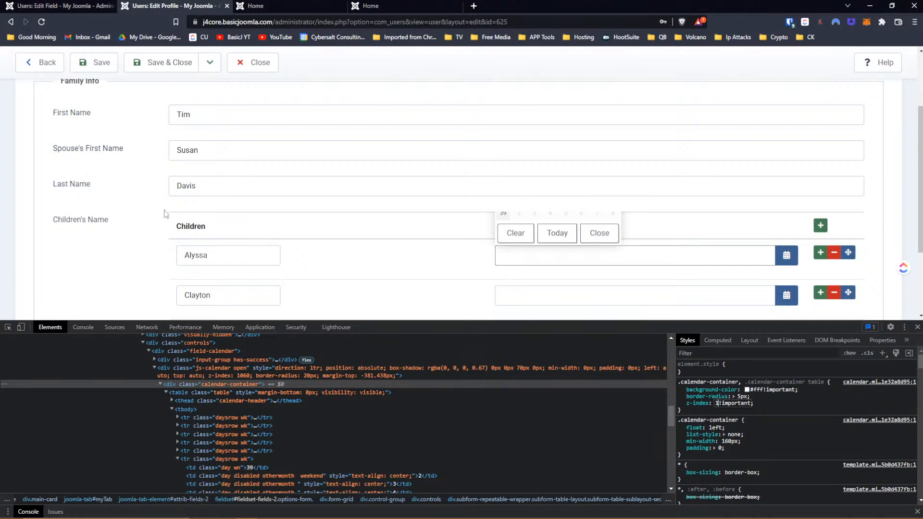
click(8, 327)
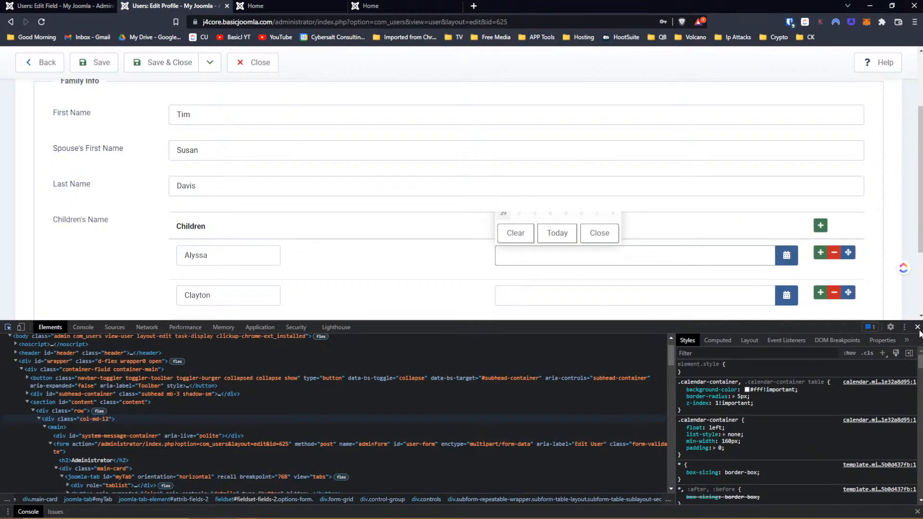
click(917, 327)
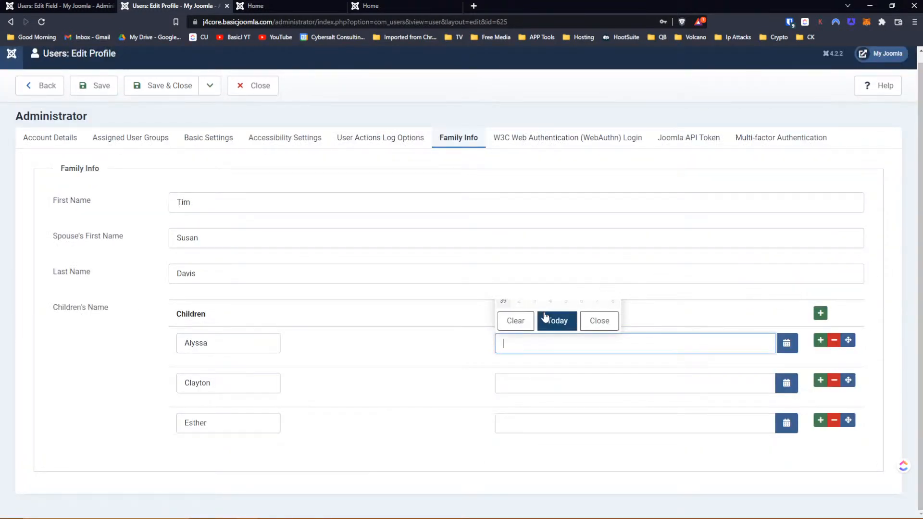
click(554, 320)
drag(512, 342, 518, 342)
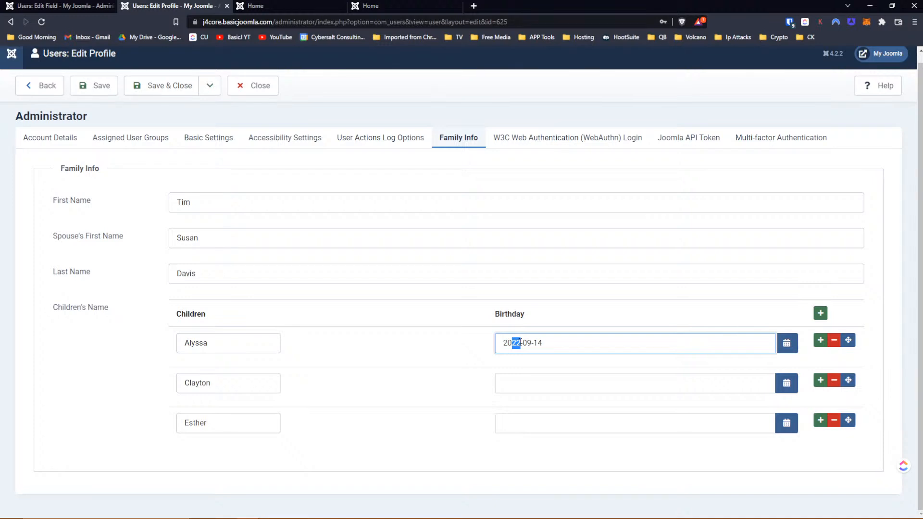
key(BackSpace)
key(BackSpace)
key(BackSpace)
text(1998)
- Set the second child's birthday to 2002-09-28, correcting the year digit
click(587, 385)
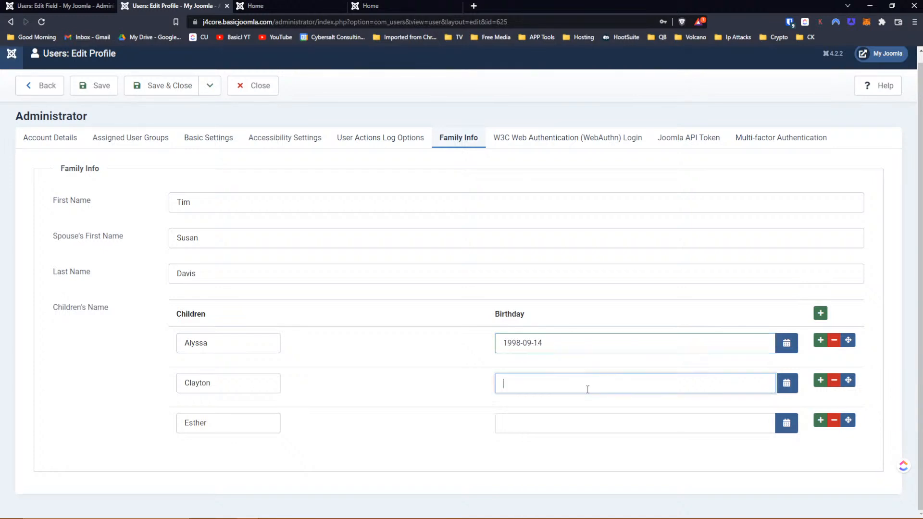
click(786, 389)
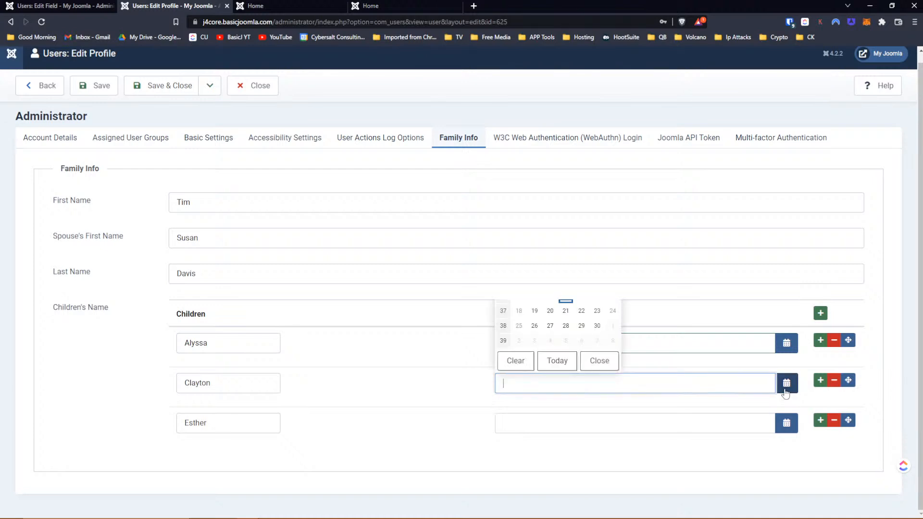
click(566, 328)
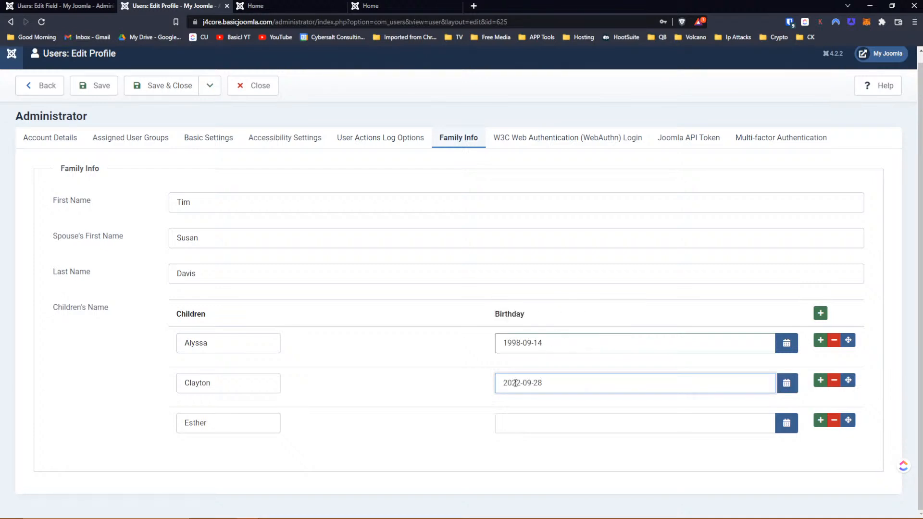
drag(515, 383, 520, 383)
text(0)
- Set the third child's birthday to 2022-09-12 and save the user profile
click(787, 424)
click(535, 336)
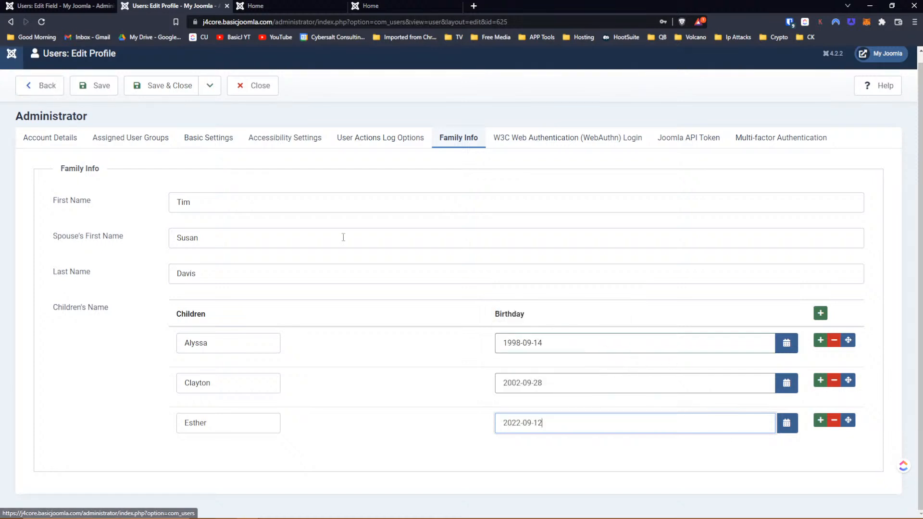
click(787, 424)
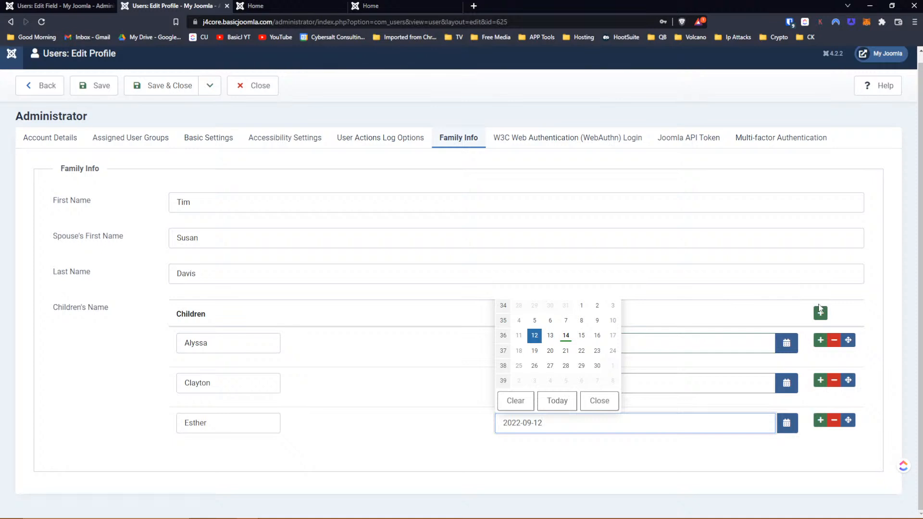
click(408, 444)
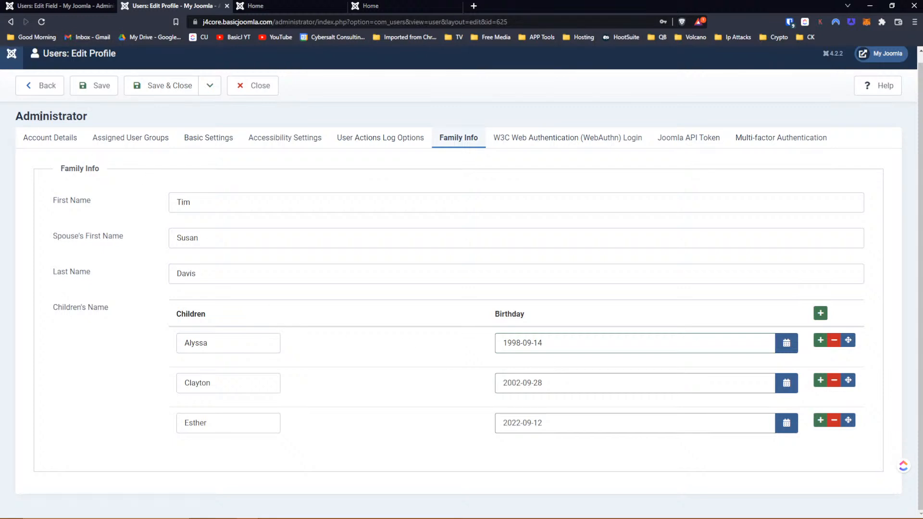
click(100, 91)
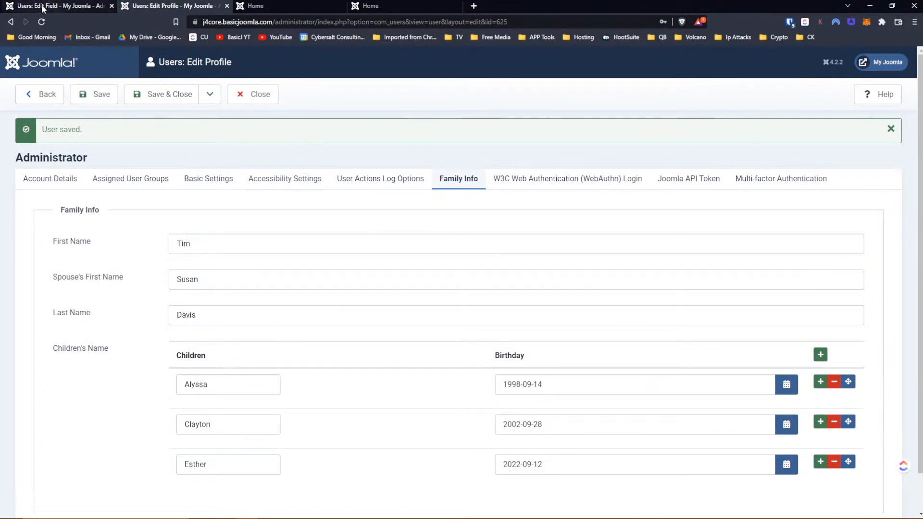
- Check the profile tab, then settle on the Children's Name field editor tab
click(43, 8)
click(171, 7)
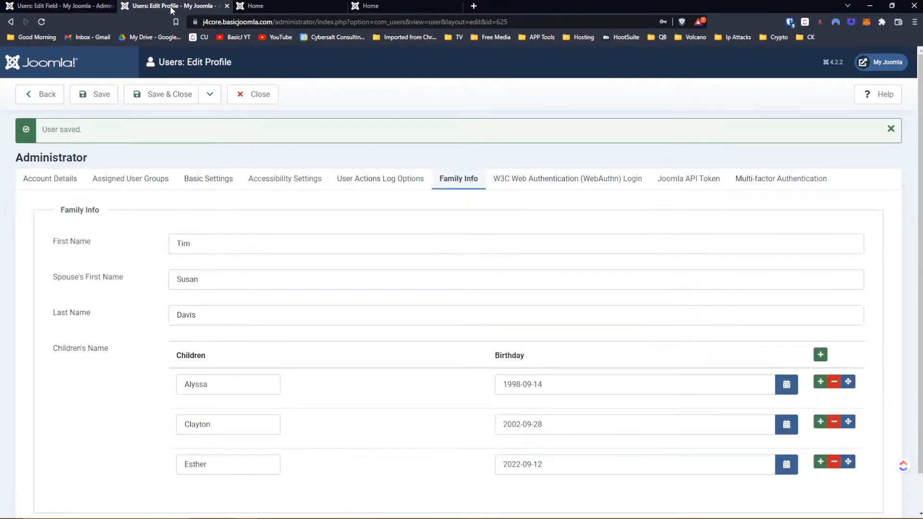
scroll(490, 262, down, 1)
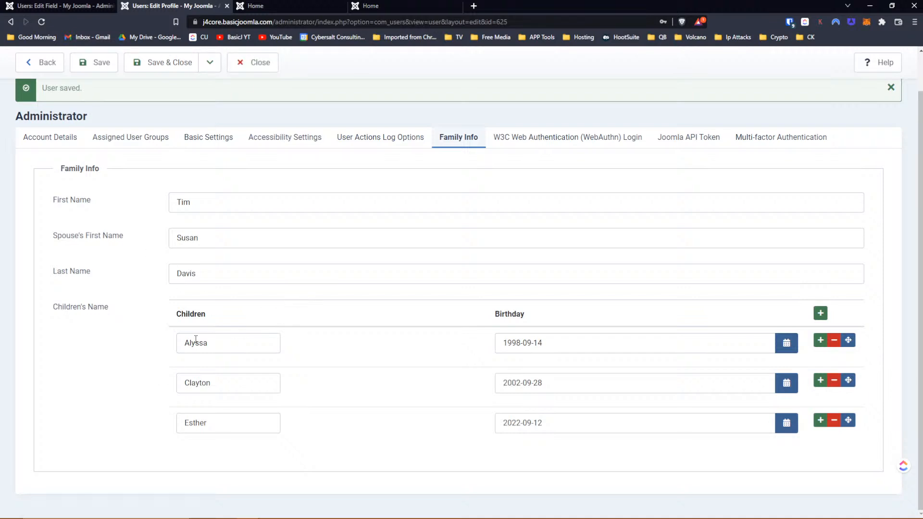
click(38, 5)
scroll(271, 176, down, 2)
scroll(271, 177, up, 2)
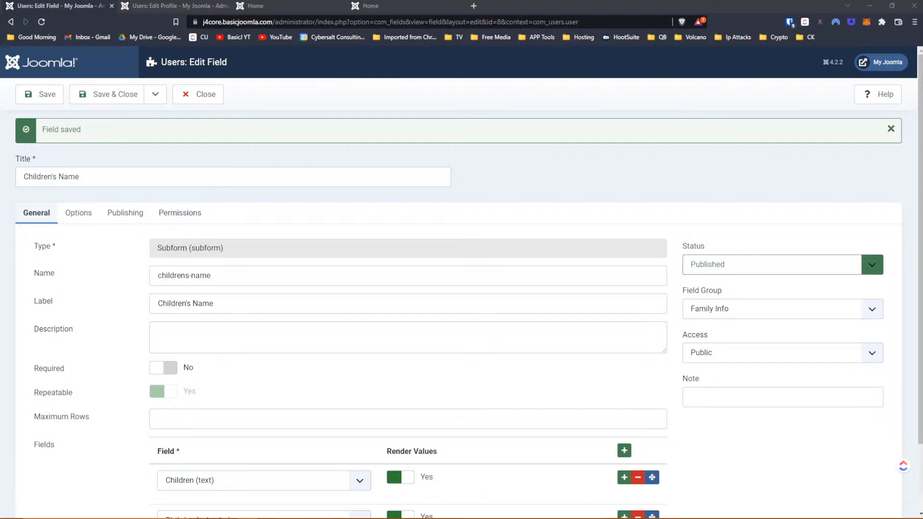
- Maximize the docs window, read the Showon attribute section, open the Form field Showon page, then minimize it
drag(922, 43, 279, 54)
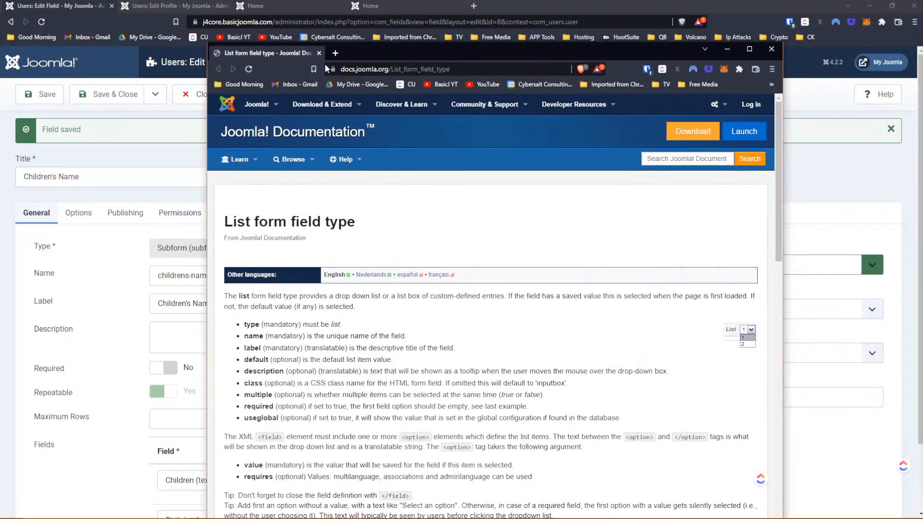
click(748, 49)
scroll(336, 173, down, 8)
scroll(329, 165, down, 1)
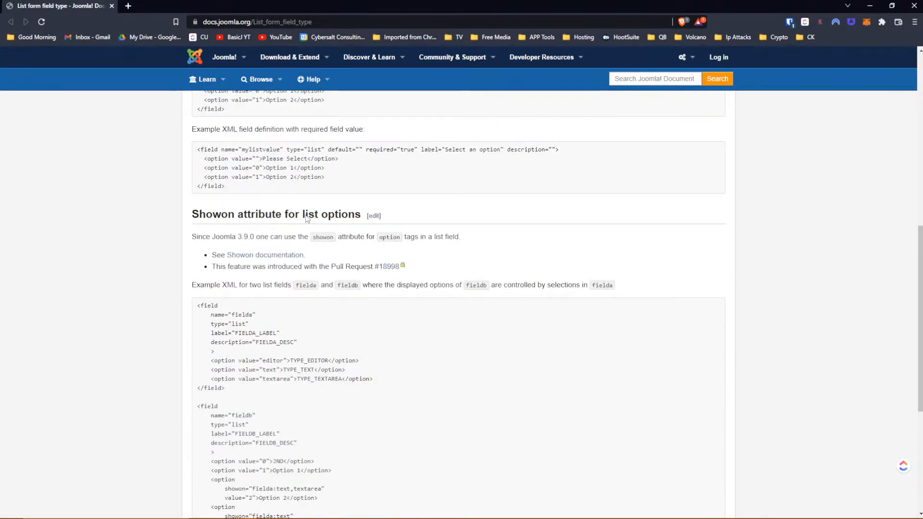
click(259, 256)
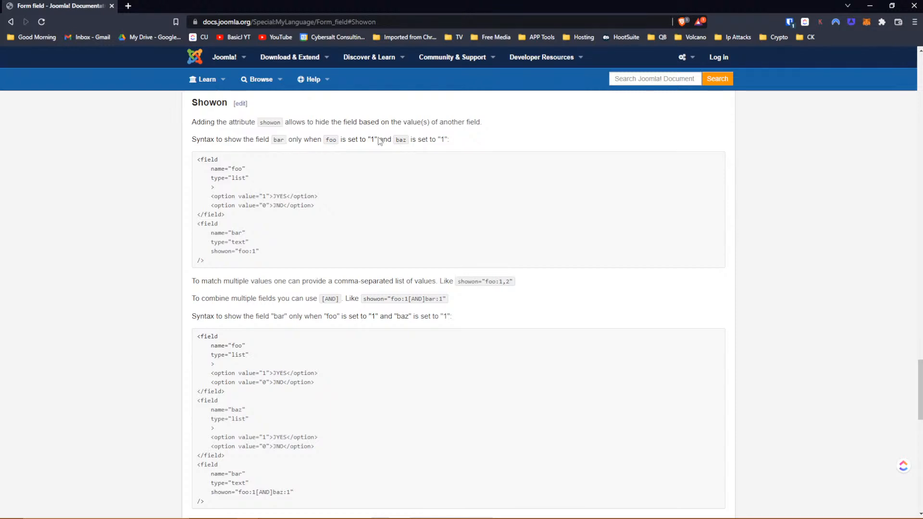
click(869, 9)
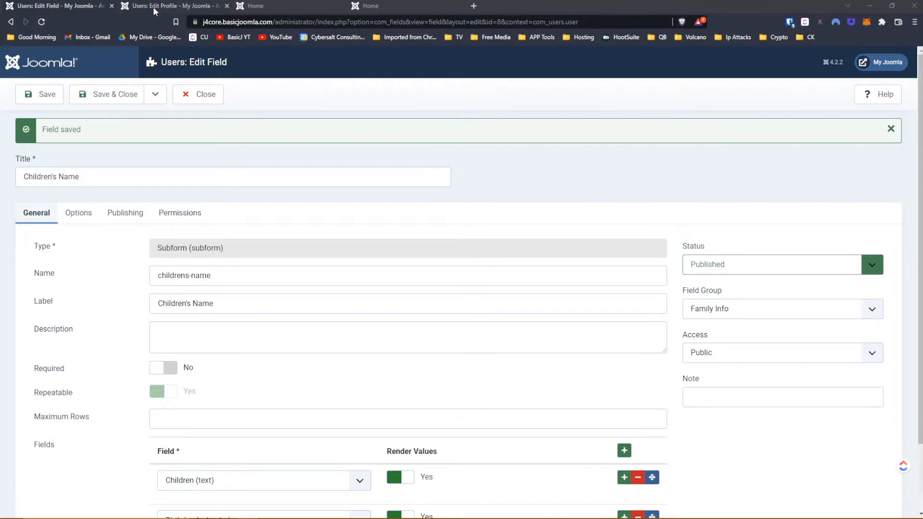
- Close the Children's Name field editor, then the Edit Profile and both Home tabs
click(62, 8)
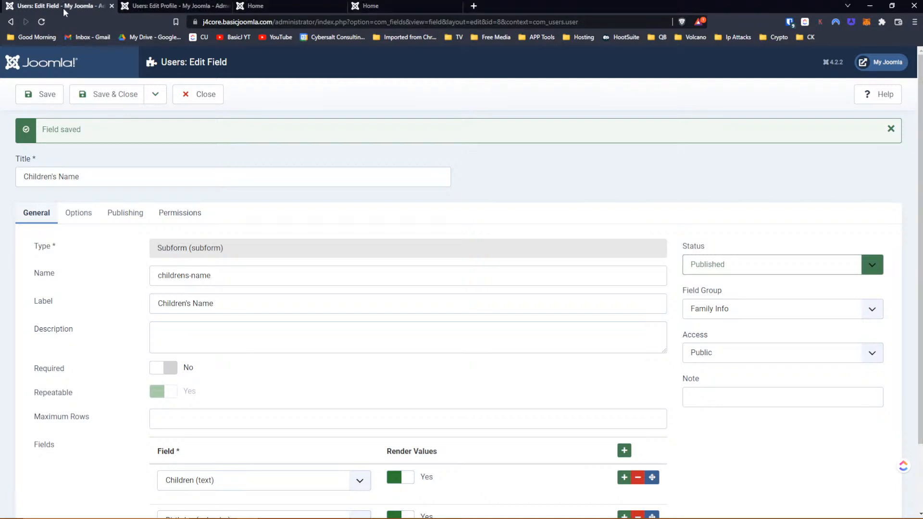
click(204, 96)
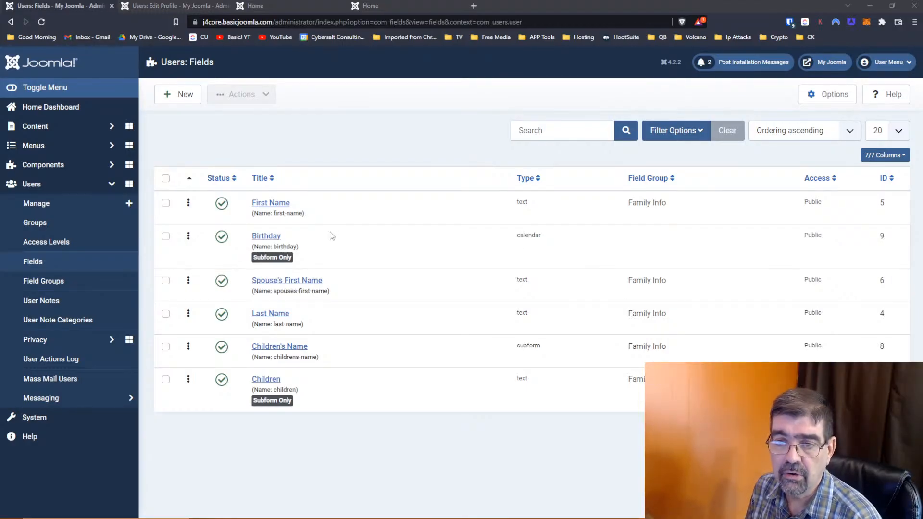
click(220, 7)
click(229, 7)
click(226, 6)
click(227, 6)
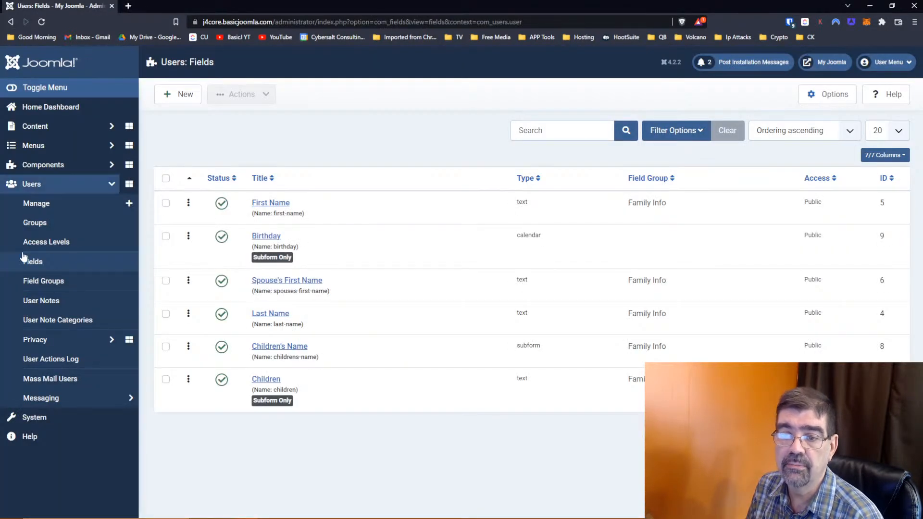
- Go to Content > Fields and open the Styles field's form and display options
click(35, 129)
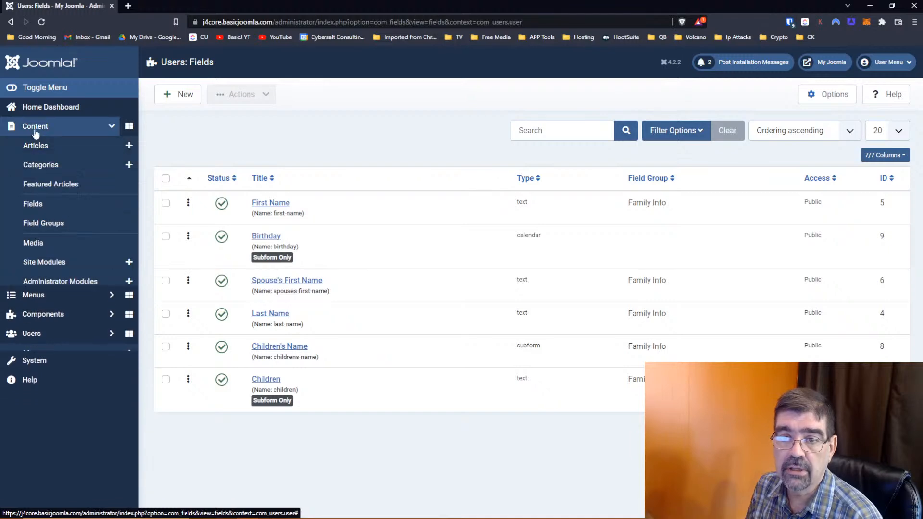
click(42, 207)
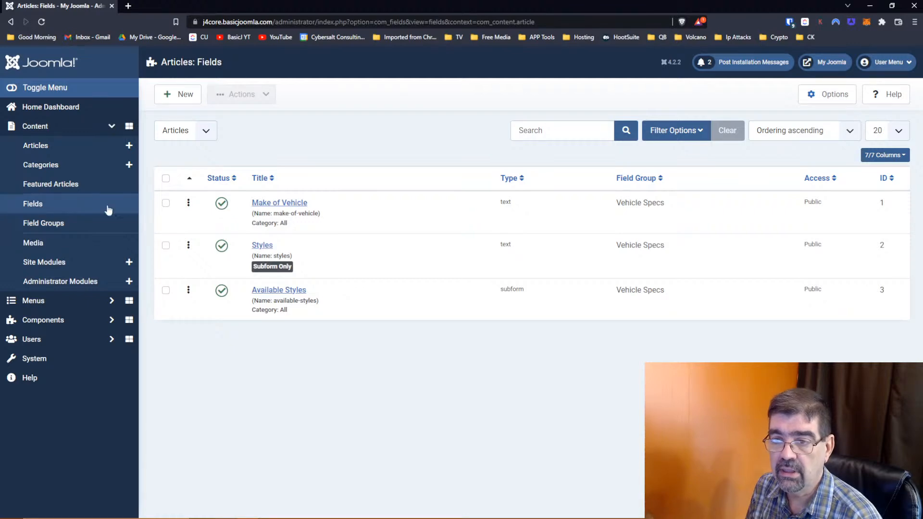
click(262, 246)
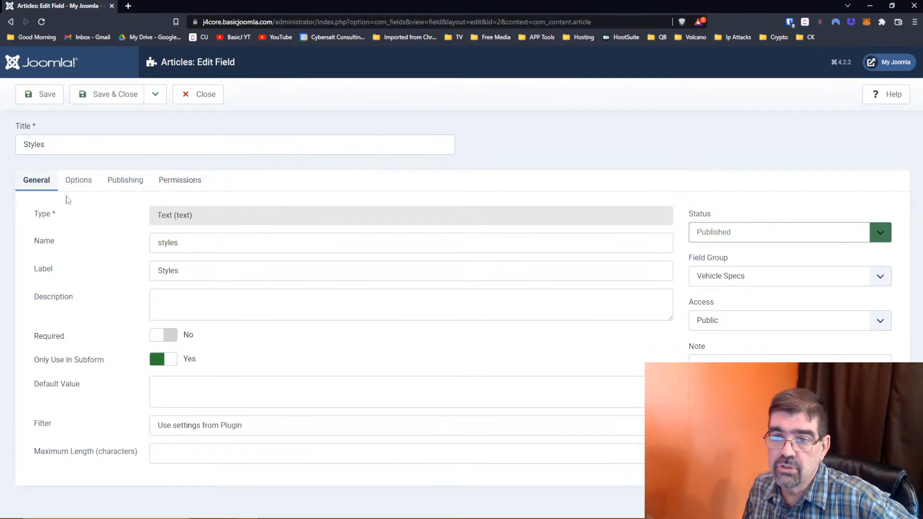
click(77, 180)
- Review the Styles field's Automatic Display choices and keep Do not automatically display
scroll(92, 240, down, 3)
scroll(106, 247, down, 3)
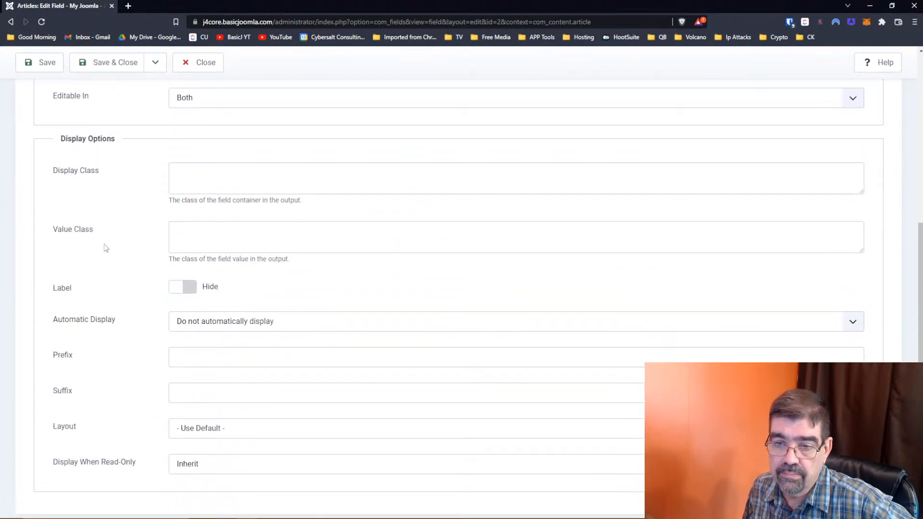
scroll(105, 248, down, 1)
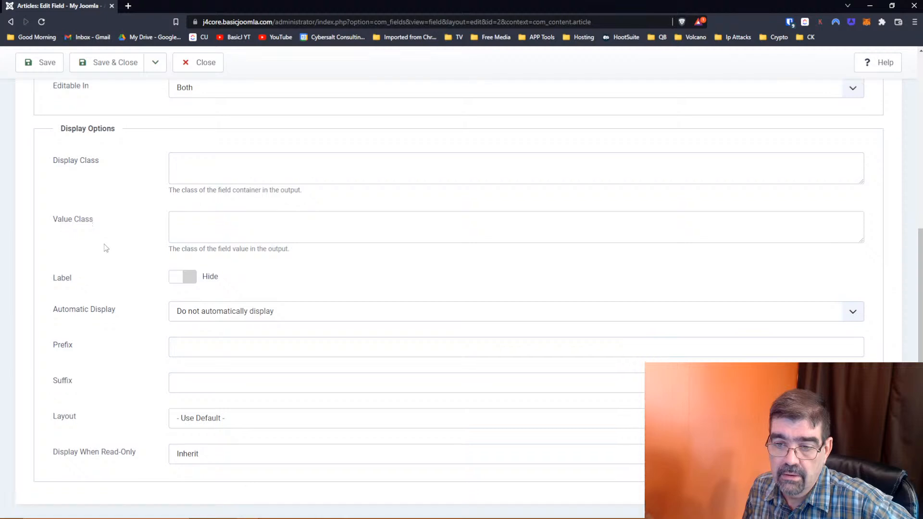
scroll(103, 246, up, 3)
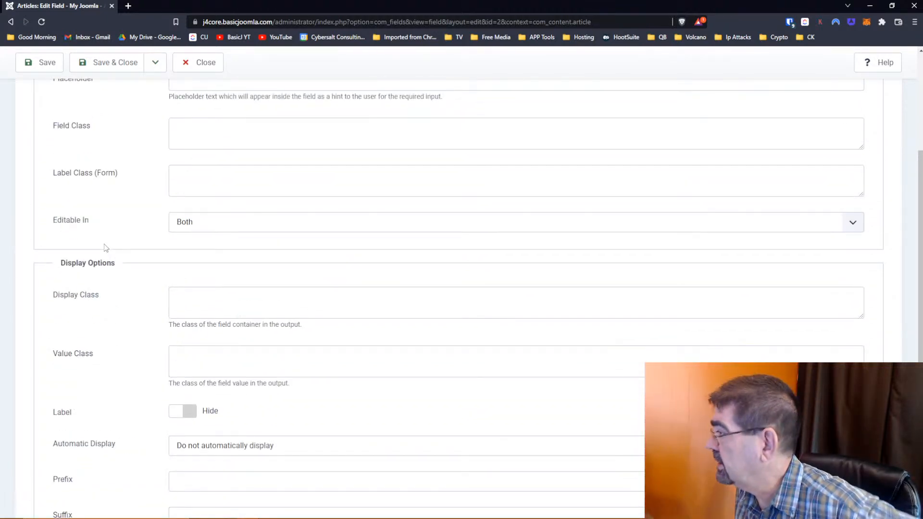
scroll(104, 243, up, 2)
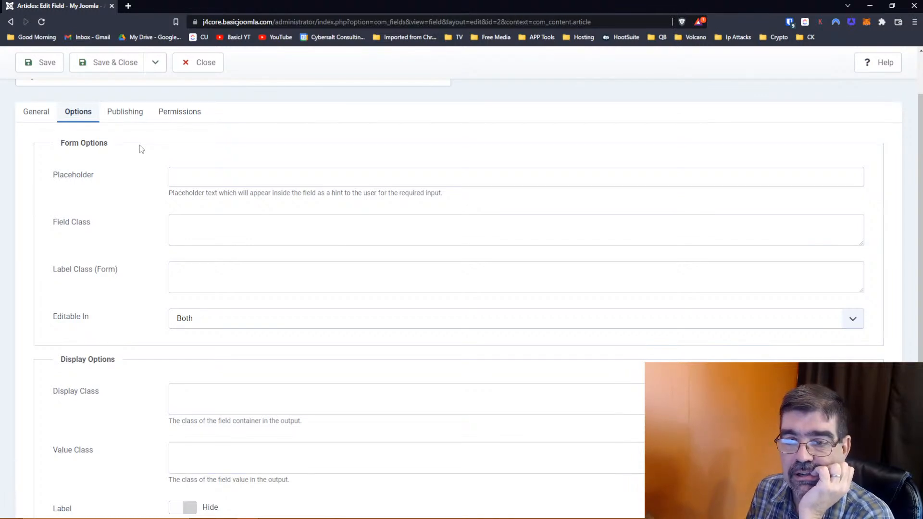
scroll(104, 232, down, 2)
scroll(104, 233, down, 1)
scroll(104, 233, down, 2)
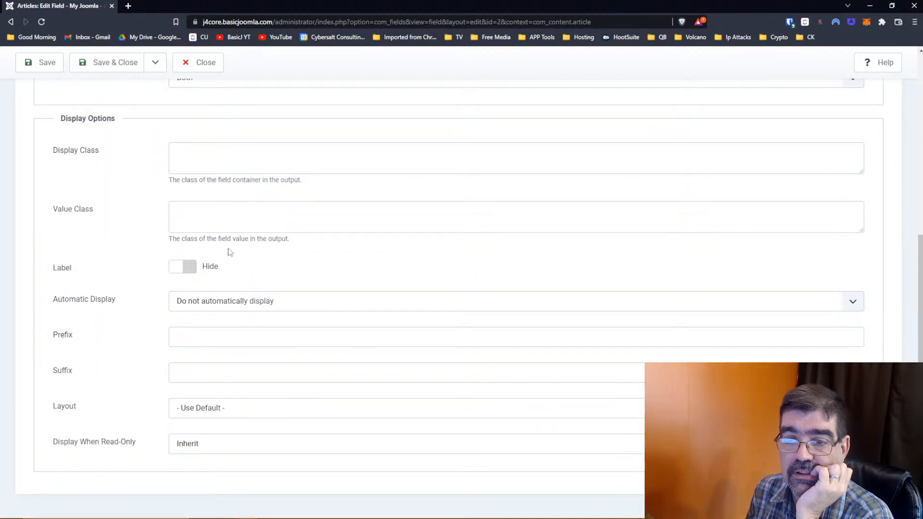
click(172, 302)
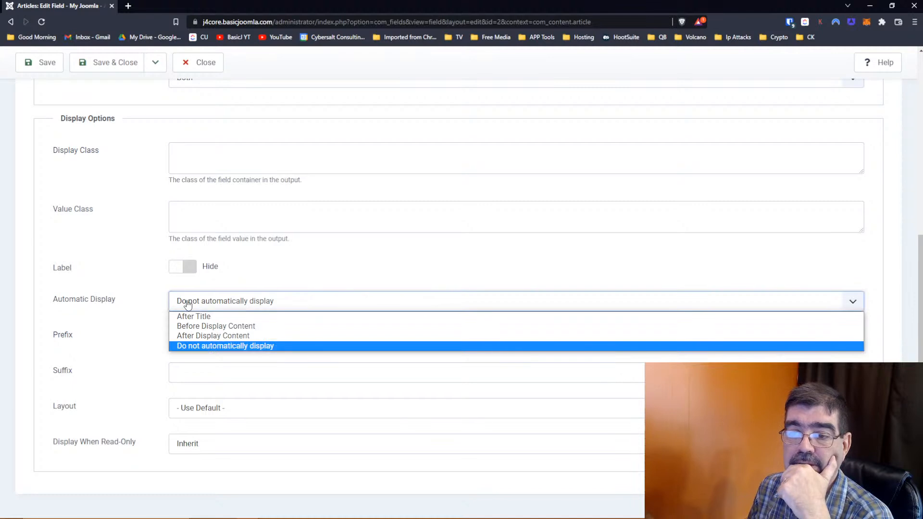
click(148, 299)
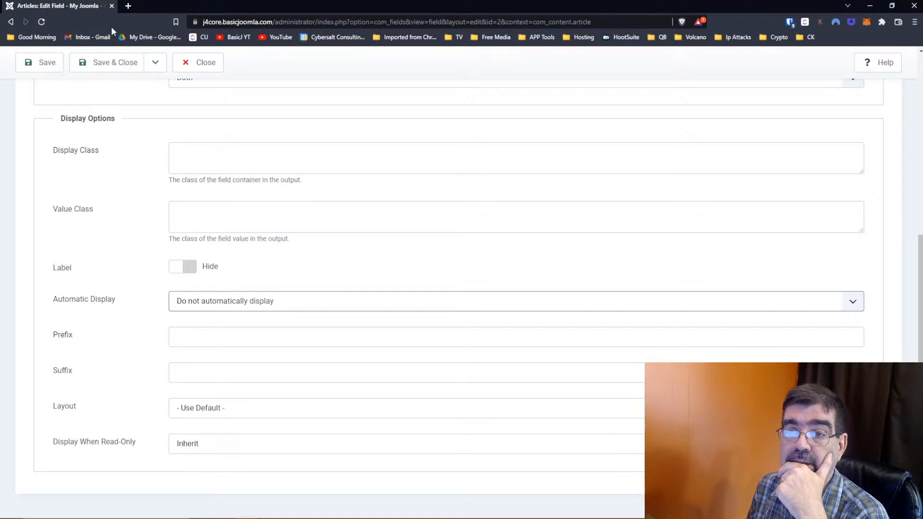
- Return to the Styles field's general settings and close its editor
scroll(83, 169, up, 6)
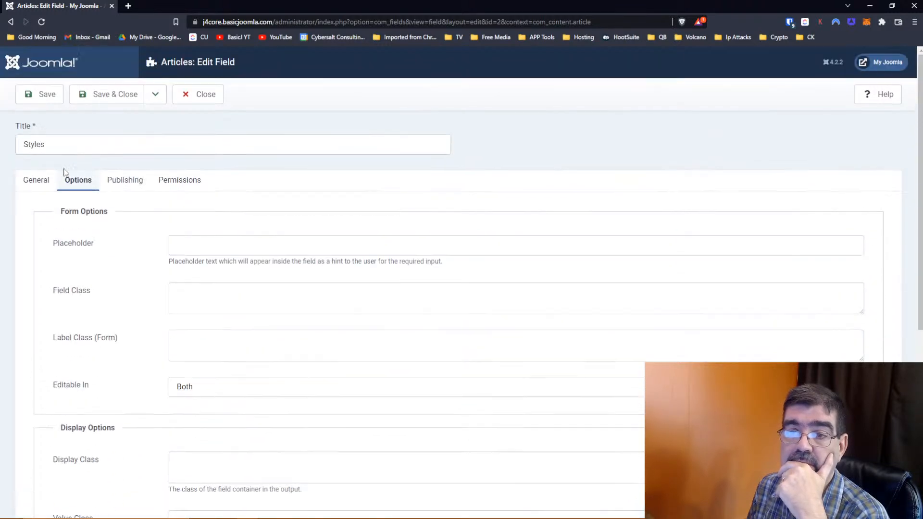
click(43, 181)
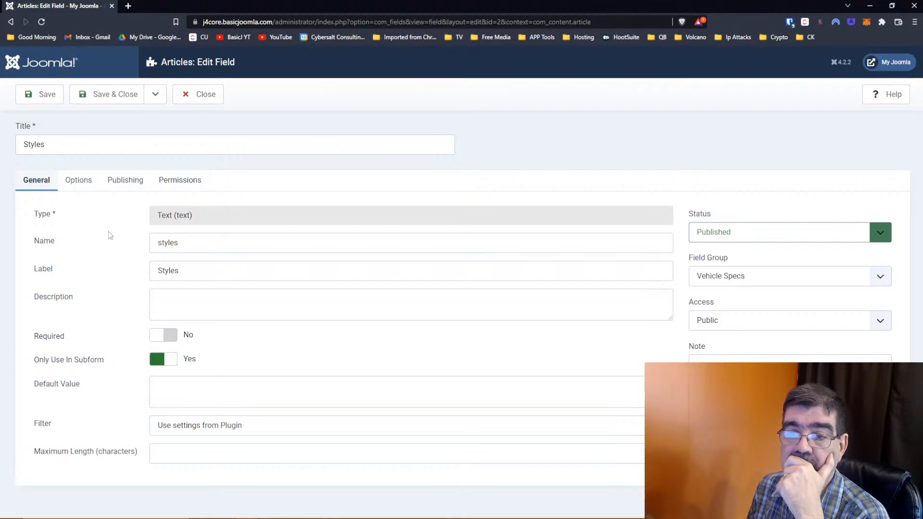
click(206, 100)
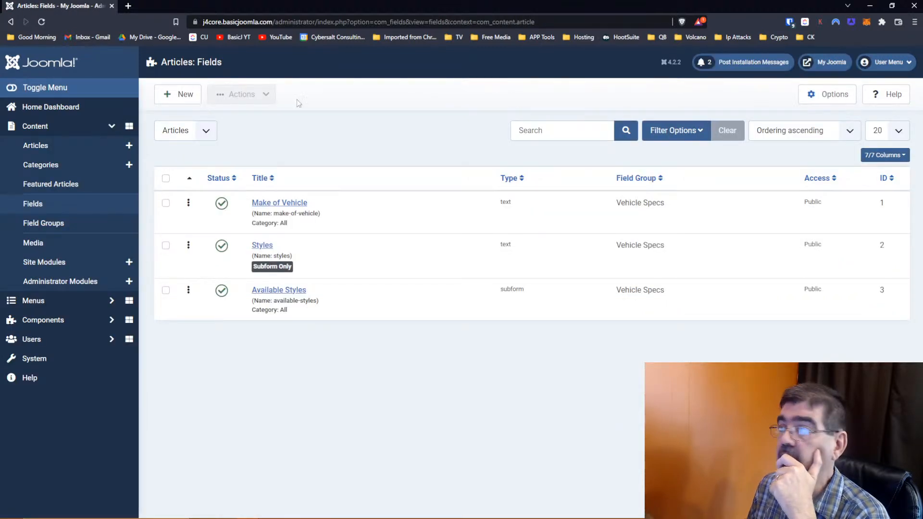
key(alt+Tab)
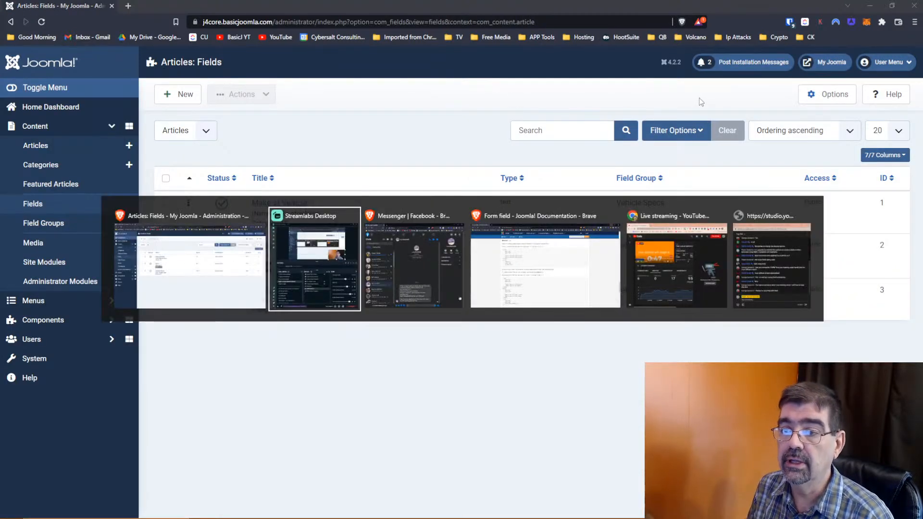
key(alt+Tab)
key(alt+Tab)
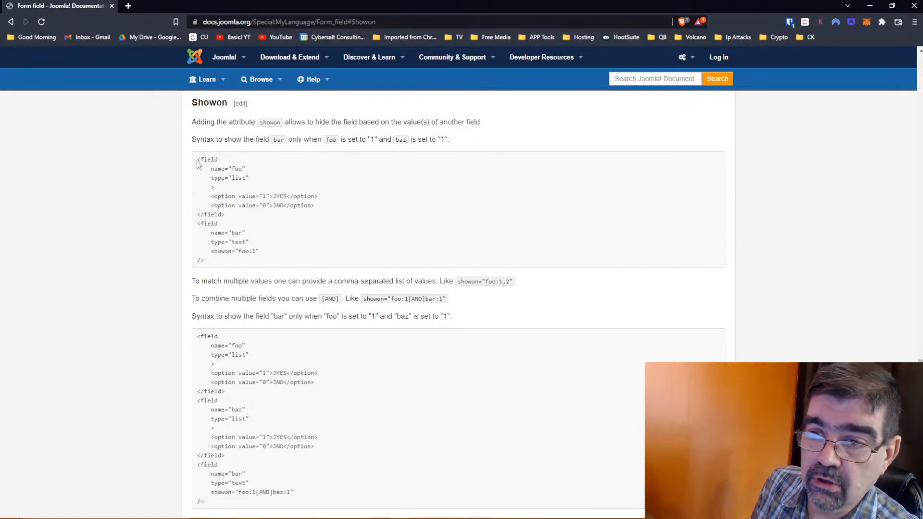
drag(198, 165, 203, 166)
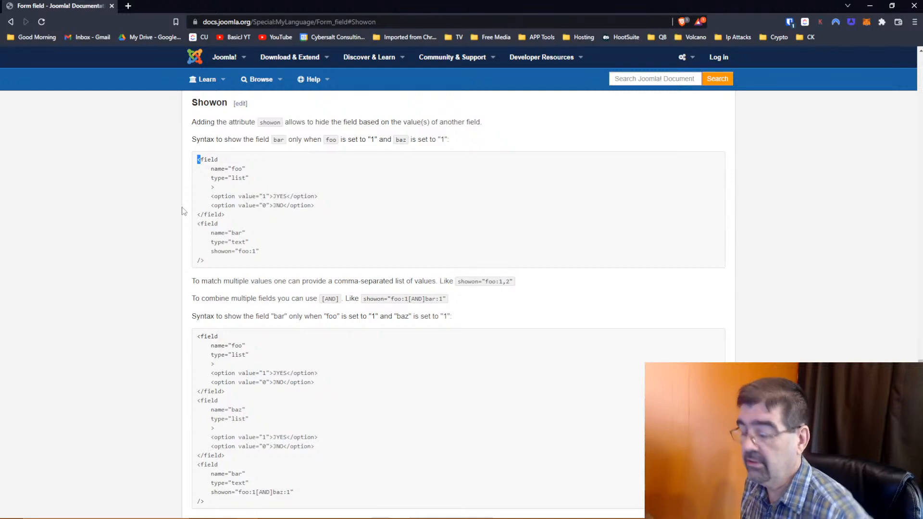
key(alt+Tab)
key(alt+Tab)
key(Escape)
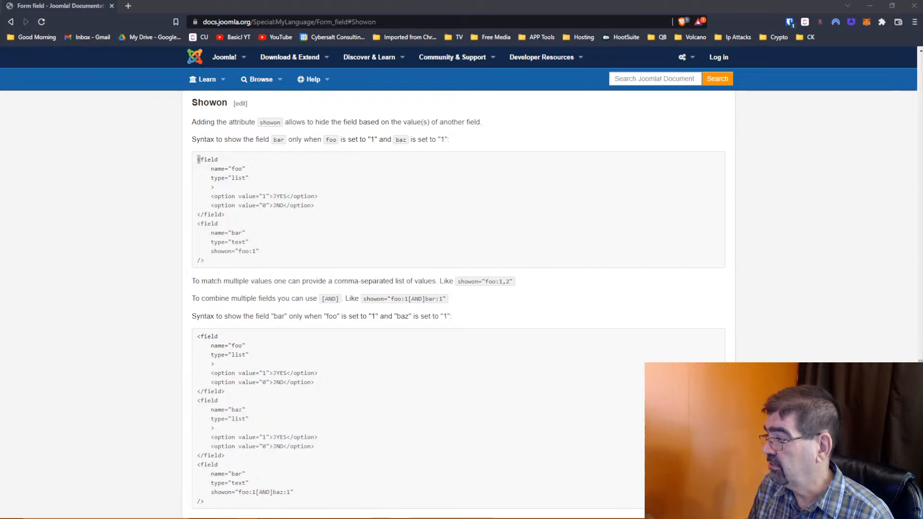
key(alt+Tab)
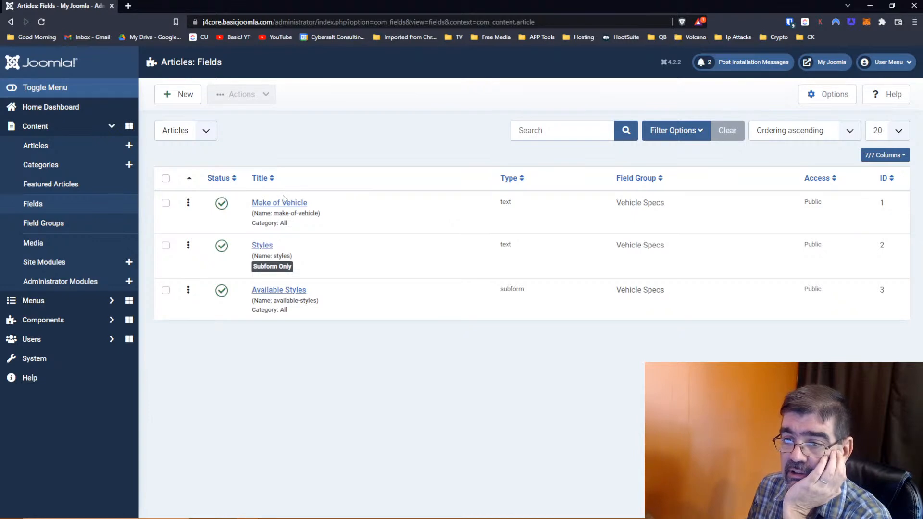
click(280, 204)
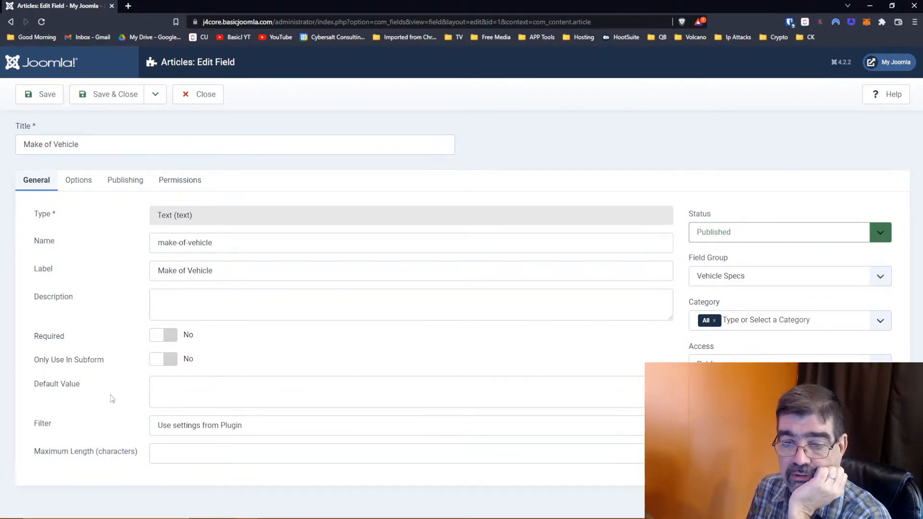
click(181, 432)
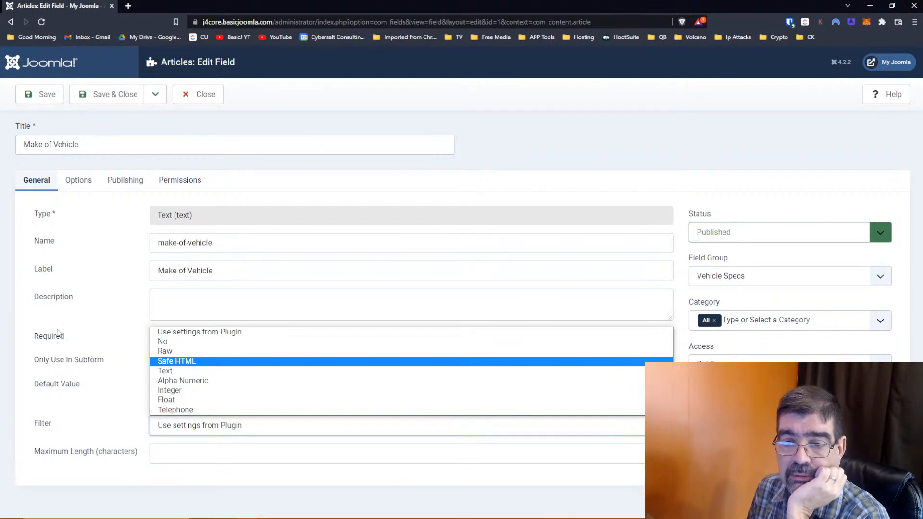
click(72, 186)
click(72, 187)
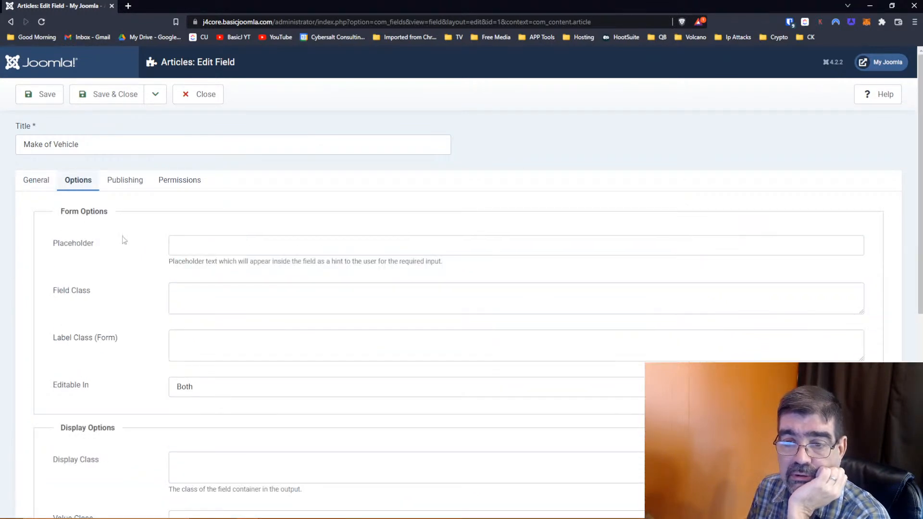
scroll(124, 240, down, 4)
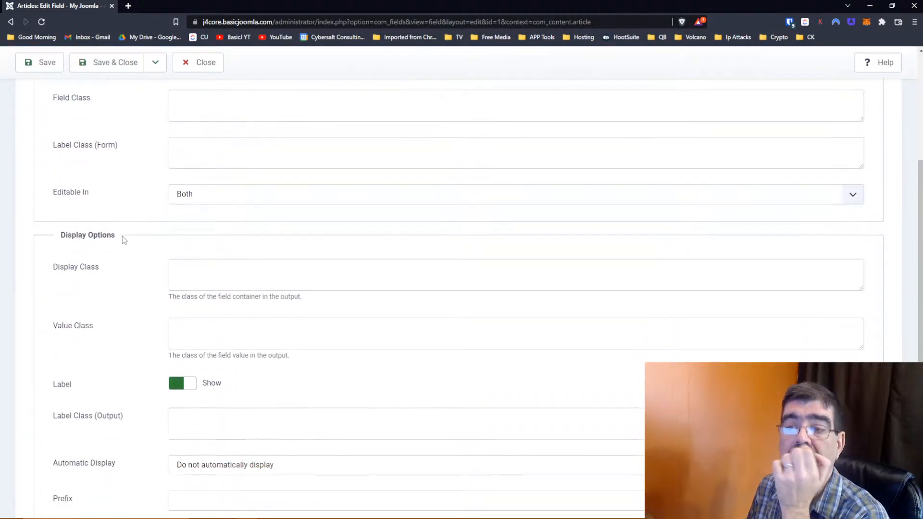
scroll(123, 239, down, 2)
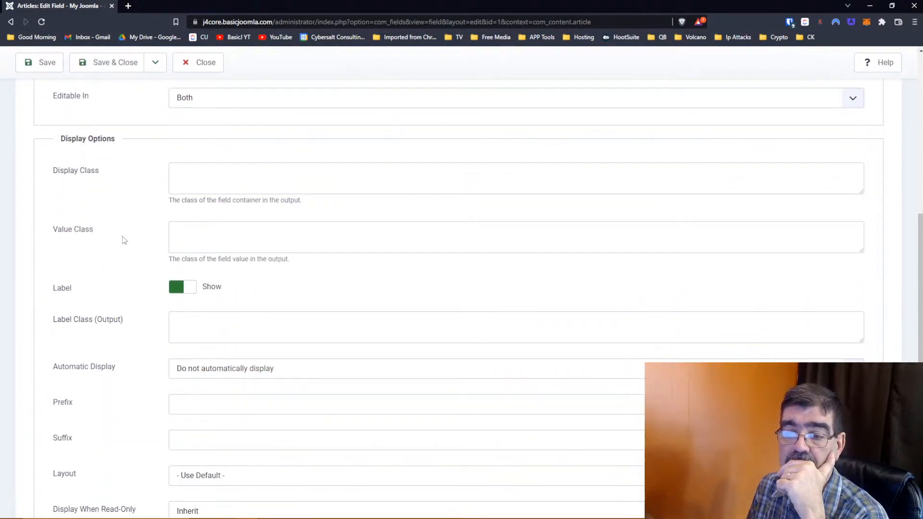
scroll(123, 240, down, 2)
click(200, 303)
click(200, 303)
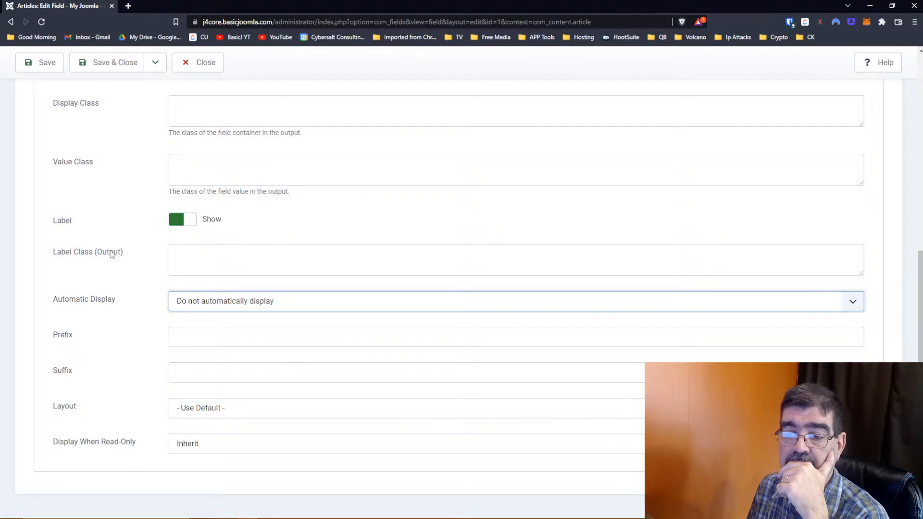
scroll(112, 255, up, 4)
click(190, 64)
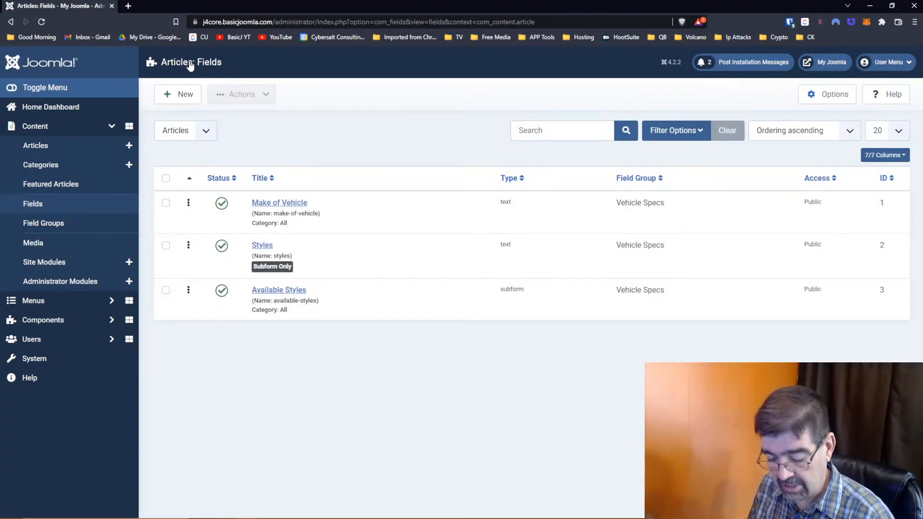
key(alt+Tab)
scroll(427, 187, up, 2)
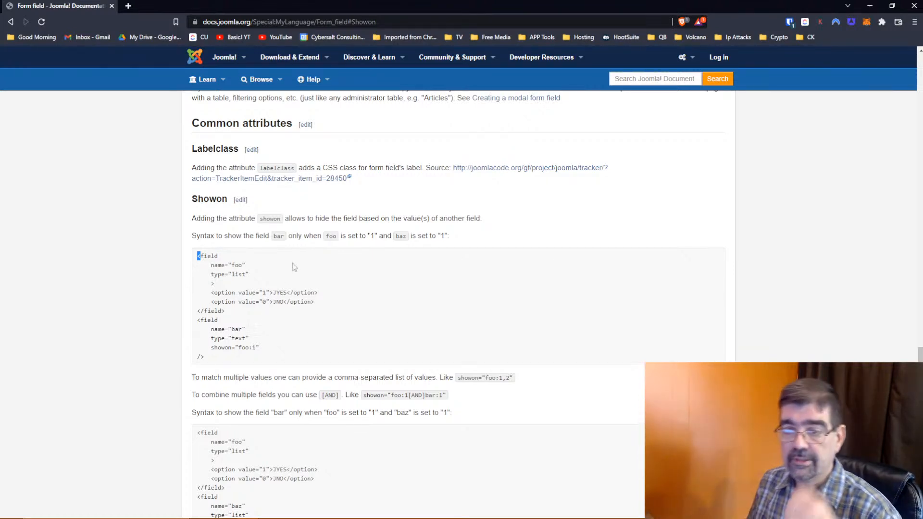
scroll(294, 266, down, 2)
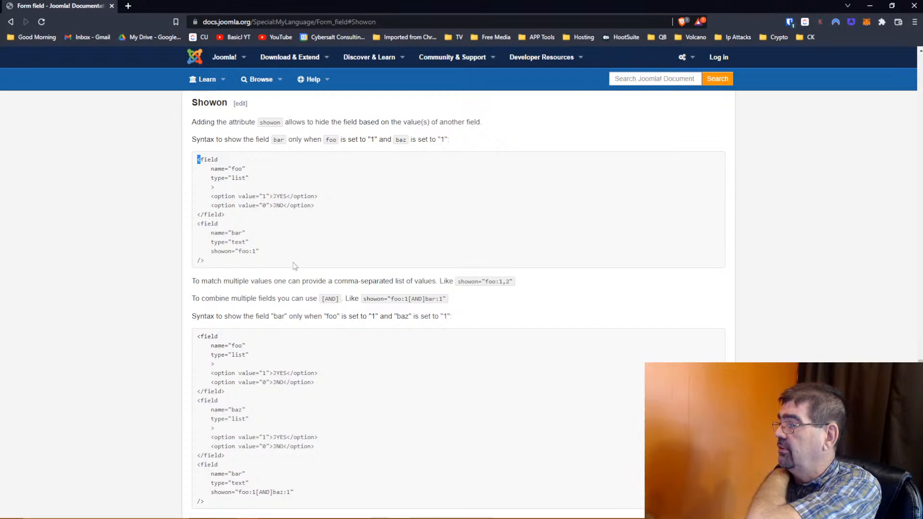
scroll(293, 261, up, 3)
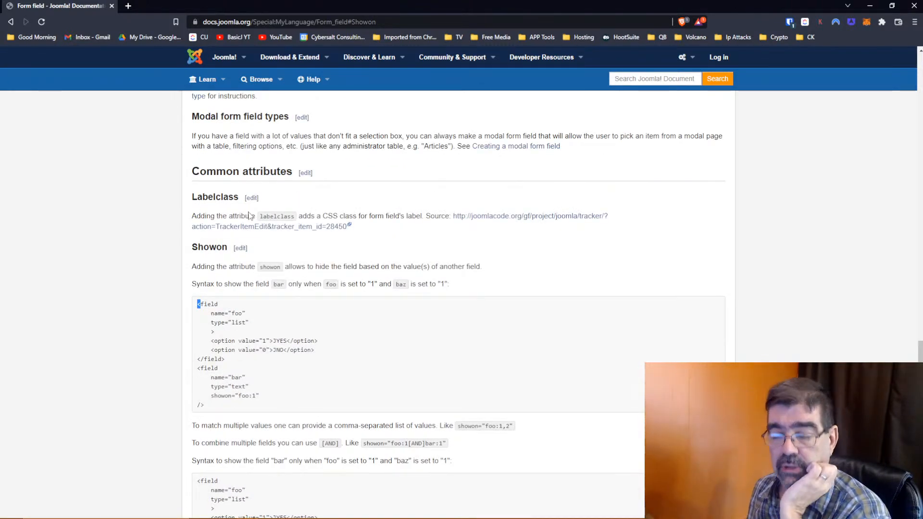
scroll(250, 213, down, 4)
scroll(249, 215, up, 1)
scroll(249, 215, up, 2)
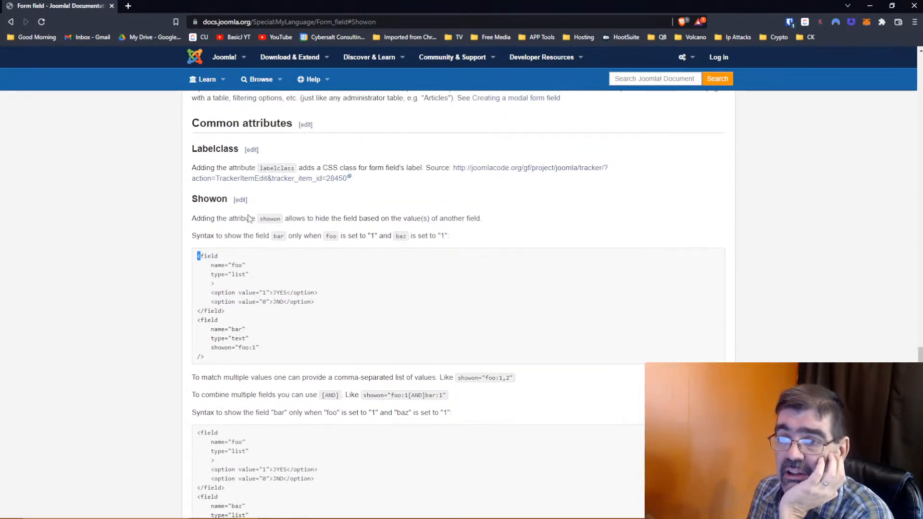
scroll(249, 219, down, 5)
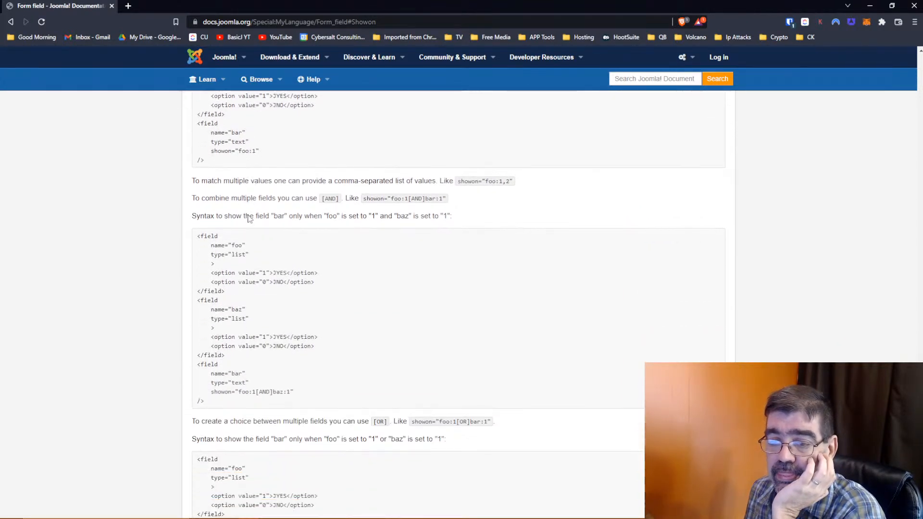
scroll(250, 219, down, 3)
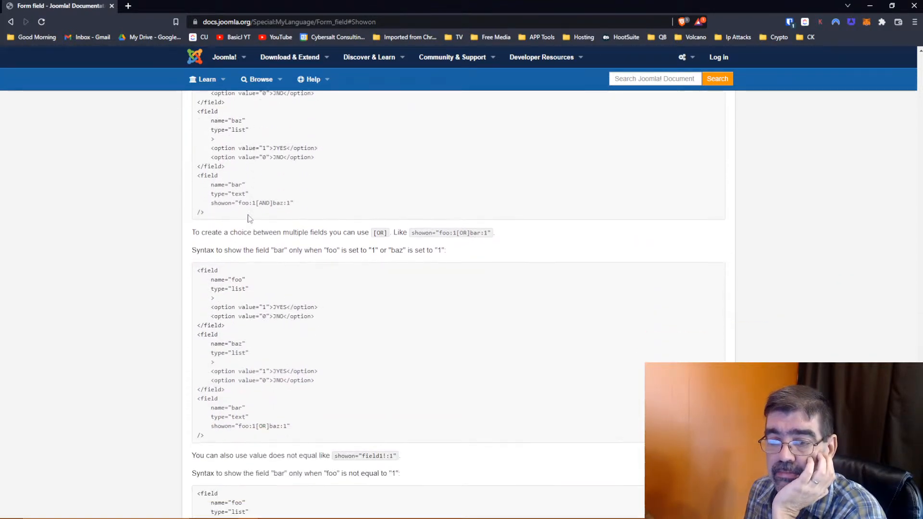
scroll(249, 219, down, 3)
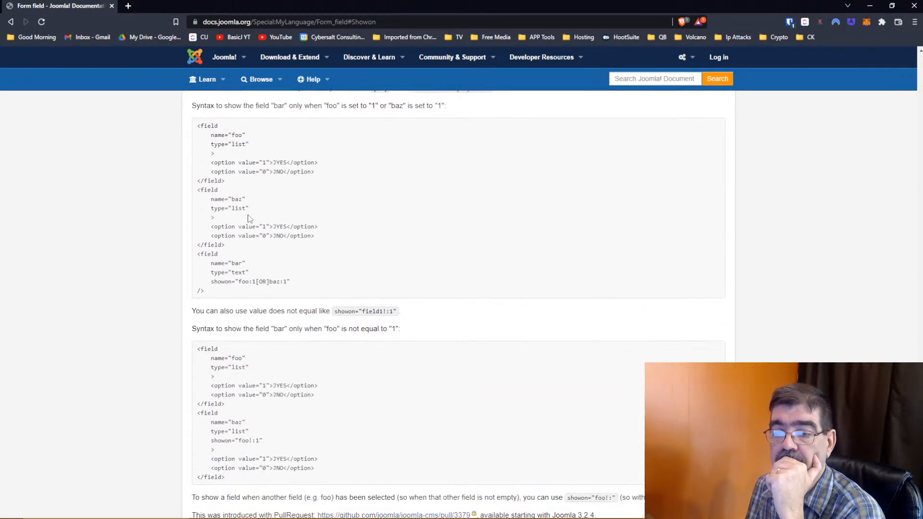
scroll(249, 219, up, 7)
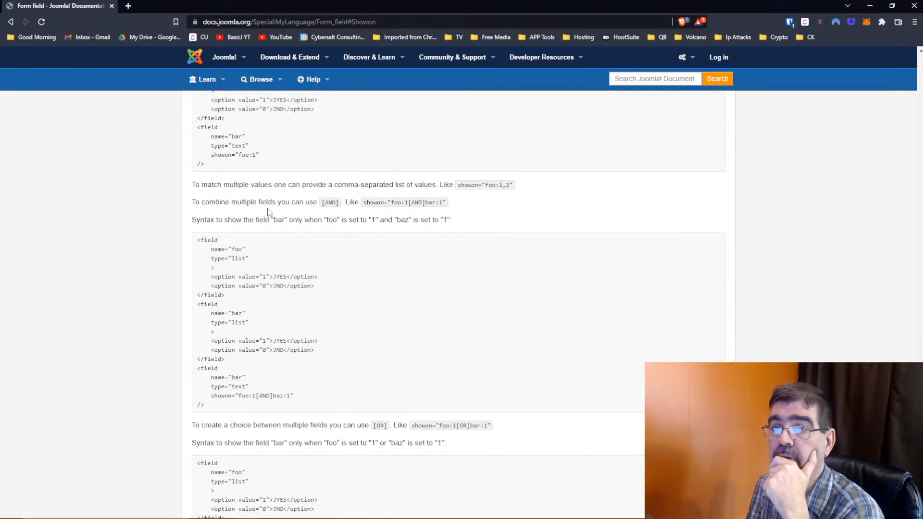
- Search 'bootstrap button class 5' in a new tab and open the Bootstrap 5 Buttons docs
click(128, 6)
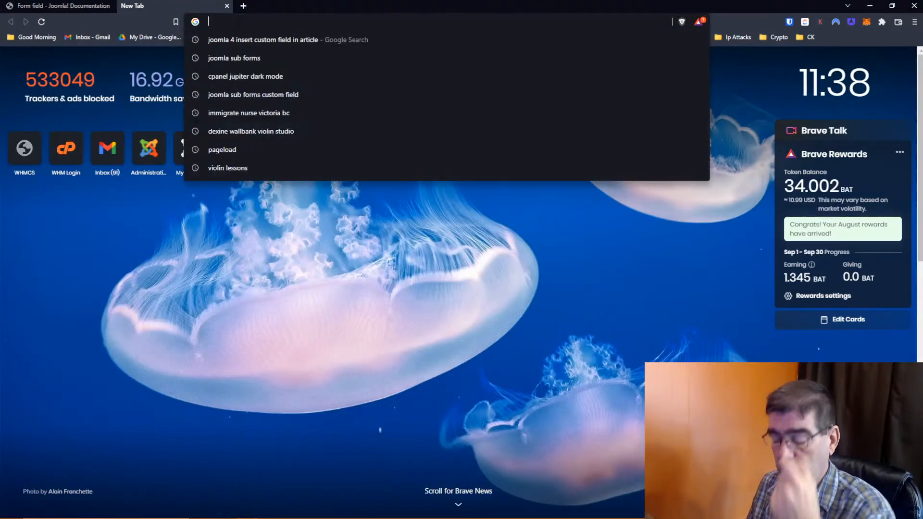
text(bootstr)
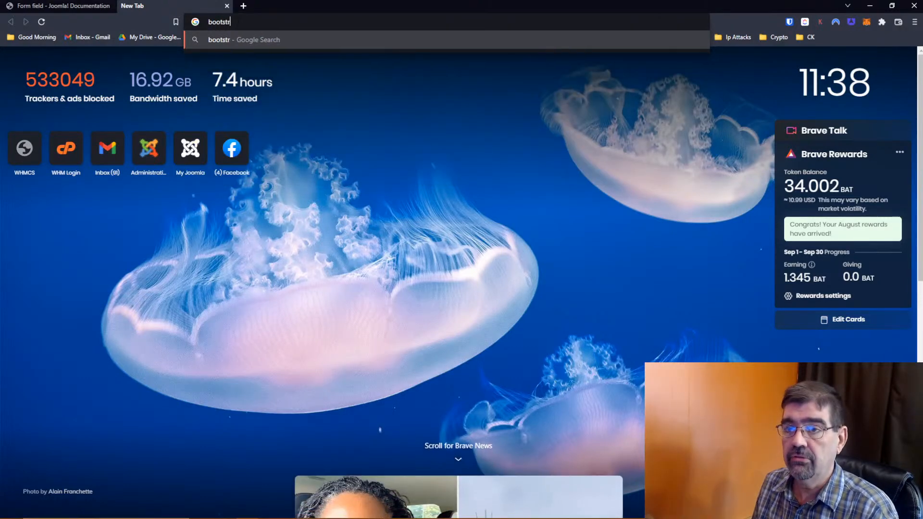
text(ap button class)
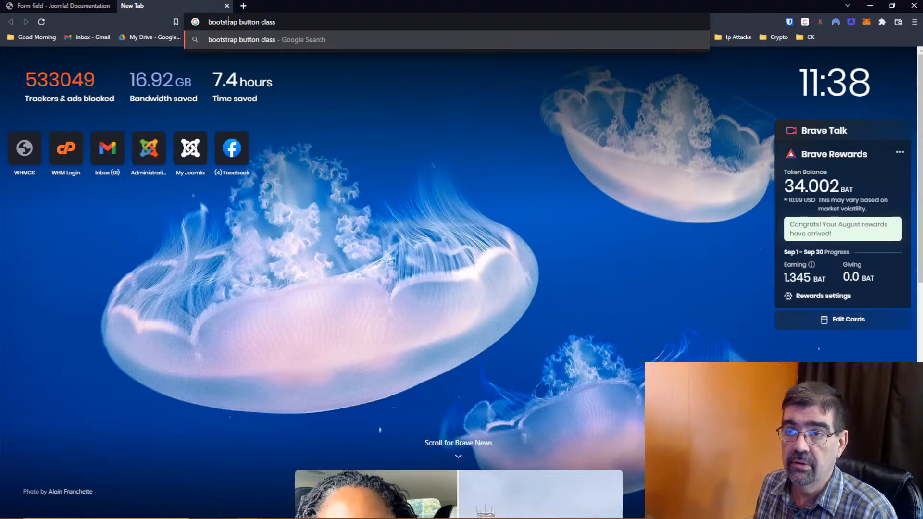
text( 5)
key(Return)
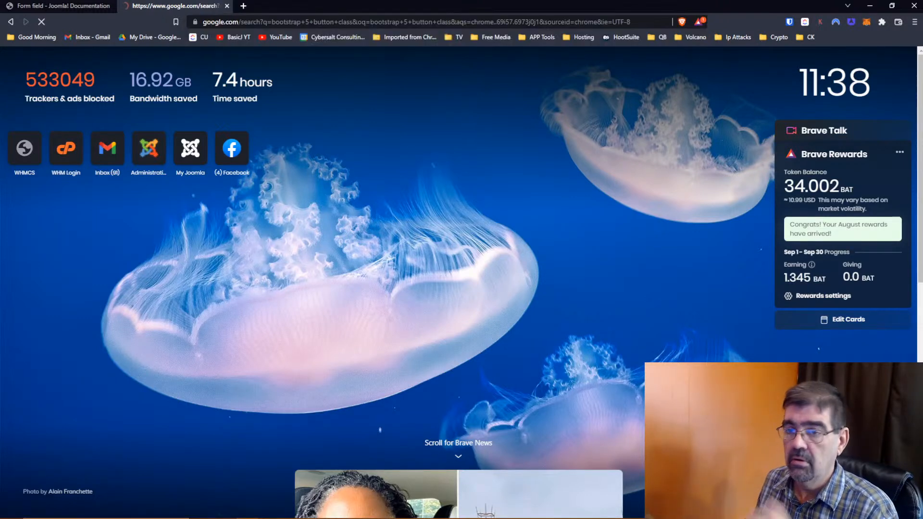
click(202, 153)
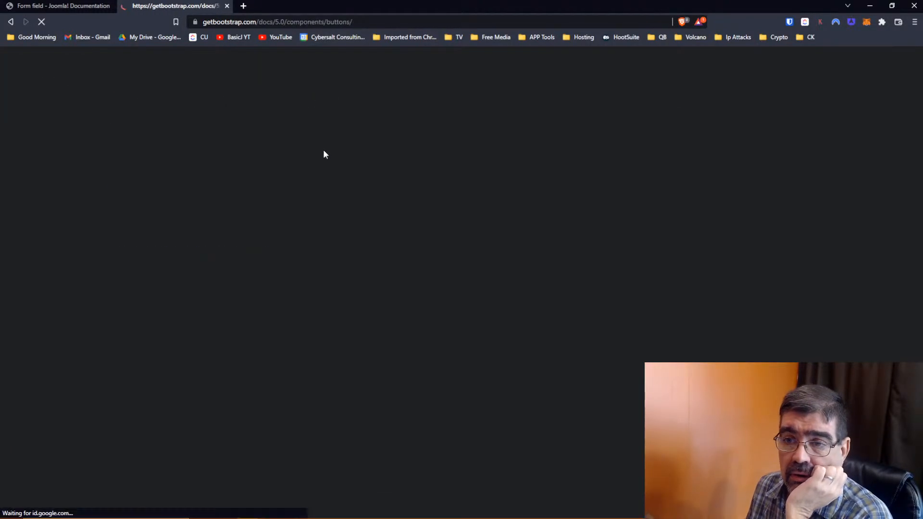
- Copy the btn btn-primary class from the Buttons page and return to the Joomla Fields list
scroll(403, 215, down, 1)
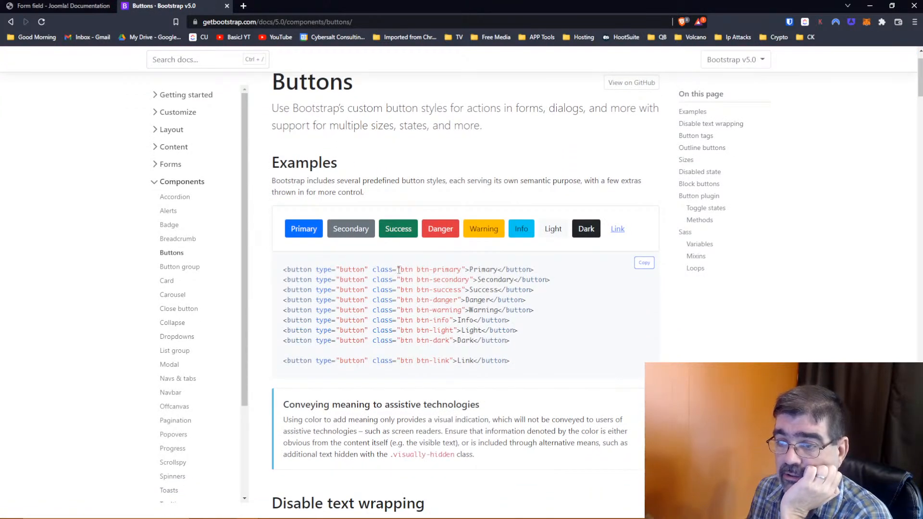
drag(399, 270, 463, 268)
key(ctrl+c)
right_click(444, 269)
click(465, 274)
click(49, 7)
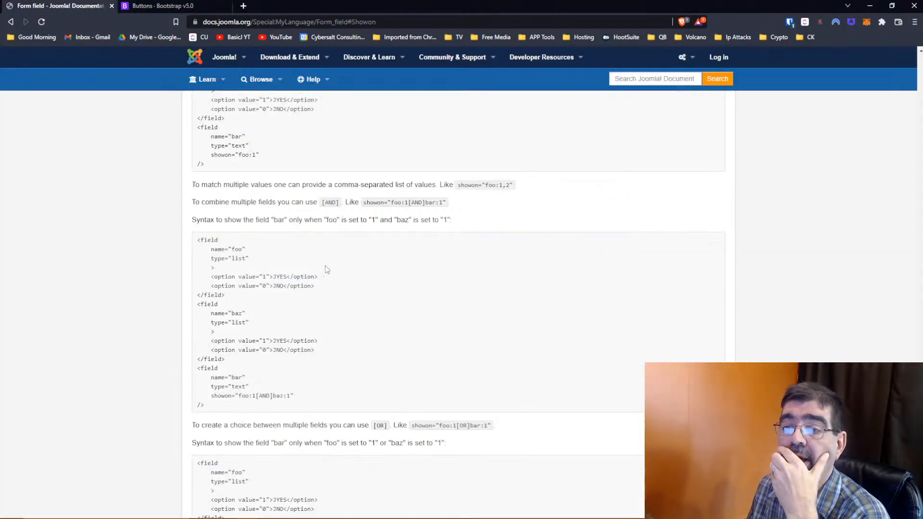
key(alt+Tab)
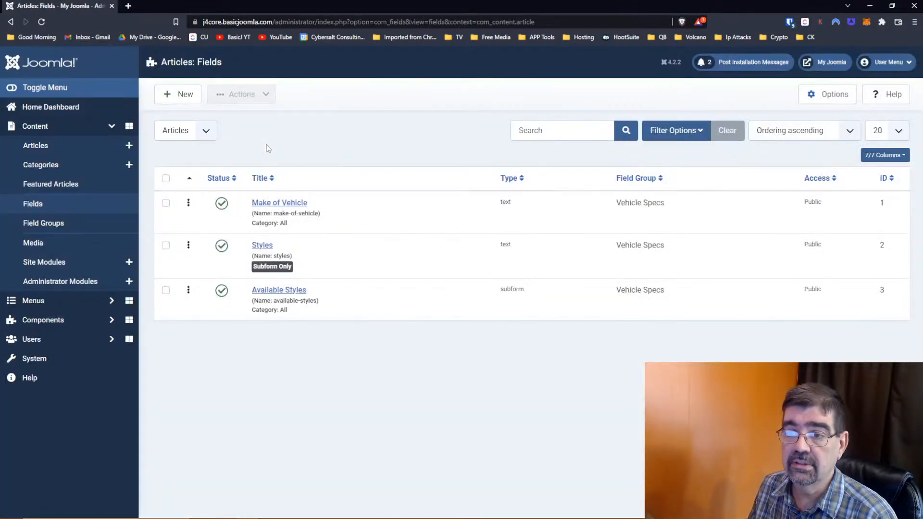
- Open the Make of Vehicle field and set its Automatic Display to After Title
click(274, 205)
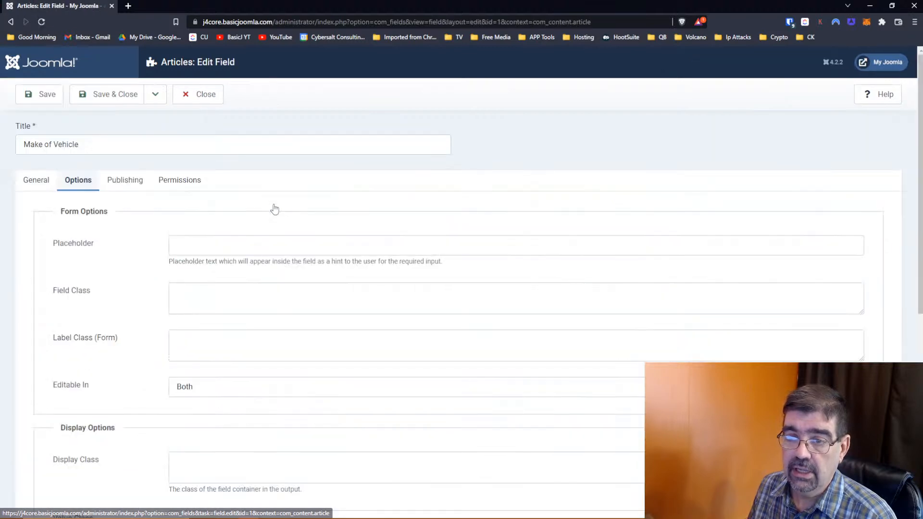
scroll(131, 246, down, 5)
scroll(130, 246, up, 6)
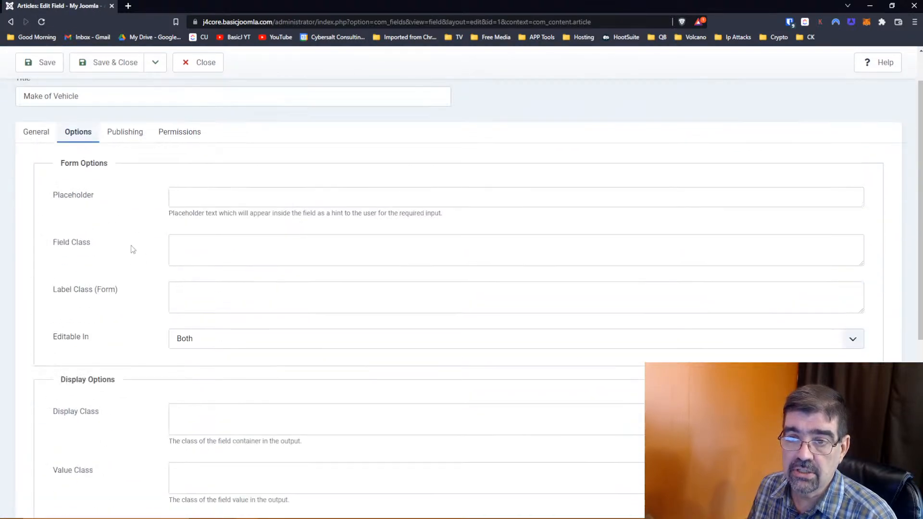
scroll(119, 222, down, 5)
click(218, 417)
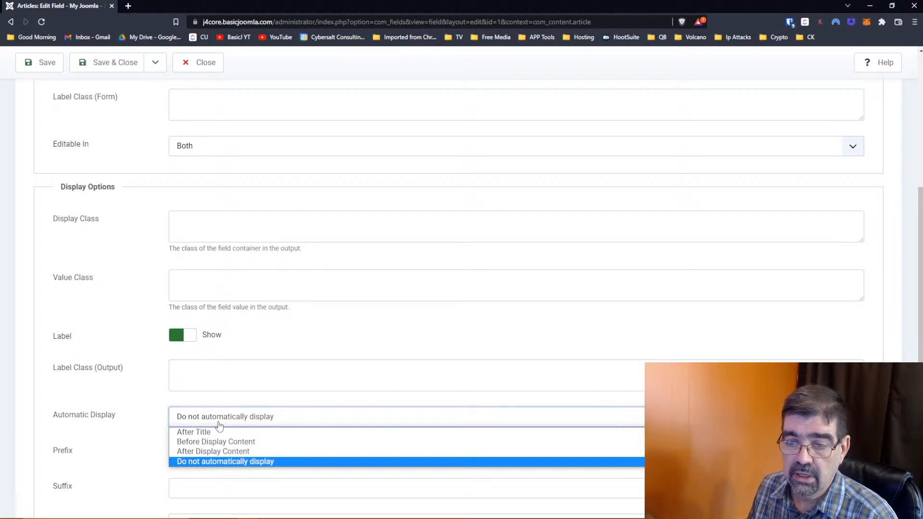
click(219, 431)
scroll(283, 333, up, 1)
scroll(285, 333, up, 3)
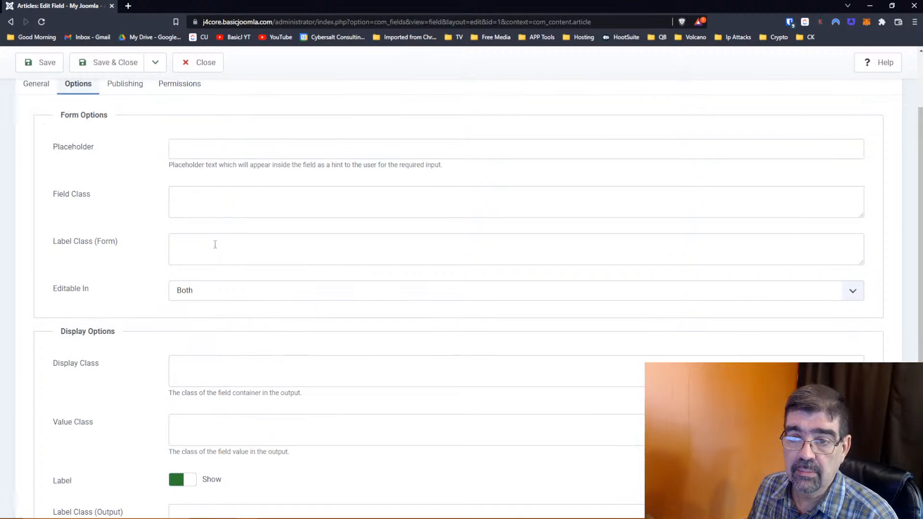
- Paste btn btn-primary as the Field Class, save the field, and open the site home page
click(211, 208)
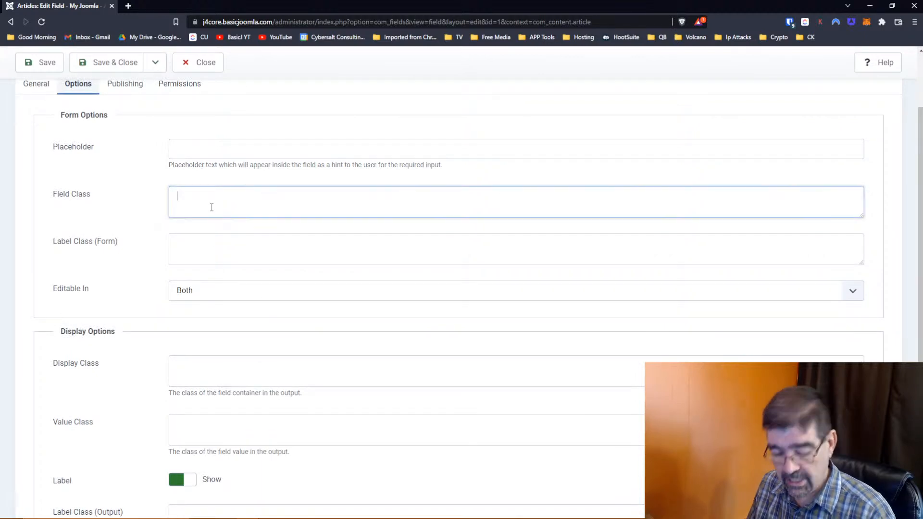
key(ctrl+v)
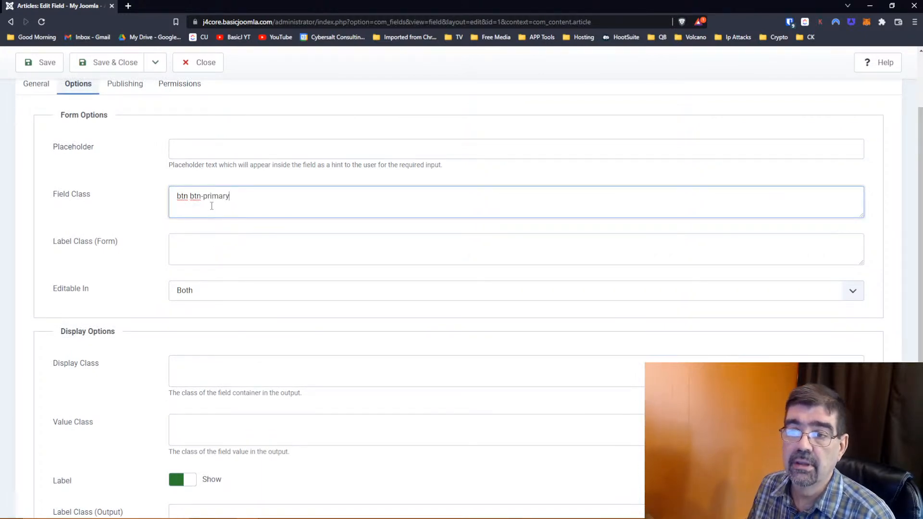
click(41, 62)
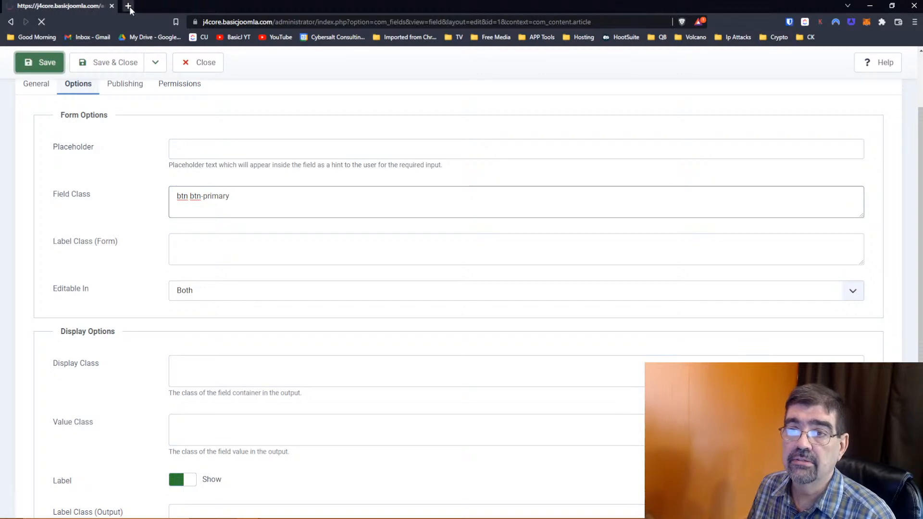
click(129, 7)
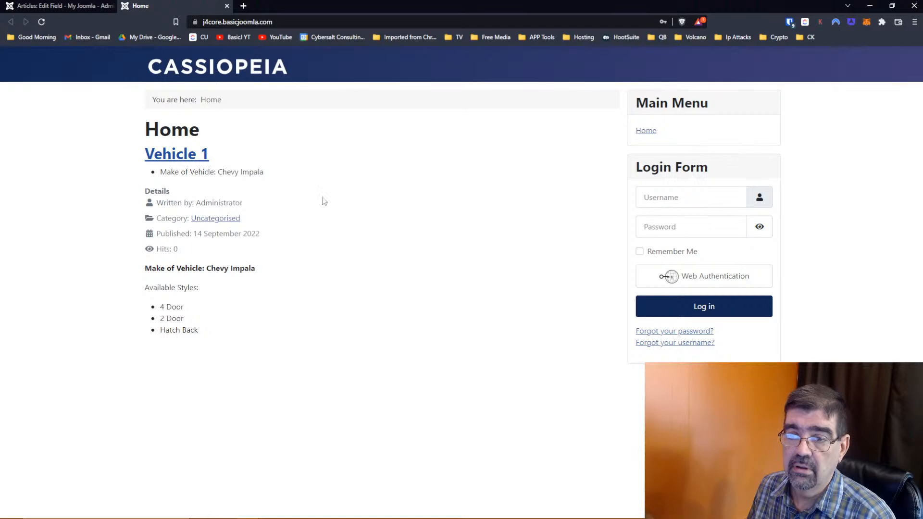
- Inspect the Make of Vehicle label's markup in DevTools, then return to the field editor
key(alt+Tab)
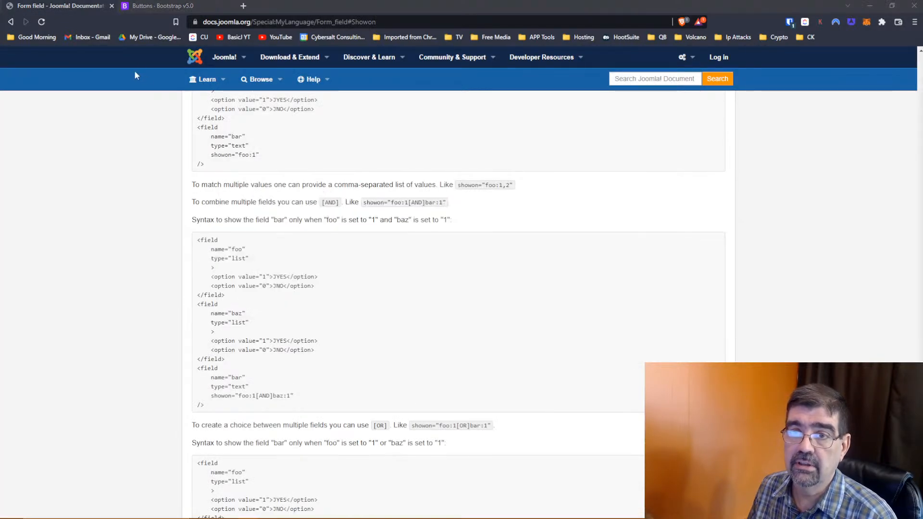
key(alt+Tab)
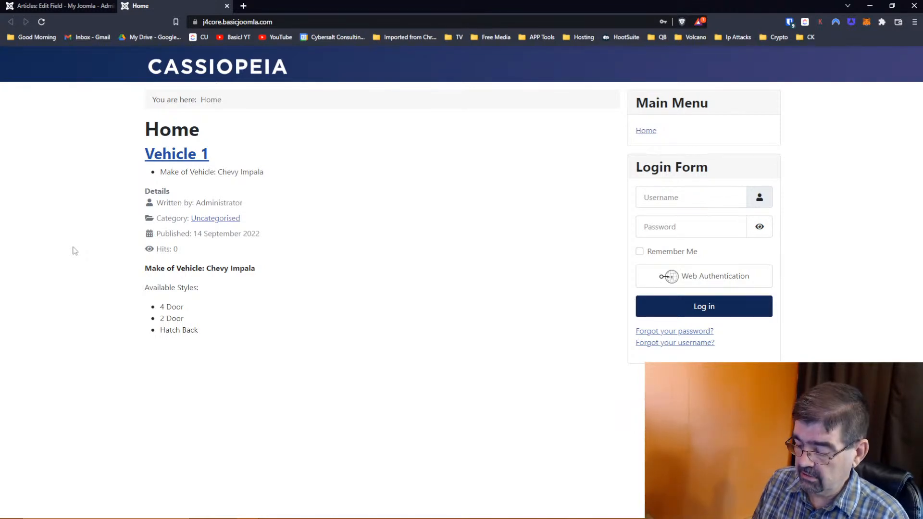
key(ctrl+shift+i)
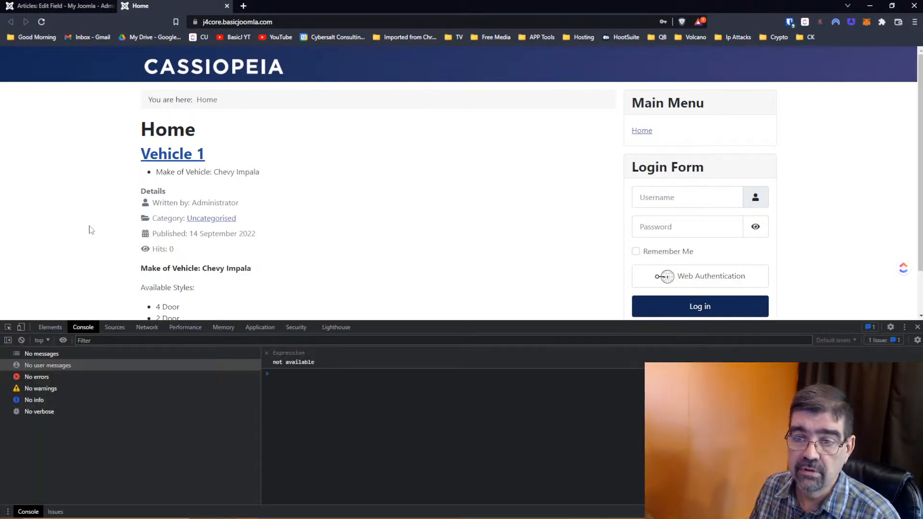
scroll(88, 228, down, 1)
click(7, 327)
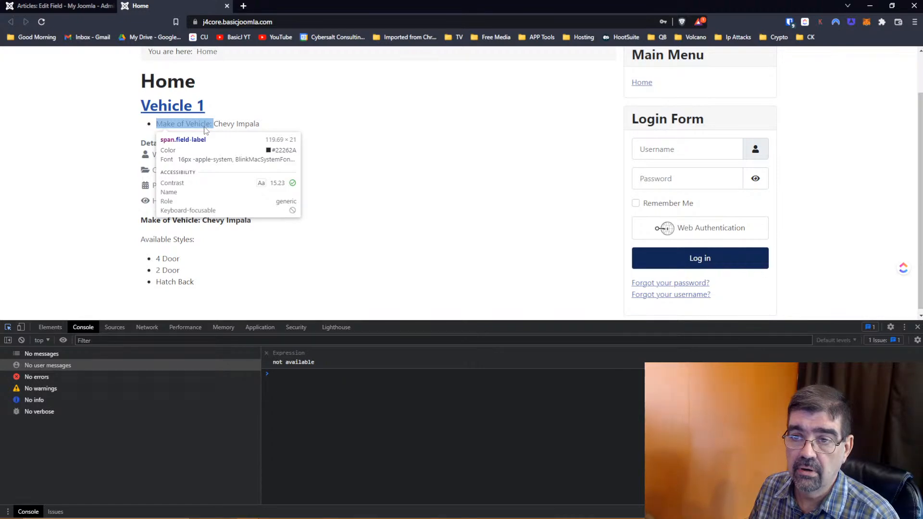
click(205, 131)
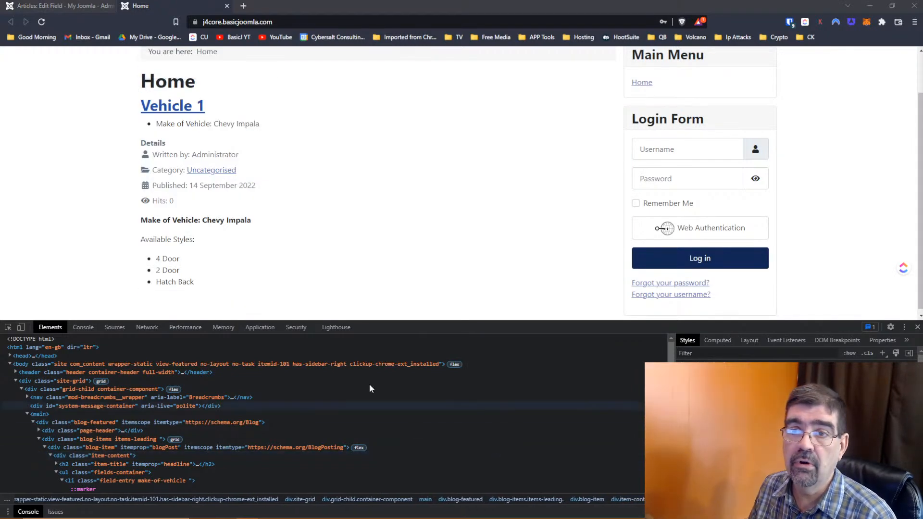
click(52, 5)
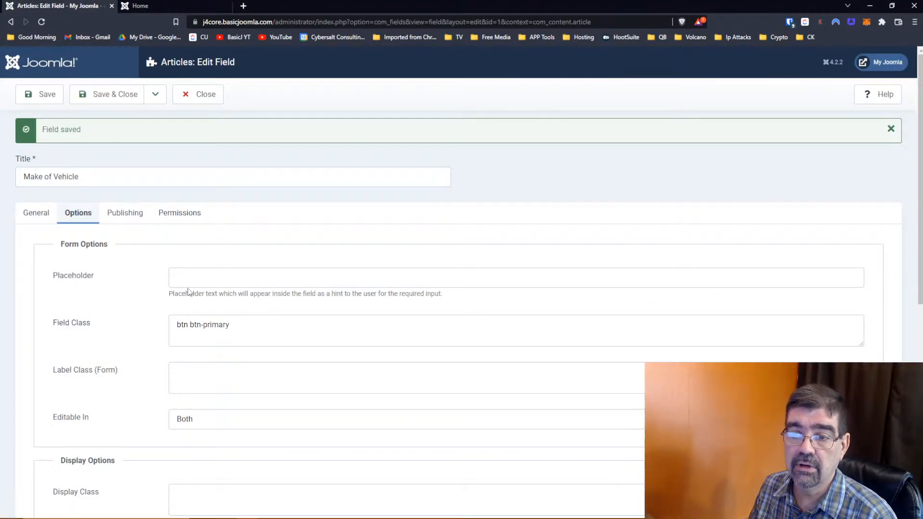
- Adjust and re-save the Field Class, reload the home page, and close the blank help popup
click(252, 324)
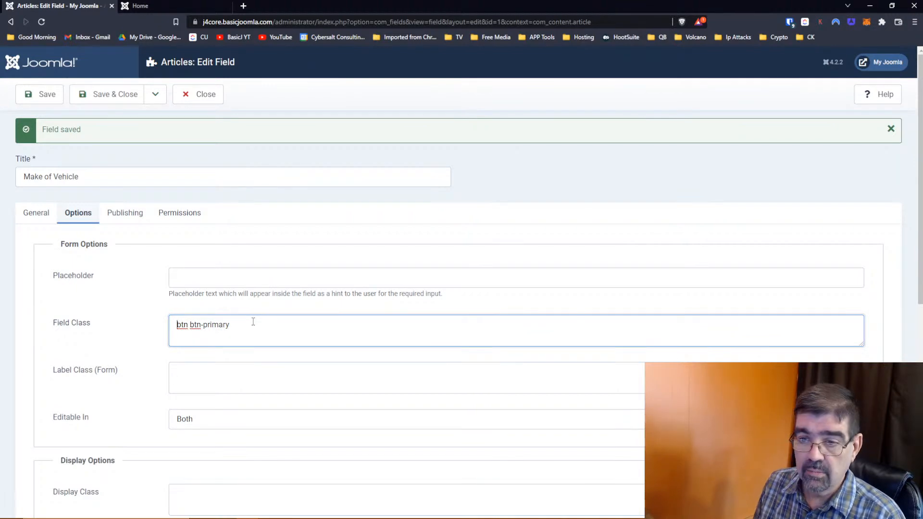
key(Home)
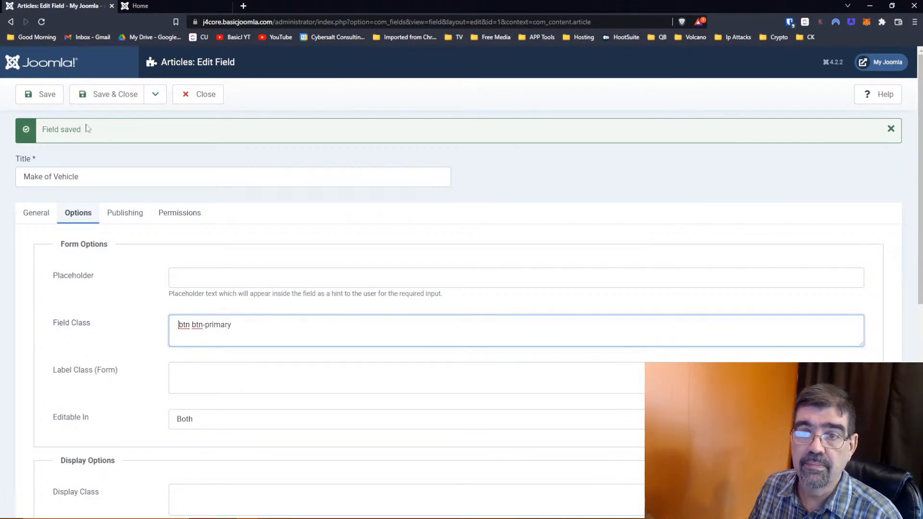
click(47, 96)
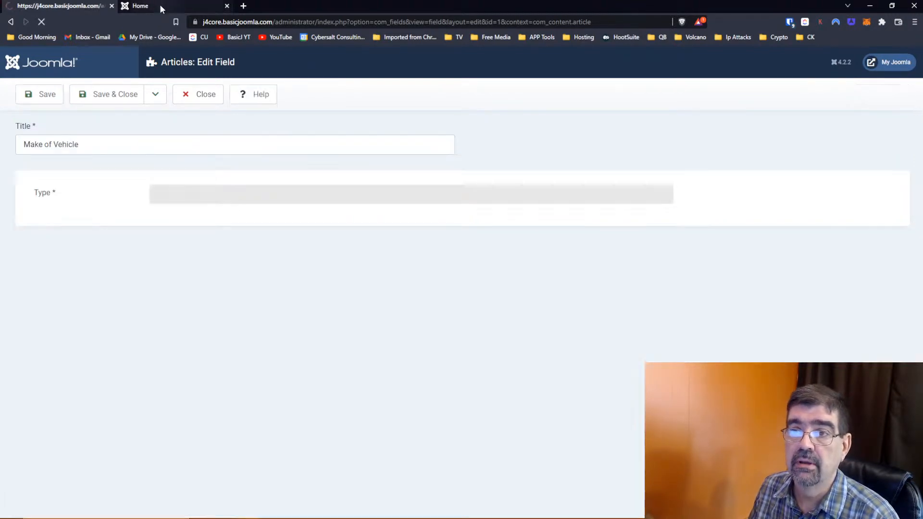
click(159, 5)
click(42, 22)
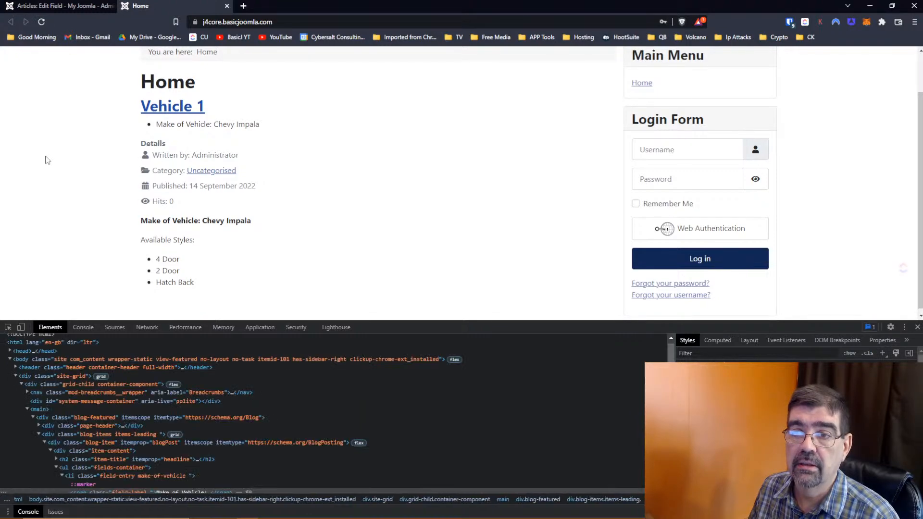
click(35, 3)
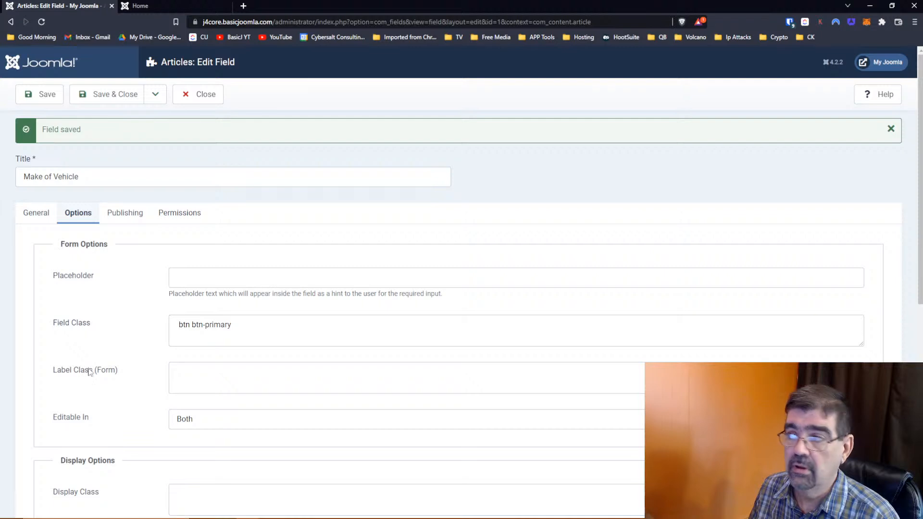
click(878, 94)
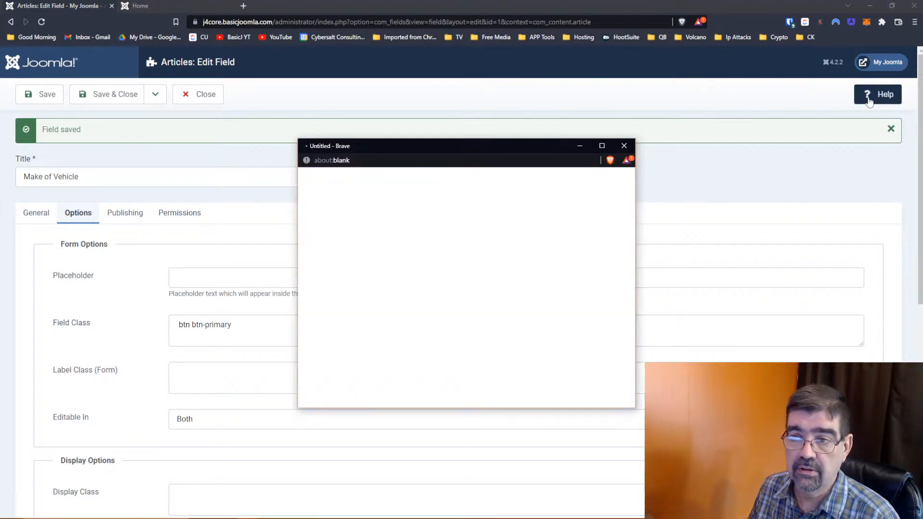
click(624, 146)
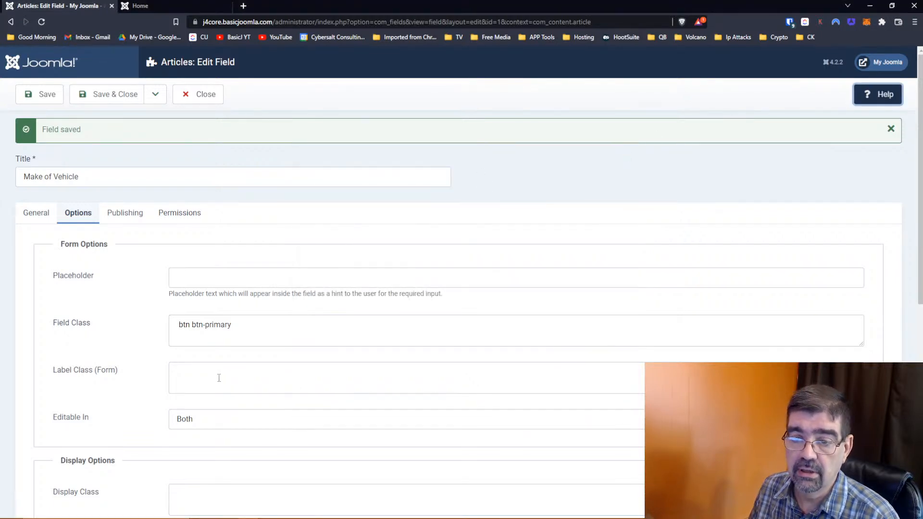
- Paste btn btn-primary into Label Class (Form), save, and reload the home page to check
click(219, 378)
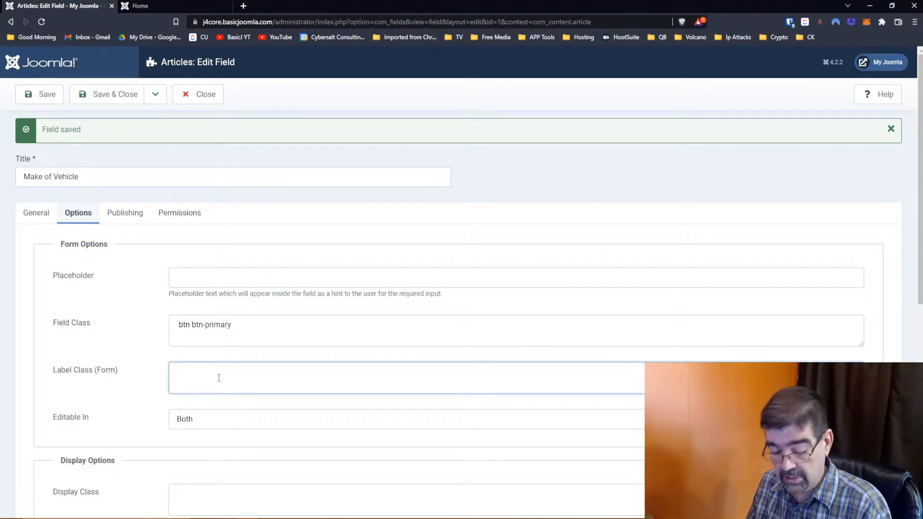
text(btn btn-primary)
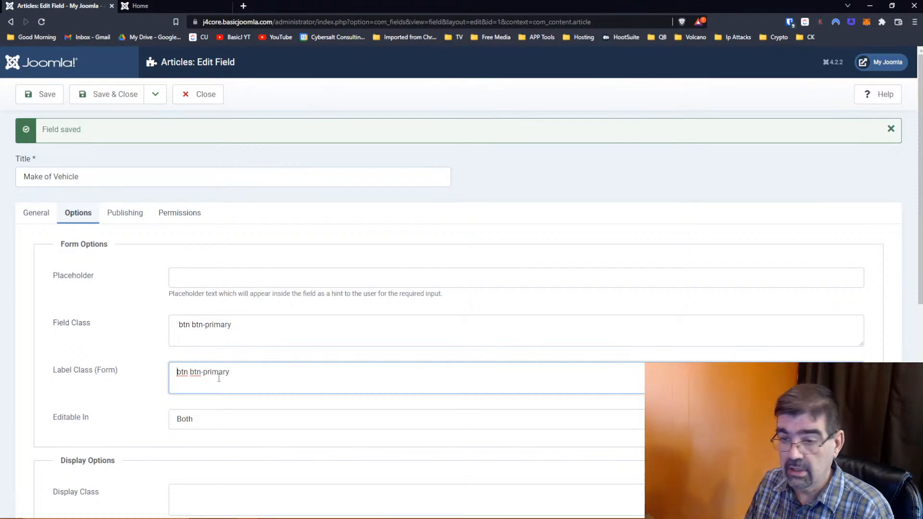
click(47, 96)
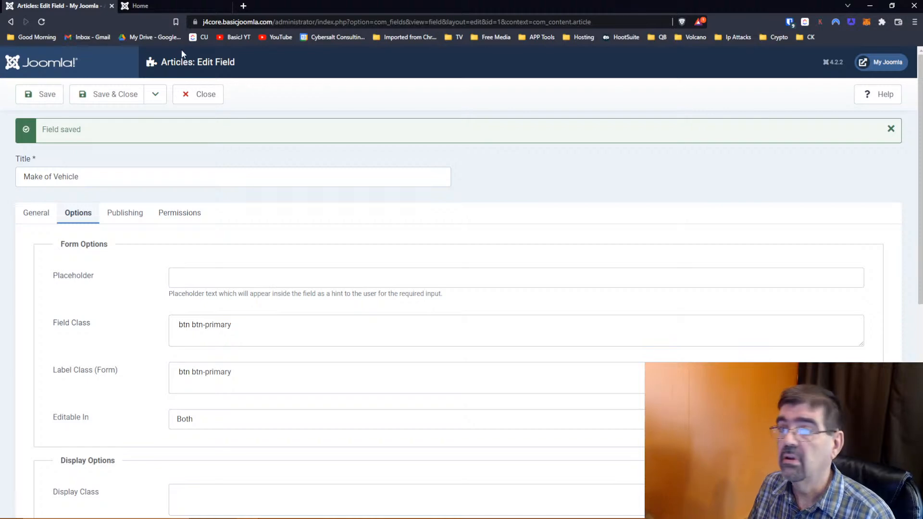
click(157, 10)
click(42, 21)
click(43, 6)
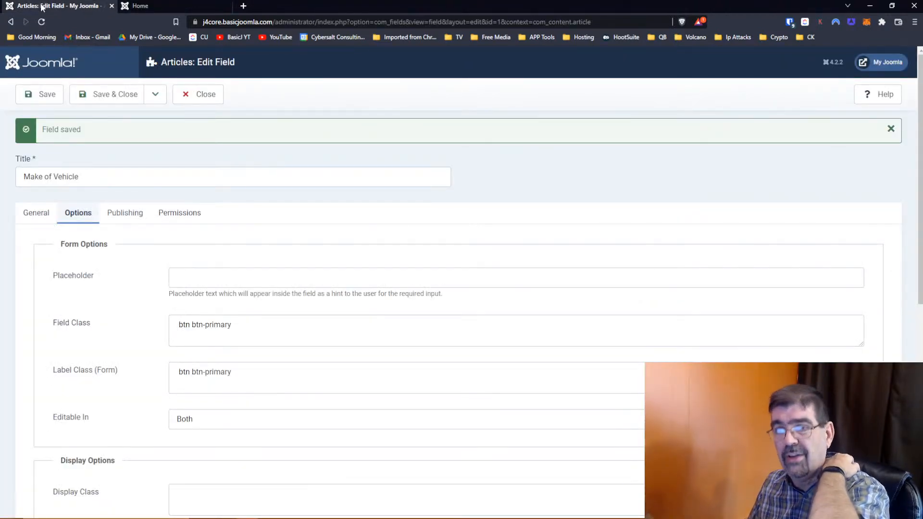
- Switch the Bootstrap docs to version 5.1 and search 'button' to reach the Buttons page
key(alt+Tab)
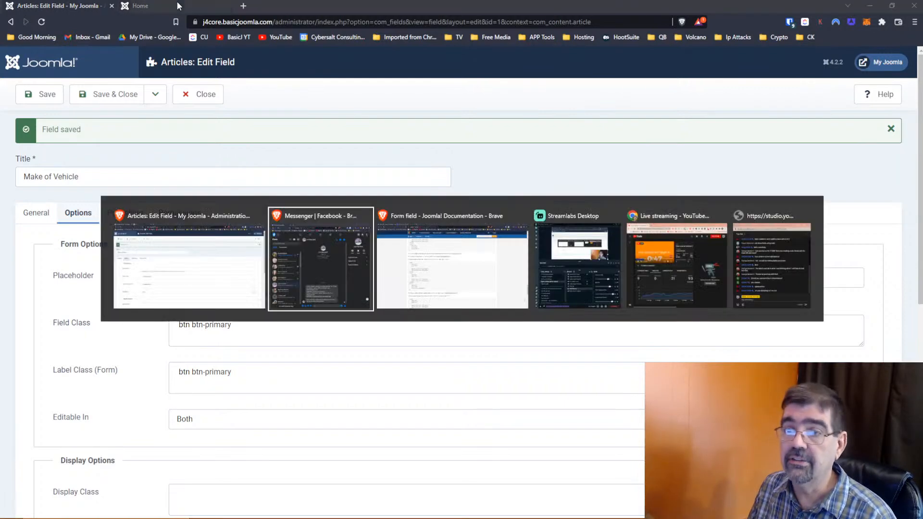
key(alt+Tab)
click(177, 6)
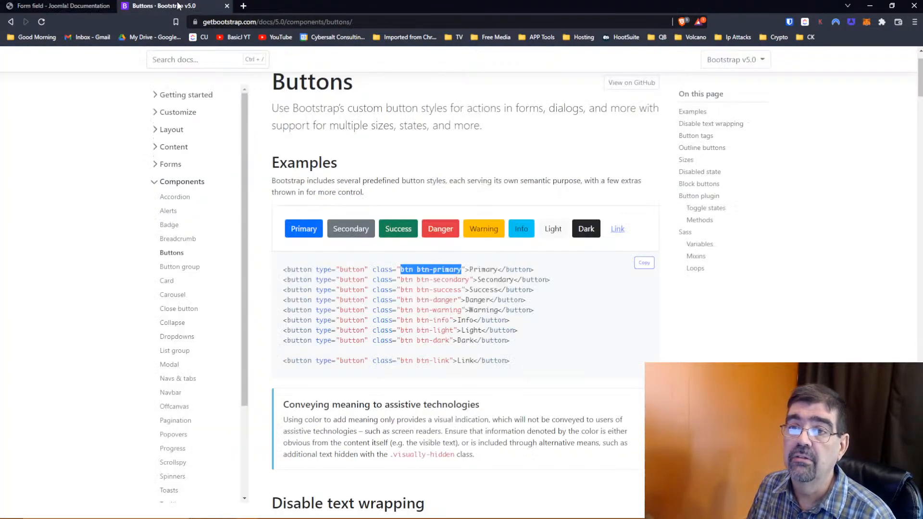
scroll(465, 150, up, 2)
click(761, 91)
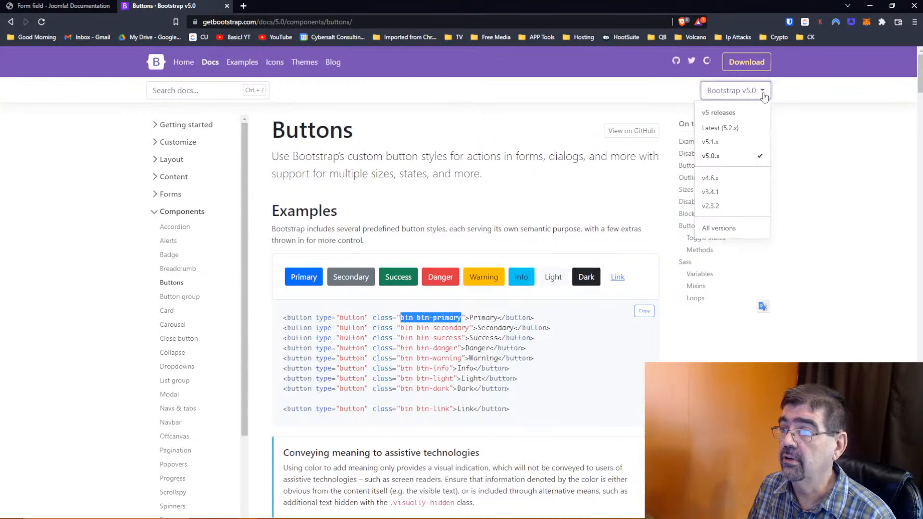
click(710, 142)
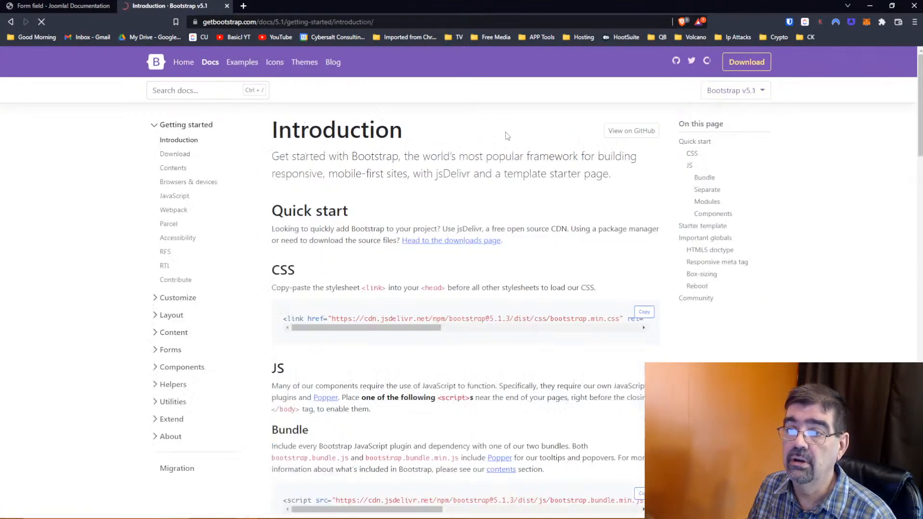
click(170, 90)
text(buttons)
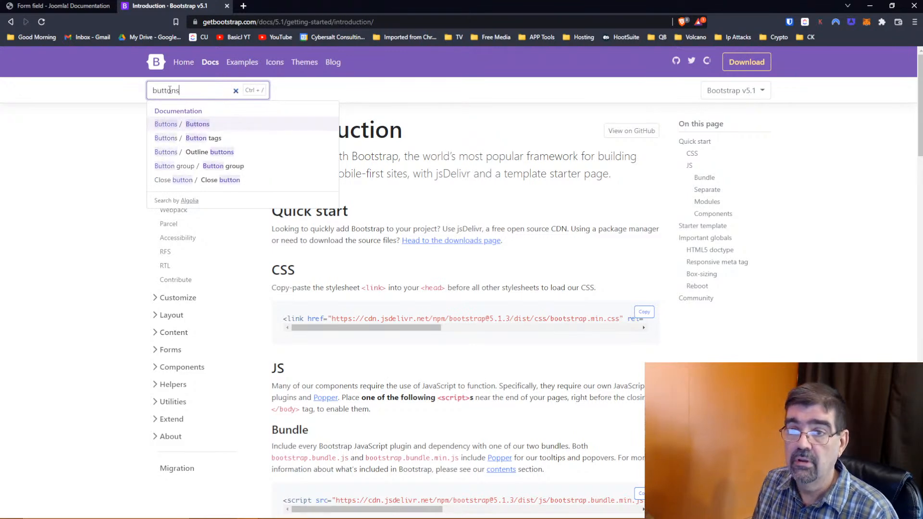
key(Return)
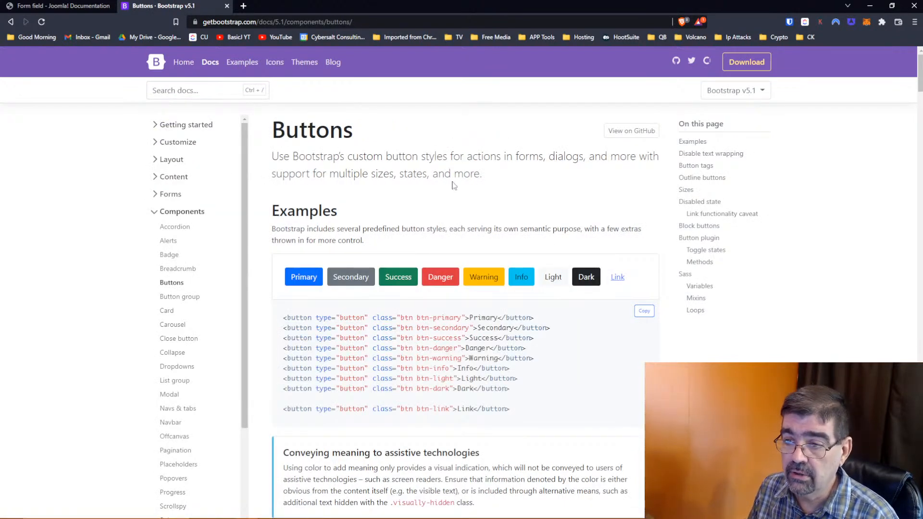
- Copy alert alert-primary from the Alerts page example code and switch back to Joomla
scroll(401, 301, down, 4)
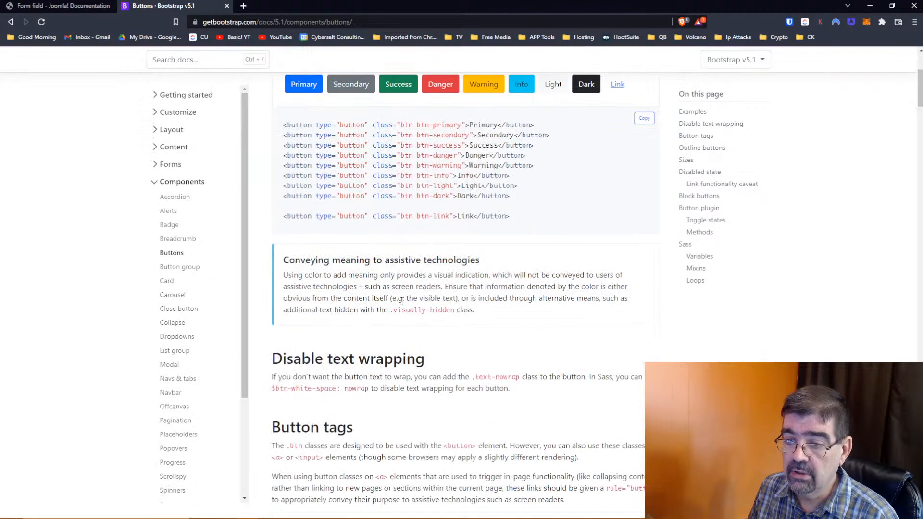
scroll(401, 301, up, 4)
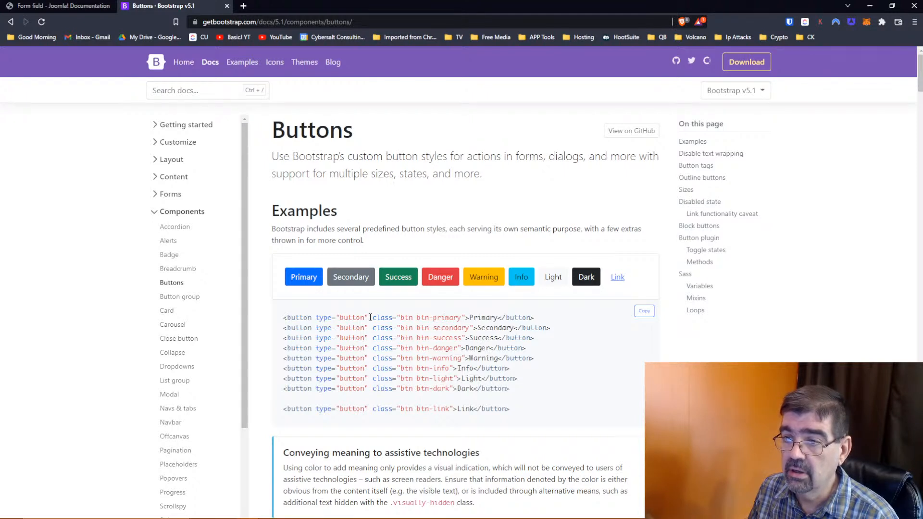
scroll(370, 317, down, 1)
click(170, 211)
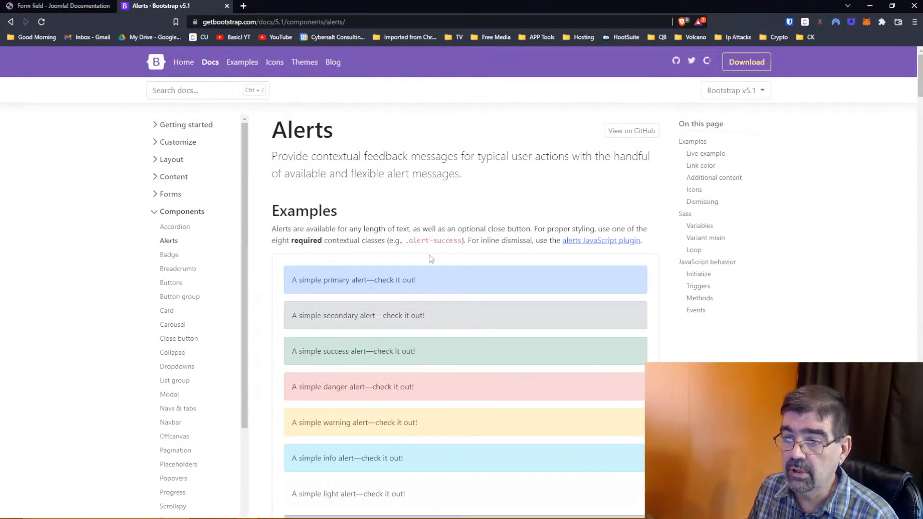
scroll(494, 279, down, 7)
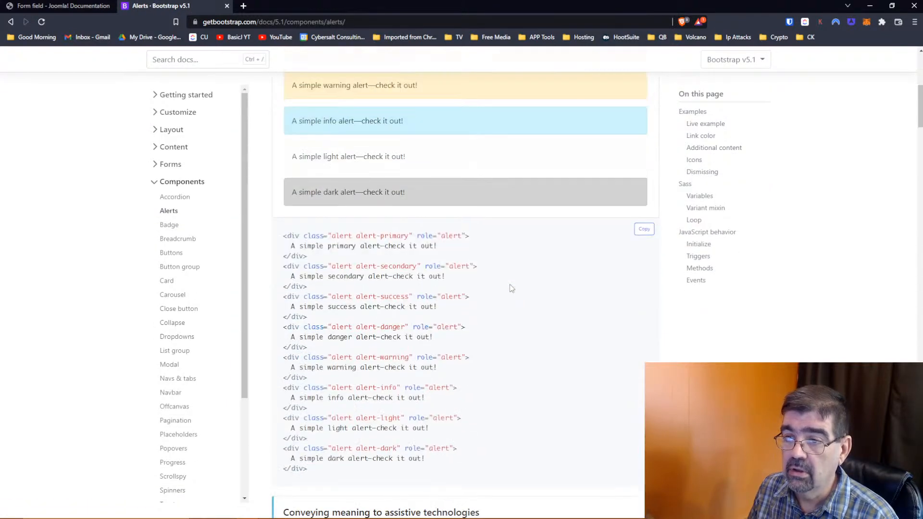
drag(333, 236, 411, 236)
right_click(390, 236)
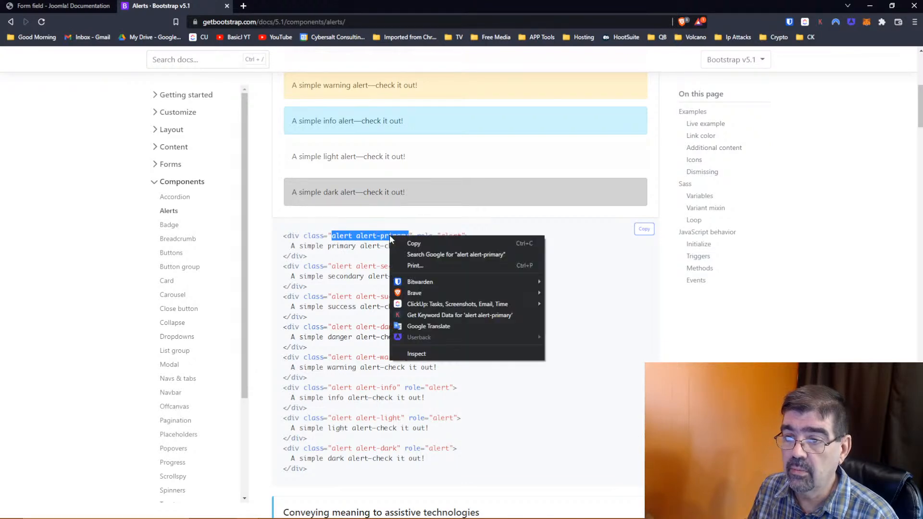
click(423, 243)
key(alt+Tab)
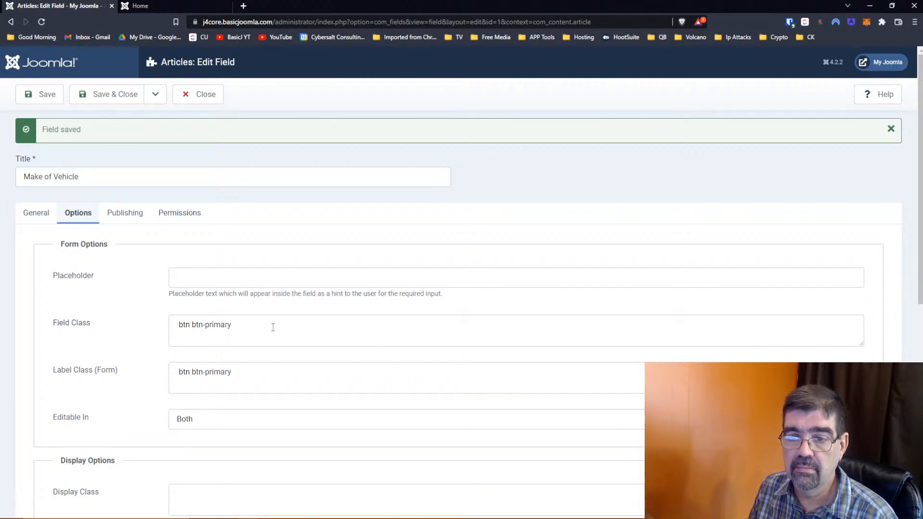
- Replace Field Class and Label Class (Form) with alert alert-primary, save, and reload the home page
drag(272, 327, 118, 330)
key(ctrl+v)
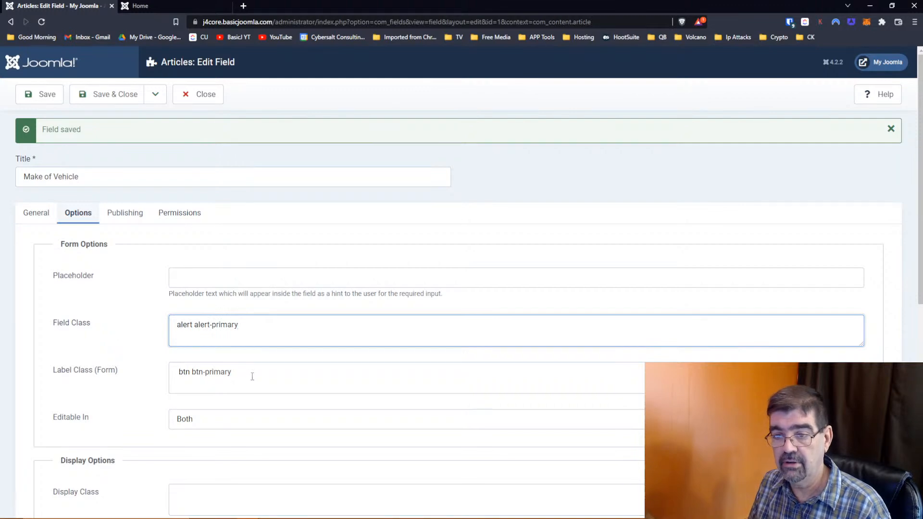
drag(250, 378, 114, 374)
key(ctrl+v)
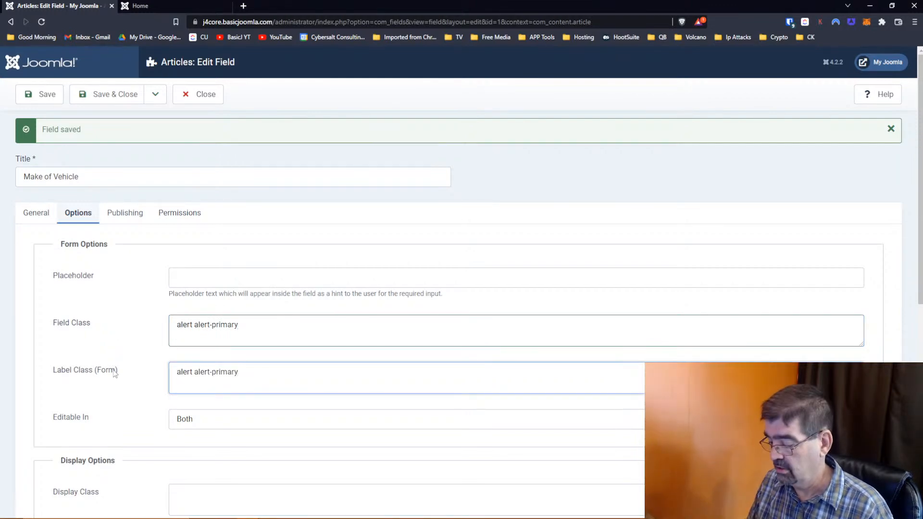
click(46, 94)
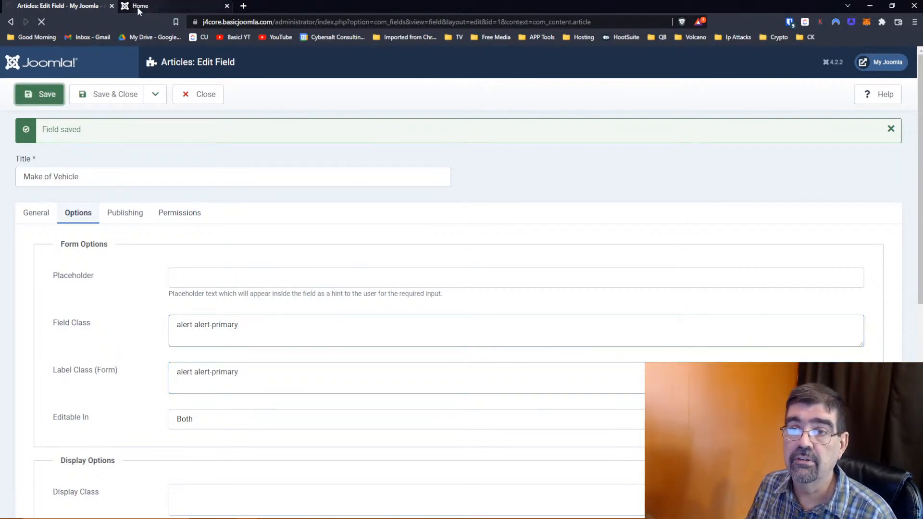
click(146, 6)
click(45, 23)
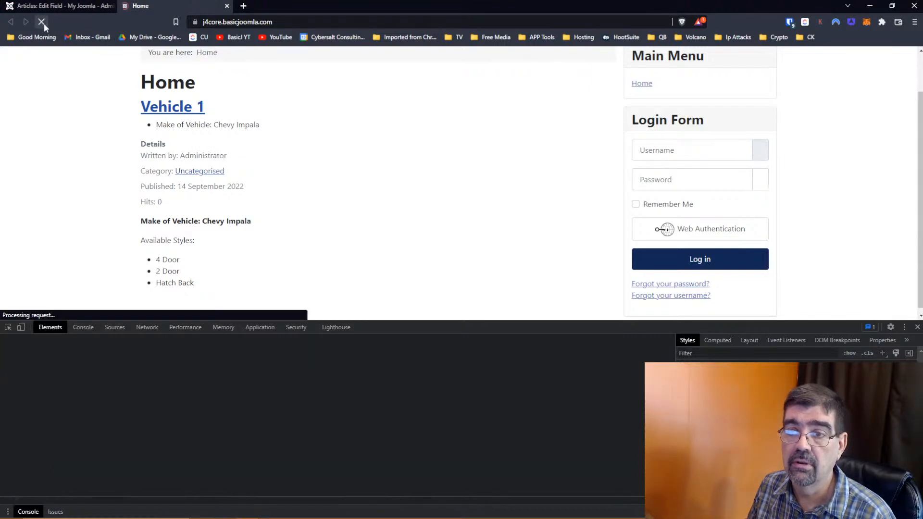
- Back in the field editor, review the Field Class and form Label Class values
click(62, 6)
click(177, 324)
click(177, 371)
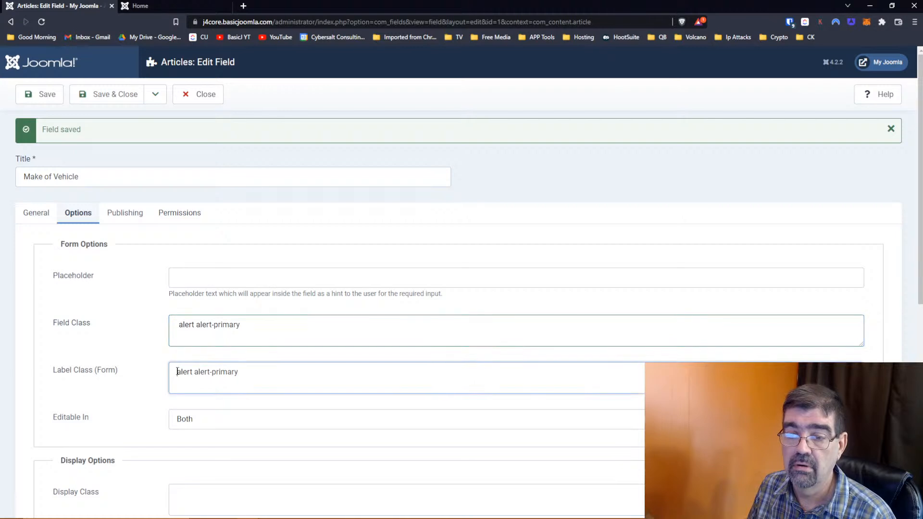
scroll(286, 269, down, 2)
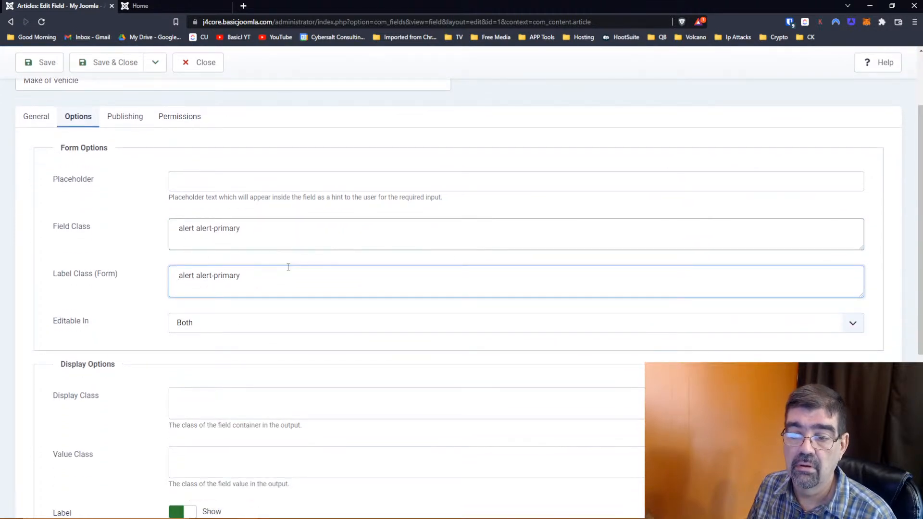
scroll(288, 266, down, 2)
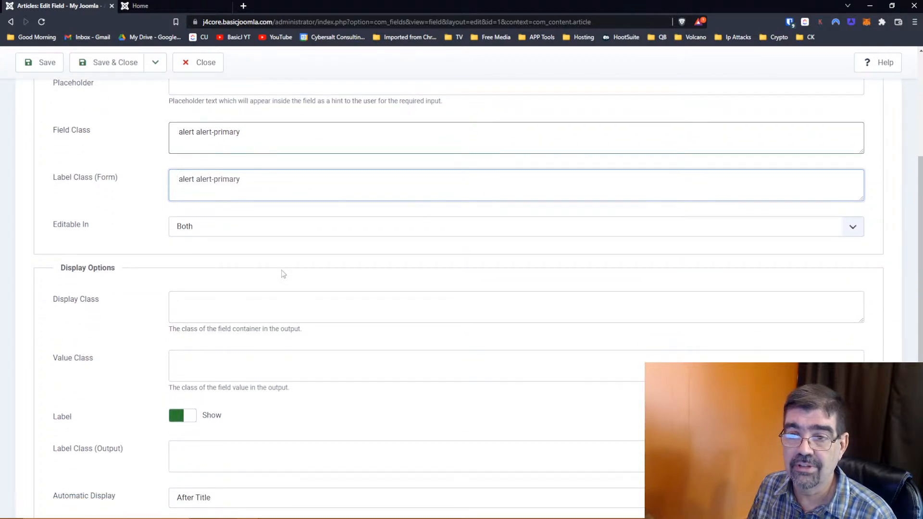
- Re-save the field, then paste alert alert-primary into the empty Display Class
click(39, 63)
click(160, 5)
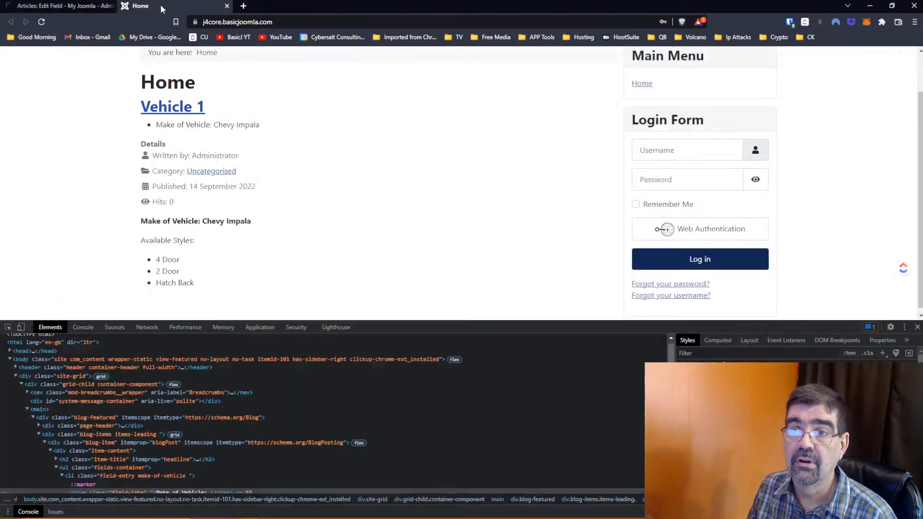
click(43, 7)
scroll(287, 286, down, 2)
click(242, 398)
key(ctrl+v)
- Paste alert alert-primary into Value Class and Label Class (Output), save, and reload the home page
scroll(249, 403, down, 1)
click(252, 411)
key(ctrl+v)
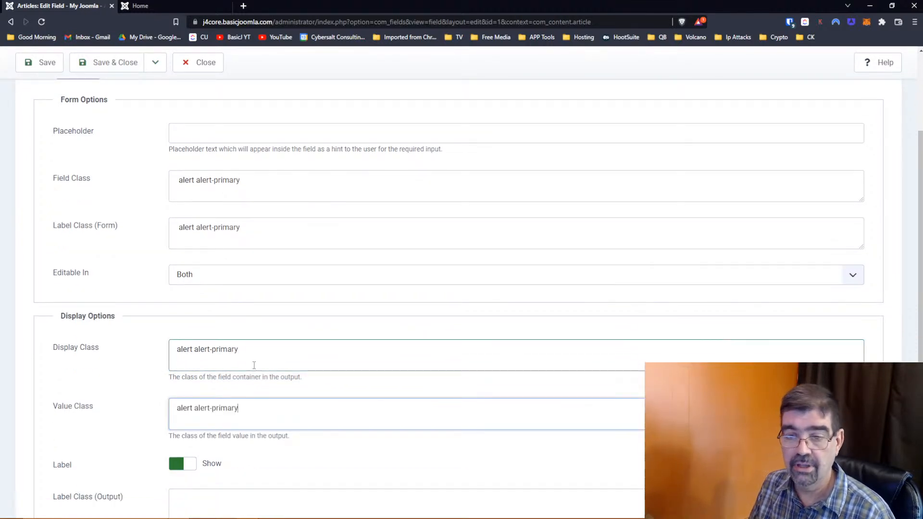
scroll(254, 365, down, 2)
click(241, 403)
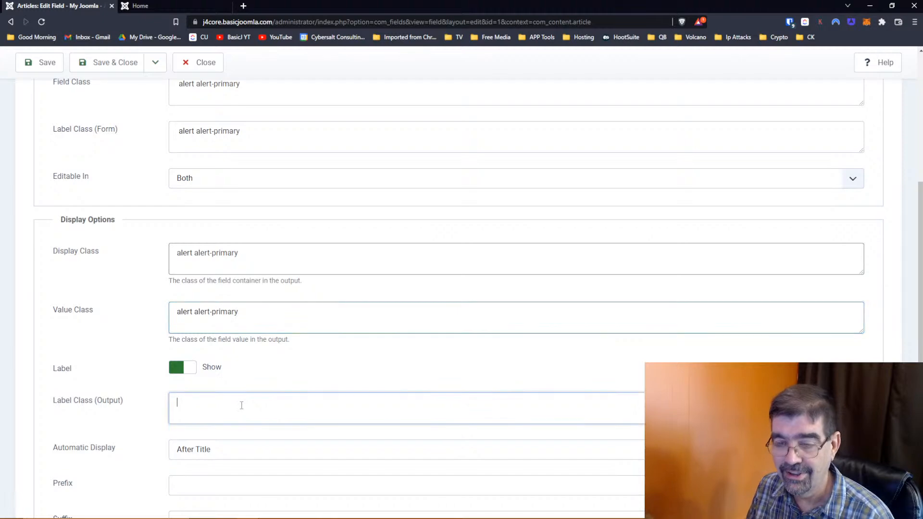
key(ctrl+v)
click(40, 63)
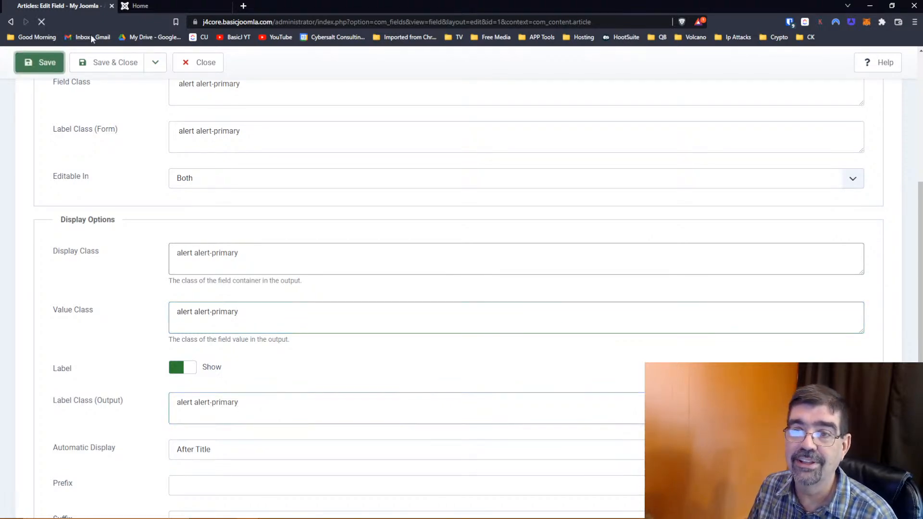
click(140, 6)
click(41, 21)
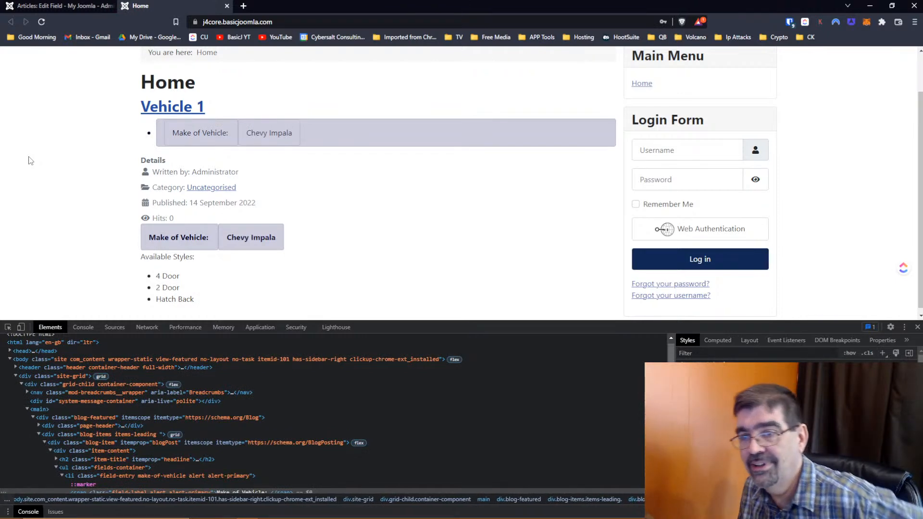
- Clear the Field Class and Label Class (Form), save, and reload the home page to compare
click(55, 8)
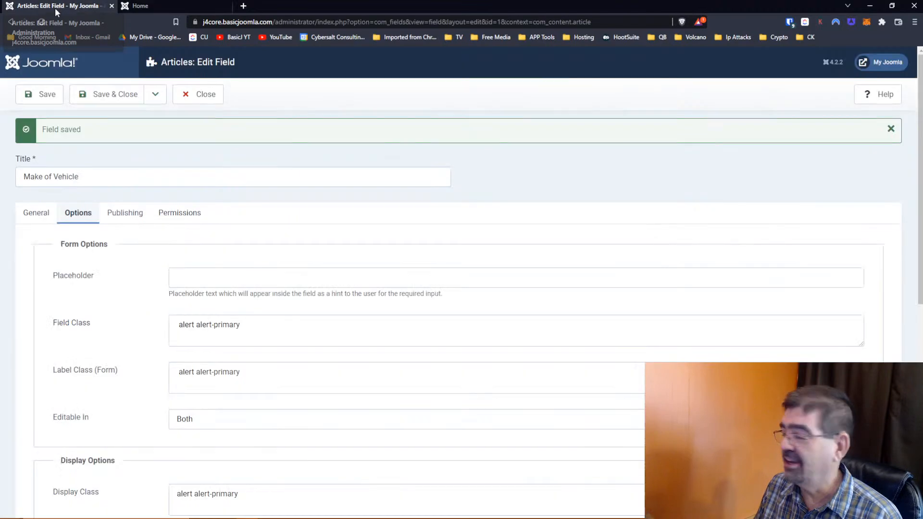
scroll(319, 255, down, 5)
scroll(332, 259, down, 2)
scroll(329, 264, up, 7)
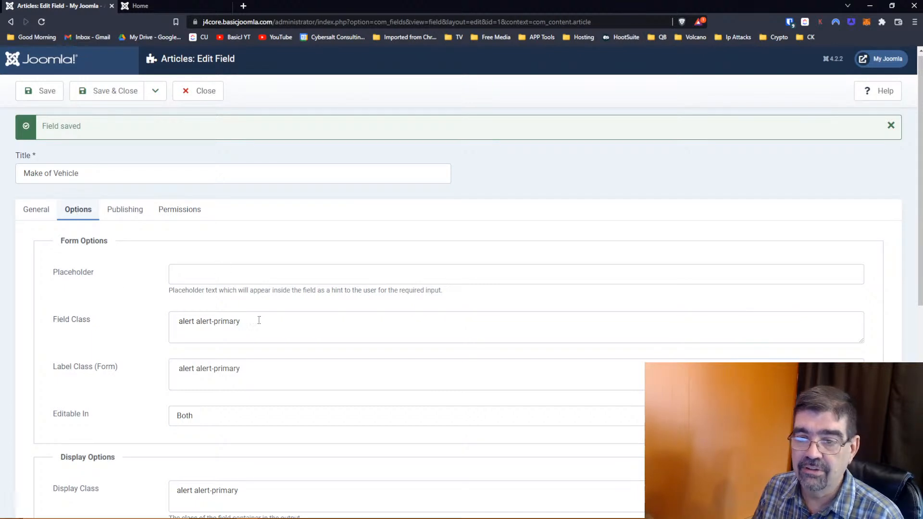
drag(266, 321, 123, 327)
key(BackSpace)
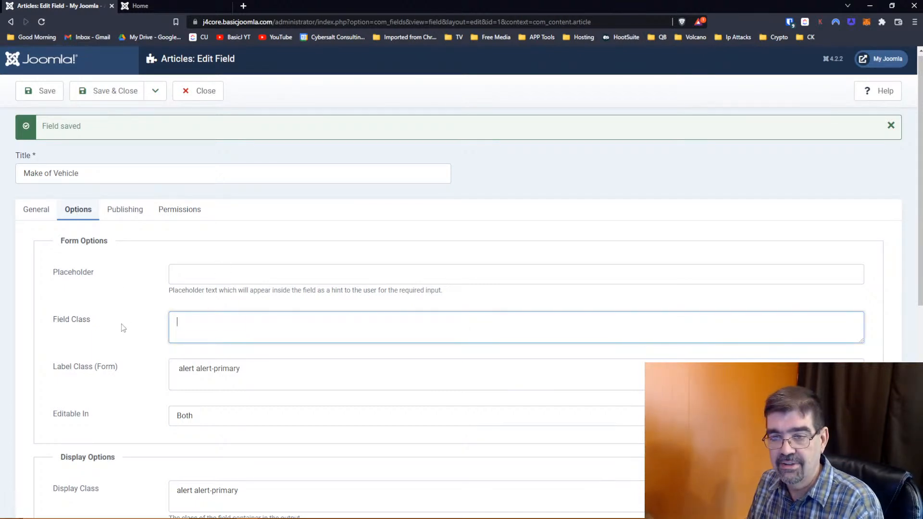
drag(248, 378, 127, 366)
key(BackSpace)
click(41, 90)
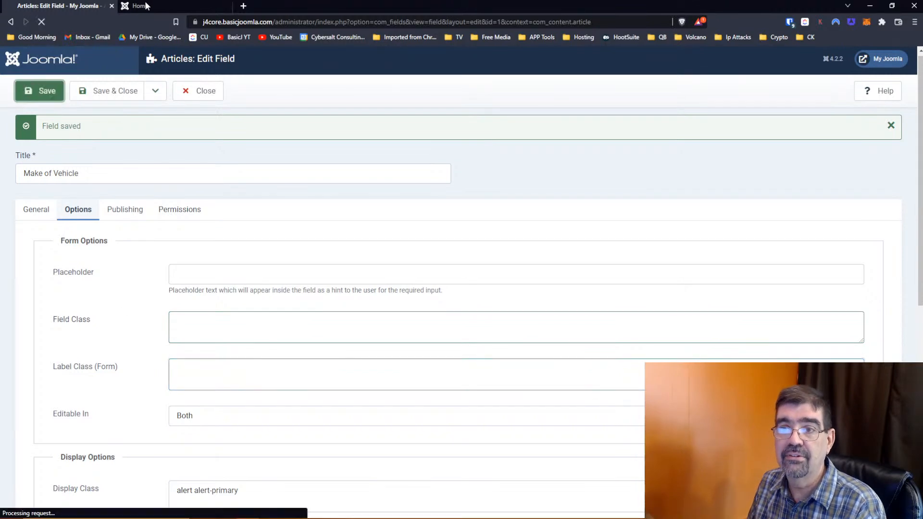
click(145, 6)
click(42, 21)
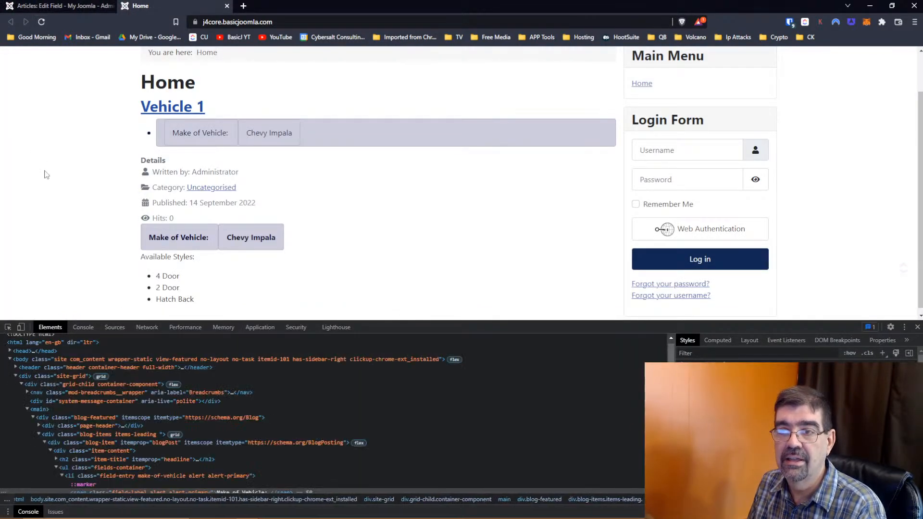
- Clear the Display Class, save, and reload the home page to see the change
click(53, 6)
scroll(397, 231, down, 8)
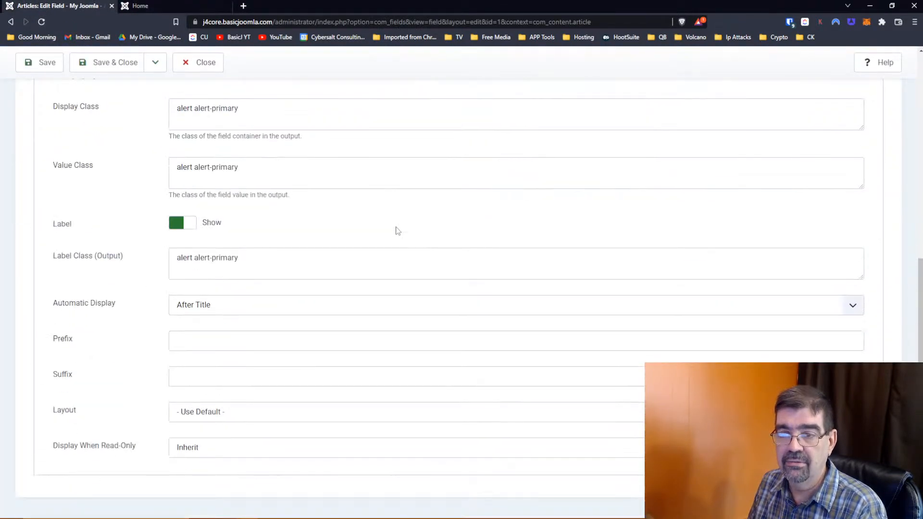
scroll(354, 233, up, 2)
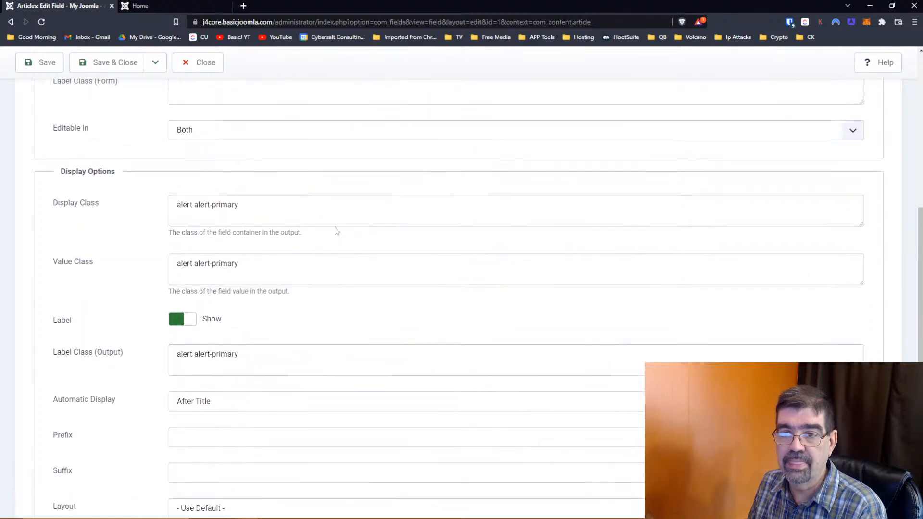
drag(276, 203, 124, 206)
key(BackSpace)
click(47, 62)
click(137, 7)
click(39, 23)
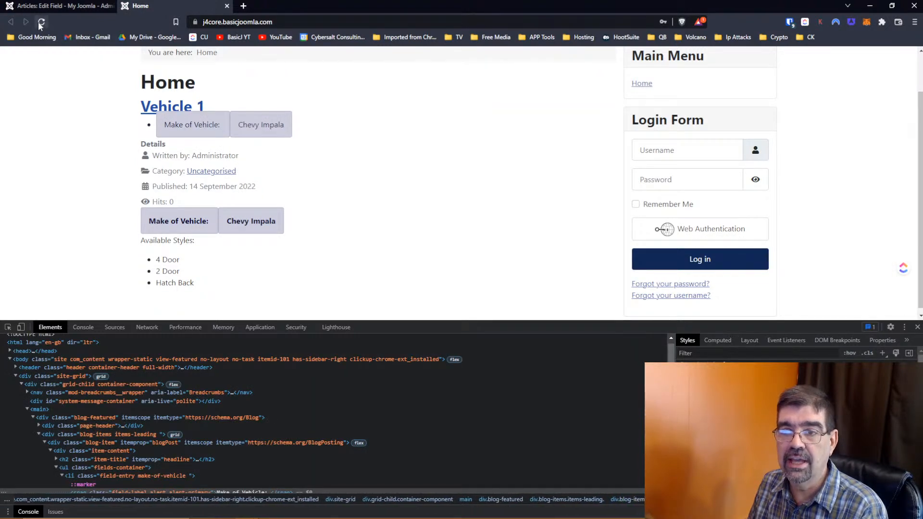
click(47, 9)
scroll(190, 262, down, 2)
- Change the Make of Vehicle Value Class from alert alert-primary to alert alert-secondary and save
scroll(191, 261, down, 3)
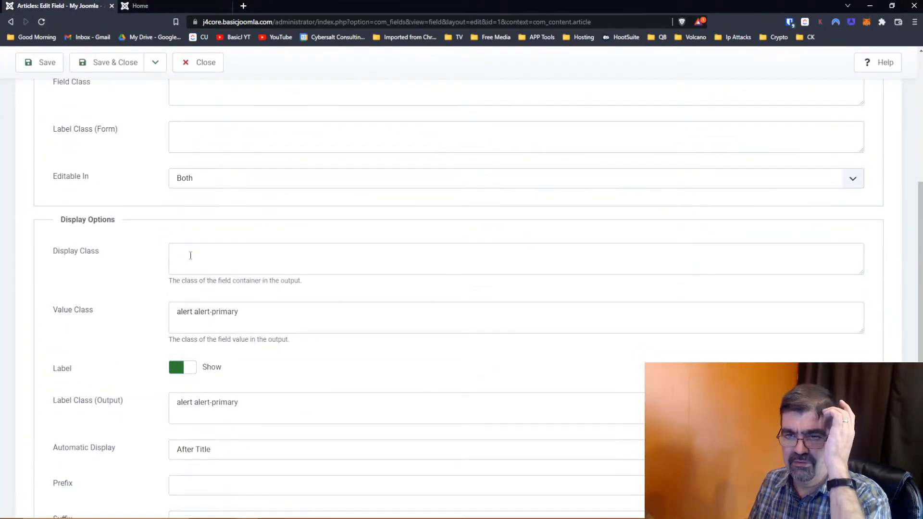
scroll(192, 255, down, 2)
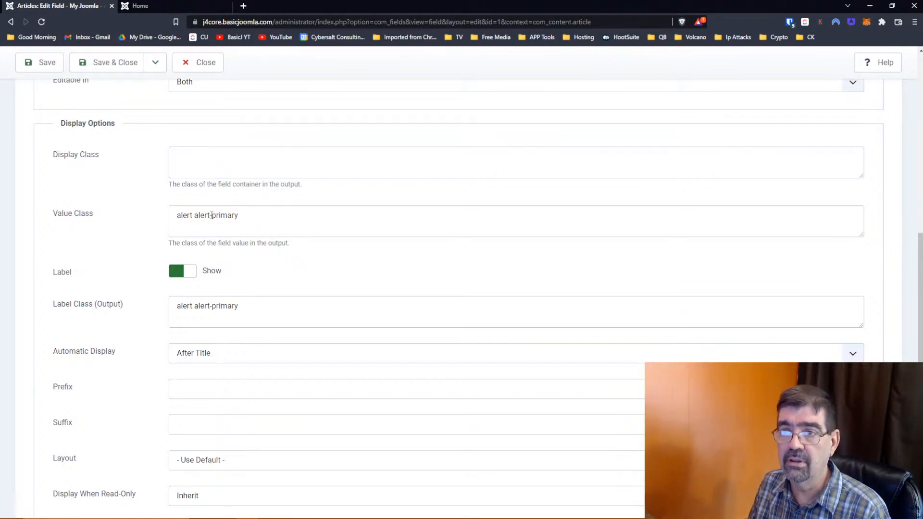
key(alt+Tab)
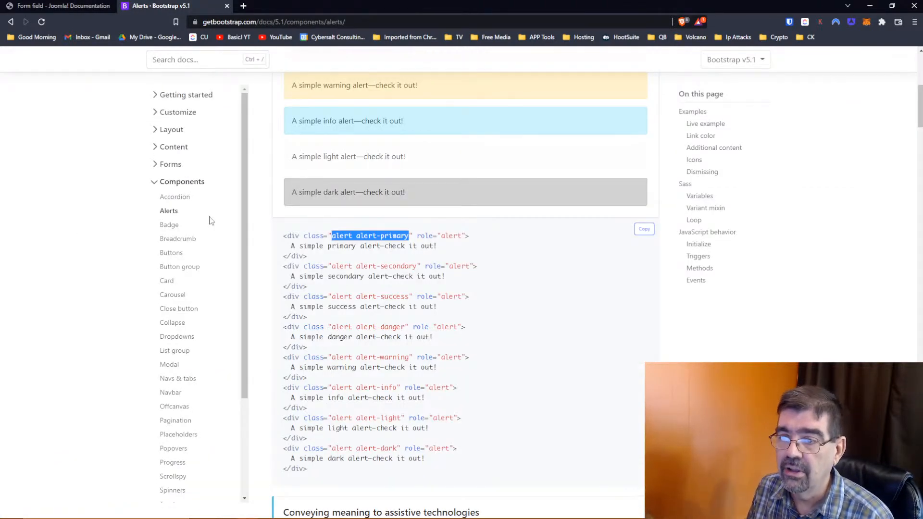
key(alt+Tab)
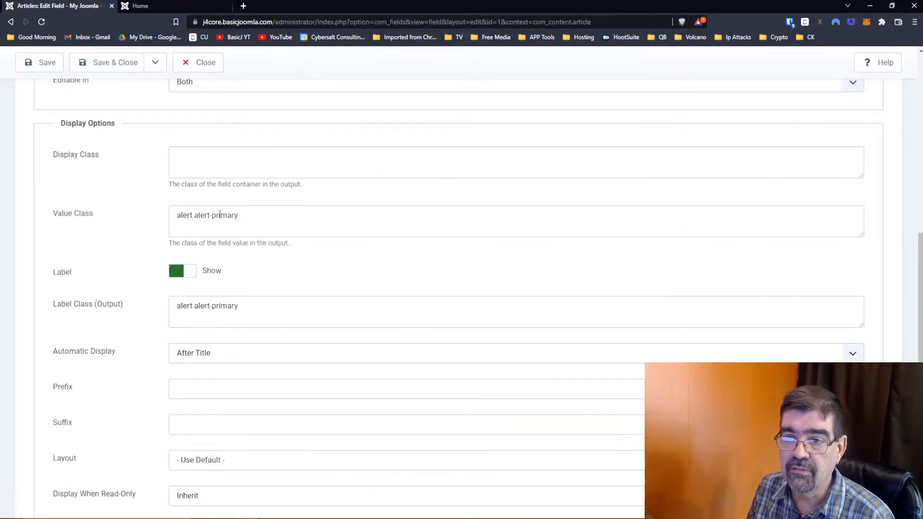
drag(212, 215, 244, 213)
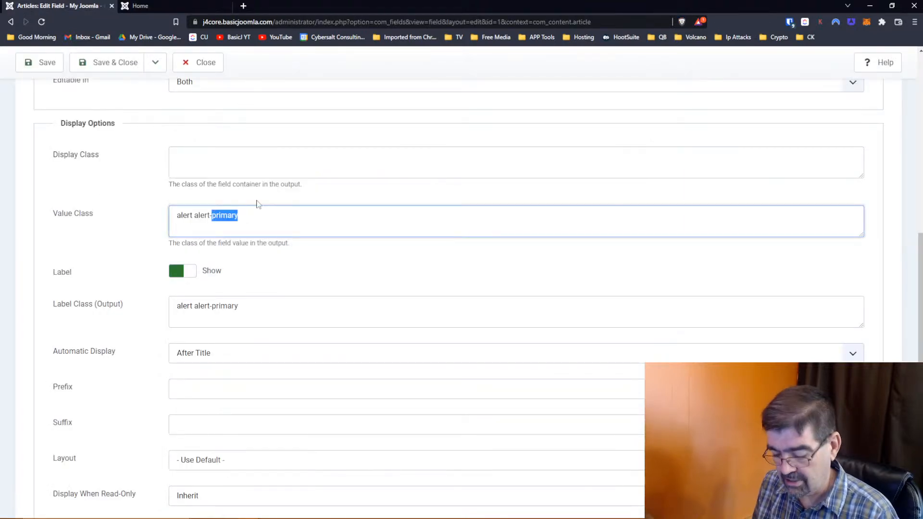
text(secondar)
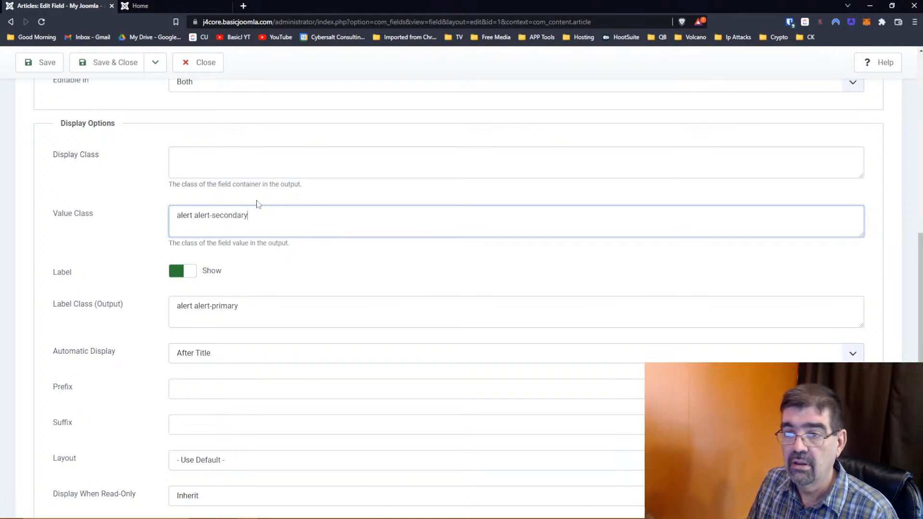
click(21, 63)
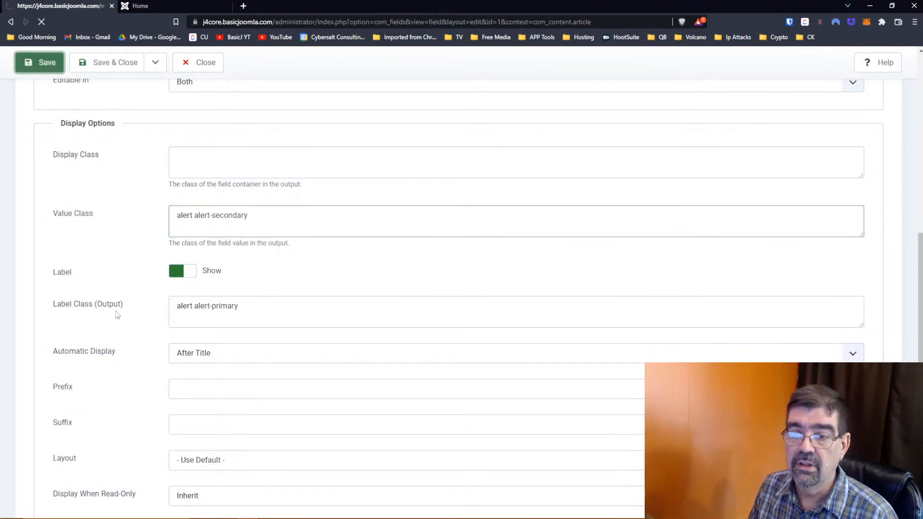
- Reload the site home page to see Chevy Impala restyled, then return to the field editor
scroll(139, 308, down, 6)
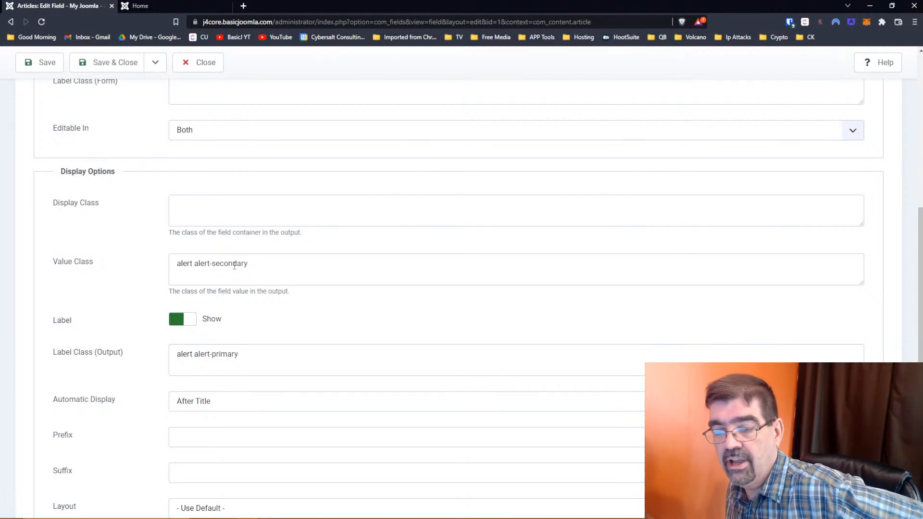
click(152, 5)
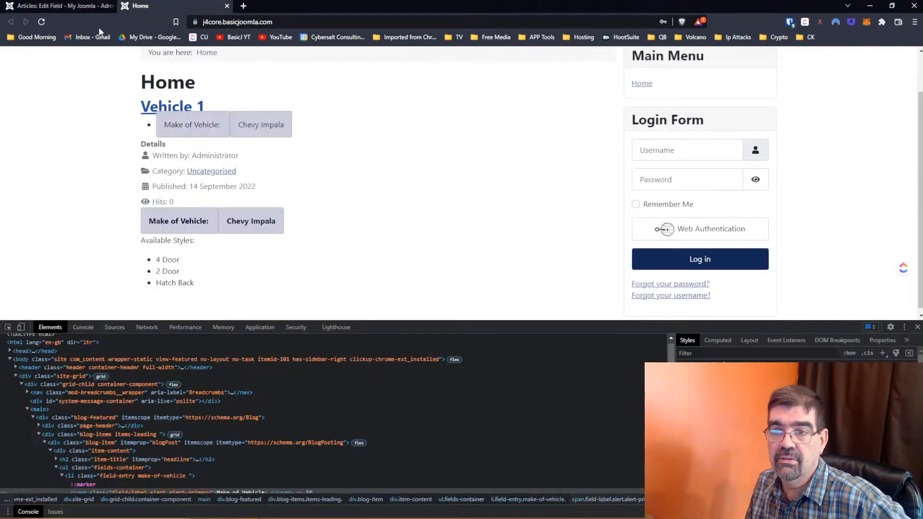
click(41, 22)
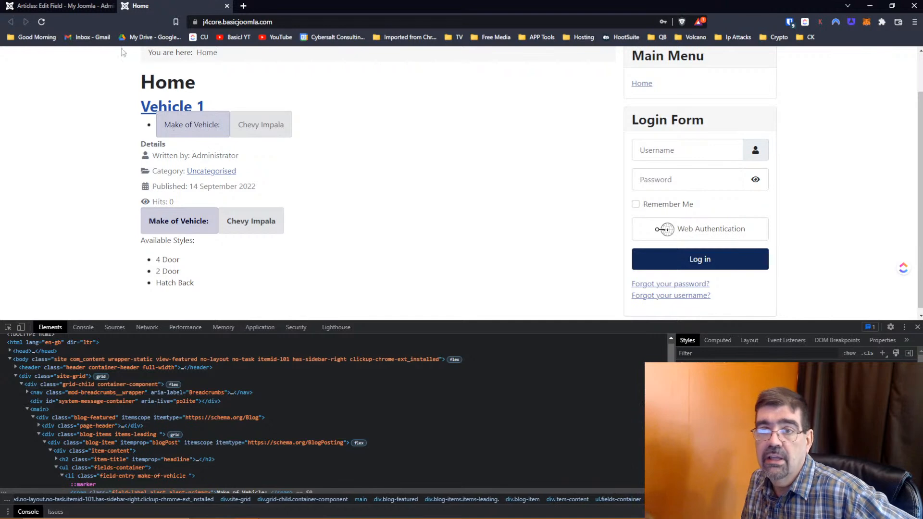
click(48, 6)
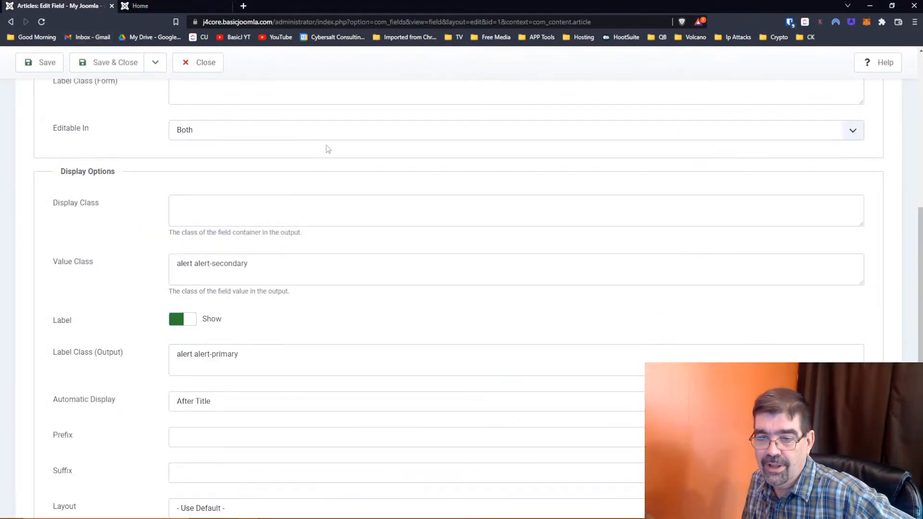
- Close the Make of Vehicle field and open the Vehicle 1 article's HTML source code
scroll(327, 148, down, 2)
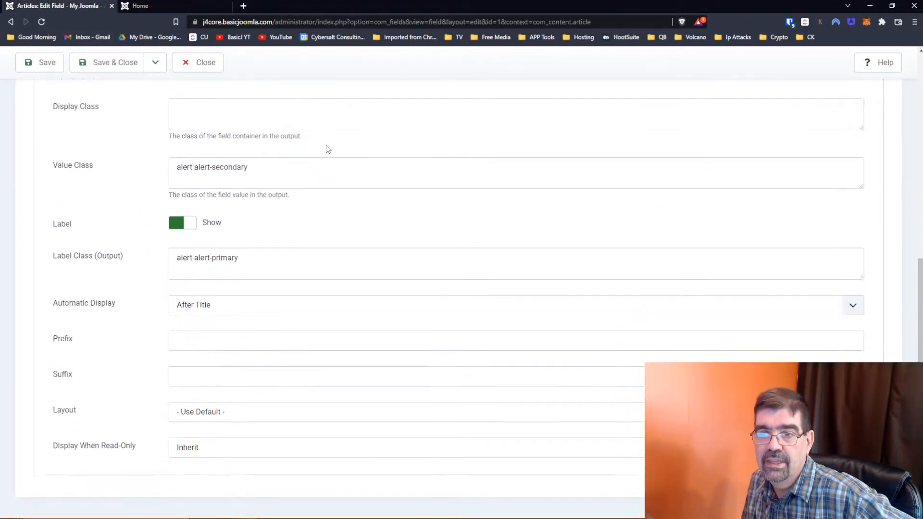
scroll(328, 149, up, 8)
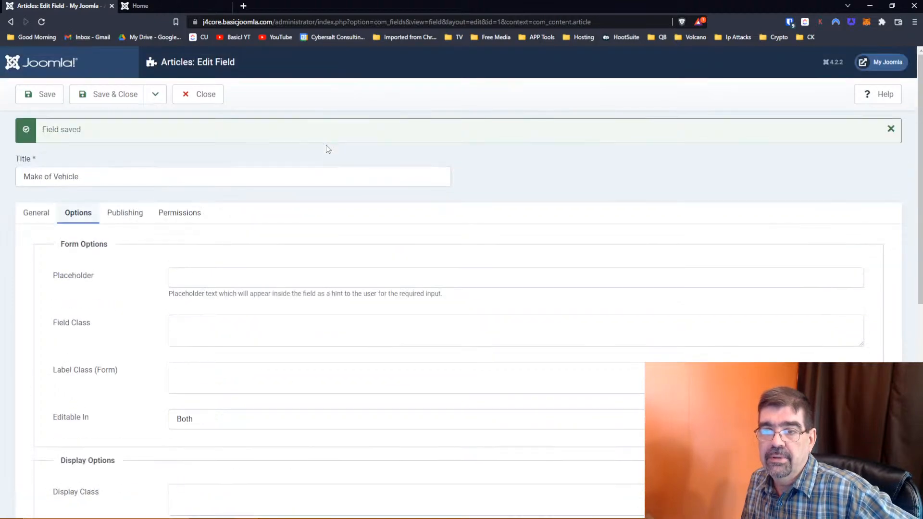
scroll(327, 148, down, 8)
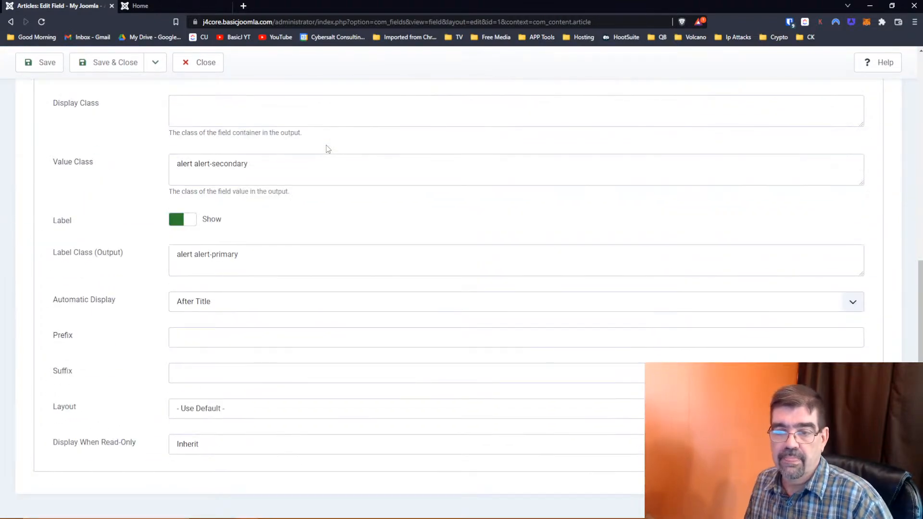
scroll(328, 149, up, 8)
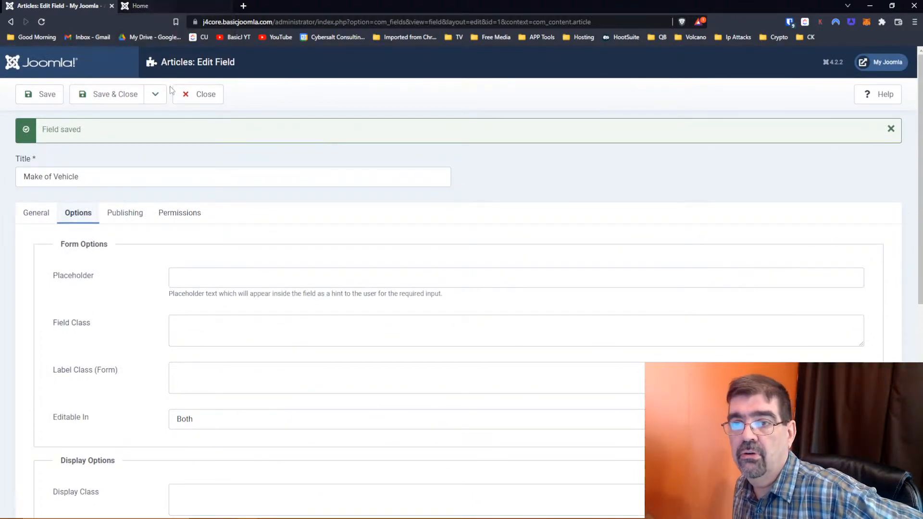
click(196, 99)
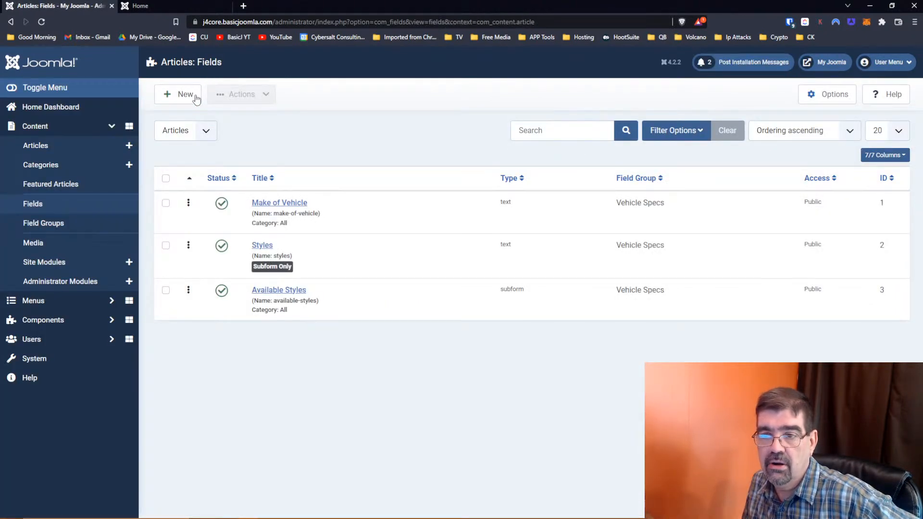
click(38, 148)
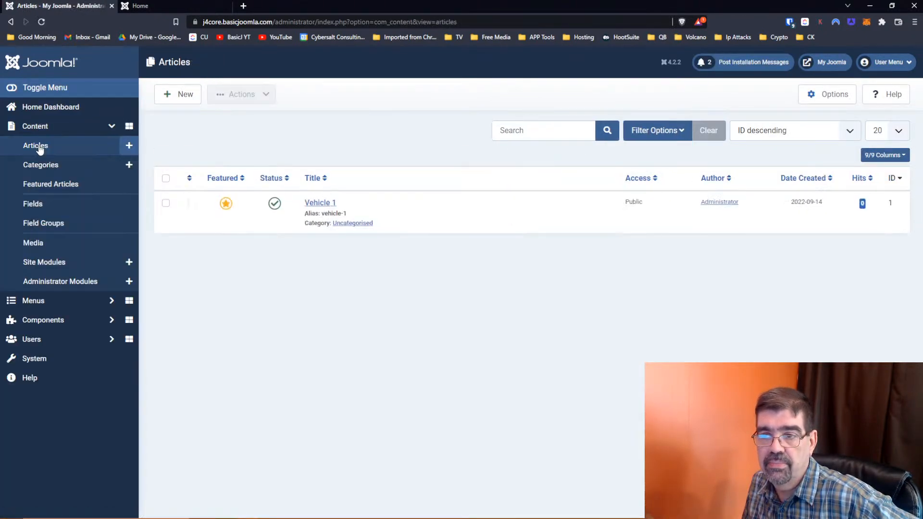
click(320, 204)
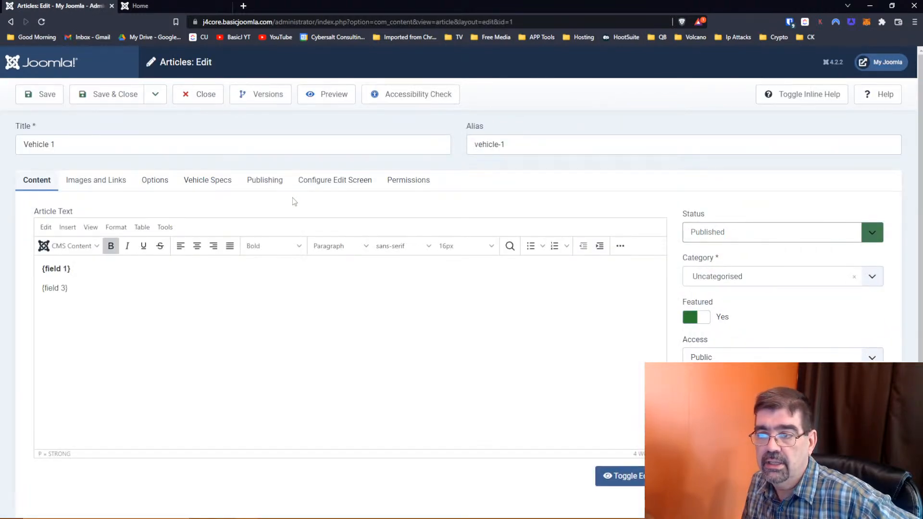
click(619, 245)
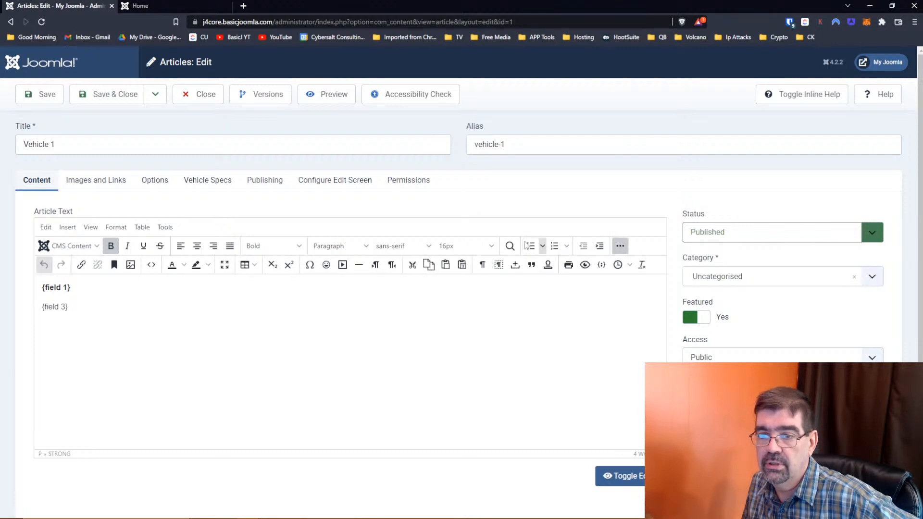
click(151, 265)
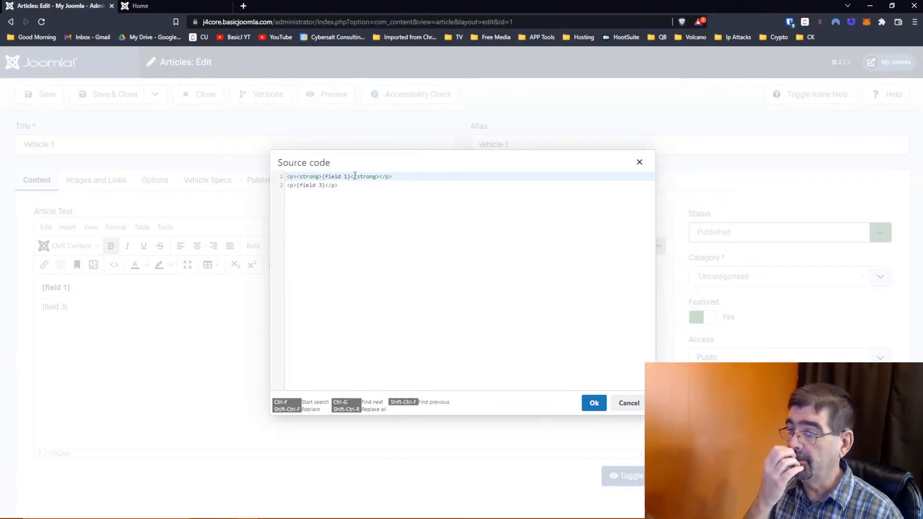
- Switch to the browser window showing the Form field documentation
key(alt+Tab)
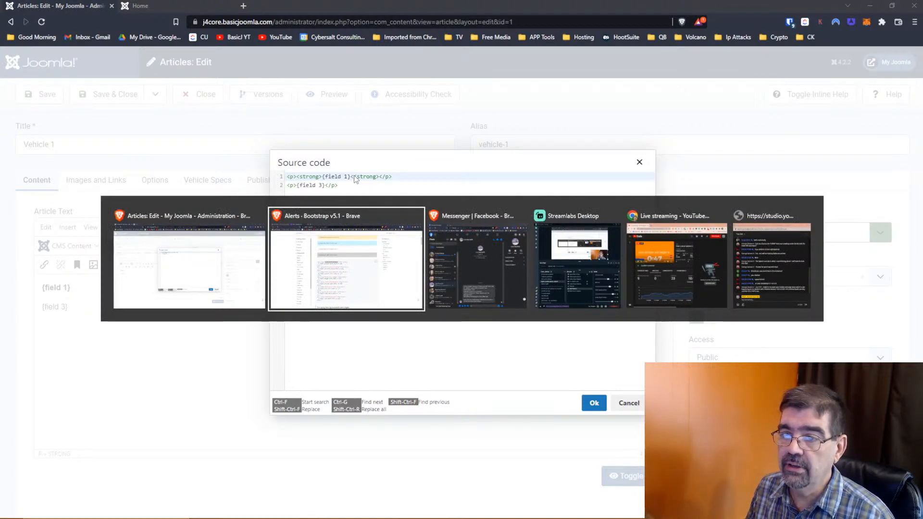
key(Escape)
key(alt+Tab)
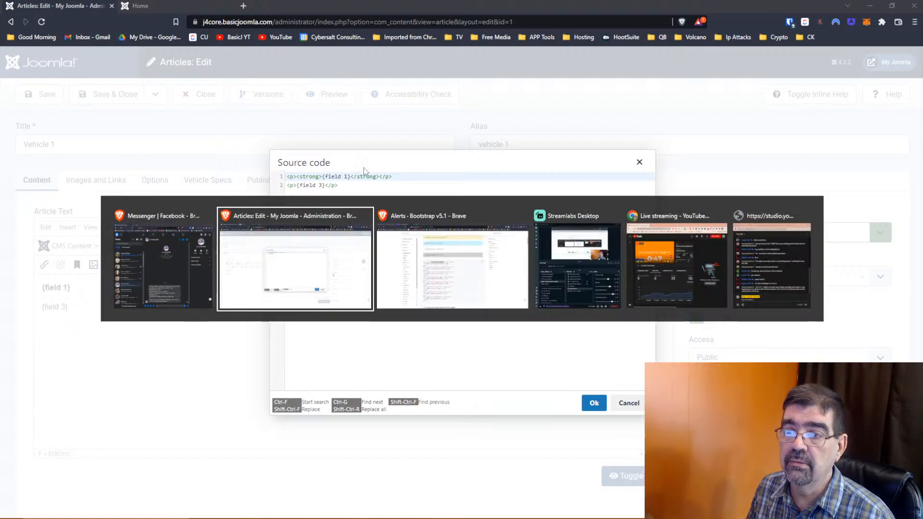
key(alt+Tab)
- Scroll the Form field documentation from the showon examples to the top, then open a new blank tab
click(36, 6)
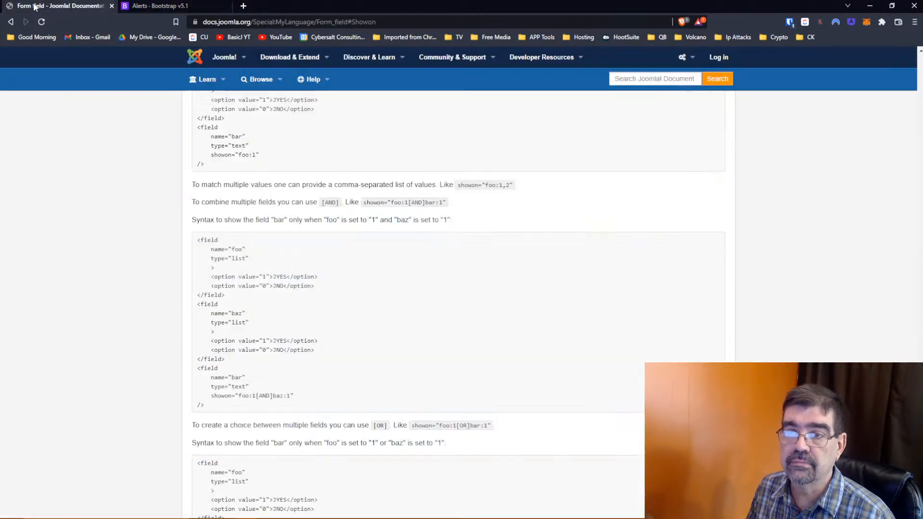
scroll(271, 233, up, 15)
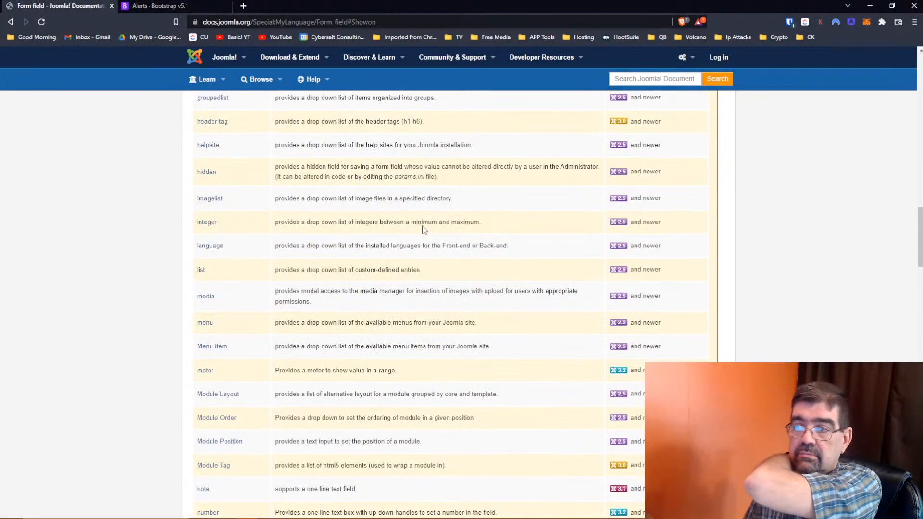
scroll(424, 230, up, 8)
scroll(423, 230, up, 8)
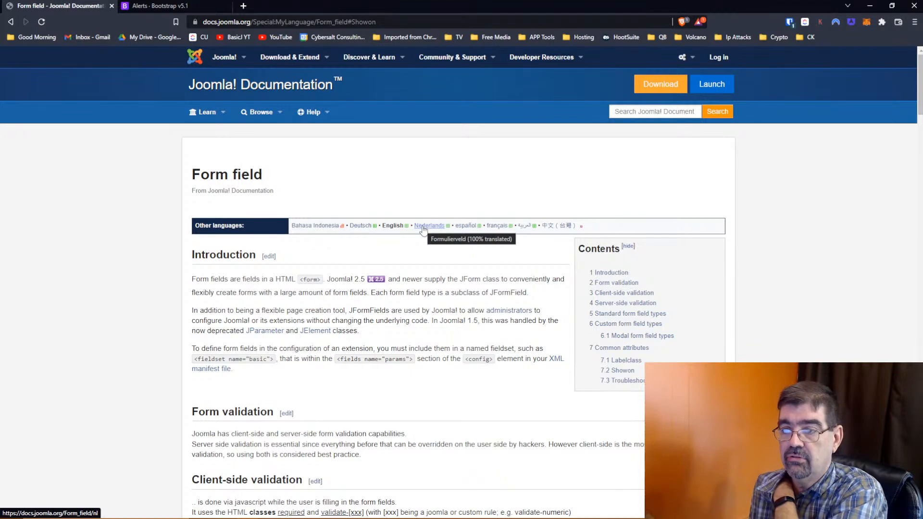
scroll(423, 230, down, 8)
scroll(423, 230, up, 8)
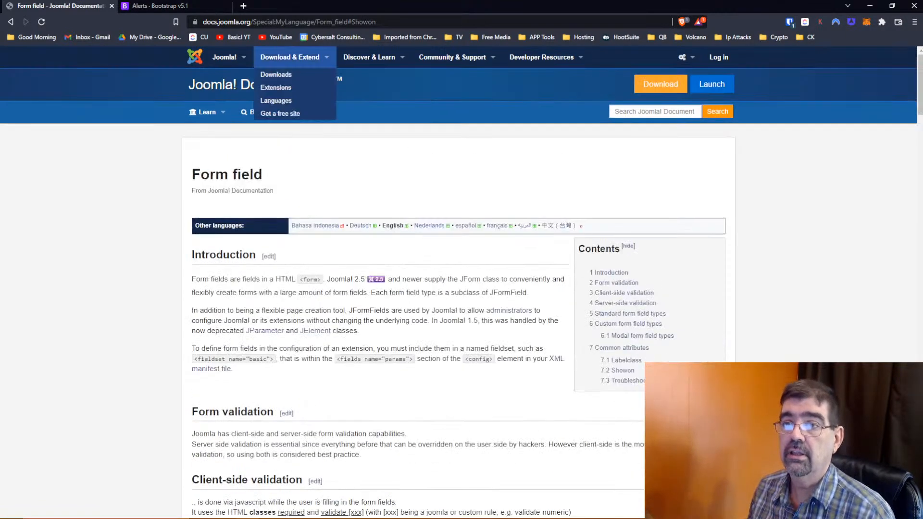
click(243, 5)
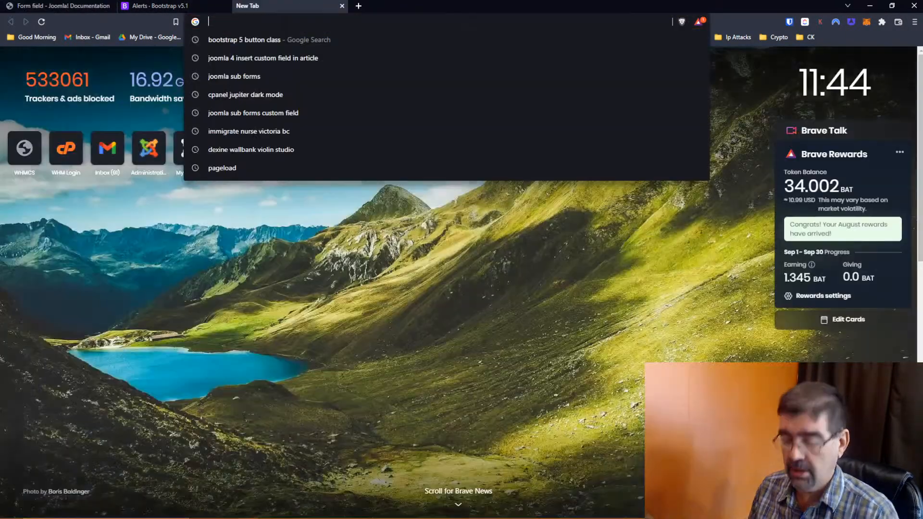
- Search Google for 'joomla4 custom field show on'
text(joomla )
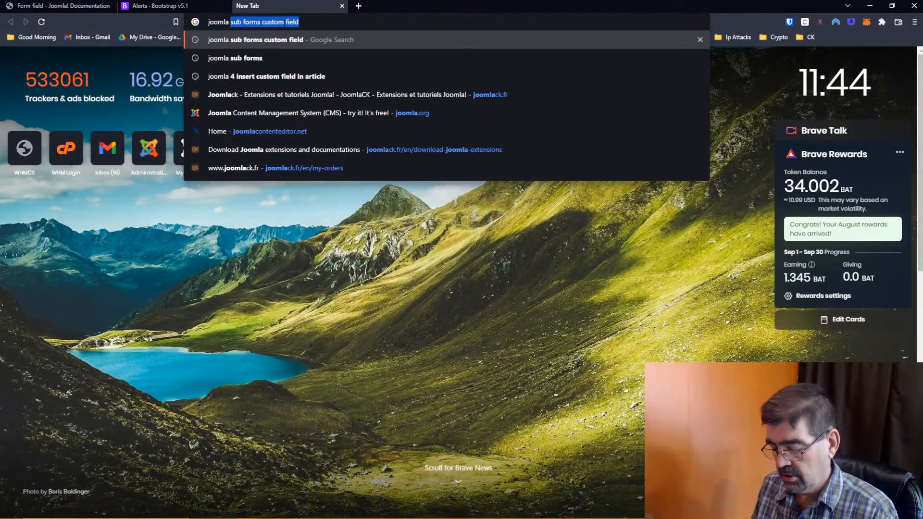
text(custom)
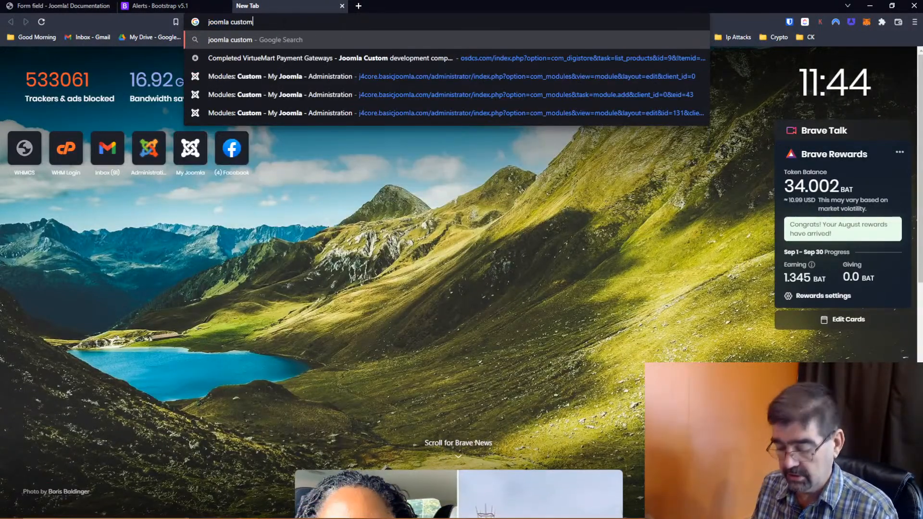
text( field show on)
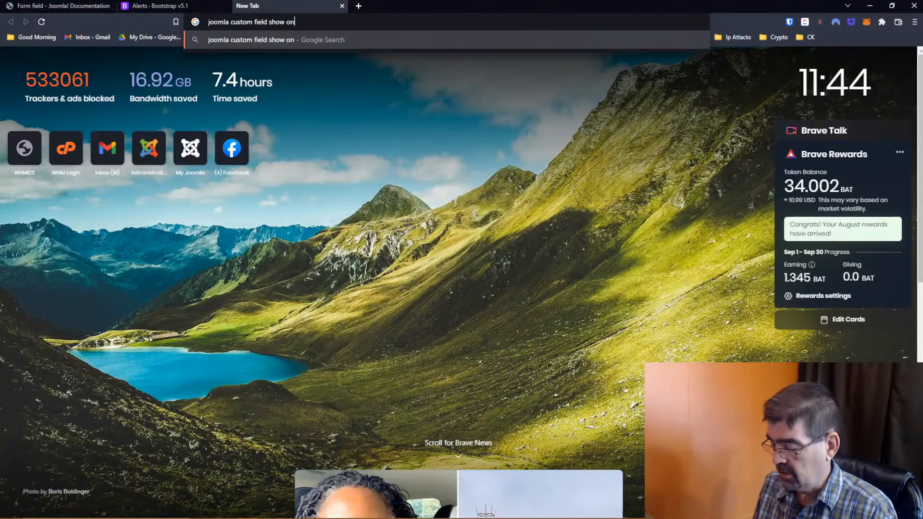
key(Right)
key(Right)
key(Right)
key(Right)
key(Right)
key(Right)
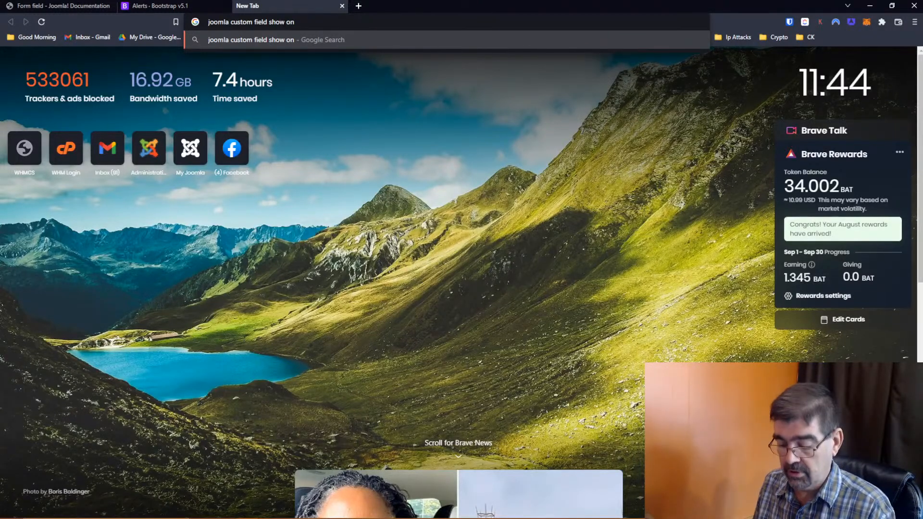
text(4)
key(Return)
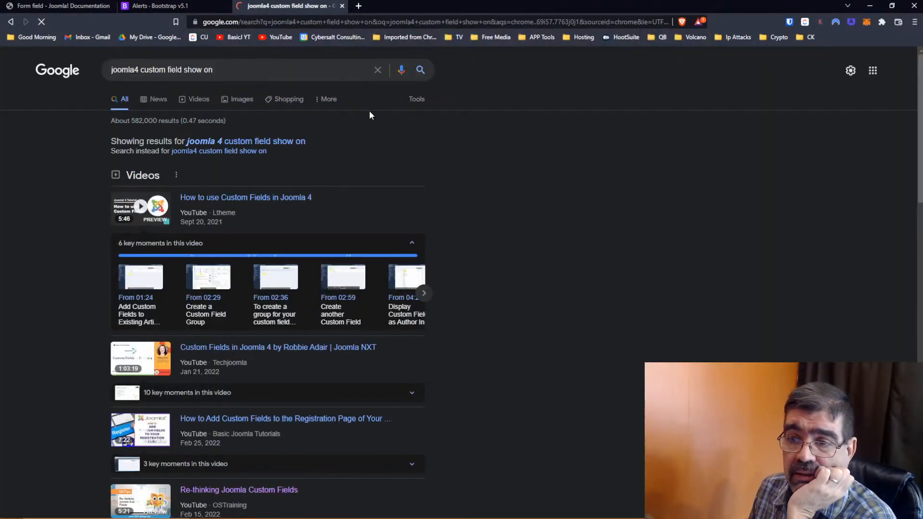
- Look over the results and extend the query with 'condition'
scroll(336, 121, down, 4)
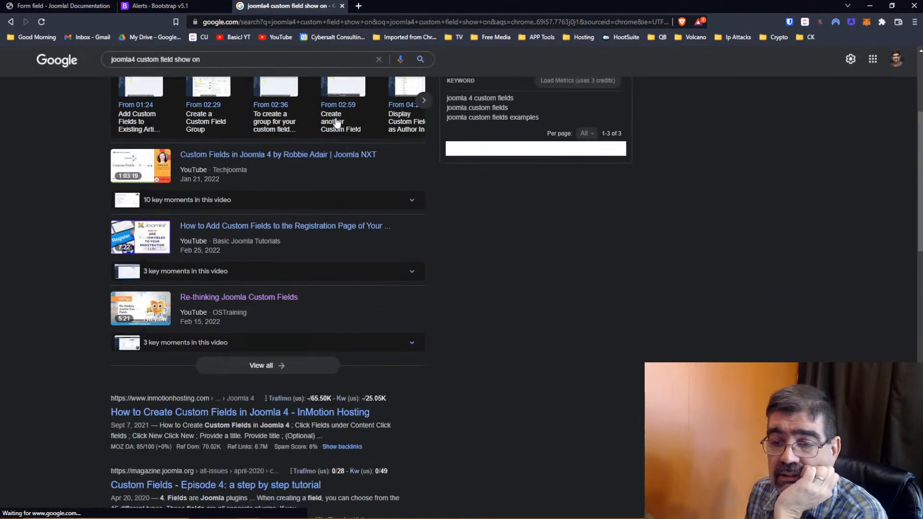
scroll(337, 123, down, 4)
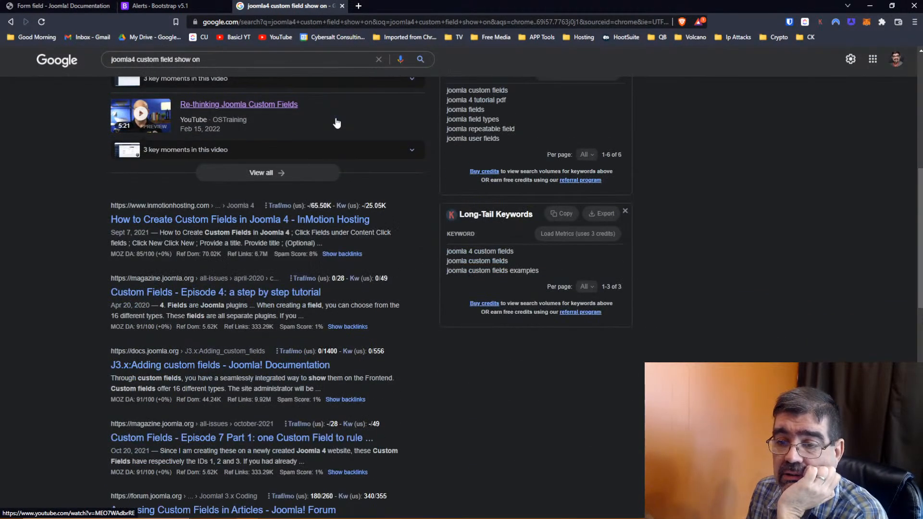
scroll(336, 123, down, 2)
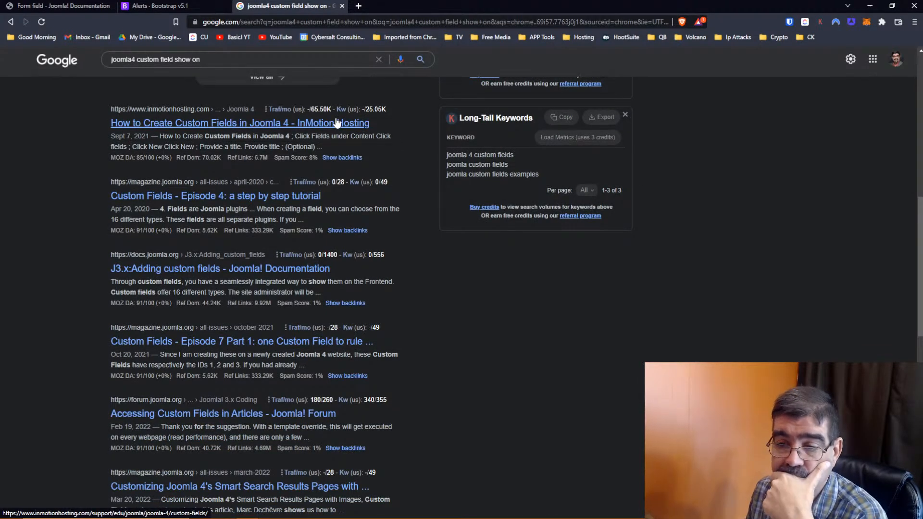
scroll(336, 123, down, 2)
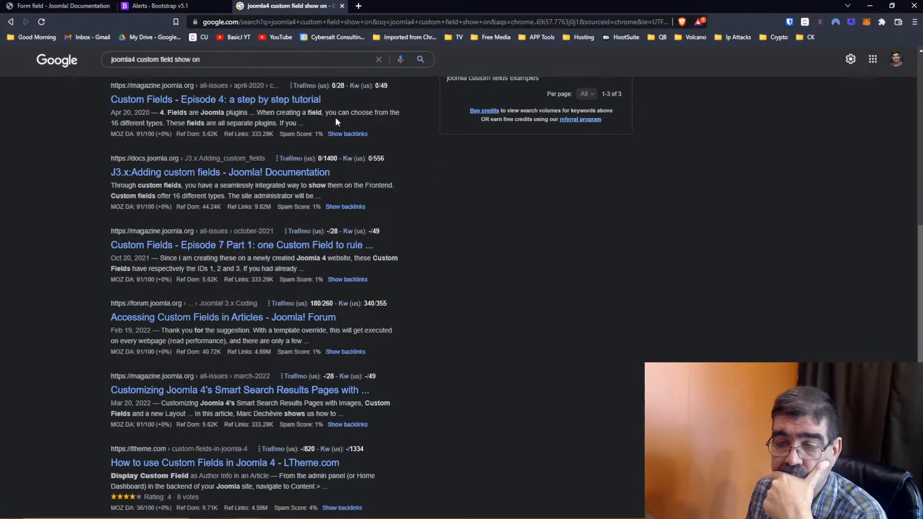
scroll(335, 116, up, 12)
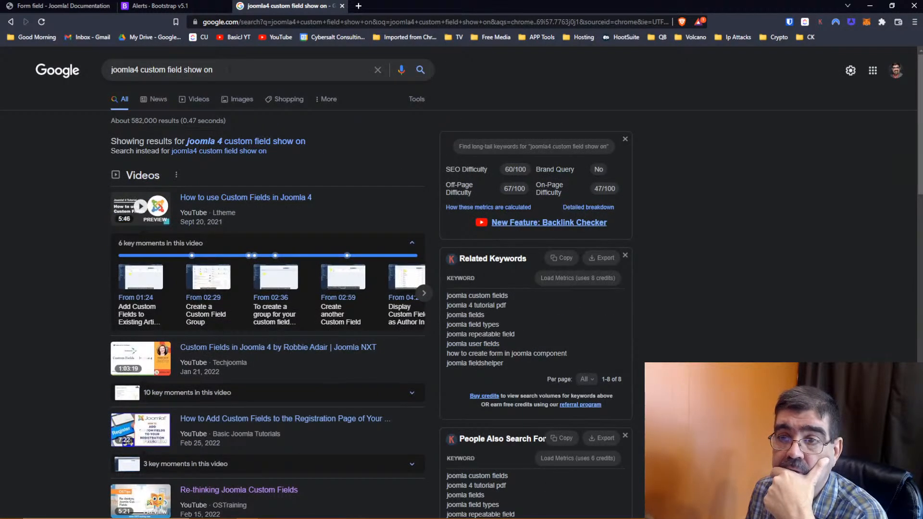
click(236, 69)
text(con)
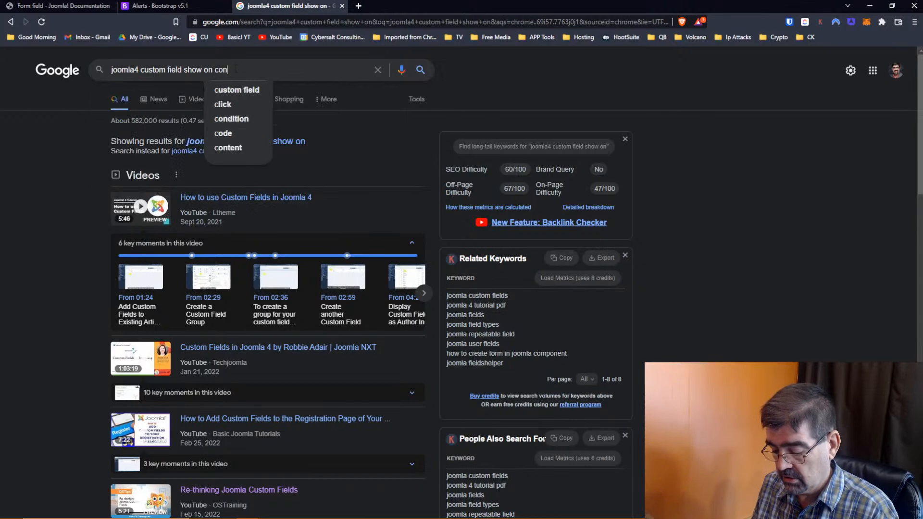
text(dition)
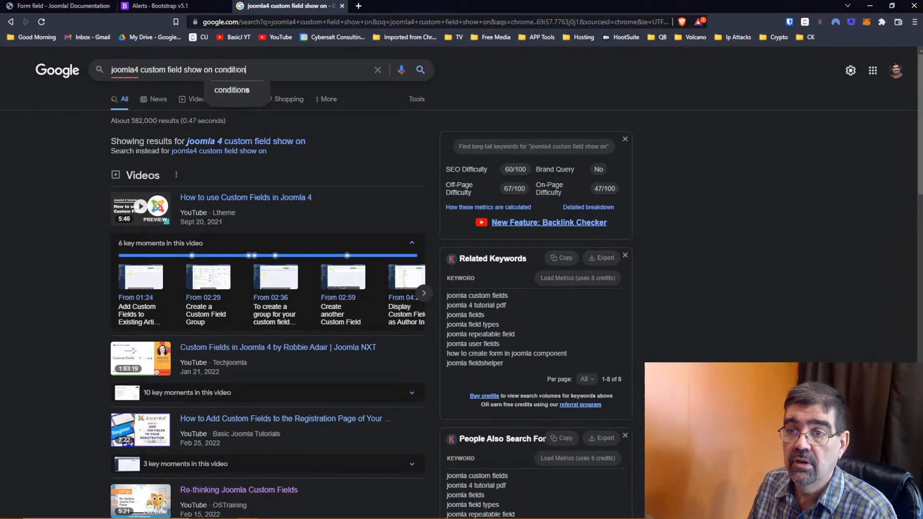
- Run the 'joomla4 custom field show on conditions' search and scroll through the results
click(237, 89)
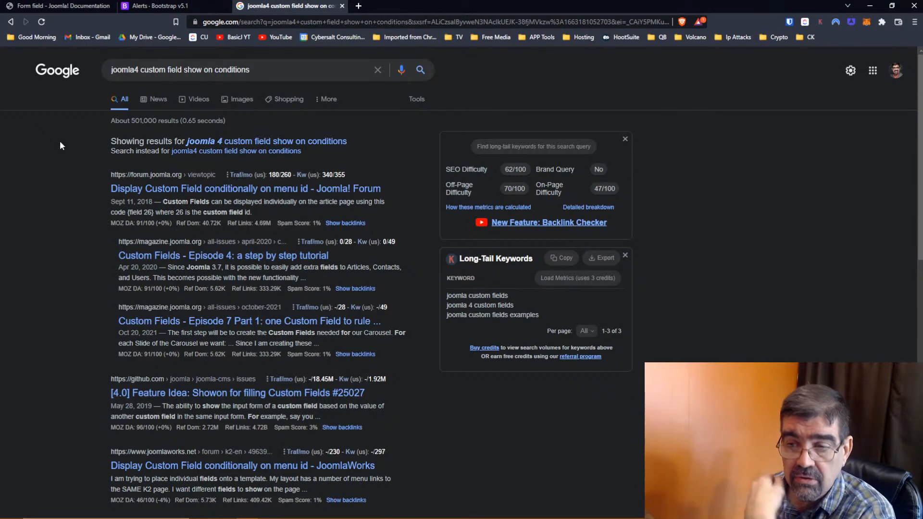
scroll(246, 195, down, 2)
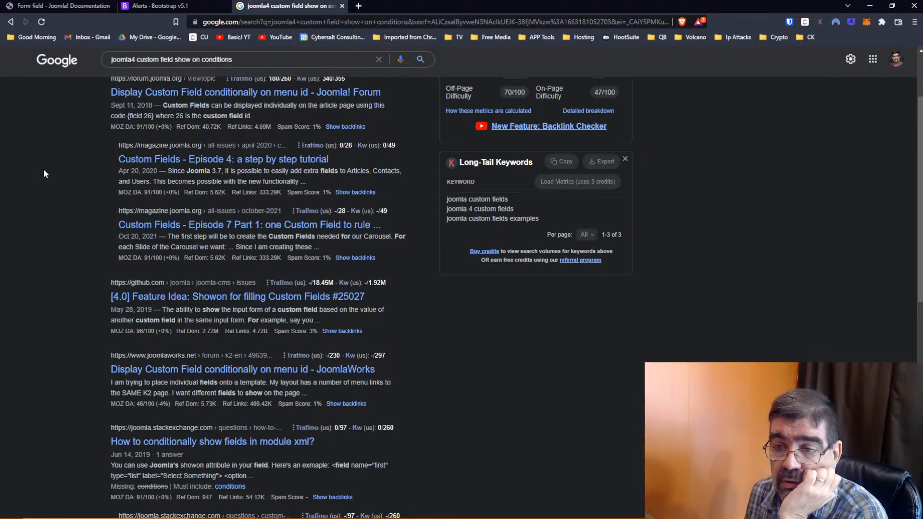
scroll(43, 174, down, 2)
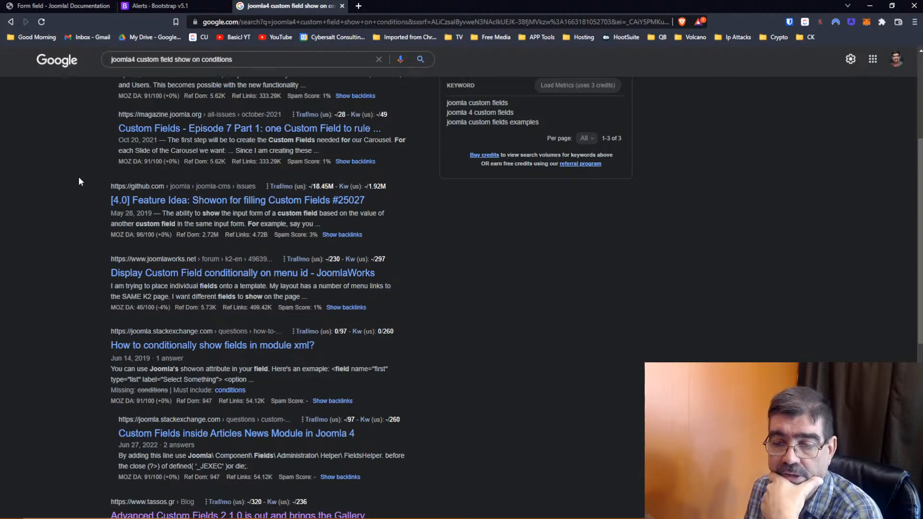
scroll(80, 181, down, 2)
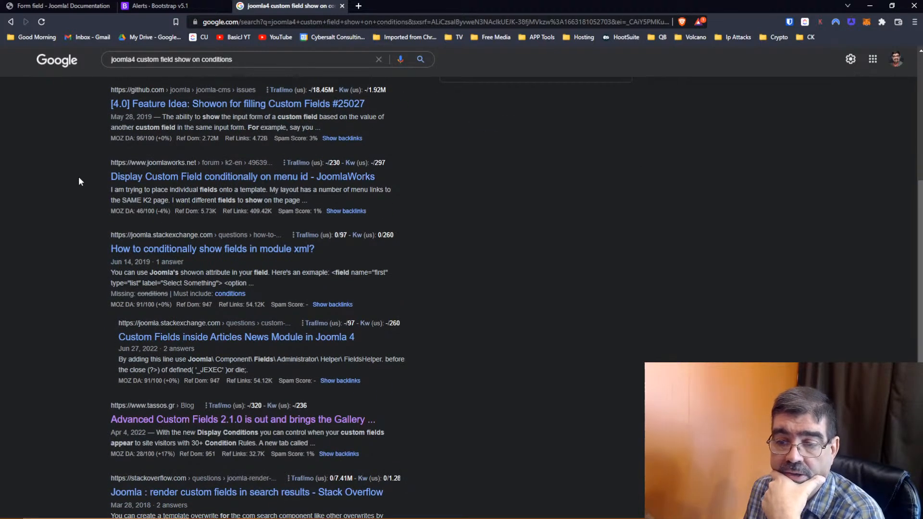
scroll(80, 181, down, 2)
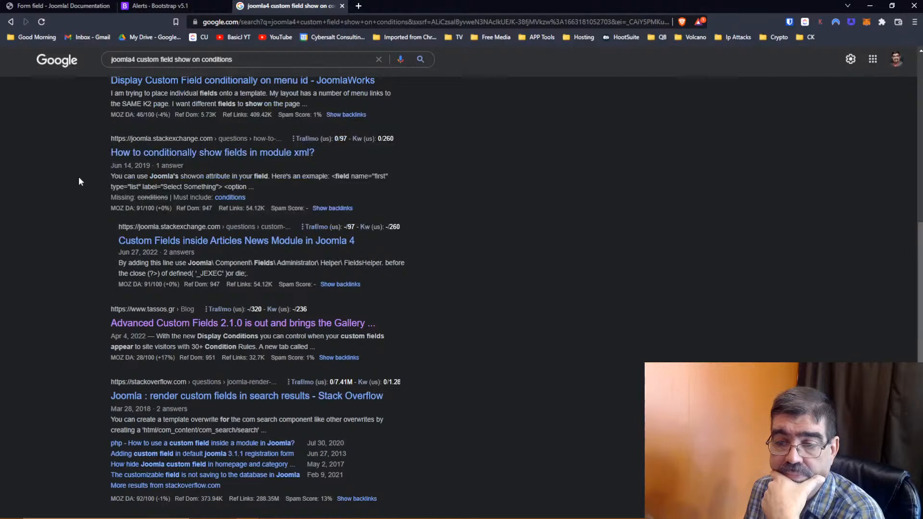
scroll(79, 181, down, 2)
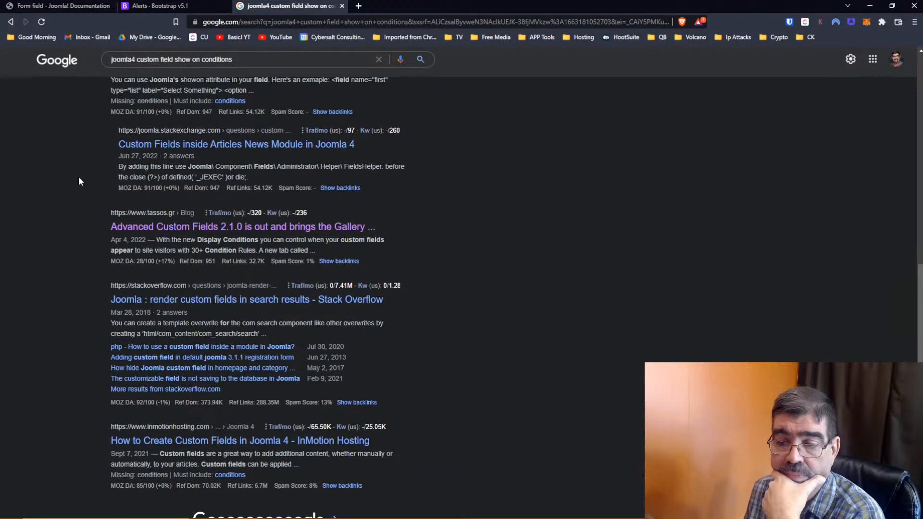
scroll(79, 182, up, 9)
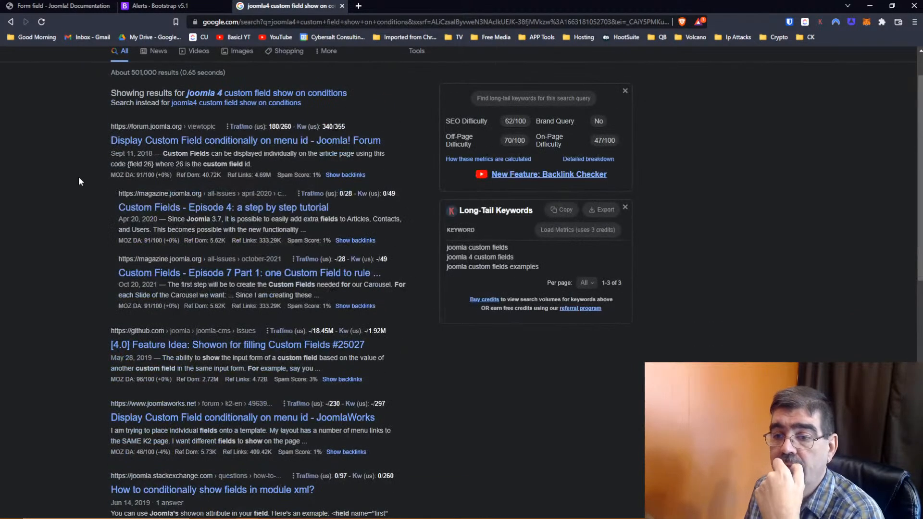
click(58, 6)
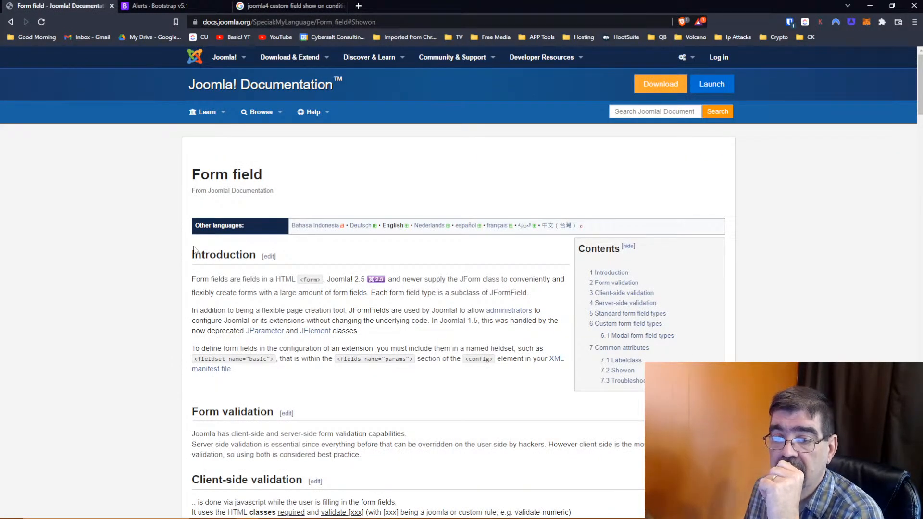
- Scroll the Form field page down to Showon's comma-separated, [AND] and [OR] syntax examples
scroll(194, 250, down, 9)
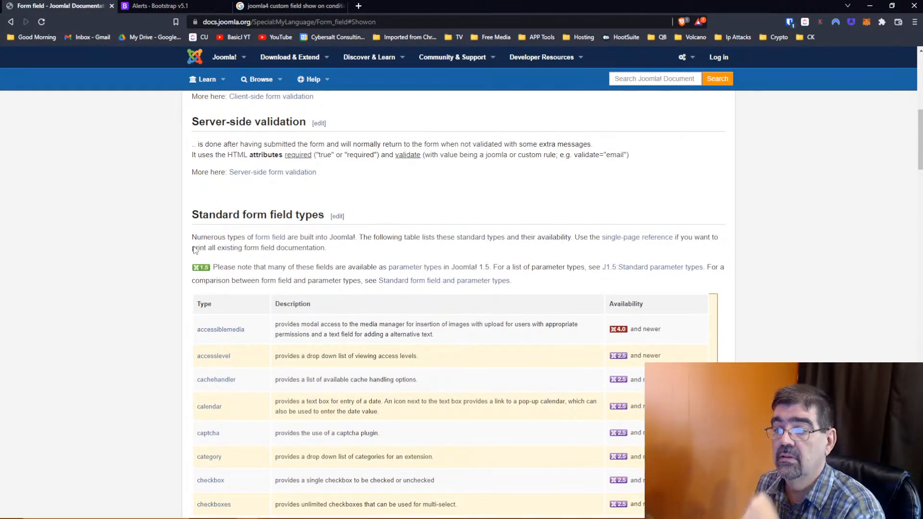
scroll(194, 250, down, 2)
scroll(194, 250, down, 20)
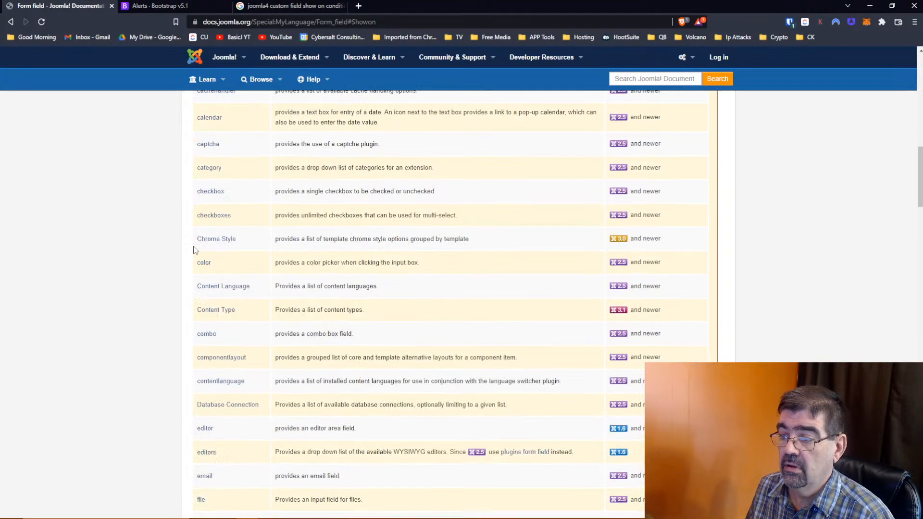
scroll(194, 250, down, 10)
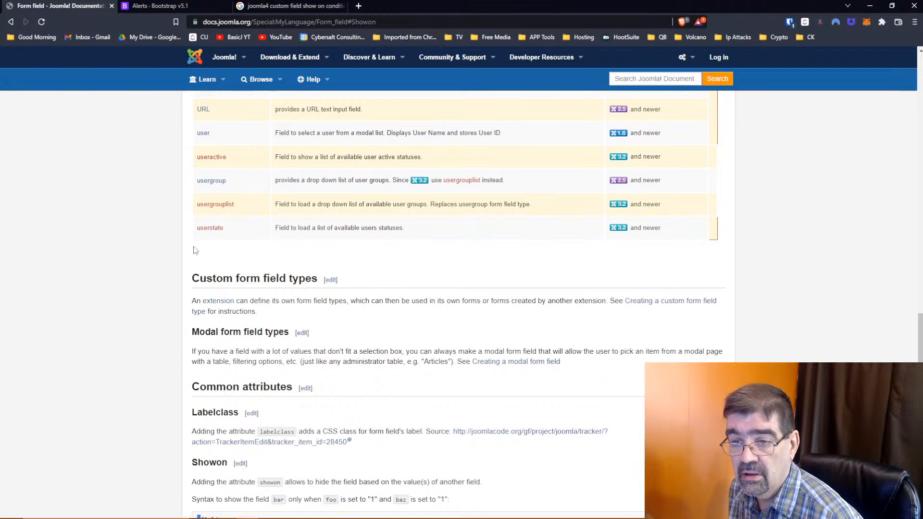
scroll(193, 246, down, 2)
right_click(192, 245)
click(113, 235)
scroll(113, 235, down, 1)
scroll(112, 234, down, 3)
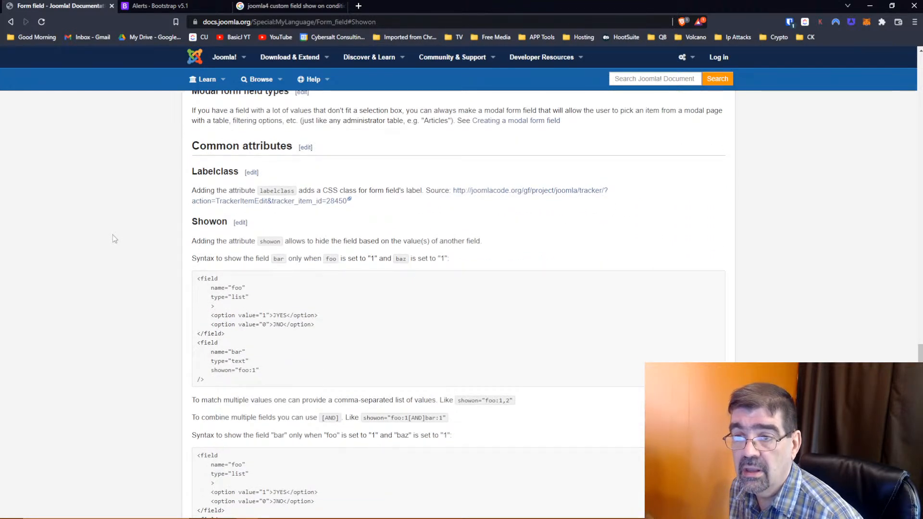
scroll(112, 234, down, 2)
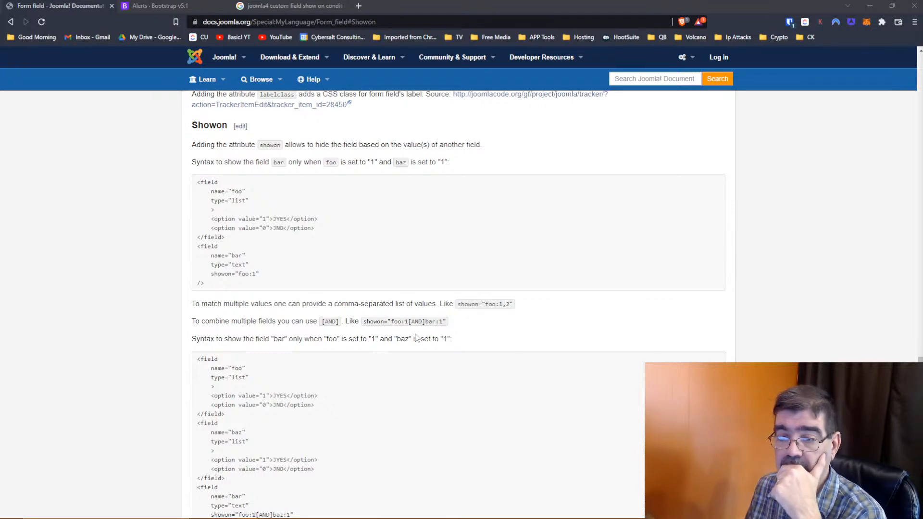
scroll(457, 341, down, 2)
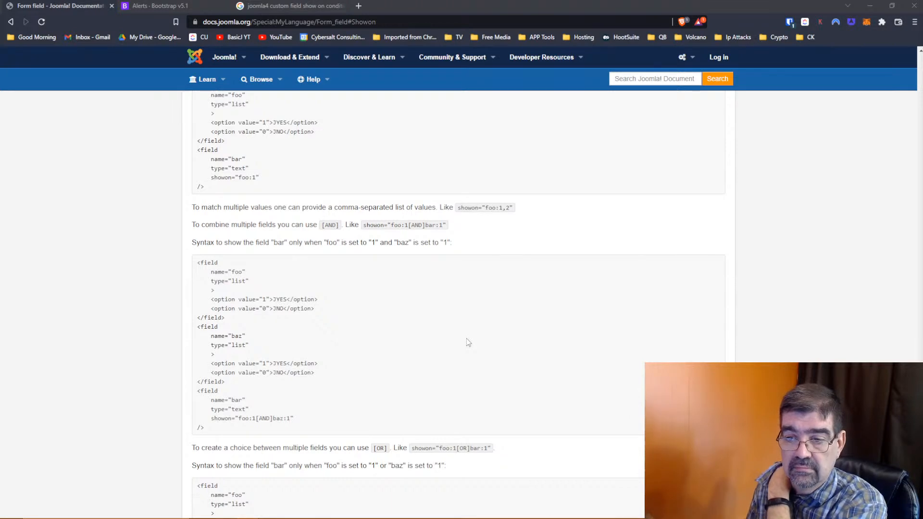
scroll(383, 325, down, 1)
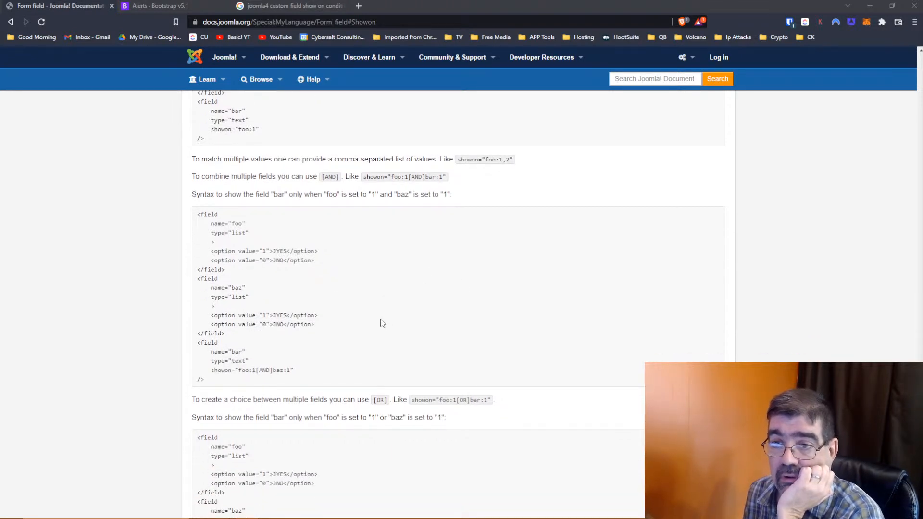
scroll(382, 323, up, 1)
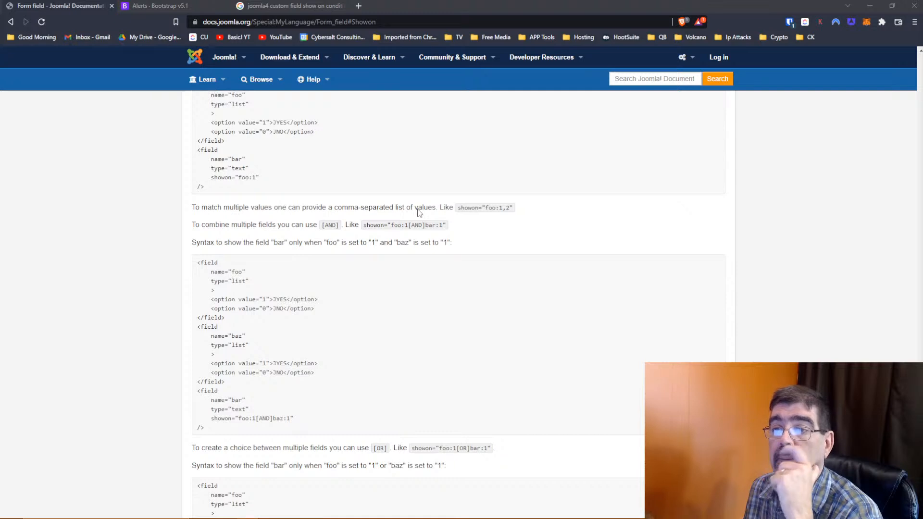
scroll(419, 213, up, 3)
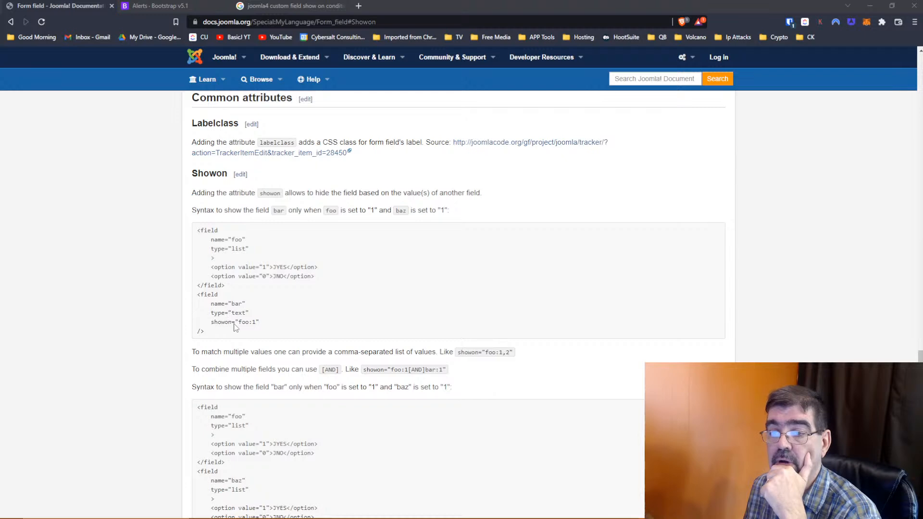
- Copy the first Showon example, where text field bar shows only when list foo is 1
mouse_move(214, 322)
mouse_down()
mouse_move(259, 326)
mouse_move(211, 326)
mouse_up()
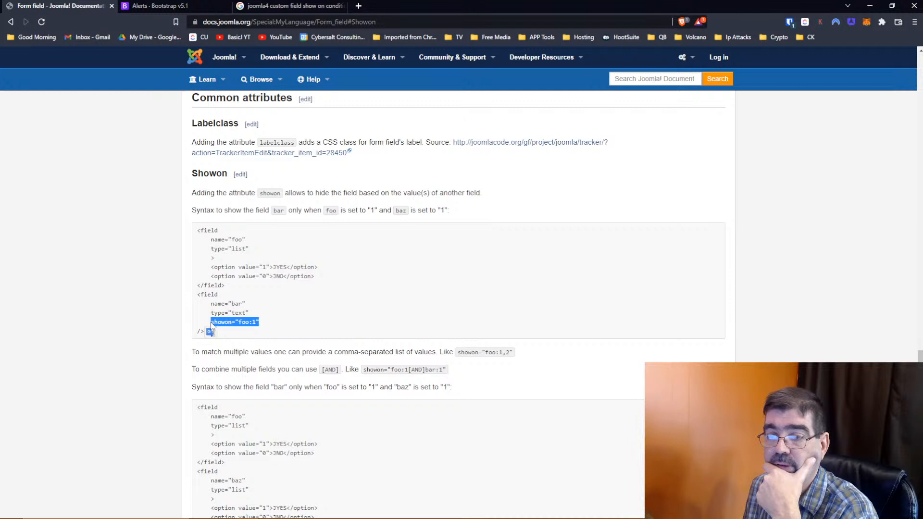
click(217, 240)
drag(208, 333, 199, 232)
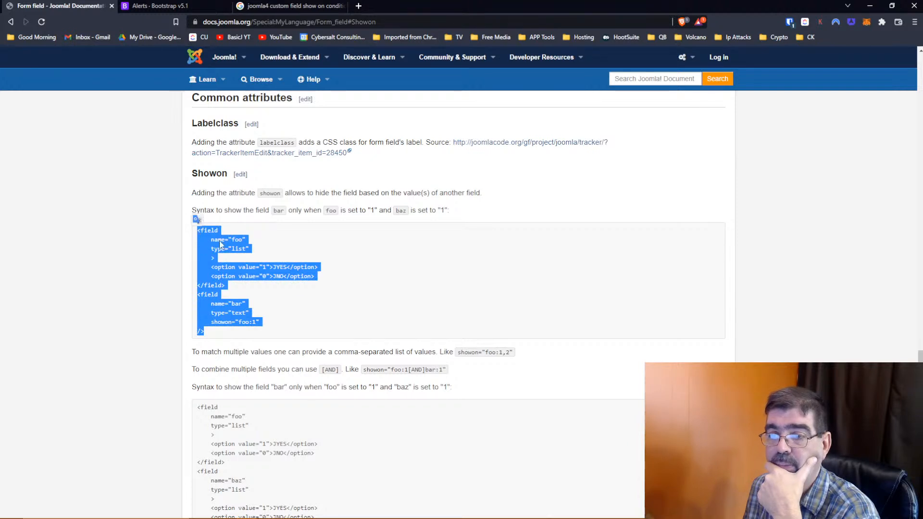
right_click(218, 242)
click(235, 248)
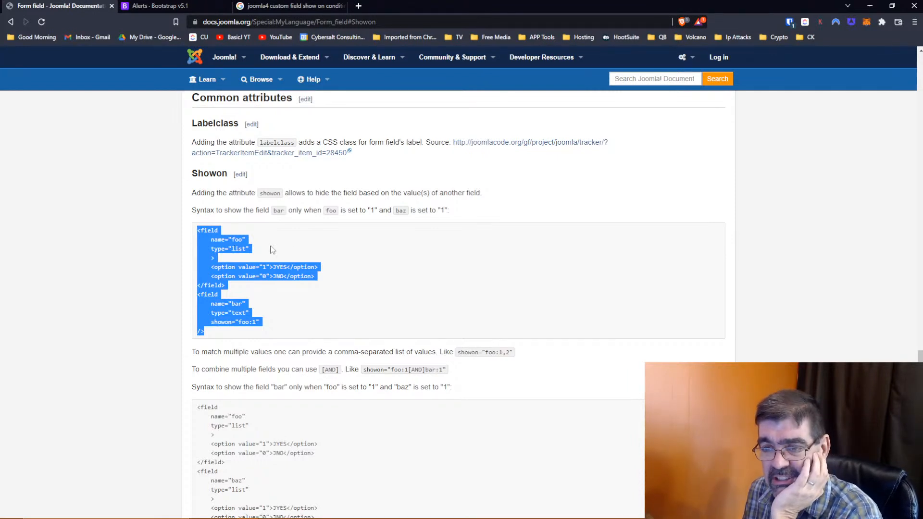
scroll(324, 246, up, 1)
scroll(323, 242, up, 2)
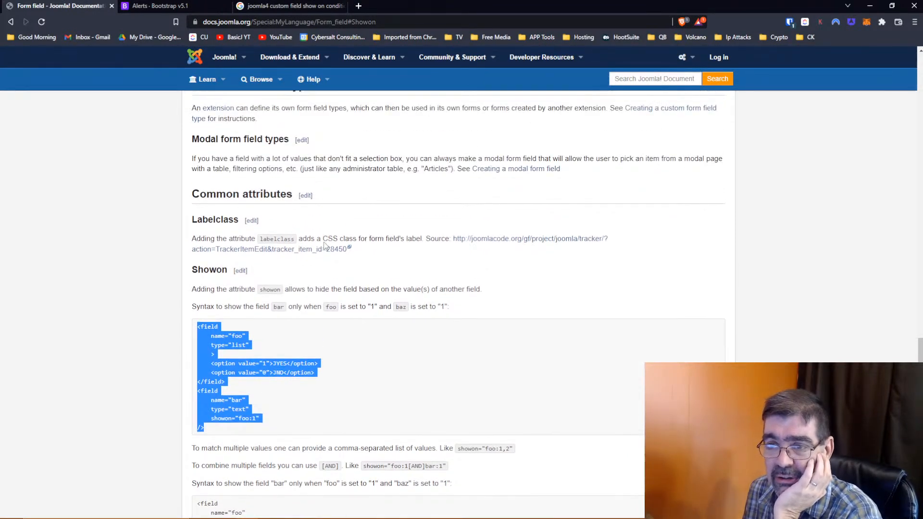
scroll(324, 245, up, 6)
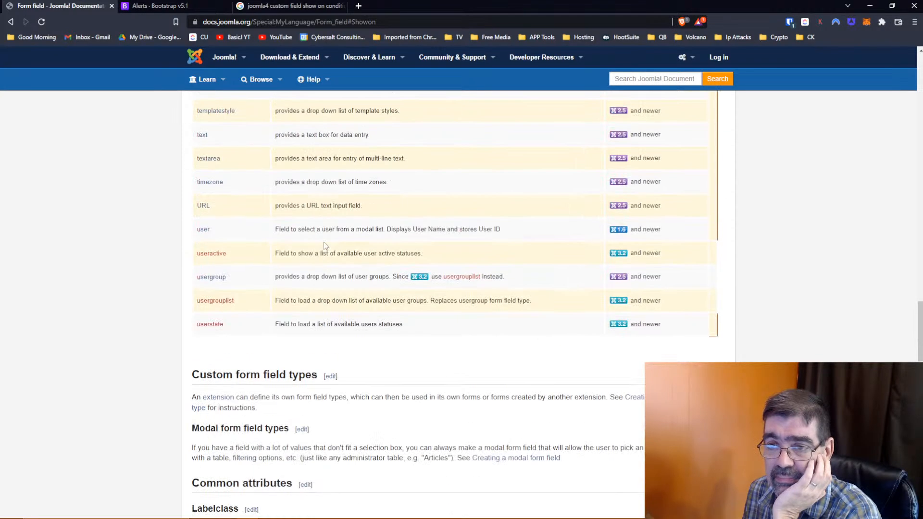
scroll(324, 241, down, 8)
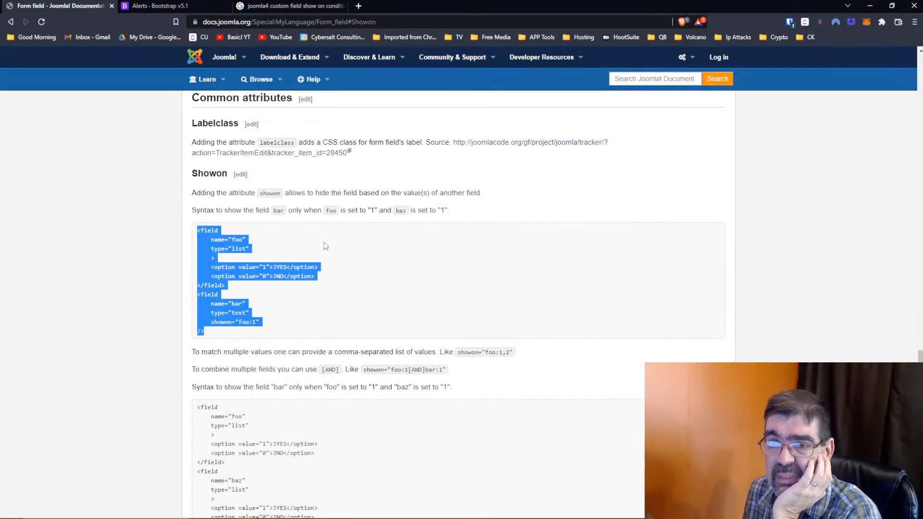
- Paste the copied showon example below the Vehicle 1 article's source and apply it
click(869, 5)
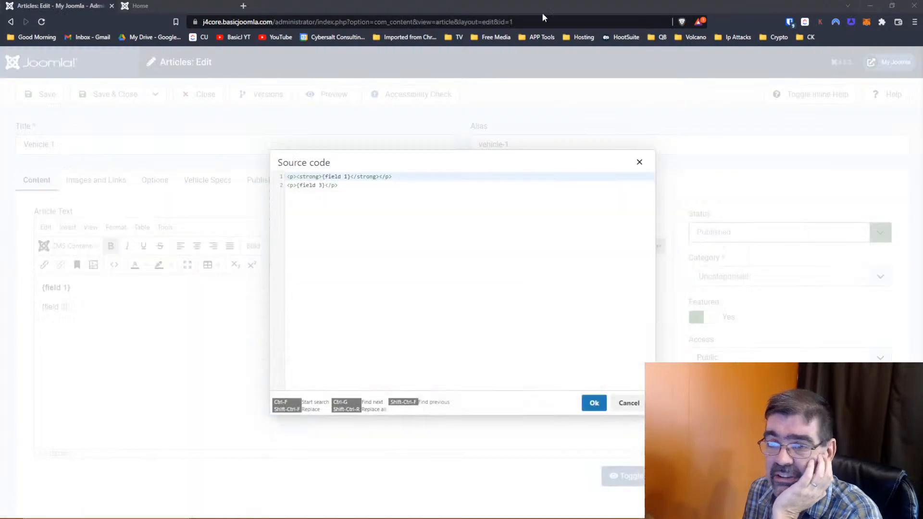
click(359, 187)
key(Return)
key(Return)
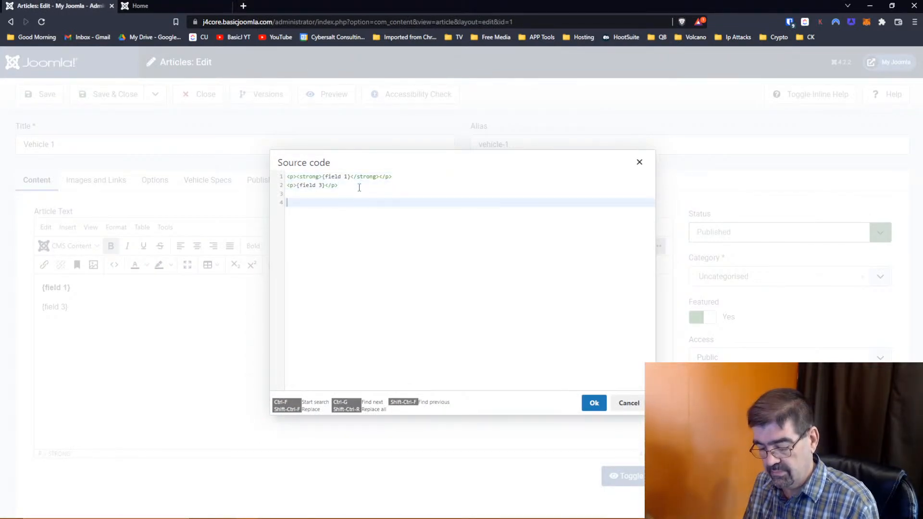
key(ctrl+v)
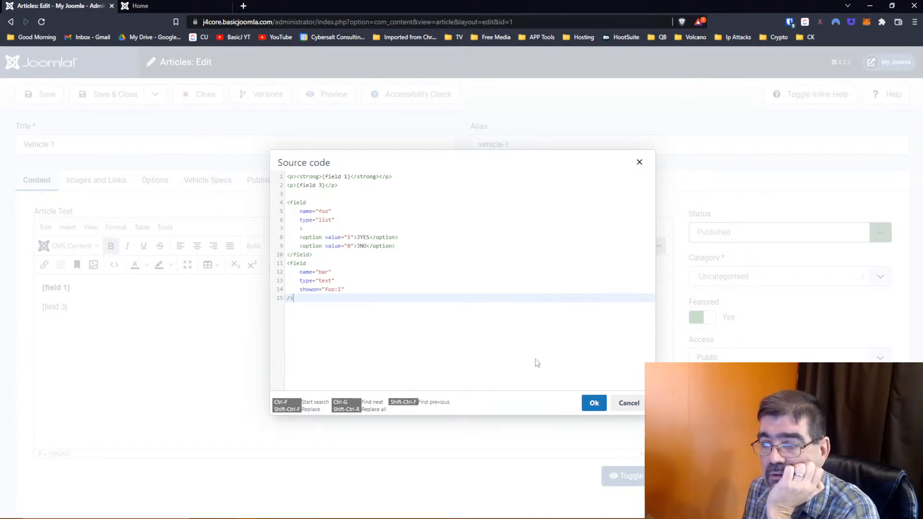
click(594, 403)
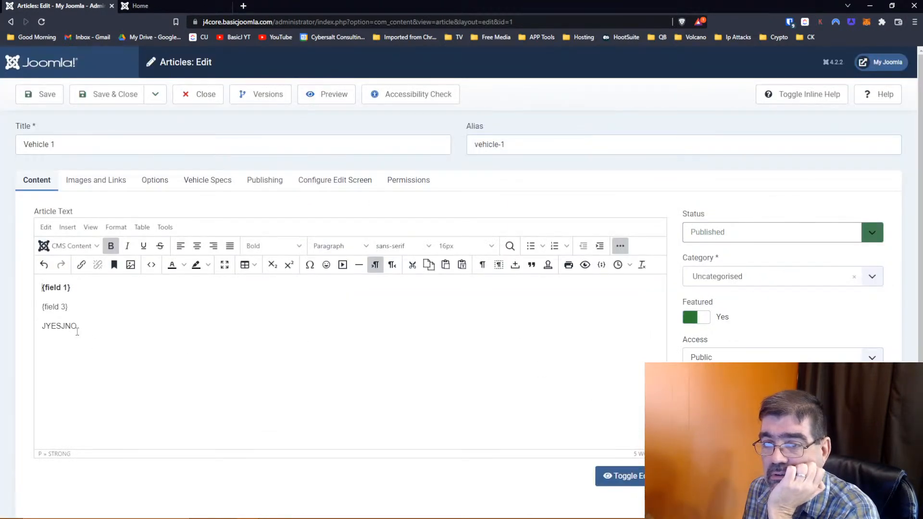
- Reopen the article source to see it stripped to {field 1}, {field 3} and JYESJNO
click(151, 264)
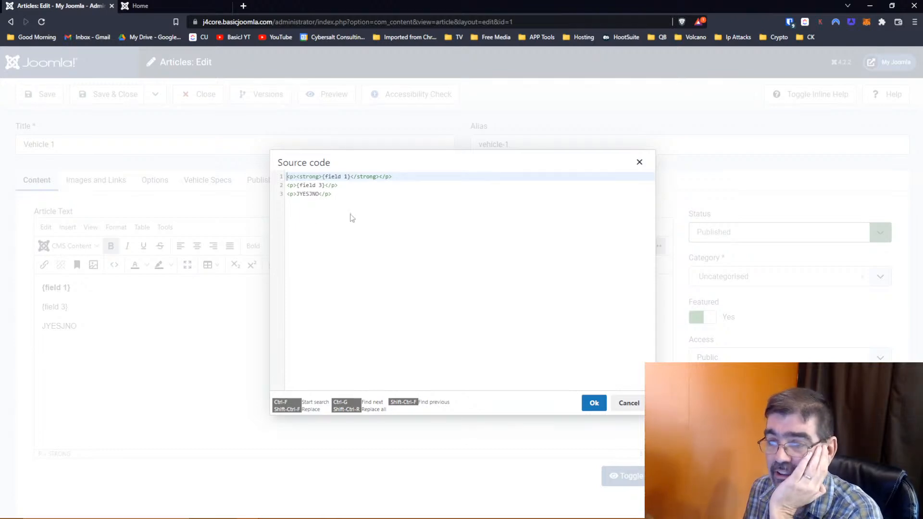
key(alt+Tab)
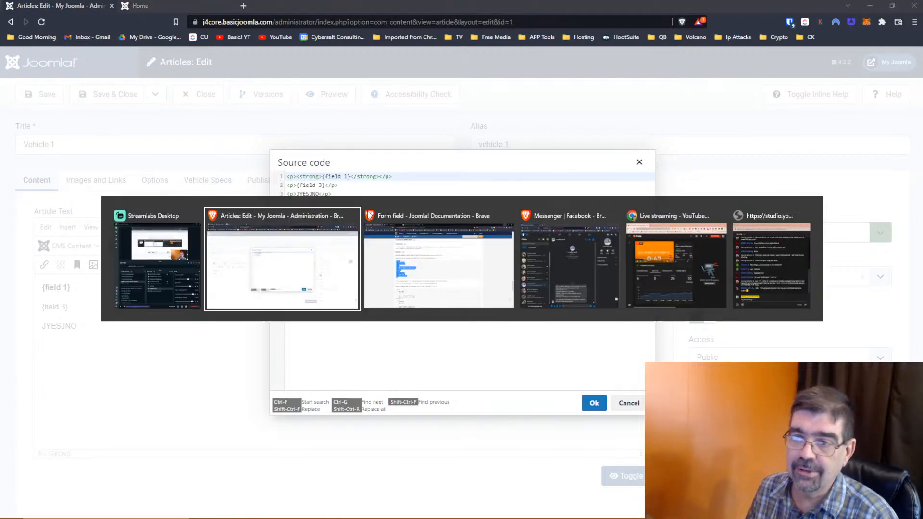
click(369, 215)
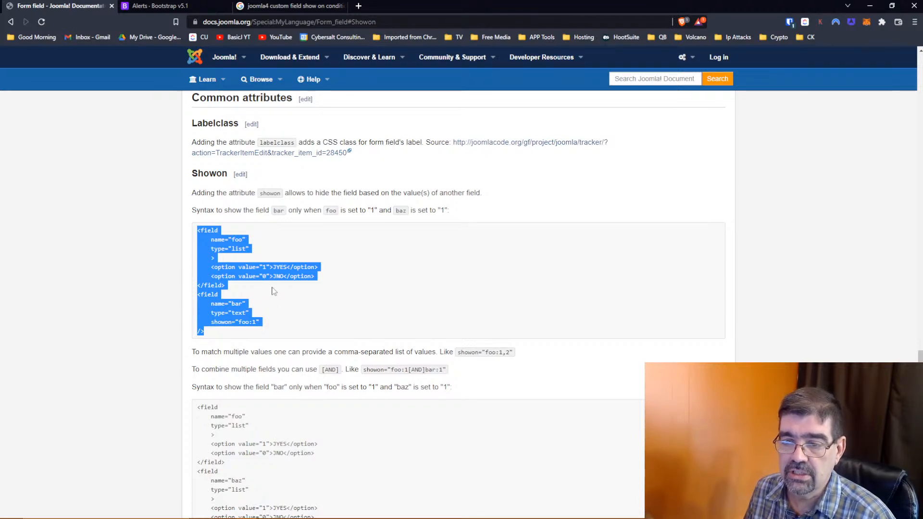
- Scroll through the Showon section and copy its foo/bar example code
scroll(271, 291, down, 2)
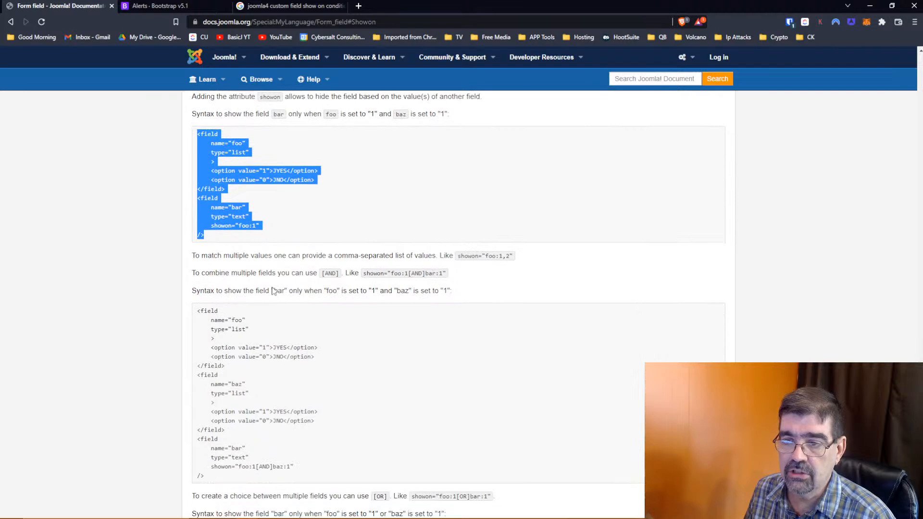
scroll(272, 290, down, 8)
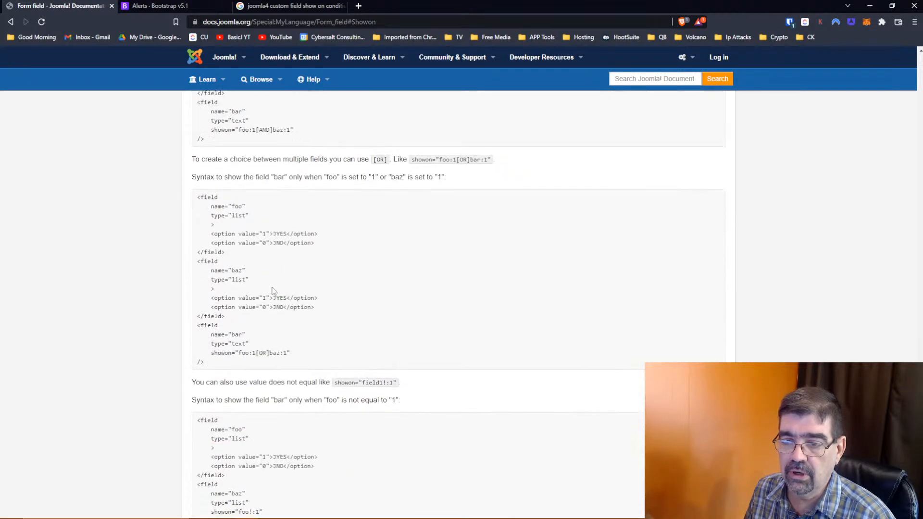
scroll(271, 291, down, 6)
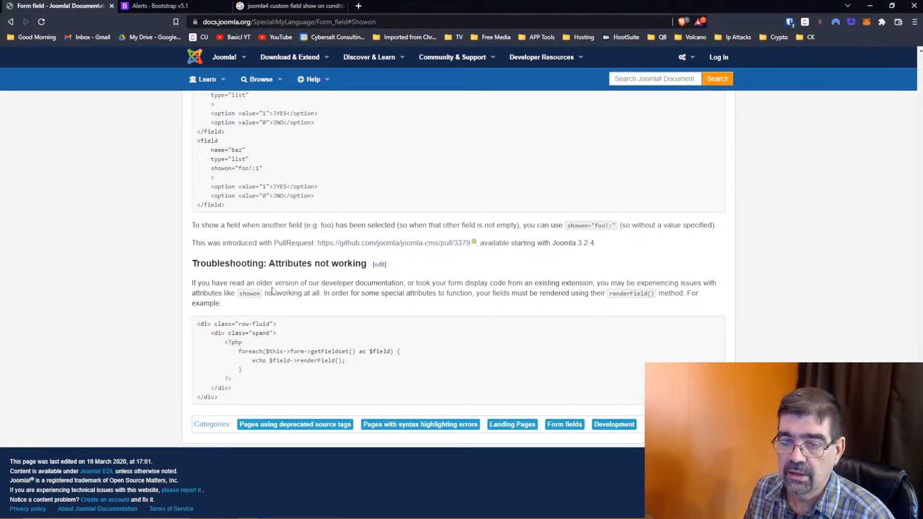
scroll(272, 290, up, 20)
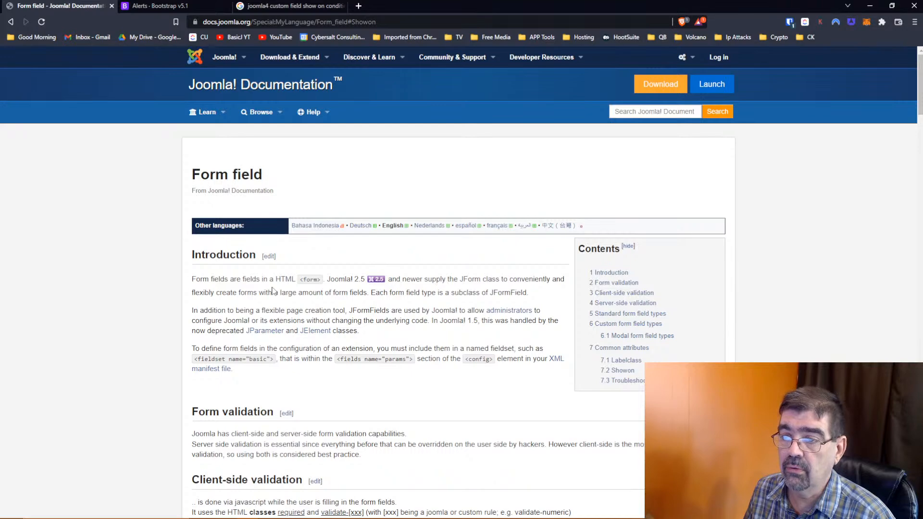
scroll(272, 290, down, 15)
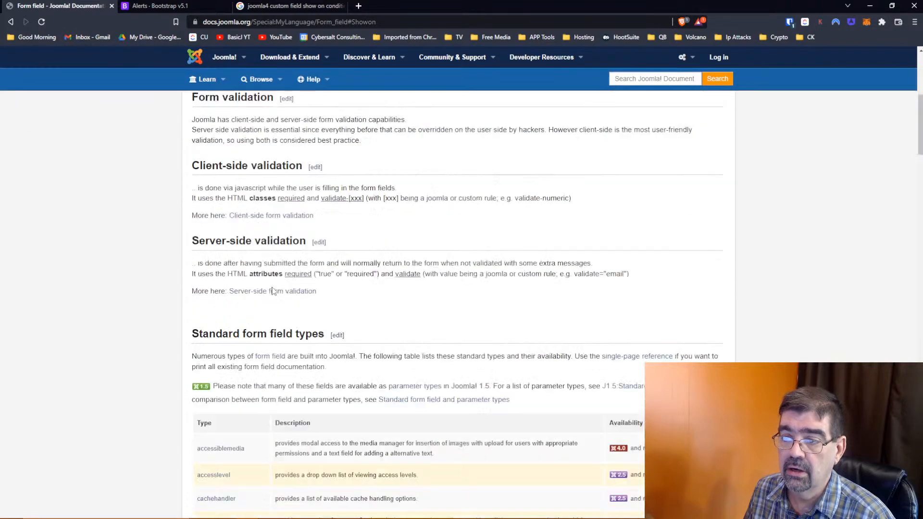
scroll(272, 290, down, 4)
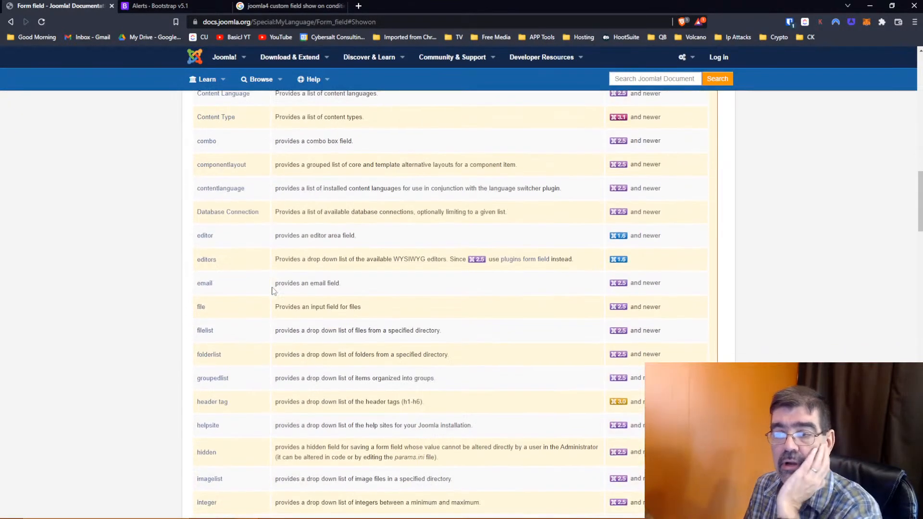
scroll(271, 291, up, 16)
scroll(271, 290, down, 3)
scroll(271, 291, down, 15)
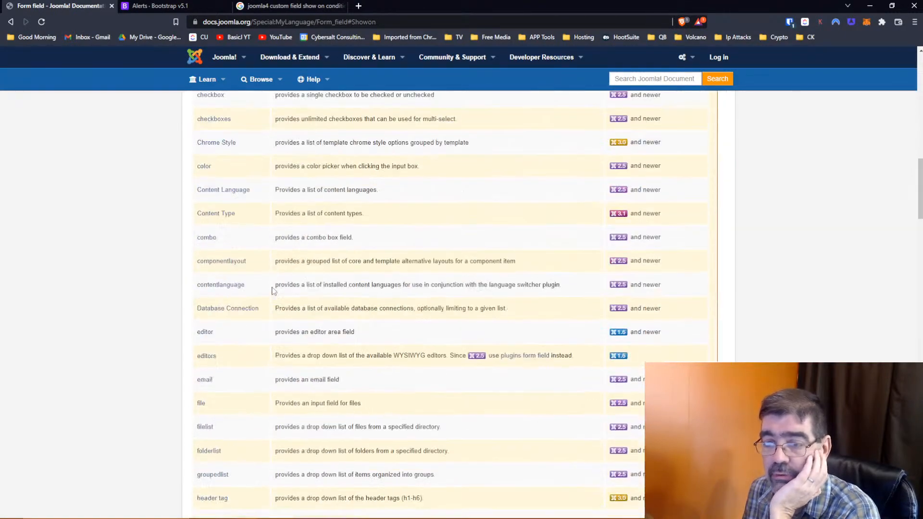
scroll(272, 291, down, 12)
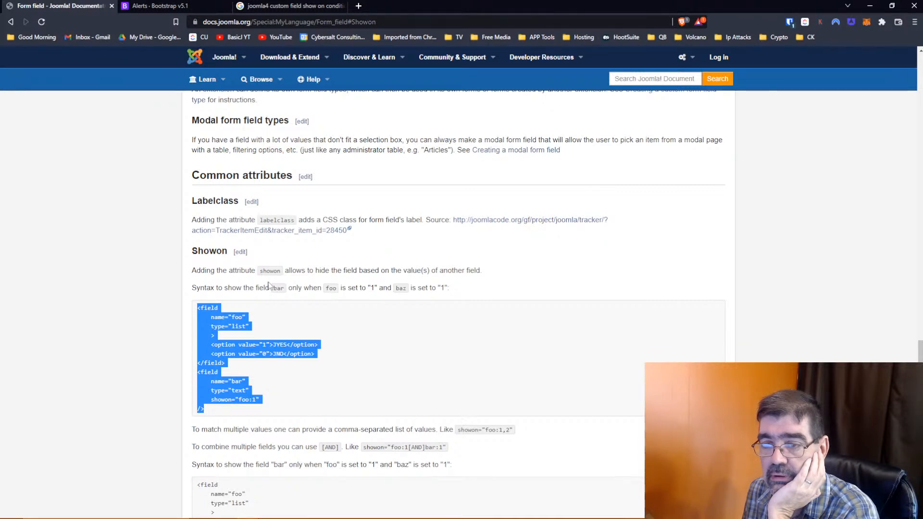
right_click(216, 313)
click(240, 322)
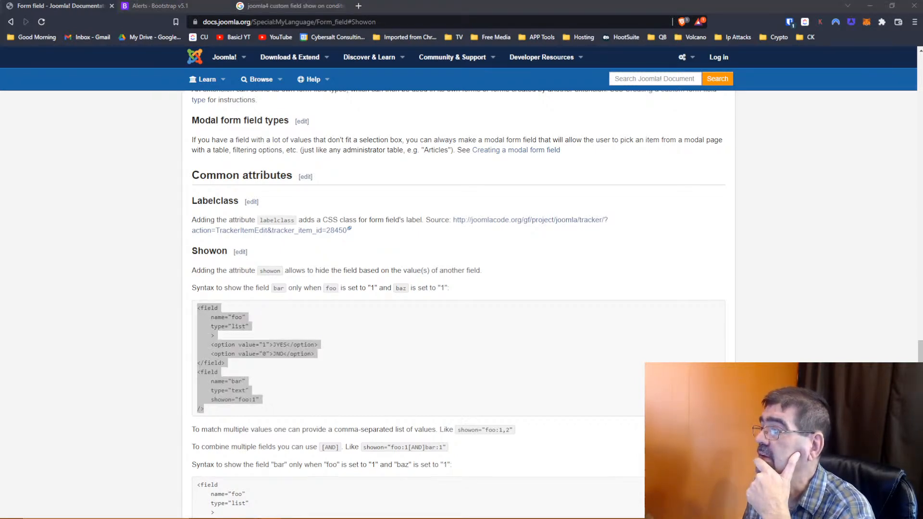
drag(0, 120, 228, 120)
- Maximize the Stack Exchange window and read the question on showon for list options in Joomla 4
click(636, 115)
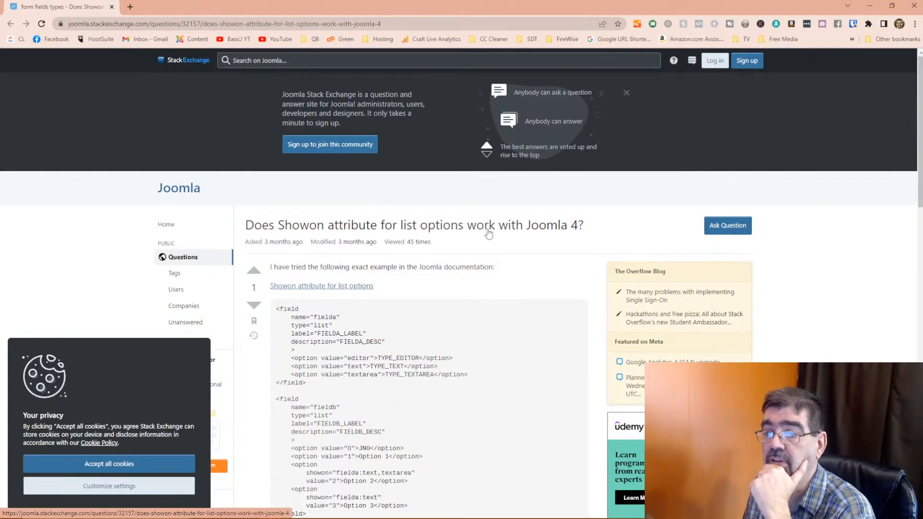
scroll(403, 256, down, 4)
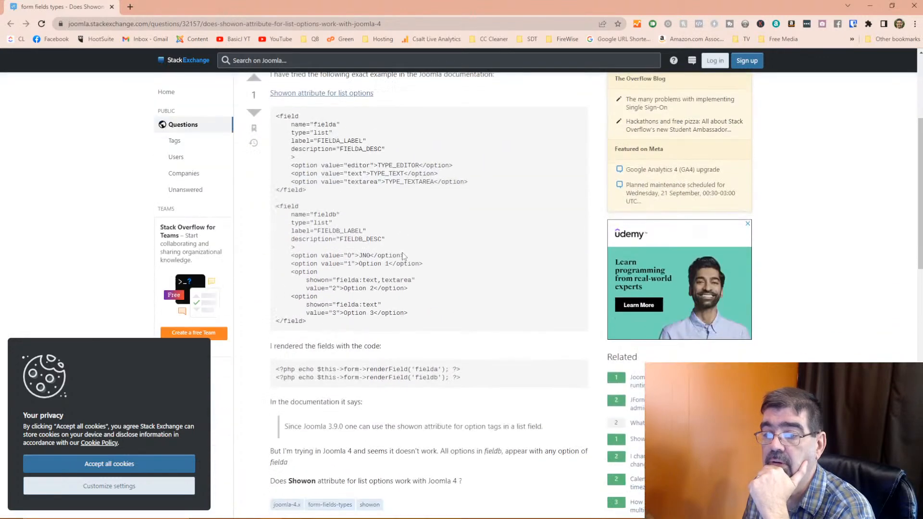
scroll(402, 256, down, 5)
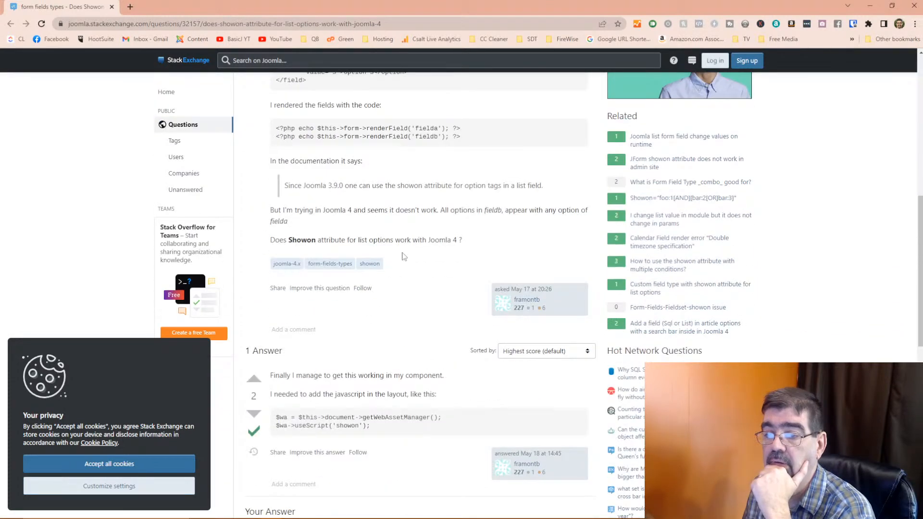
scroll(403, 256, down, 2)
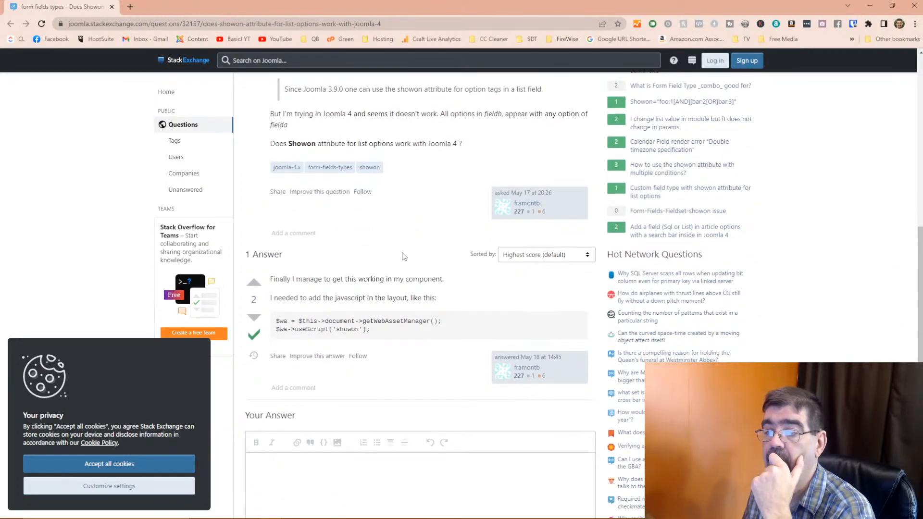
scroll(402, 256, up, 8)
scroll(403, 256, down, 2)
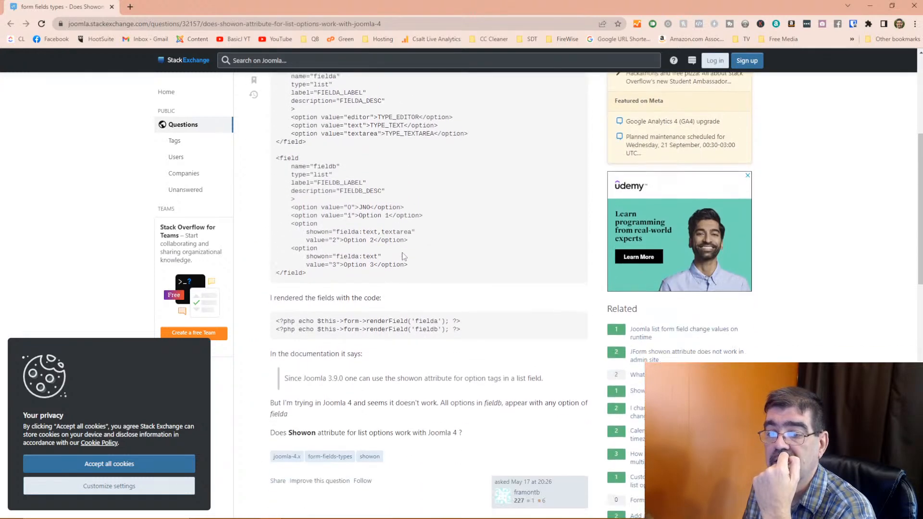
scroll(403, 256, down, 3)
scroll(403, 256, down, 9)
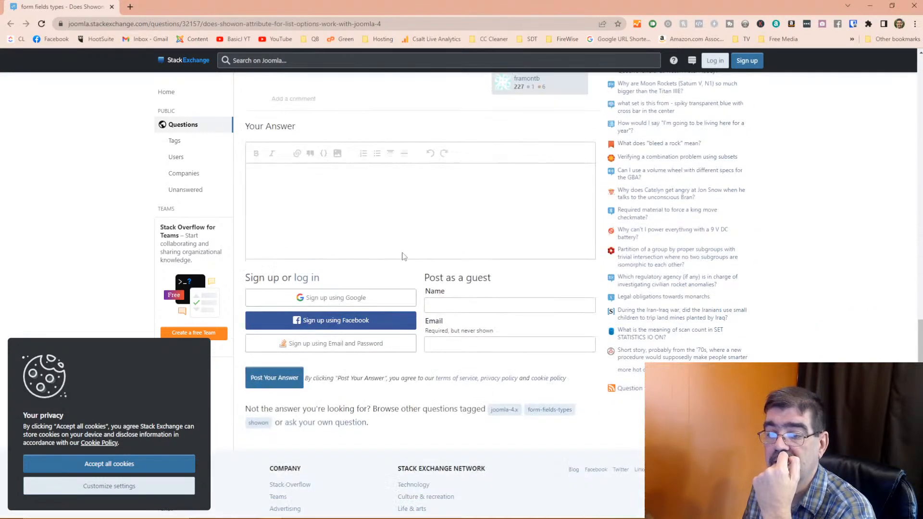
scroll(403, 252, down, 3)
scroll(403, 252, up, 20)
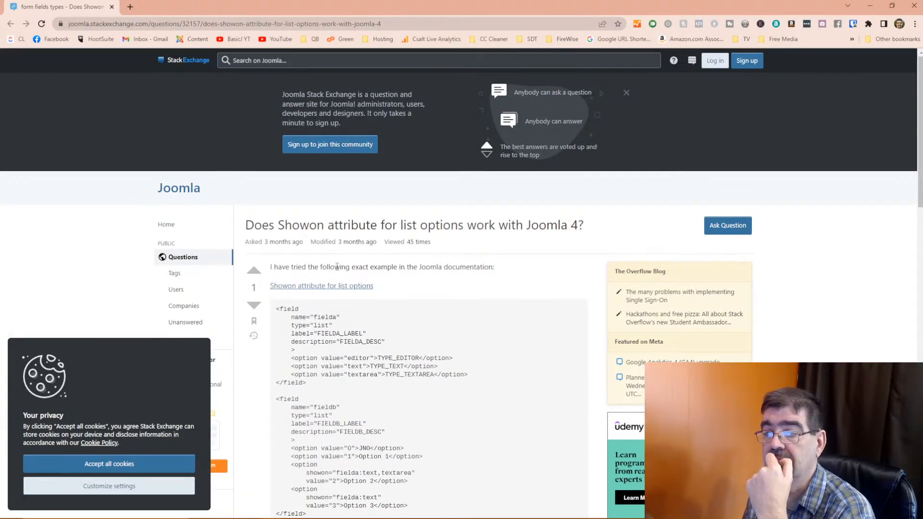
scroll(337, 266, down, 1)
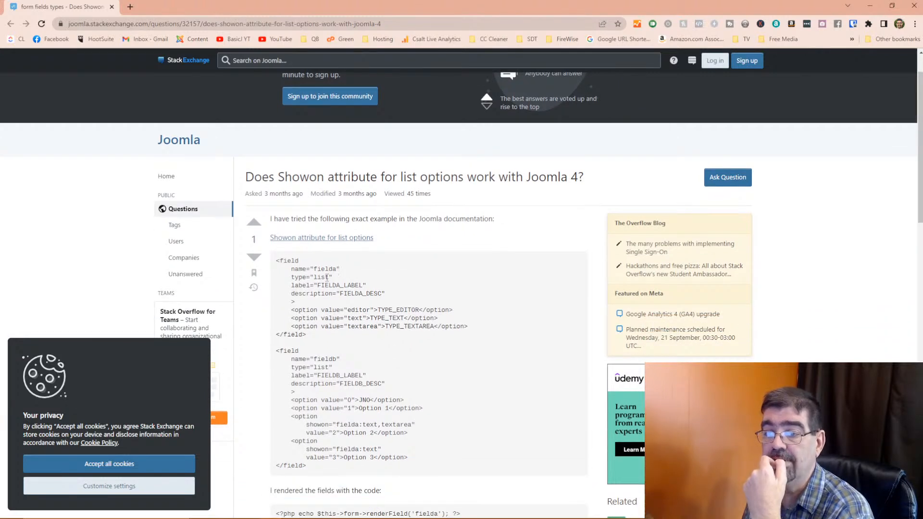
scroll(296, 277, down, 2)
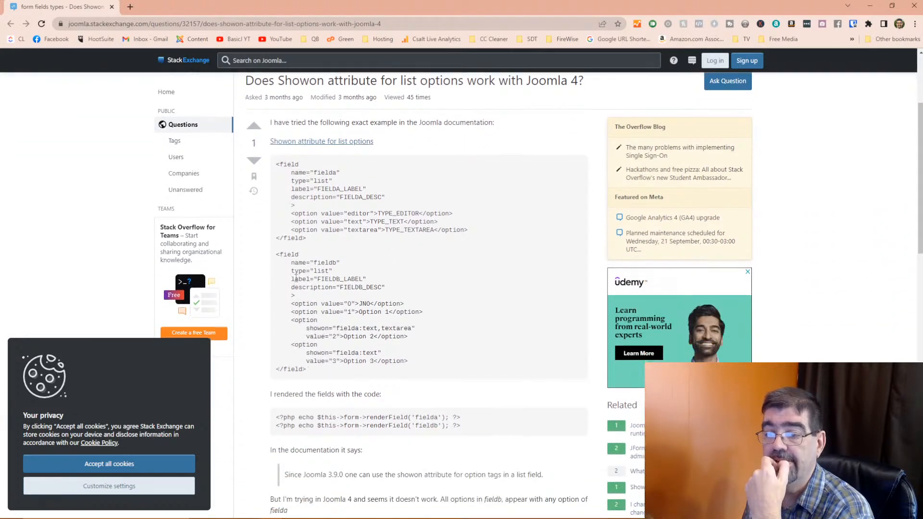
scroll(296, 278, down, 2)
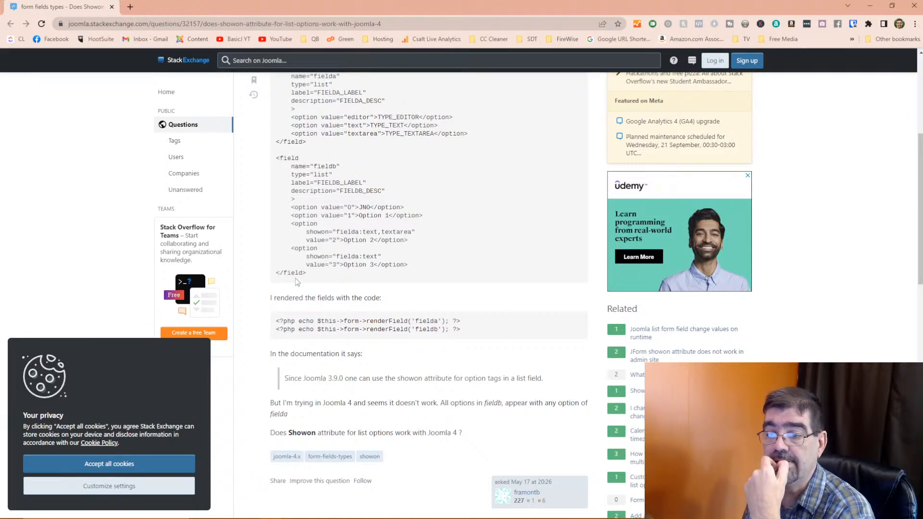
scroll(422, 350, down, 2)
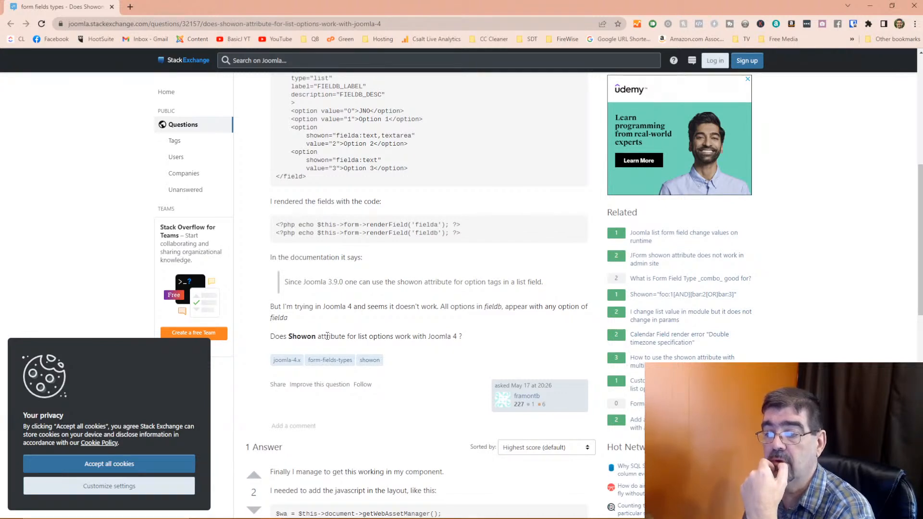
scroll(327, 335, down, 2)
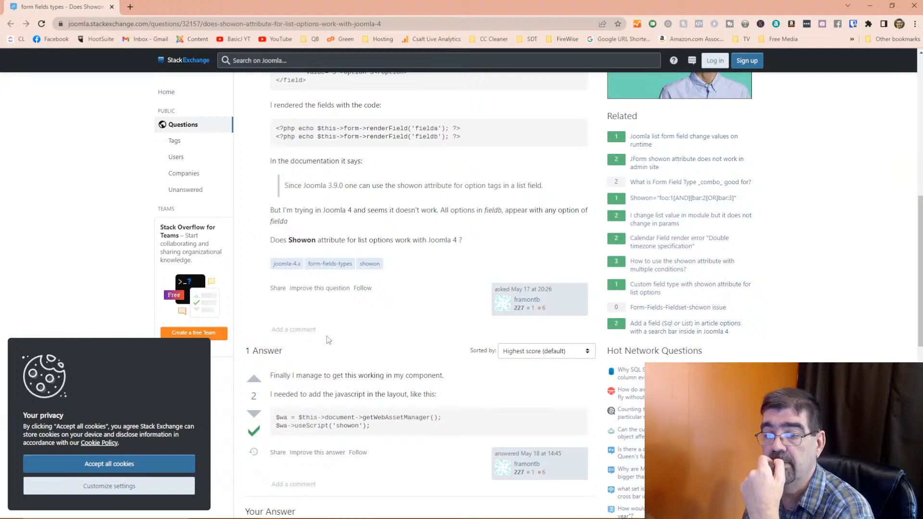
- Accept all cookies and review the answer about loading the 'showon' script
click(109, 464)
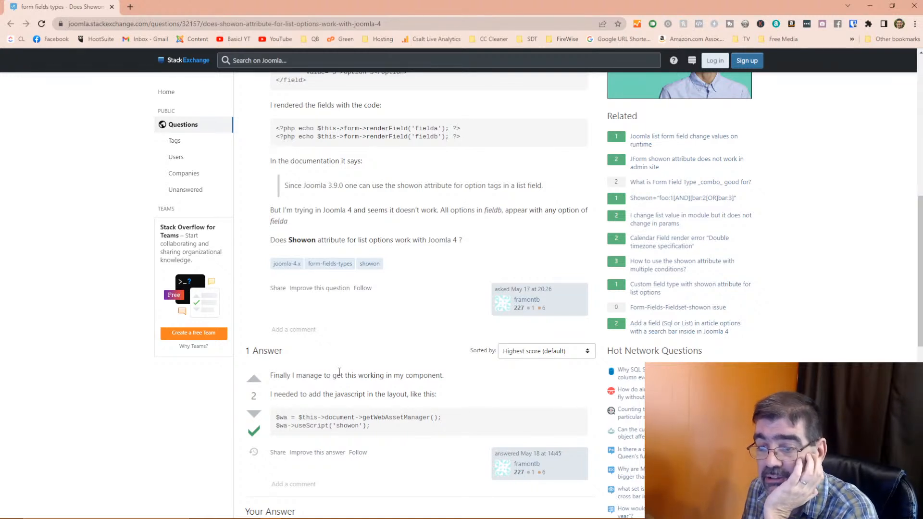
scroll(339, 372, down, 2)
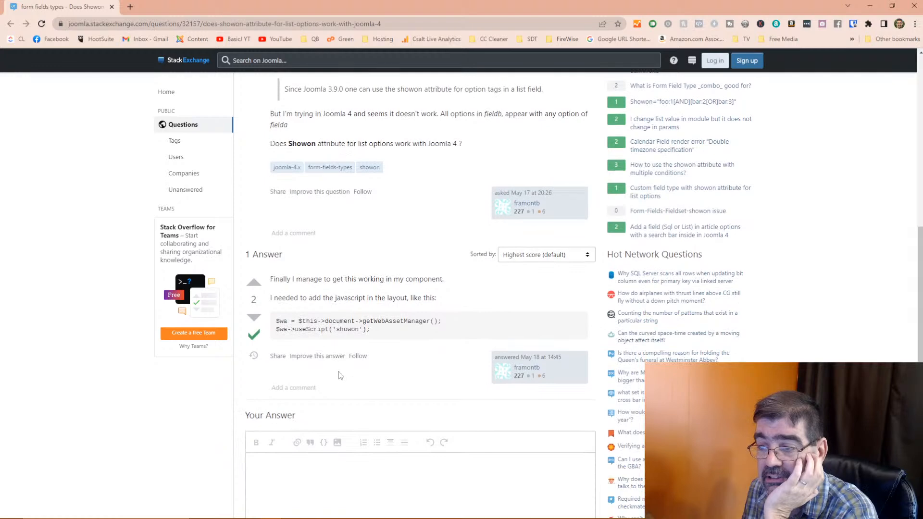
scroll(339, 375, up, 1)
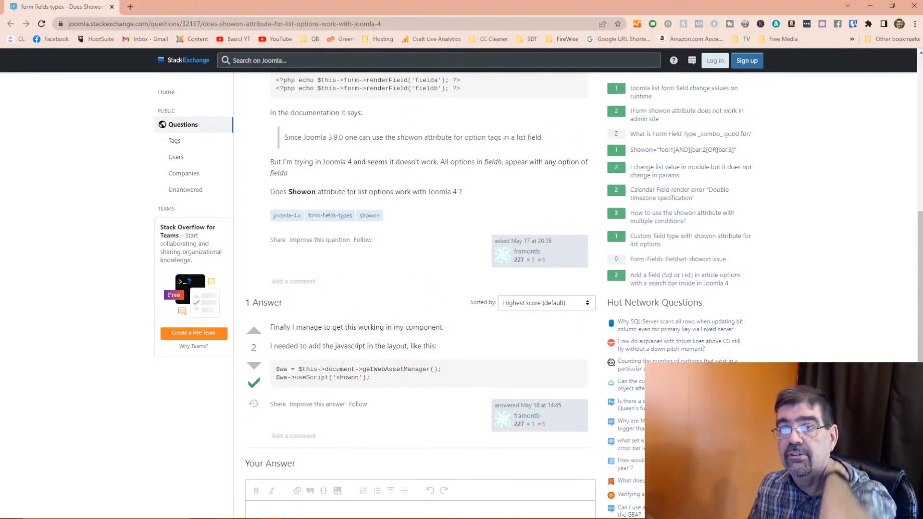
click(406, 22)
right_click(405, 22)
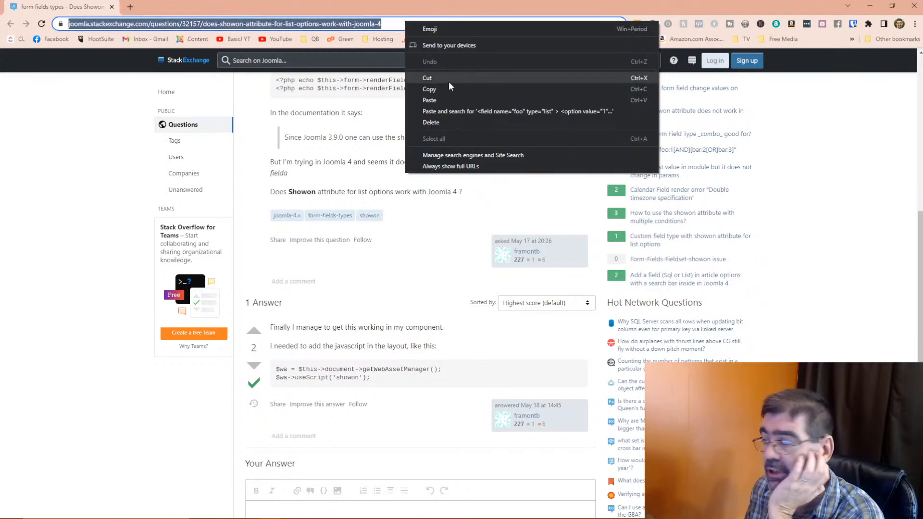
click(83, 226)
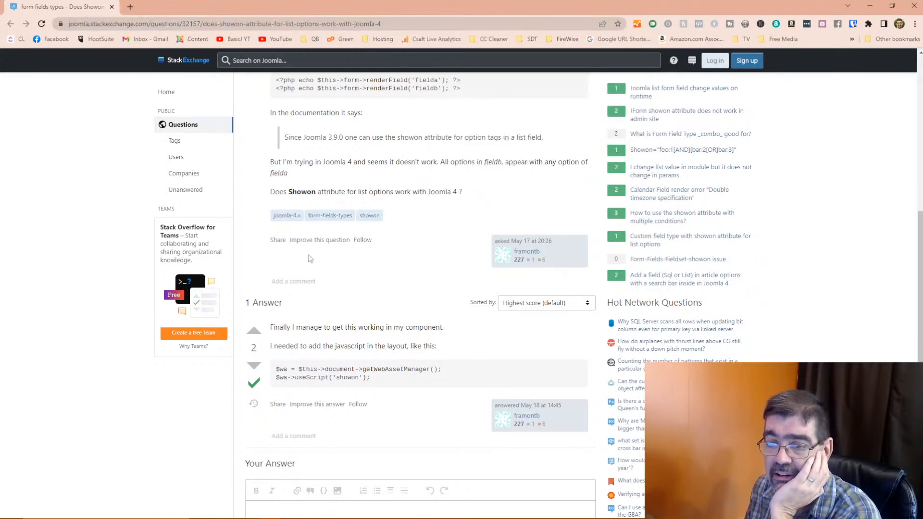
scroll(315, 258, up, 1)
scroll(315, 258, up, 5)
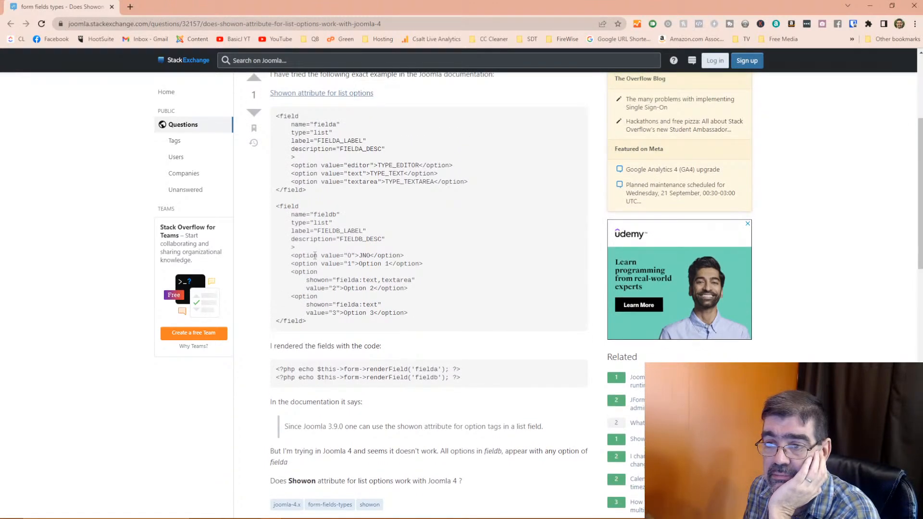
scroll(315, 255, up, 1)
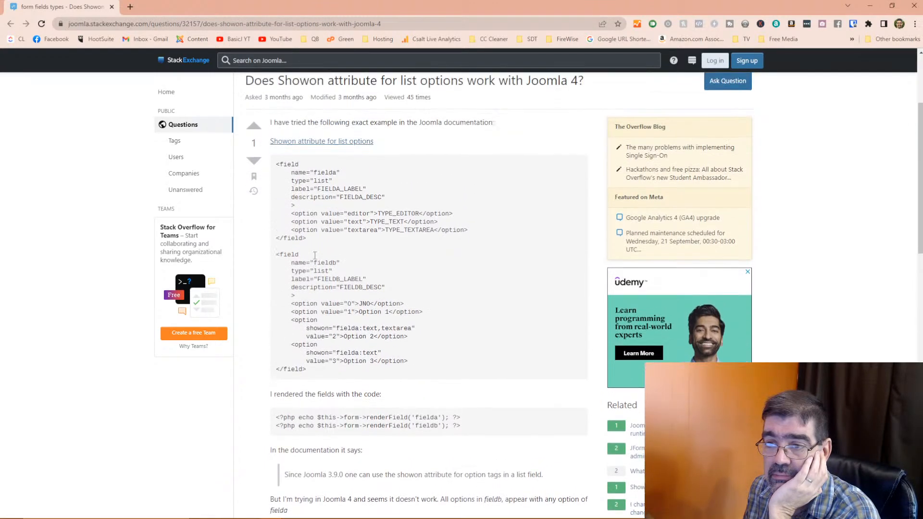
right_click(332, 191)
click(267, 226)
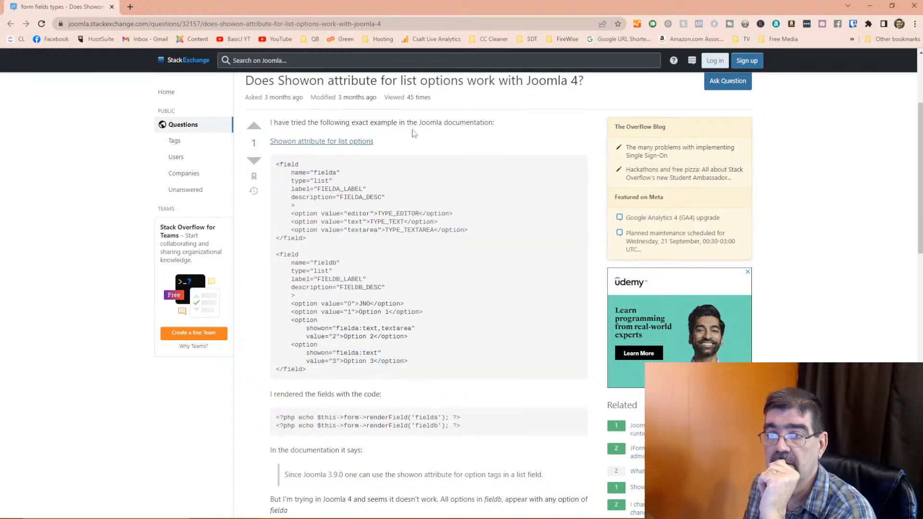
scroll(389, 183, down, 1)
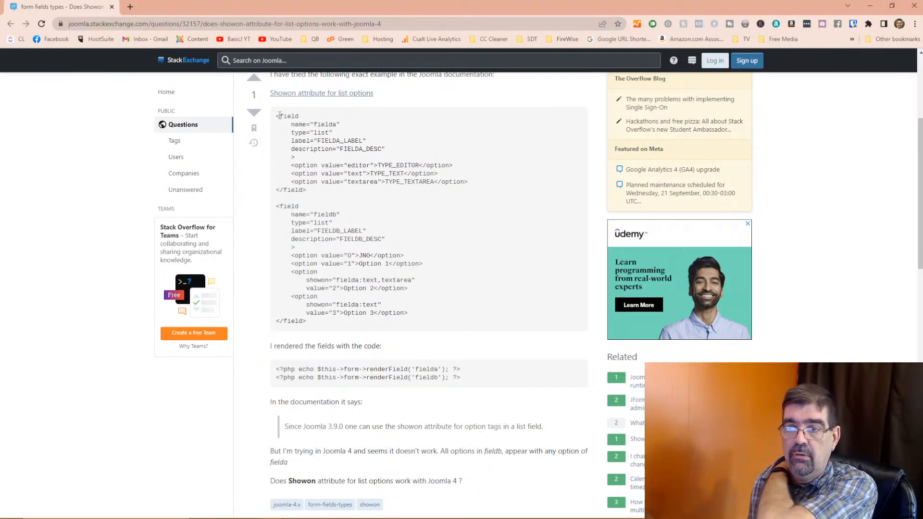
drag(278, 116, 451, 323)
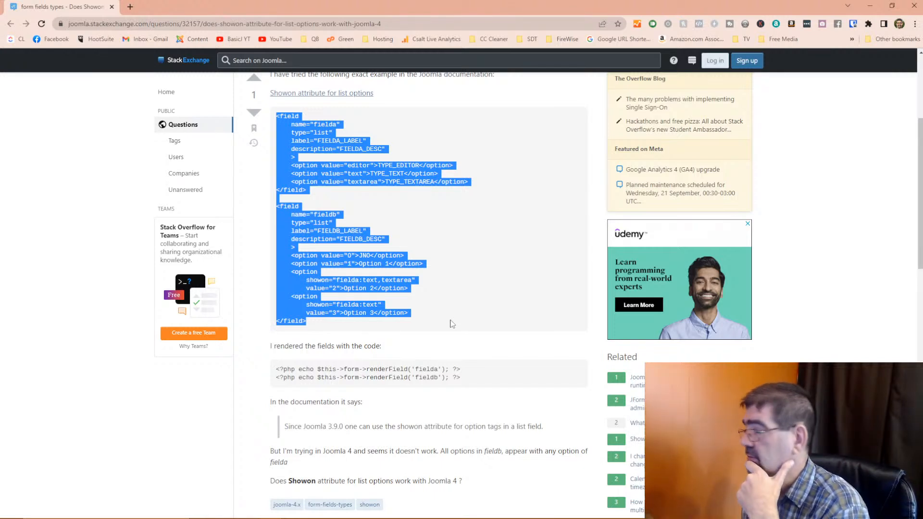
click(440, 290)
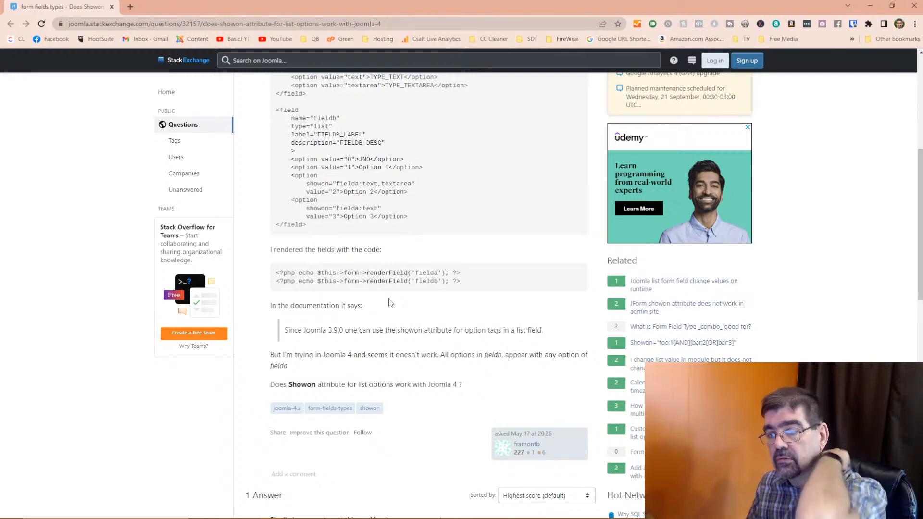
scroll(391, 303, up, 2)
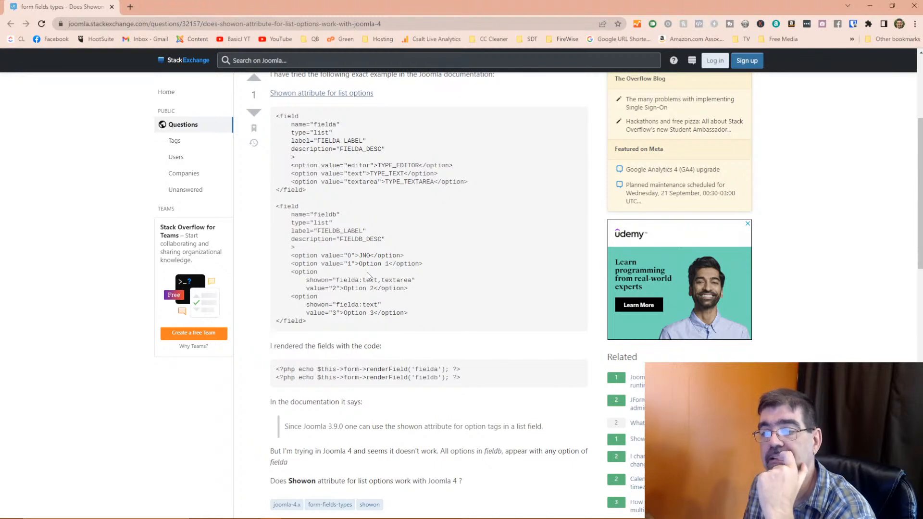
scroll(367, 276, up, 2)
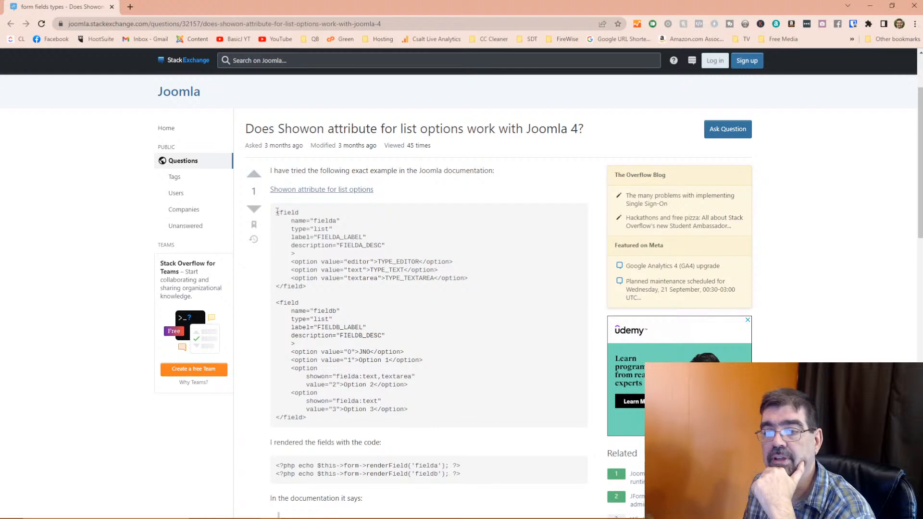
drag(277, 212, 448, 419)
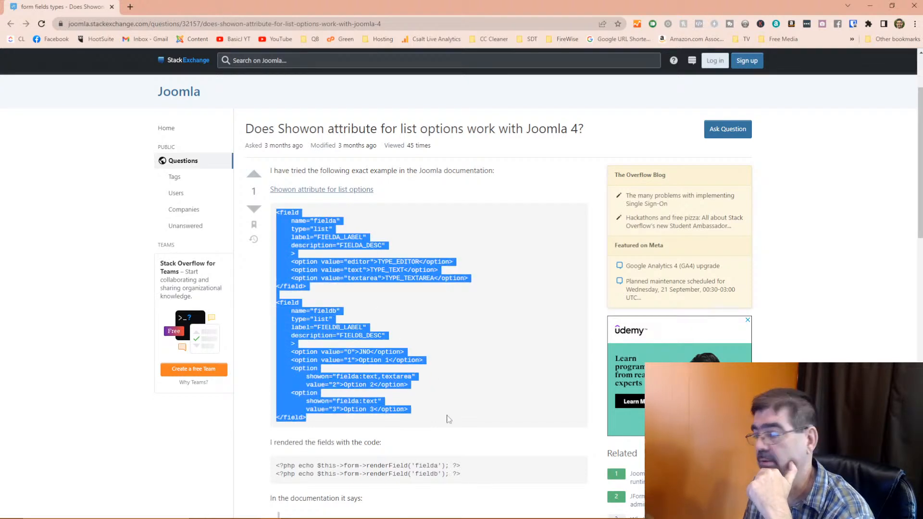
click(458, 337)
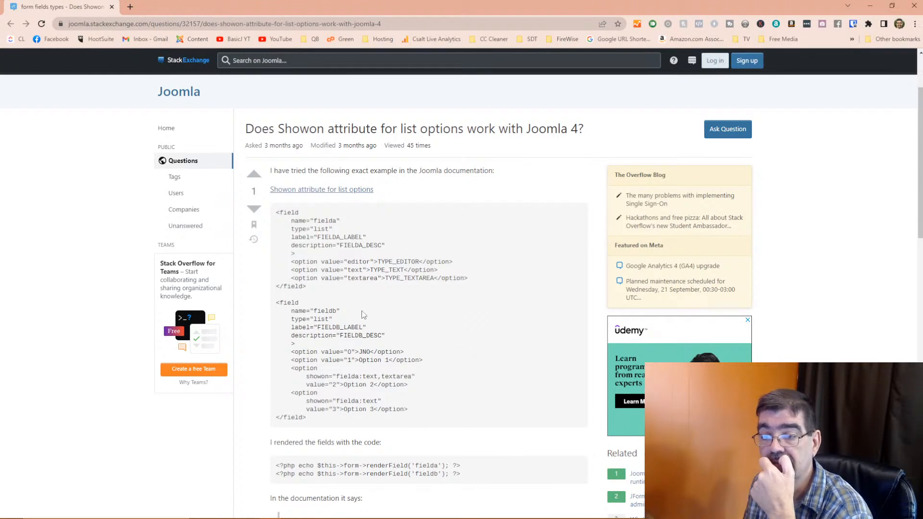
scroll(363, 315, down, 1)
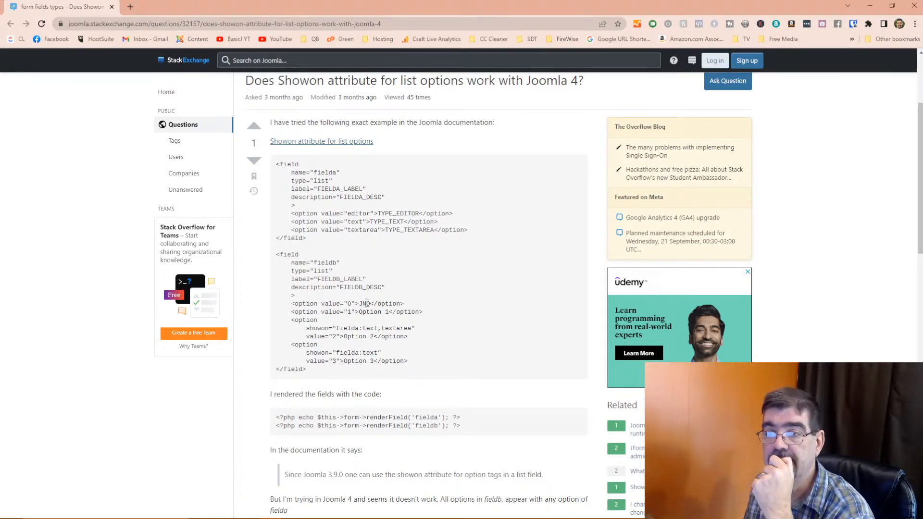
scroll(366, 302, up, 1)
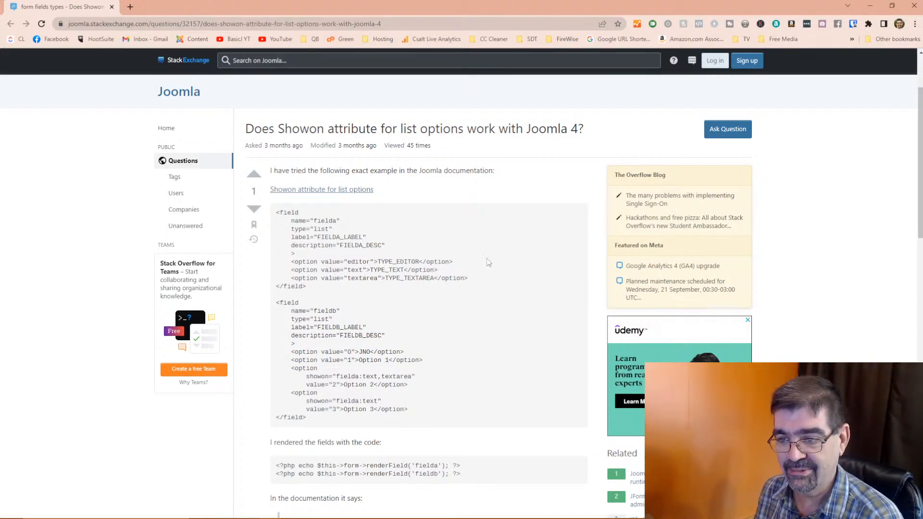
- Scroll through the accepted answer on loading the showon script via getWebAssetManager
scroll(500, 281, down, 2)
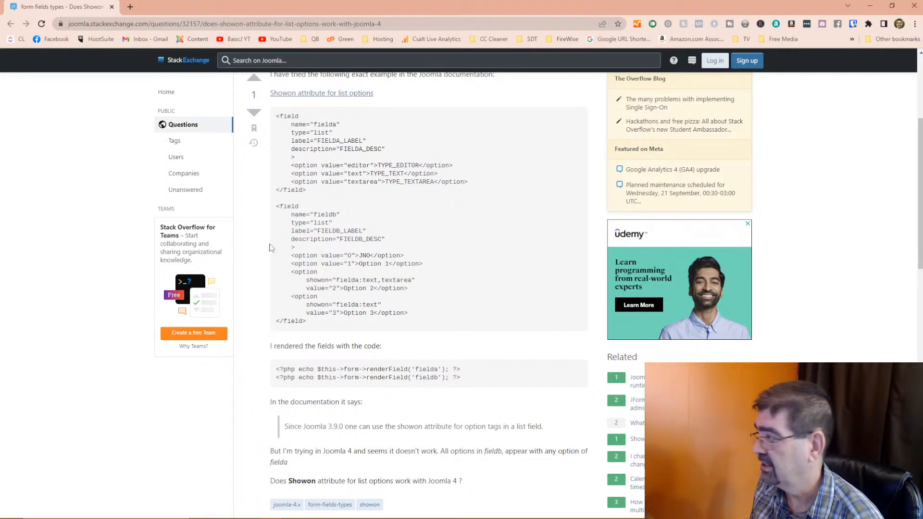
scroll(270, 247, down, 2)
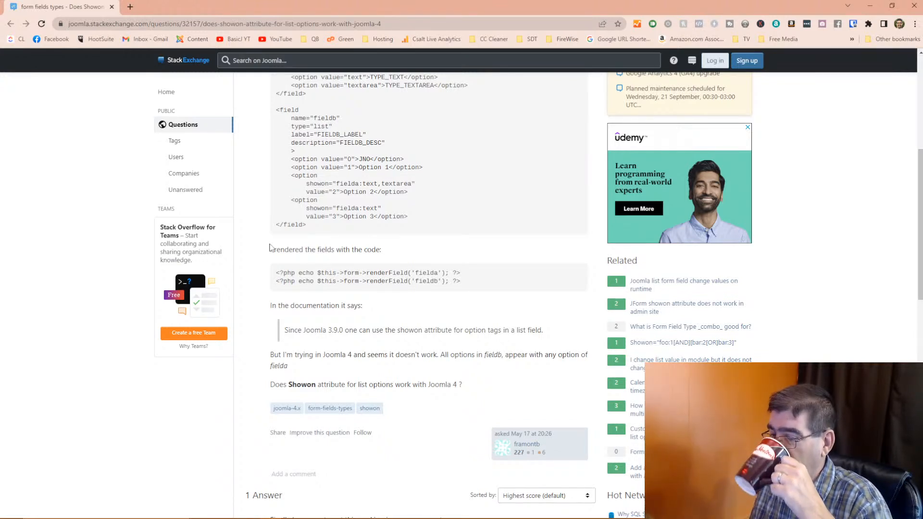
scroll(270, 248, down, 3)
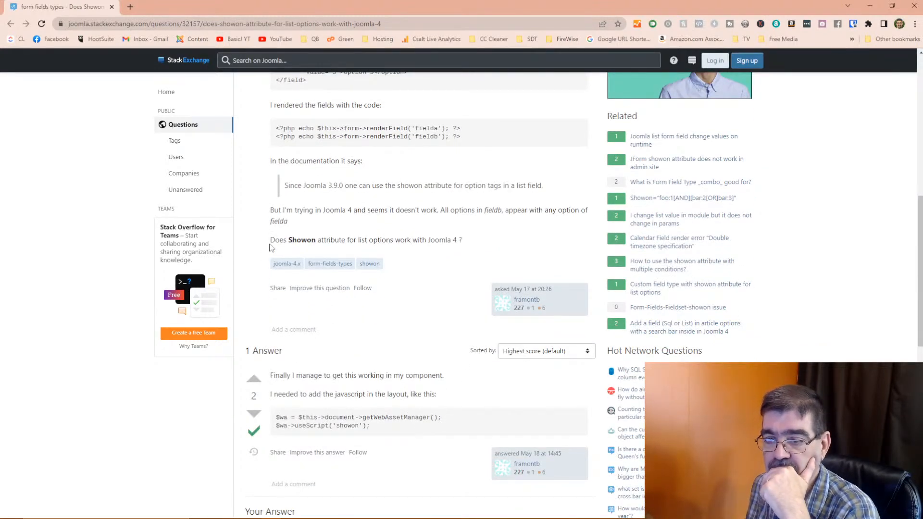
scroll(271, 247, down, 2)
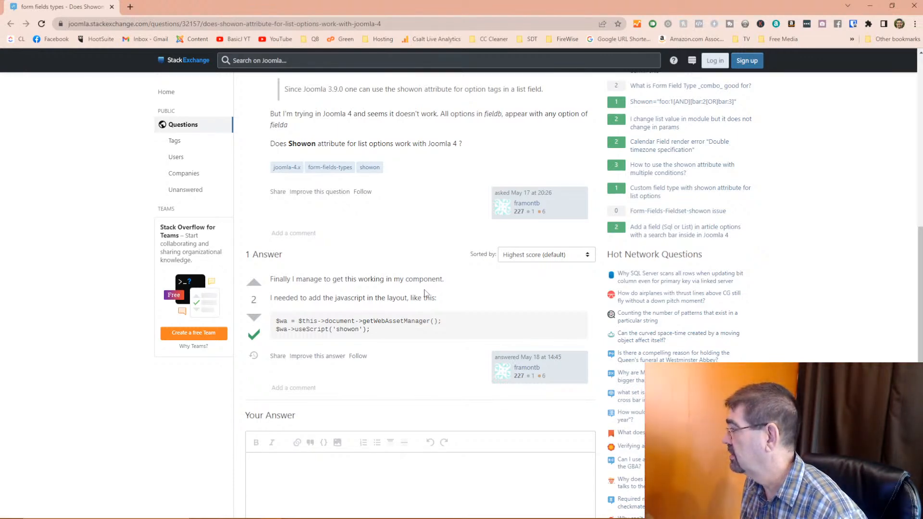
scroll(424, 293, up, 12)
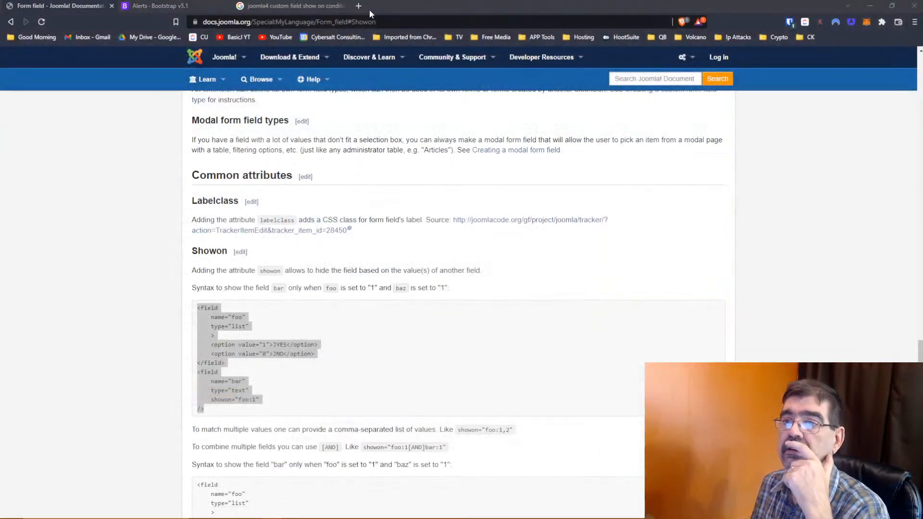
- Search Google for 'showon joomla 4 custom field' in a new tab, correcting the misspelled 'custom'
click(358, 6)
click(355, 22)
text(showon)
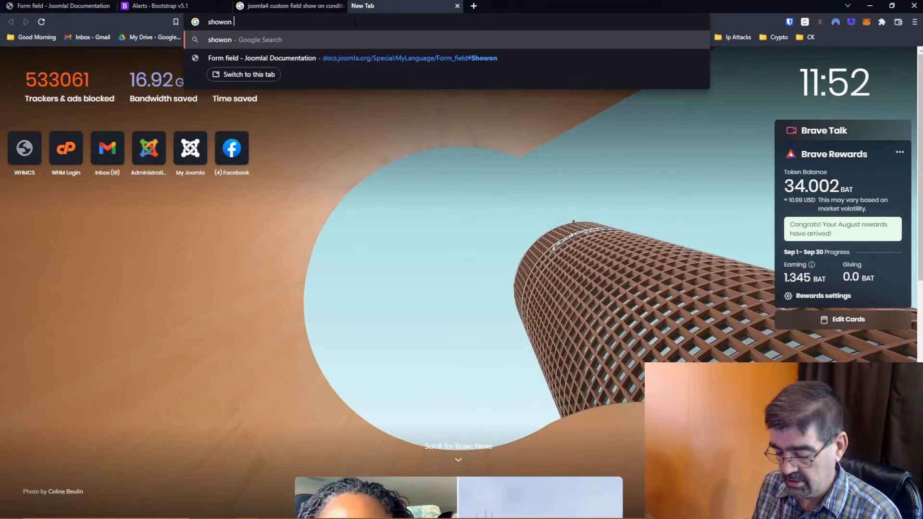
text( joomla 4 c)
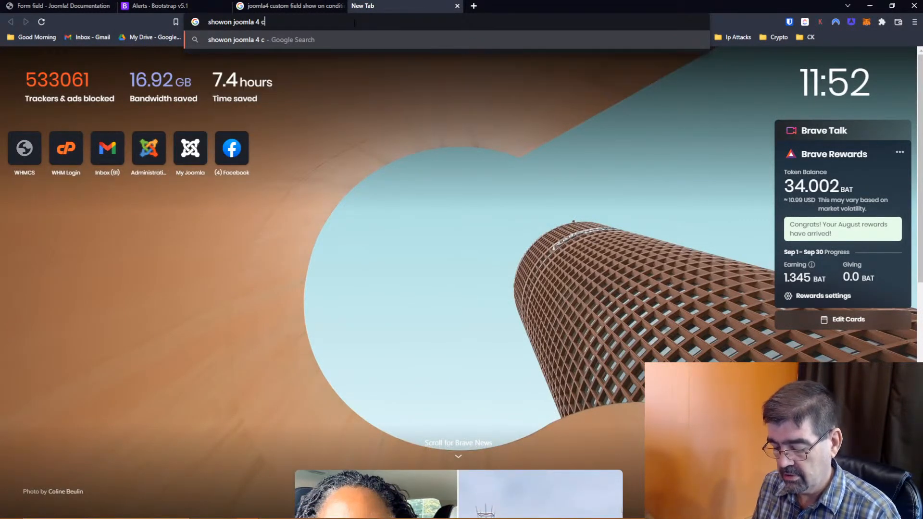
text(utom field)
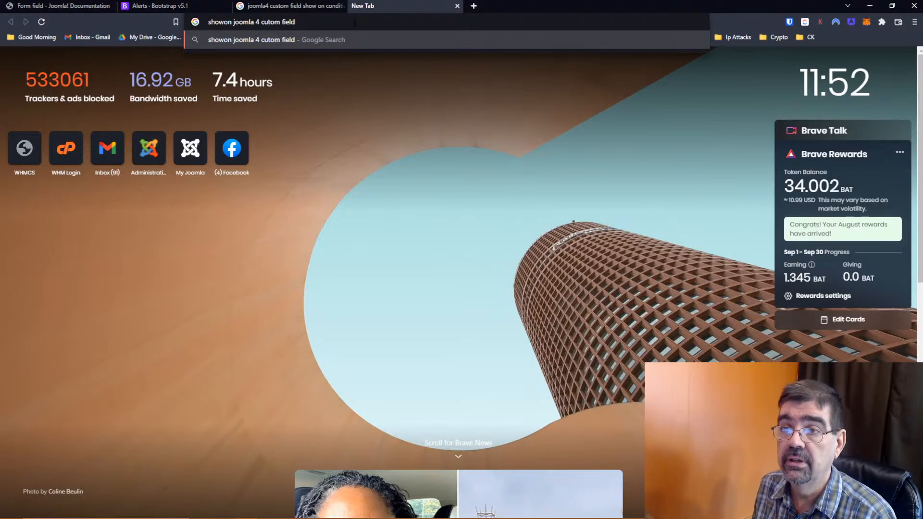
key(Left)
key(Left)
key(Left)
key(Left)
key(Left)
key(Left)
key(Left)
key(Left)
key(Left)
text(s)
key(Return)
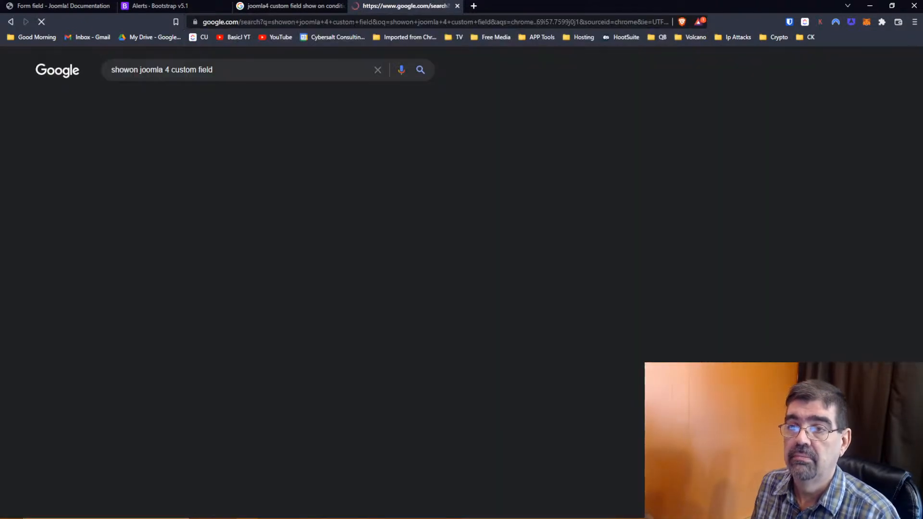
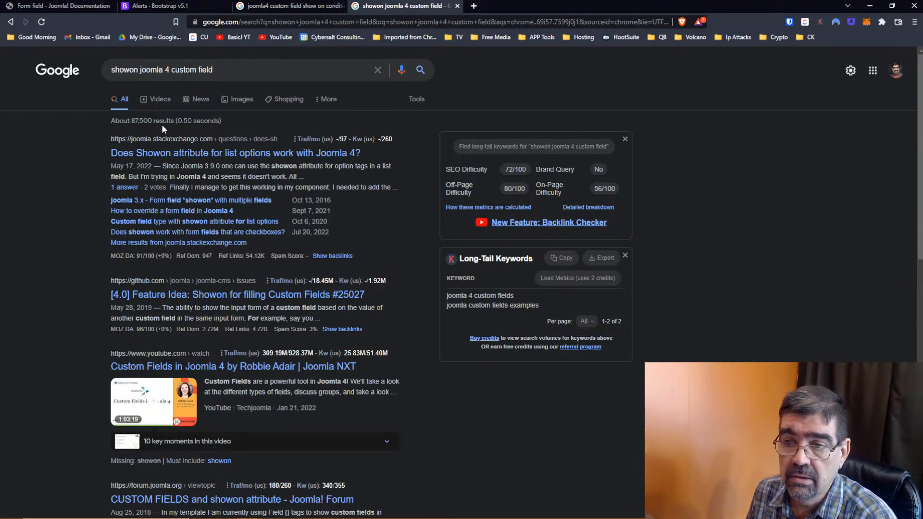
- Open the 'Does showon work with form fields that are checkboxes?' question, accept cookies, and read its examples
click(192, 234)
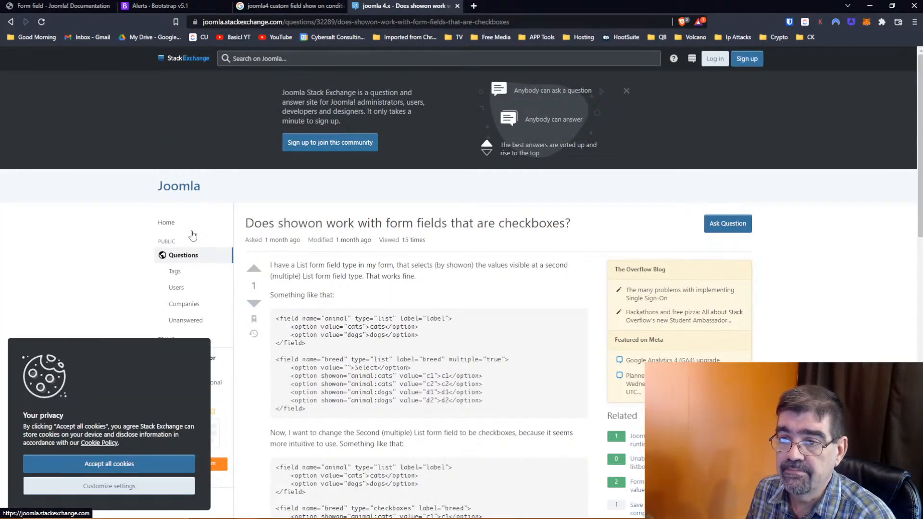
click(164, 463)
scroll(325, 236, down, 8)
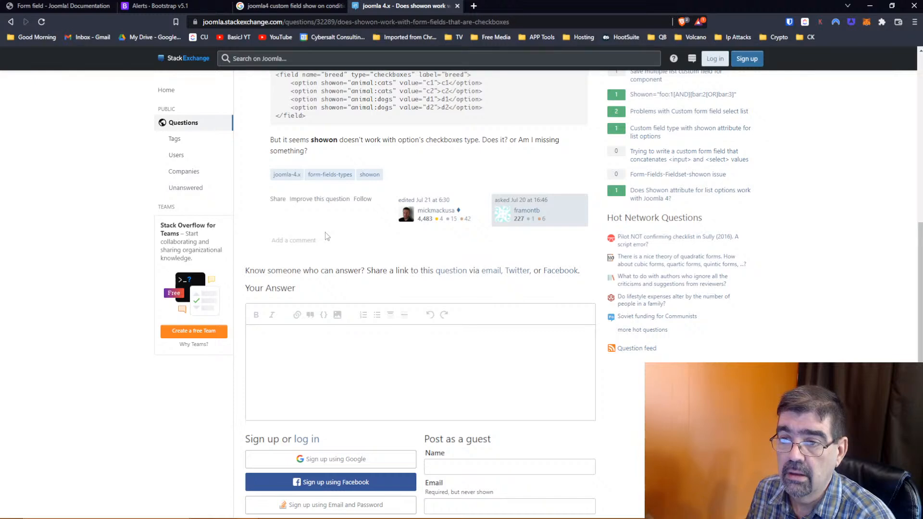
scroll(325, 232, up, 3)
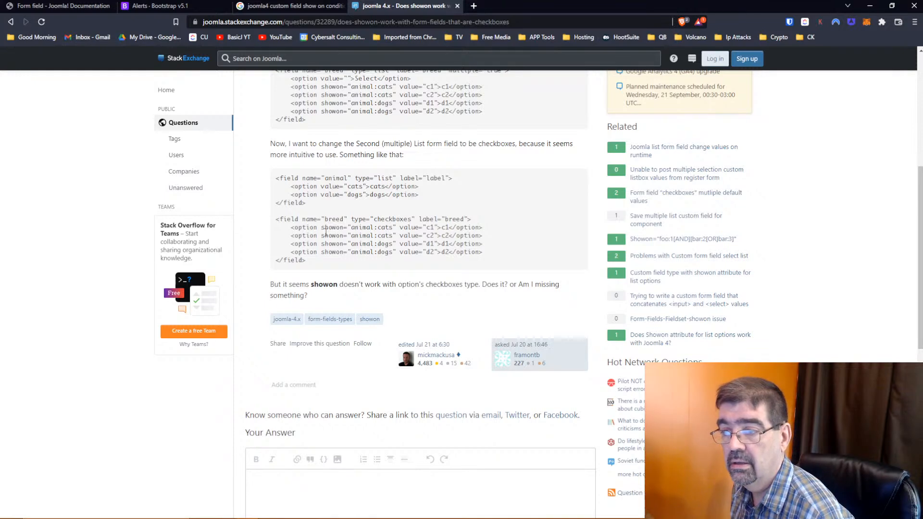
scroll(325, 233, up, 2)
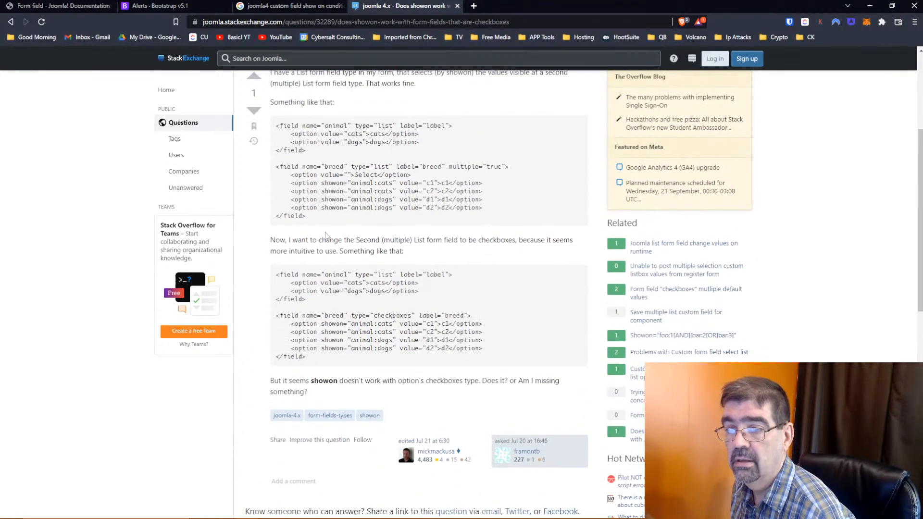
scroll(325, 232, up, 4)
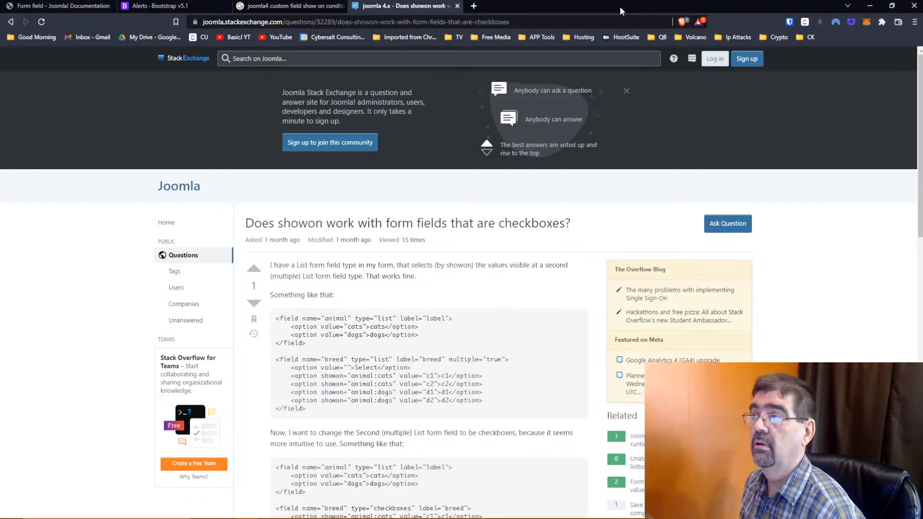
- Cancel the Source code dialog and save and close the Vehicle 1 article
click(869, 5)
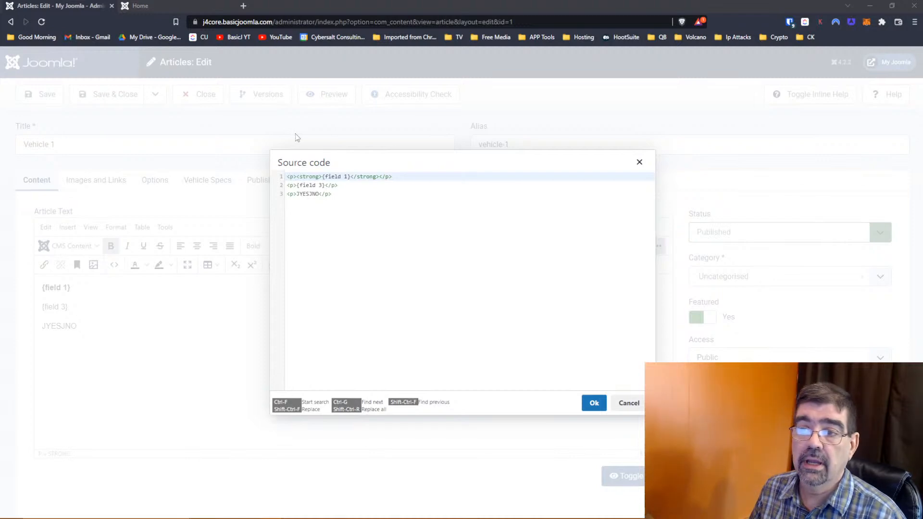
click(628, 402)
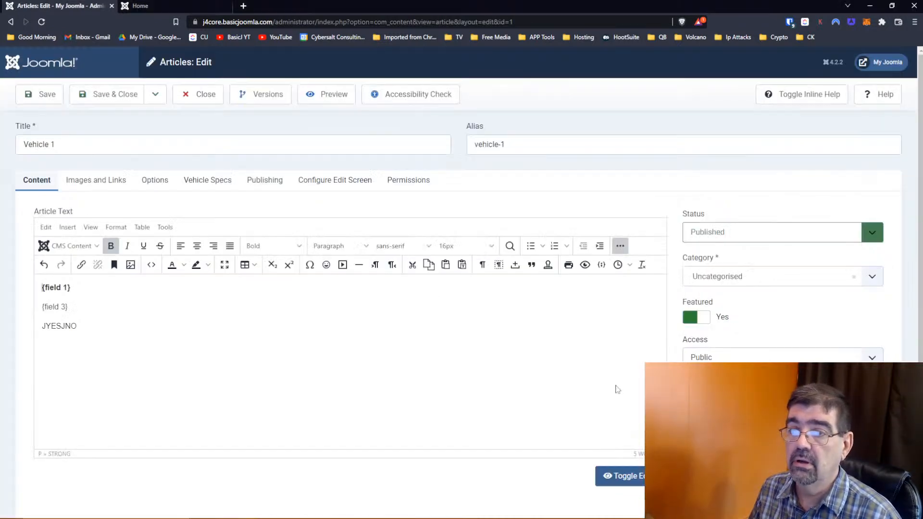
click(109, 94)
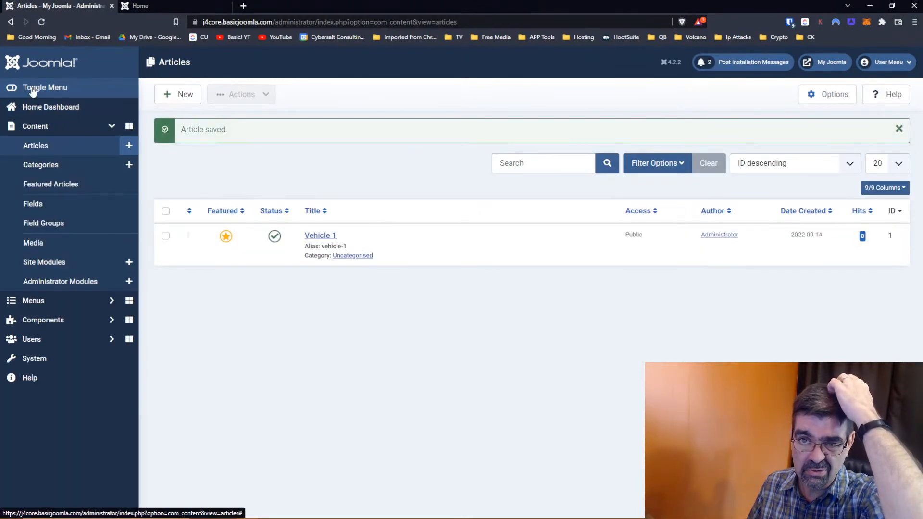
- Set Global Configuration's Default Editor to Editor - CodeMirror and save it
click(43, 87)
click(13, 91)
click(48, 107)
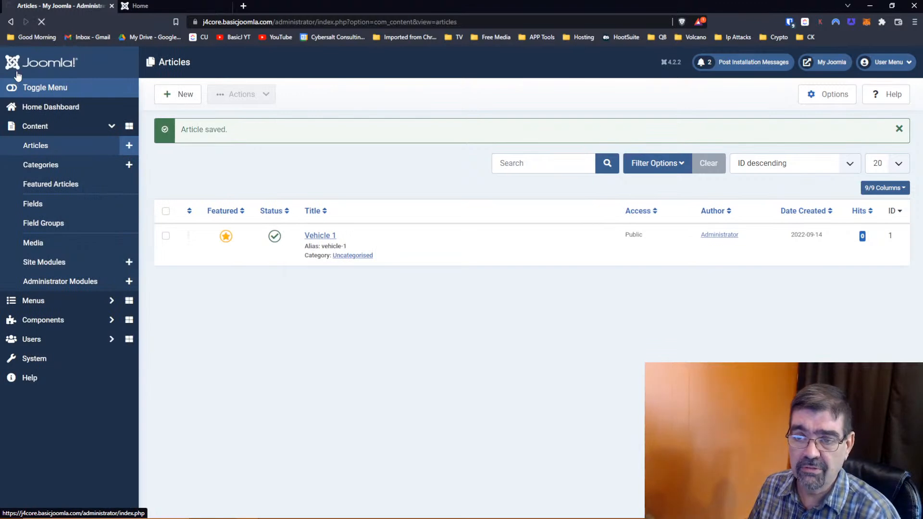
click(799, 151)
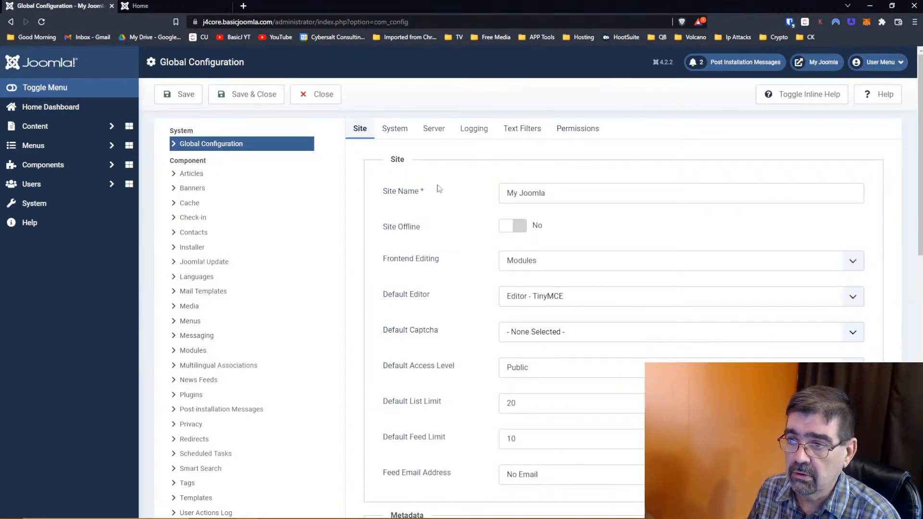
click(528, 296)
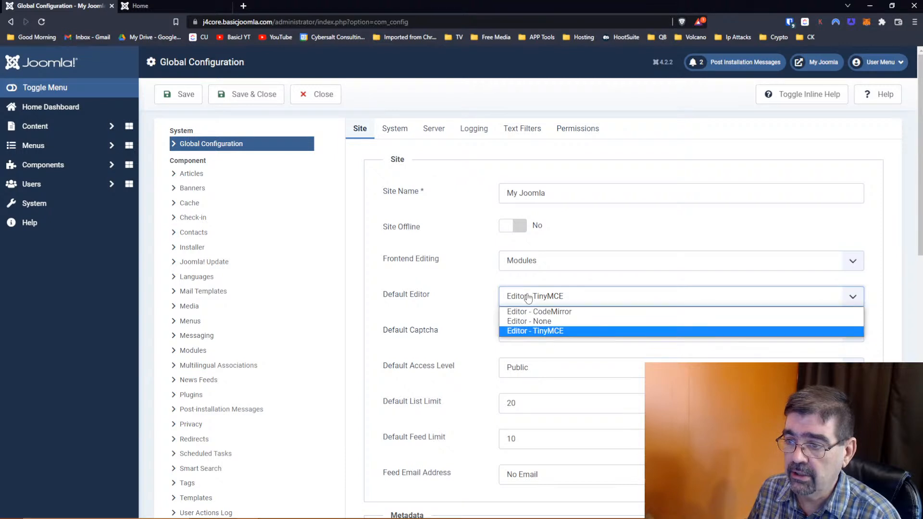
click(527, 313)
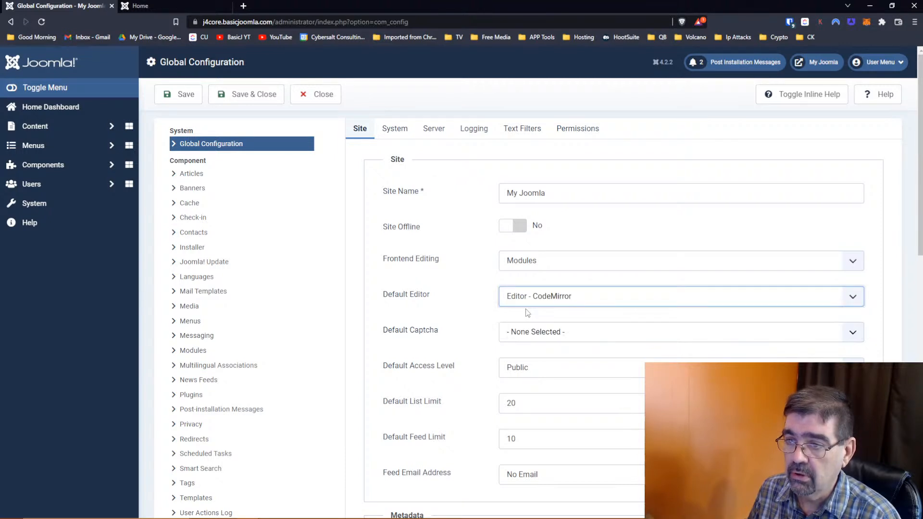
click(192, 96)
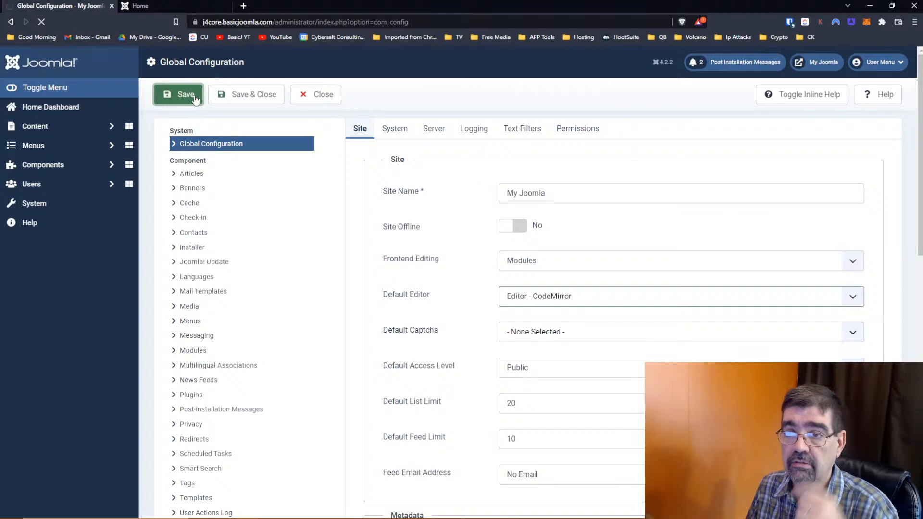
click(250, 94)
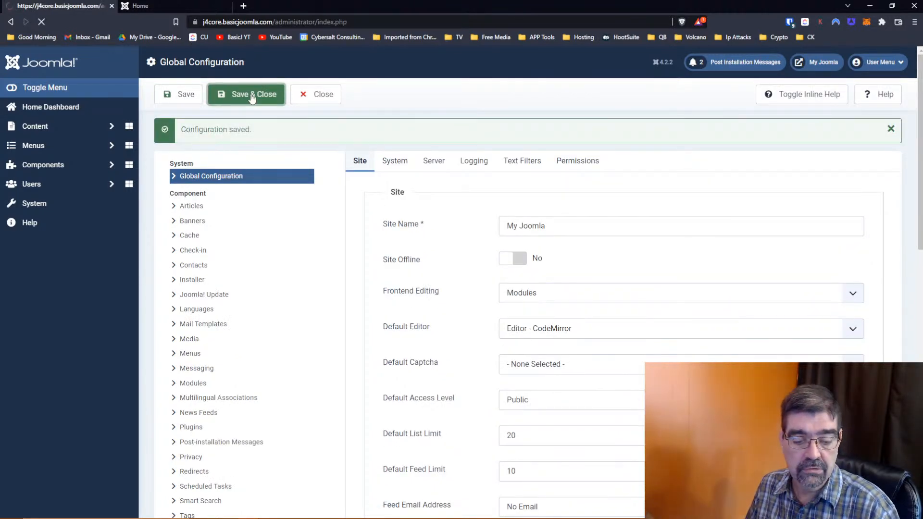
click(48, 127)
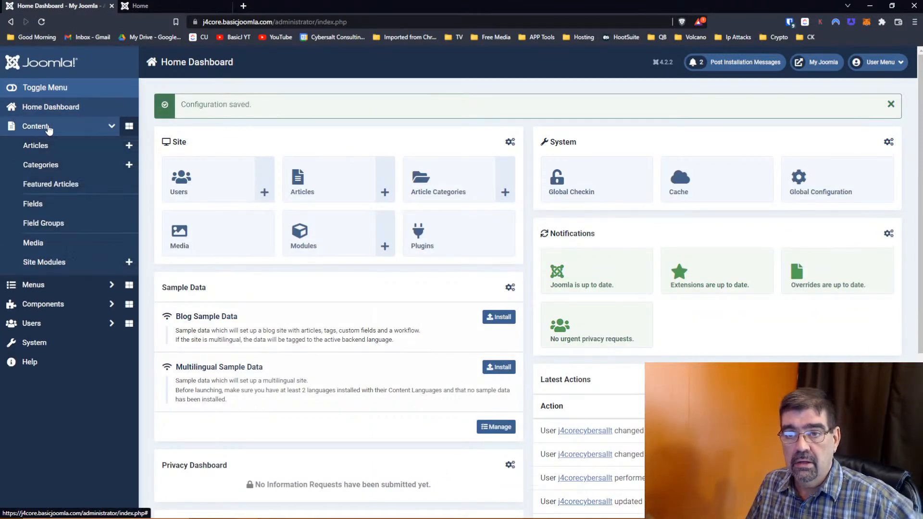
- Replace Vehicle 1's JYESJNO line with the foo list and bar showon field XML, save, and open the site
right_click(53, 146)
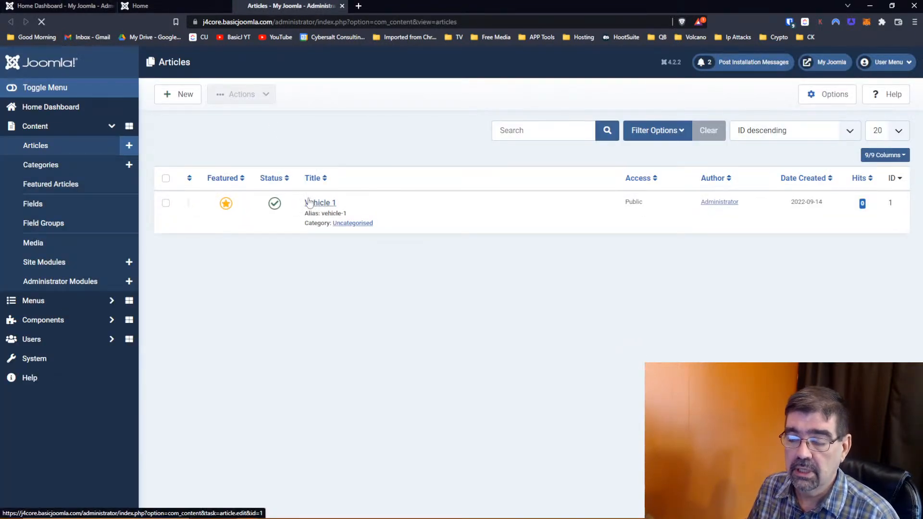
click(309, 202)
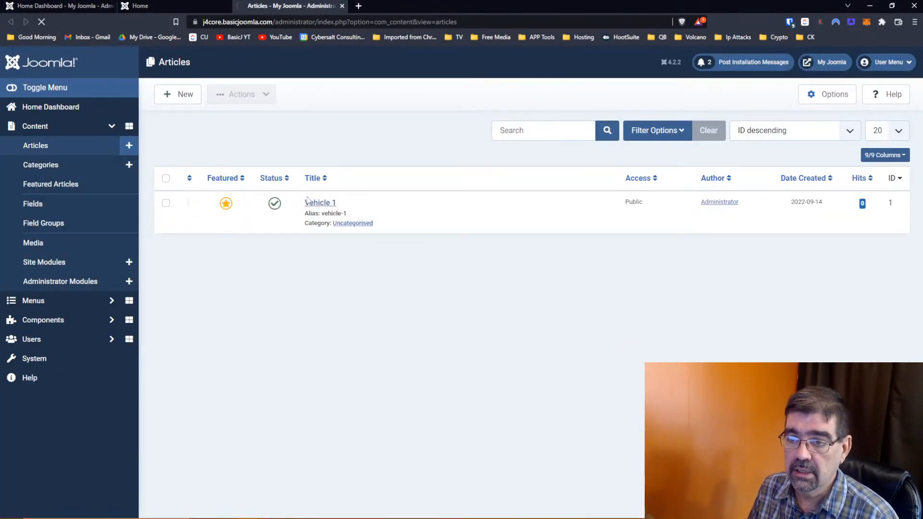
drag(114, 239, 52, 247)
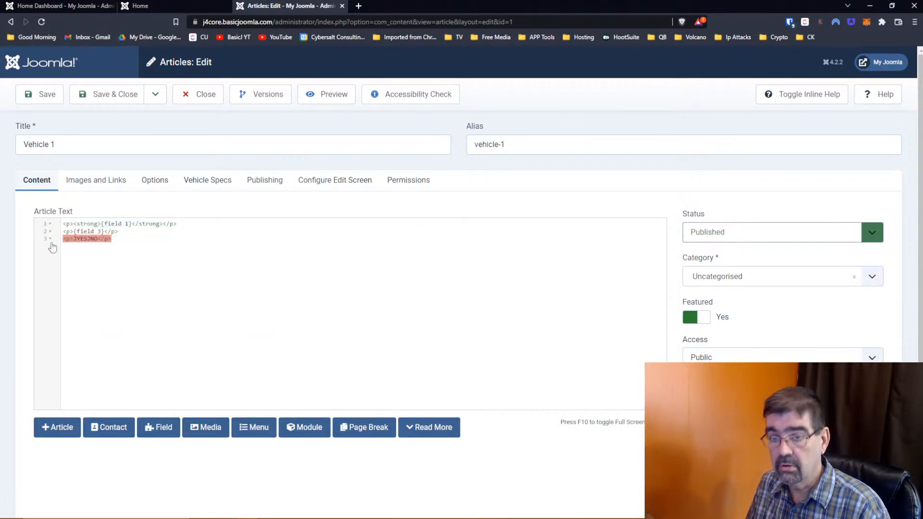
text(<field     name="foo"     type="list"     >     <option value="1">JYES</option>     <option value="0">JNO</option> </field> <field     name="bar"     type="text"     showon="foo:1" />)
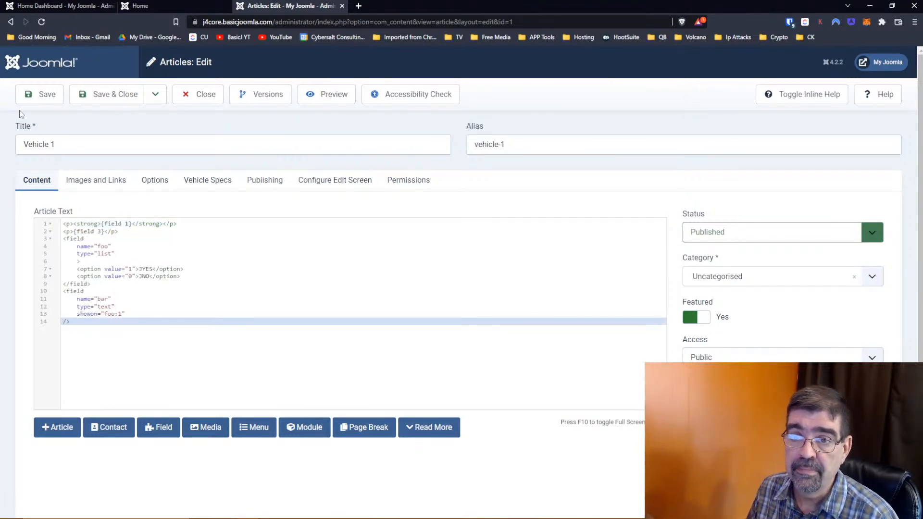
click(29, 98)
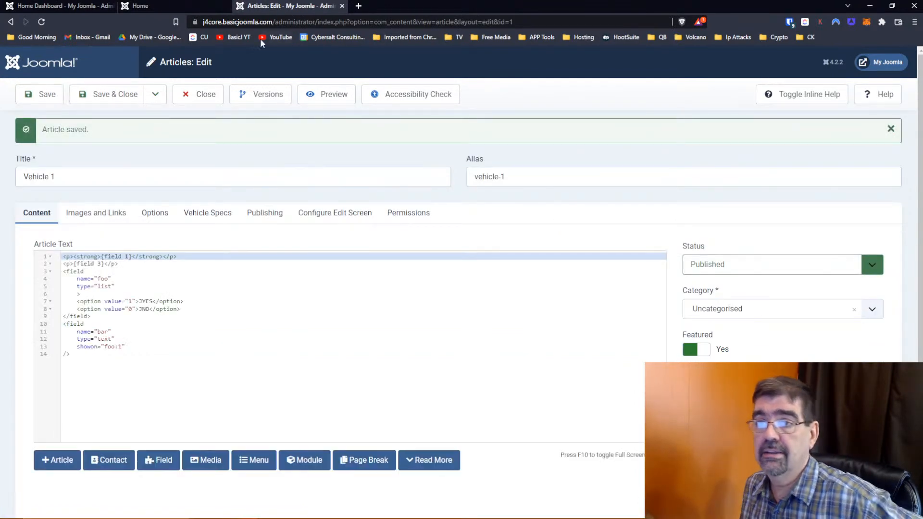
click(881, 63)
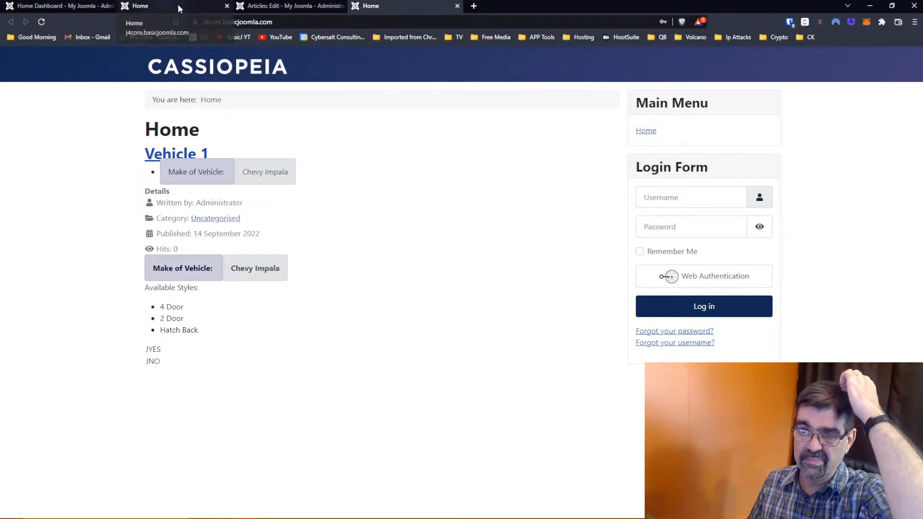
- Check that Vehicle 1 shows JYES/JNO as plain text, then return to the 'Articles: Edit' tab
click(232, 6)
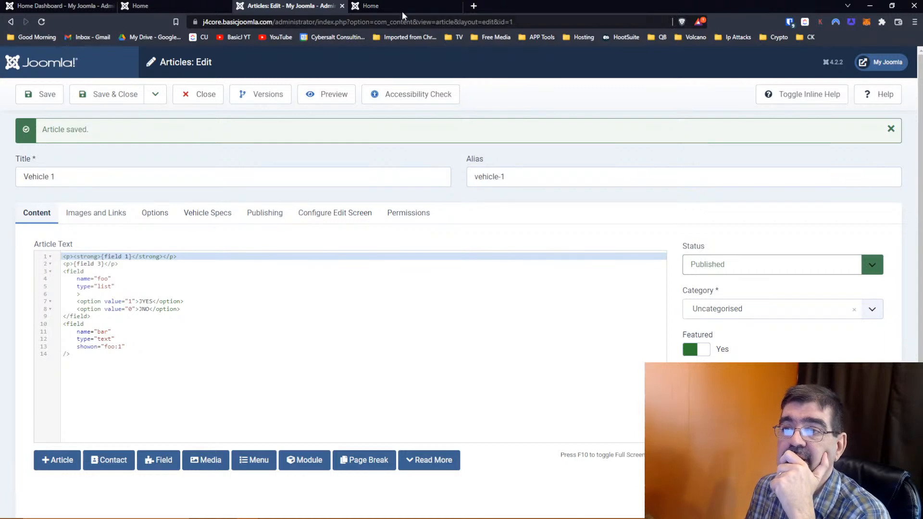
- Go back to the 'showon joomla 4 custom field' results and open the Custom Fields in Joomla 4 YouTube video
key(alt+Tab)
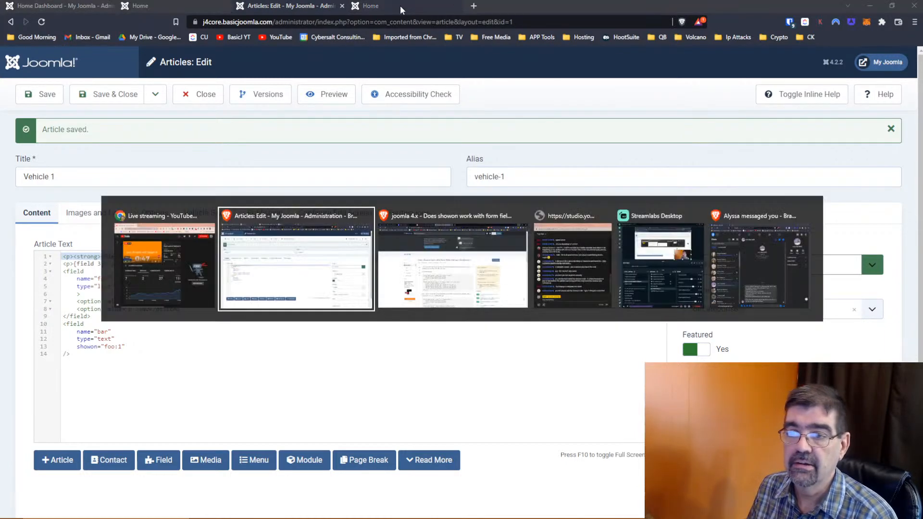
click(270, 6)
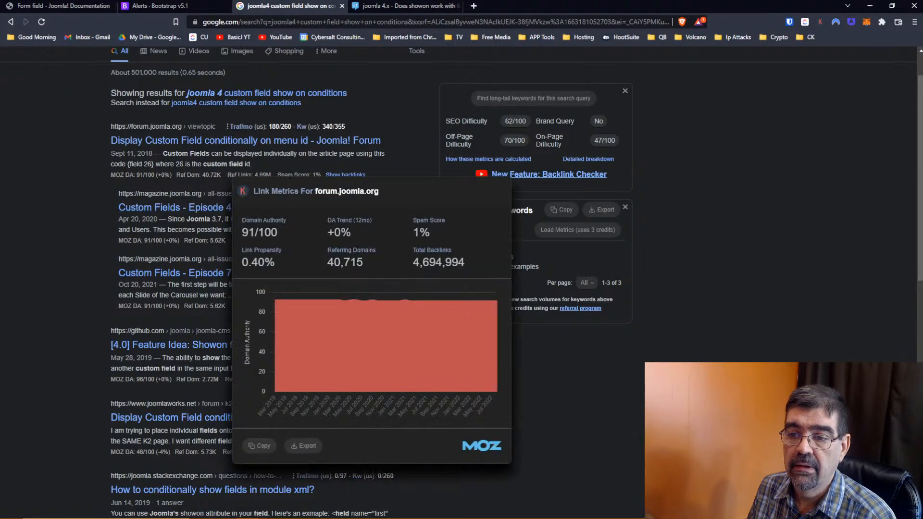
click(384, 8)
click(10, 21)
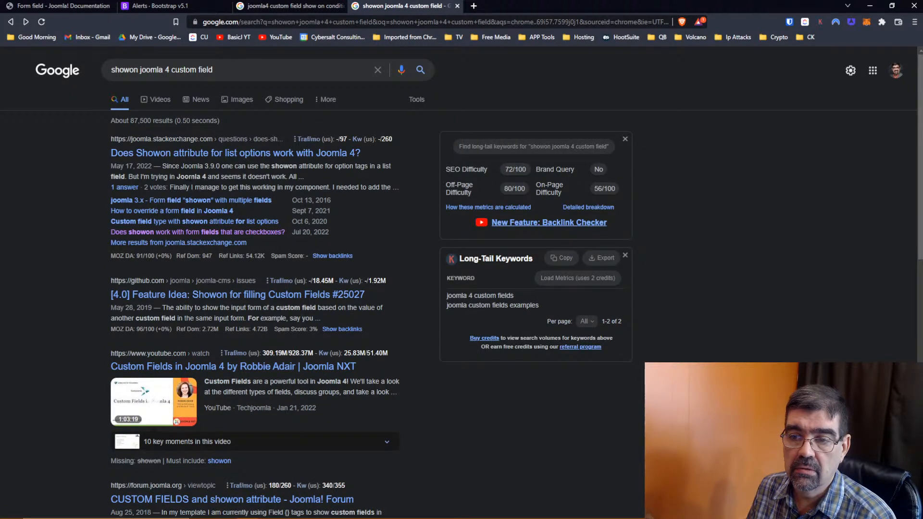
scroll(190, 180, down, 2)
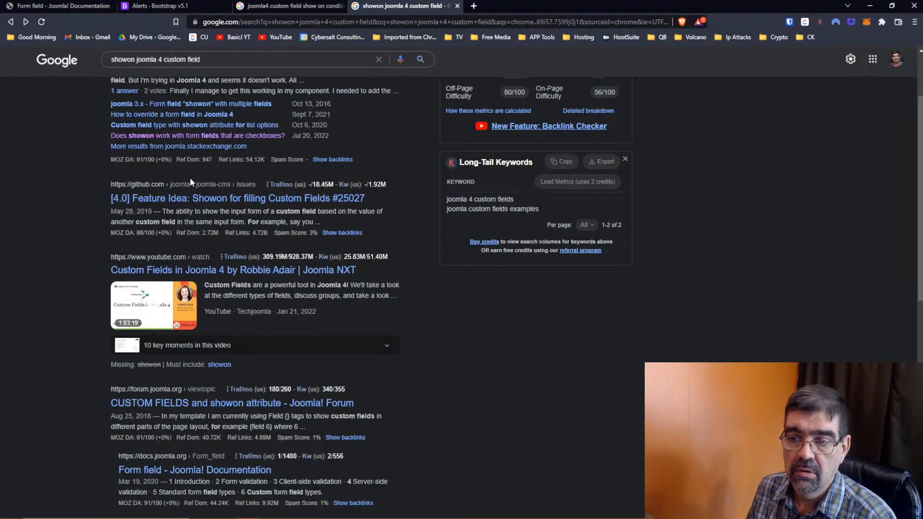
click(246, 275)
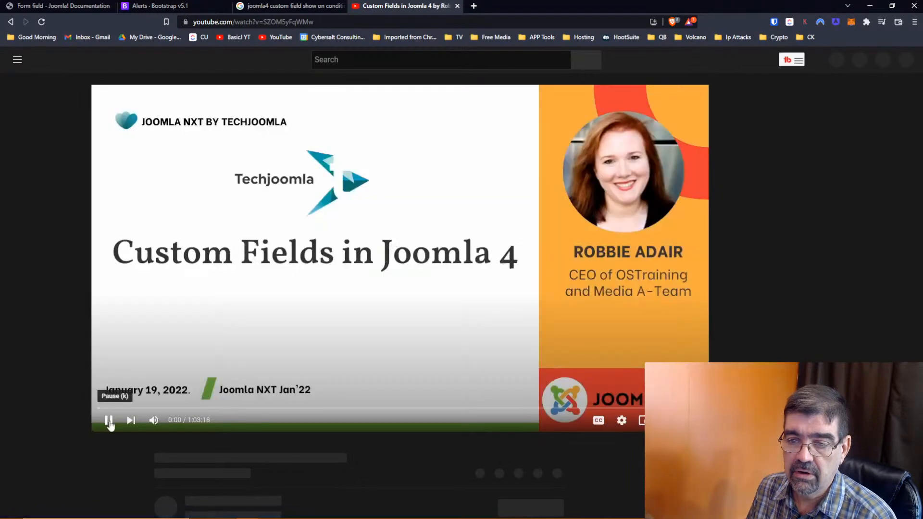
- Pause the Custom Fields in Joomla 4 video and read through its full description
click(108, 420)
scroll(234, 332, down, 2)
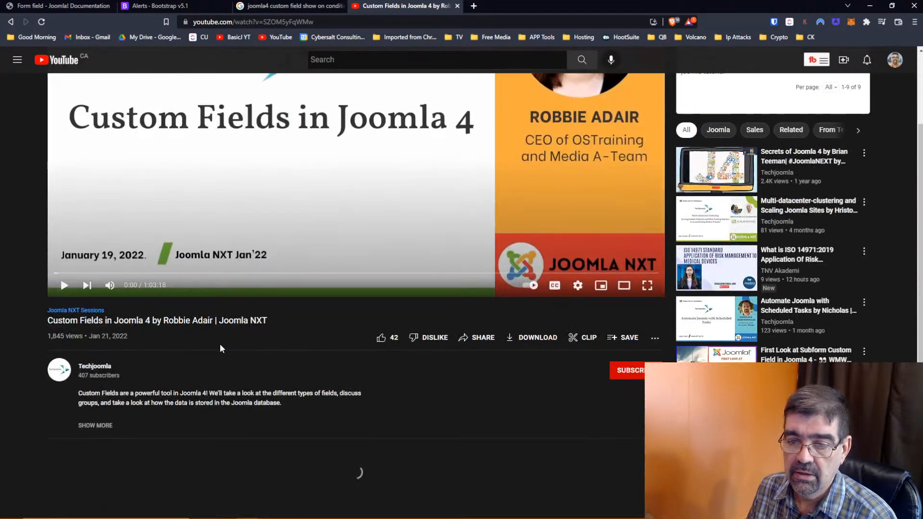
click(107, 427)
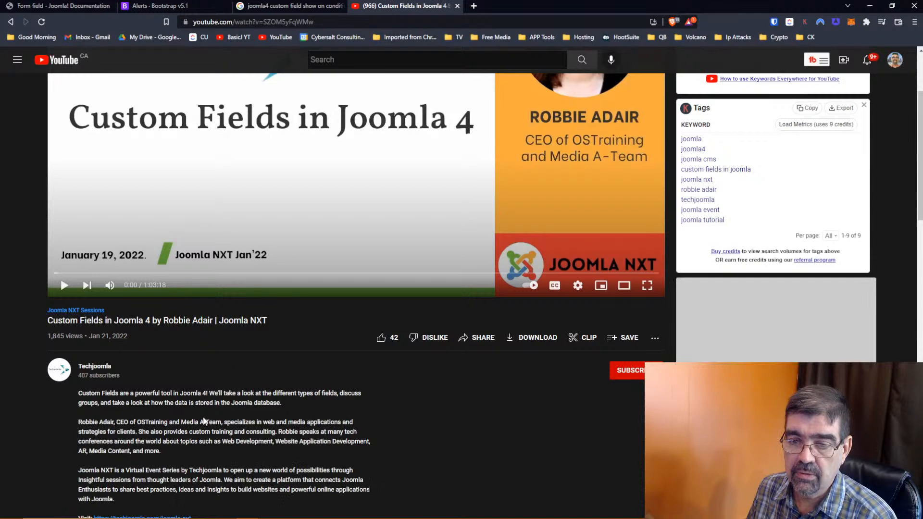
scroll(241, 399, down, 2)
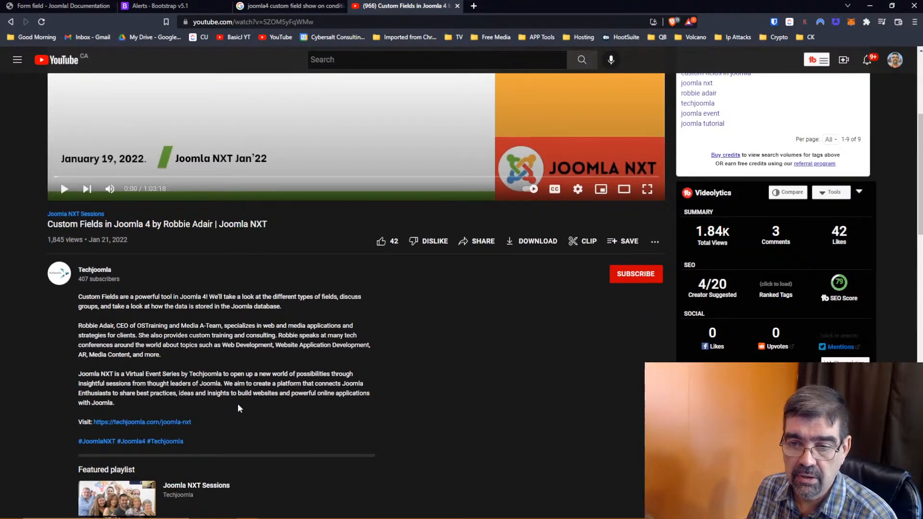
scroll(237, 408, down, 5)
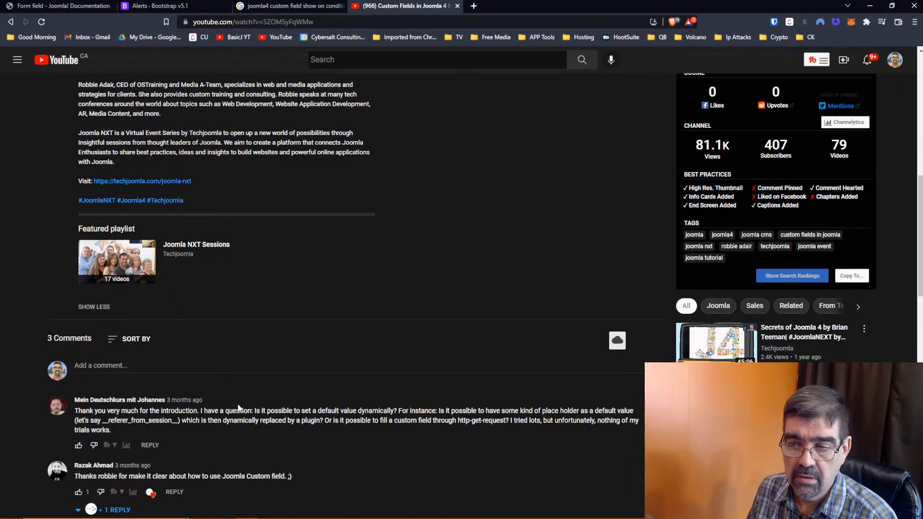
scroll(238, 408, down, 2)
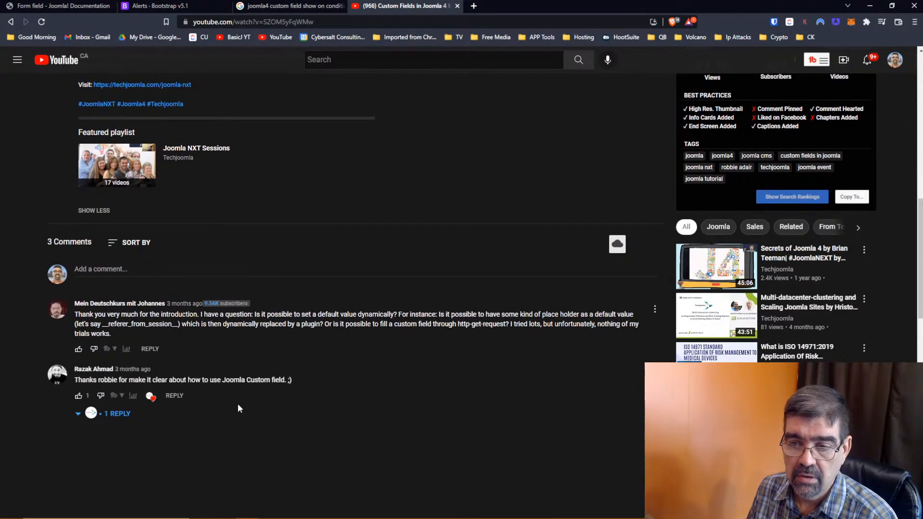
scroll(238, 402, up, 9)
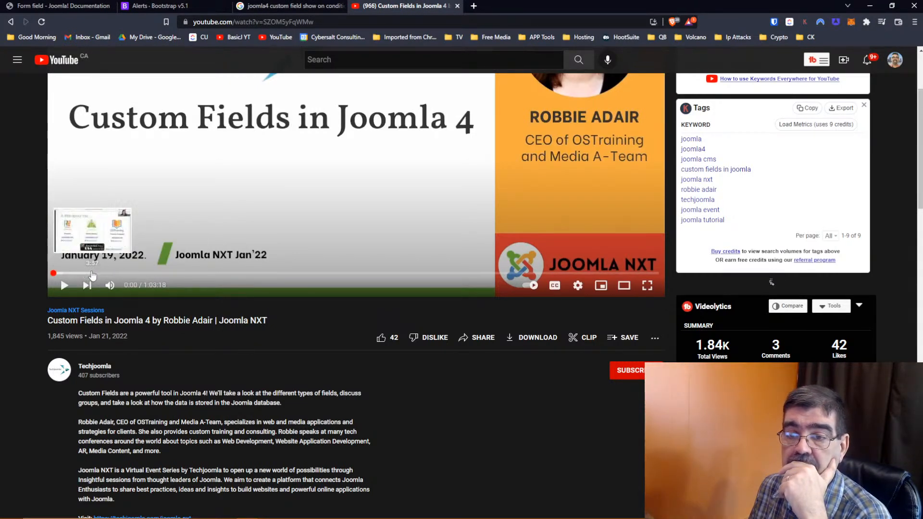
- Seek through the speaker intro, roadmap, 16:48, documentation, examples and field options demo
click(89, 273)
scroll(365, 359, up, 2)
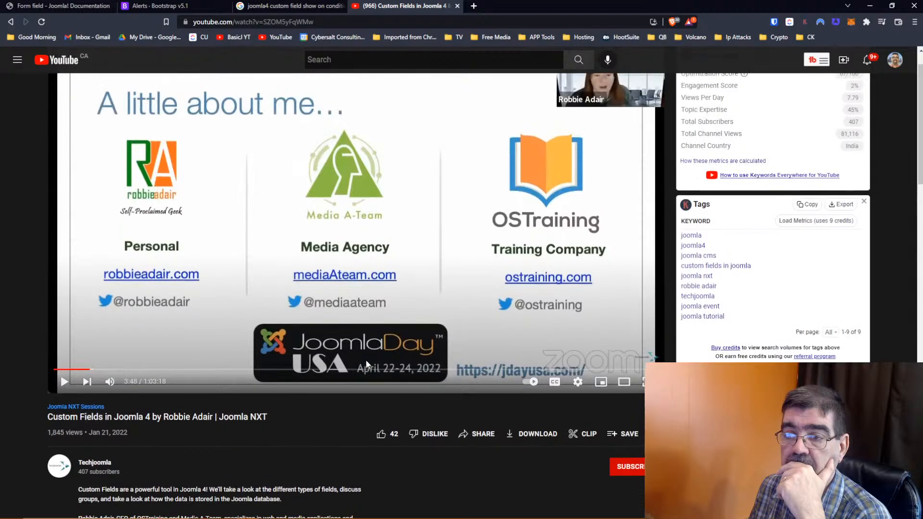
click(122, 369)
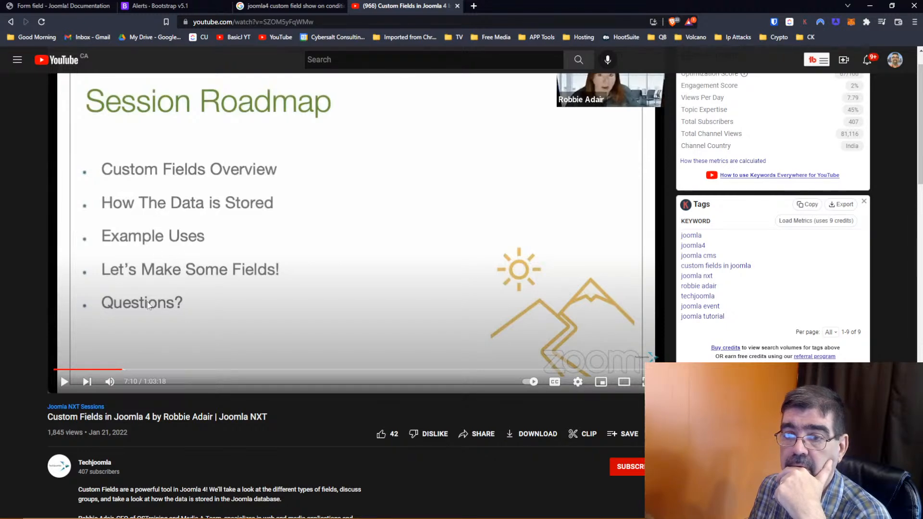
click(214, 370)
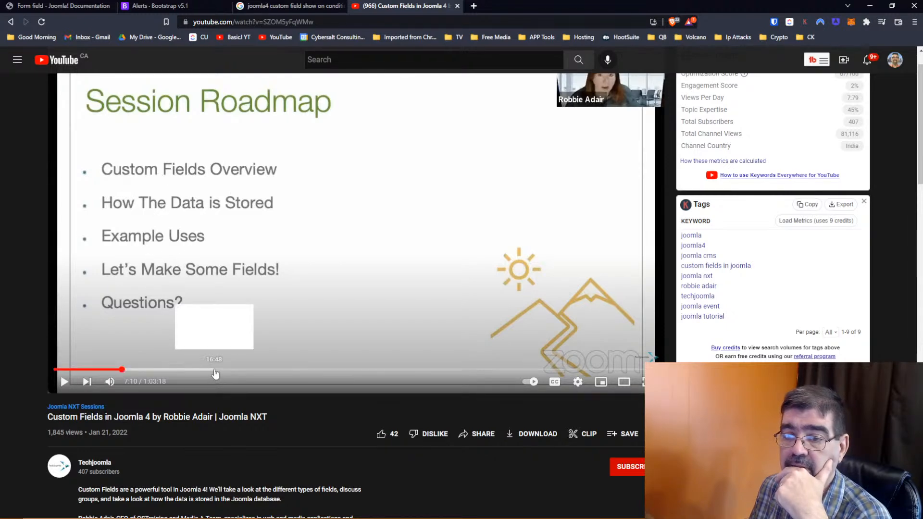
click(267, 373)
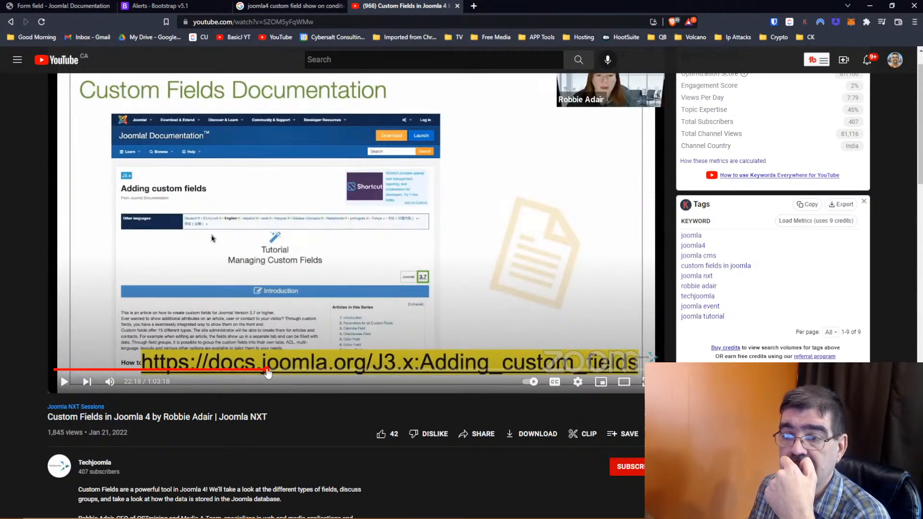
click(320, 372)
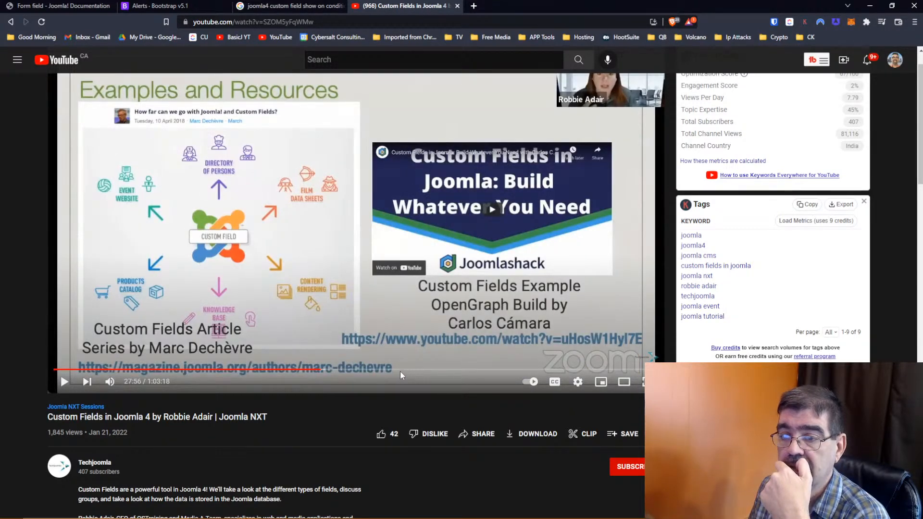
click(400, 371)
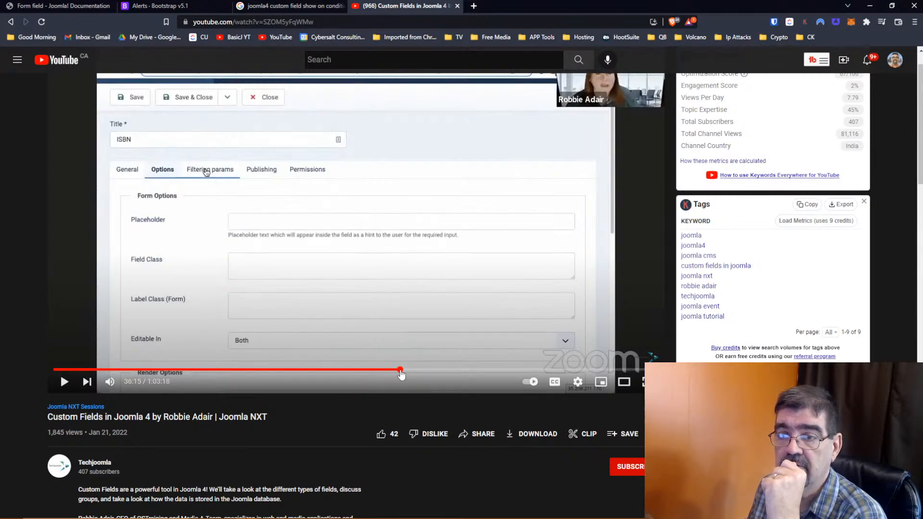
- Play briefly, then skip through the BookSisters, Critter Tales and Contacts demos to the 56:07 thank-you slide
click(66, 382)
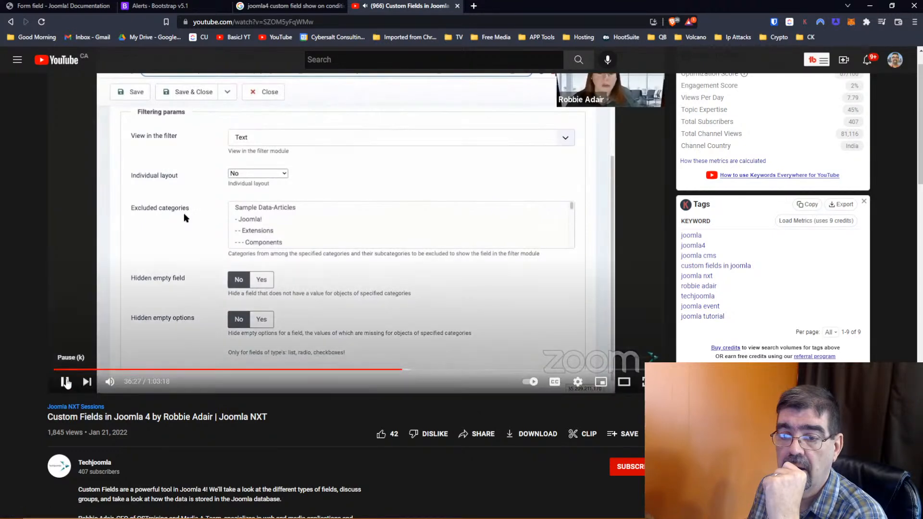
click(64, 381)
click(464, 370)
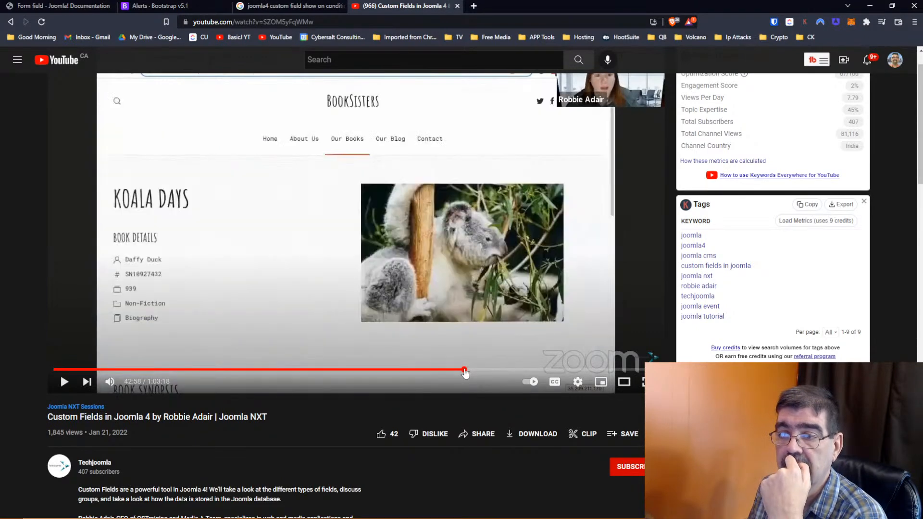
click(505, 370)
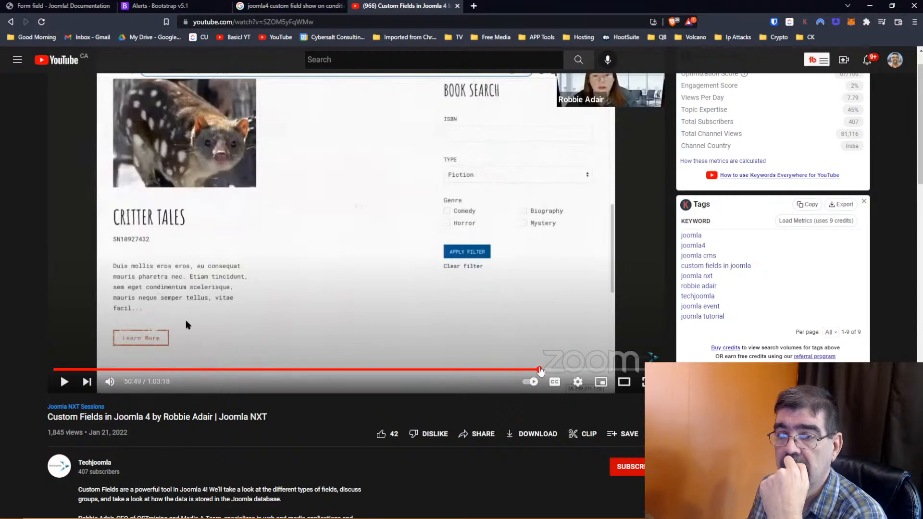
click(538, 369)
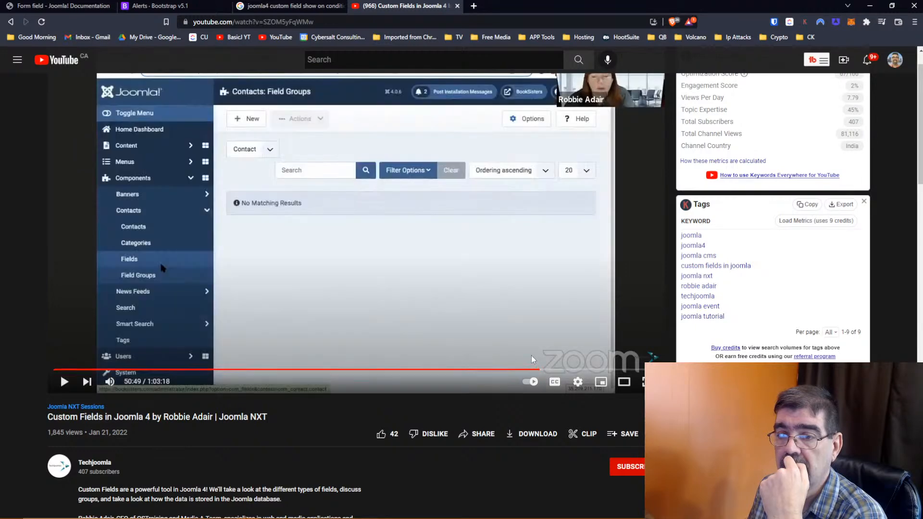
click(591, 370)
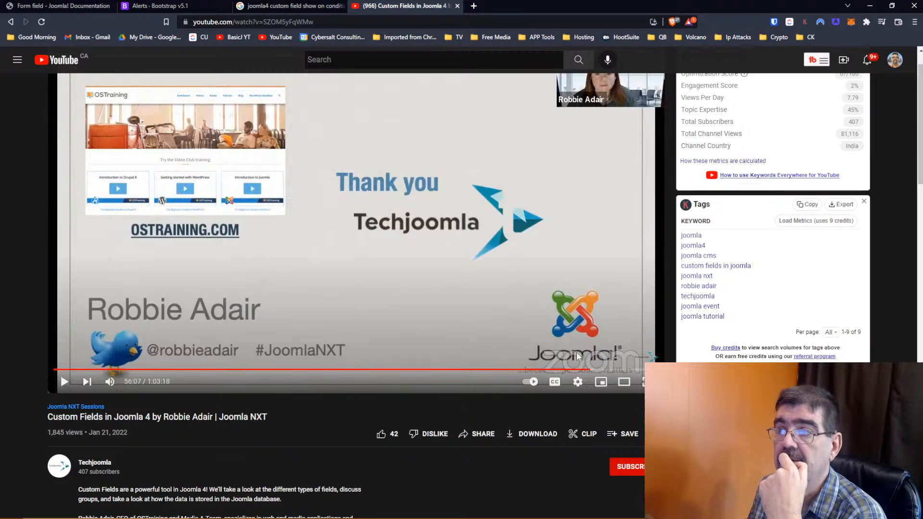
- Close the talk, rerun the search as 'joomla4 custom field showon conditions', and open Episode 7 in a new tab
click(457, 6)
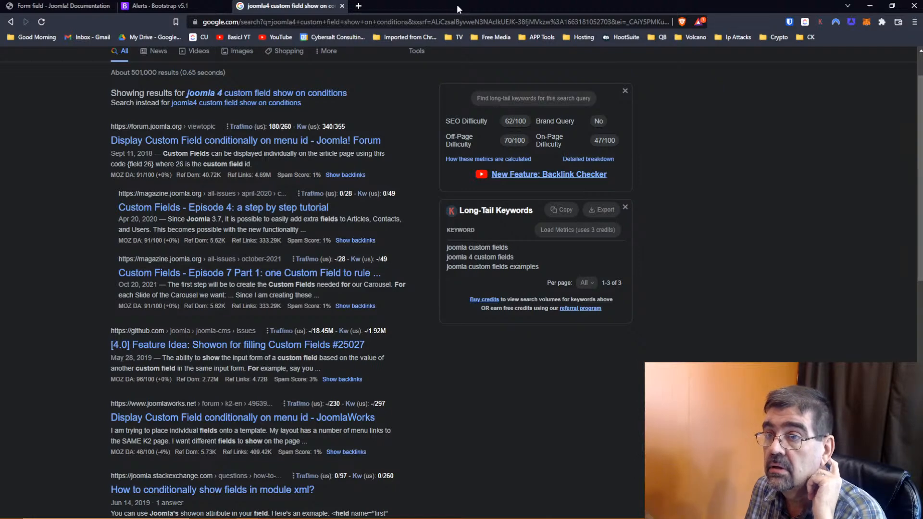
scroll(282, 165, up, 1)
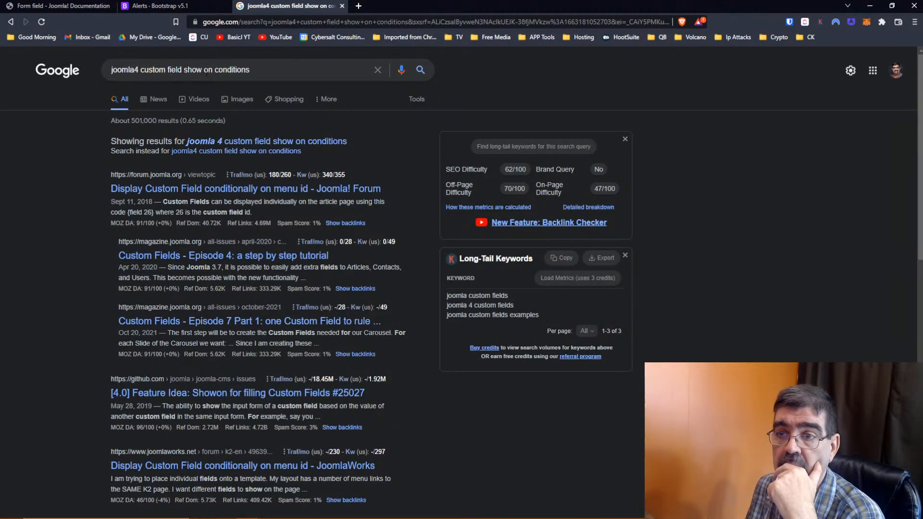
click(206, 71)
key(BackSpace)
key(Return)
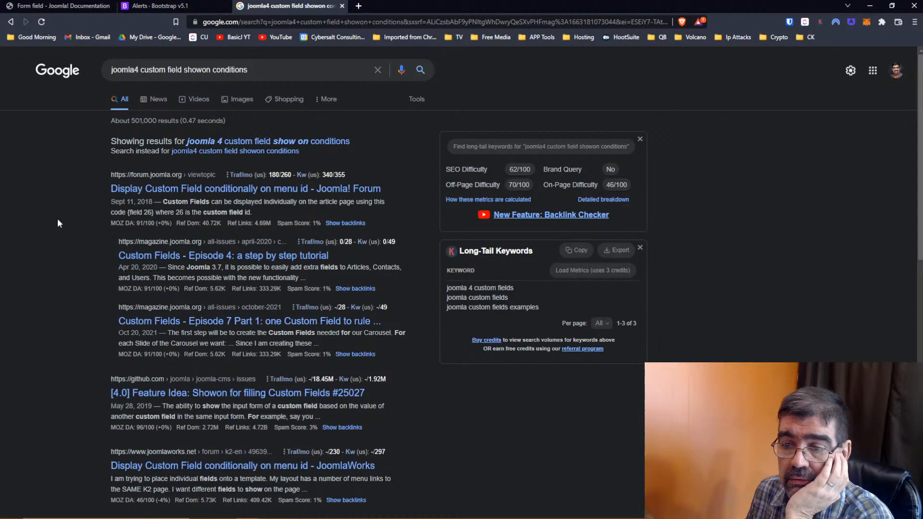
right_click(204, 323)
click(226, 330)
- In the Episode 7 Part 1 article, find 'show' (4 matches) and scroll through the Subform sections
click(405, 5)
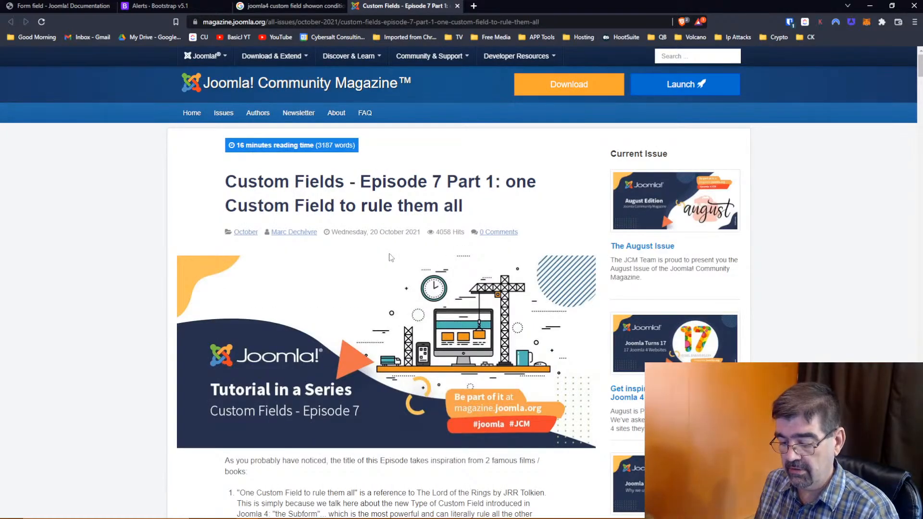
key(ctrl+f)
text(show)
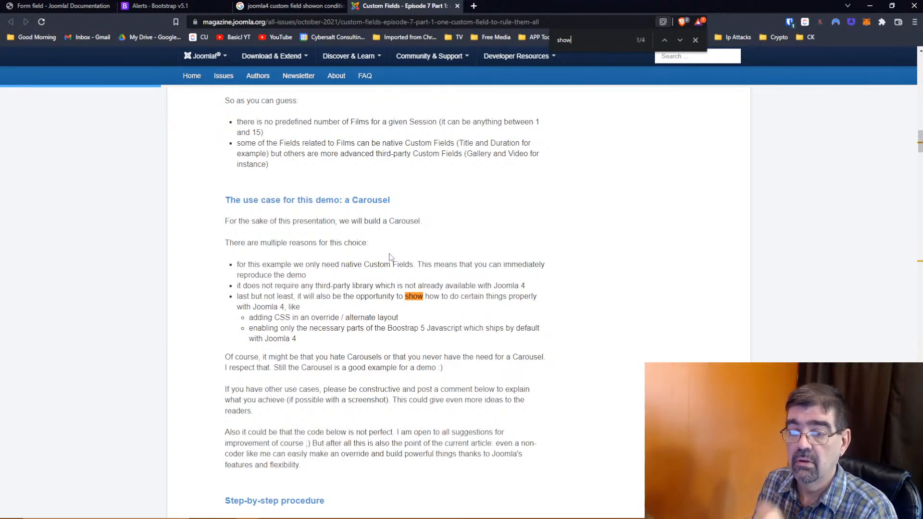
scroll(389, 257, down, 5)
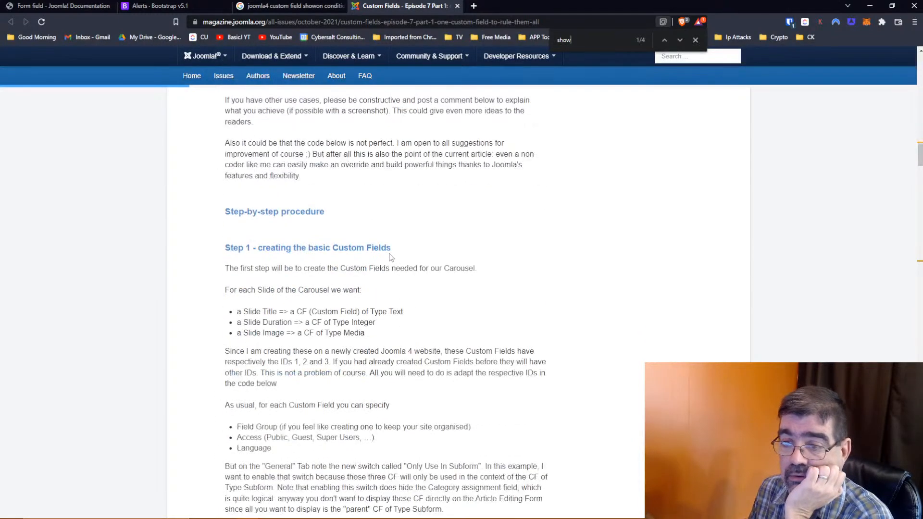
scroll(389, 257, down, 4)
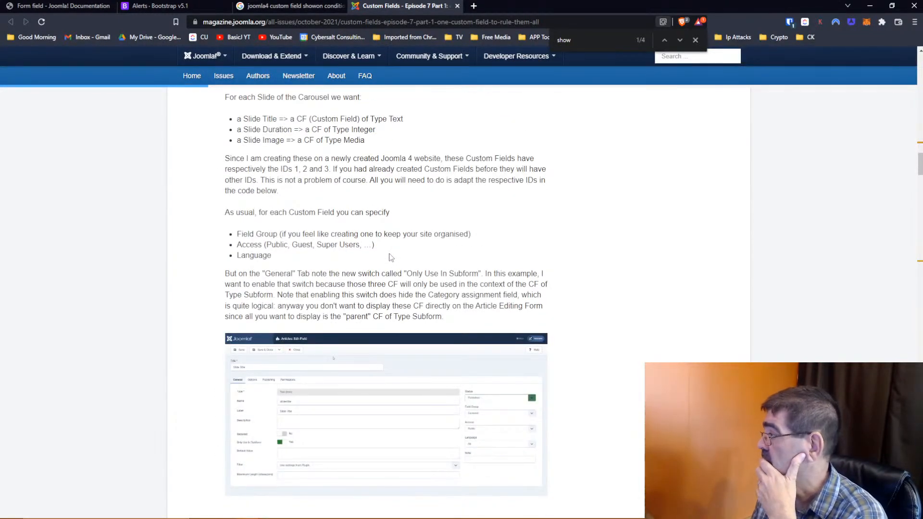
scroll(391, 257, down, 5)
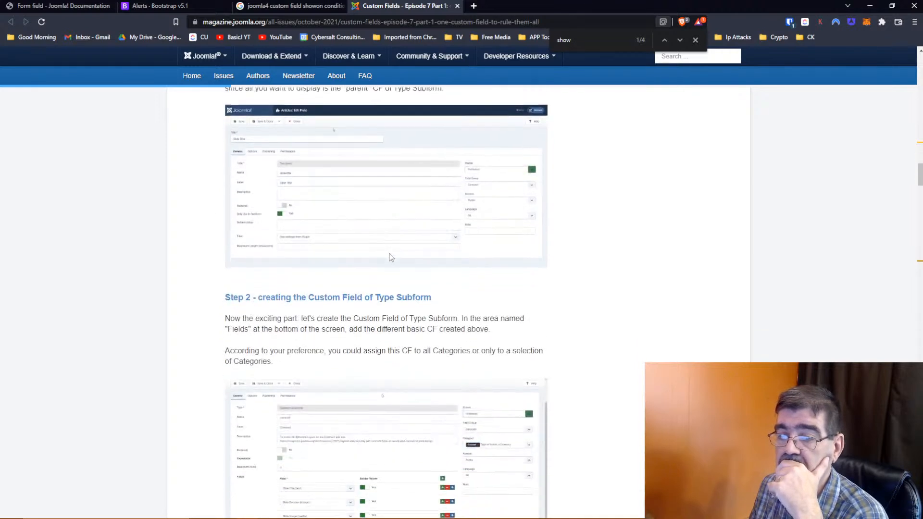
scroll(391, 258, up, 20)
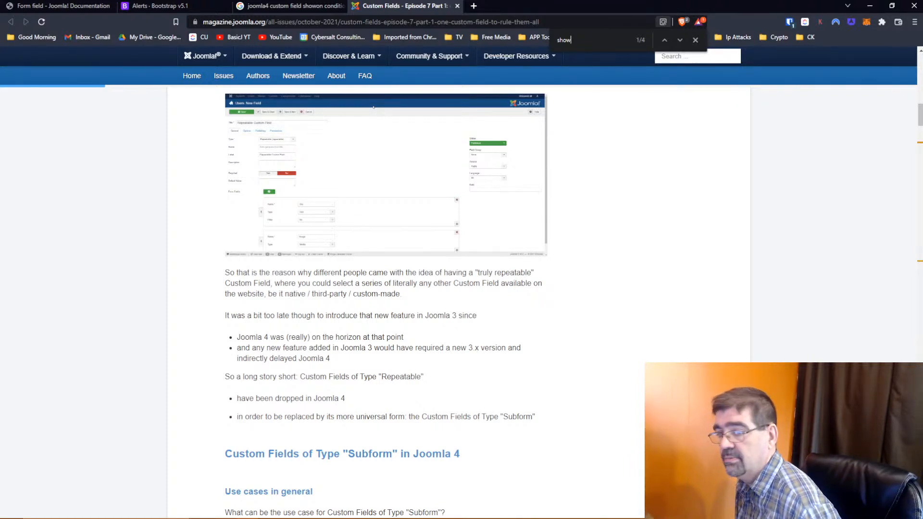
scroll(575, 233, up, 10)
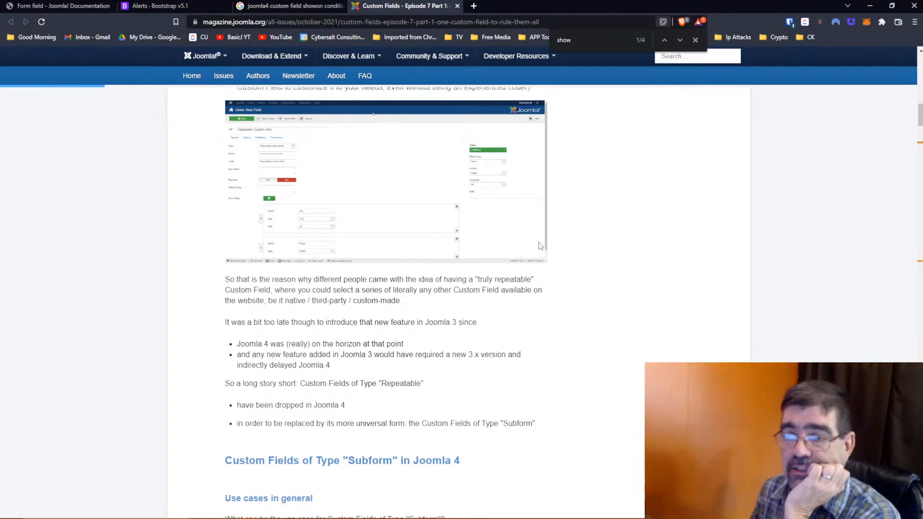
scroll(539, 246, up, 1)
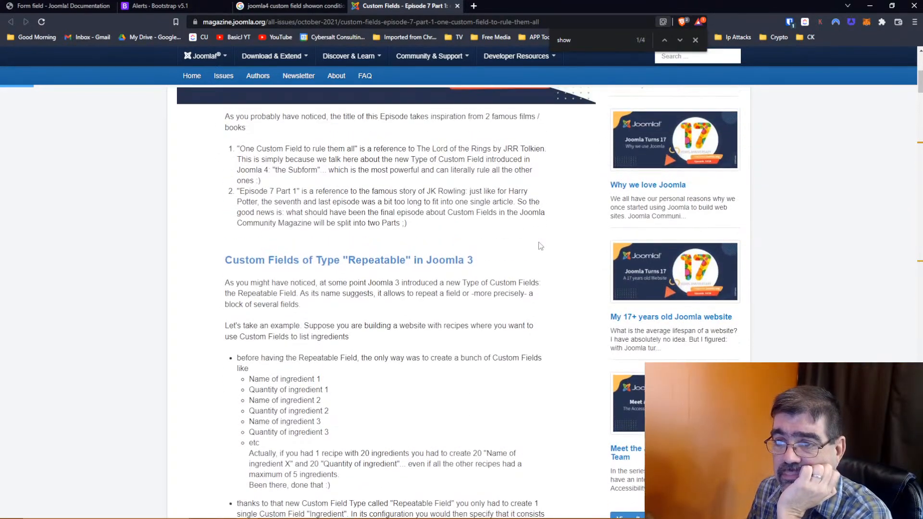
scroll(539, 245, down, 14)
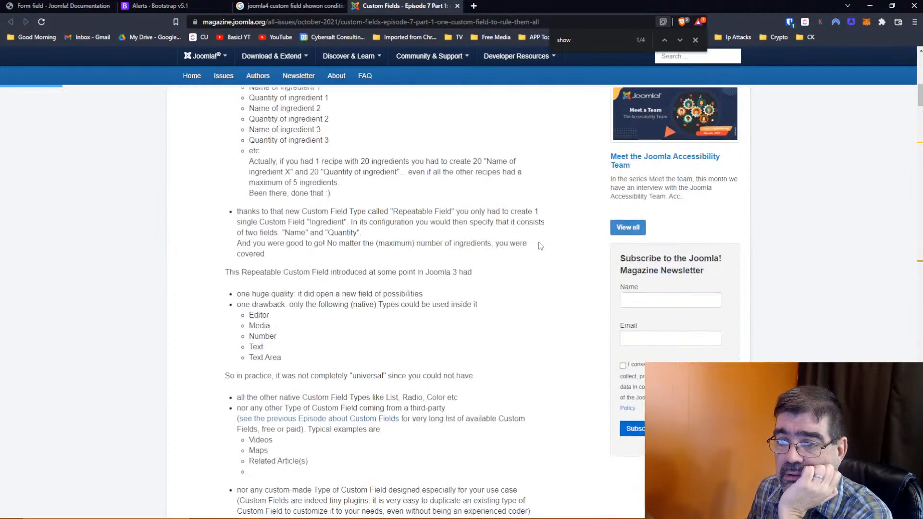
scroll(539, 246, up, 20)
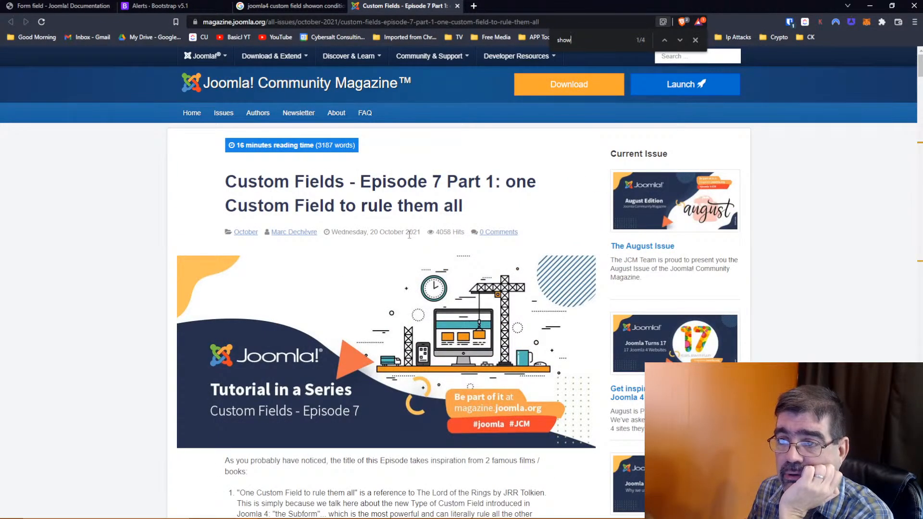
- Scroll the article, jump back to the top, then scroll past Step 1 to the Step 2 Subform section
scroll(409, 234, down, 5)
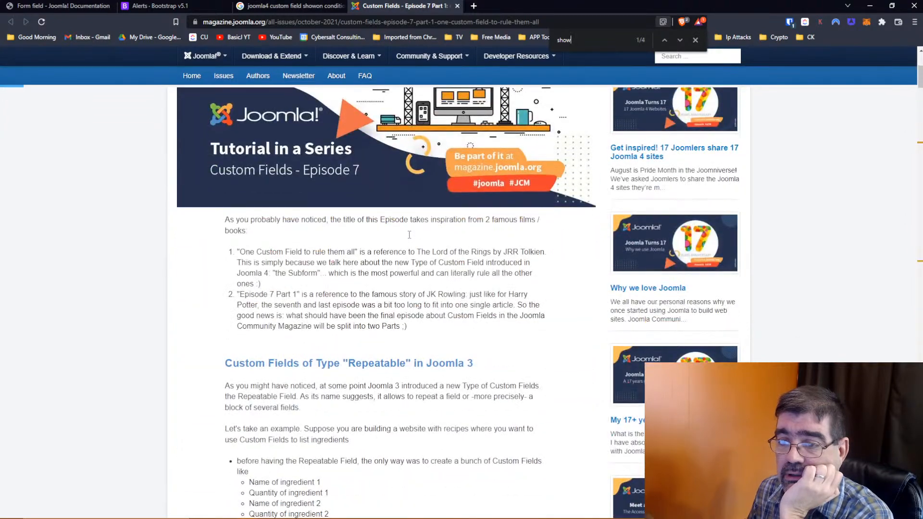
scroll(409, 234, down, 20)
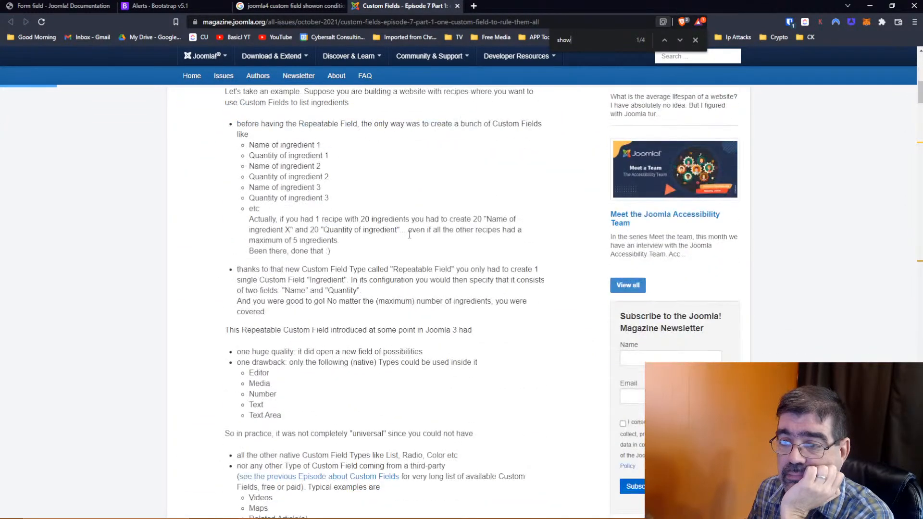
scroll(409, 235, down, 4)
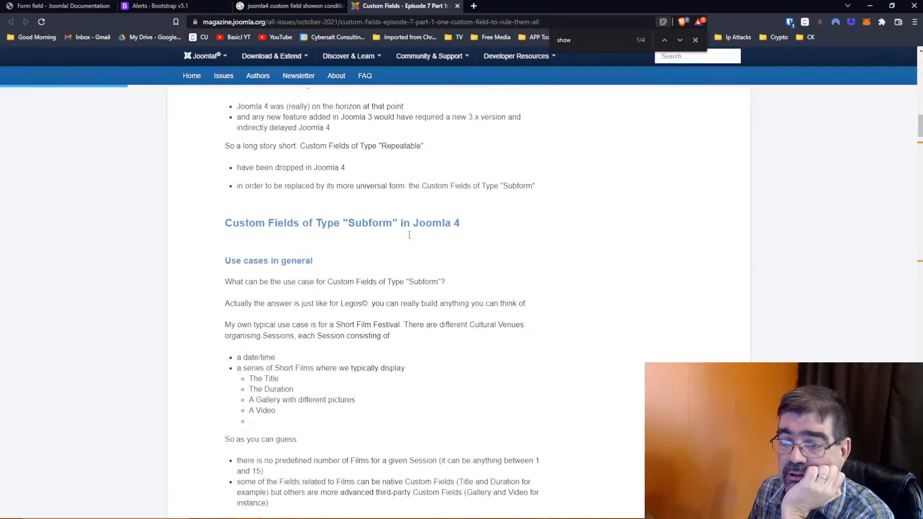
scroll(409, 235, down, 2)
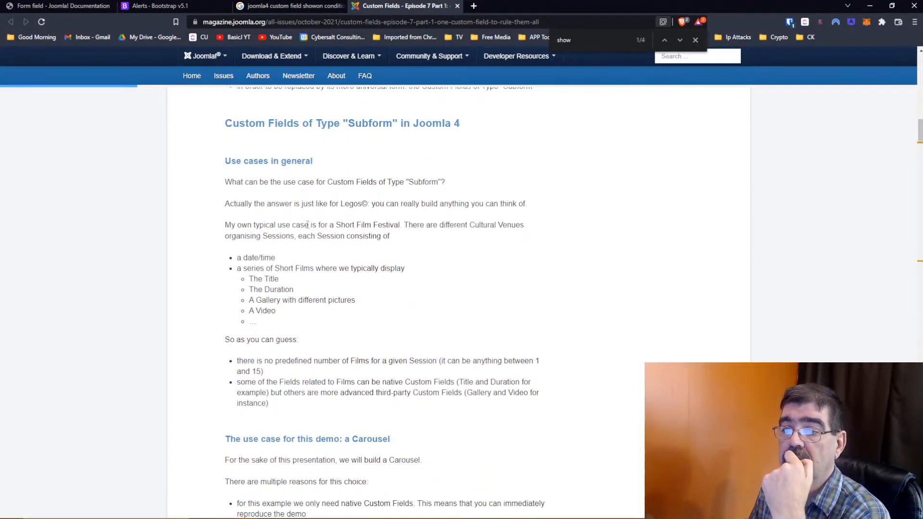
key(Home)
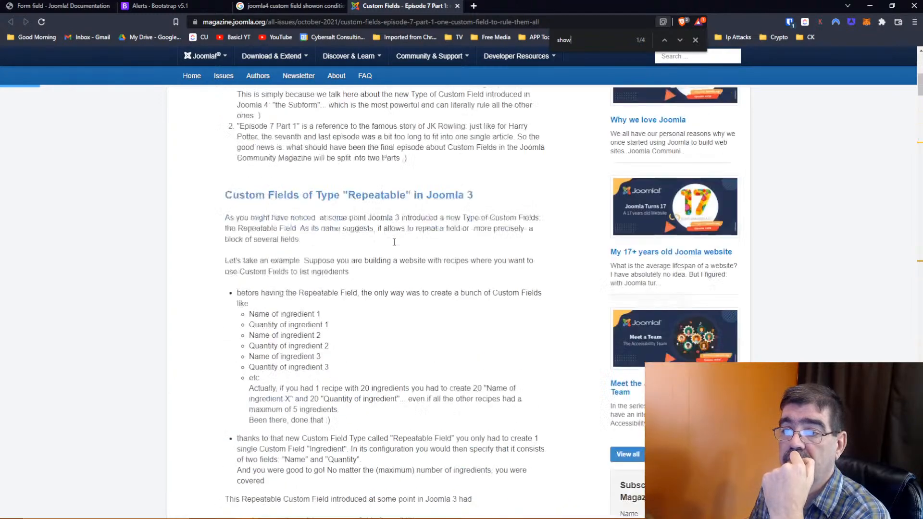
scroll(394, 241, down, 20)
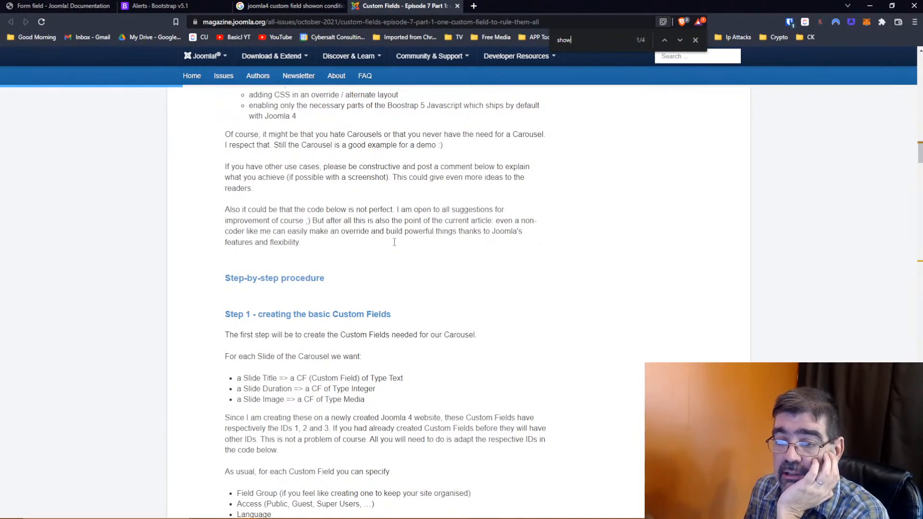
scroll(394, 242, up, 3)
scroll(394, 242, up, 1)
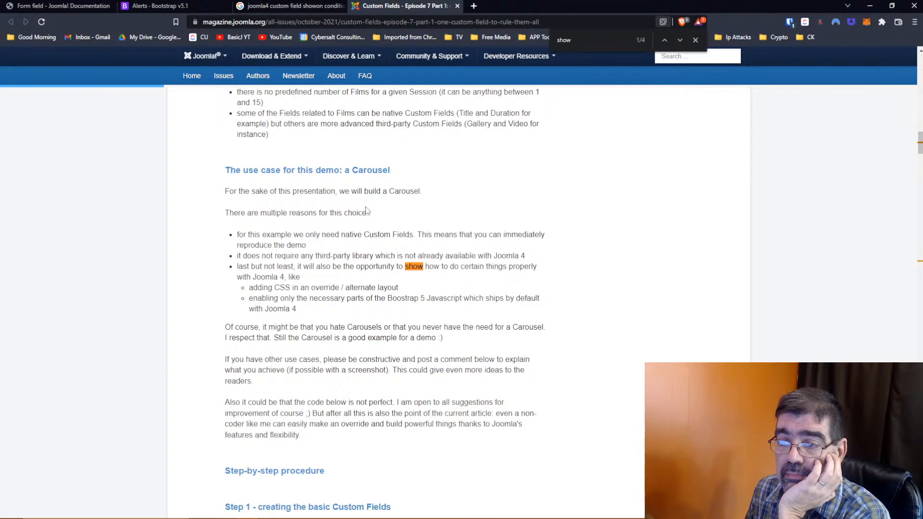
scroll(366, 210, down, 1)
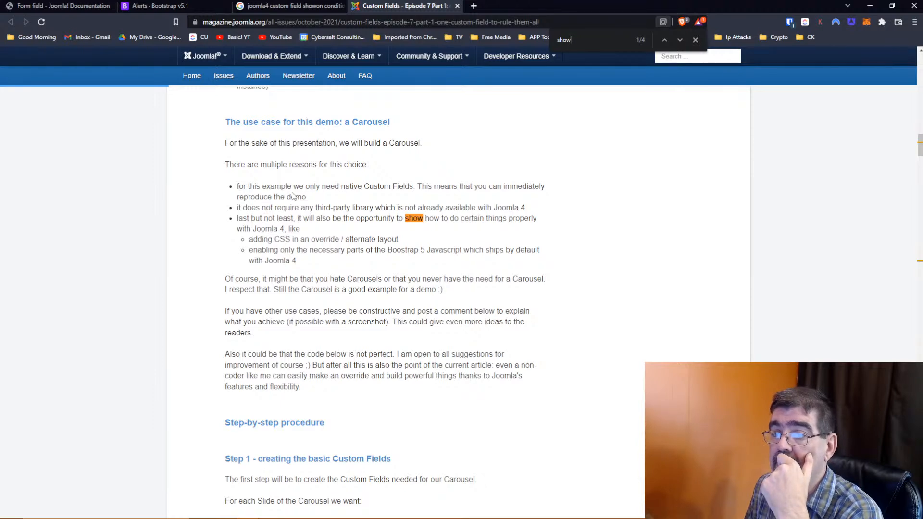
scroll(293, 195, down, 4)
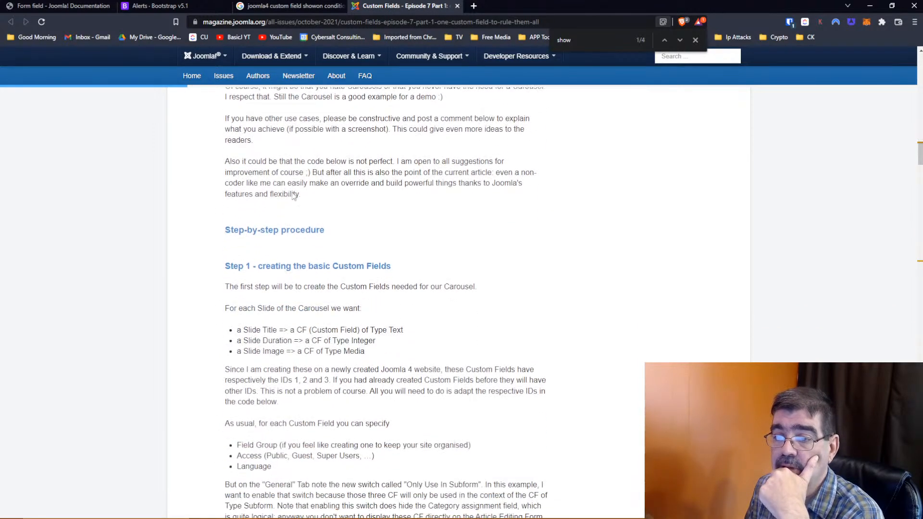
scroll(293, 194, down, 2)
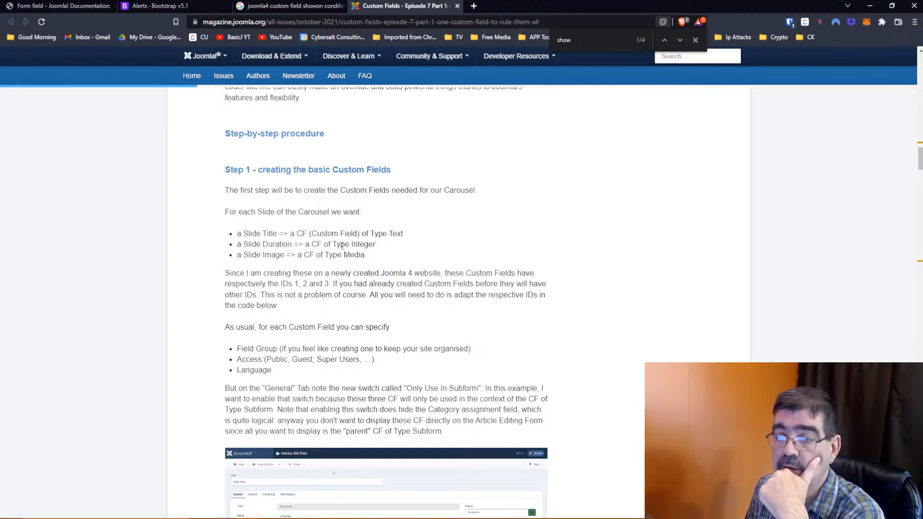
scroll(379, 240, down, 2)
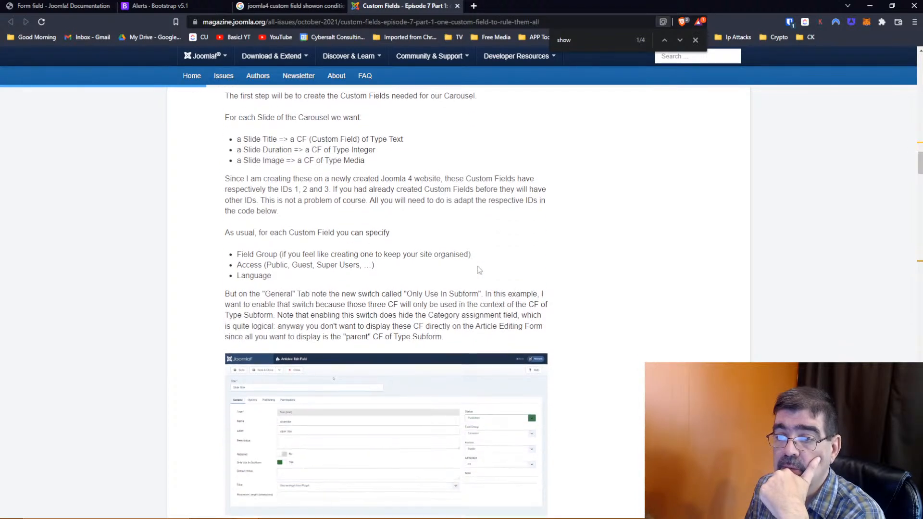
scroll(378, 239, down, 3)
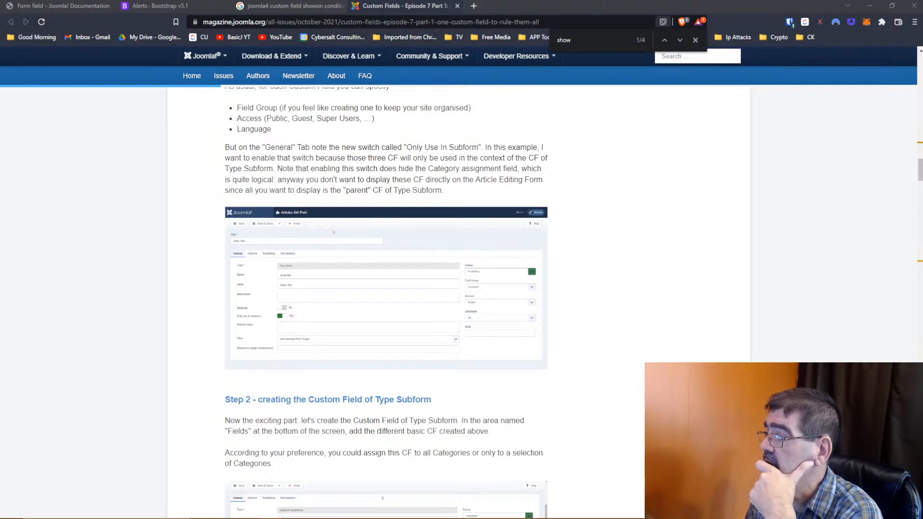
scroll(389, 254, down, 1)
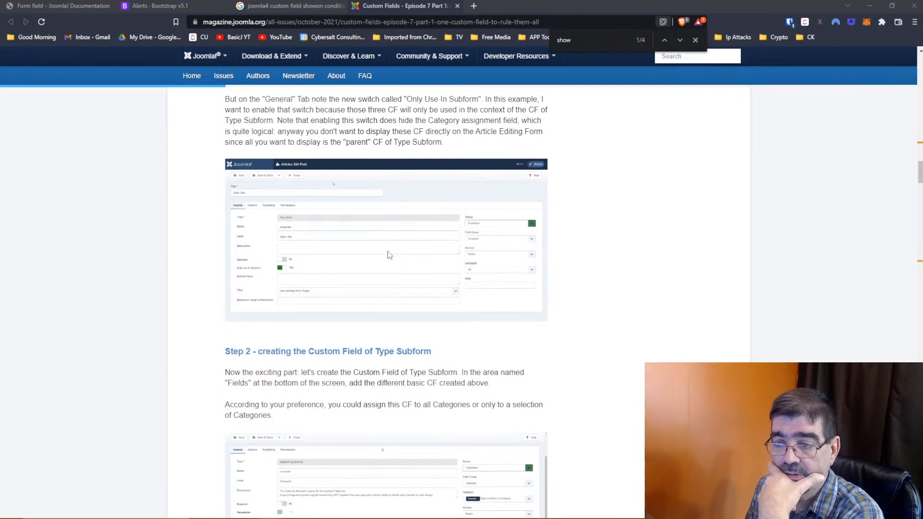
scroll(389, 254, down, 3)
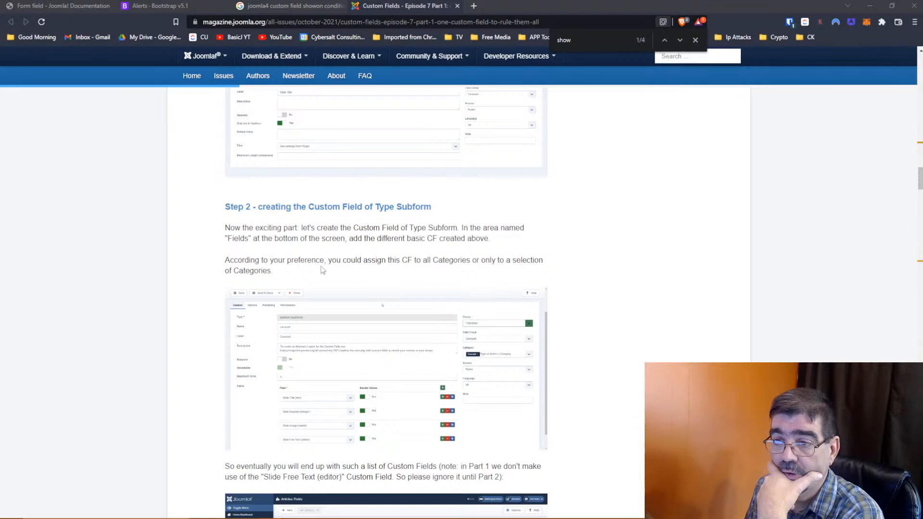
- Scroll down through Steps 3–6, the alternate layout code and the galaxy screenshots
scroll(414, 352, down, 2)
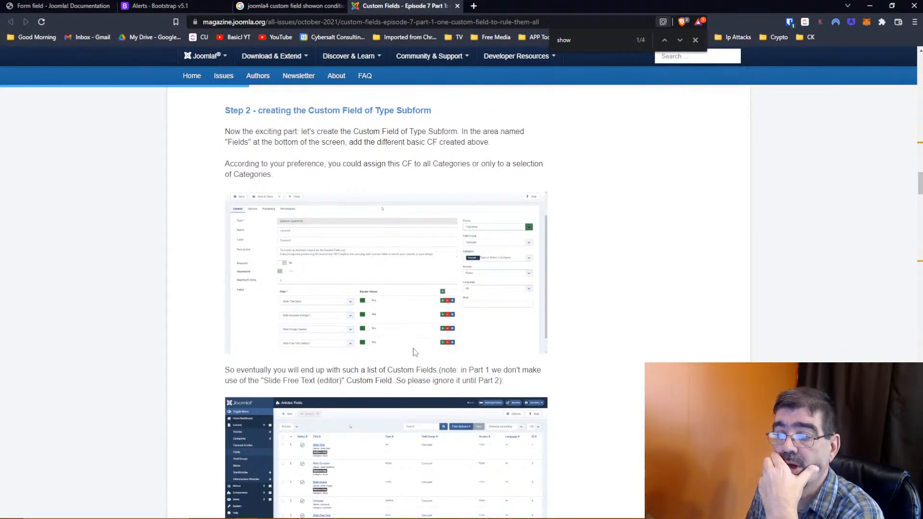
scroll(415, 352, down, 3)
scroll(415, 353, down, 3)
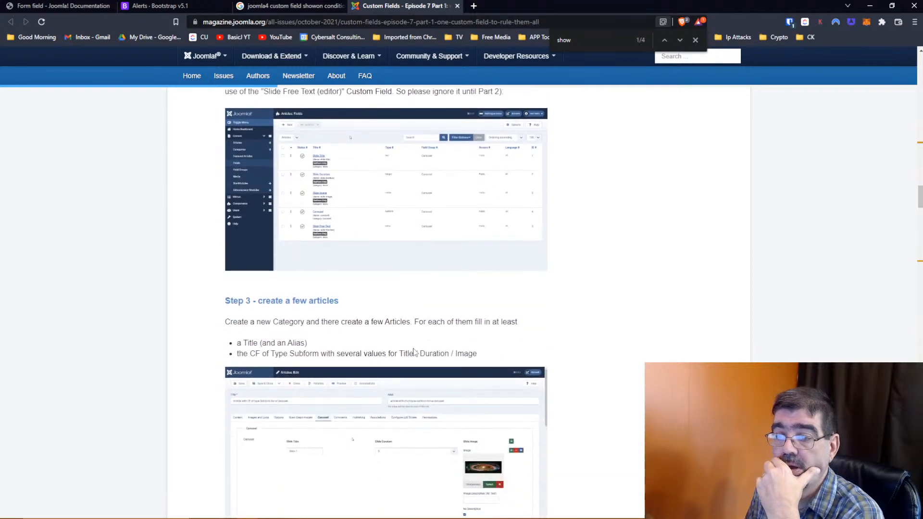
scroll(413, 352, down, 4)
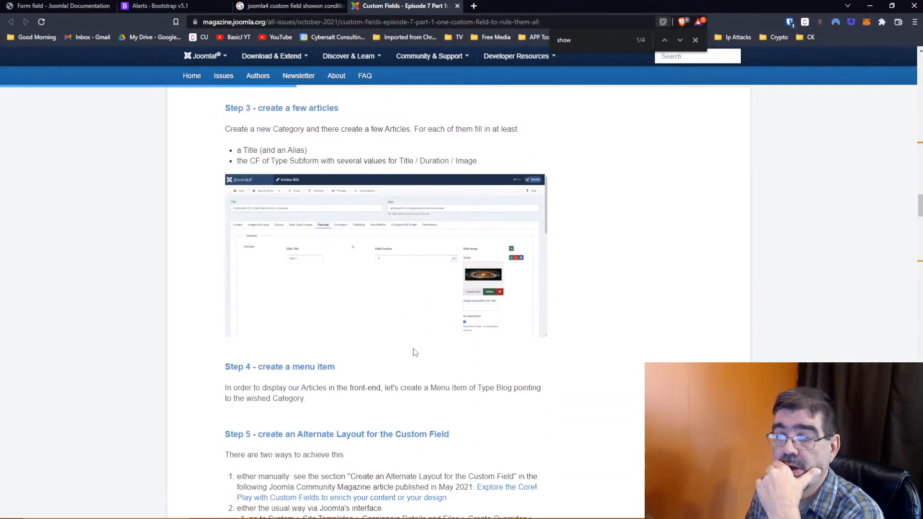
scroll(416, 352, down, 3)
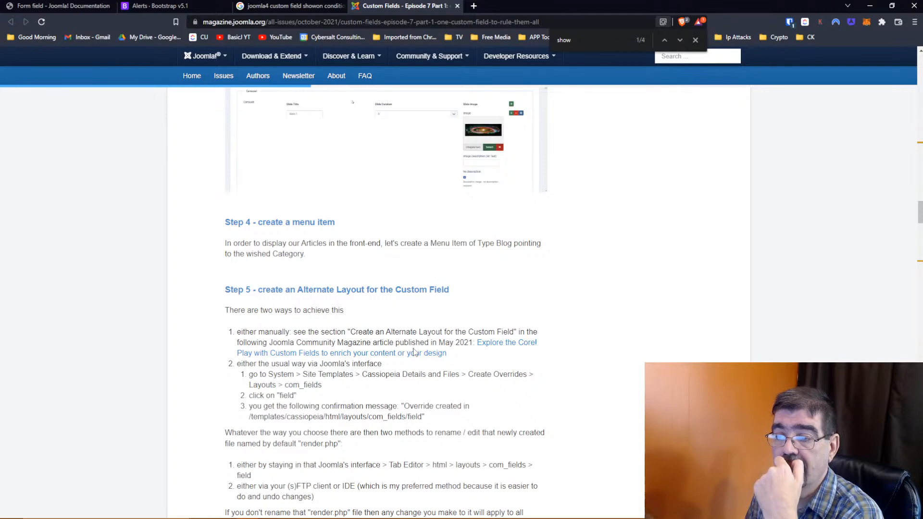
scroll(414, 352, down, 2)
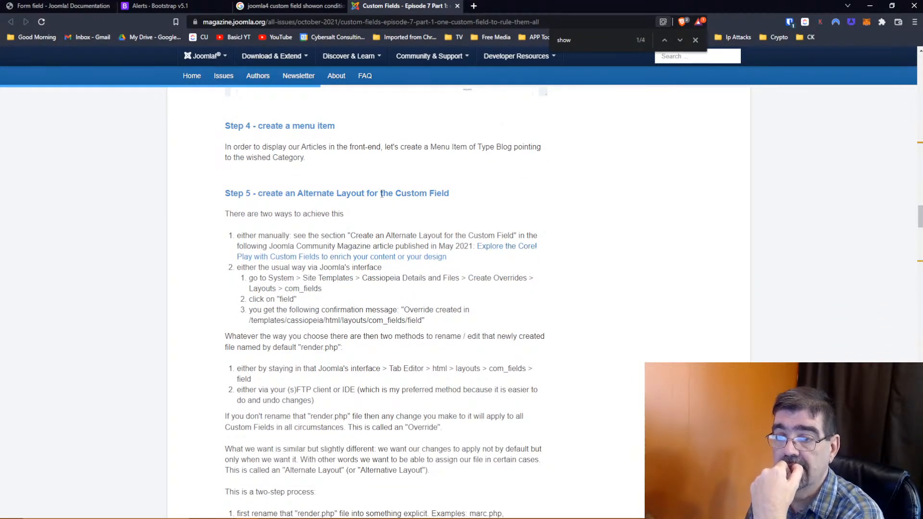
scroll(382, 197, down, 1)
scroll(382, 197, down, 9)
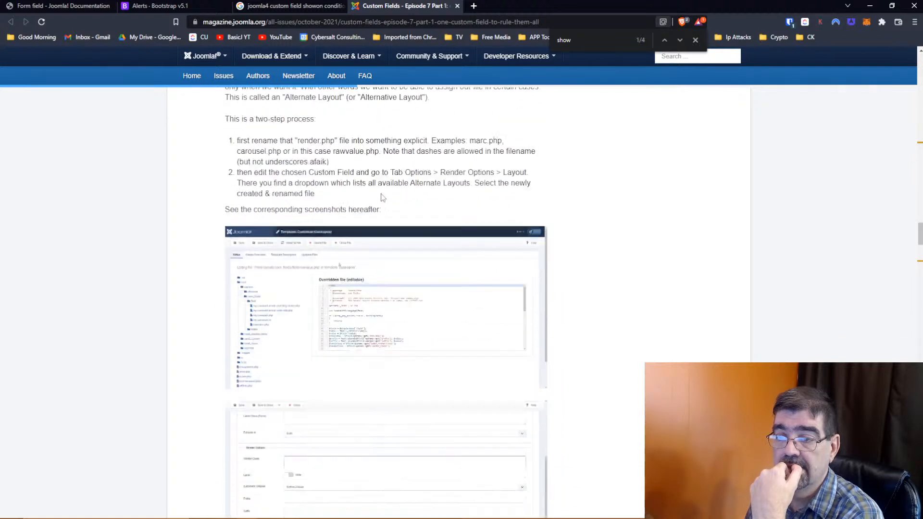
scroll(382, 197, down, 4)
scroll(382, 197, down, 4)
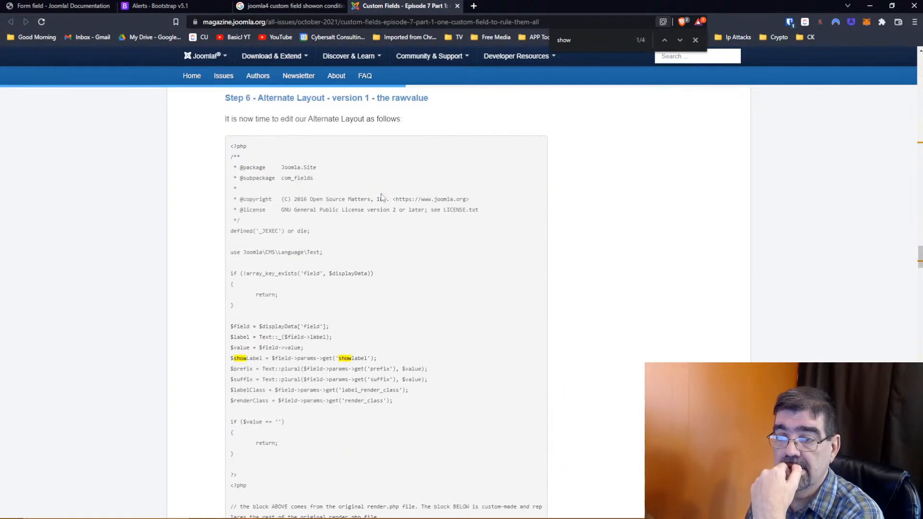
scroll(381, 197, down, 12)
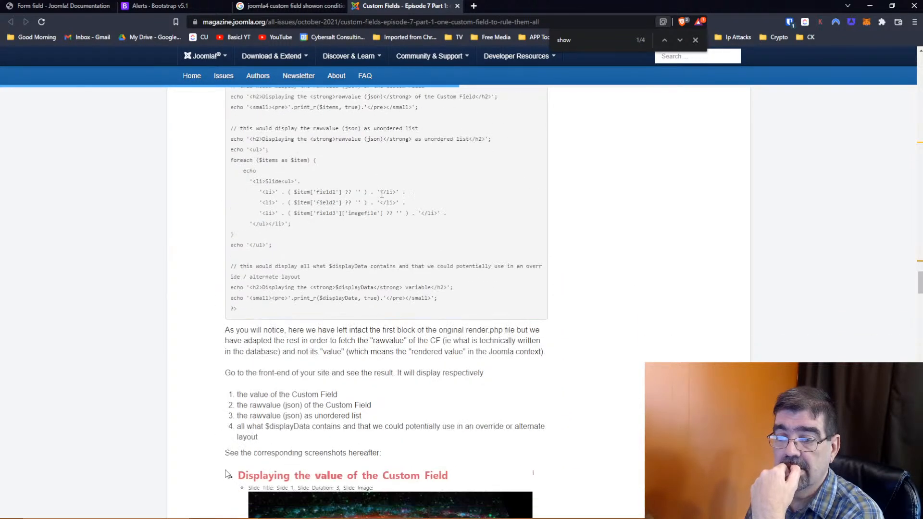
scroll(382, 198, down, 4)
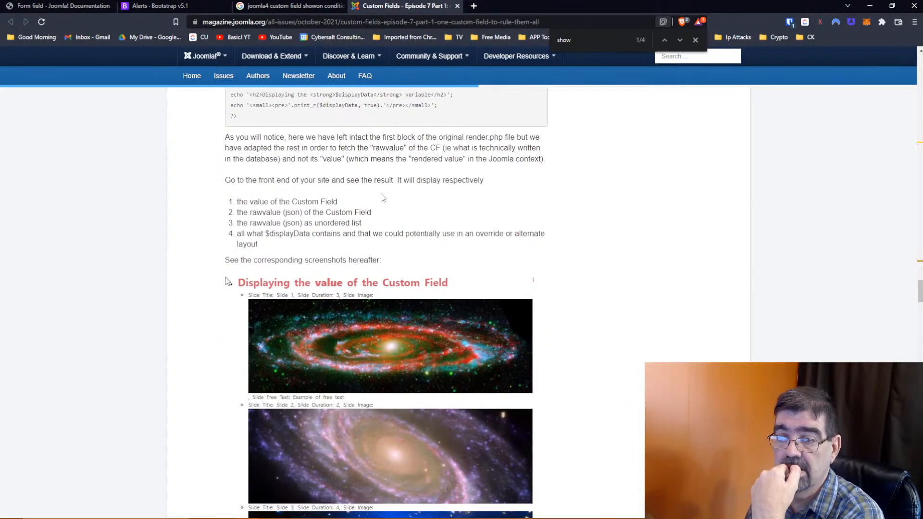
scroll(382, 197, down, 3)
- Scroll back up to the Step 4 and Step 5 headings and select the article's web address
scroll(382, 194, up, 4)
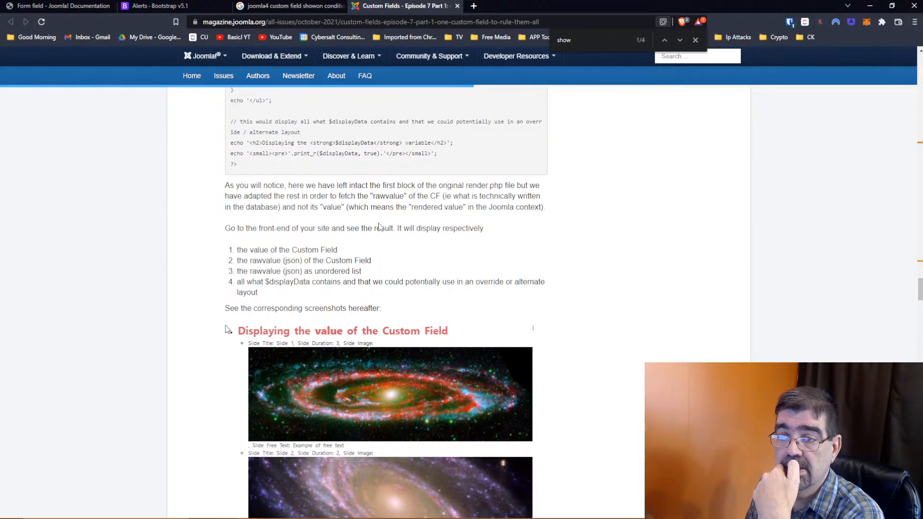
scroll(379, 223, up, 5)
scroll(379, 223, up, 12)
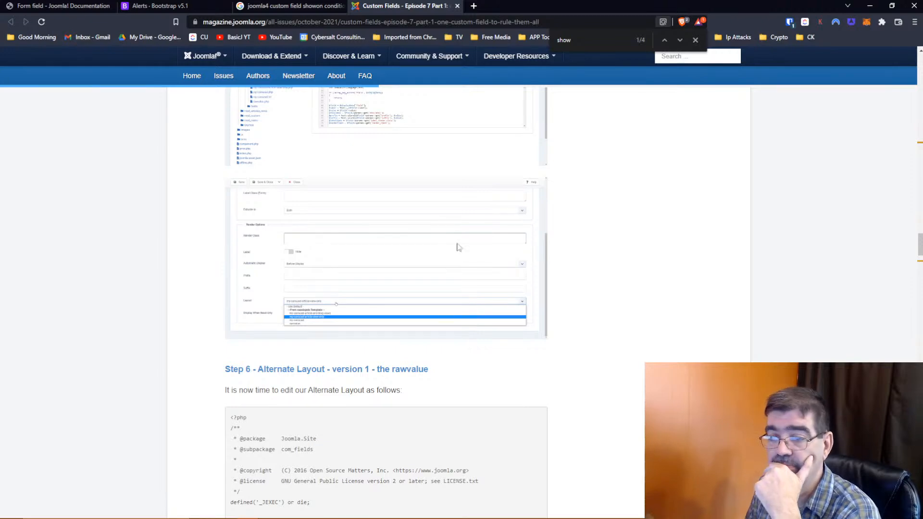
scroll(462, 246, down, 8)
scroll(463, 246, up, 5)
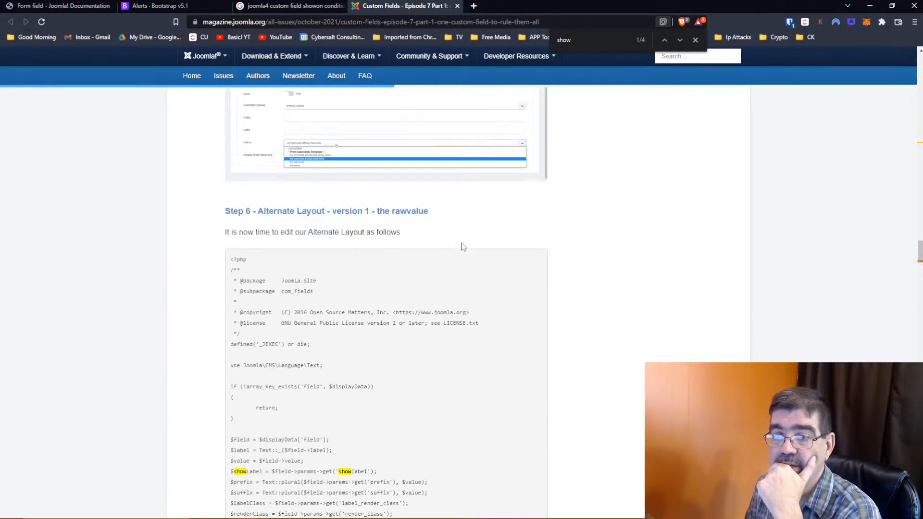
scroll(463, 247, up, 20)
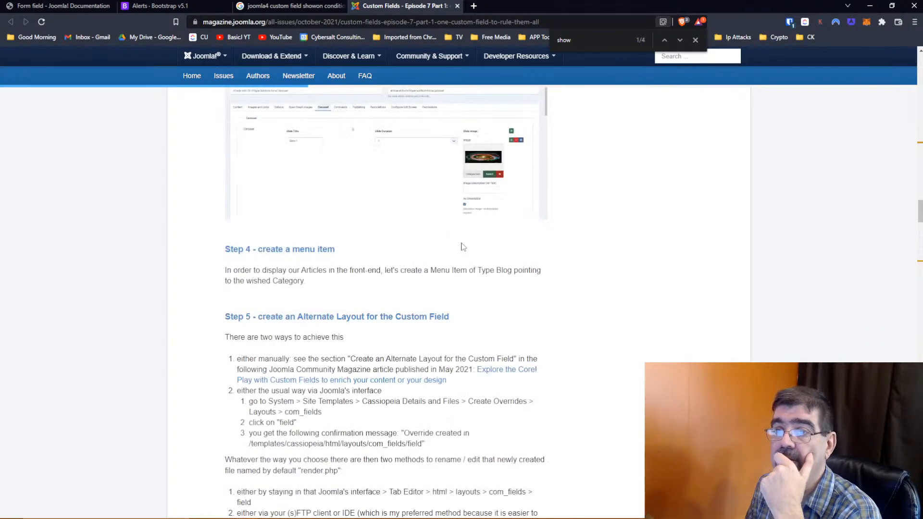
click(574, 23)
right_click(574, 23)
click(576, 73)
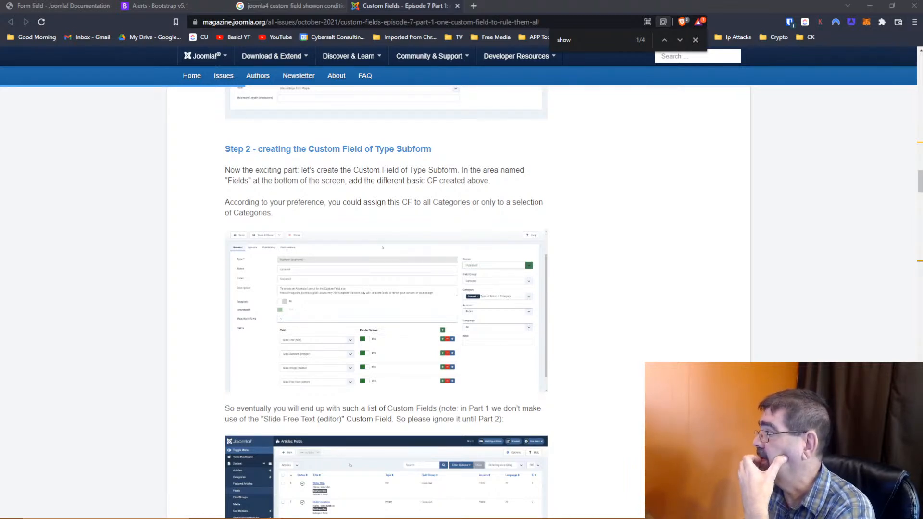
scroll(447, 264, down, 15)
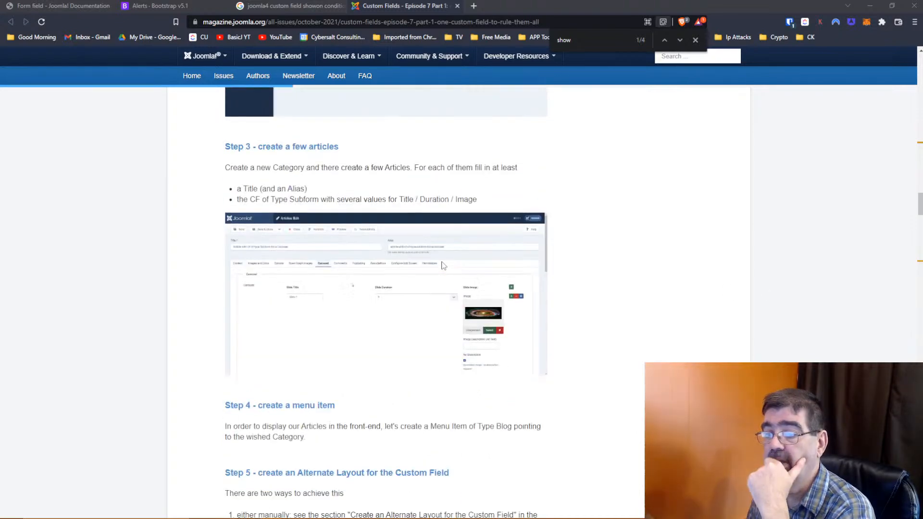
scroll(443, 265, down, 10)
scroll(443, 265, down, 6)
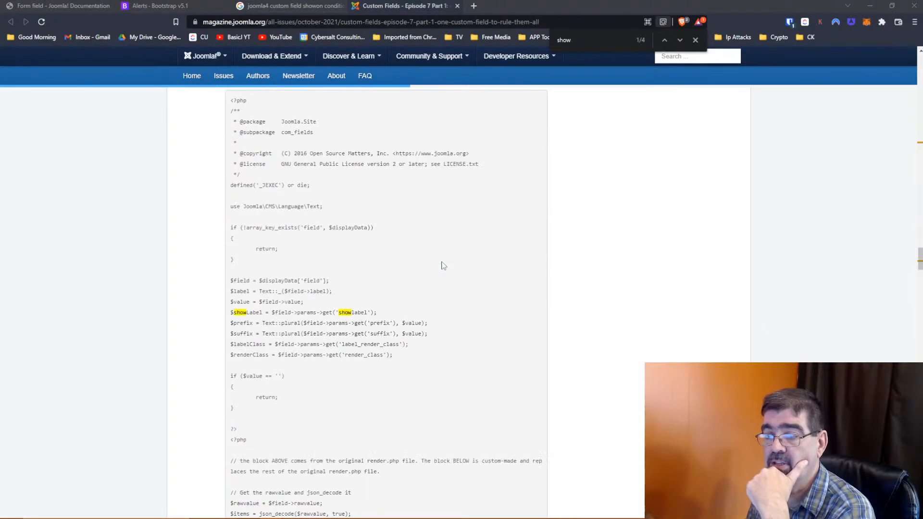
scroll(443, 265, down, 4)
scroll(443, 265, up, 3)
scroll(443, 265, up, 4)
scroll(443, 265, up, 2)
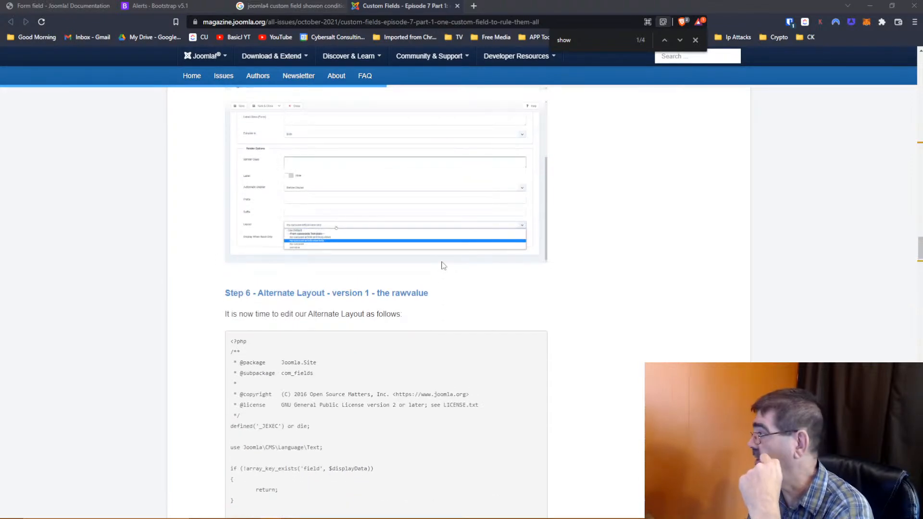
scroll(443, 265, down, 18)
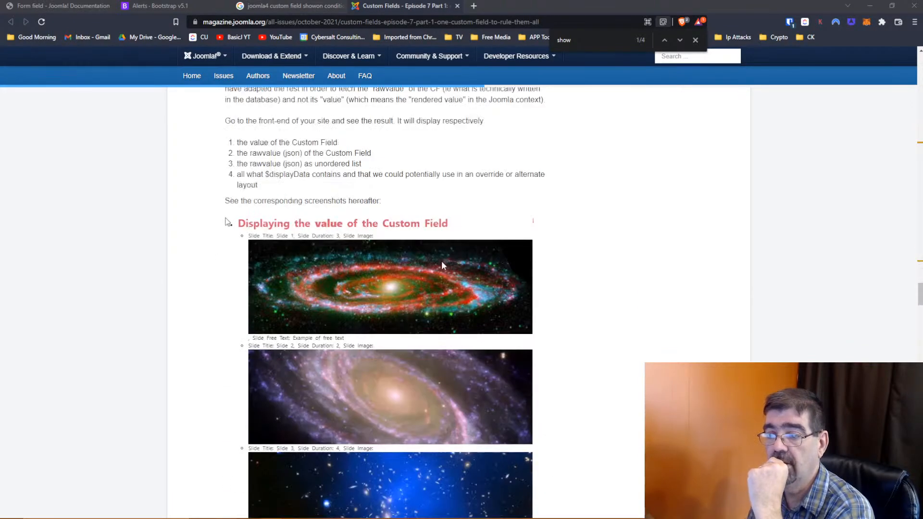
scroll(441, 264, down, 15)
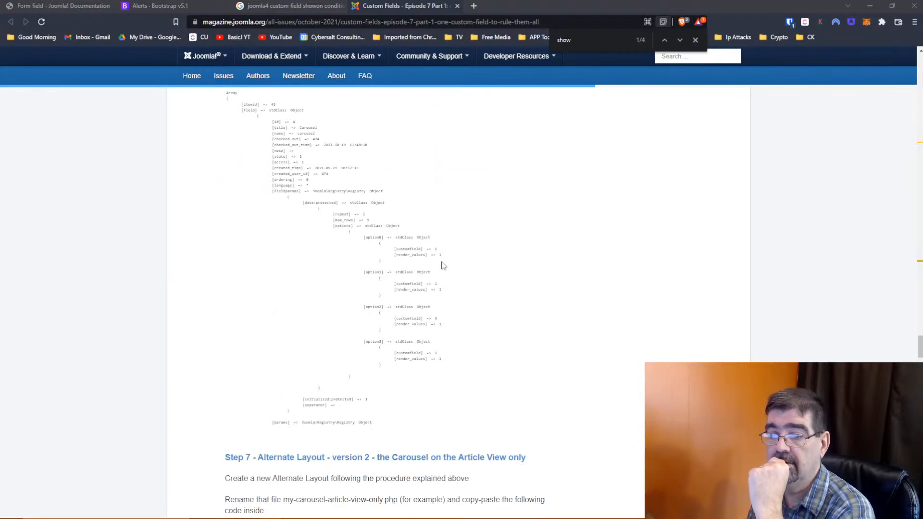
scroll(443, 265, down, 4)
scroll(443, 265, down, 20)
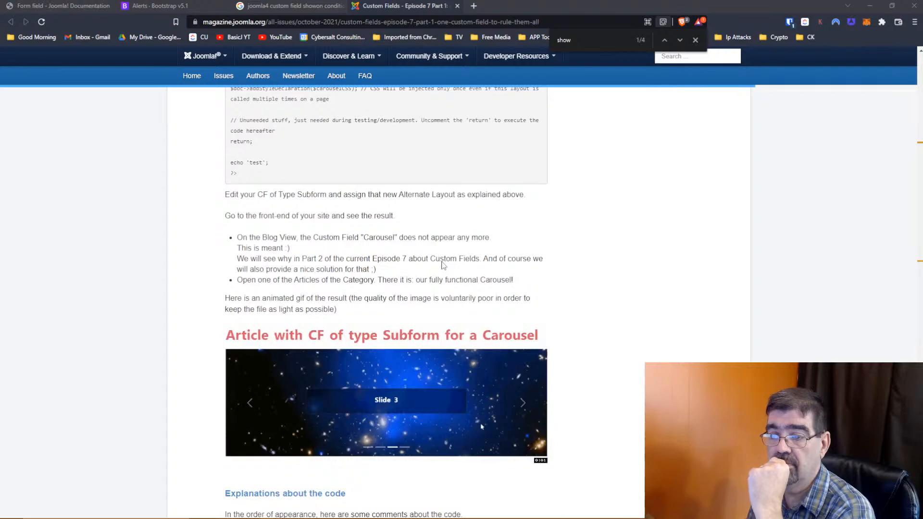
scroll(442, 265, down, 3)
scroll(442, 265, down, 4)
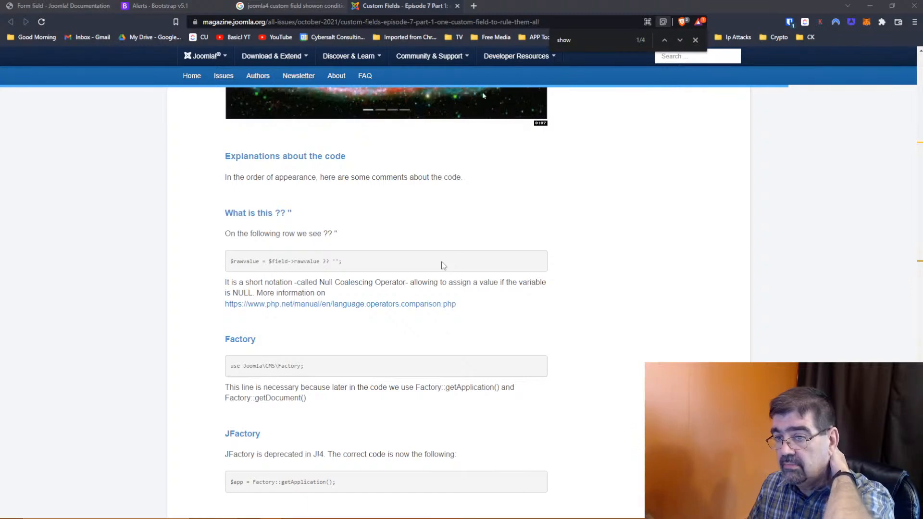
scroll(443, 265, down, 3)
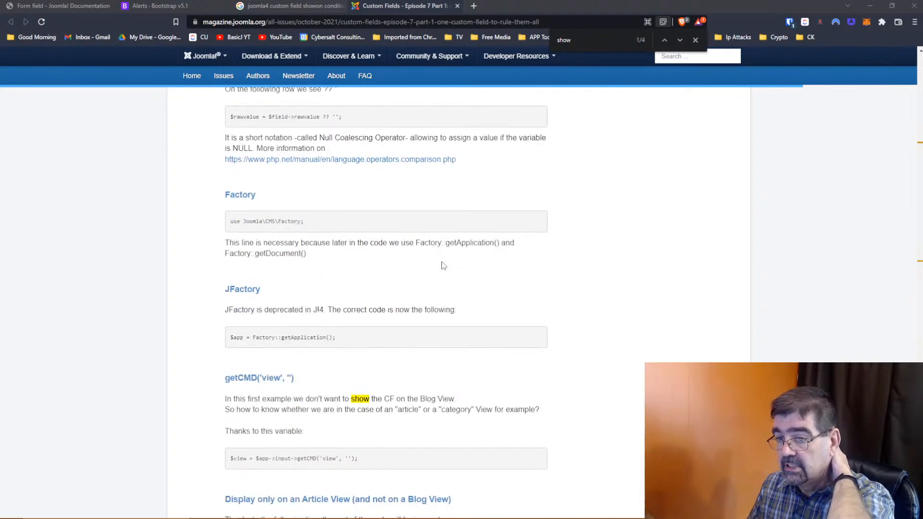
scroll(443, 266, down, 5)
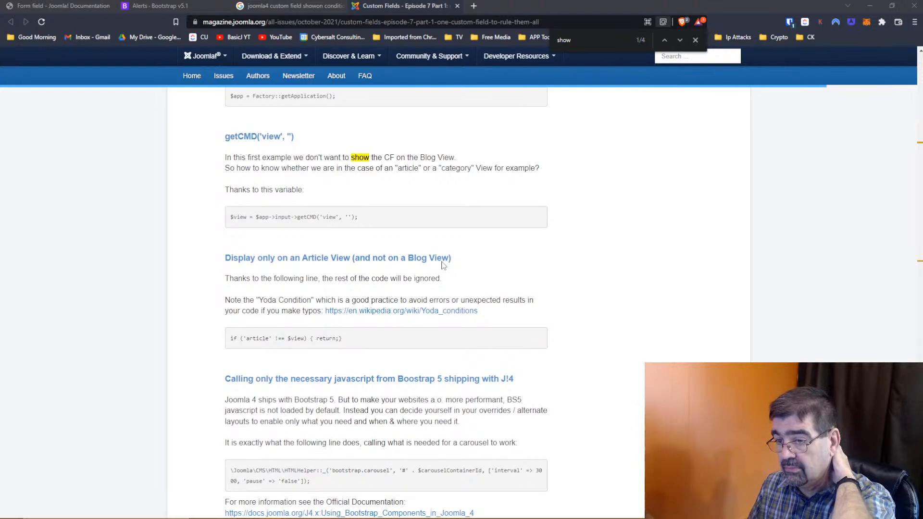
scroll(443, 265, down, 2)
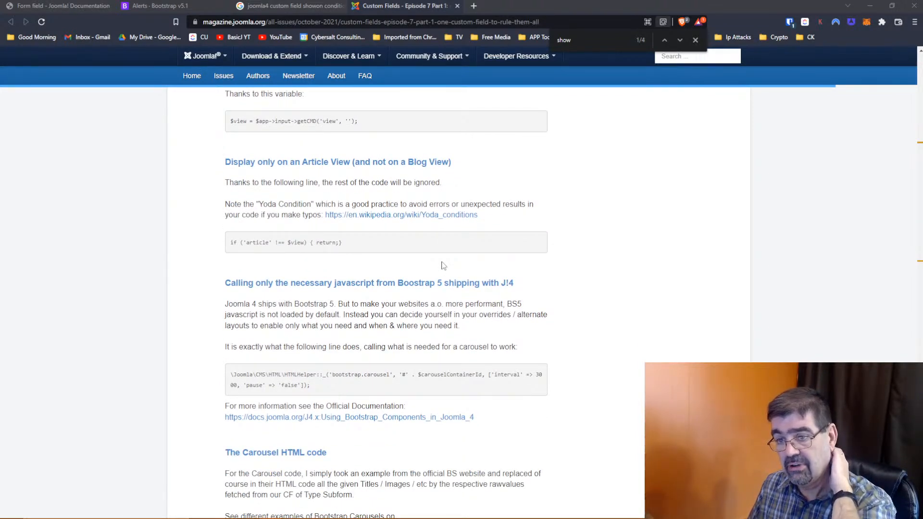
scroll(443, 265, down, 11)
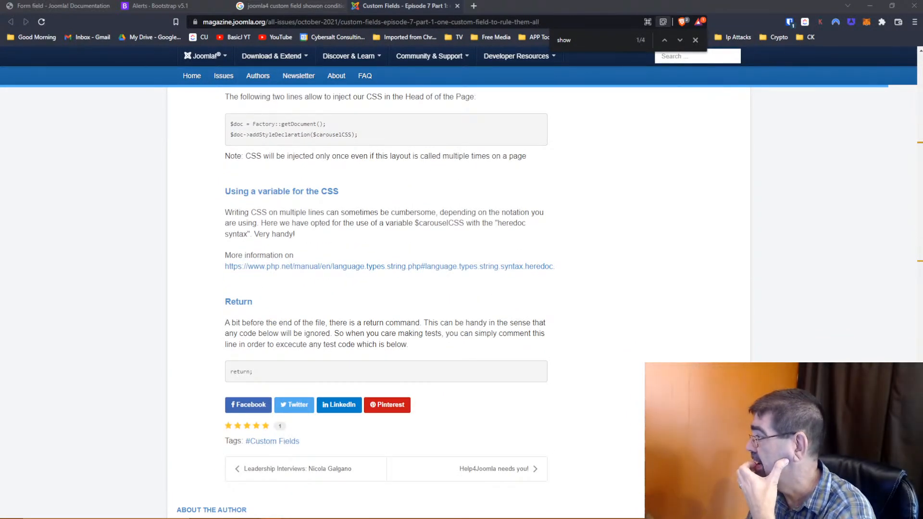
scroll(548, 227, down, 6)
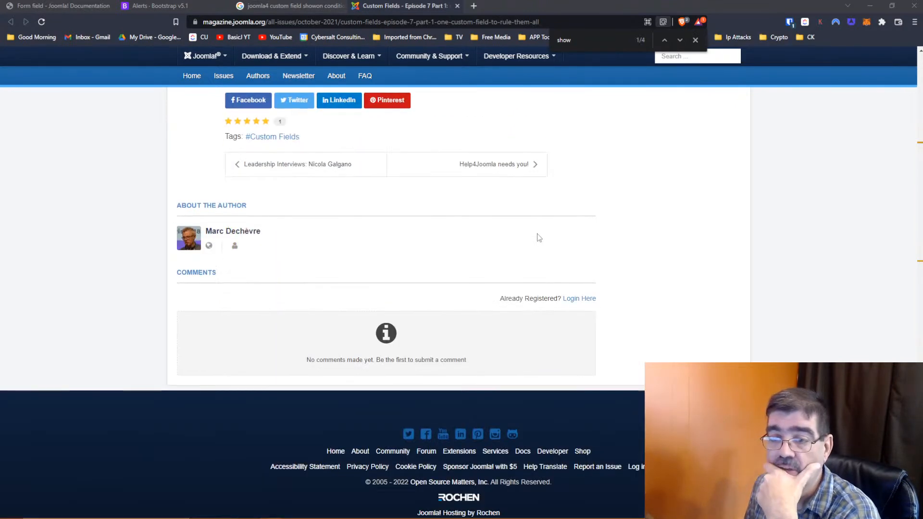
scroll(538, 238, up, 5)
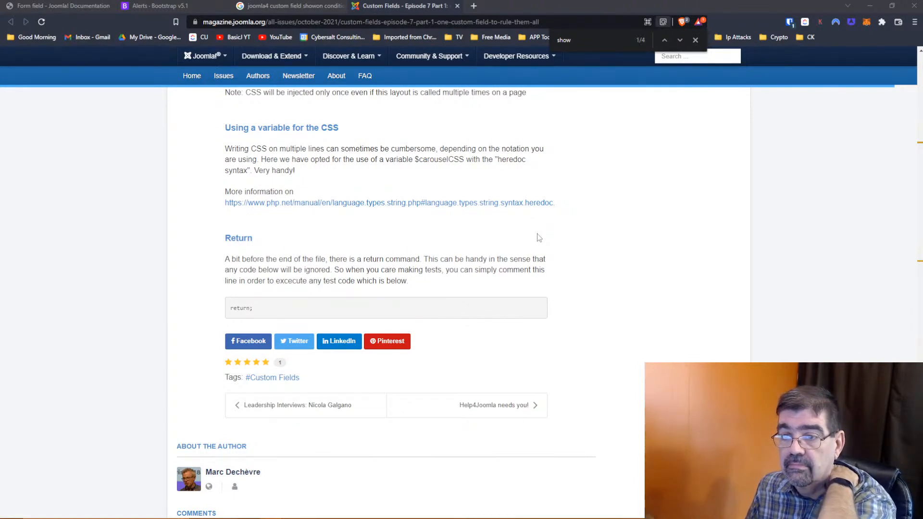
scroll(538, 237, up, 20)
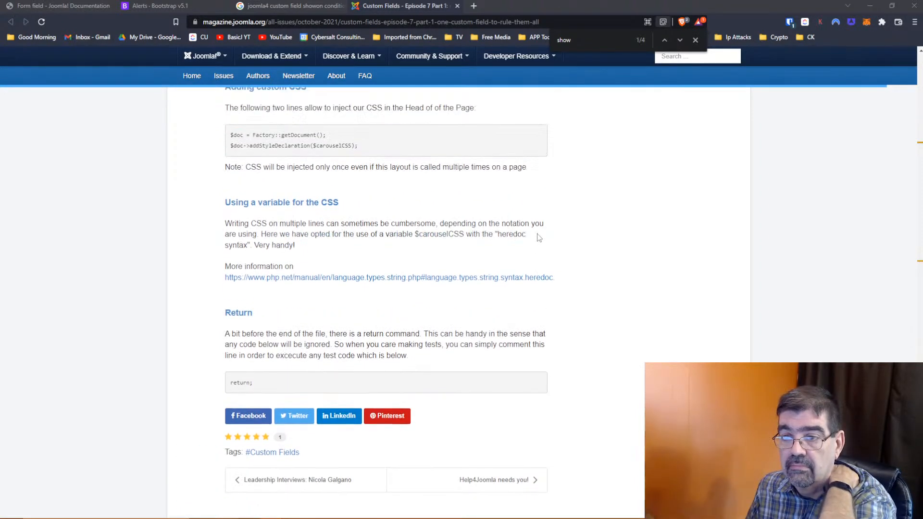
scroll(538, 238, up, 5)
right_click(538, 238)
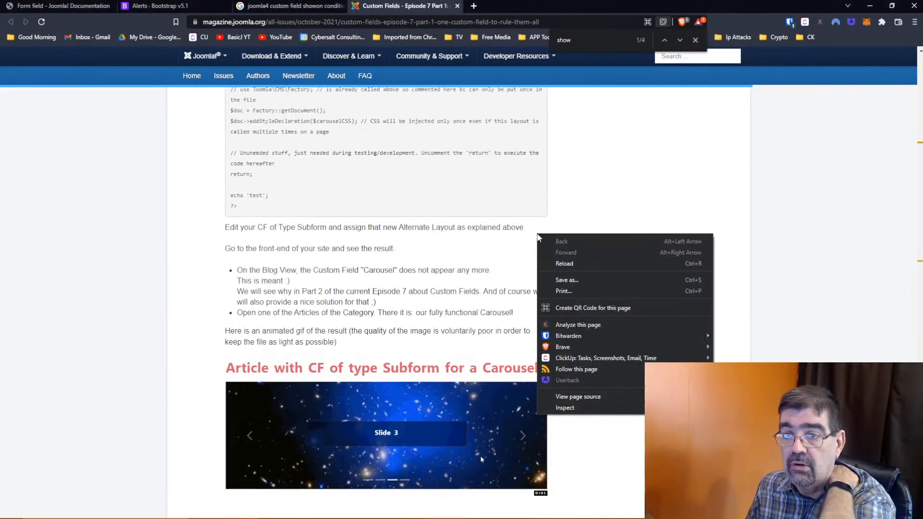
click(604, 171)
scroll(603, 171, up, 10)
scroll(605, 170, up, 15)
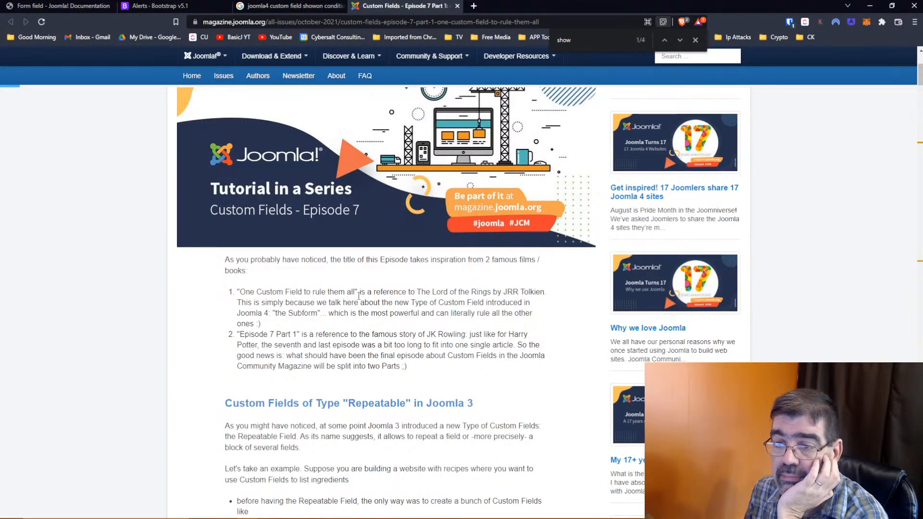
- Read through the article's Subform use-case sections, then start a new blank browser tab
scroll(359, 295, down, 1)
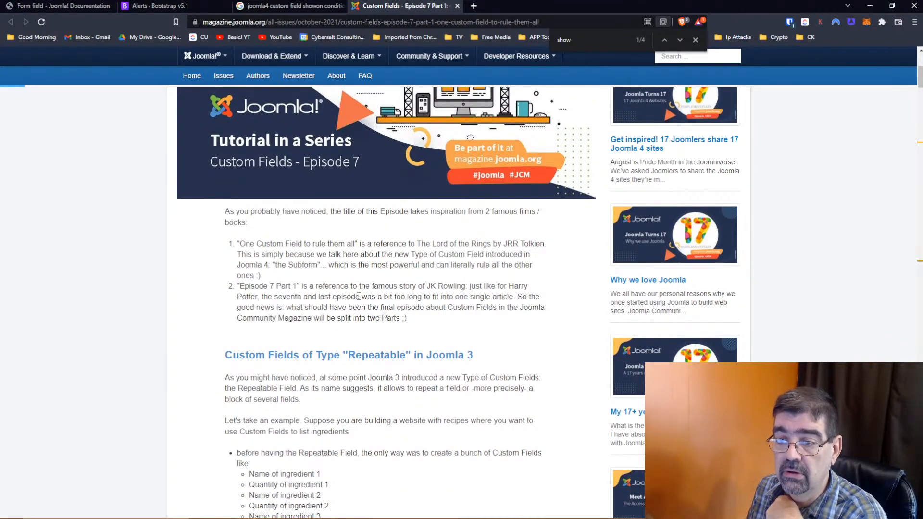
scroll(358, 296, down, 3)
scroll(376, 248, down, 20)
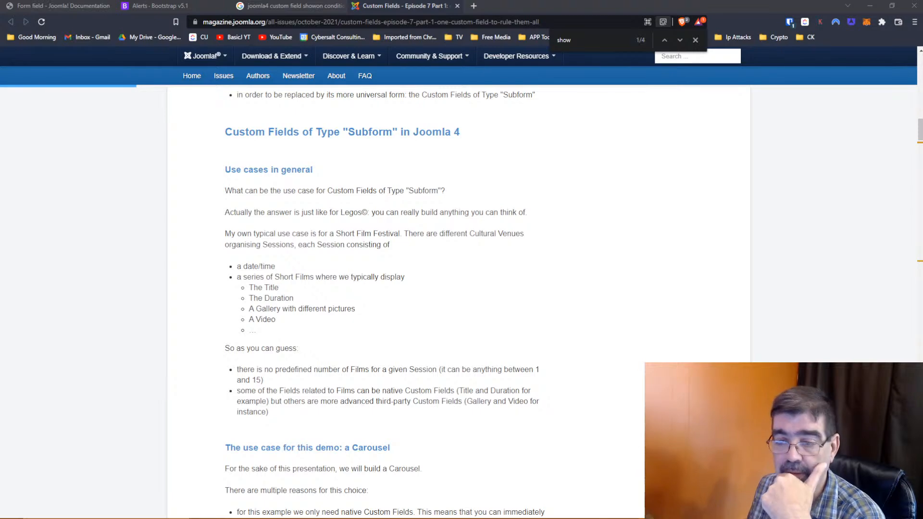
scroll(513, 235, down, 3)
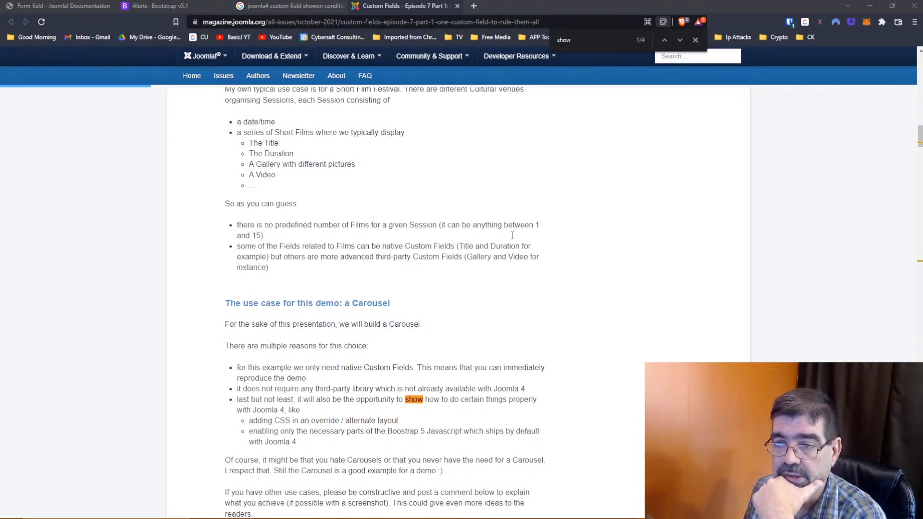
scroll(513, 235, down, 2)
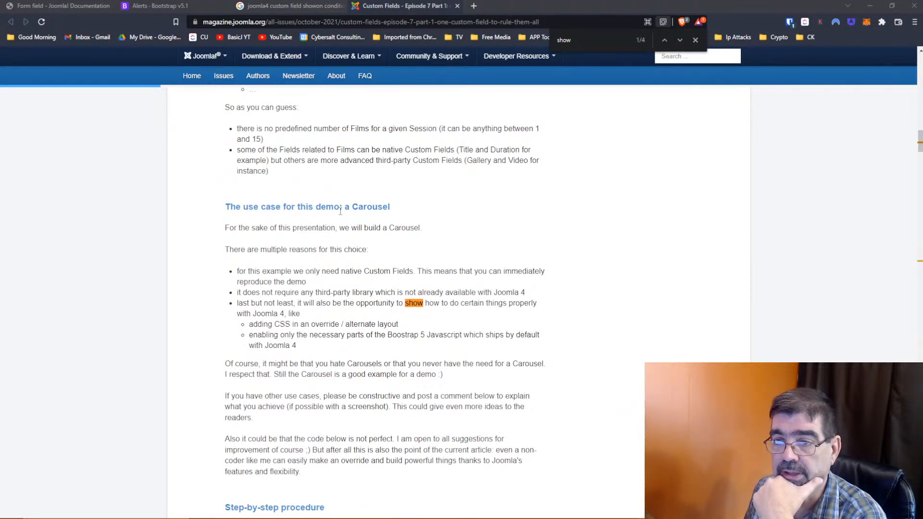
scroll(340, 212, down, 2)
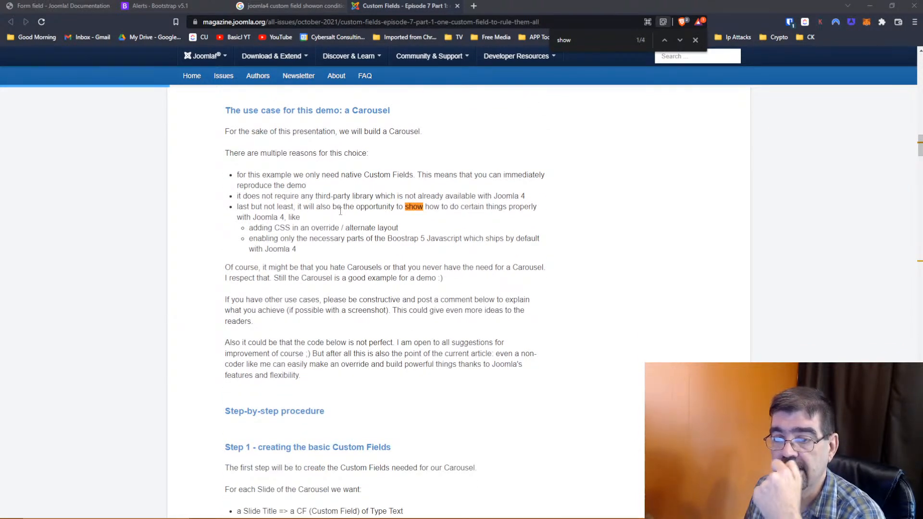
scroll(340, 211, down, 5)
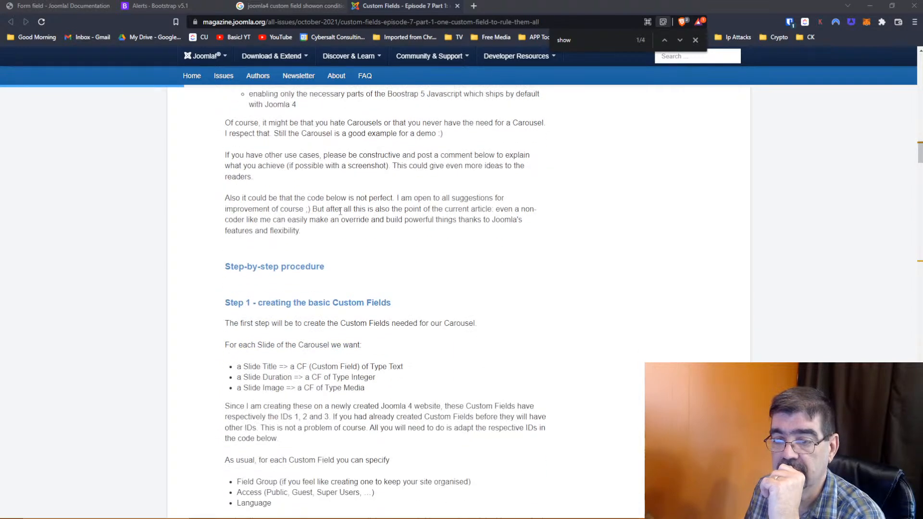
scroll(341, 211, down, 6)
scroll(340, 211, up, 15)
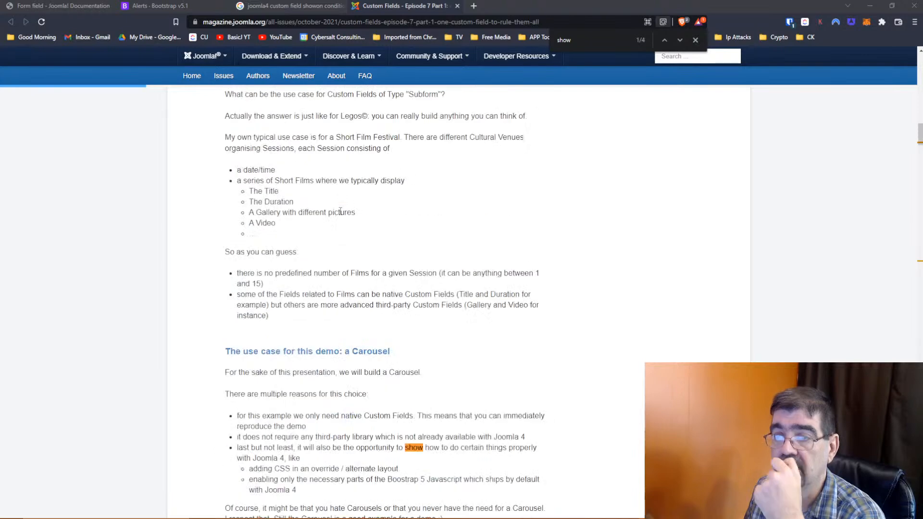
click(473, 6)
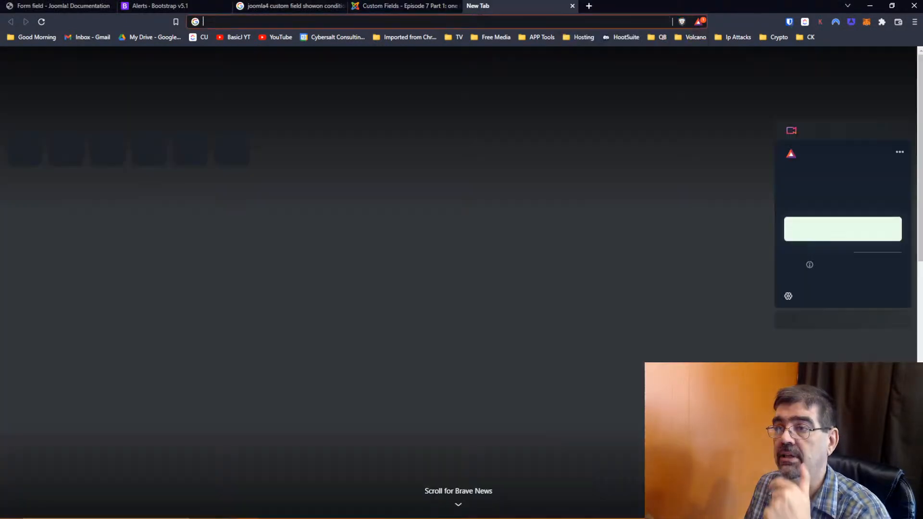
- Search Google for 'tassos subform' and open the Advanced Custom Fields Free (Testing) result
text(tass)
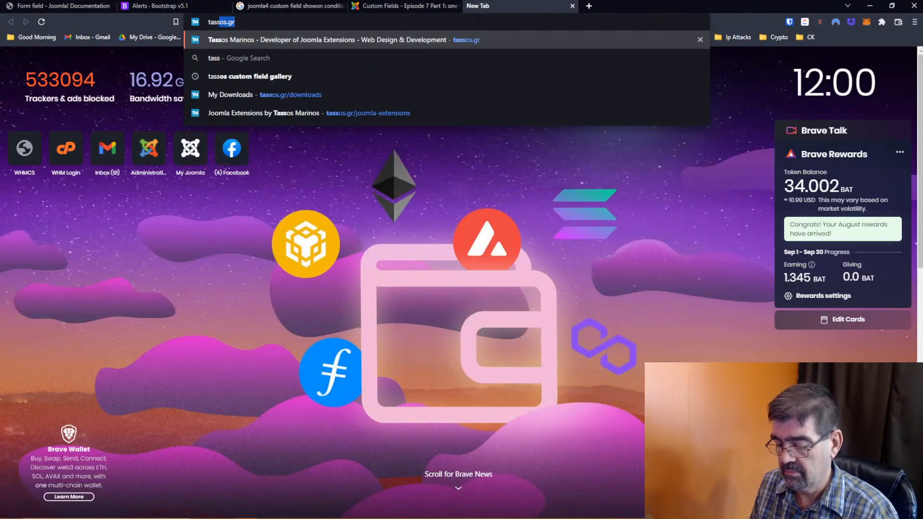
text(os subform)
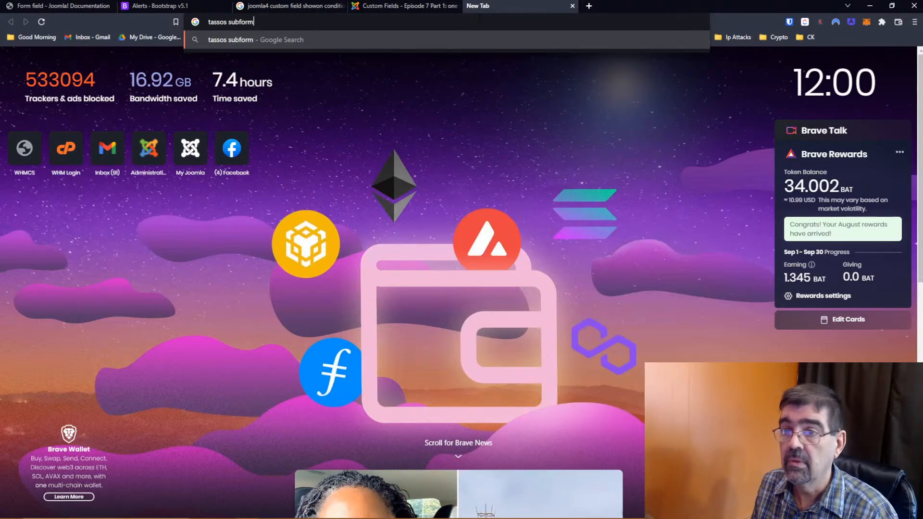
key(Return)
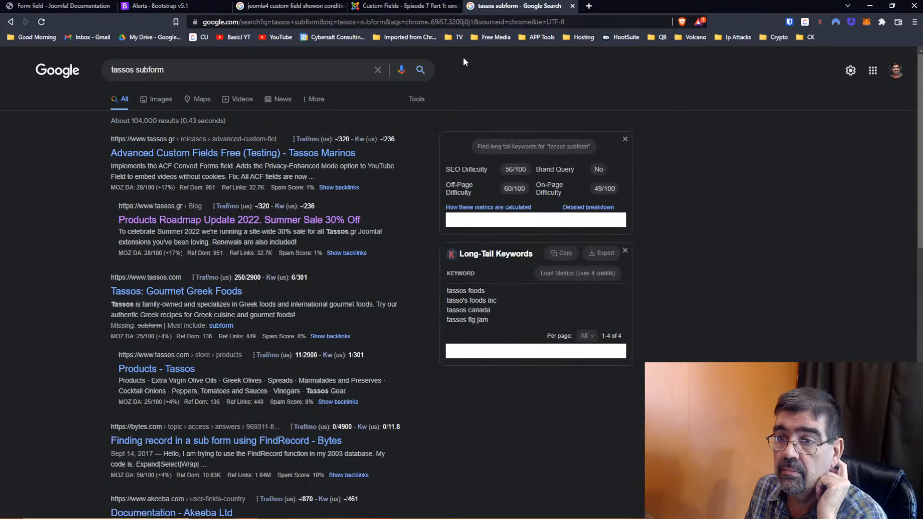
click(235, 159)
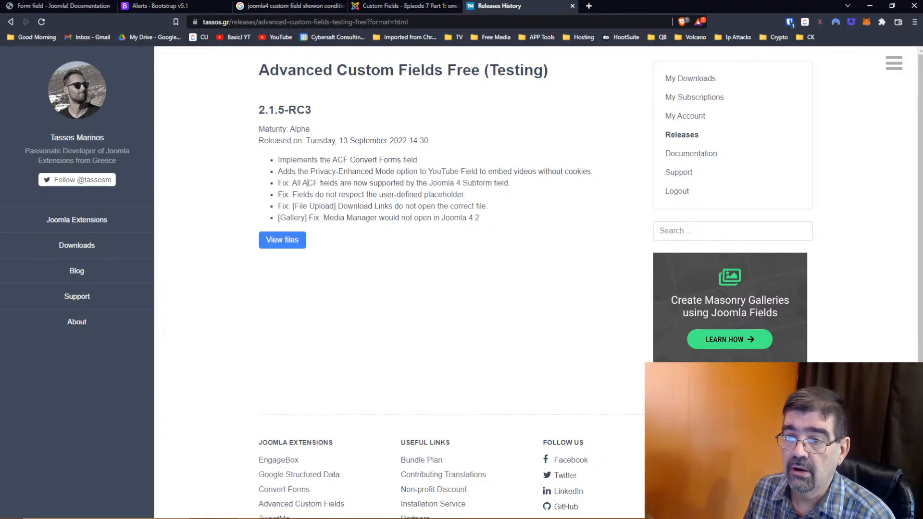
- Download acf_v2.1.5-RC3_free.zip into the Desktop delete folder, then return to the Form field docs
drag(304, 183, 318, 183)
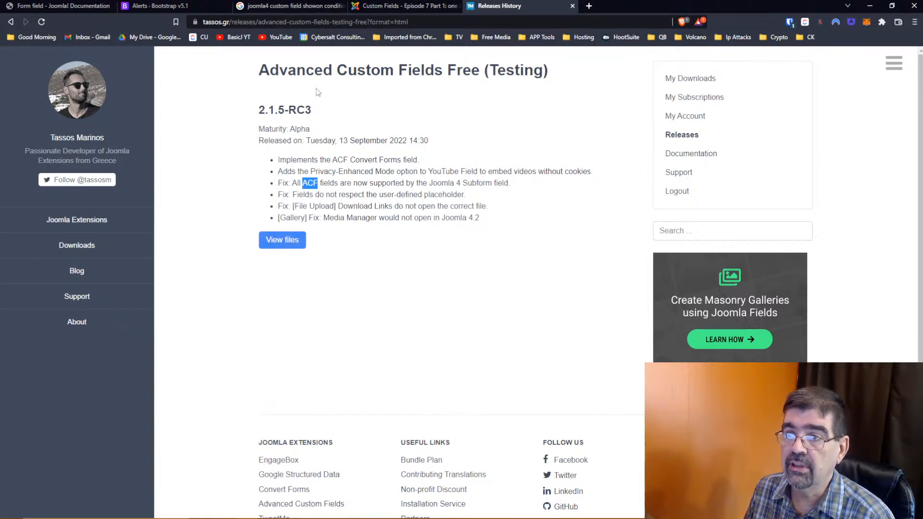
click(295, 240)
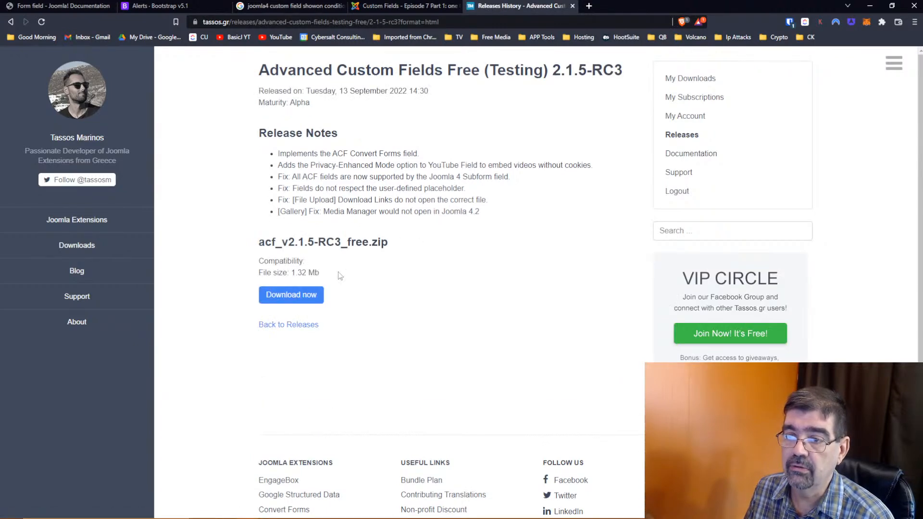
click(288, 299)
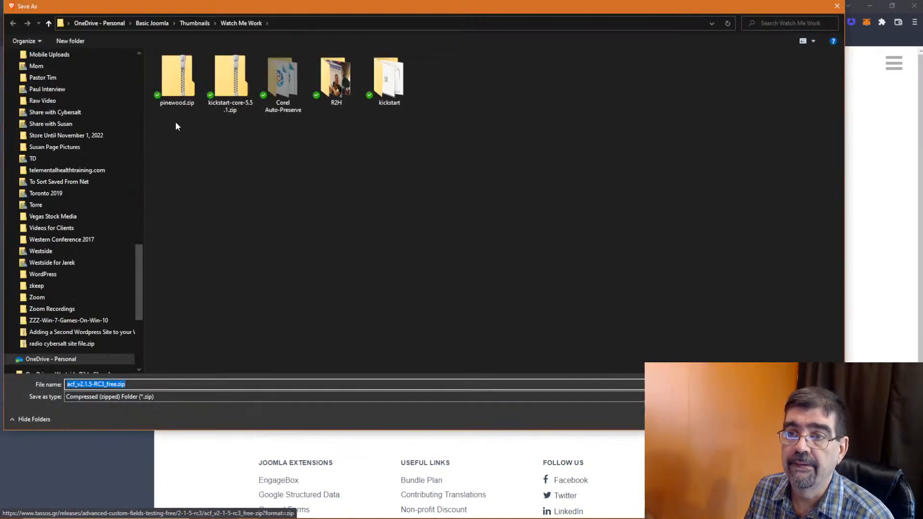
drag(138, 225, 138, 59)
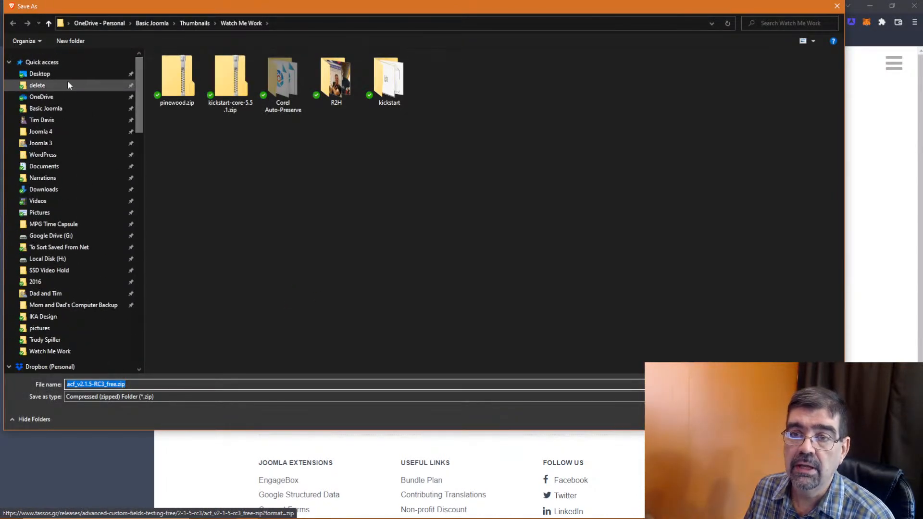
click(68, 84)
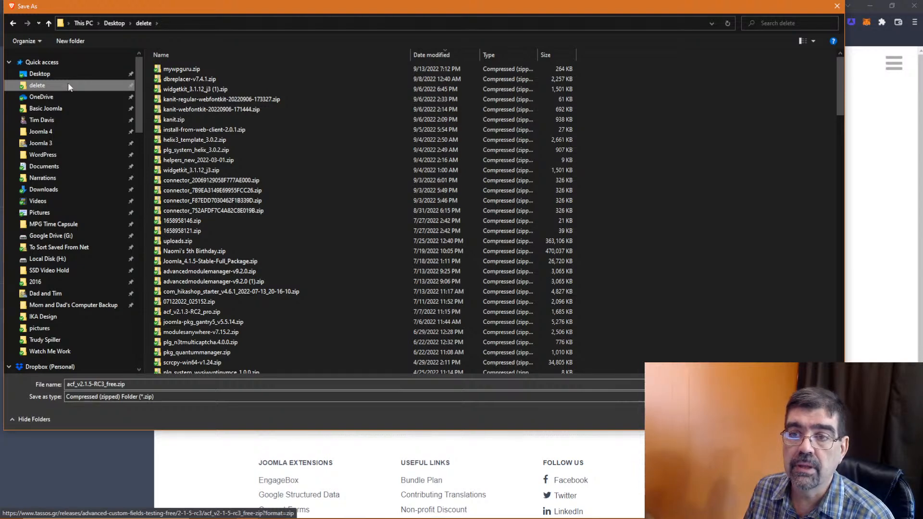
click(767, 419)
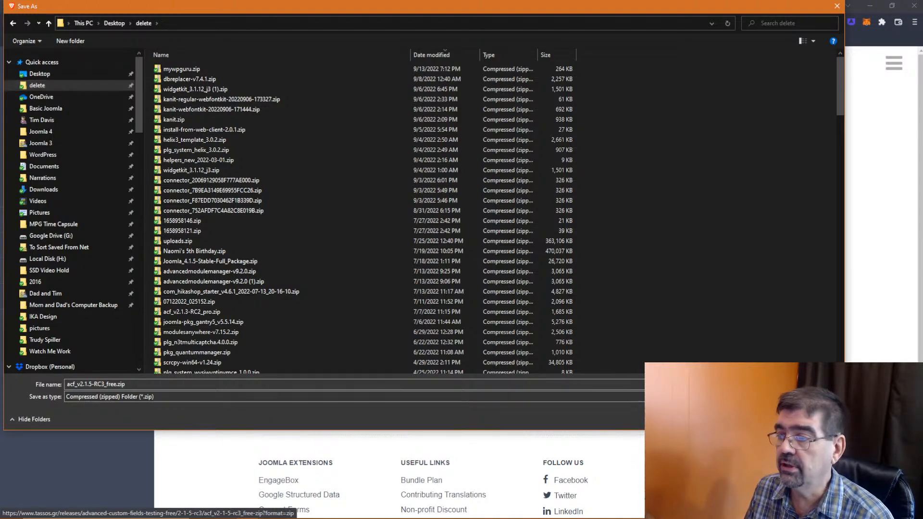
click(68, 7)
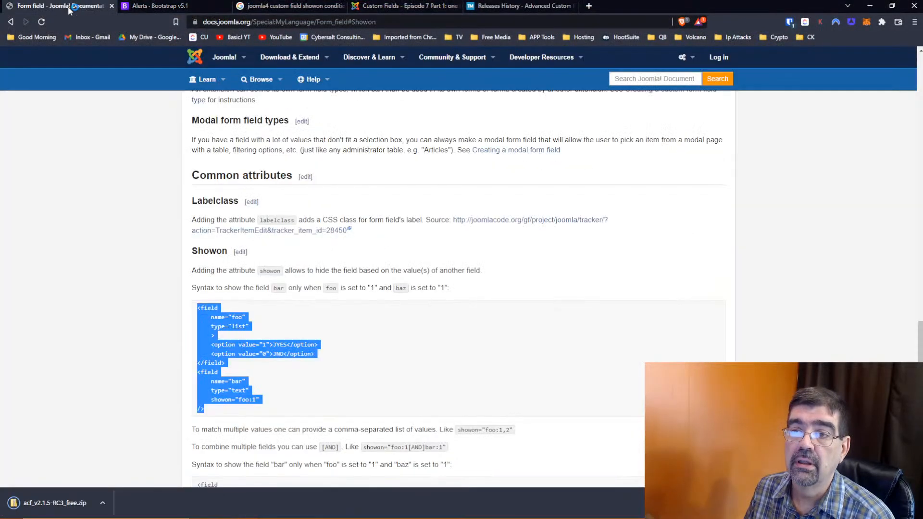
- Install acf_v2.1.5-RC3_free.zip through System > Install Extensions, adding Novarain Framework and Advanced Custom Fields
key(alt+Tab)
key(alt+Tab)
key(alt+Tab)
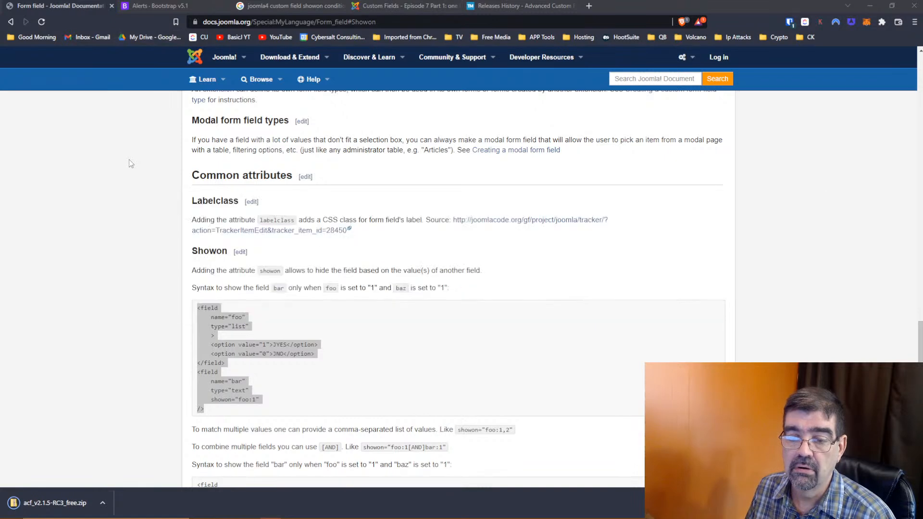
key(alt+Tab)
key(alt+Tab)
key(alt+Tab)
key(alt+Tab)
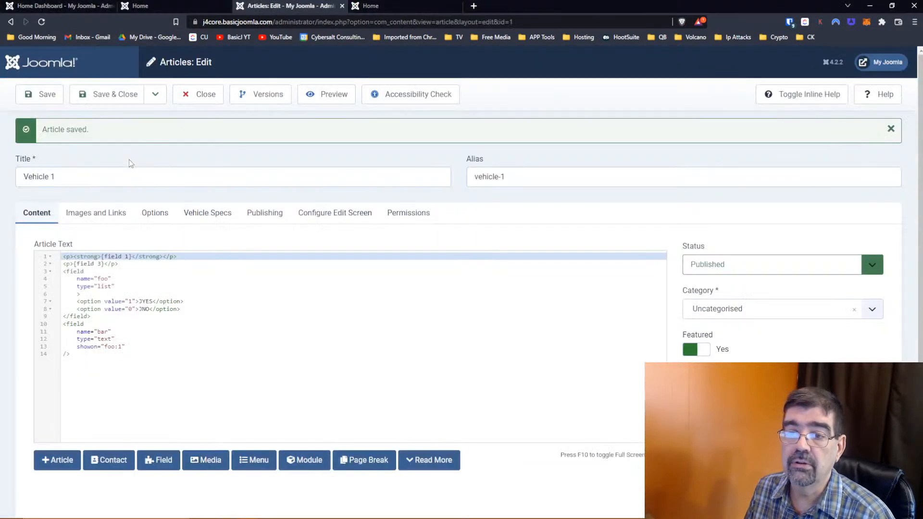
click(64, 9)
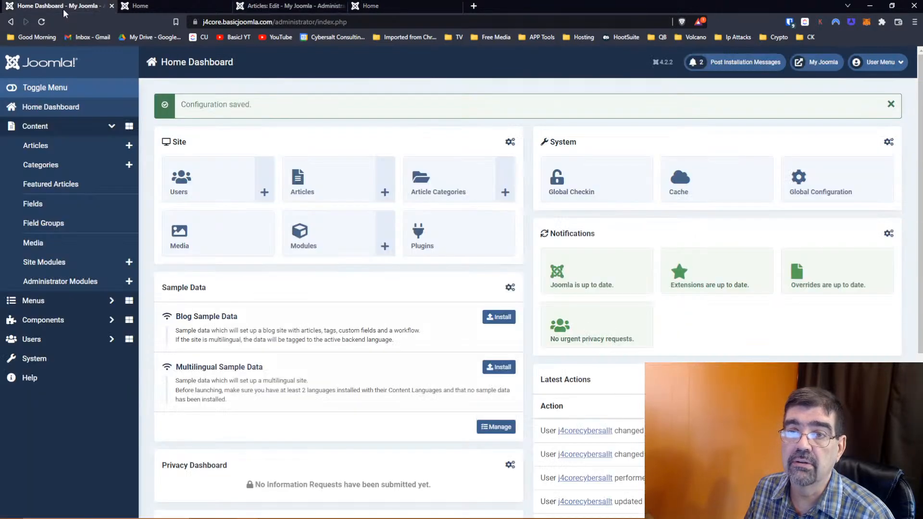
click(73, 358)
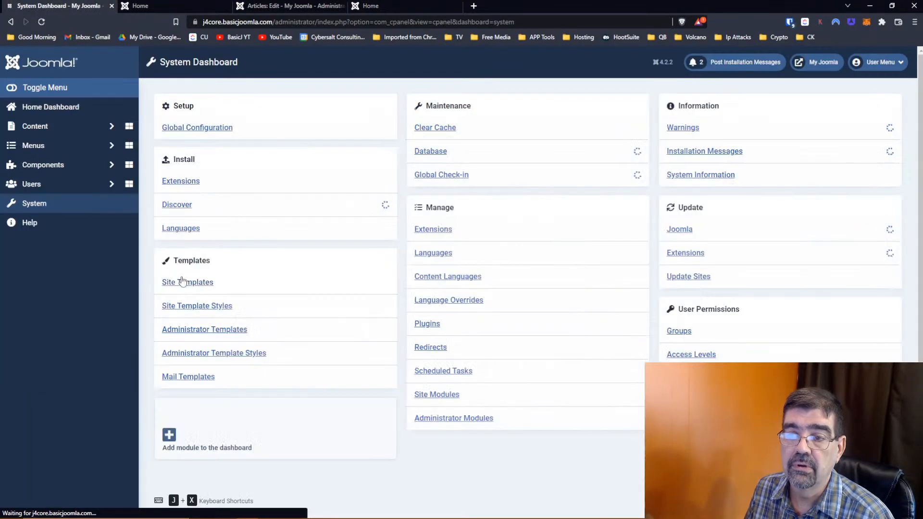
click(180, 183)
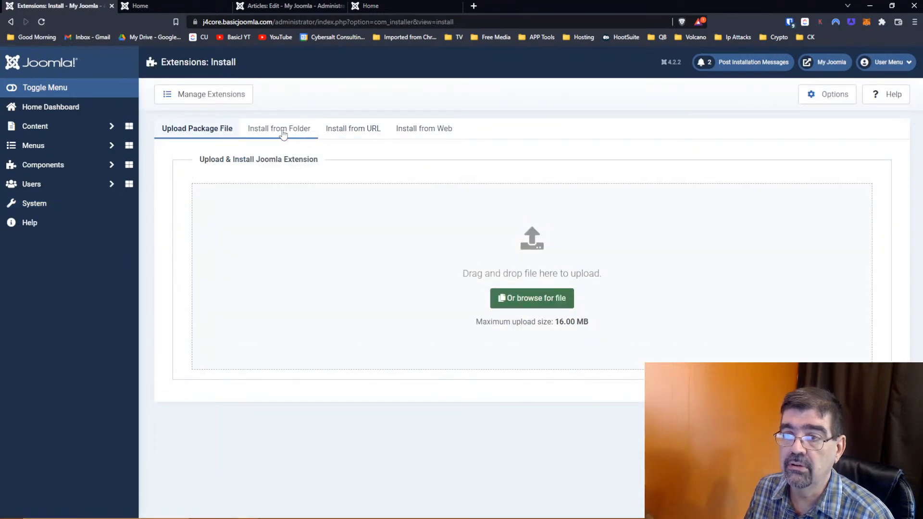
click(519, 304)
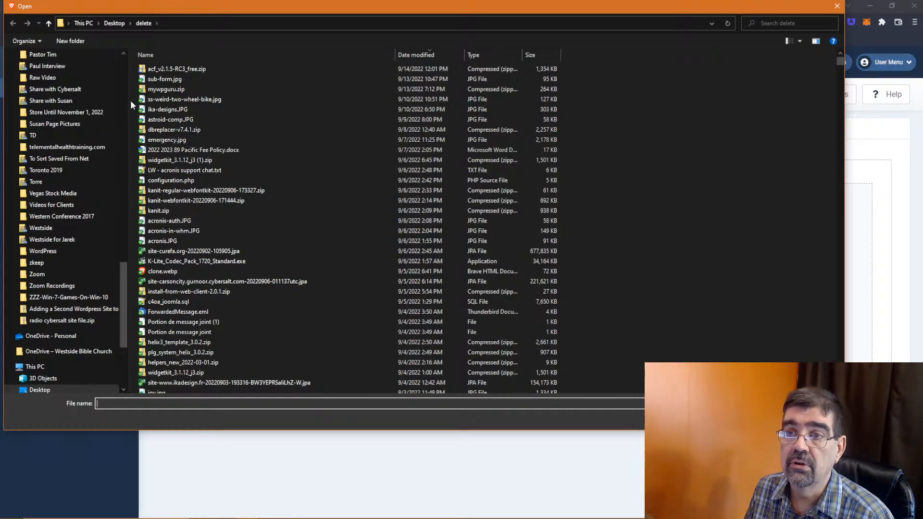
click(151, 71)
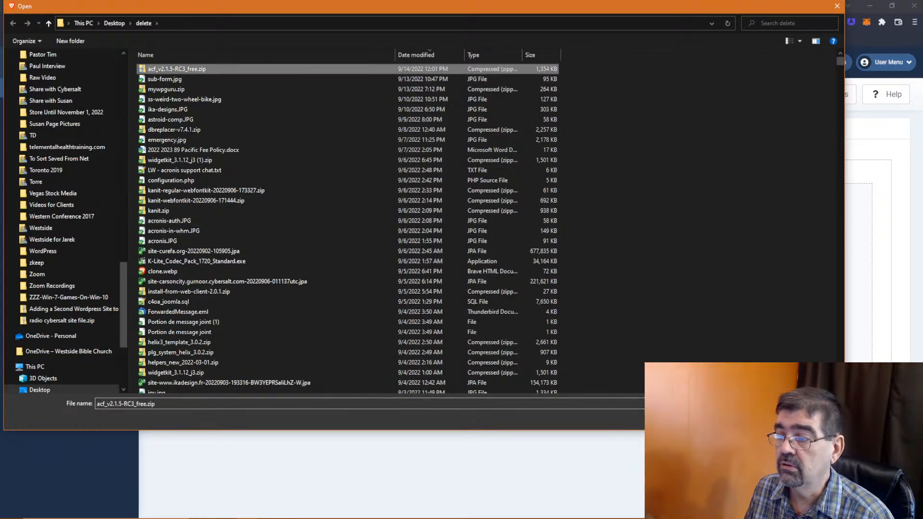
click(767, 419)
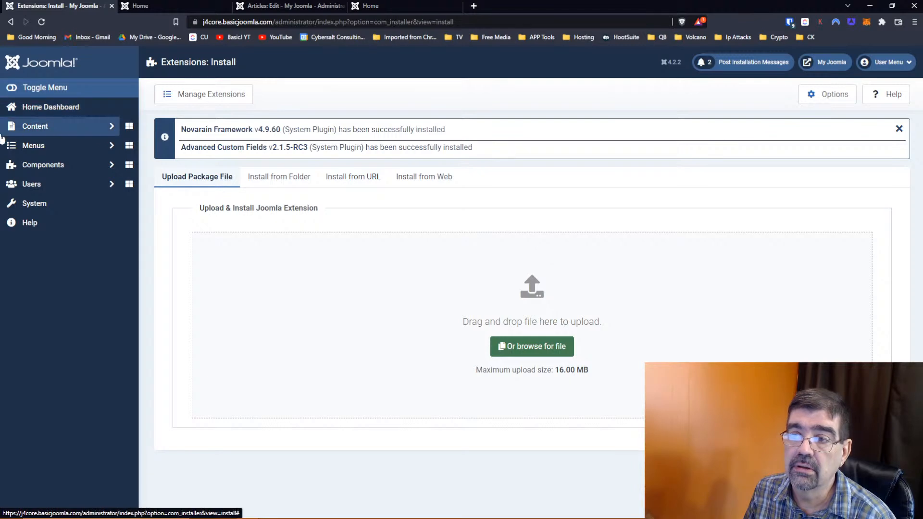
click(30, 132)
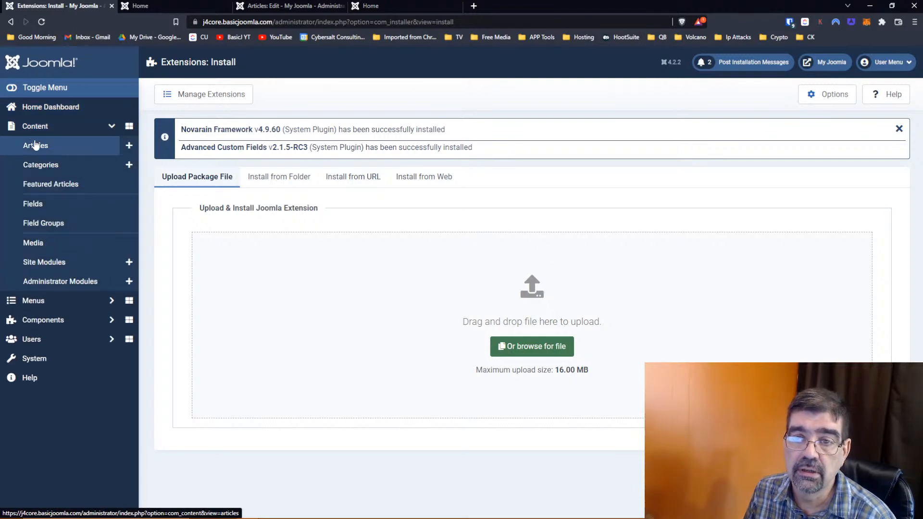
- From Content > Fields, start a new article field and open its Type list
click(33, 204)
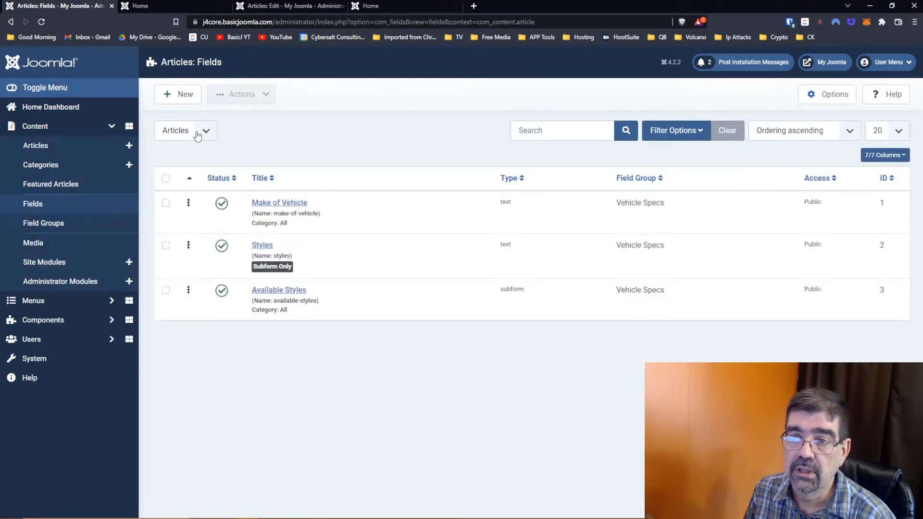
click(185, 103)
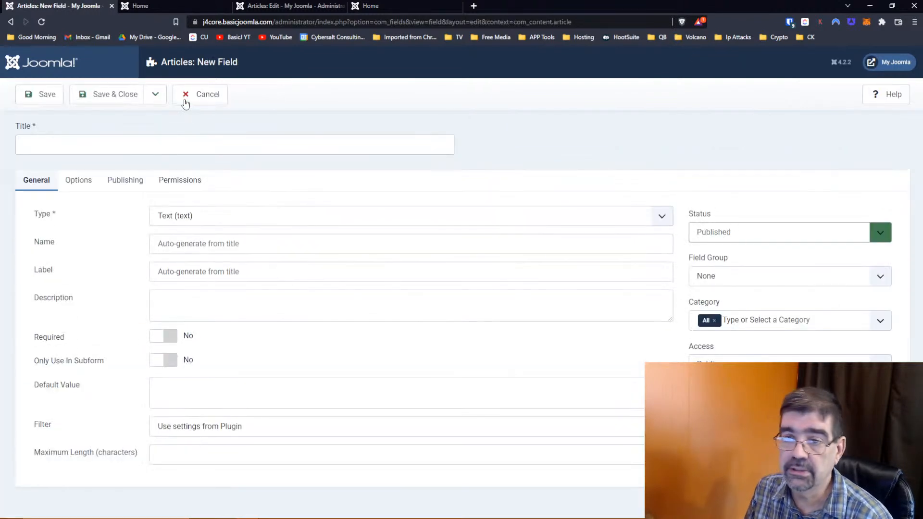
click(225, 217)
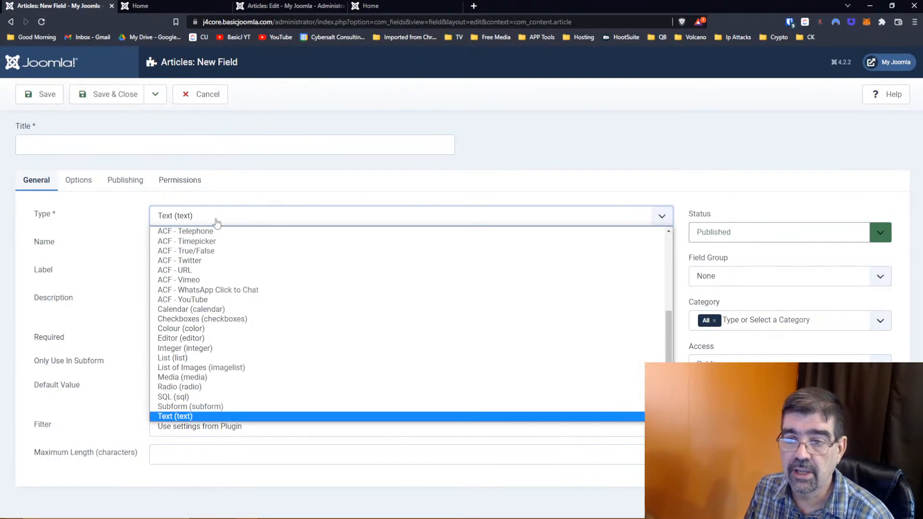
drag(668, 336, 665, 262)
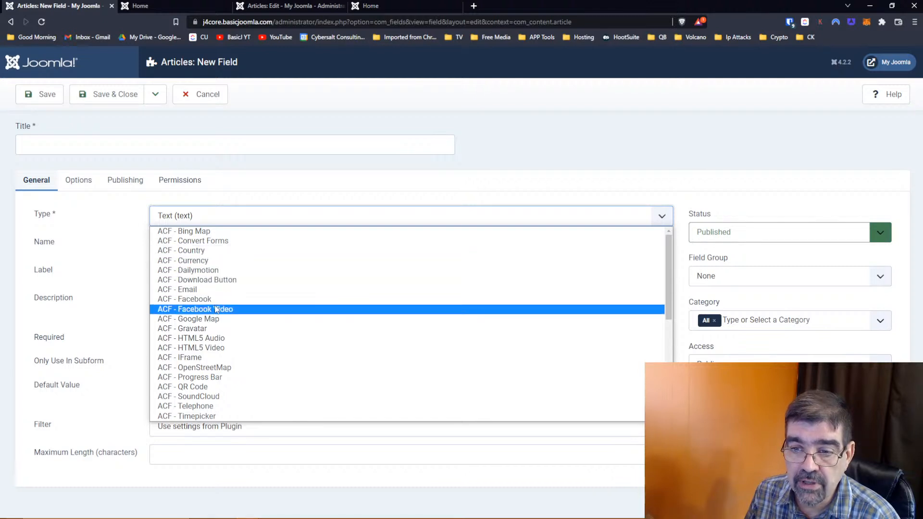
- Scroll through the available field types, then cancel the new field without saving
scroll(217, 313, down, 2)
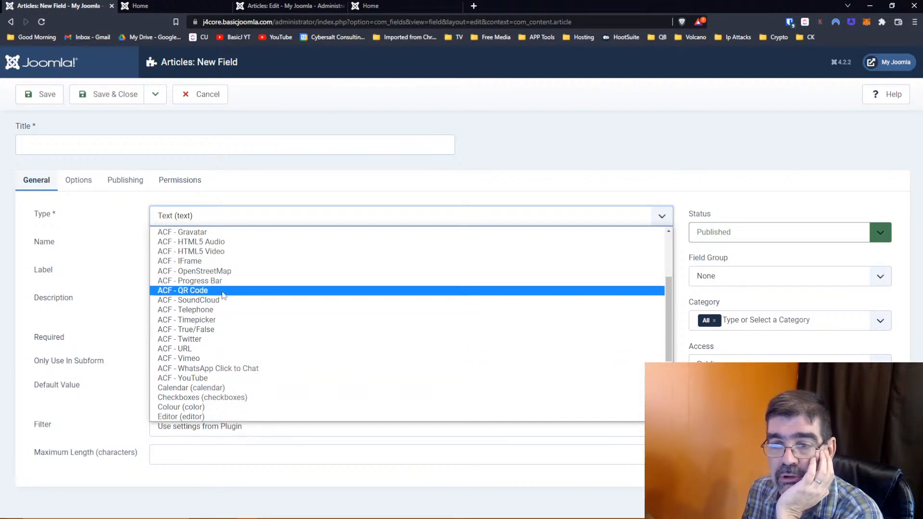
scroll(224, 295, up, 2)
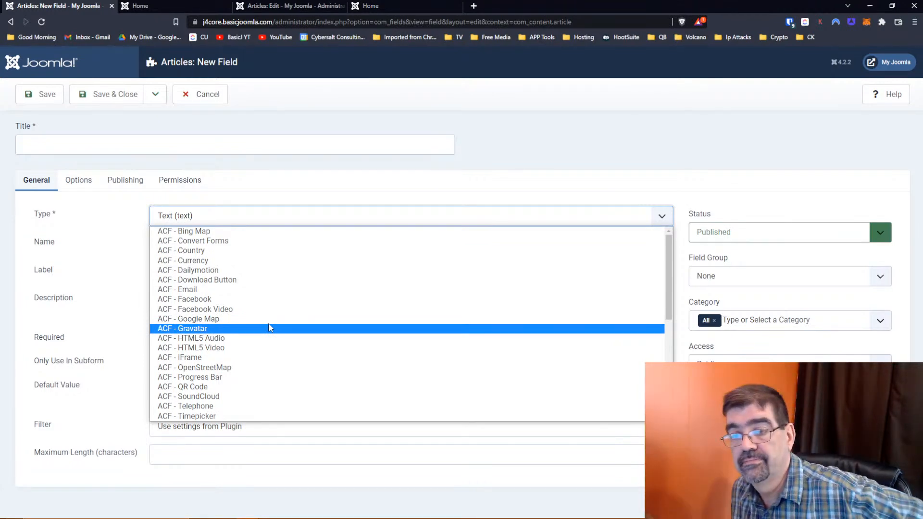
scroll(268, 328, down, 2)
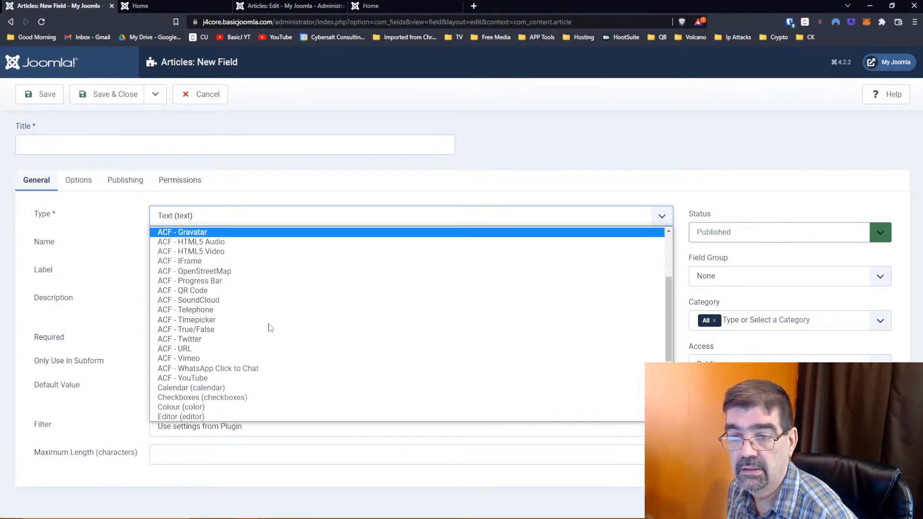
scroll(269, 327, up, 2)
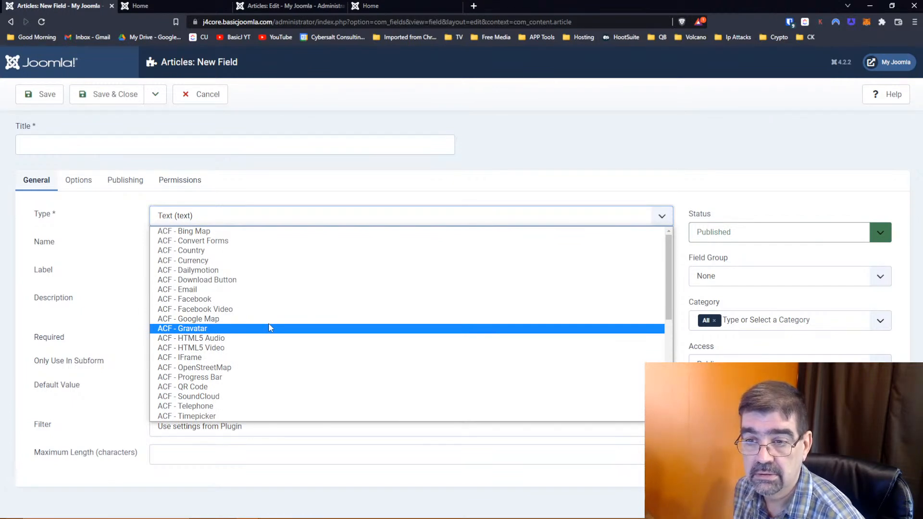
scroll(269, 328, down, 4)
scroll(269, 327, up, 1)
scroll(269, 327, down, 2)
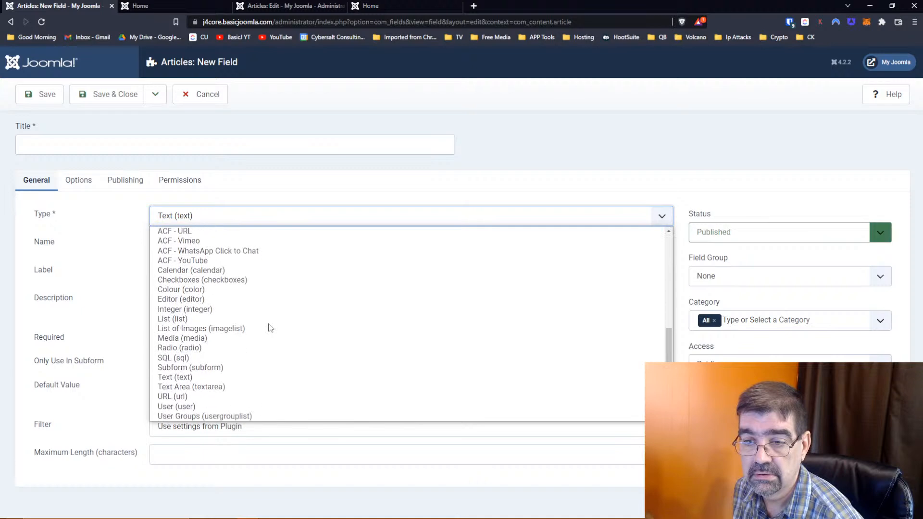
scroll(270, 327, up, 3)
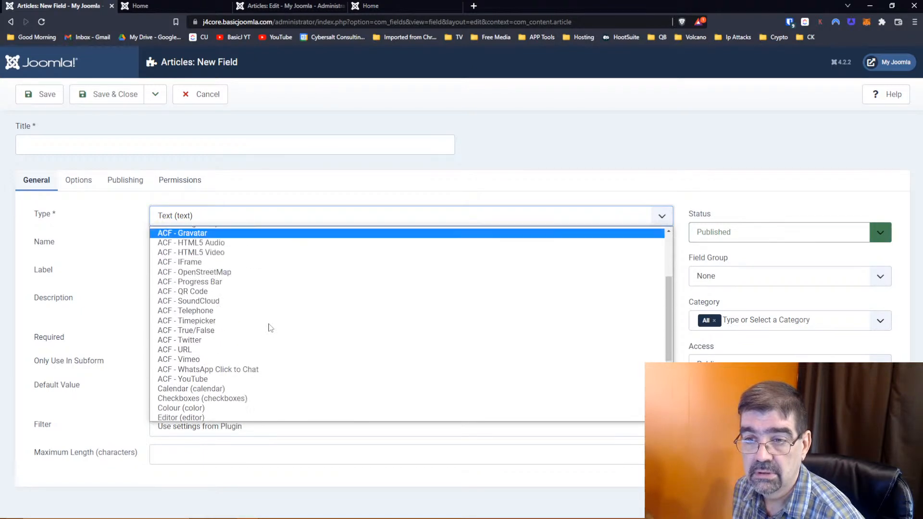
scroll(271, 327, down, 3)
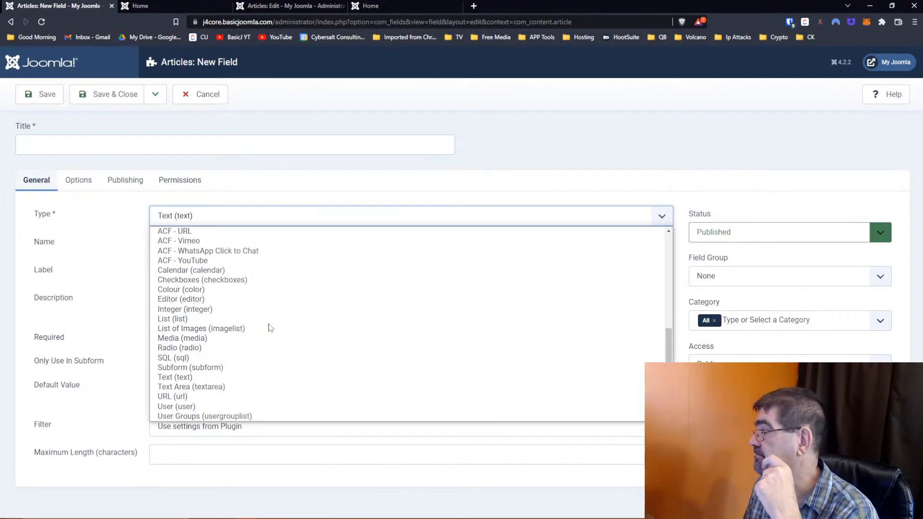
click(207, 96)
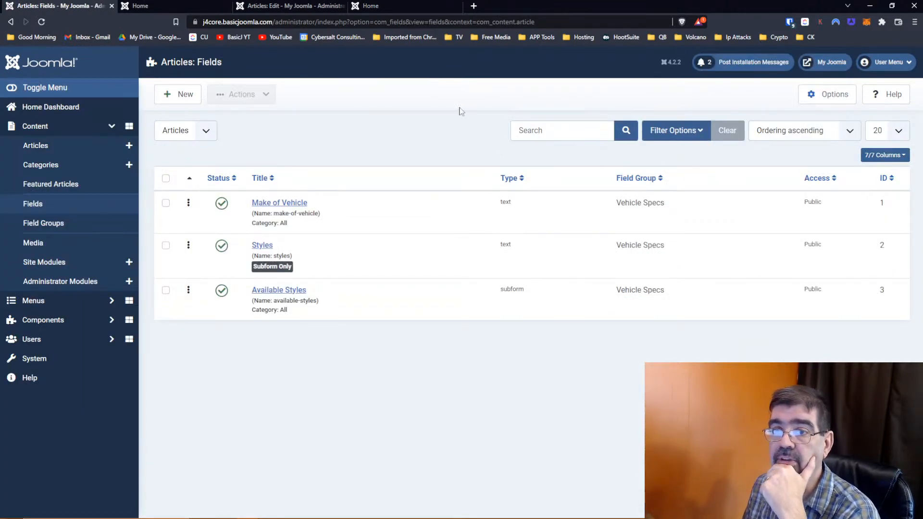
- Switch back to the Brave window and look at the ACF 2.1.5-RC3 release notes tab
key(alt+Tab)
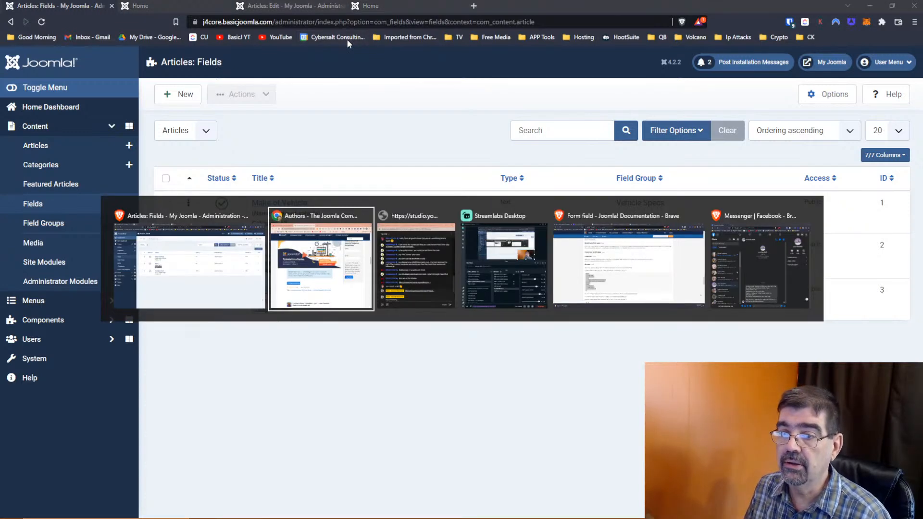
key(alt+Tab)
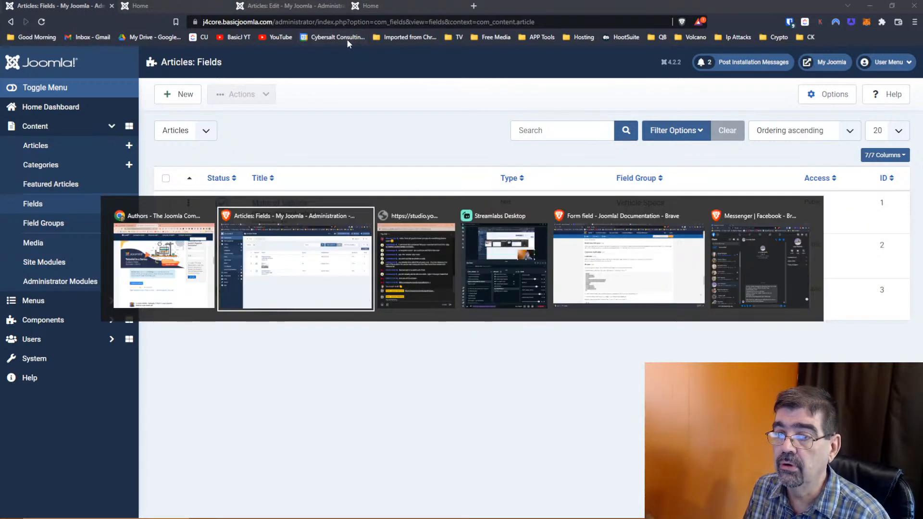
key(alt+Tab)
key(alt+Tab)
key(alt+Tab)
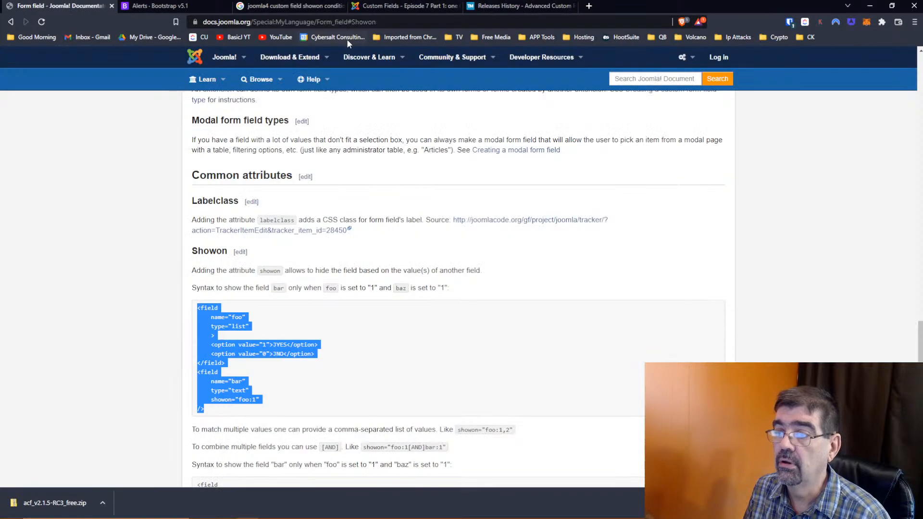
mouse_move(365, 94)
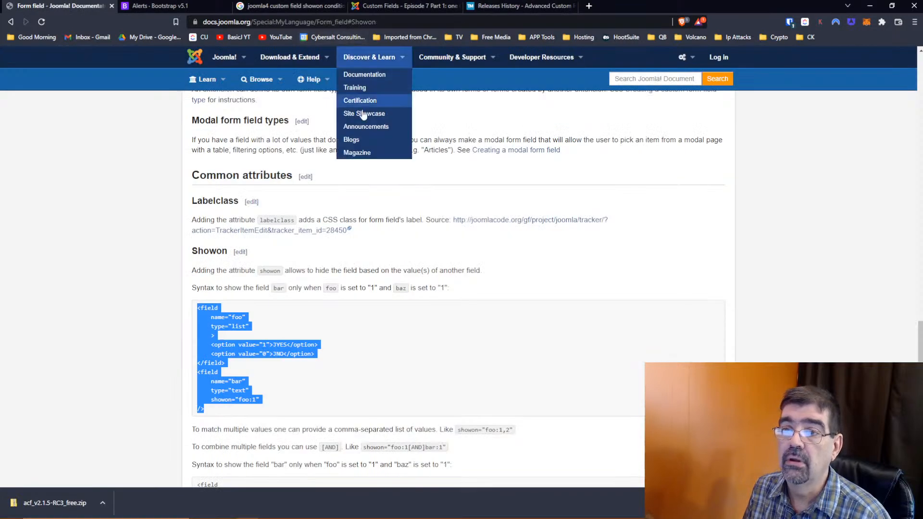
scroll(440, 209, up, 4)
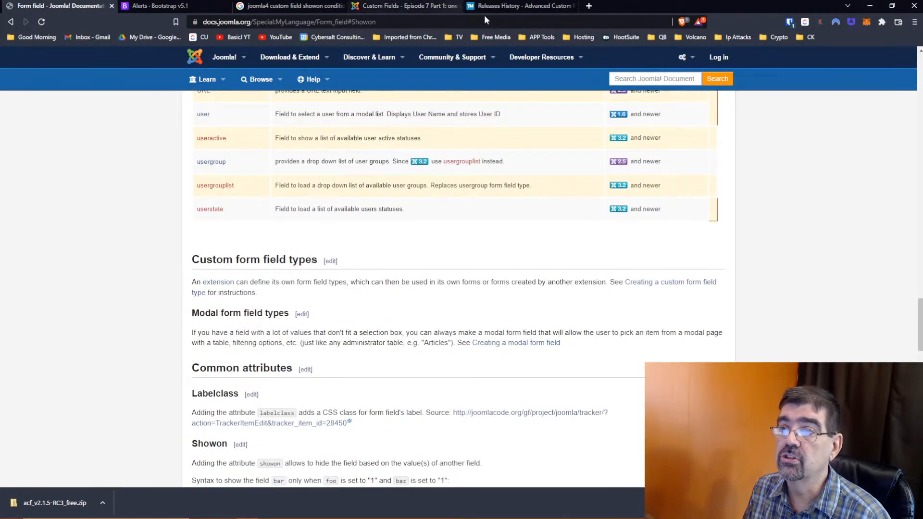
click(516, 7)
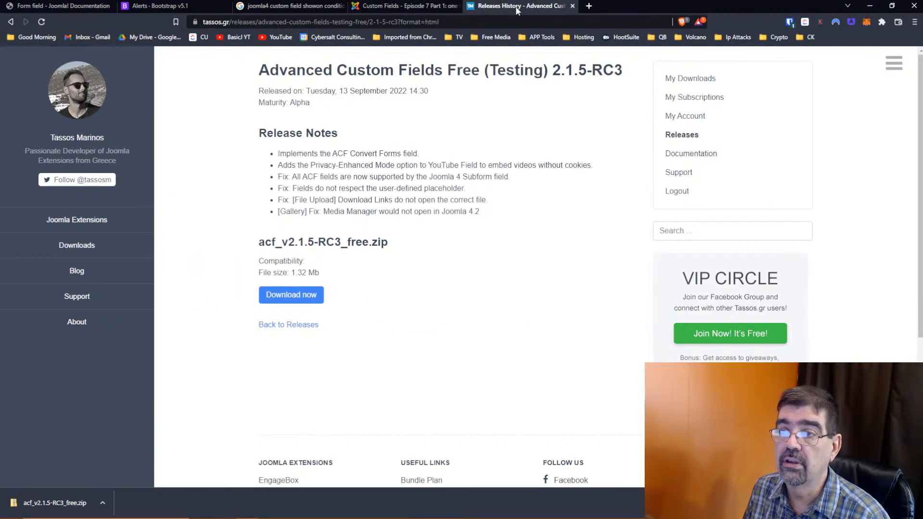
- Check the tab history and the Episode 7 article, then switch to the Magazine Authors page window
right_click(9, 24)
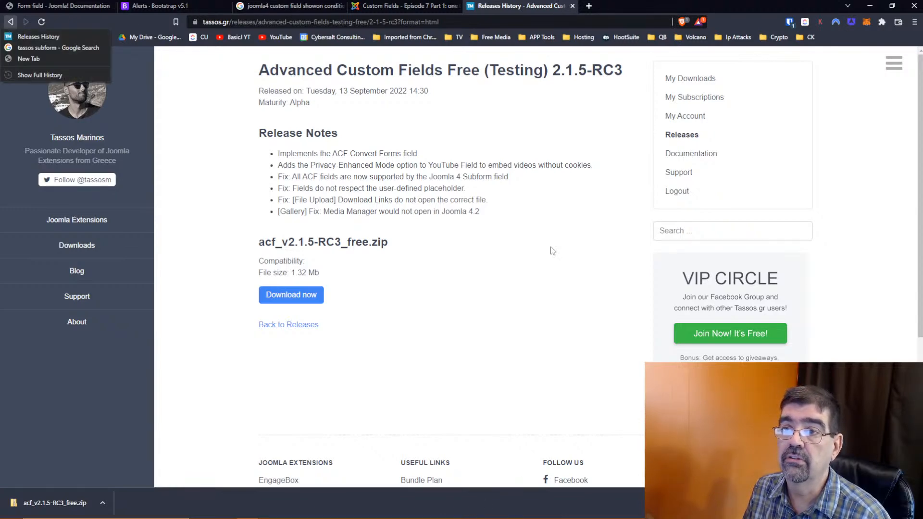
click(374, 6)
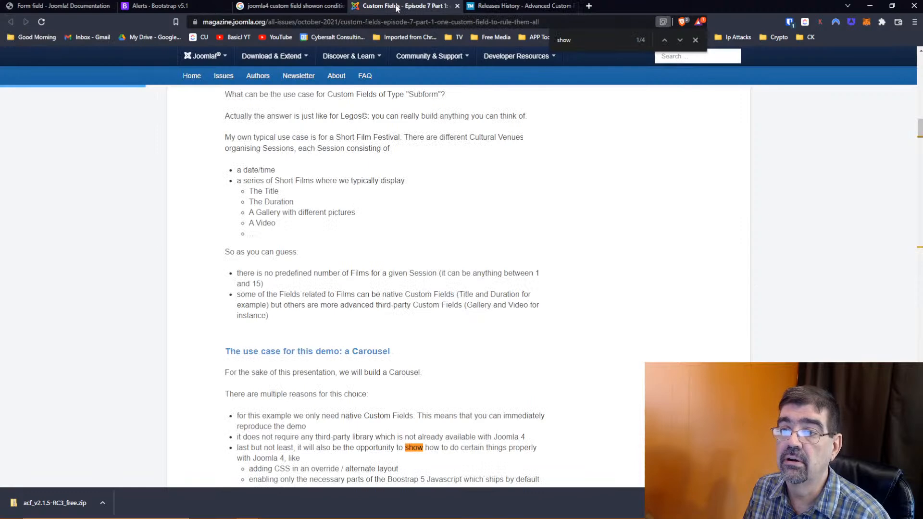
key(alt+Tab)
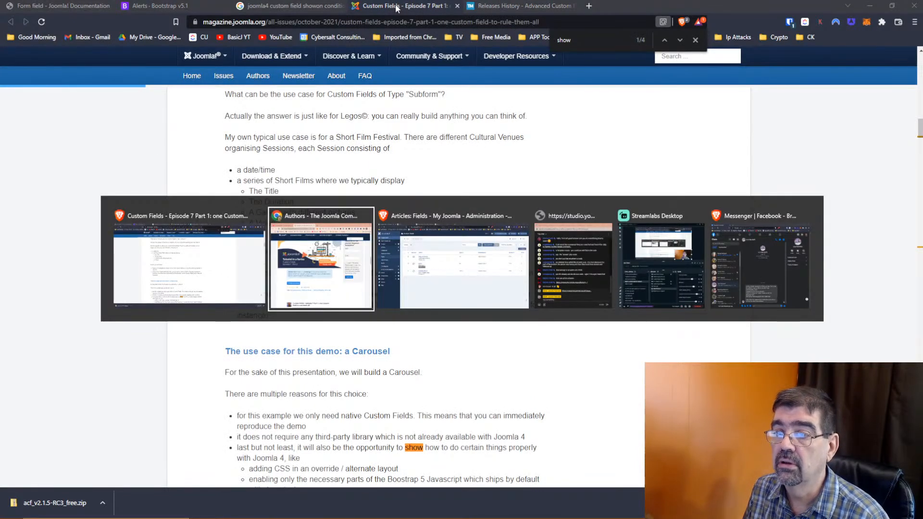
key(Escape)
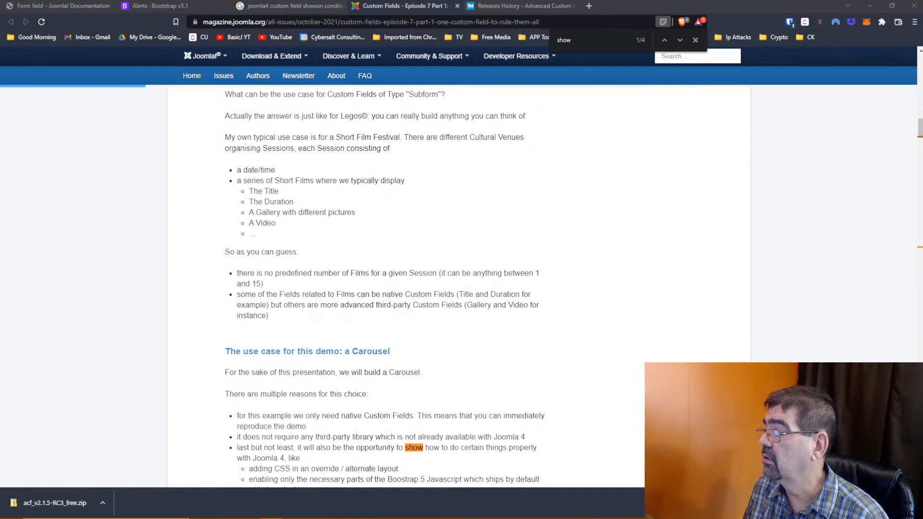
key(alt+Tab)
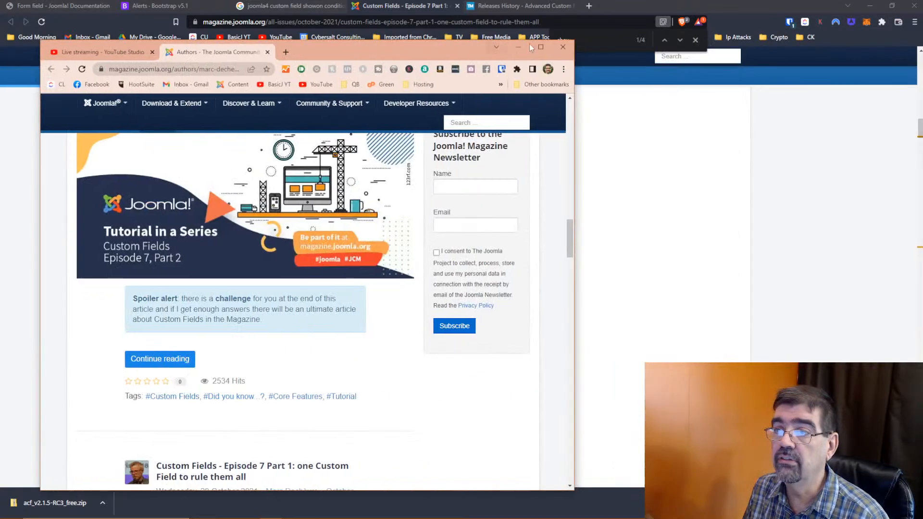
click(544, 45)
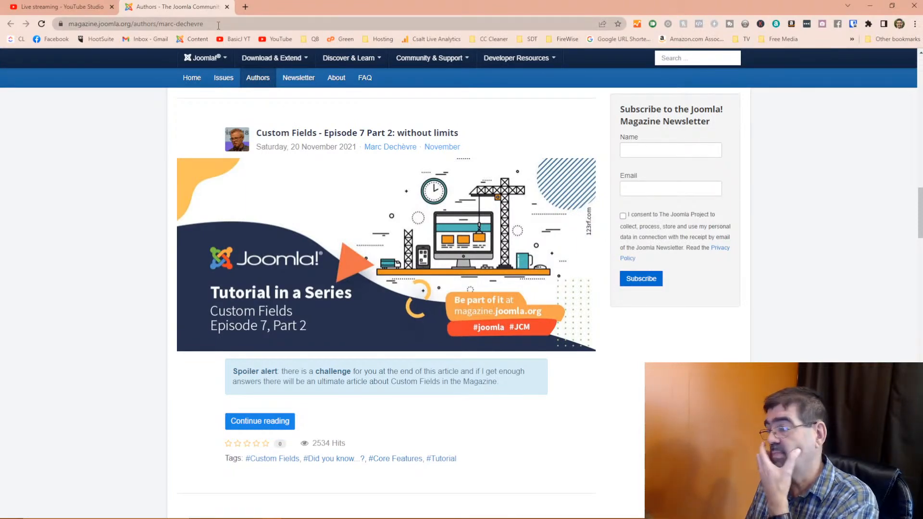
scroll(366, 269, down, 8)
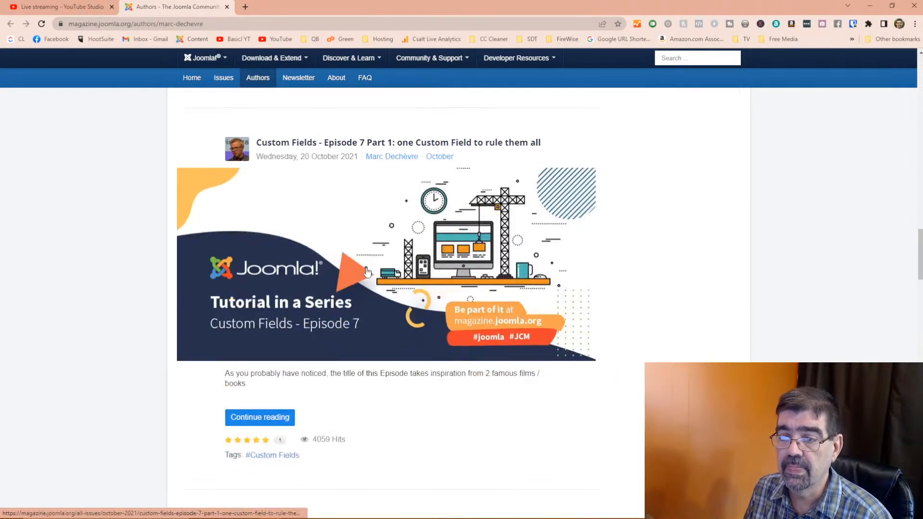
scroll(366, 270, down, 10)
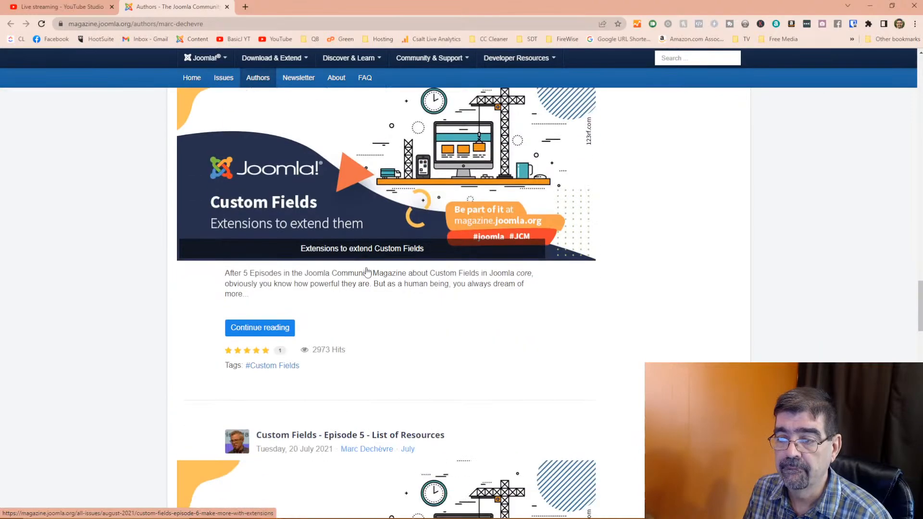
scroll(367, 272, down, 3)
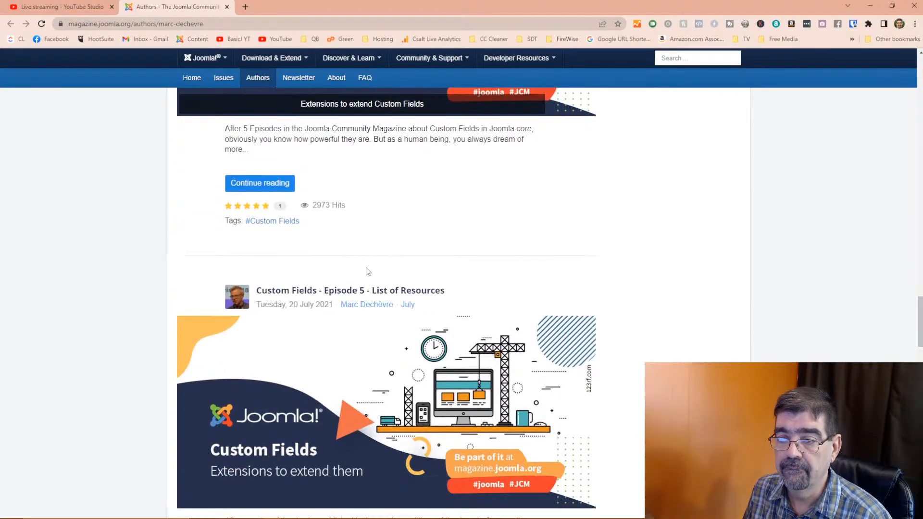
scroll(368, 271, down, 10)
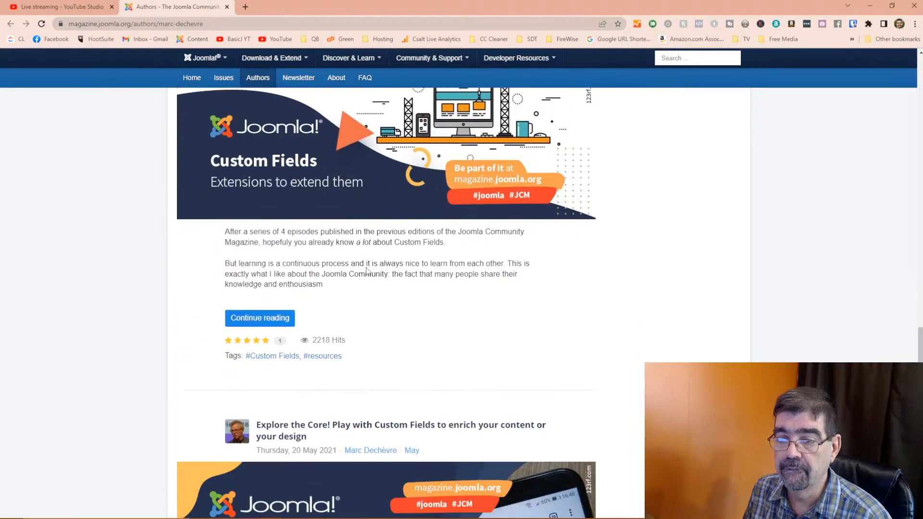
scroll(366, 267, down, 5)
scroll(367, 269, up, 10)
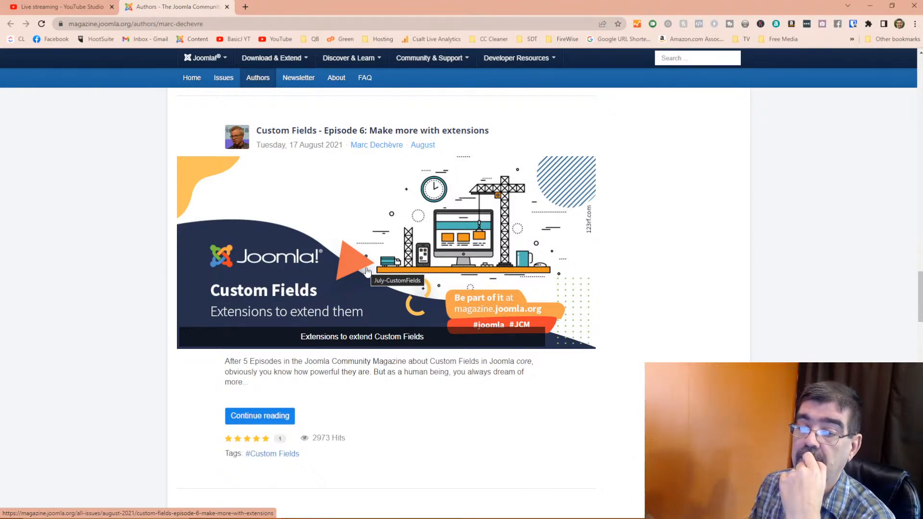
scroll(291, 344, down, 13)
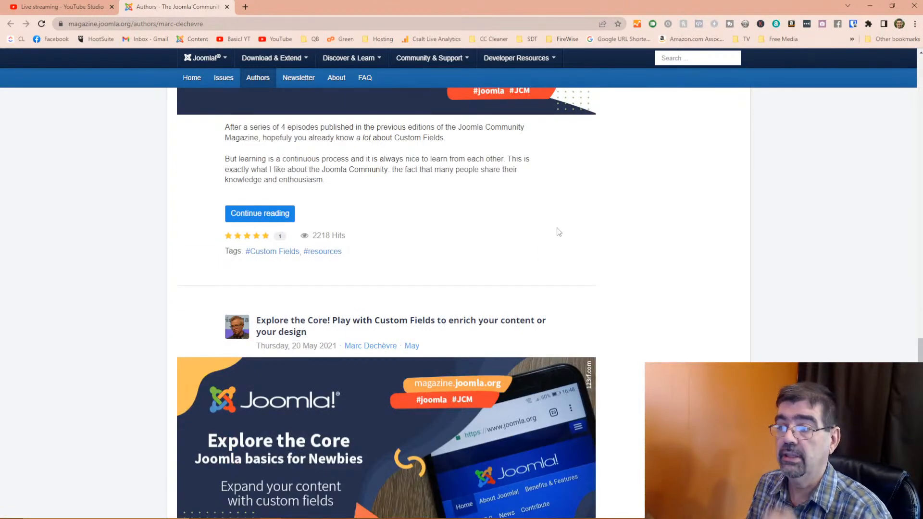
scroll(557, 232, down, 12)
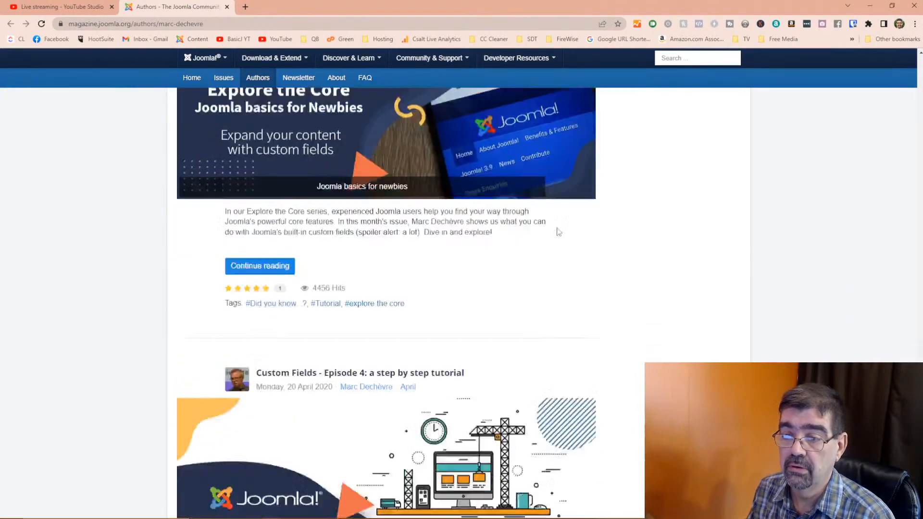
scroll(557, 232, down, 11)
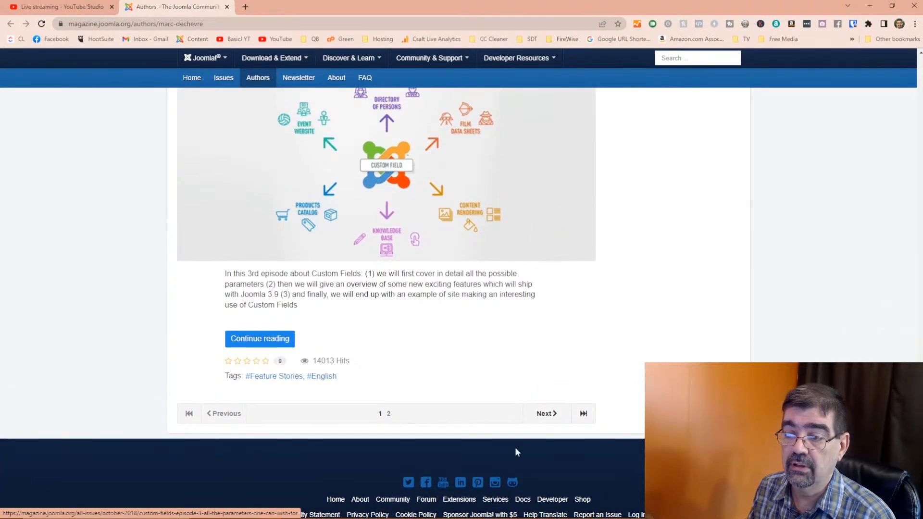
click(548, 413)
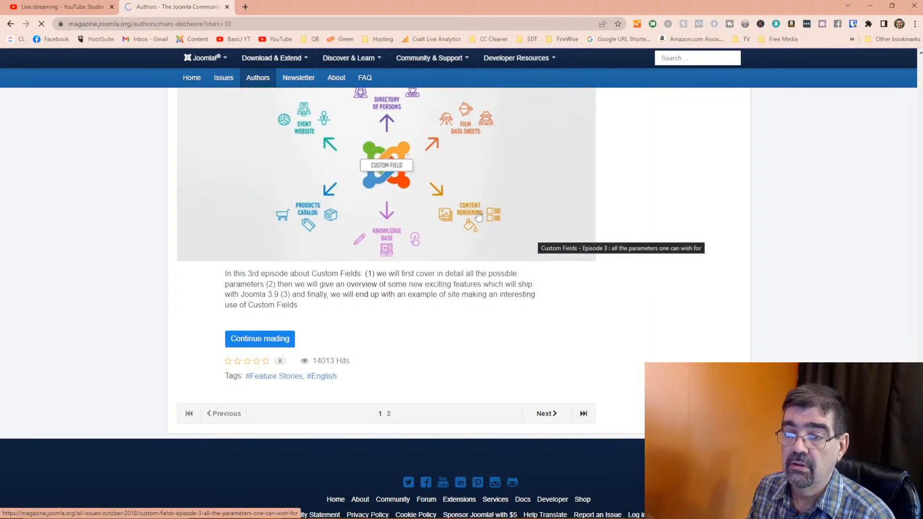
scroll(470, 205, down, 5)
scroll(471, 206, down, 10)
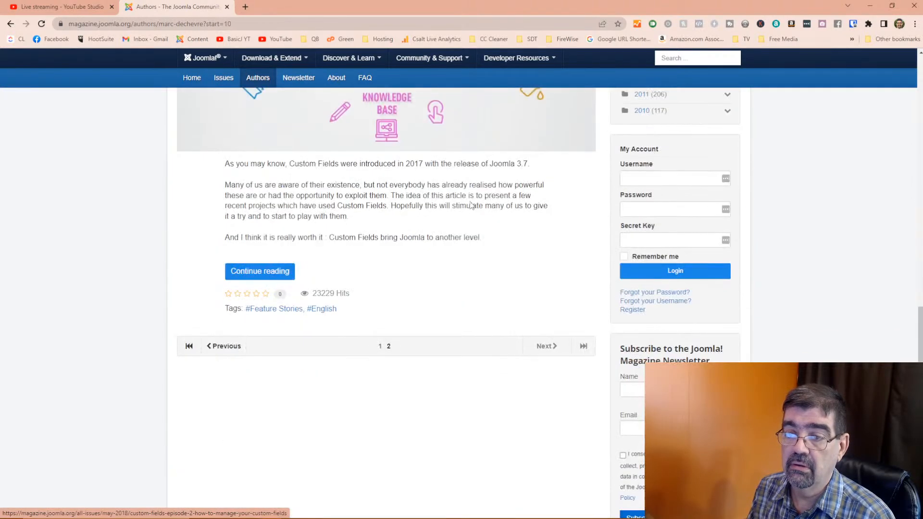
scroll(470, 205, up, 12)
scroll(469, 201, down, 2)
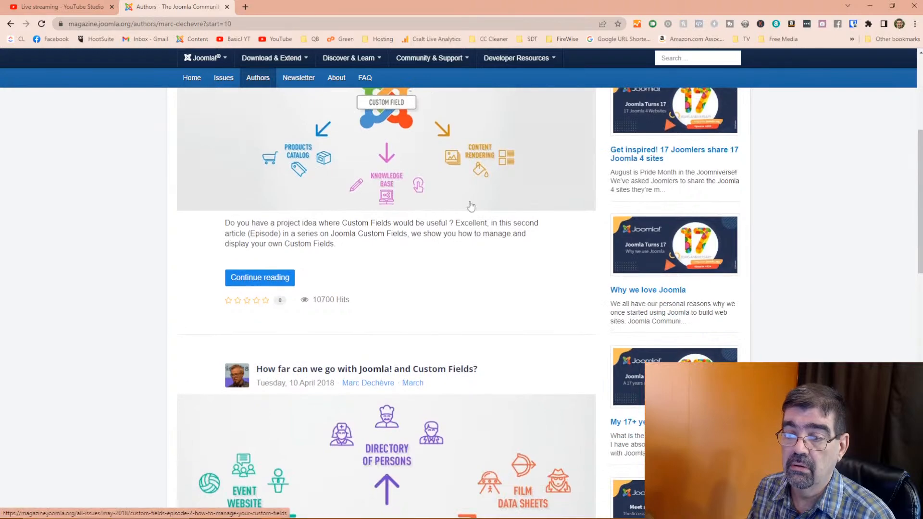
scroll(470, 206, up, 5)
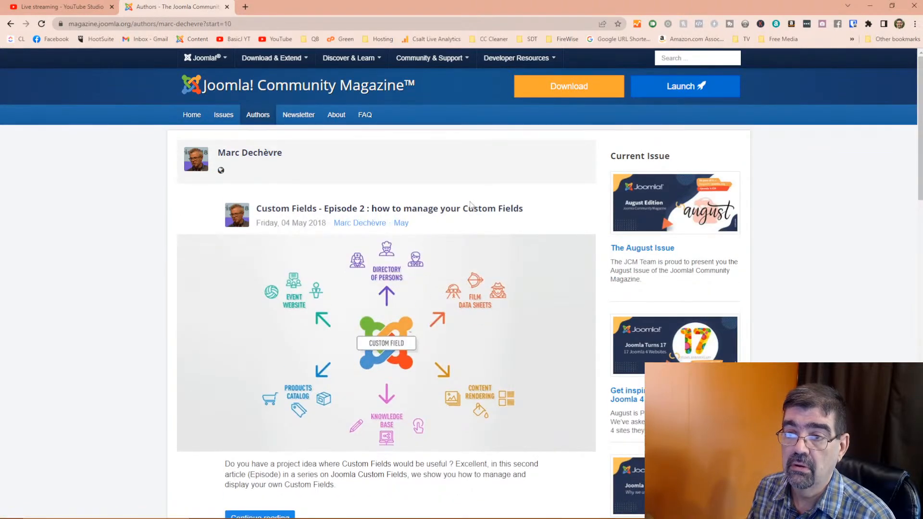
scroll(471, 206, down, 8)
scroll(471, 206, down, 1)
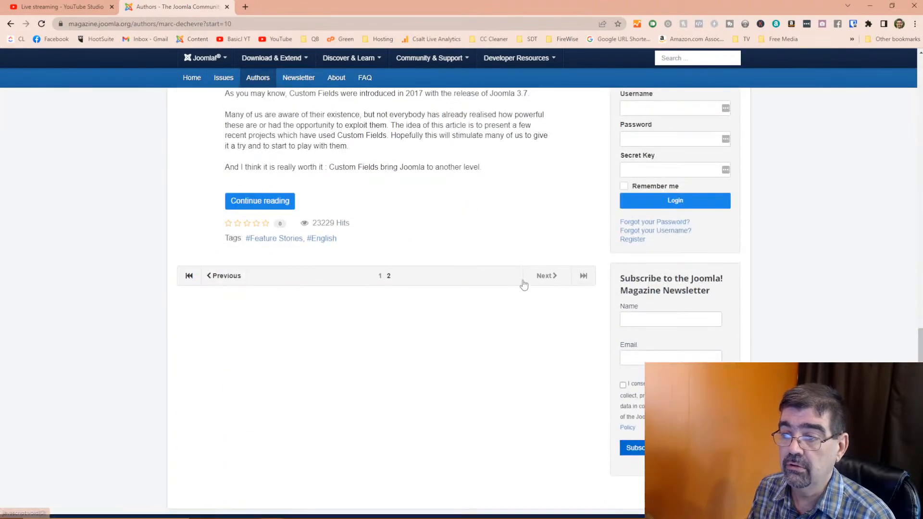
click(379, 276)
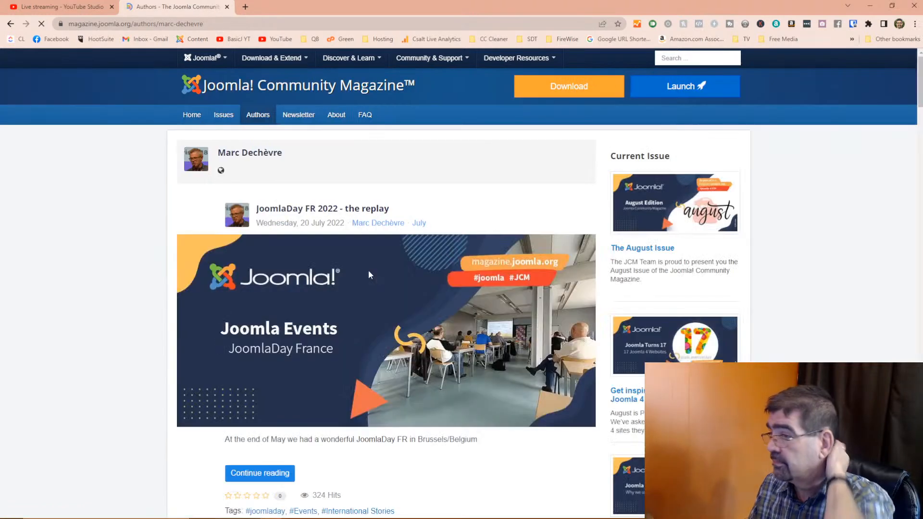
scroll(368, 270, down, 4)
scroll(370, 274, down, 1)
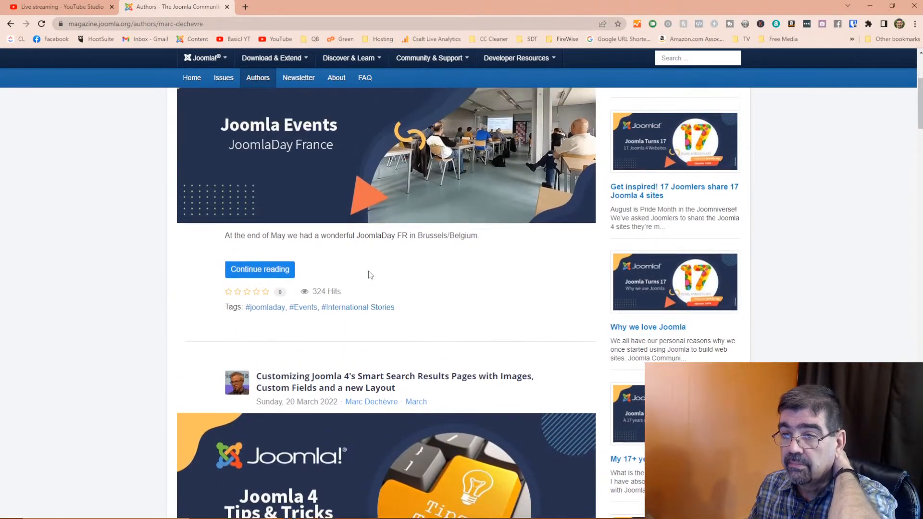
scroll(370, 275, up, 4)
scroll(369, 275, down, 6)
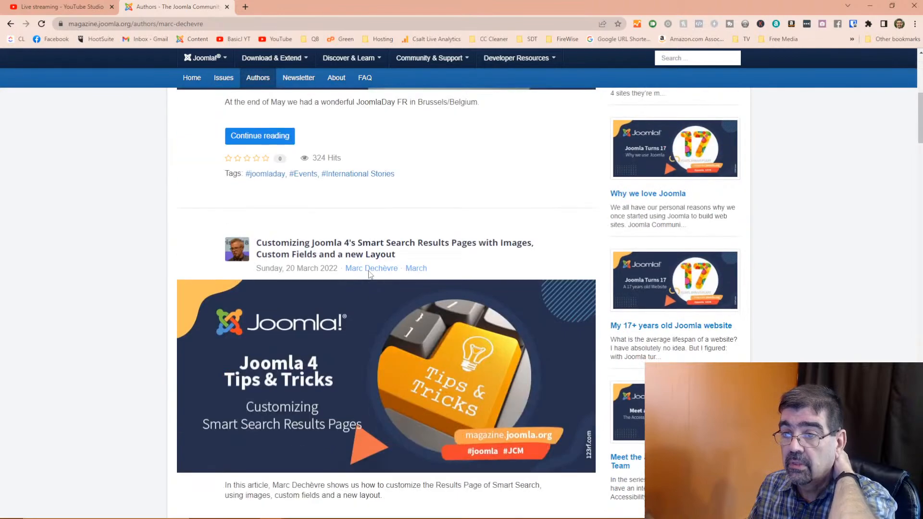
scroll(369, 274, down, 6)
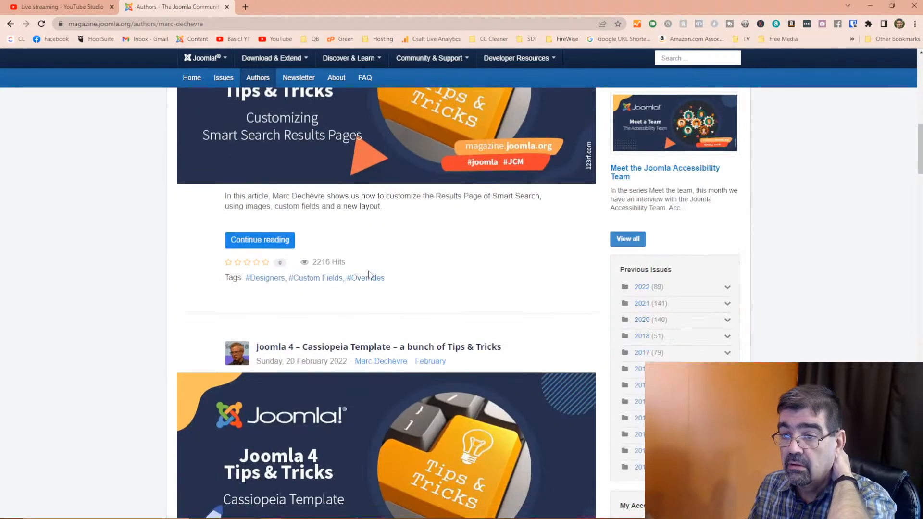
scroll(369, 274, down, 10)
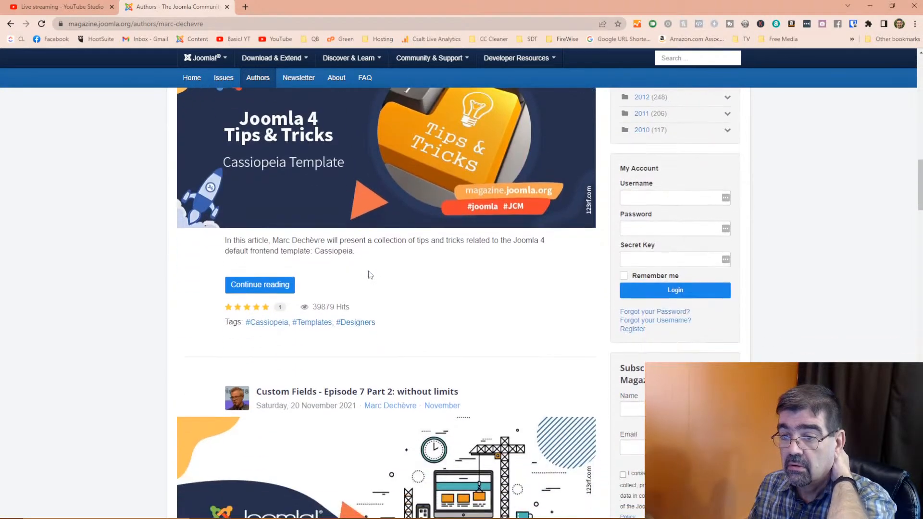
scroll(370, 275, down, 1)
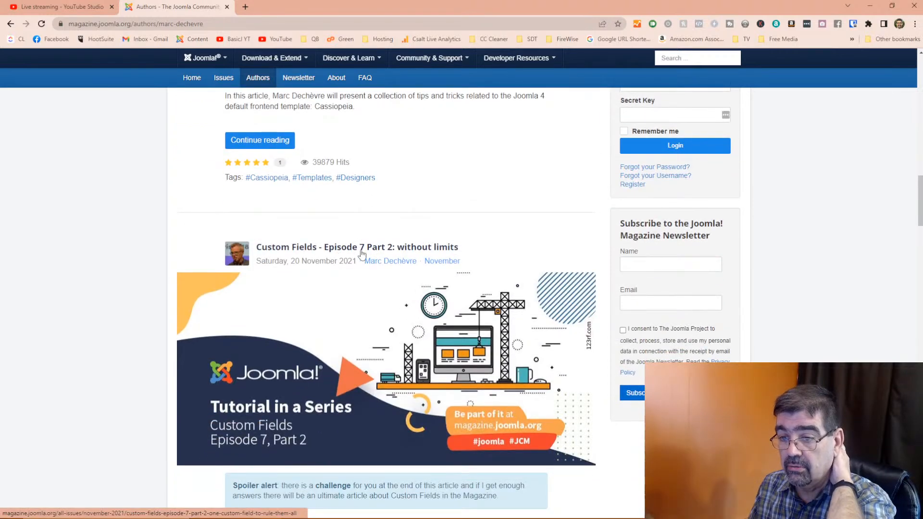
scroll(362, 254, down, 2)
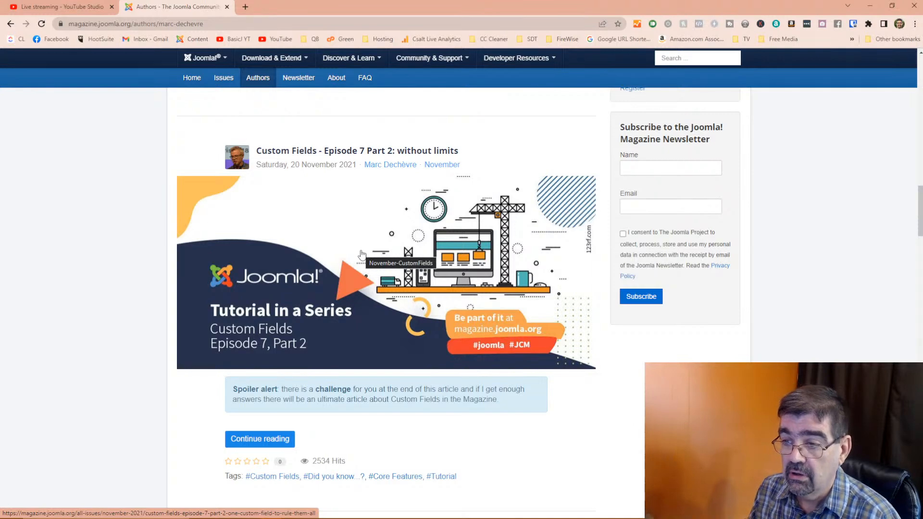
- Open and read 'Custom Fields - Episode 7 Part 2: without limits', then start a new tab
click(341, 155)
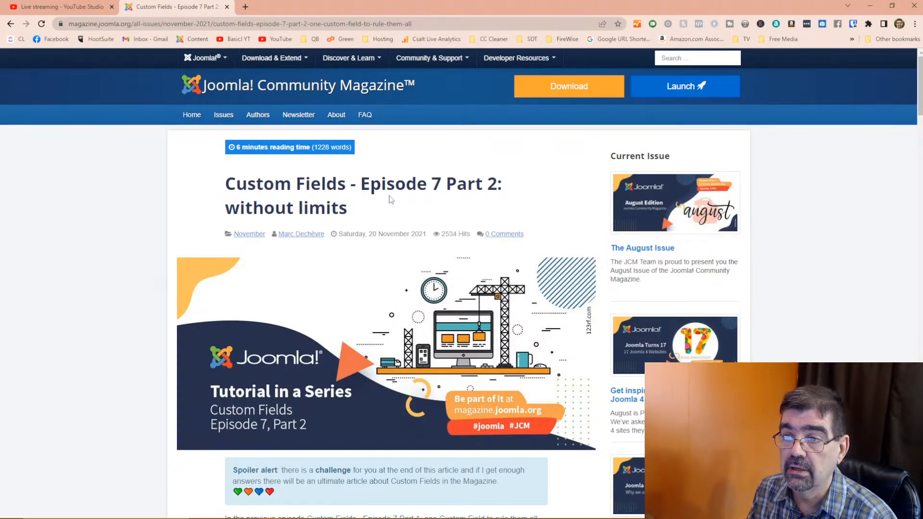
scroll(390, 199, down, 5)
scroll(390, 199, down, 4)
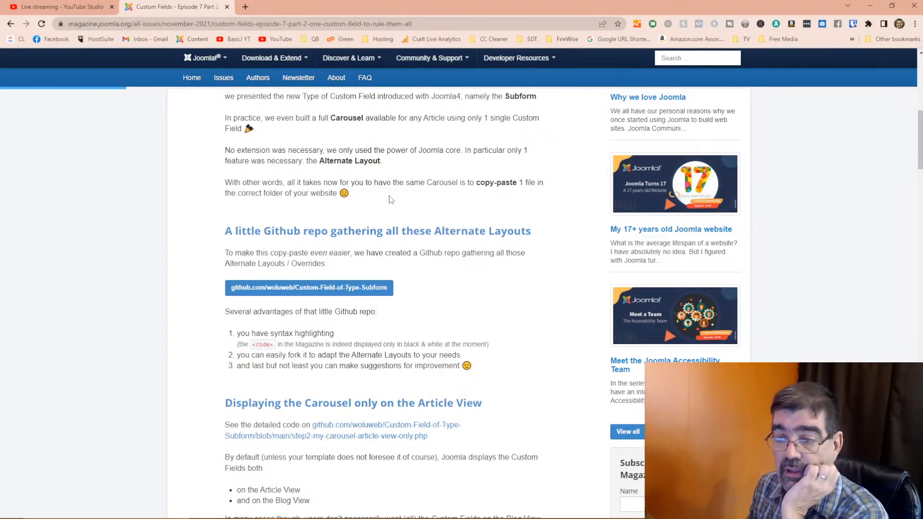
scroll(390, 199, down, 4)
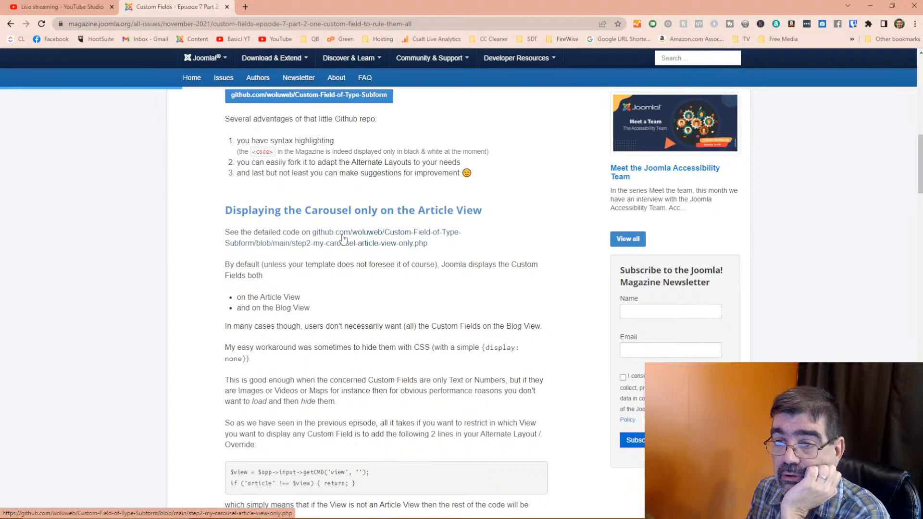
scroll(344, 239, down, 3)
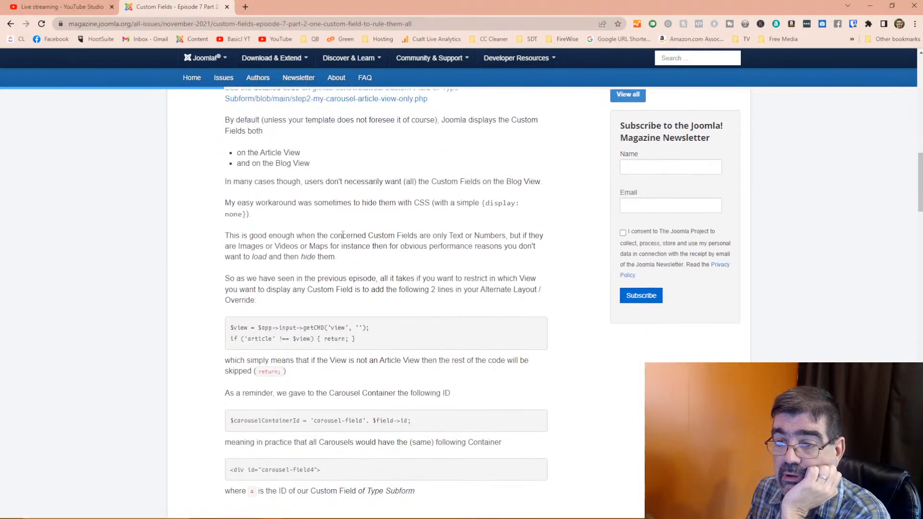
scroll(343, 234, up, 3)
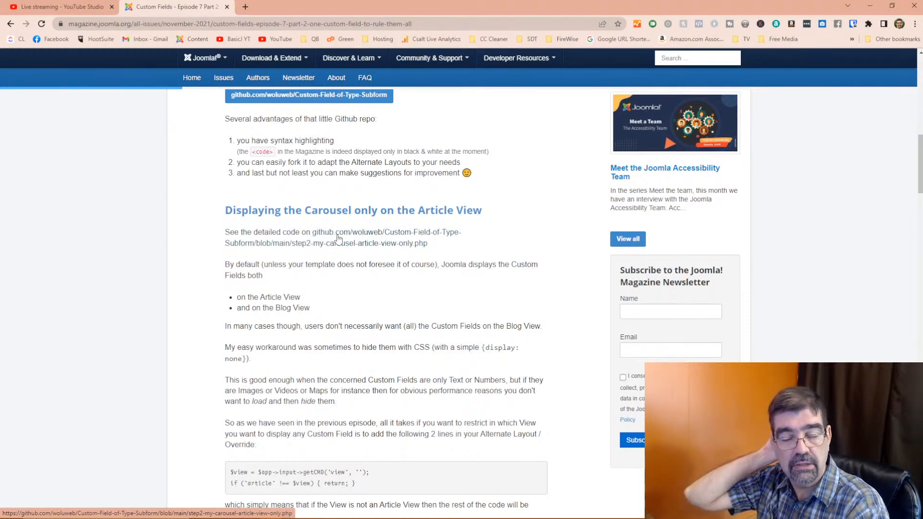
scroll(338, 237, down, 3)
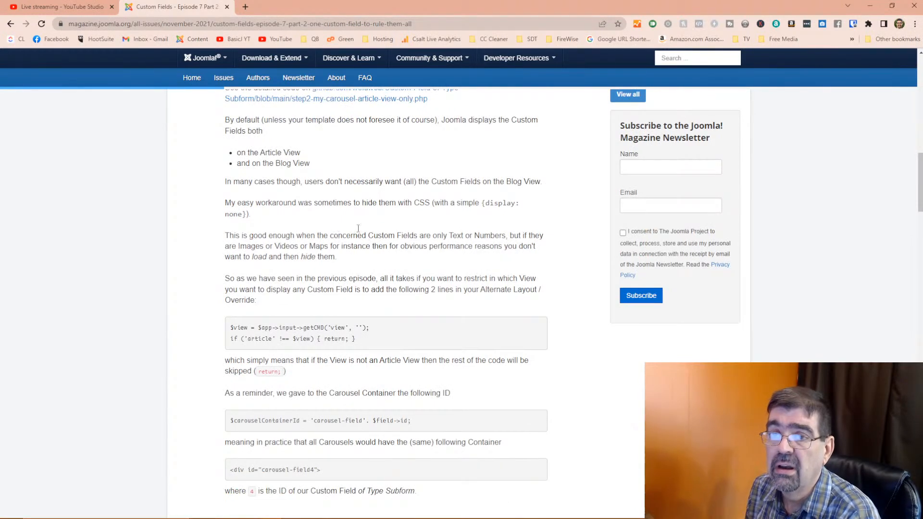
click(245, 6)
- Search Google for 'tassos slideshow', then refine the query to 'tassos.gr slideshow field'
click(263, 19)
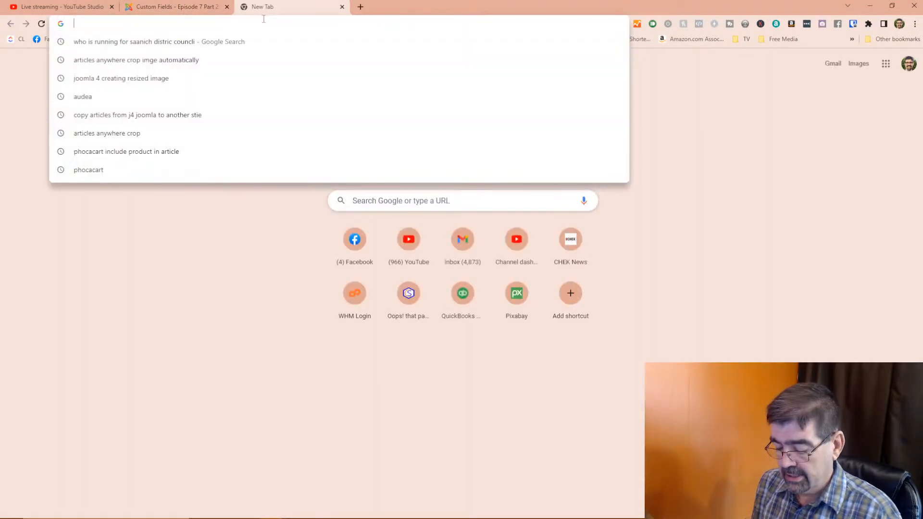
text(tassos s)
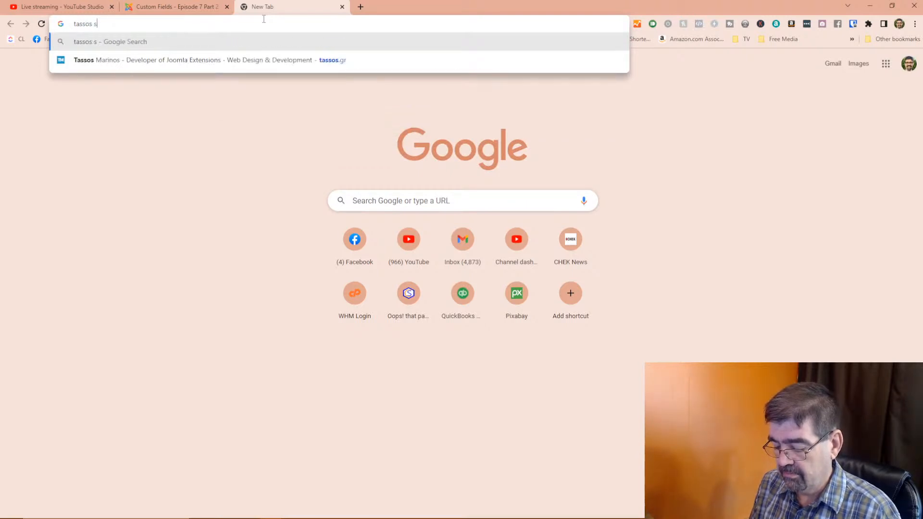
text(lideshow)
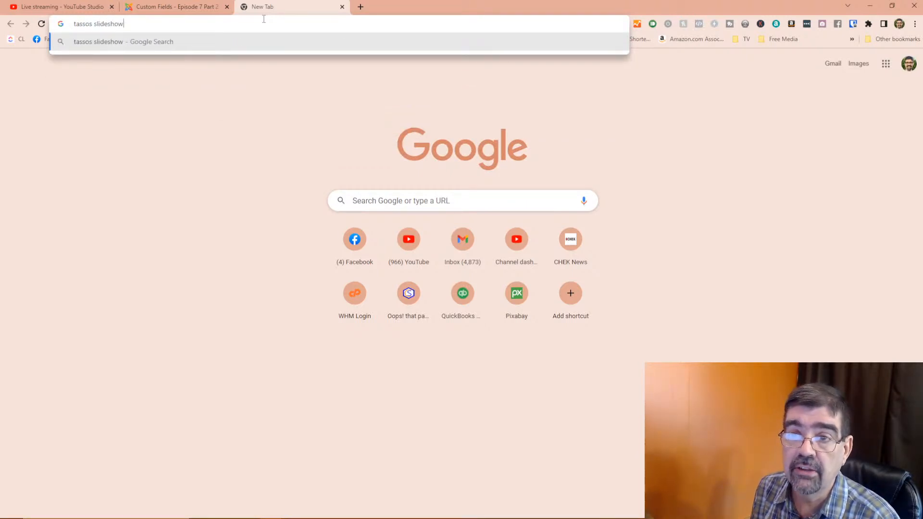
key(Return)
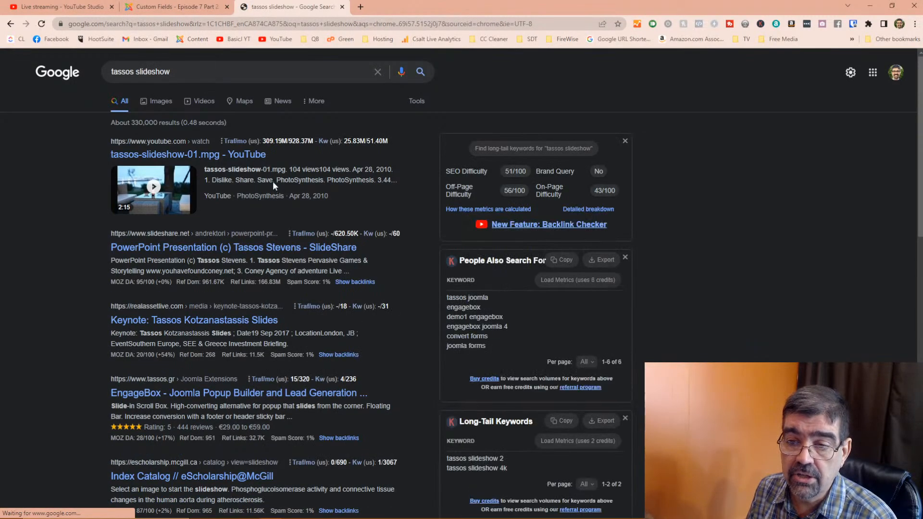
click(139, 67)
text(.gr)
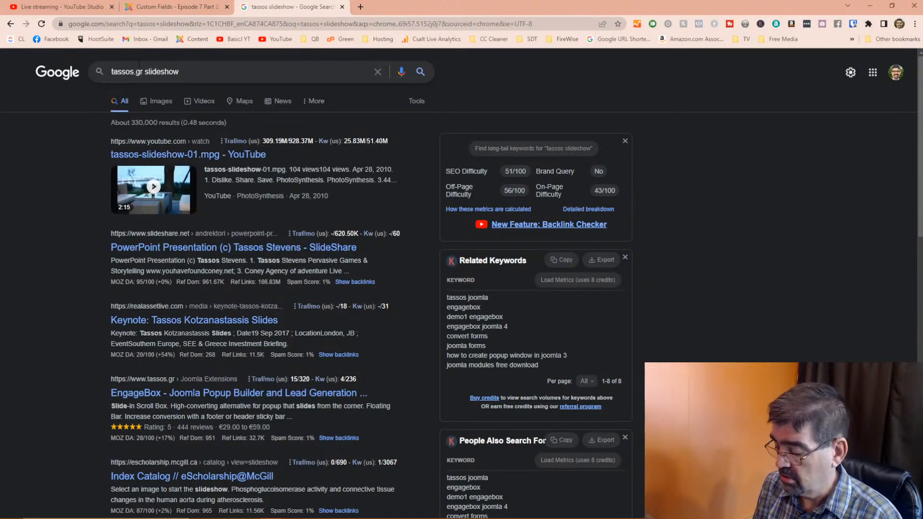
text( field)
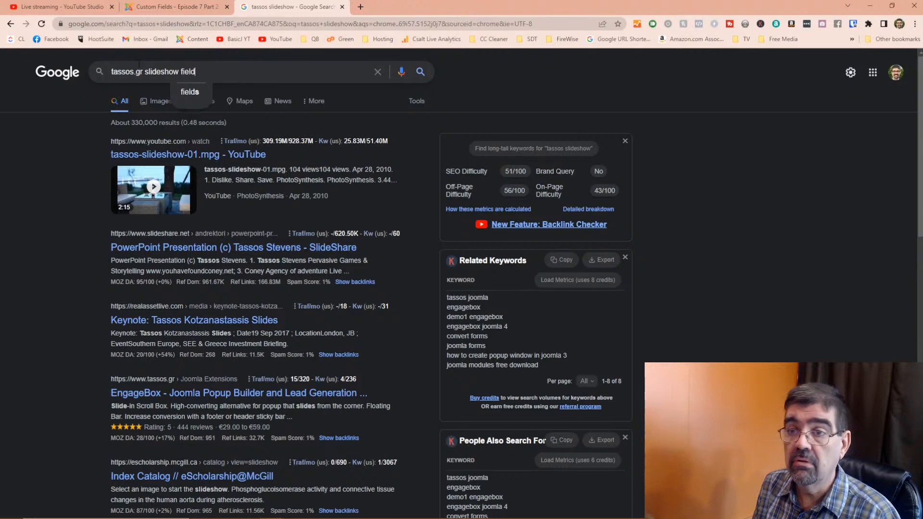
key(Return)
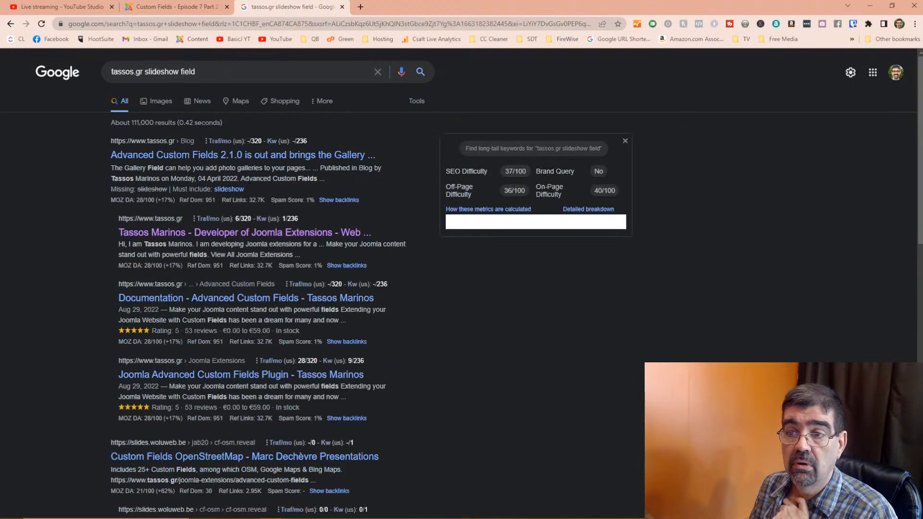
click(255, 154)
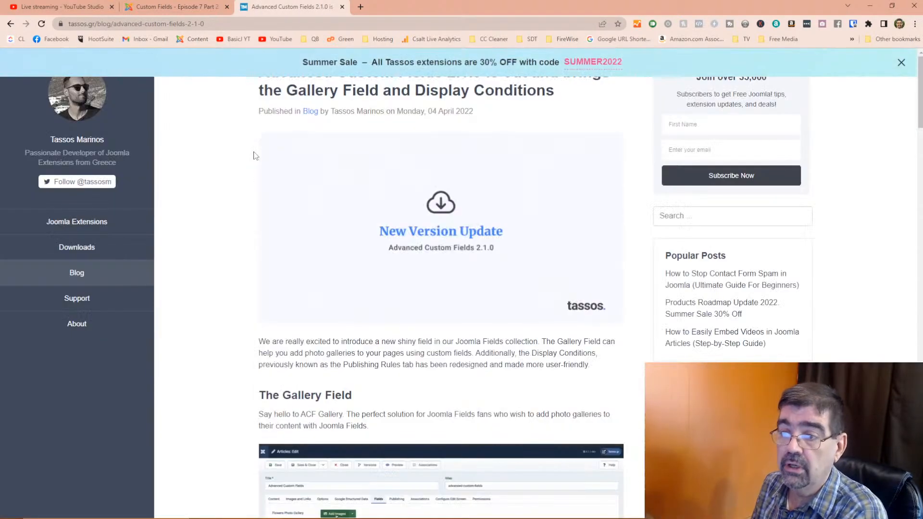
scroll(465, 191, down, 6)
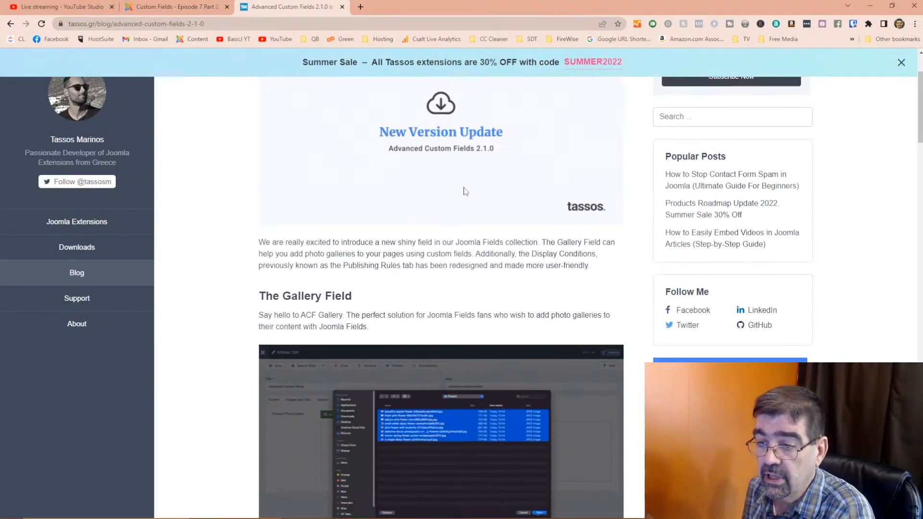
scroll(465, 190, down, 3)
scroll(465, 191, up, 3)
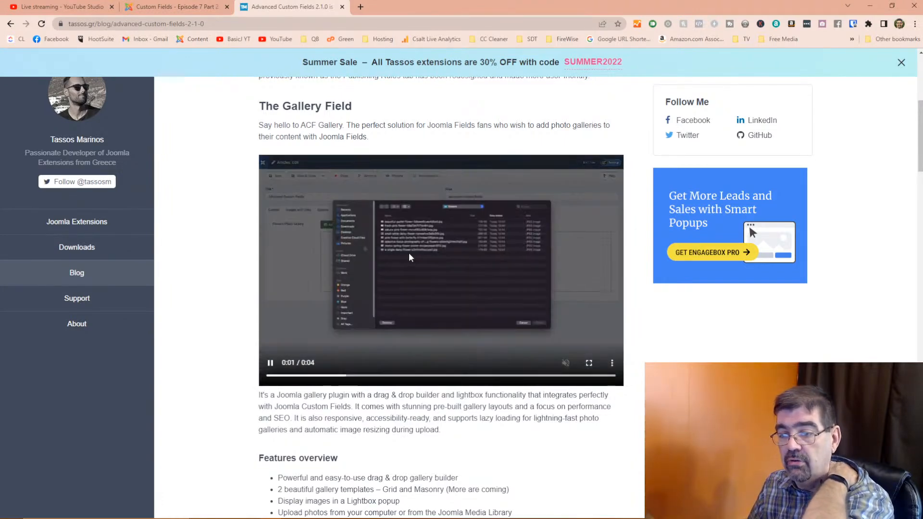
scroll(440, 288, down, 3)
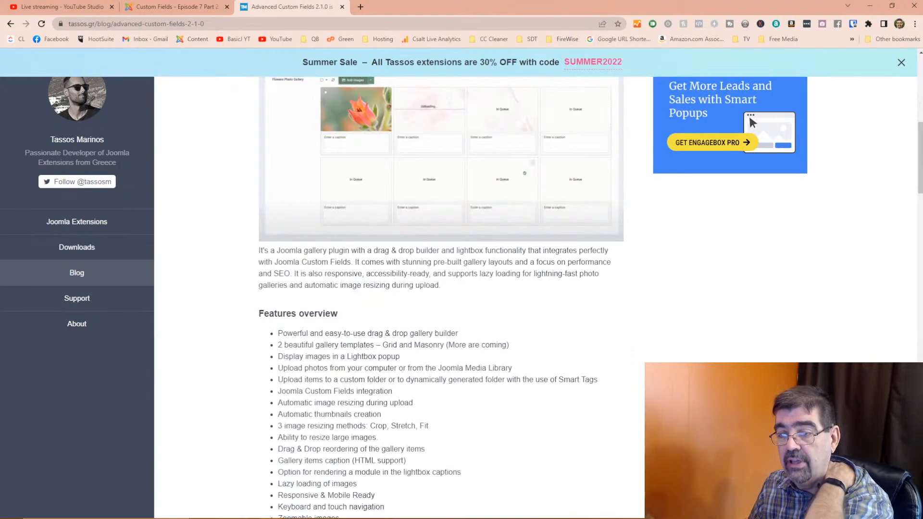
scroll(441, 288, up, 3)
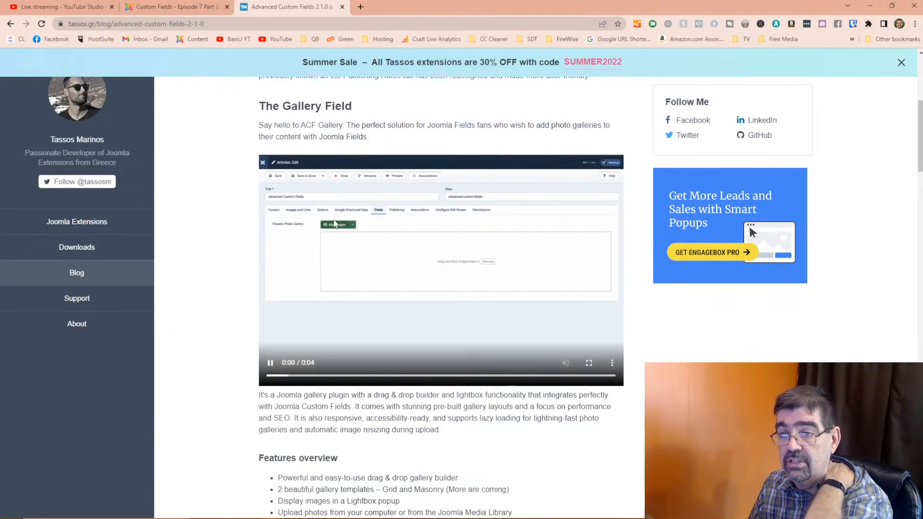
scroll(409, 234, down, 13)
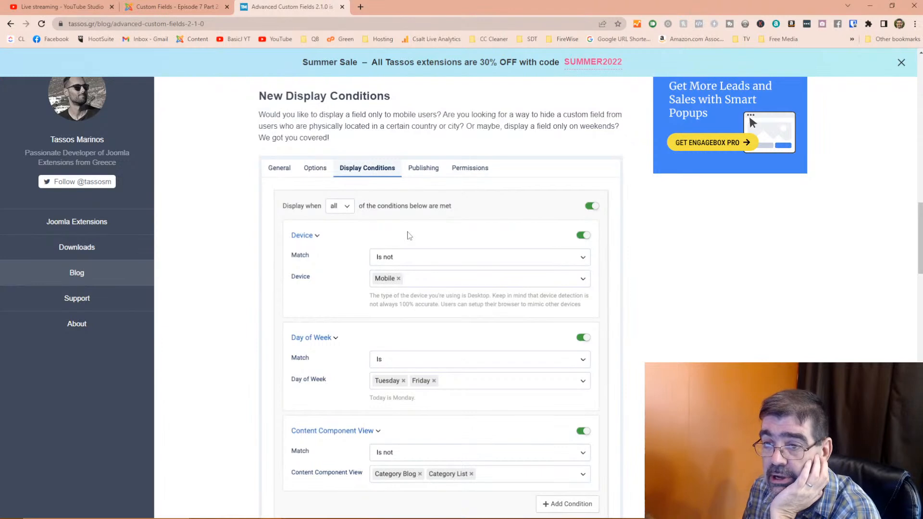
scroll(367, 176, down, 3)
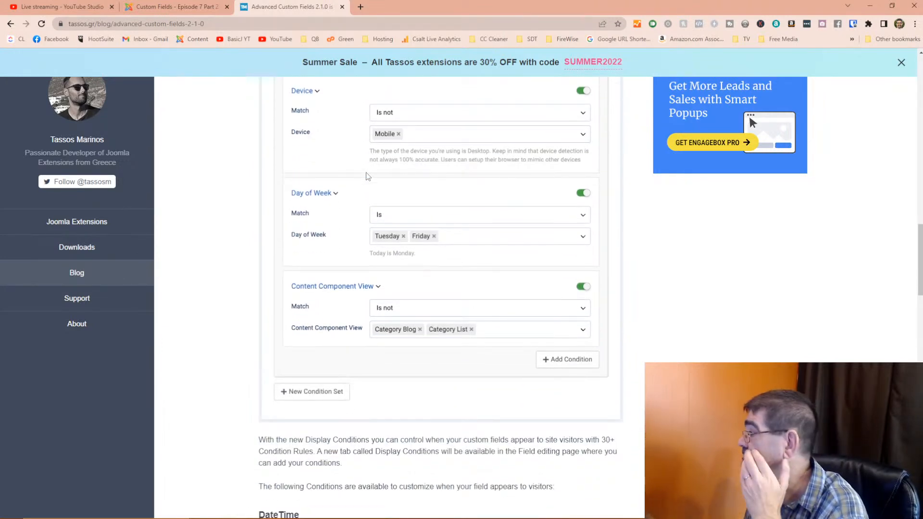
scroll(367, 177, down, 2)
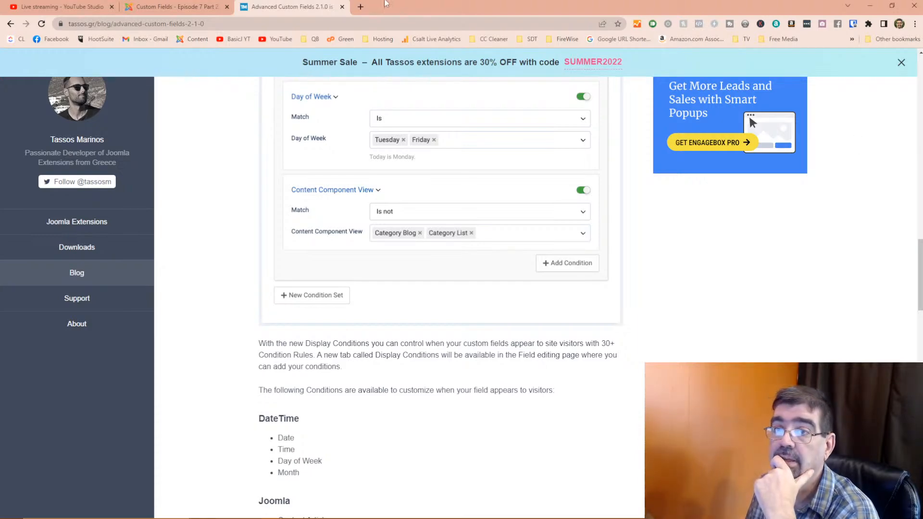
- Move the Chrome window aside, glance at the Form field docs table, and return to Episode 7 Part 1
drag(374, 7, 922, 21)
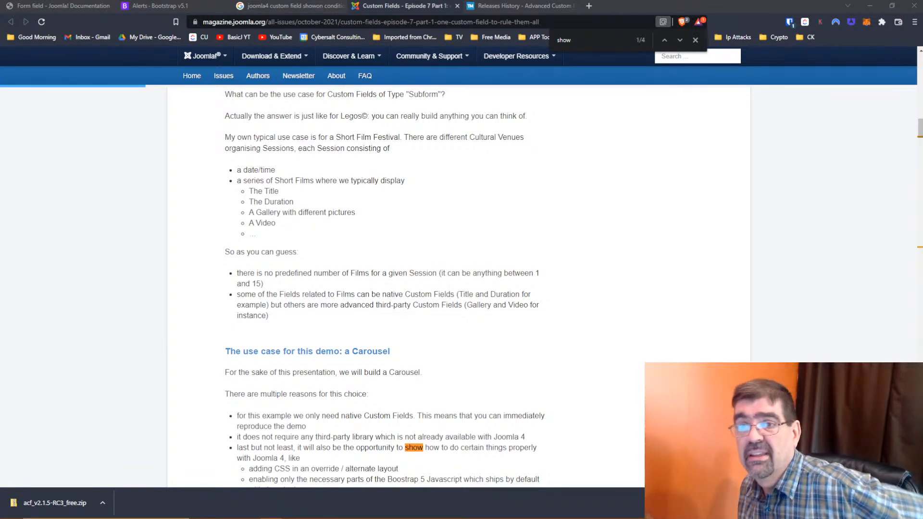
click(20, 6)
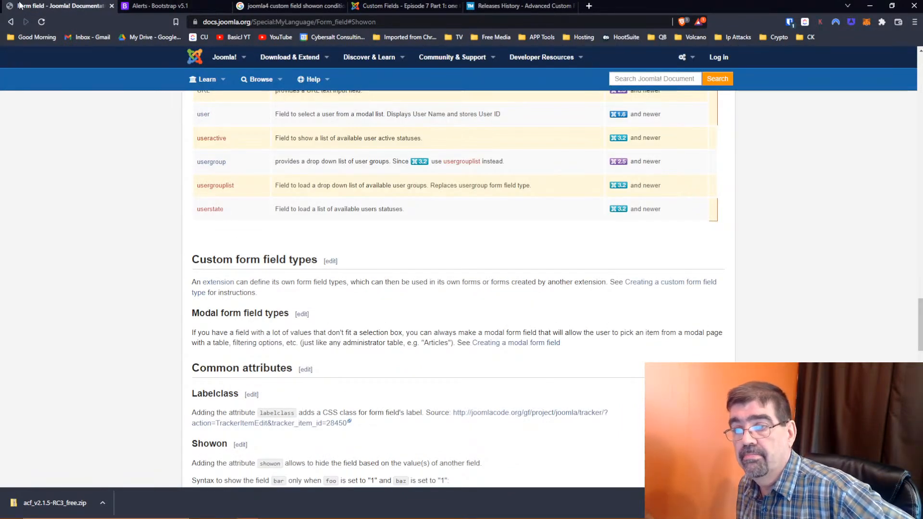
scroll(572, 239, up, 3)
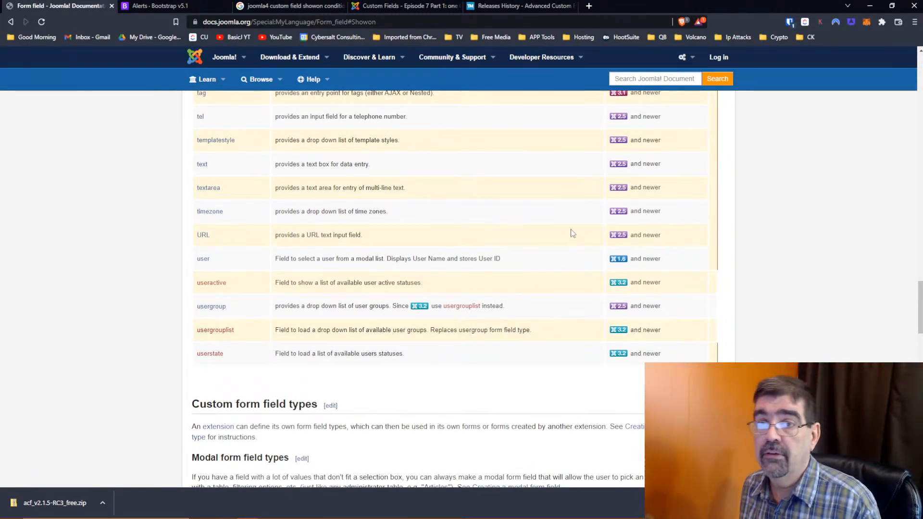
scroll(572, 233, up, 4)
click(396, 6)
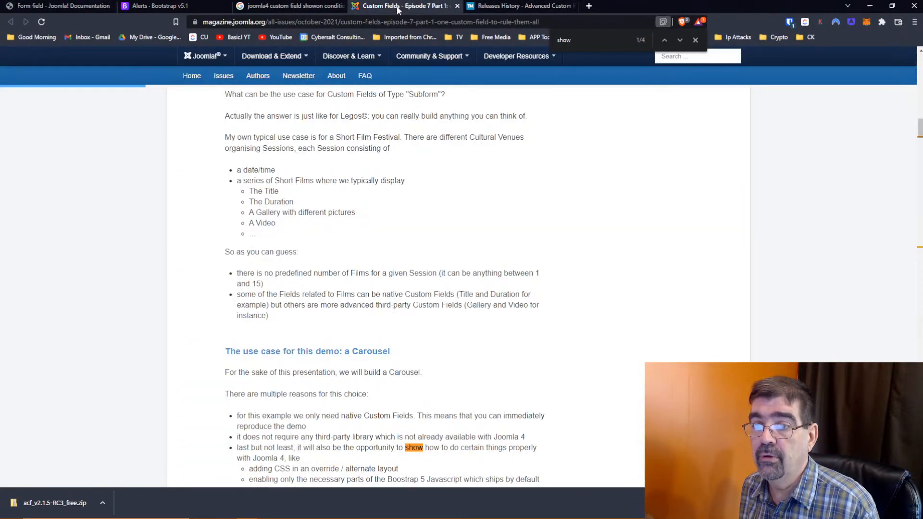
- Load j4core.basicjoomla.com, then open its /administrator Home Dashboard
click(254, 22)
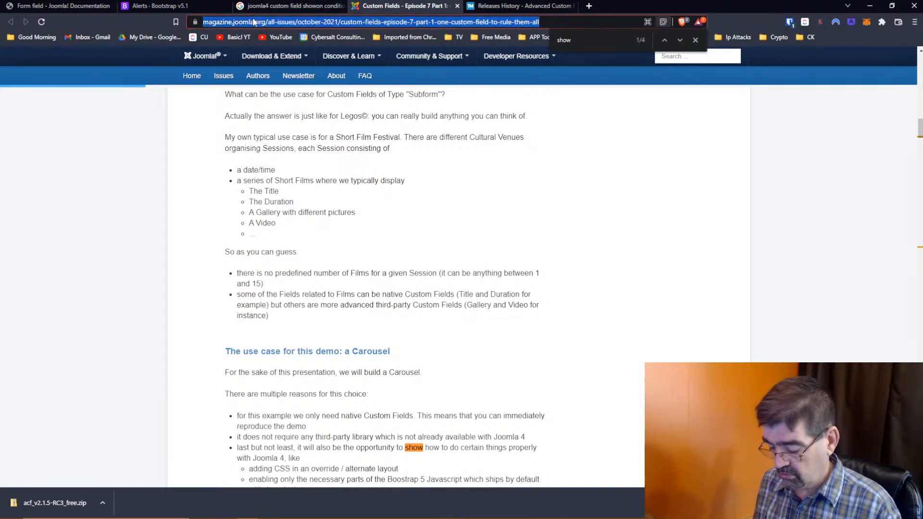
text(j4core.basicjoomla.com)
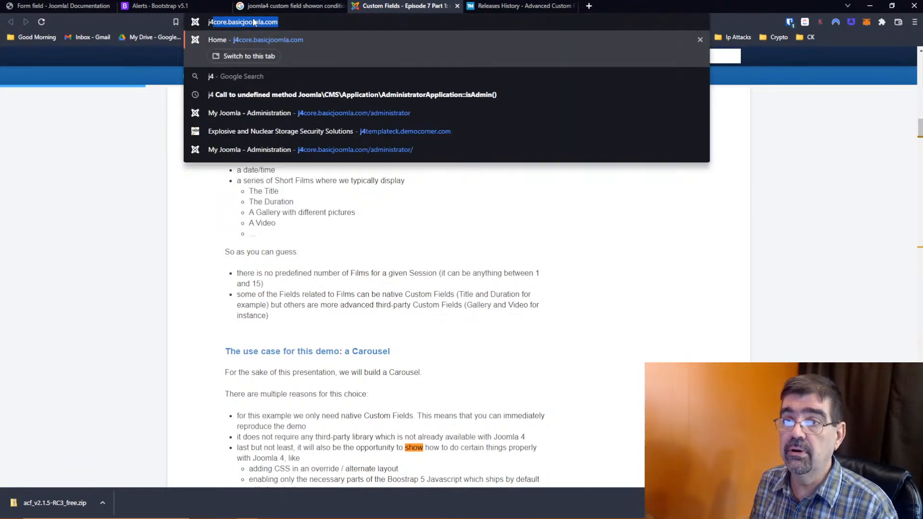
key(Return)
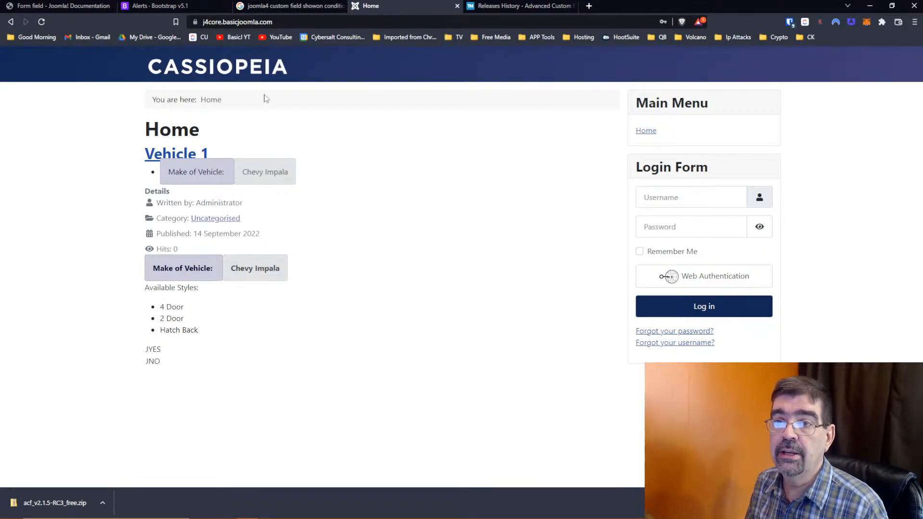
click(240, 21)
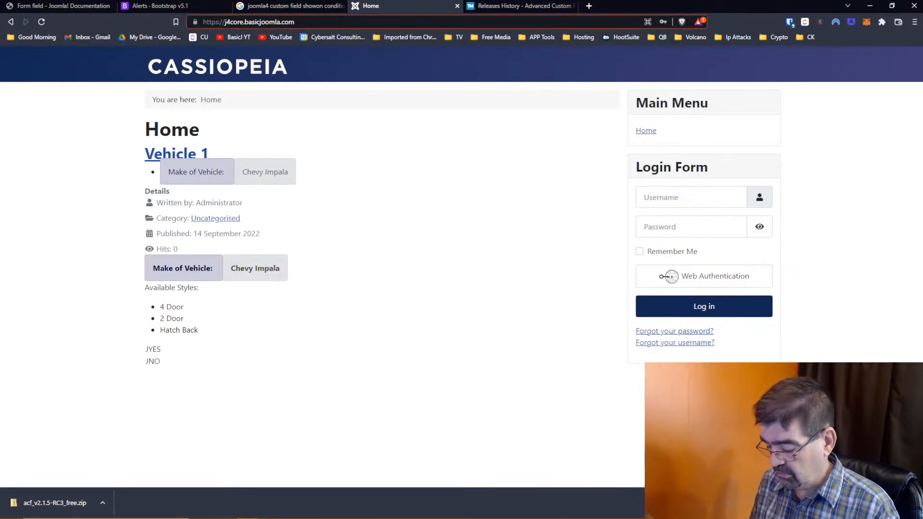
text(ad)
key(Return)
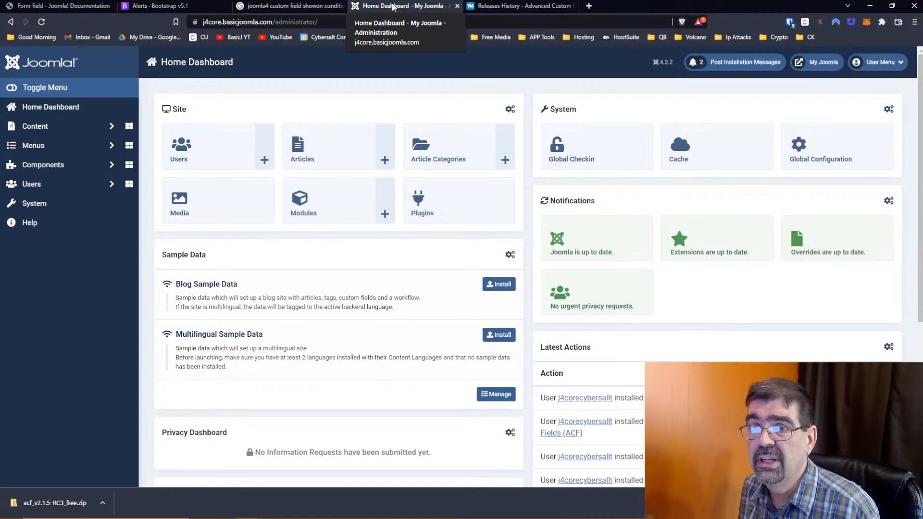
- Move the dashboard tab first, review the Administrator's Family Info children, and close the profile unchanged
drag(392, 5, 29, 7)
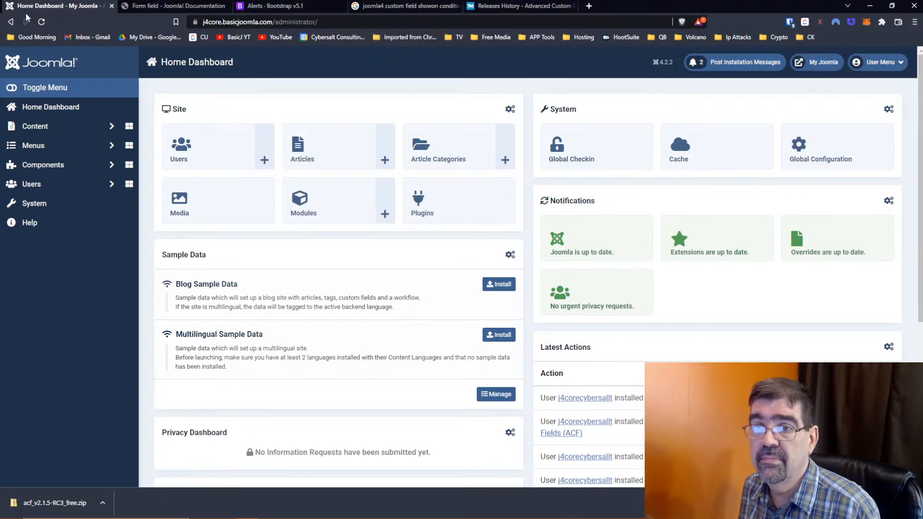
click(34, 184)
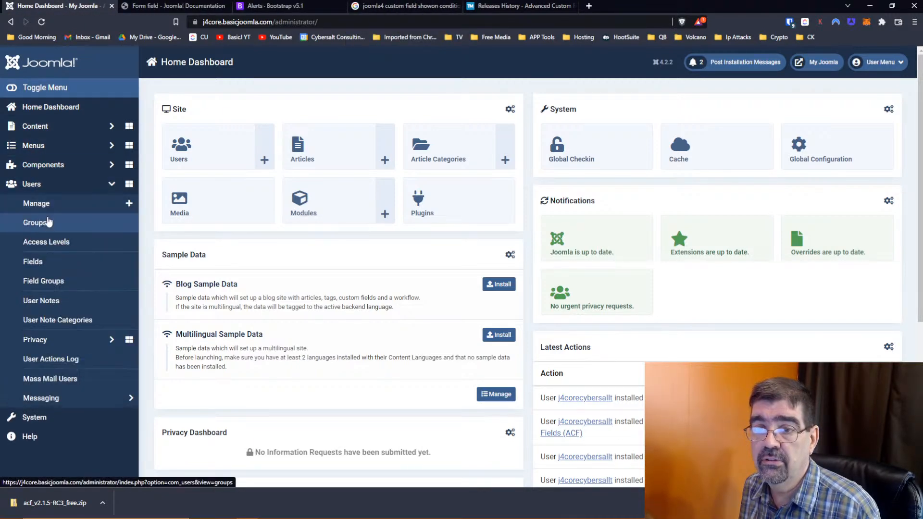
click(48, 203)
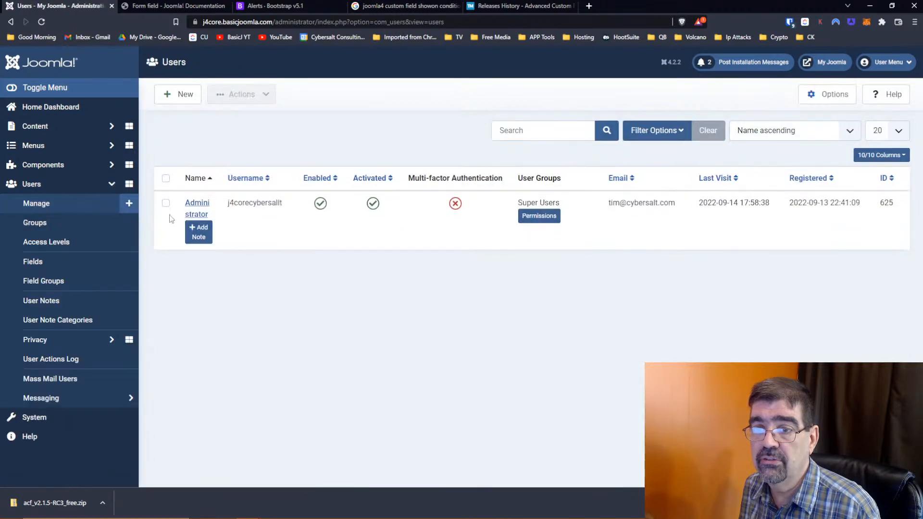
click(192, 210)
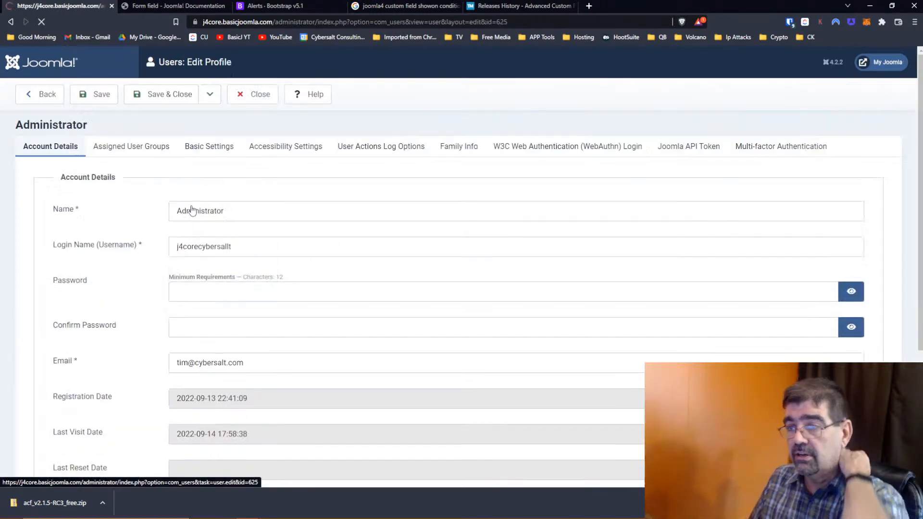
click(464, 153)
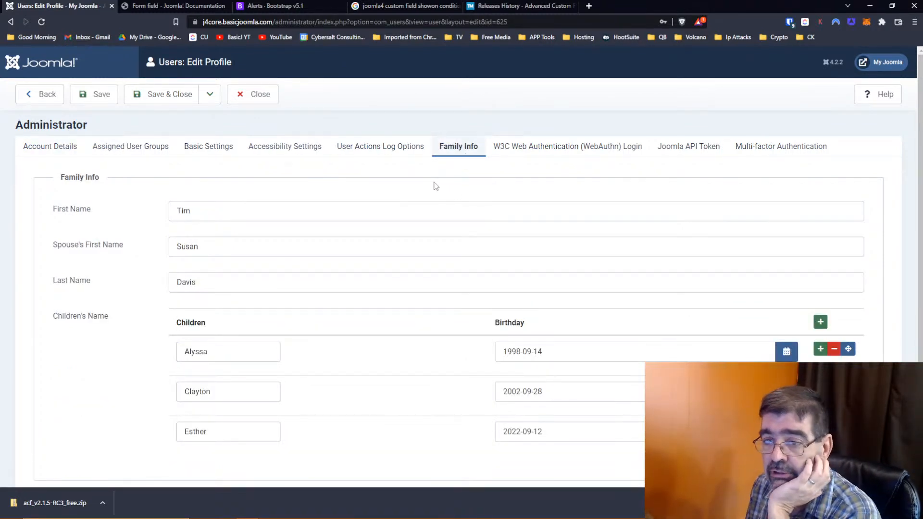
scroll(350, 196, down, 1)
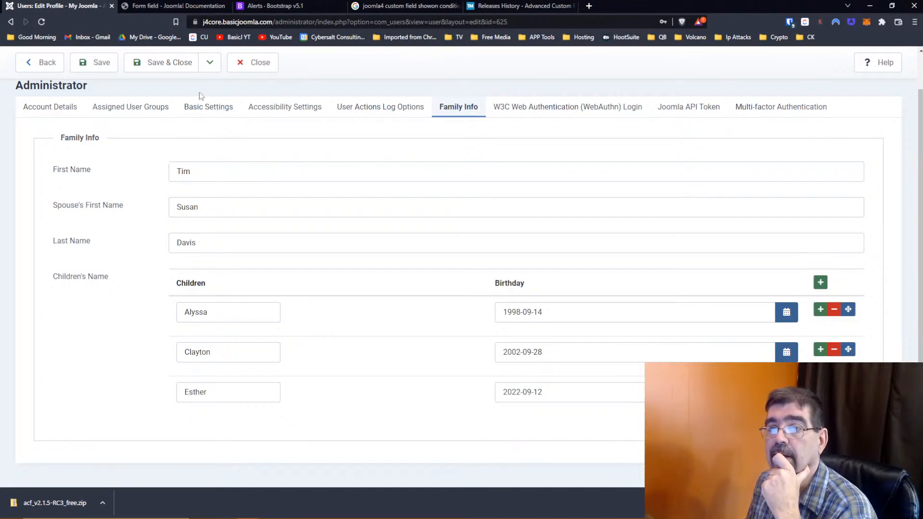
click(257, 73)
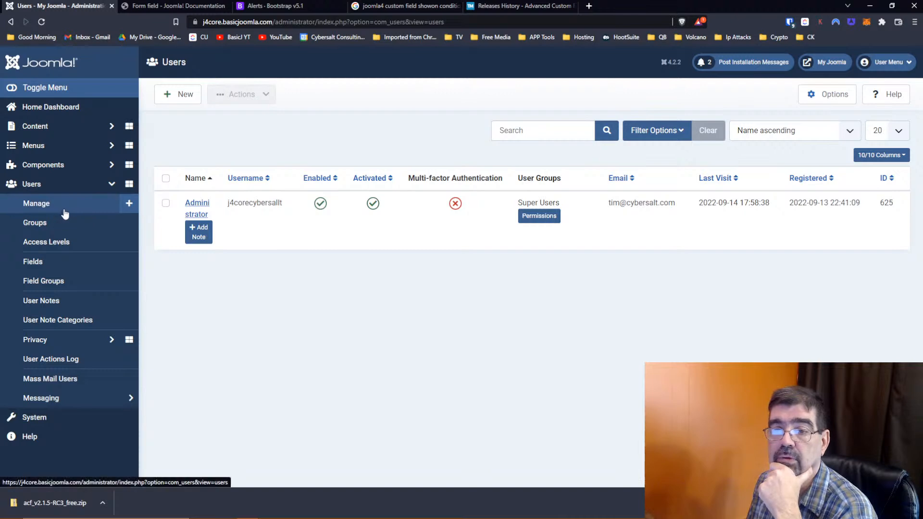
- Open the Children user field from Users > Fields for editing
click(51, 266)
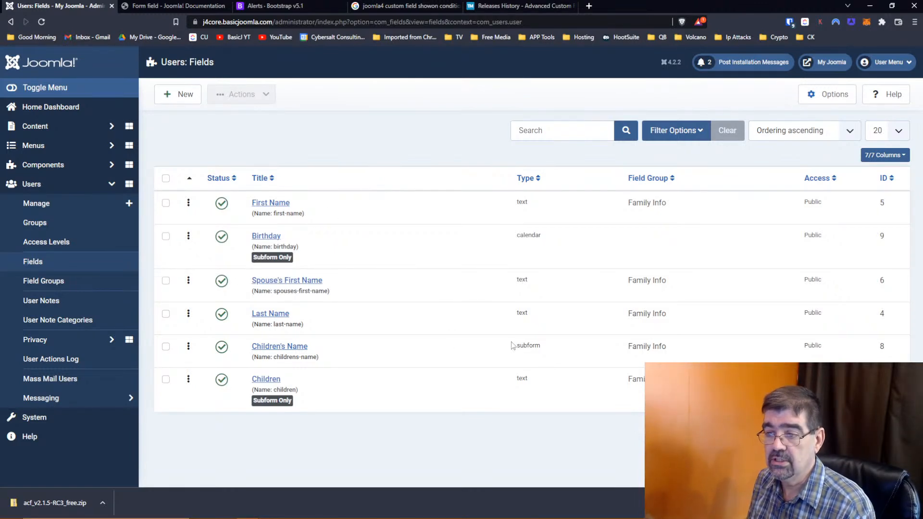
click(269, 380)
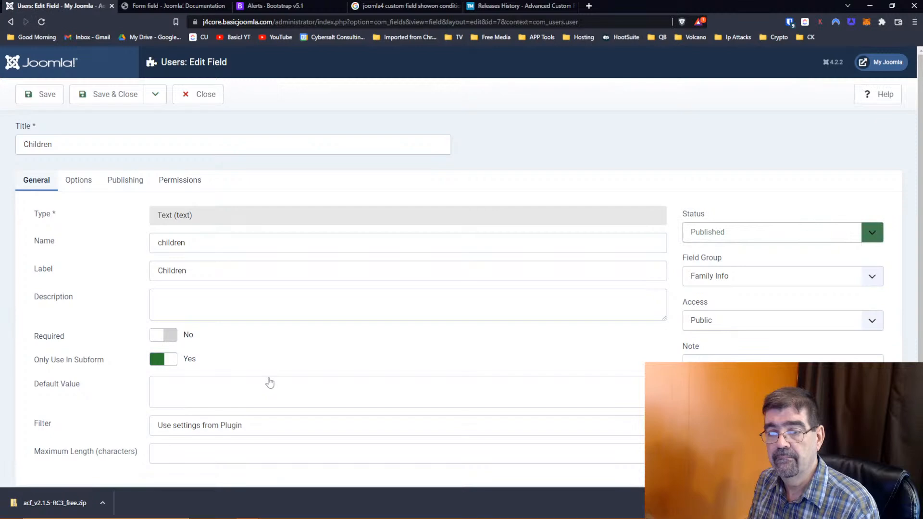
click(137, 7)
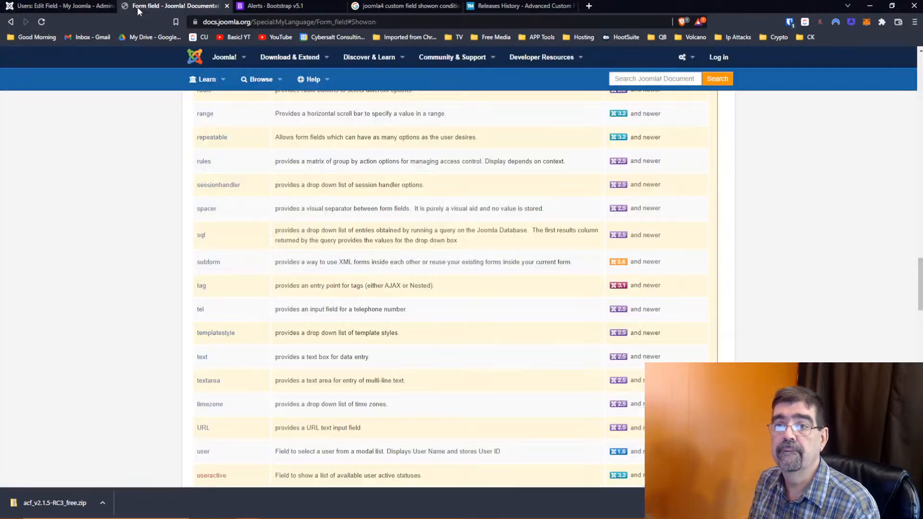
click(44, 8)
- Load the j4 administrator Home Dashboard in the former documentation tab
click(158, 6)
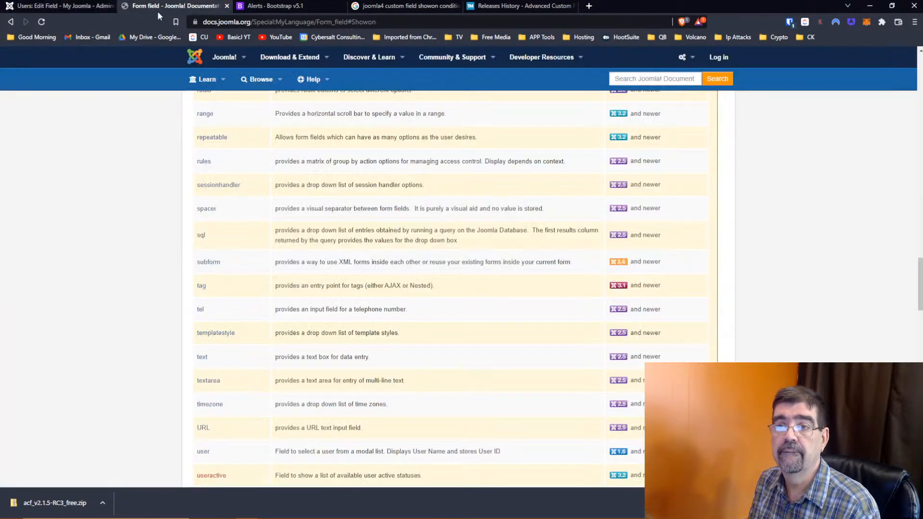
click(234, 23)
text(j4core.basicjoomla.com)
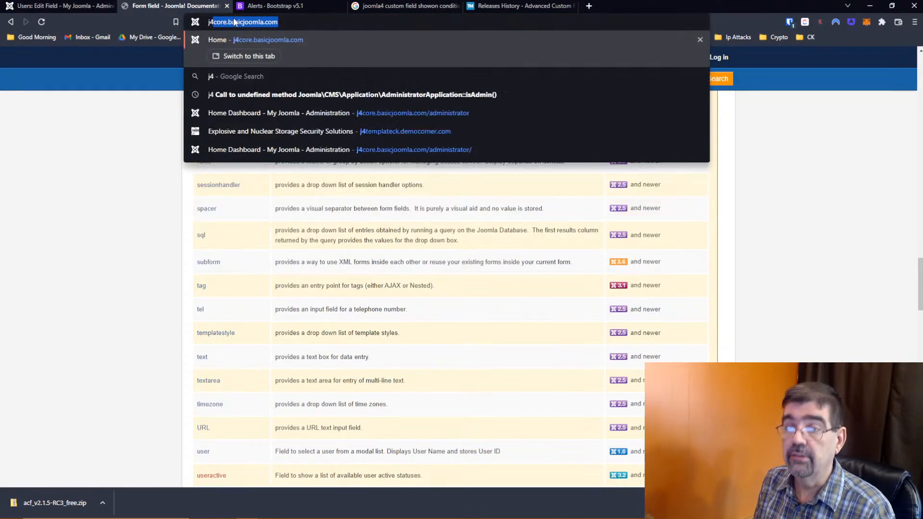
key(Down)
key(Down)
key(Return)
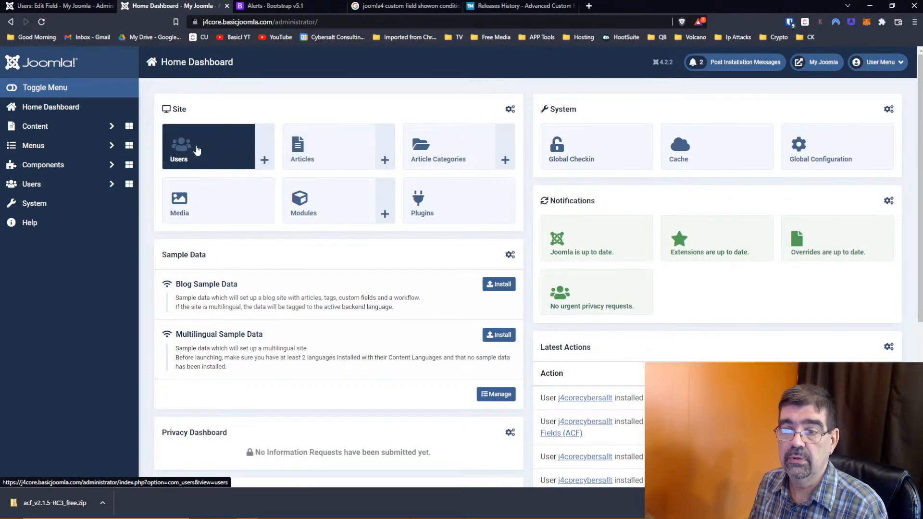
- Open the Administrator profile's Family Info in the second tab, then close the Children field editor
click(197, 151)
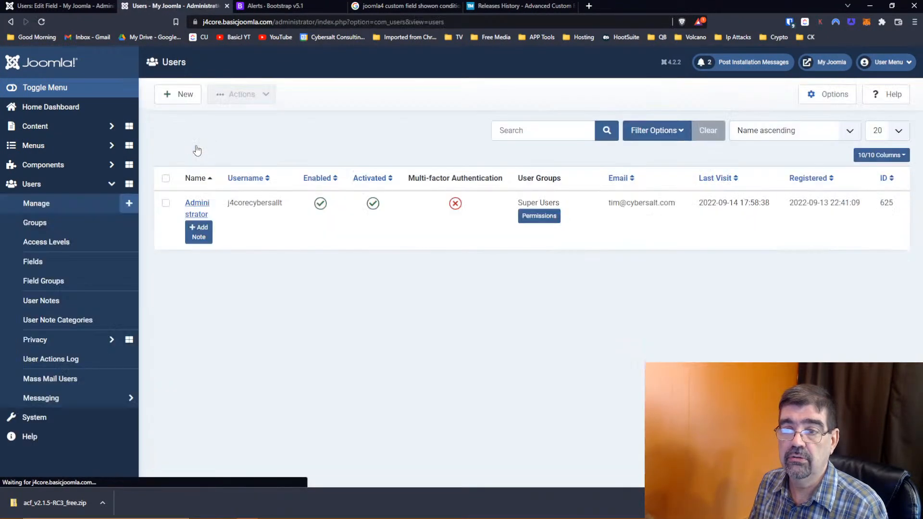
click(202, 208)
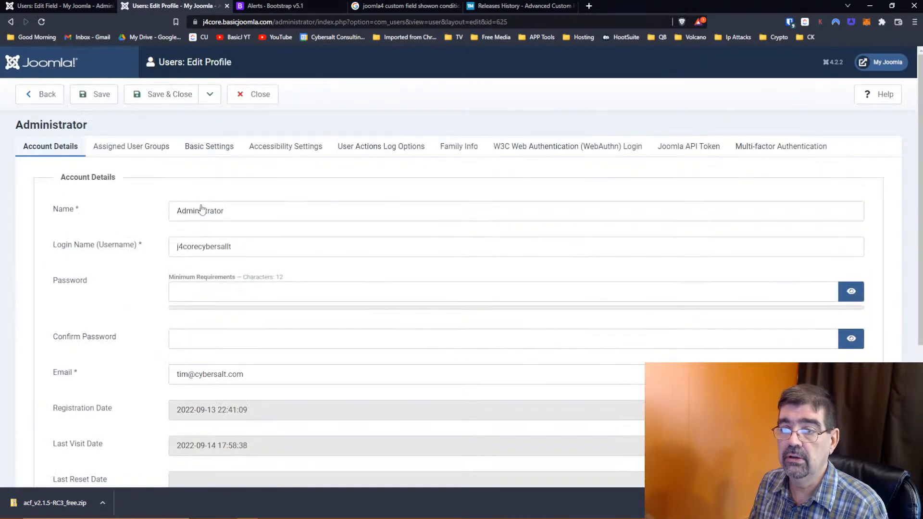
click(458, 157)
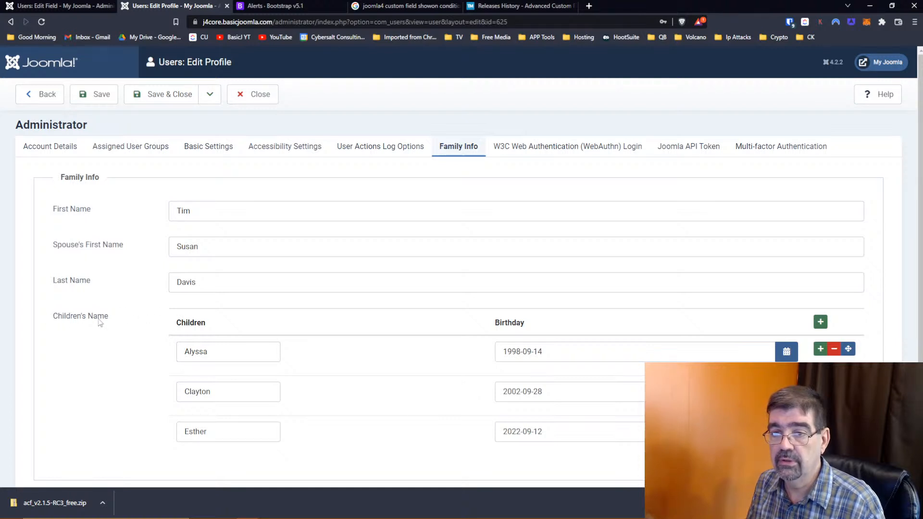
click(71, 5)
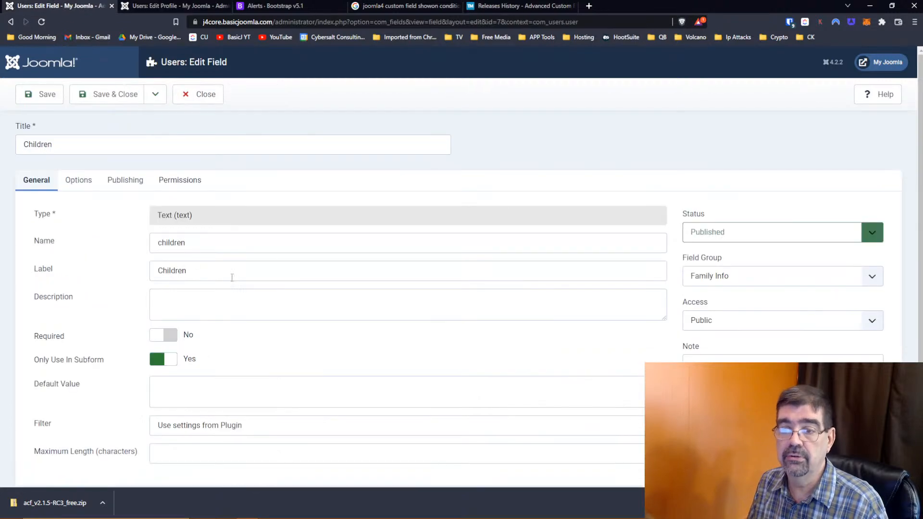
click(198, 97)
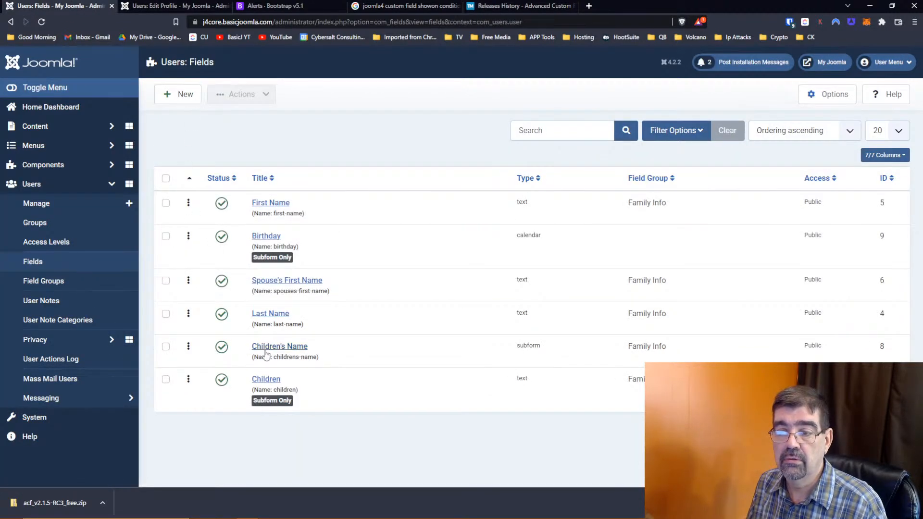
- Retitle the Children's Name subform field to 'Household Makeup' and save it
click(265, 347)
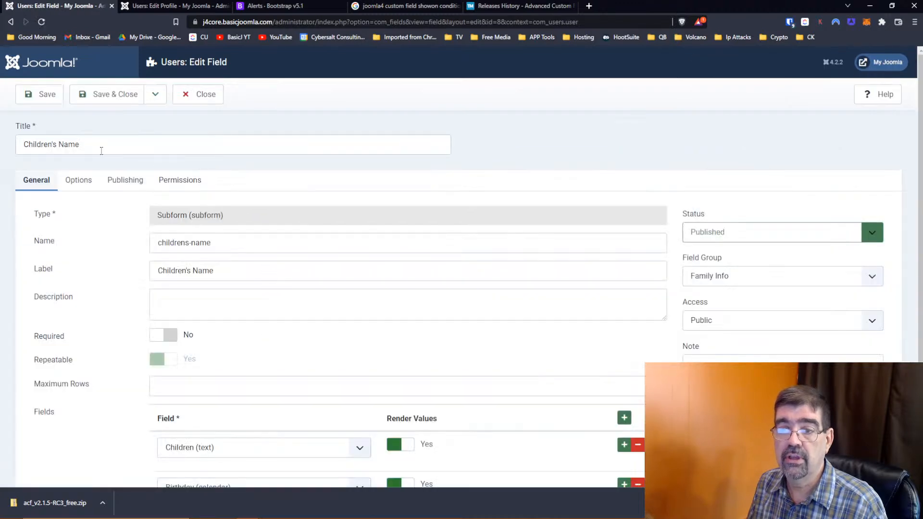
drag(104, 149, 2, 148)
text(Ho)
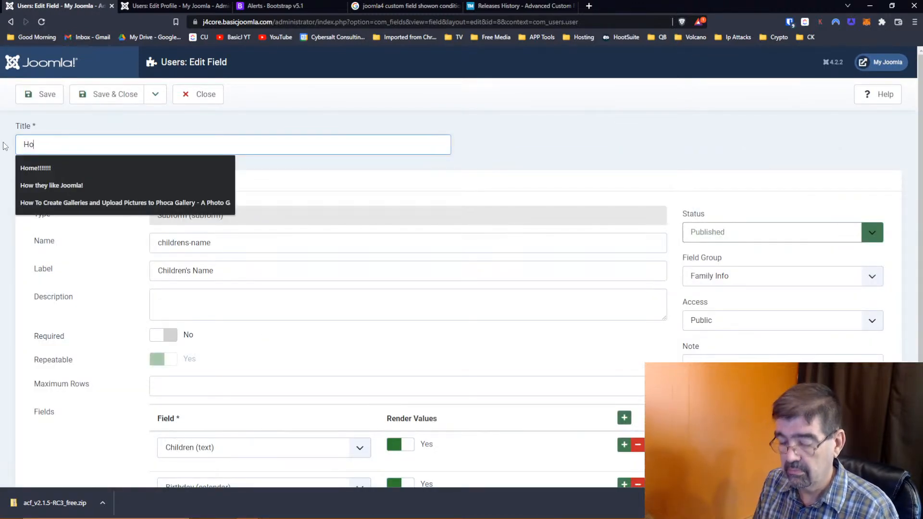
text(use)
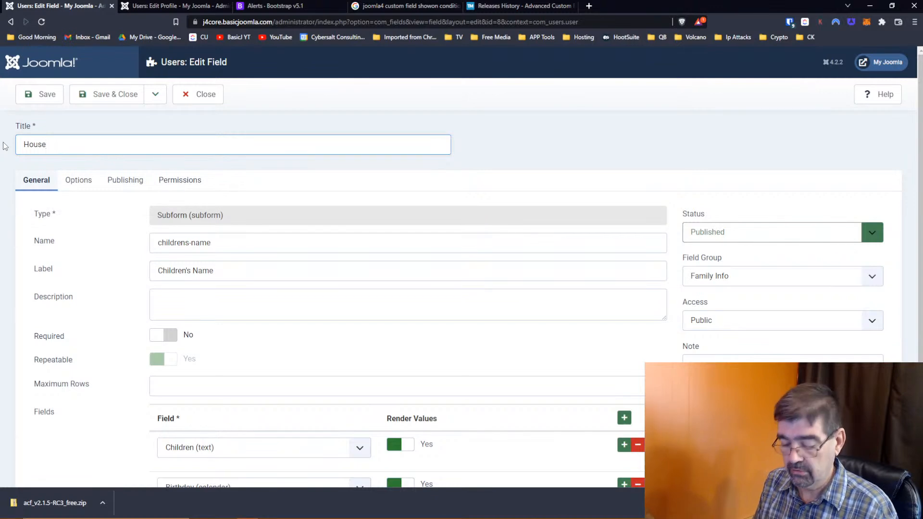
text(hold Makeup)
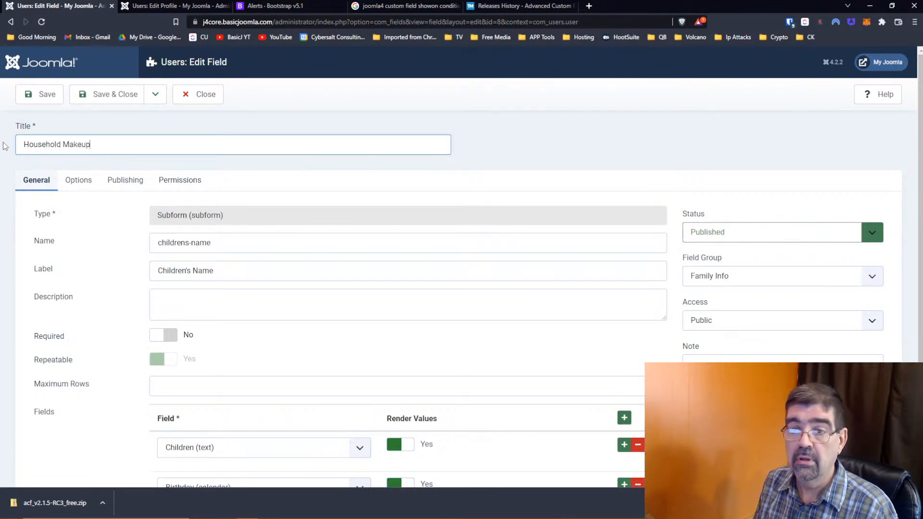
click(112, 94)
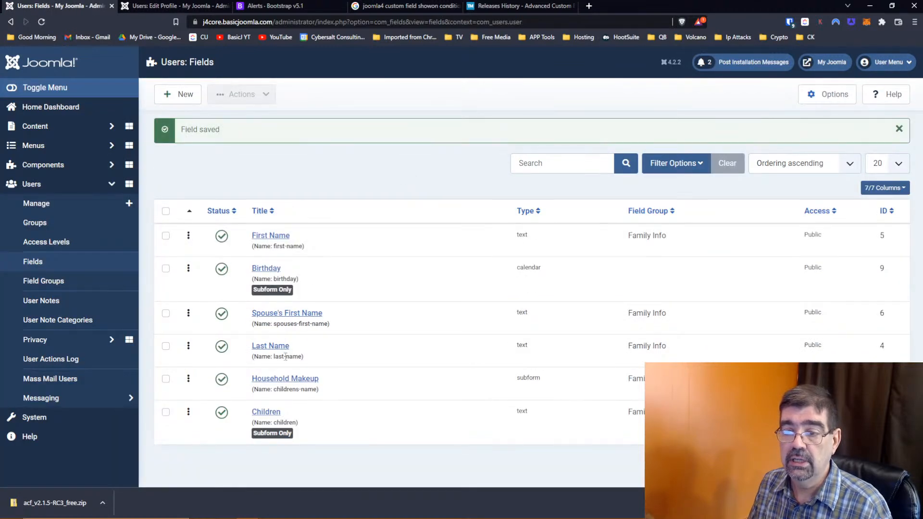
- Change the Children field's title and name to 'Person' and save it
click(265, 412)
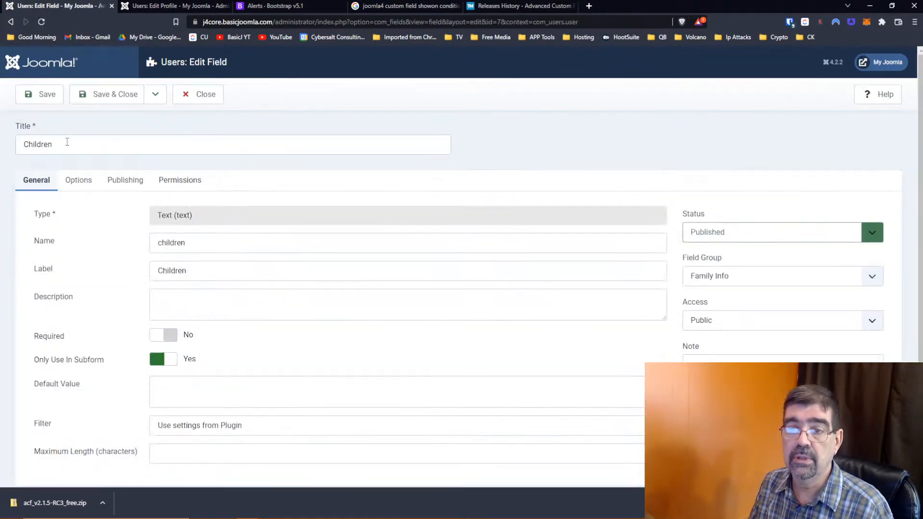
text(Person)
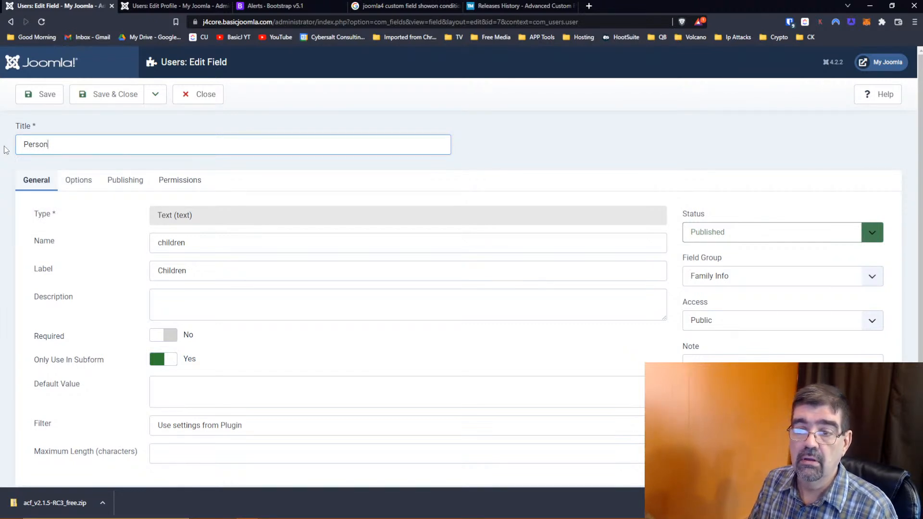
key(Tab)
click(220, 245)
drag(220, 245, 107, 239)
text(Person)
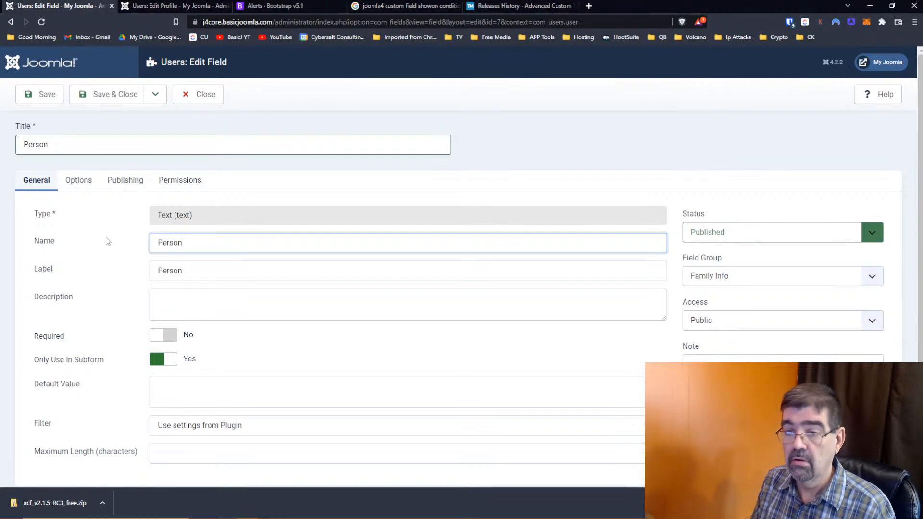
click(94, 102)
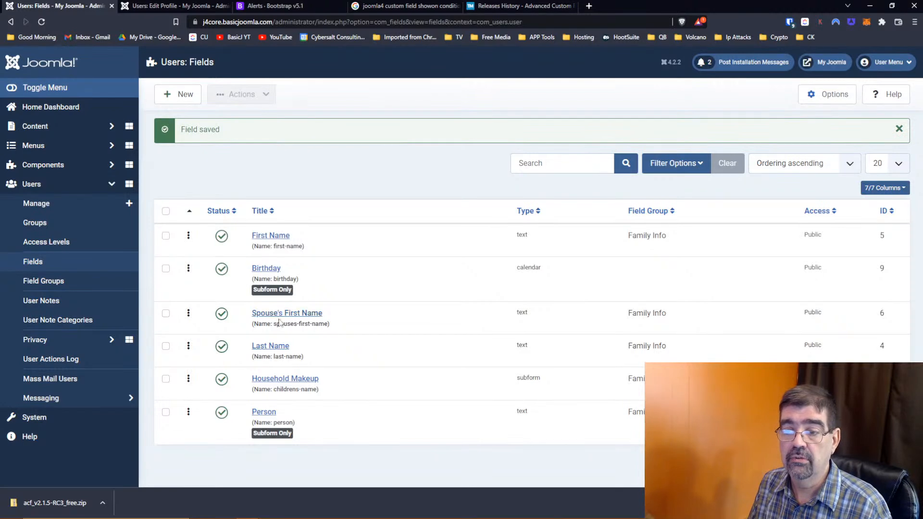
- Clear the Household Makeup field's old name 'childrens-name' and save
click(262, 381)
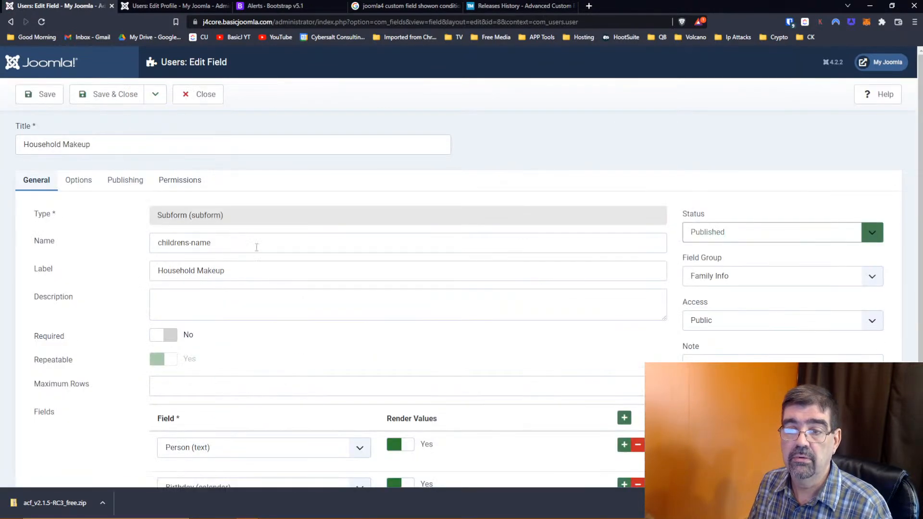
drag(237, 243, 63, 248)
key(BackSpace)
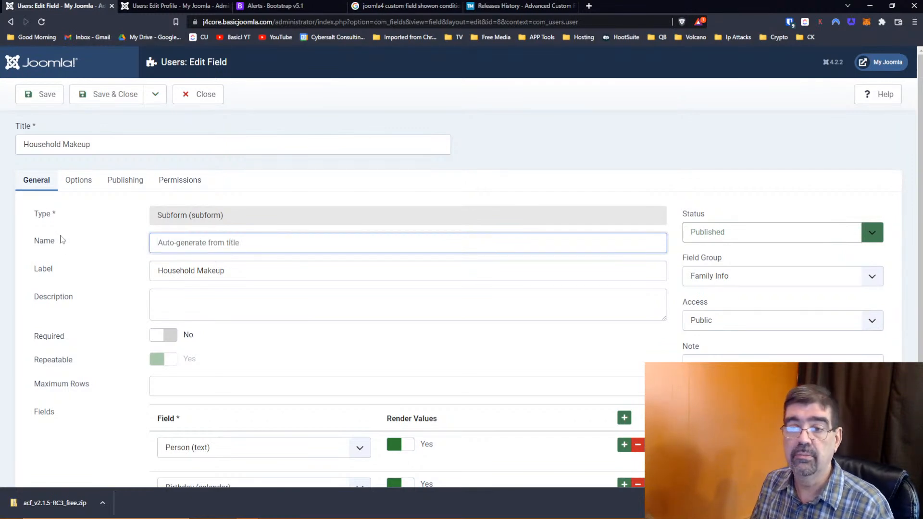
click(40, 104)
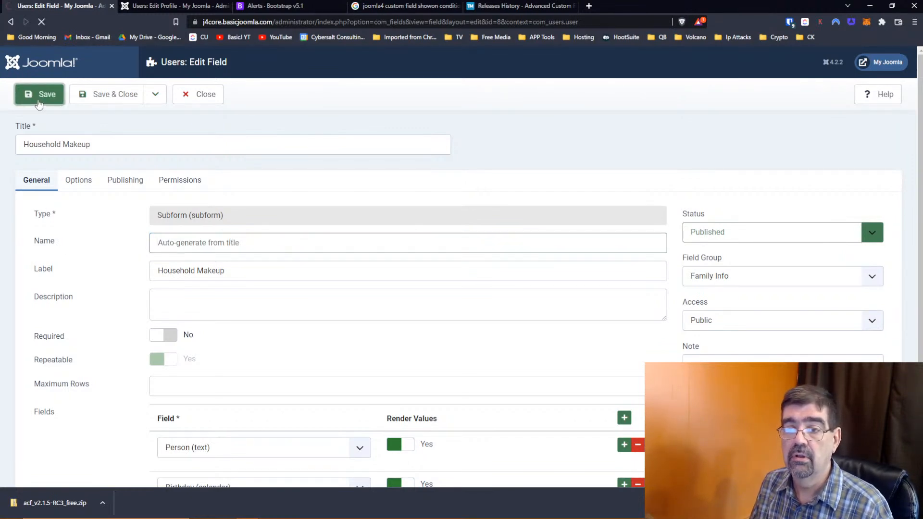
- Reload the profile, delete the Alyssa, Clayton and Esther Household Makeup rows, then return to the field editor
click(153, 7)
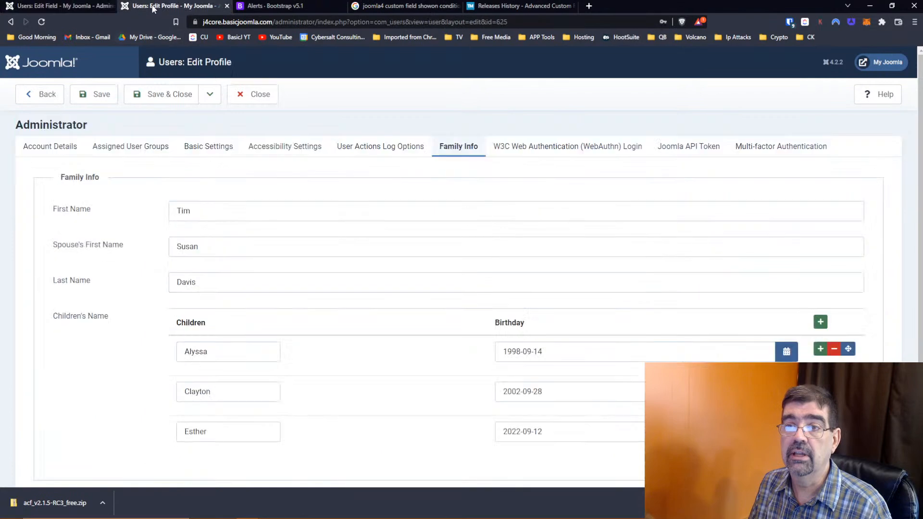
click(41, 22)
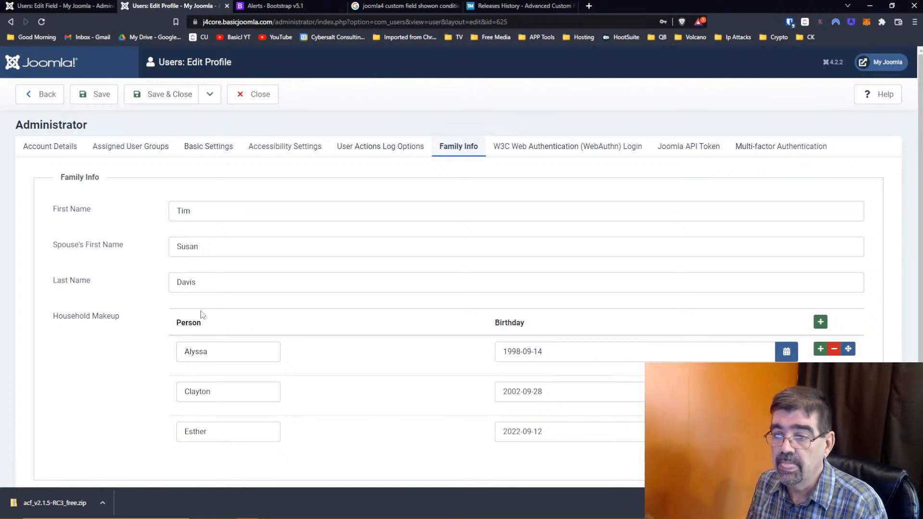
click(835, 351)
click(843, 351)
click(843, 351)
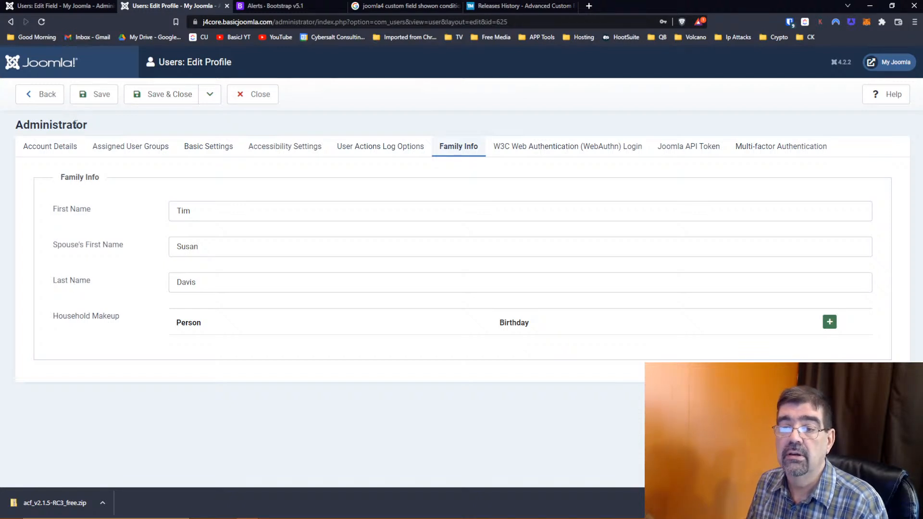
click(68, 7)
scroll(337, 252, down, 2)
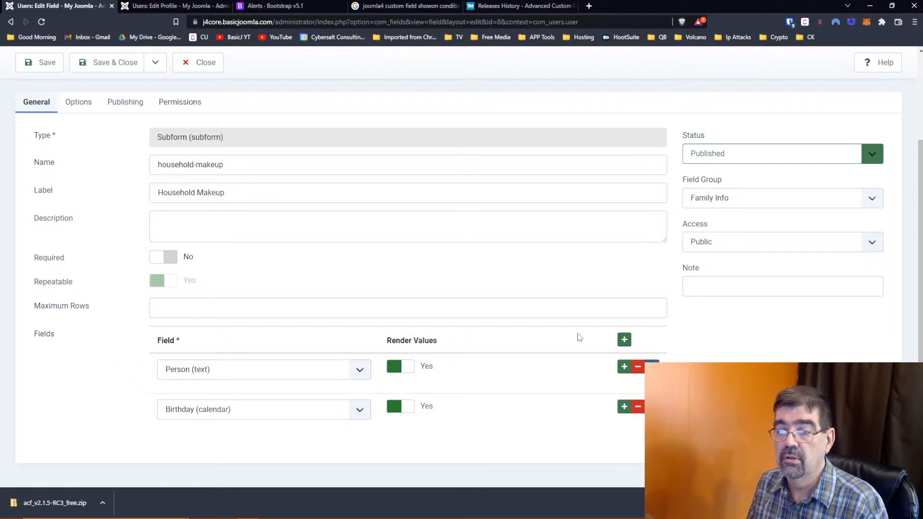
- Add First Name as the top field row of the Household Makeup subform
click(624, 340)
scroll(561, 335, down, 1)
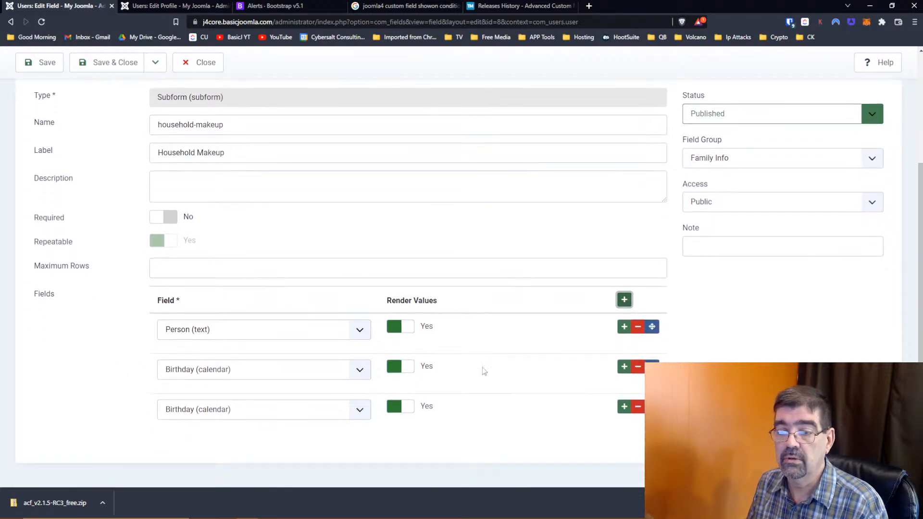
click(360, 413)
click(320, 434)
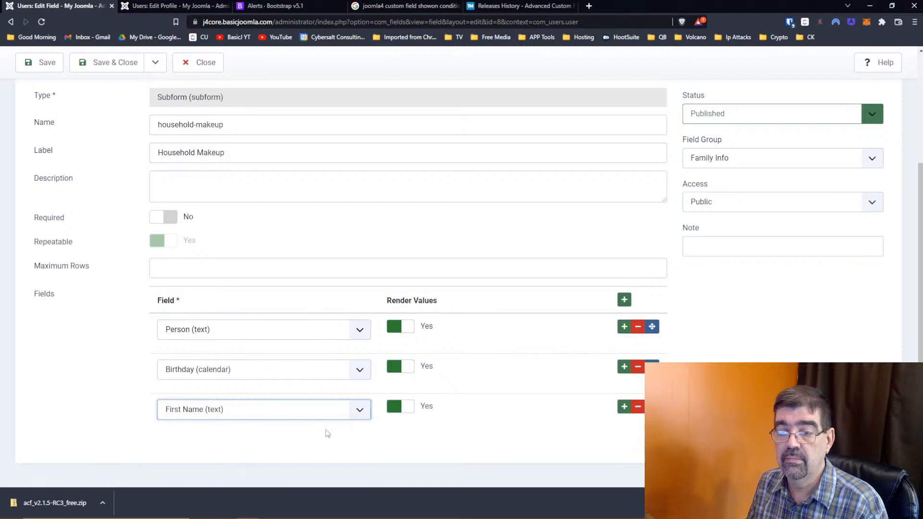
drag(652, 406, 651, 326)
- Add Last Name in second place and remove Person from the subform
click(624, 300)
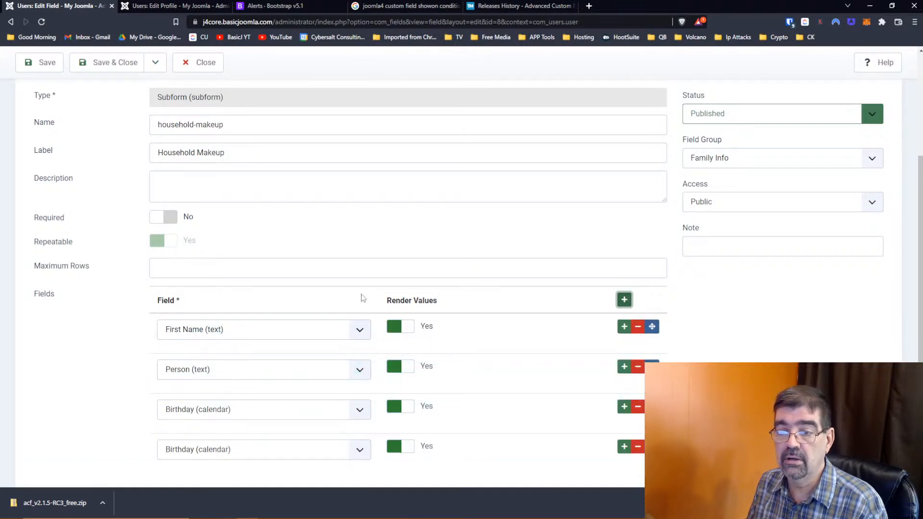
click(362, 448)
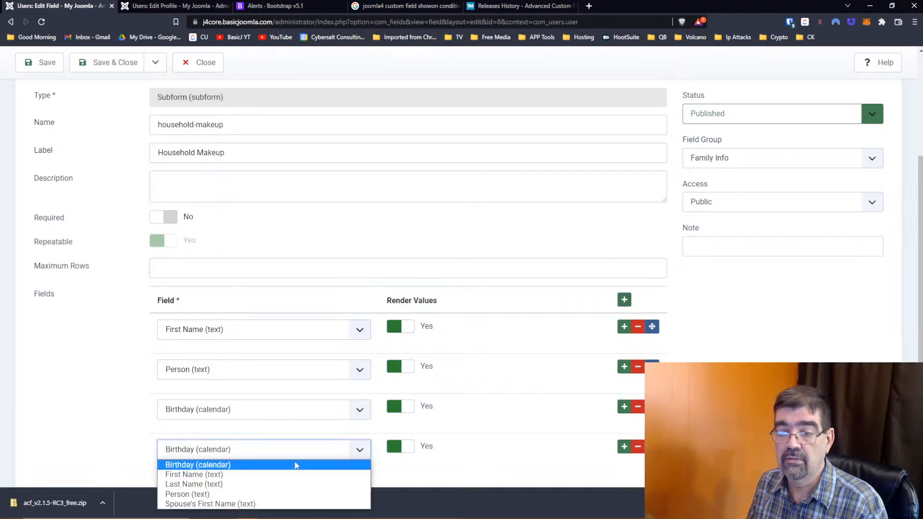
click(288, 484)
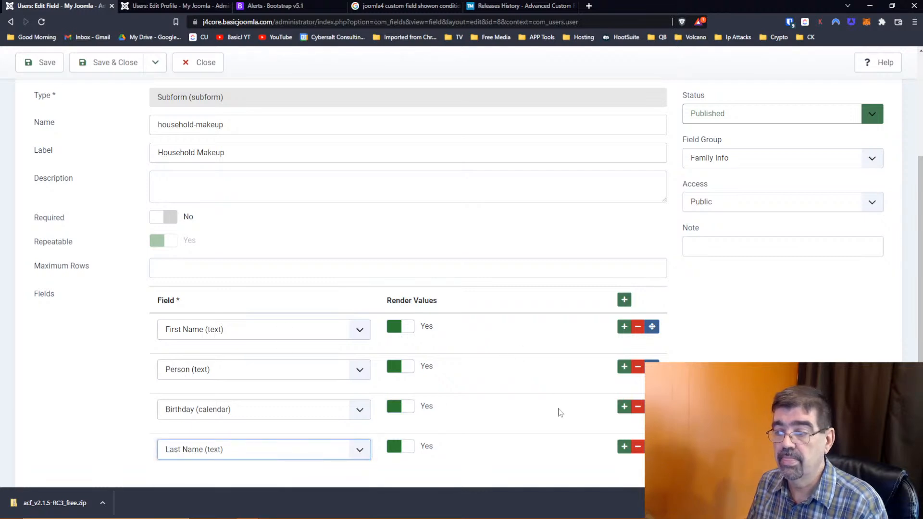
drag(652, 446, 653, 367)
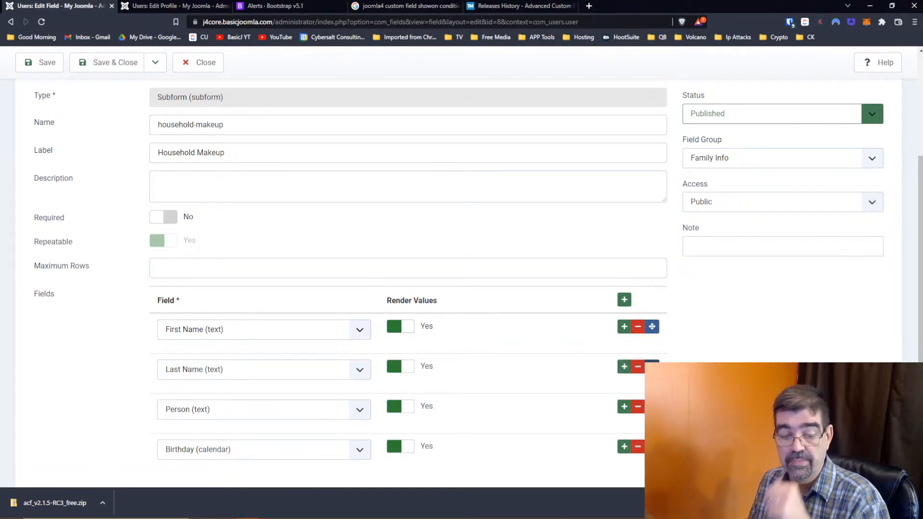
click(639, 407)
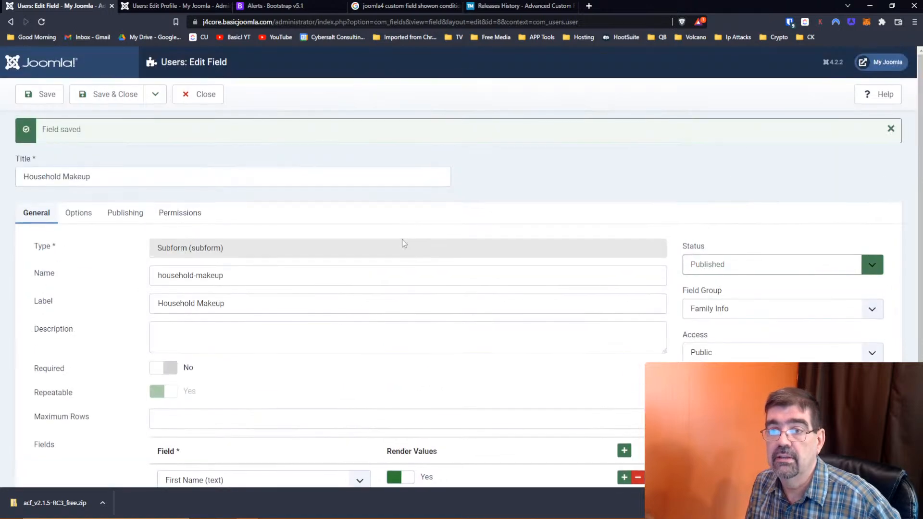
- Reload the profile to check the First Name, Last Name and Birthday columns, then return to the field editor
click(146, 9)
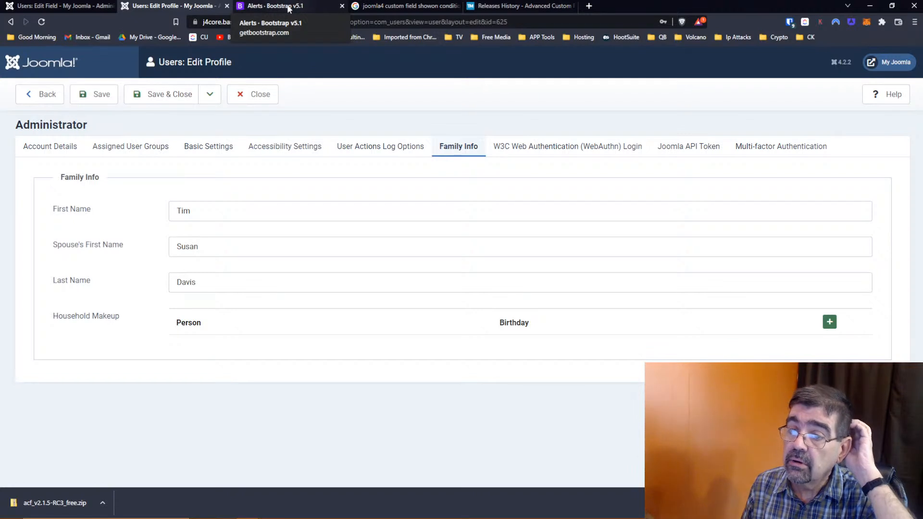
click(42, 21)
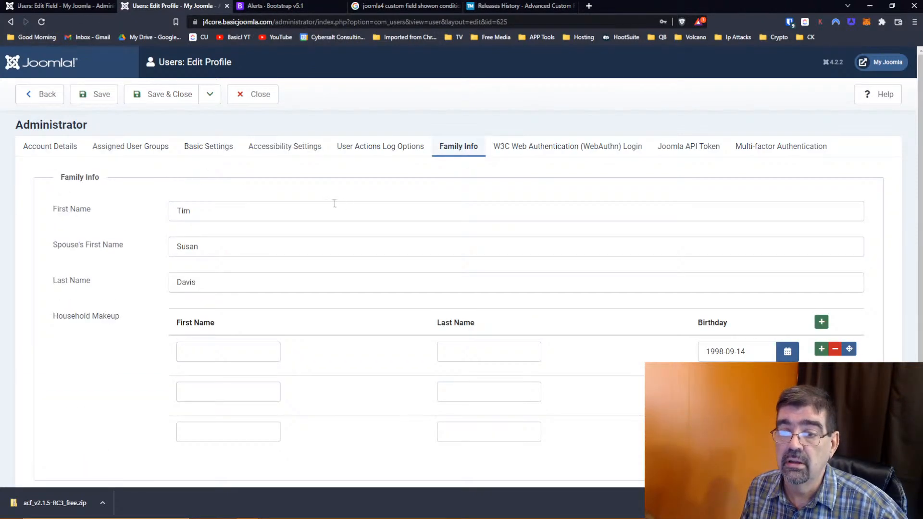
scroll(339, 204, down, 1)
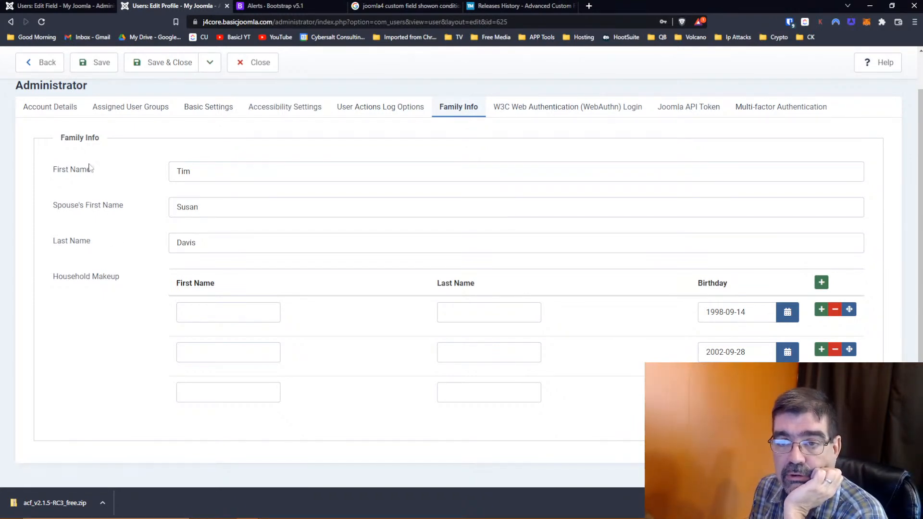
click(70, 7)
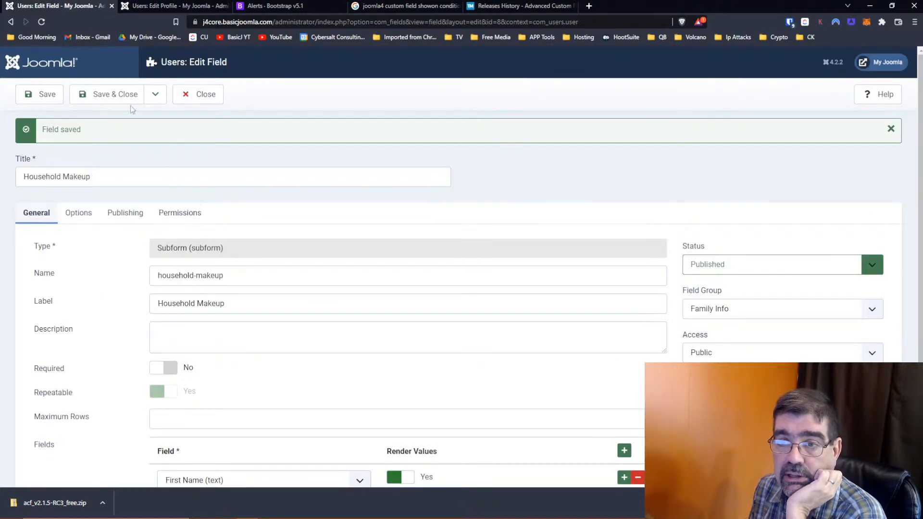
- Close Household Makeup, then set First Name and Last Name to Only Use In Subform: Yes
click(105, 99)
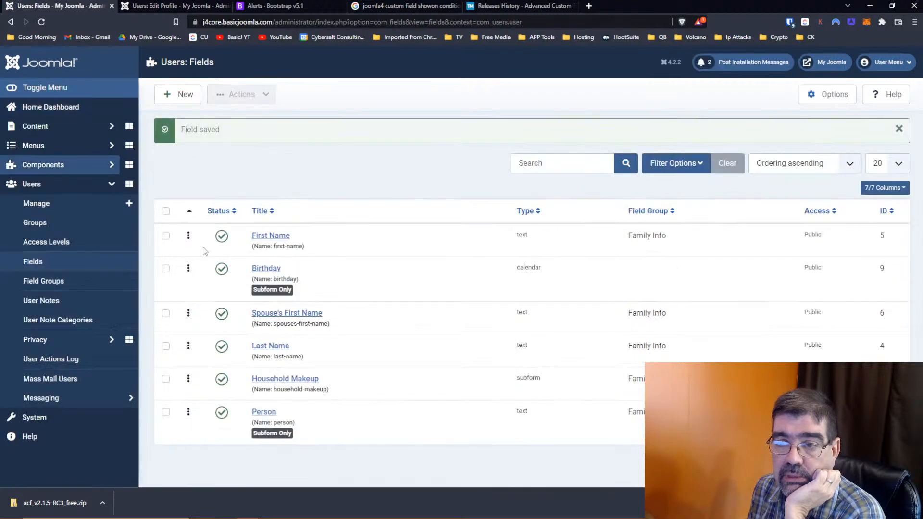
click(277, 239)
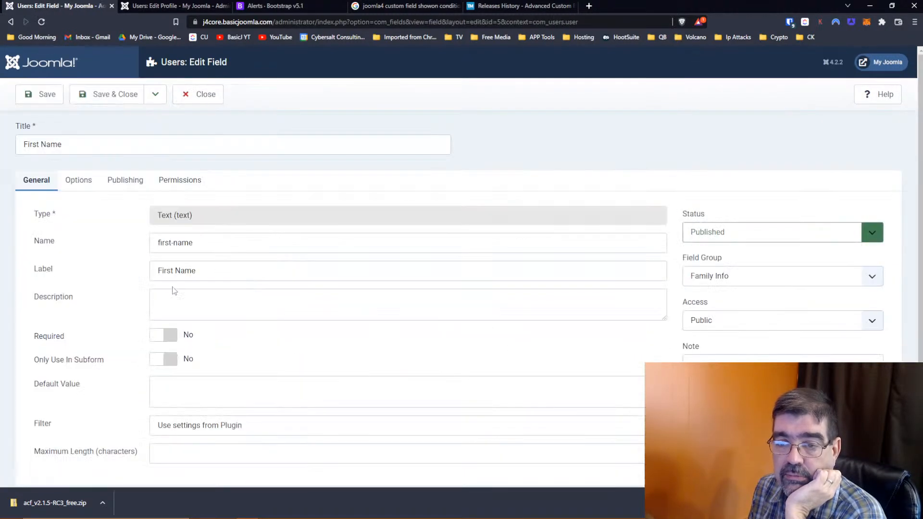
click(163, 358)
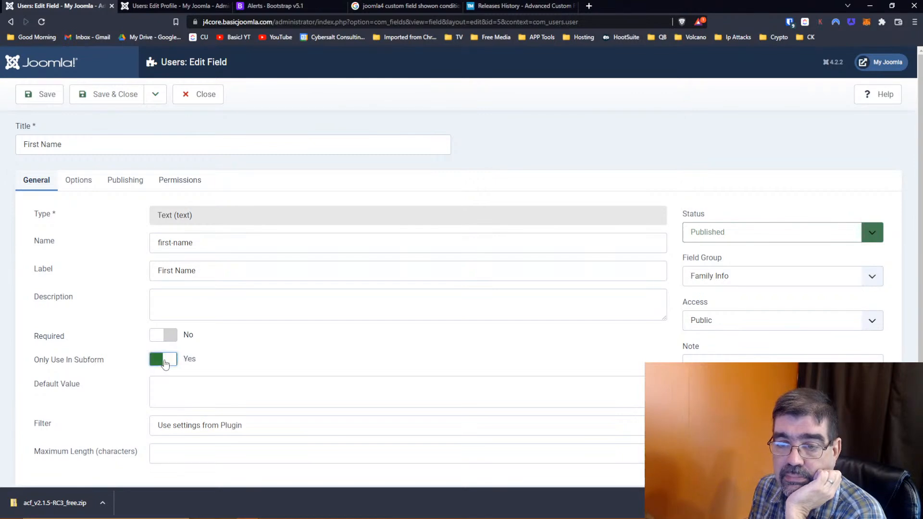
click(103, 95)
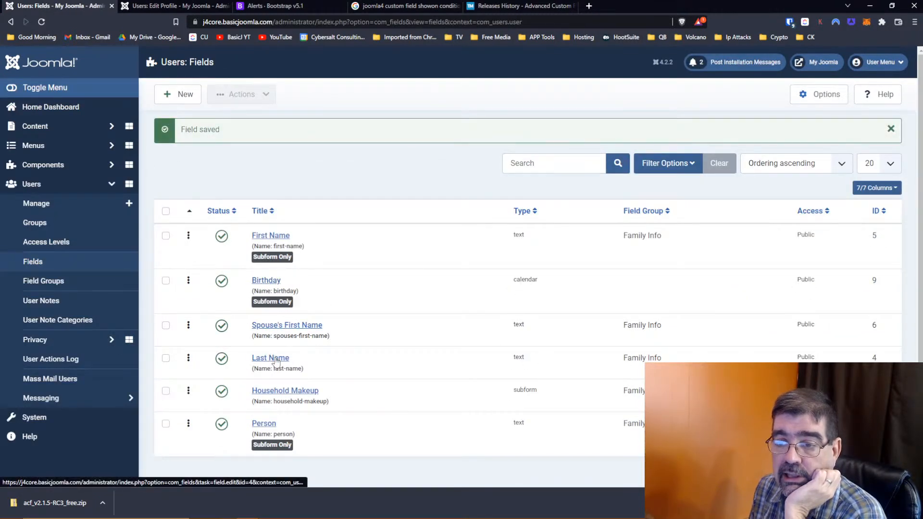
click(274, 358)
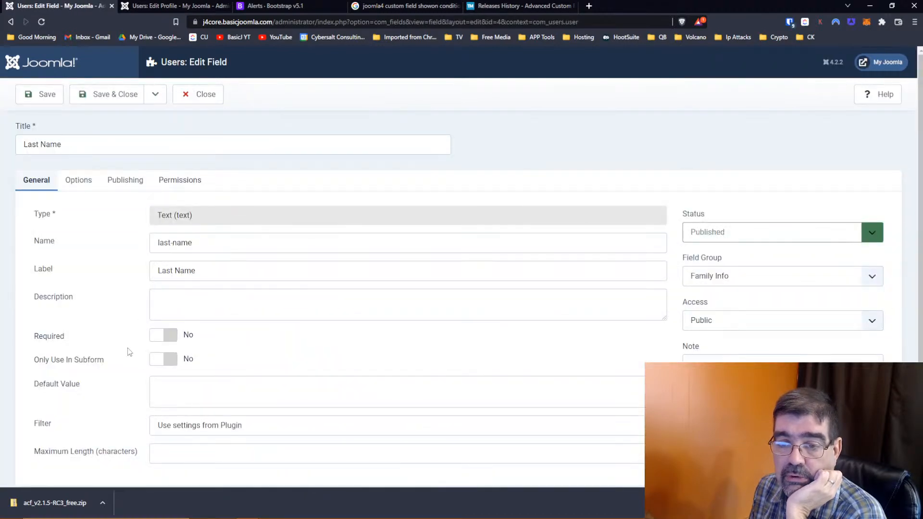
click(161, 361)
click(107, 96)
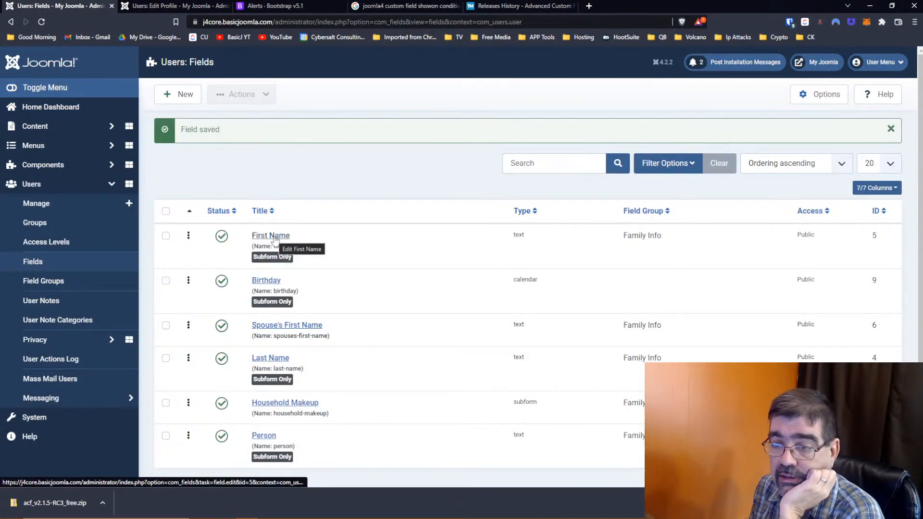
- Unpublish Spouse's First Name and reload the user profile
click(166, 325)
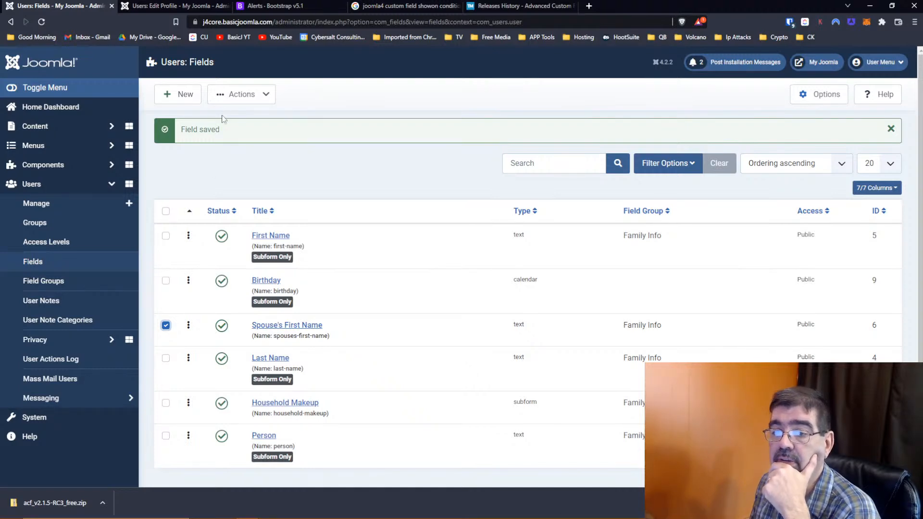
click(222, 325)
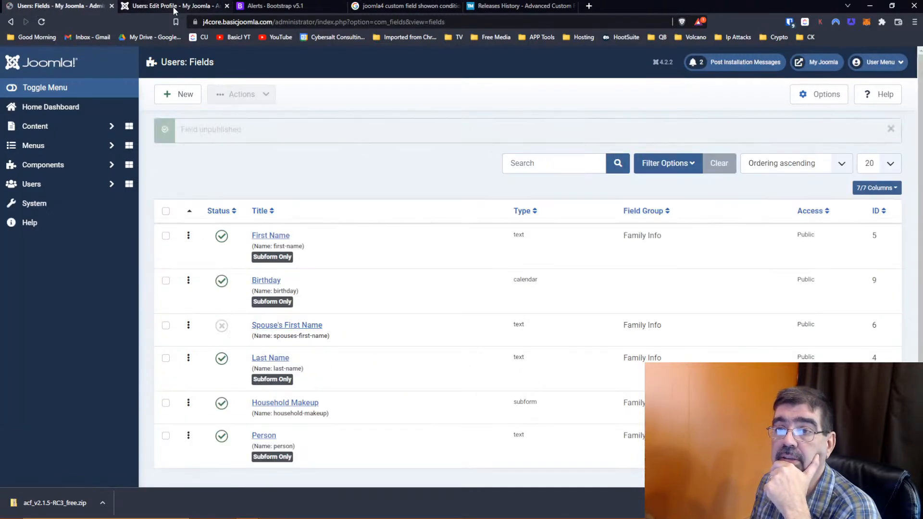
click(174, 11)
click(41, 22)
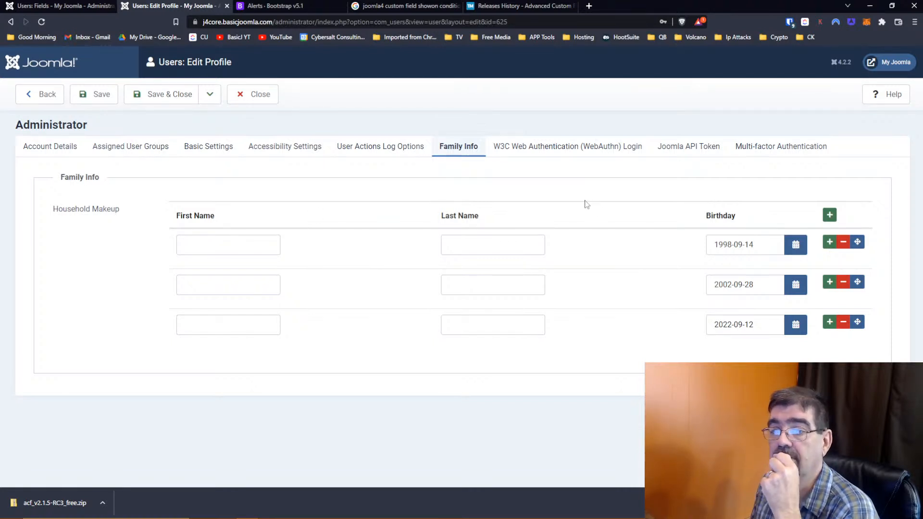
- Delete the 1998-09-14, 2002-09-28 and 2022-09-12 Household Makeup rows and save the profile
click(843, 244)
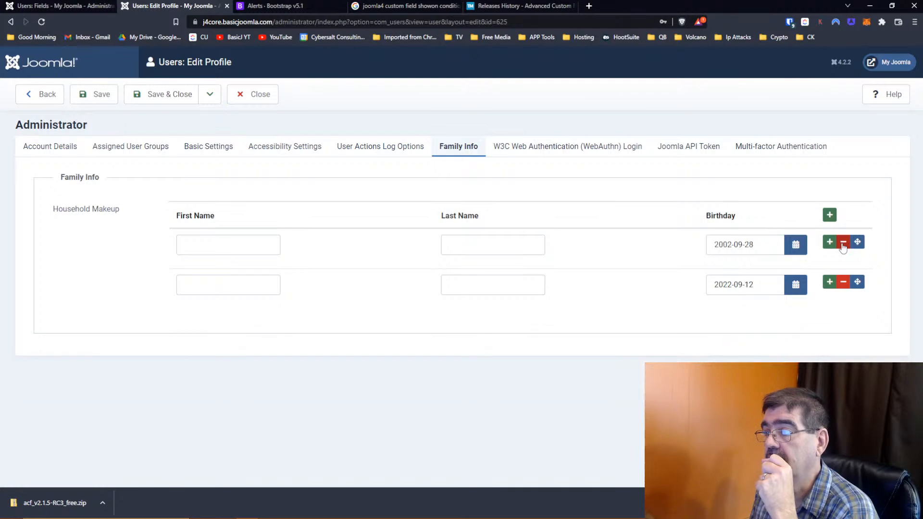
click(842, 243)
click(843, 243)
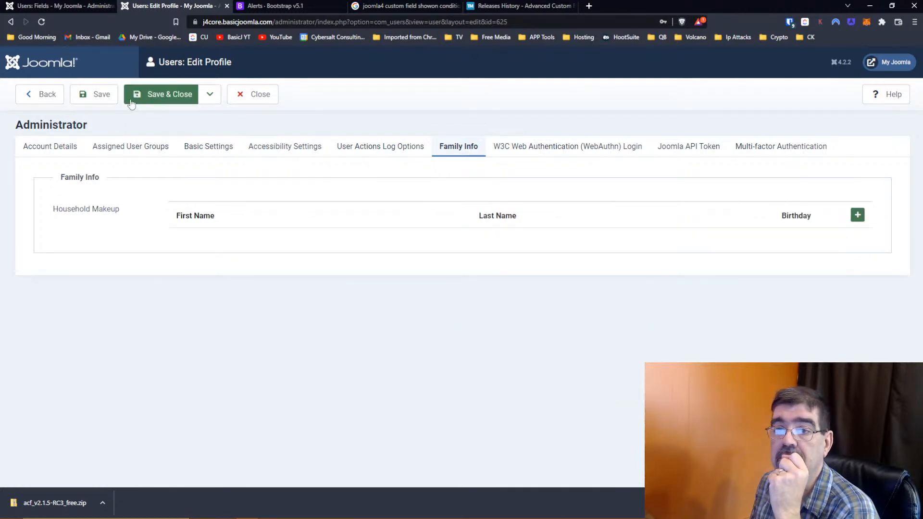
click(104, 98)
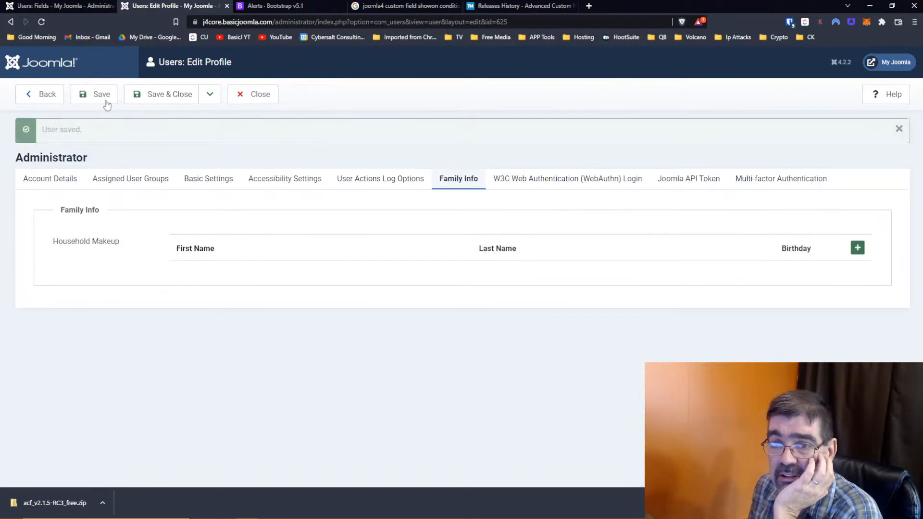
- Check the Account Details tab, then return to Family Info
click(50, 183)
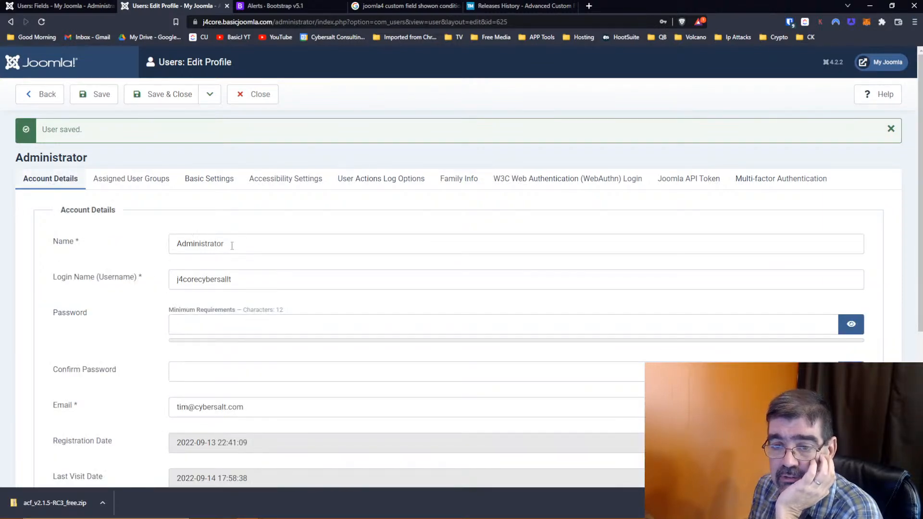
scroll(88, 274, down, 2)
scroll(93, 281, up, 2)
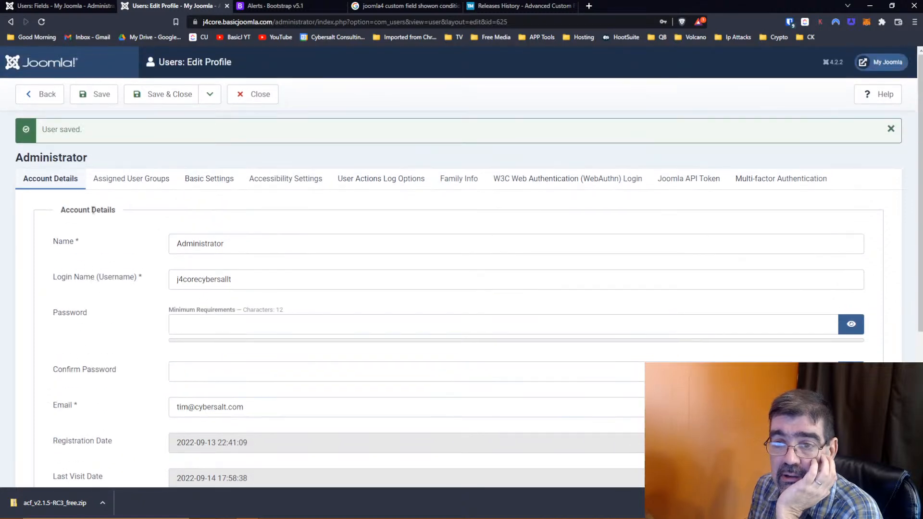
click(443, 185)
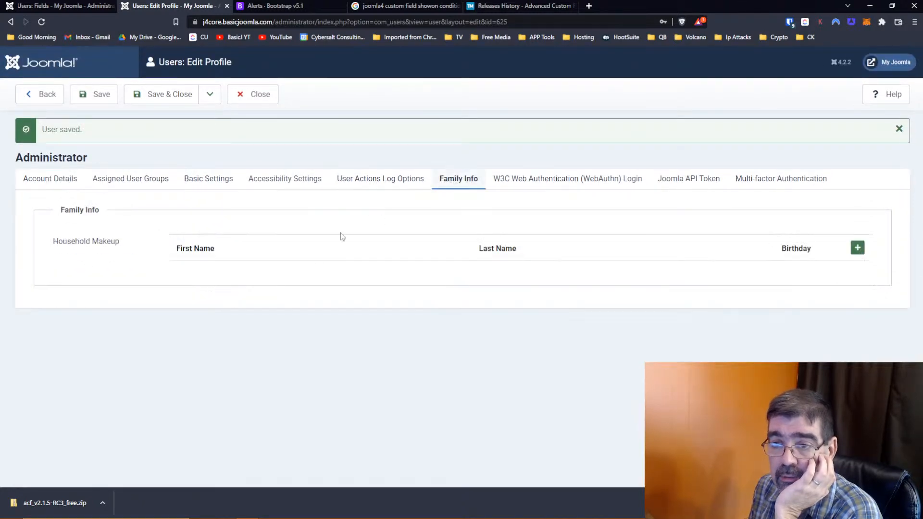
- Add a Household Makeup row with the person's first and last name, then open the birthday date picker
click(858, 248)
click(266, 279)
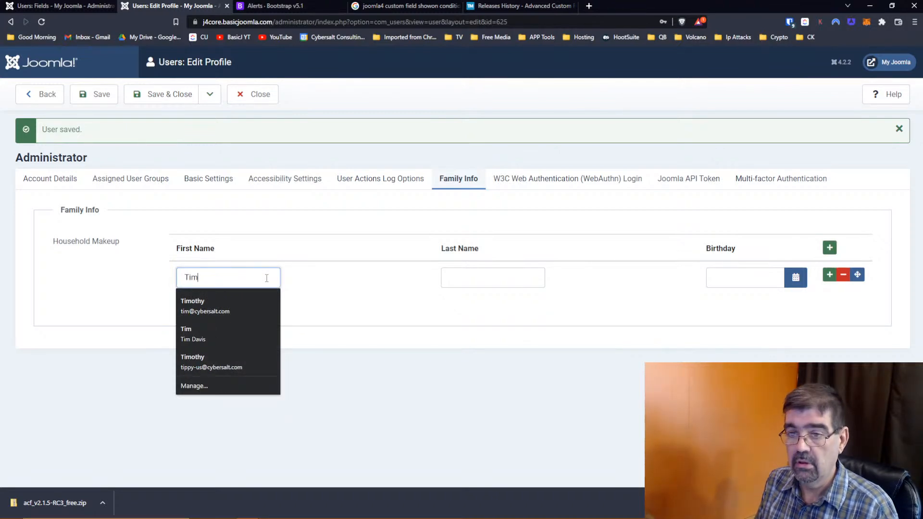
key(Tab)
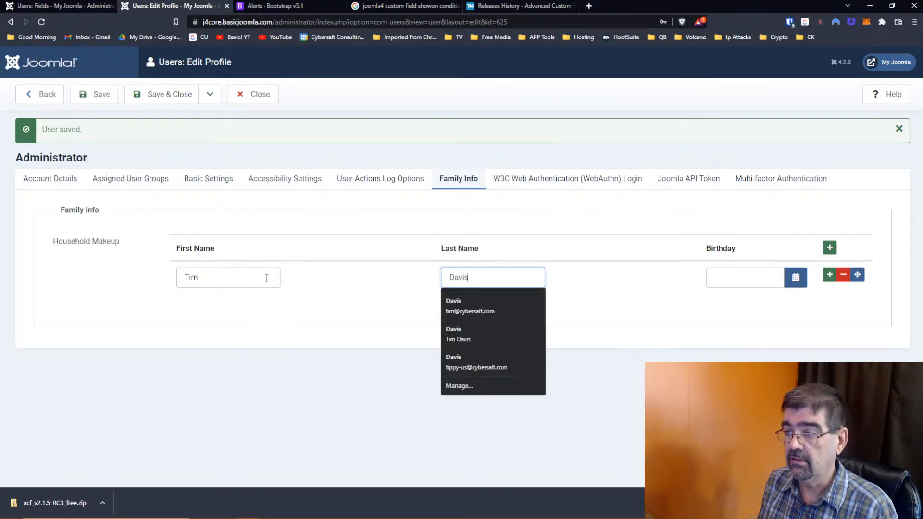
key(Tab)
click(798, 277)
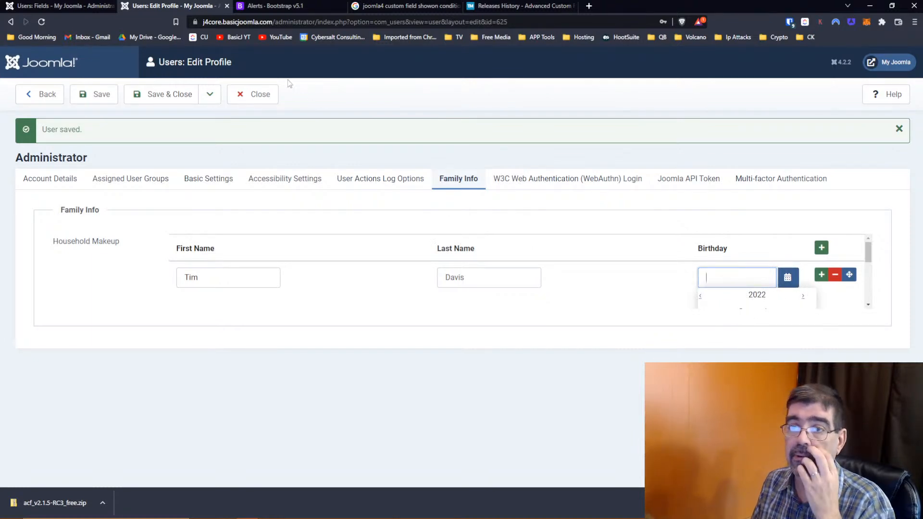
mouse_move(311, 517)
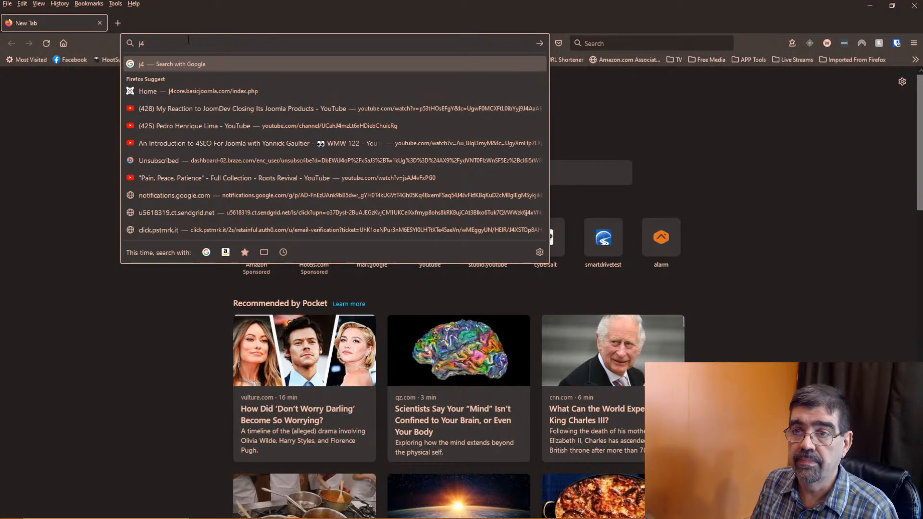
- Copy the profile-edit URL from Chrome and load it in Firefox, reaching the Joomla administrator login
right_click(229, 21)
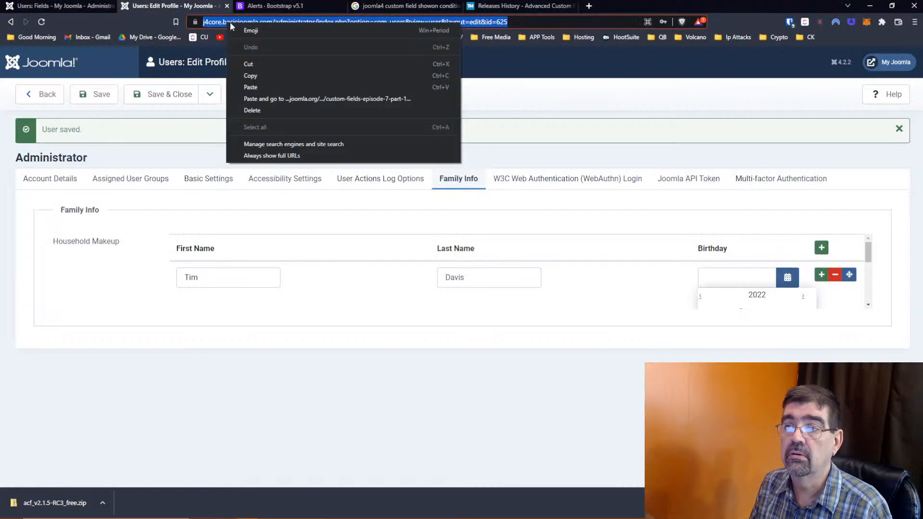
click(246, 64)
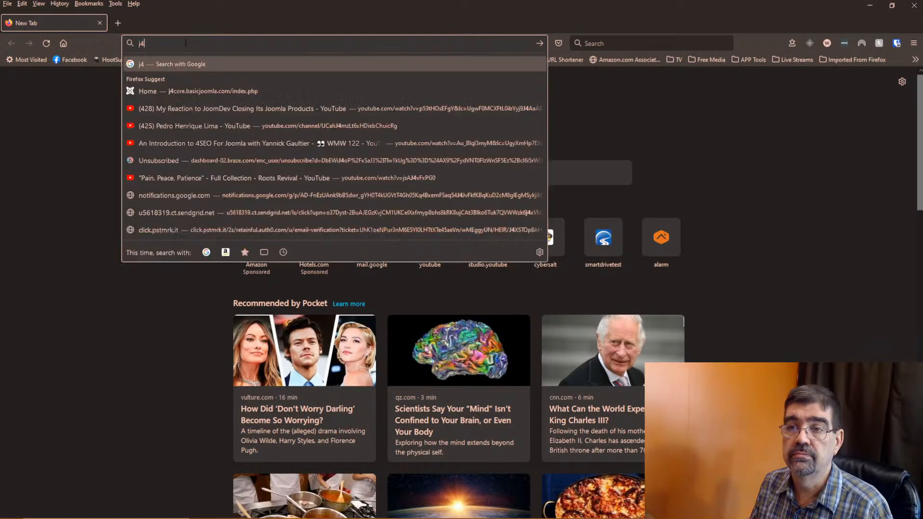
click(185, 43)
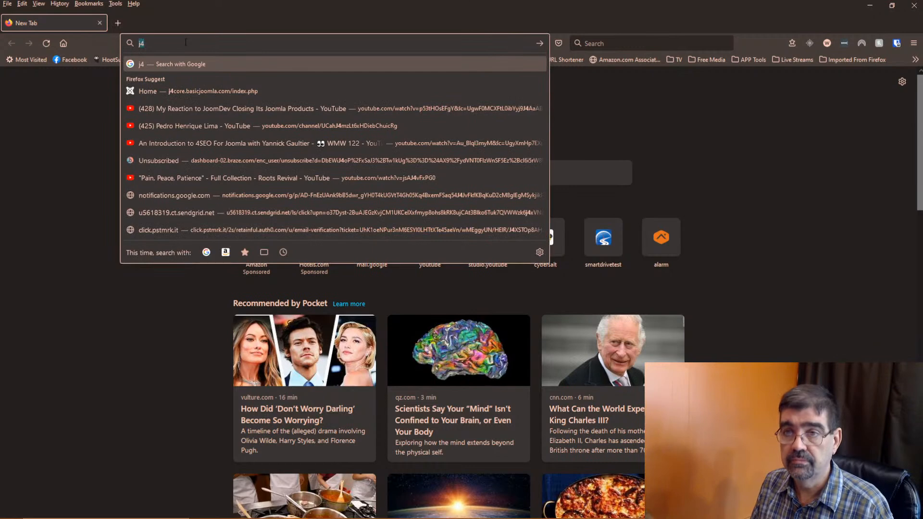
text(https://j4core.basicjoomla.com/administrator/index.php?option=com_users&view=user&layout=edit&id=625)
key(Return)
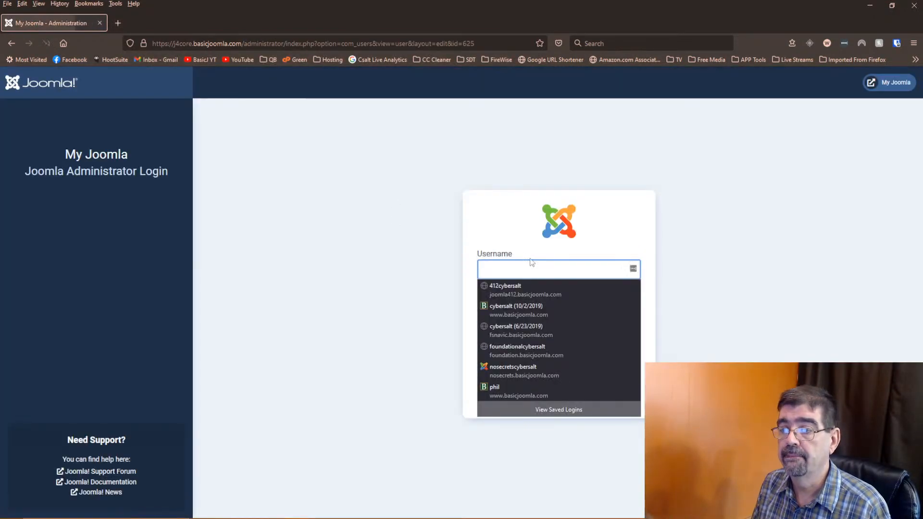
click(680, 213)
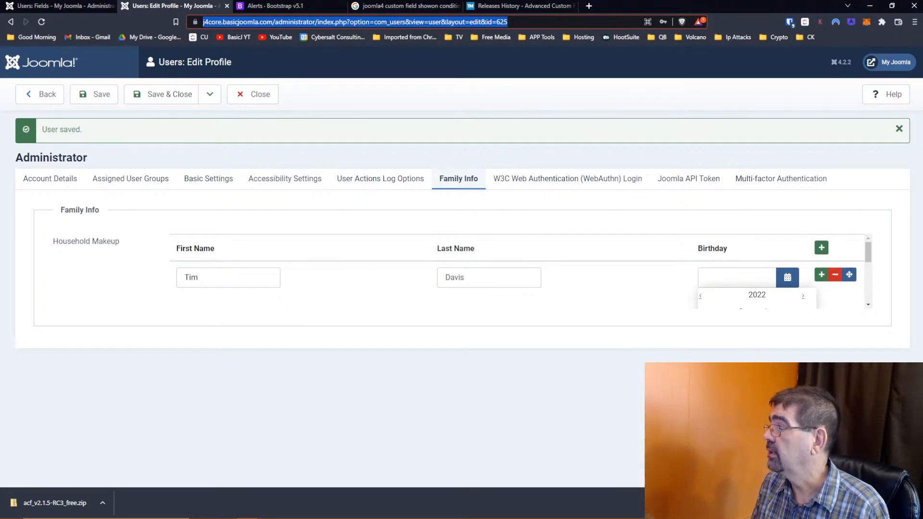
key(alt+Tab)
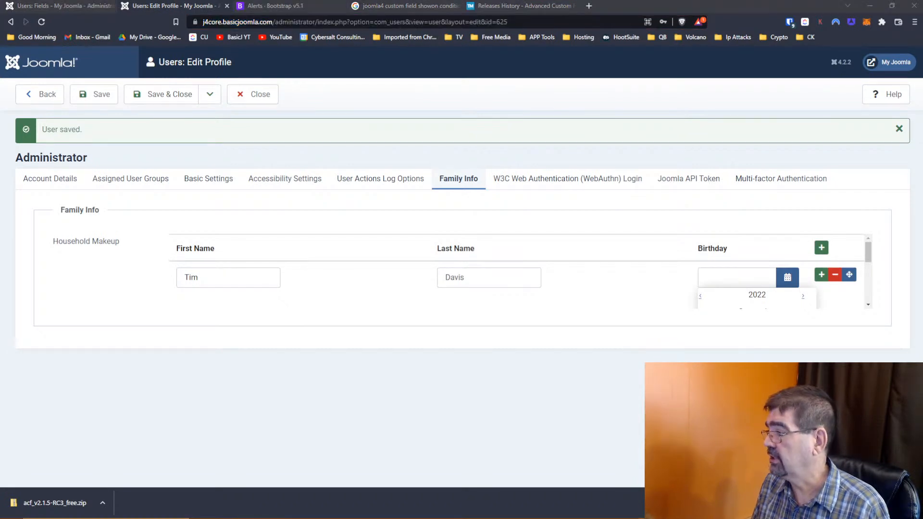
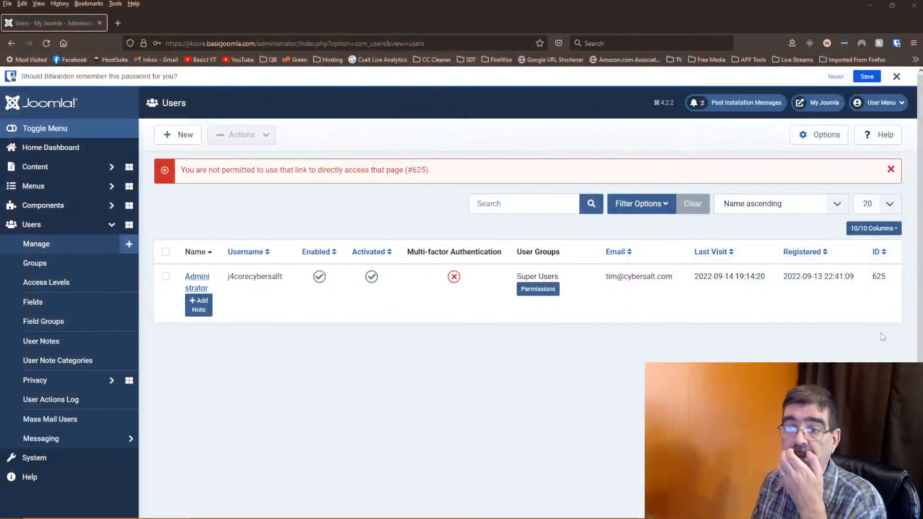
- On the Administrator's Family Info, add a Household Makeup row with birthday 2022-09-20
click(194, 284)
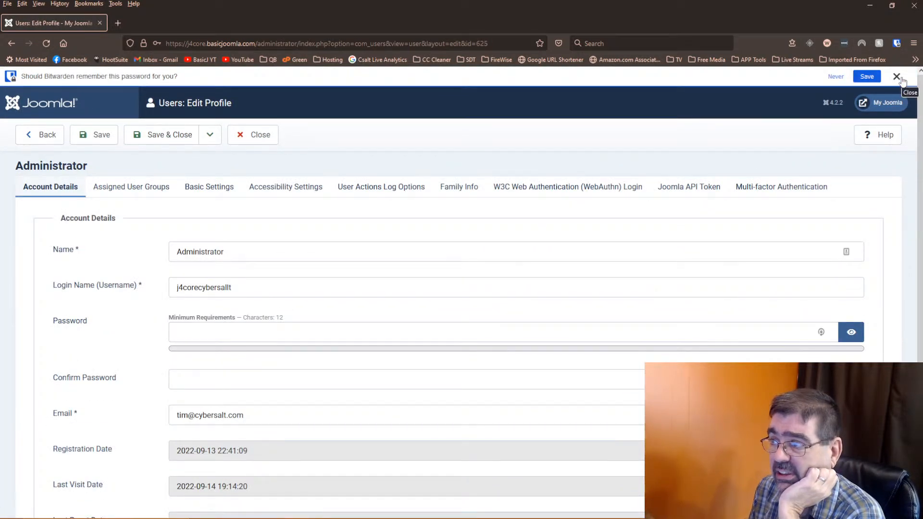
scroll(510, 206, down, 2)
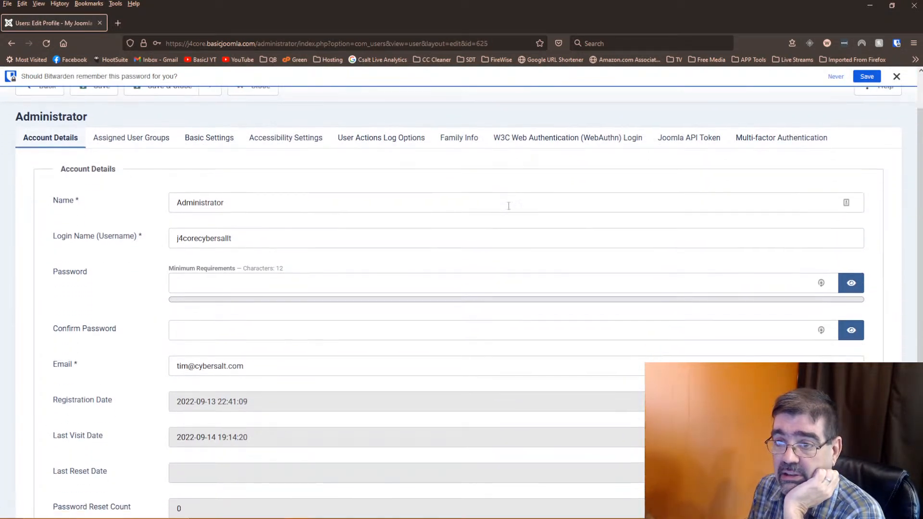
click(454, 139)
click(857, 255)
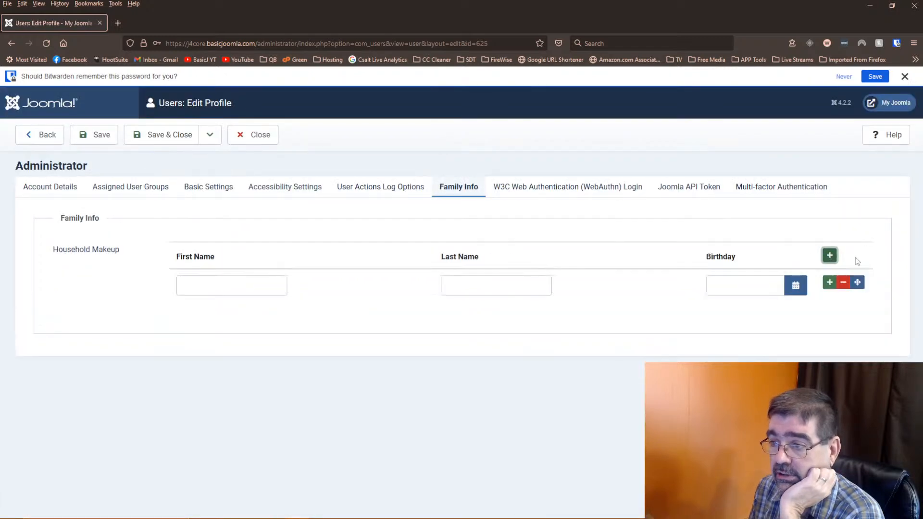
click(796, 287)
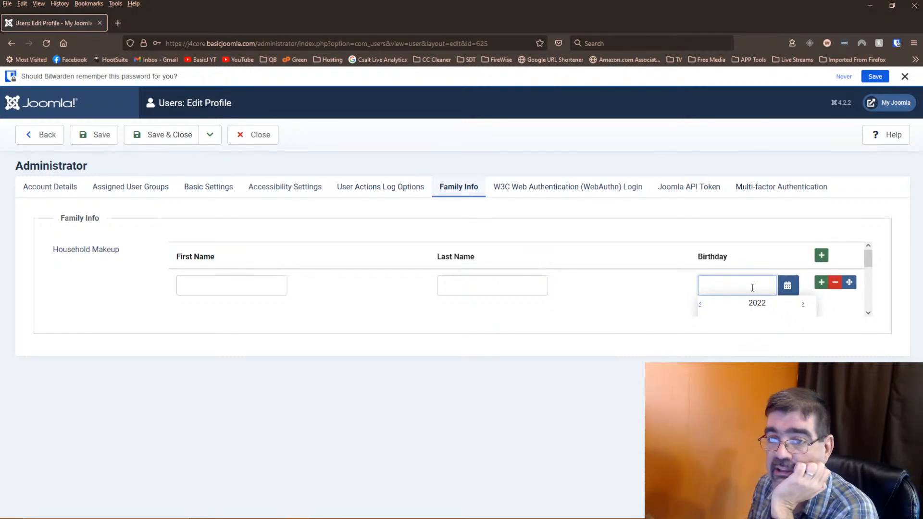
scroll(752, 287, down, 3)
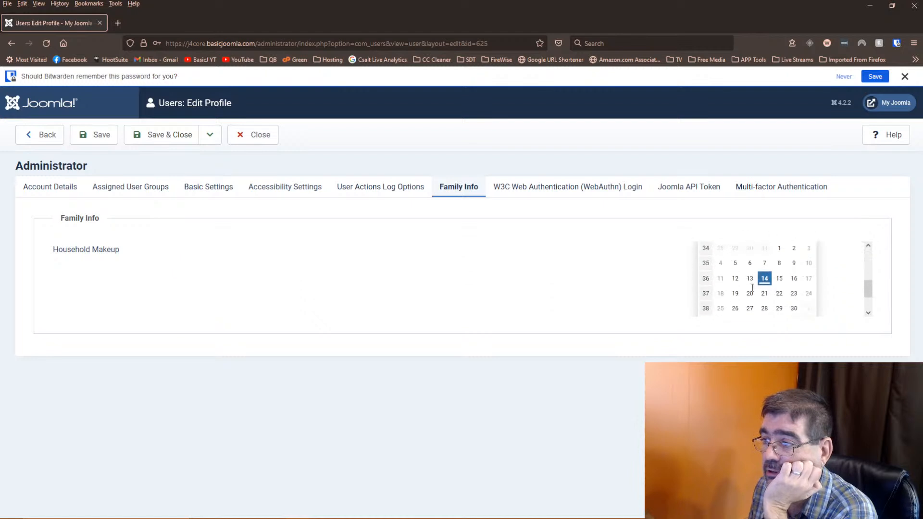
scroll(752, 287, up, 3)
scroll(751, 287, down, 5)
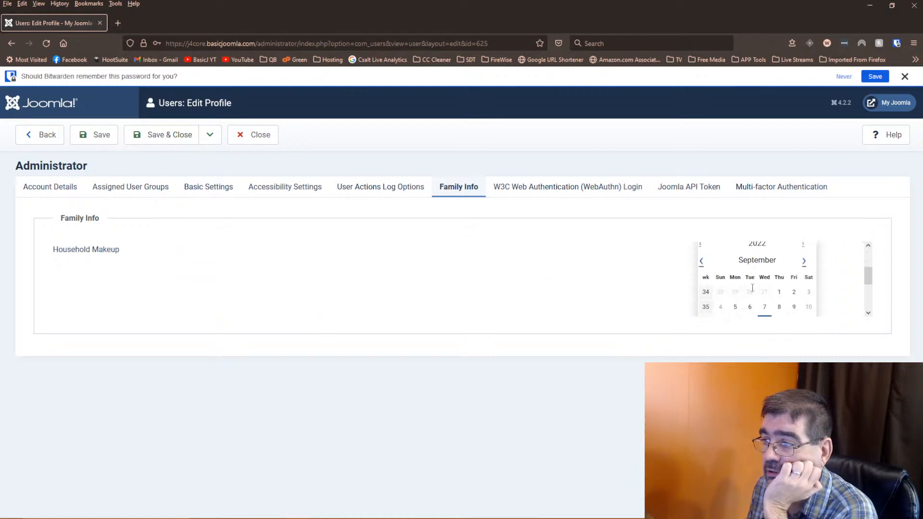
scroll(752, 287, up, 4)
scroll(752, 287, down, 2)
scroll(752, 287, down, 1)
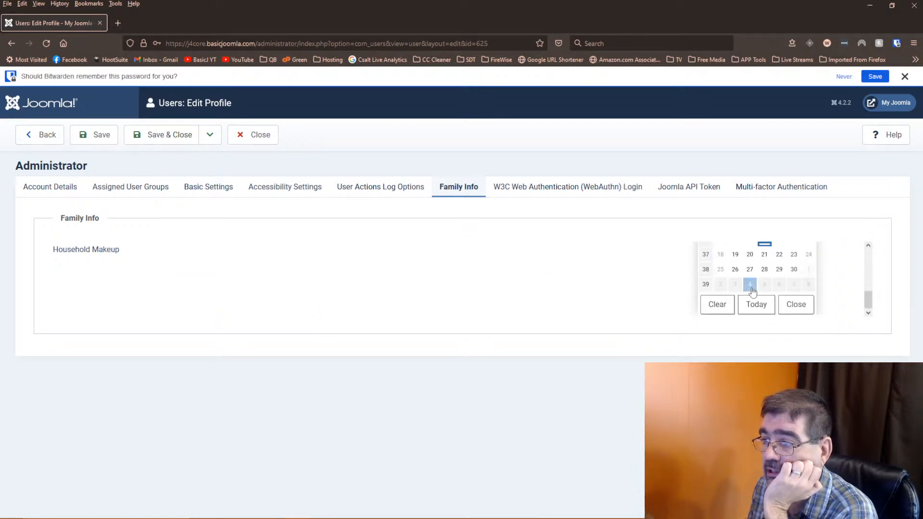
scroll(752, 287, up, 4)
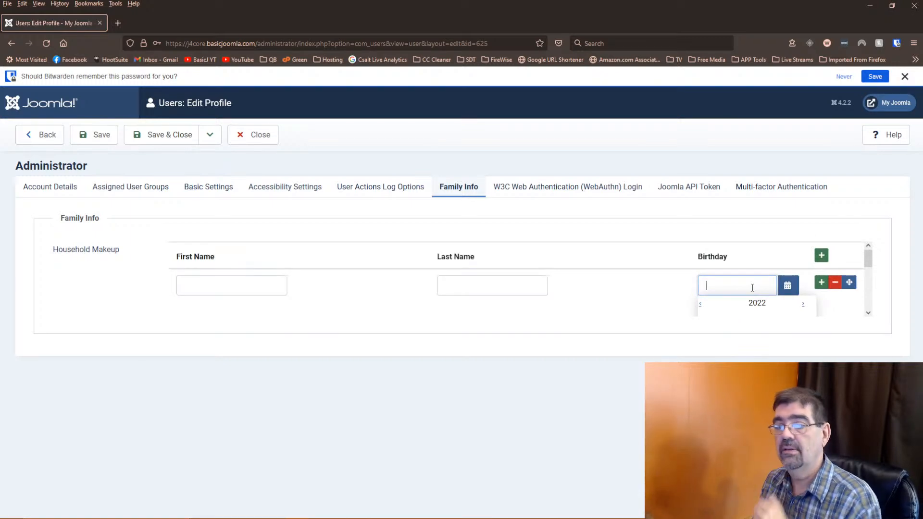
scroll(754, 283, down, 2)
click(752, 283)
- Enter the family member's first and last name in separate fields of the row
click(176, 289)
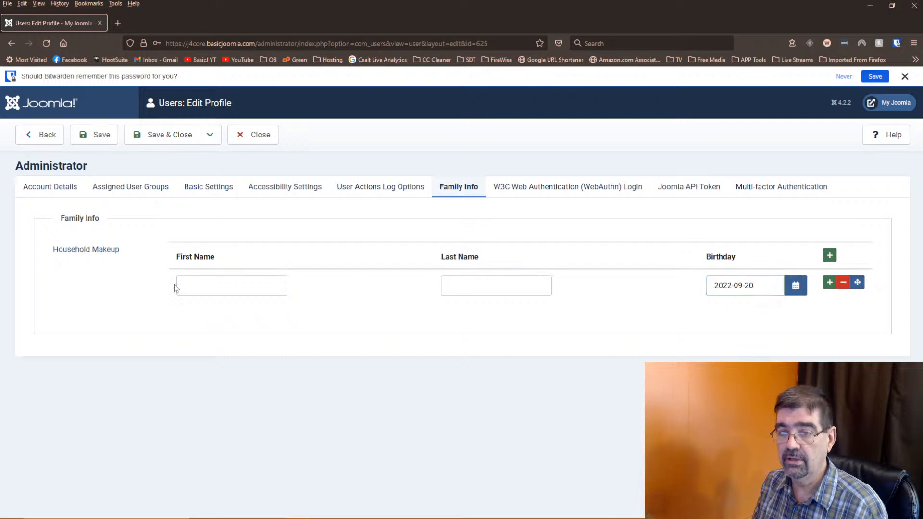
click(192, 283)
text(tim)
key(BackSpace)
key(BackSpace)
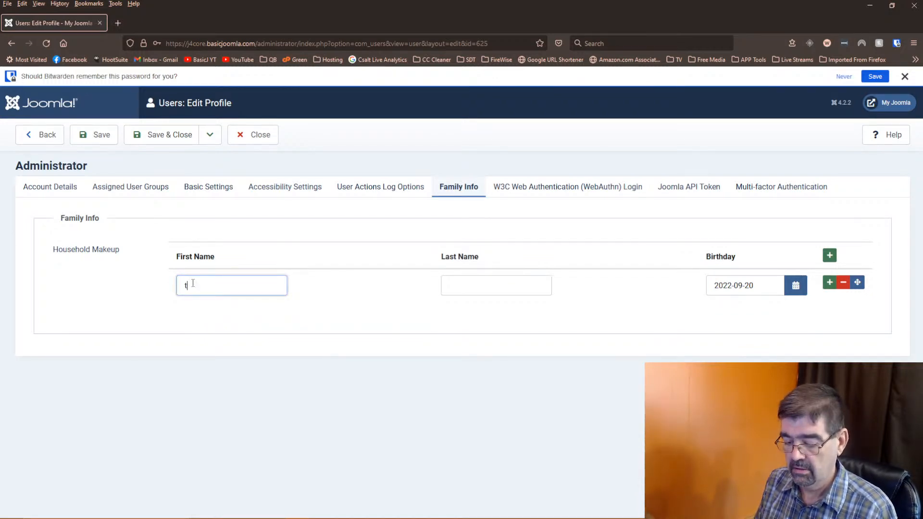
key(Tab)
triple_click(193, 284)
key(Tab)
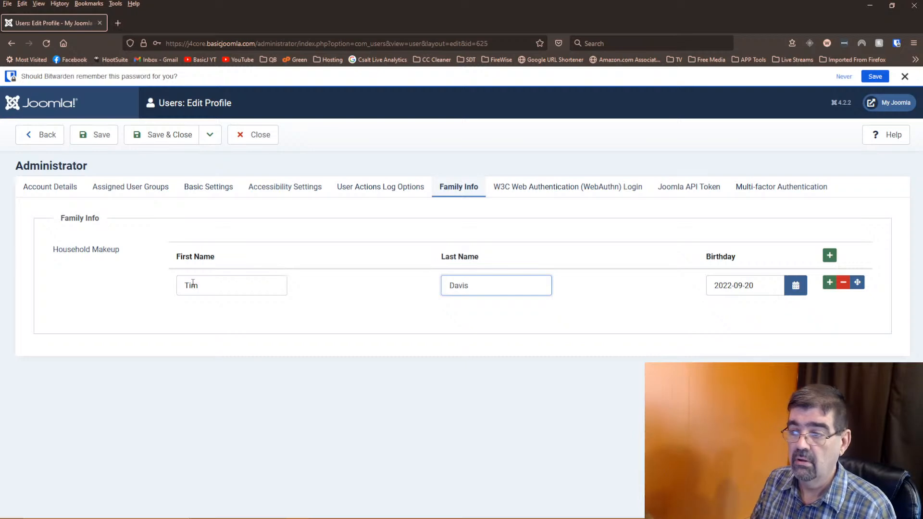
- Add a second blank Household Makeup row, show its birthday picker, and open the developer console
click(829, 283)
click(796, 326)
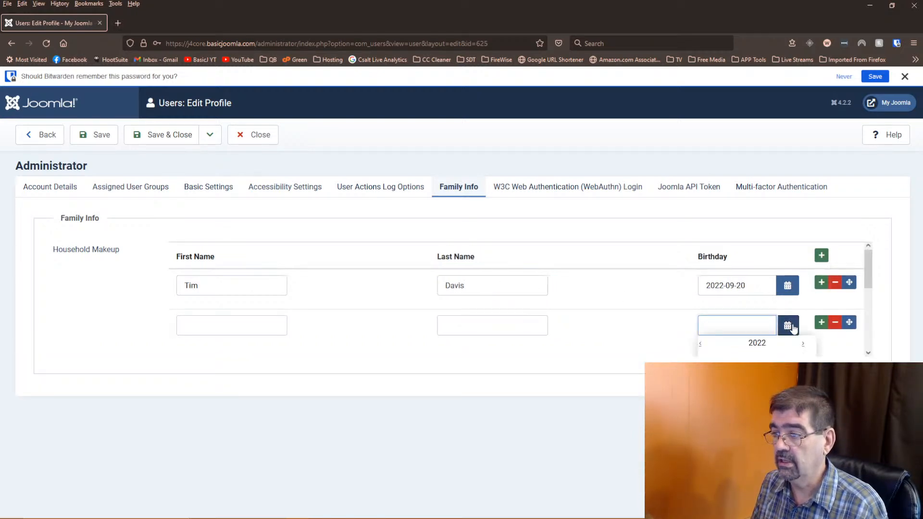
scroll(793, 329, down, 1)
scroll(793, 329, up, 1)
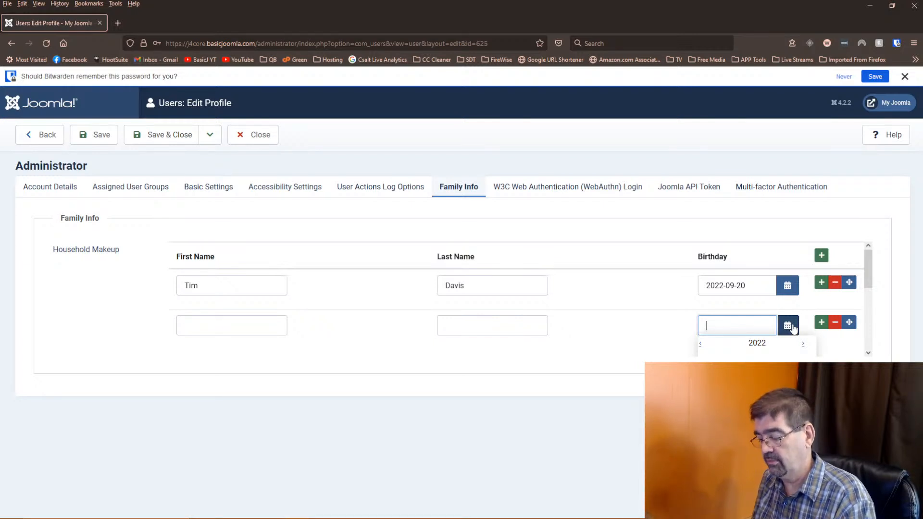
key(ctrl+shift+k)
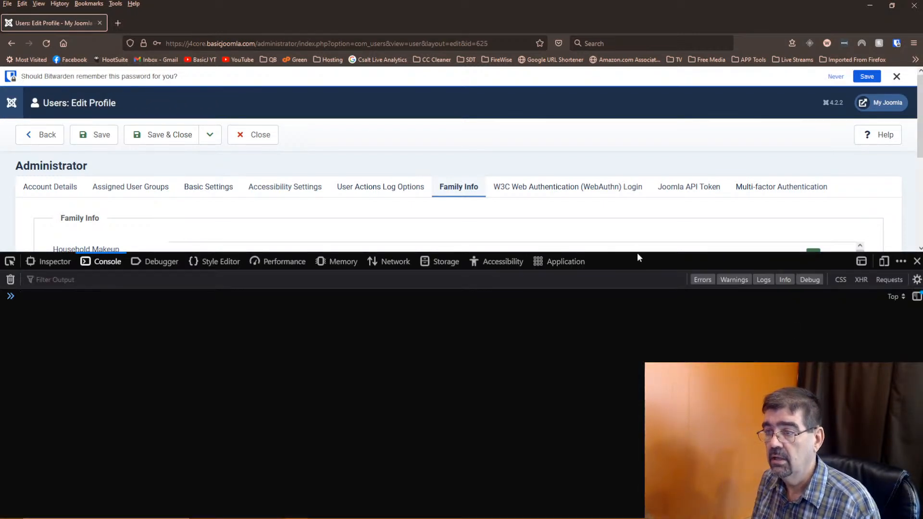
- Inspect the Family Info form-grid markup in the Inspector, then switch to Chrome
drag(637, 254, 642, 434)
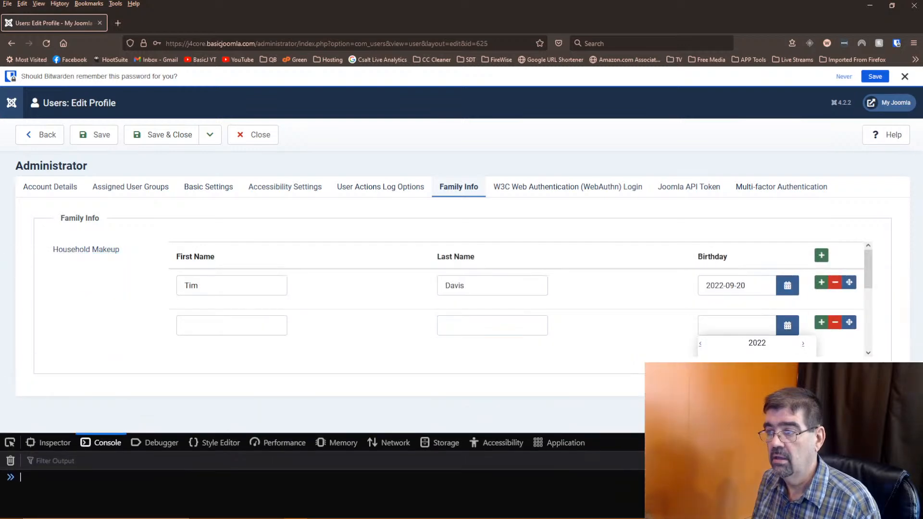
click(9, 441)
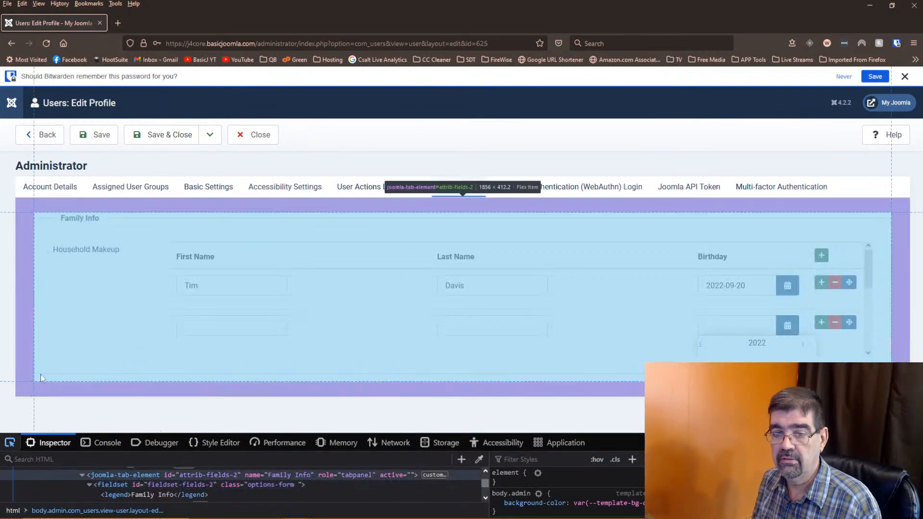
click(66, 363)
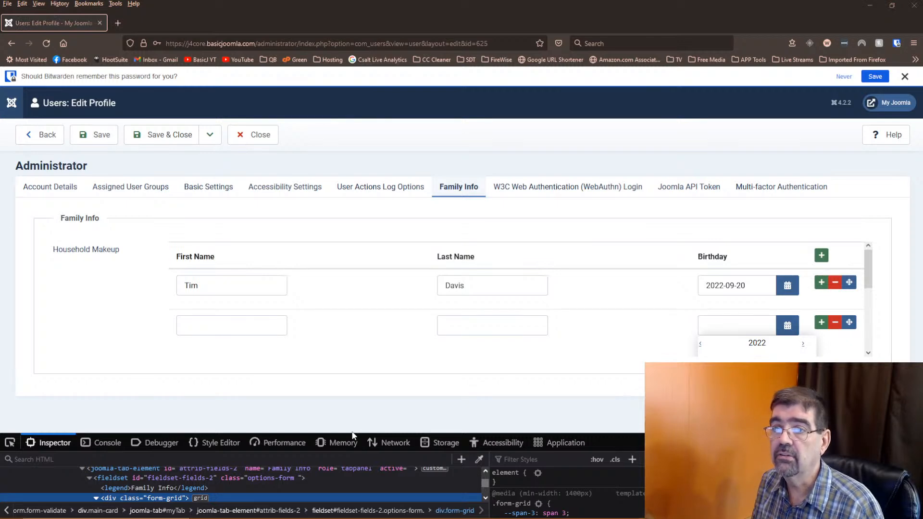
key(alt+Tab)
key(alt+Tab)
key(alt+Tab)
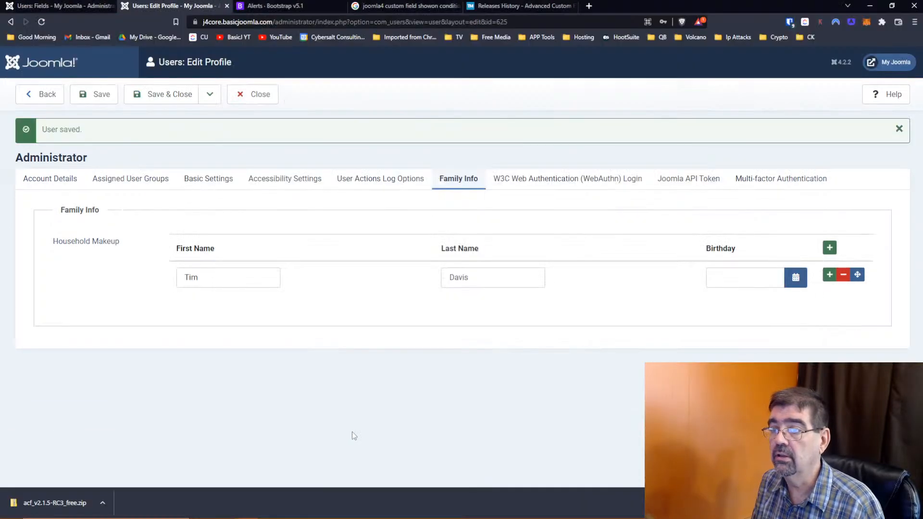
- Inspect the Household Makeup grid and Family Info fieldset, trying a height style in devtools
click(794, 281)
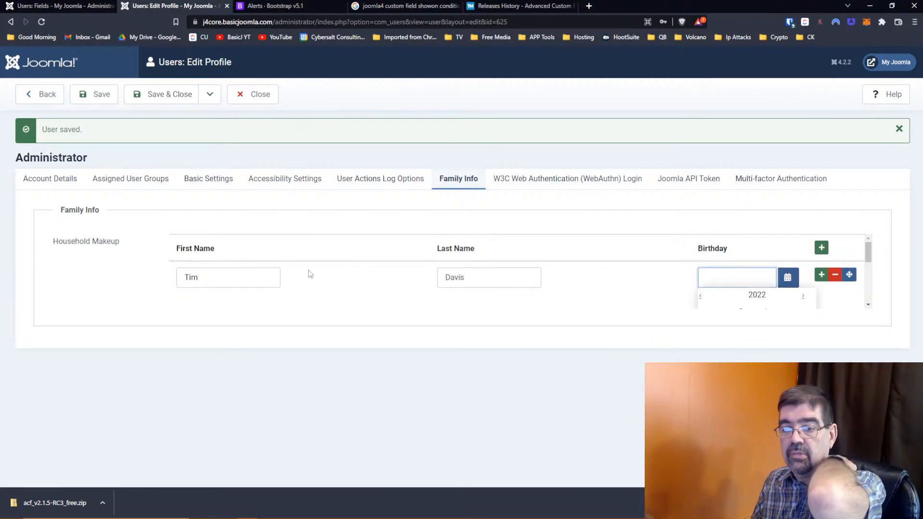
click(91, 382)
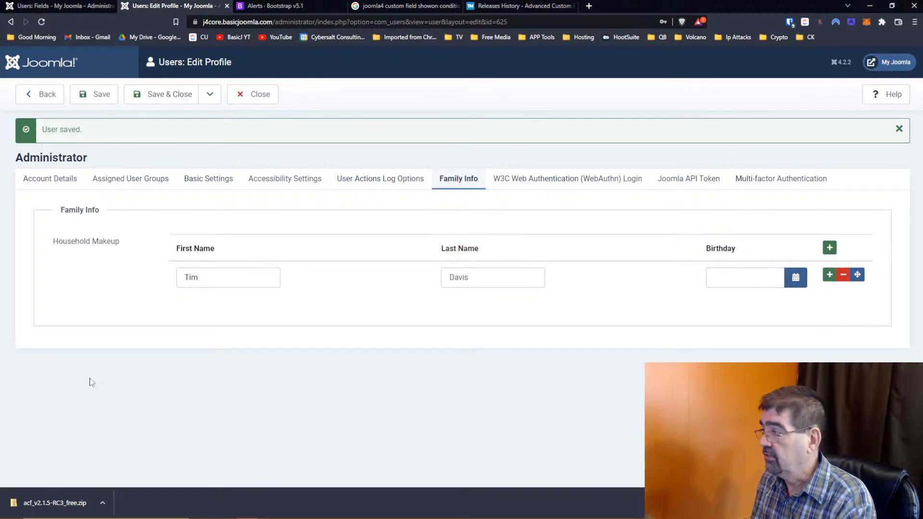
key(F12)
scroll(72, 233, down, 2)
scroll(72, 233, down, 1)
click(7, 296)
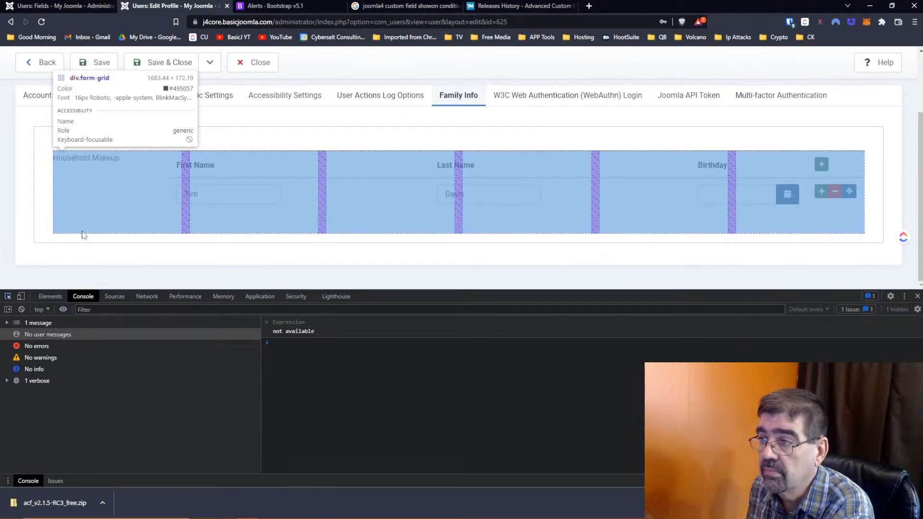
click(82, 235)
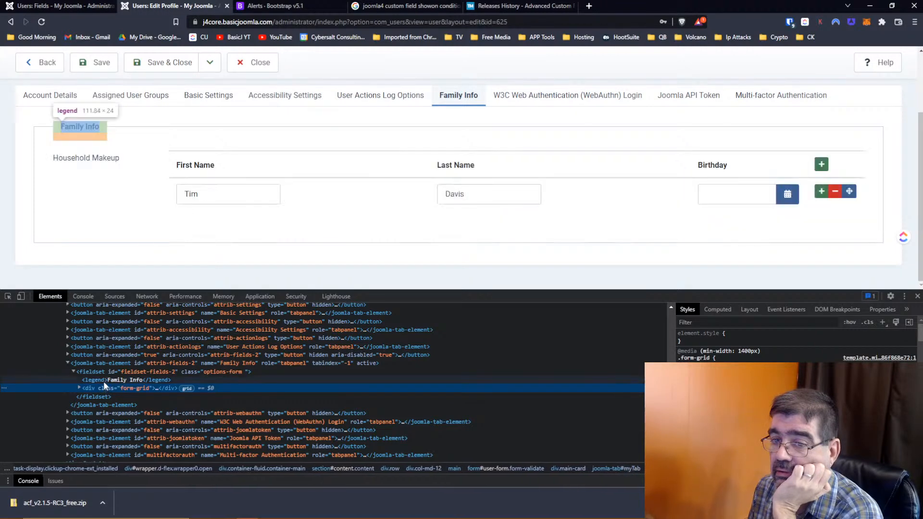
click(103, 370)
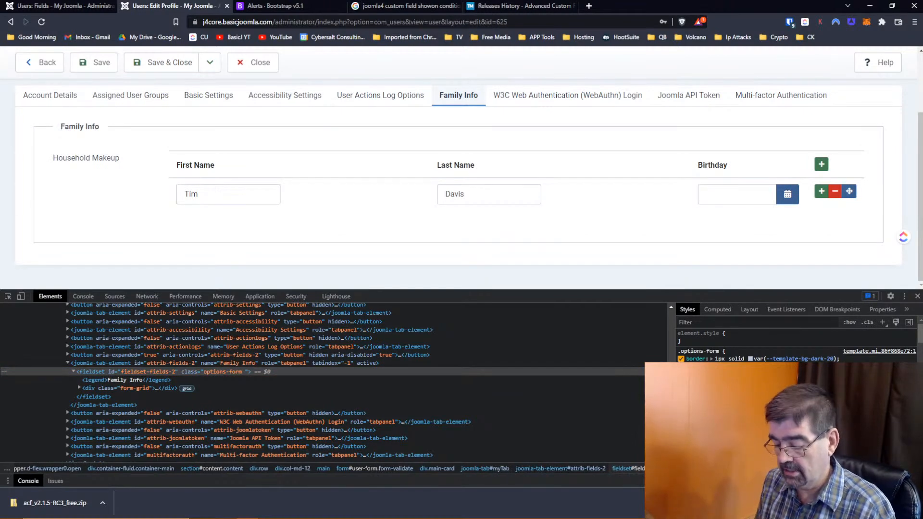
text(height:)
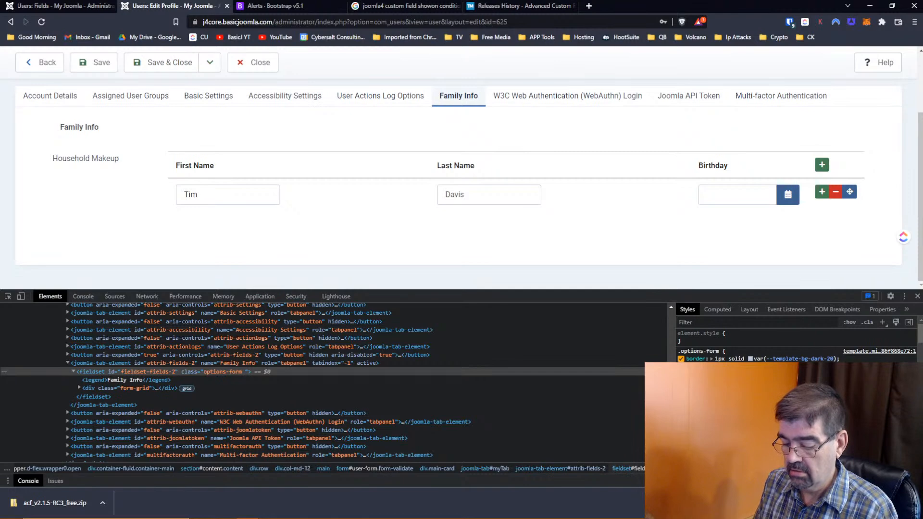
text(px)
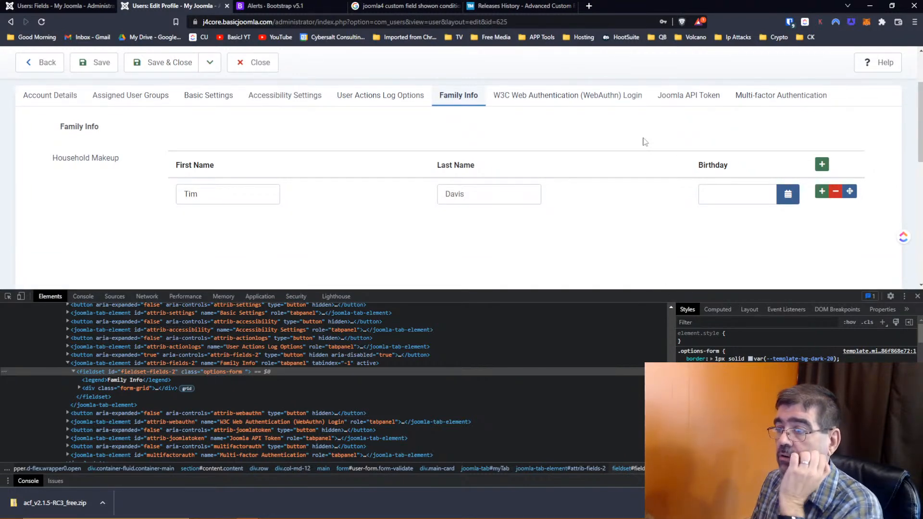
- Recheck the birthday calendar layout, then close the developer tools and reopen the calendar
scroll(643, 140, down, 1)
click(787, 146)
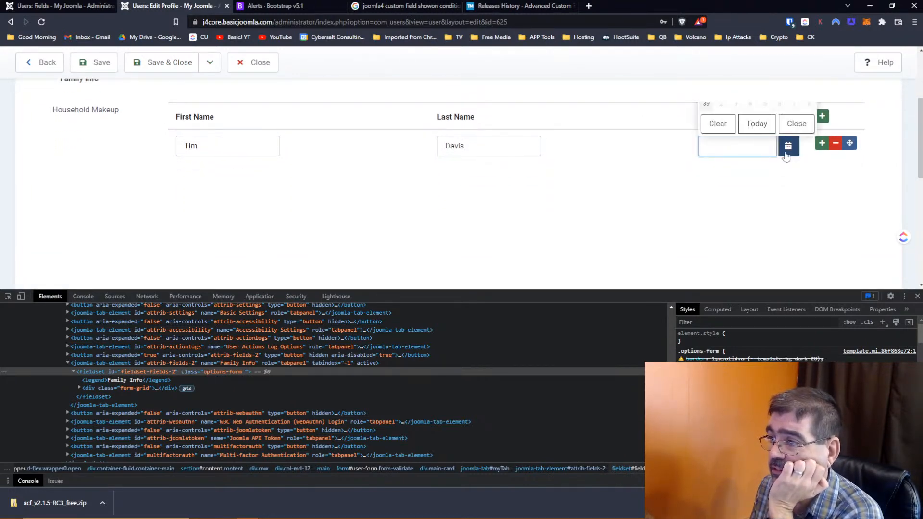
scroll(840, 206, up, 2)
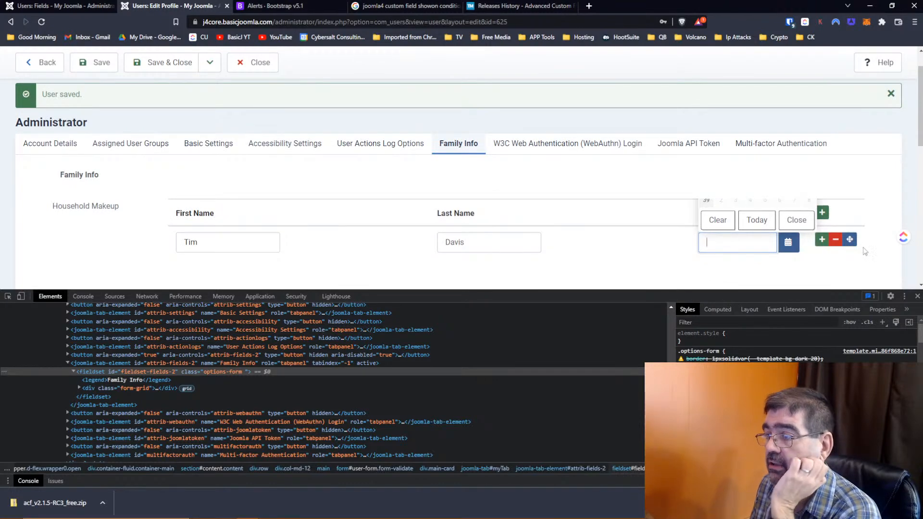
drag(790, 289, 790, 452)
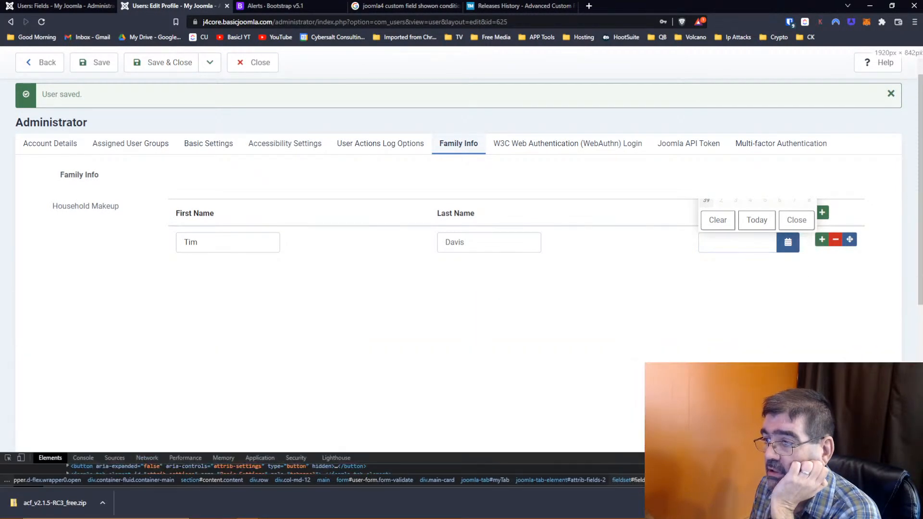
click(788, 242)
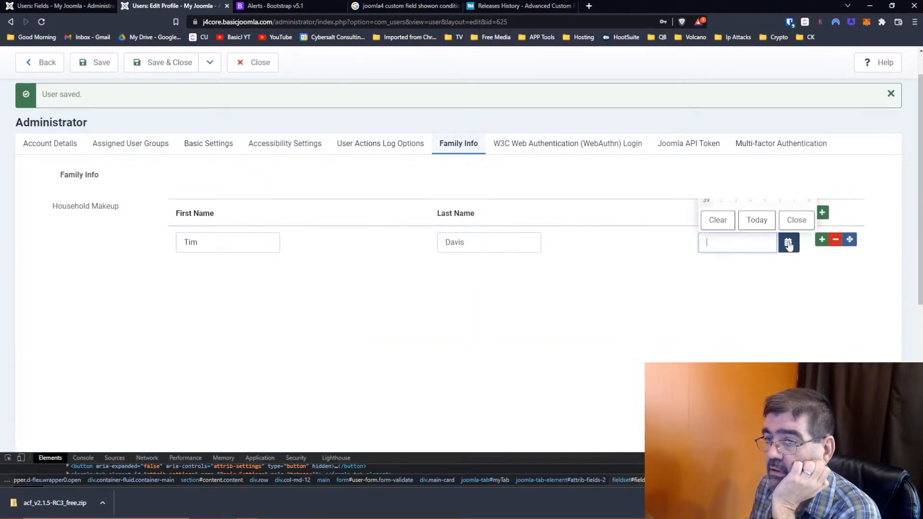
scroll(628, 293, down, 5)
scroll(628, 292, up, 10)
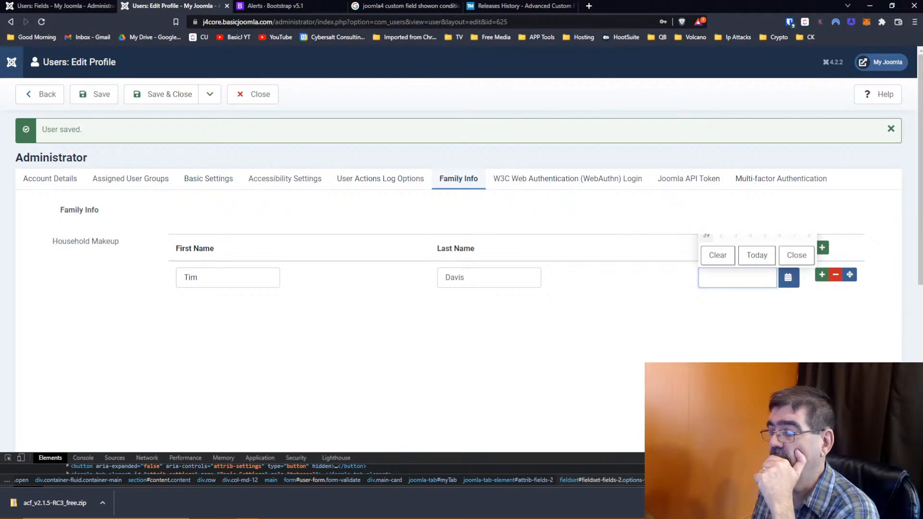
click(914, 458)
click(676, 332)
click(787, 282)
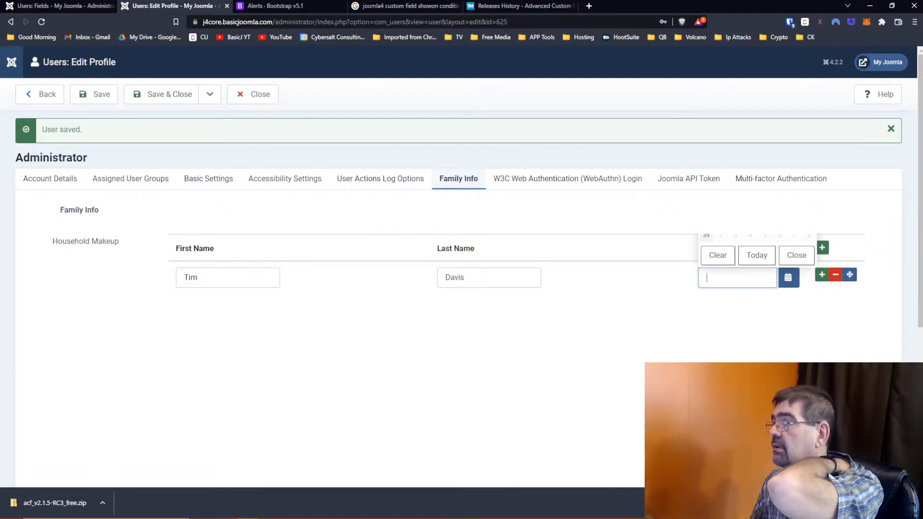
- Start Brave's update from About Brave, then bring Chrome to the front maximised
click(914, 22)
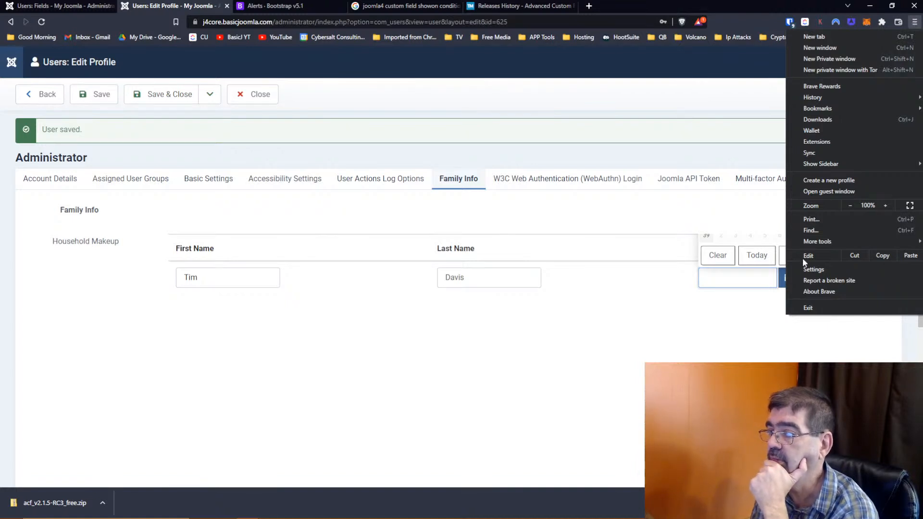
click(817, 291)
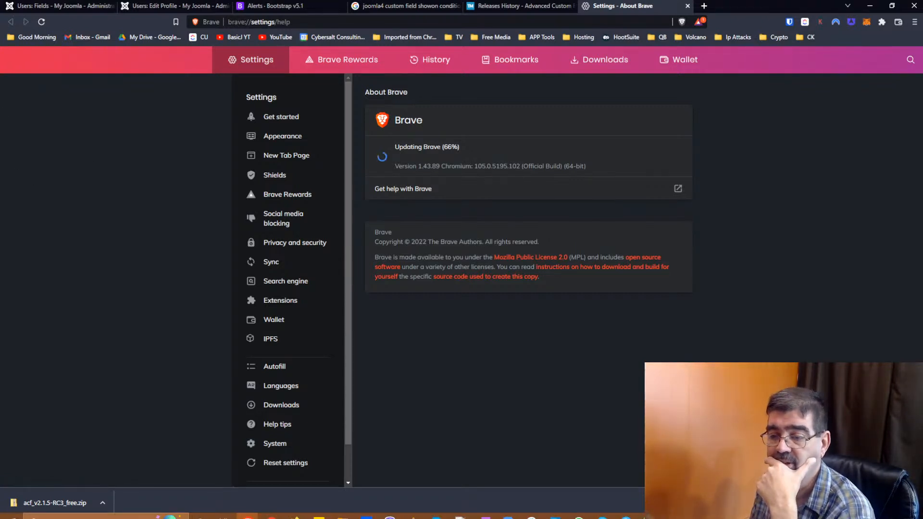
mouse_move(273, 511)
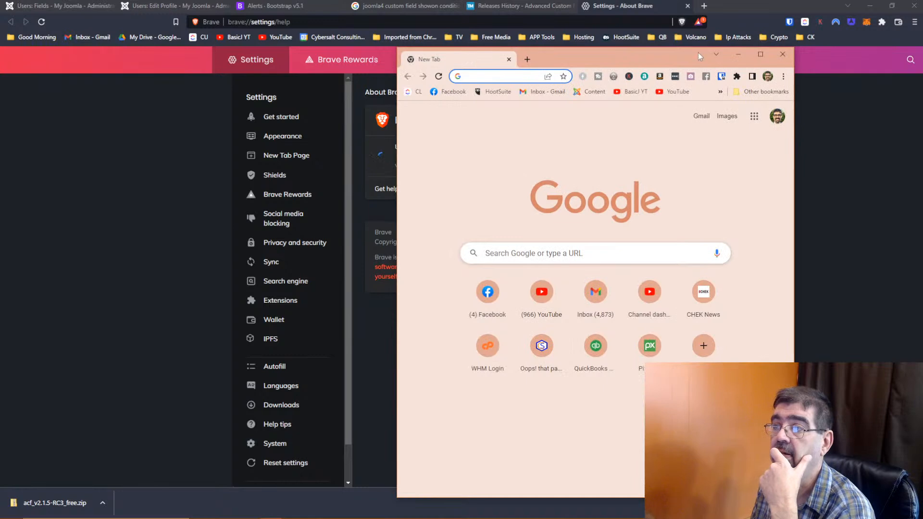
click(768, 57)
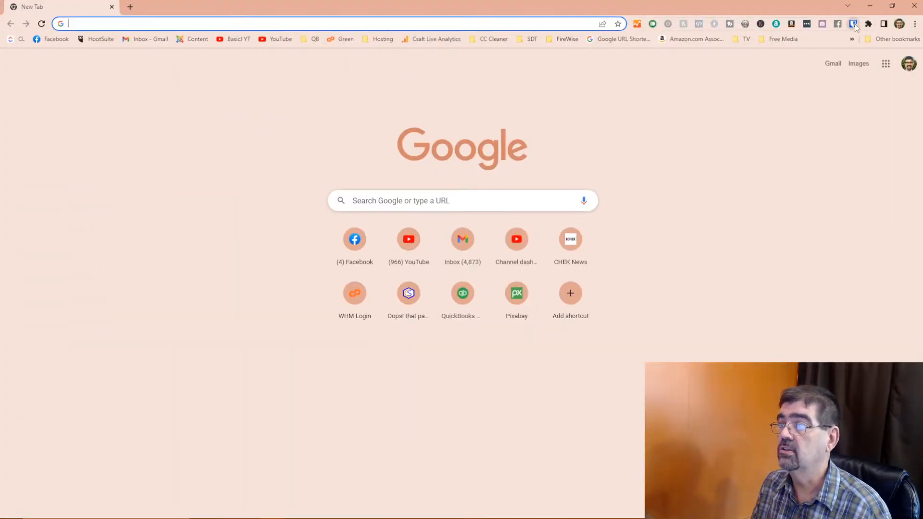
- Unlock the Bitwarden vault with the master password
click(853, 26)
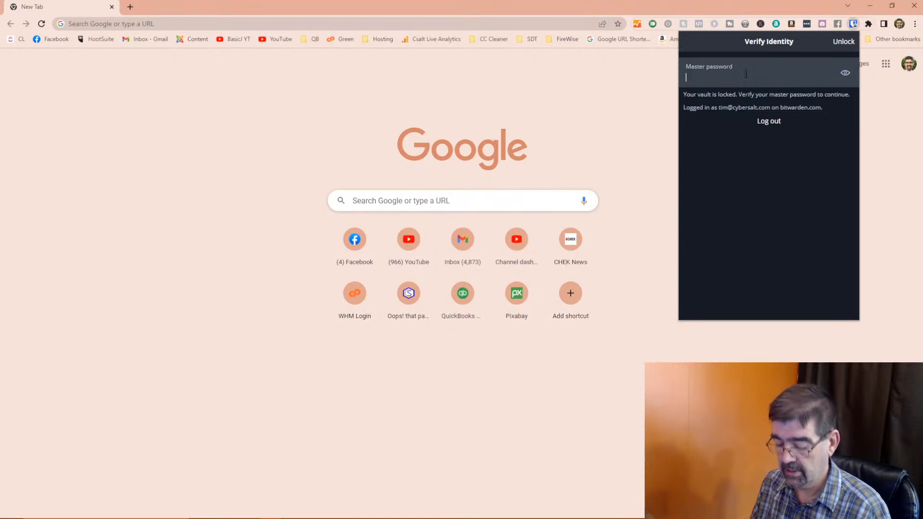
text(•••••••)
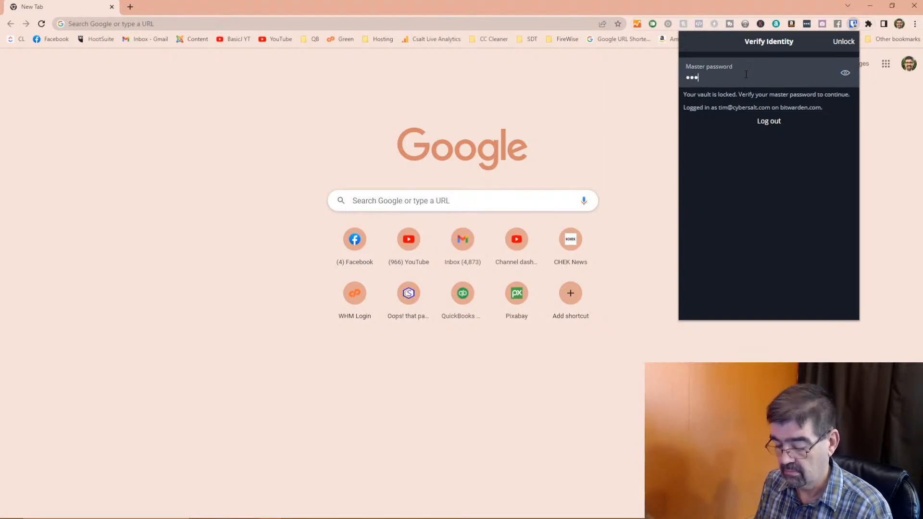
text(•••••)
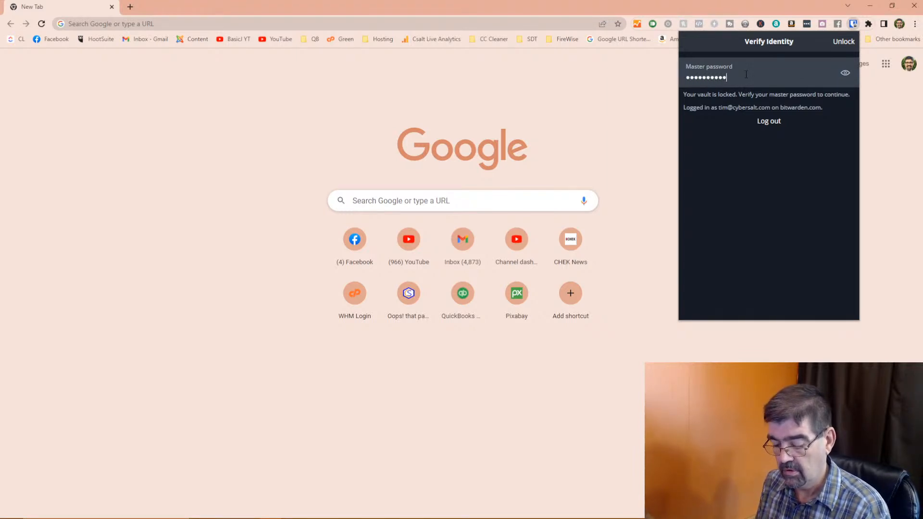
text(••••••••)
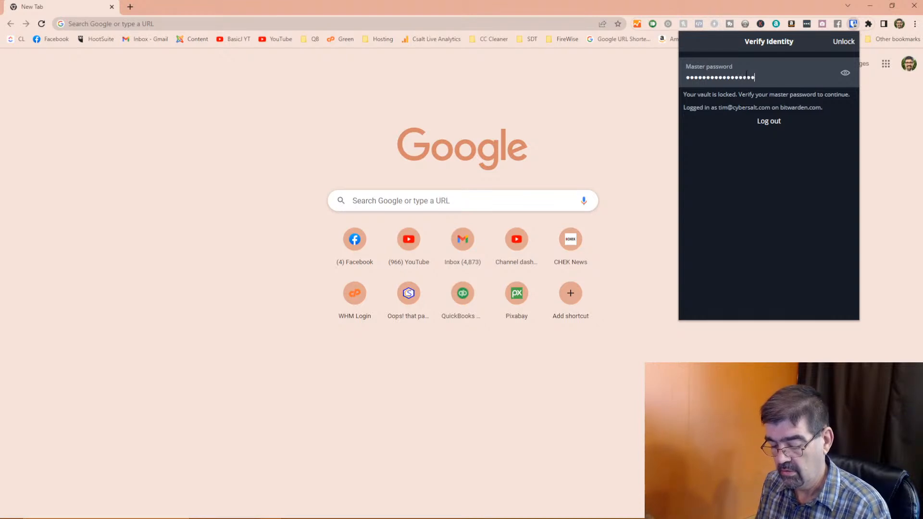
text(••)
key(Return)
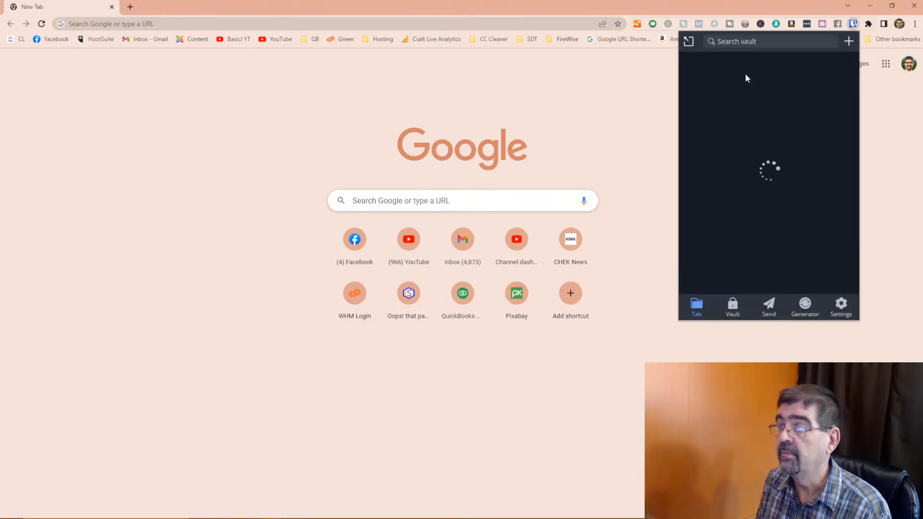
click(255, 23)
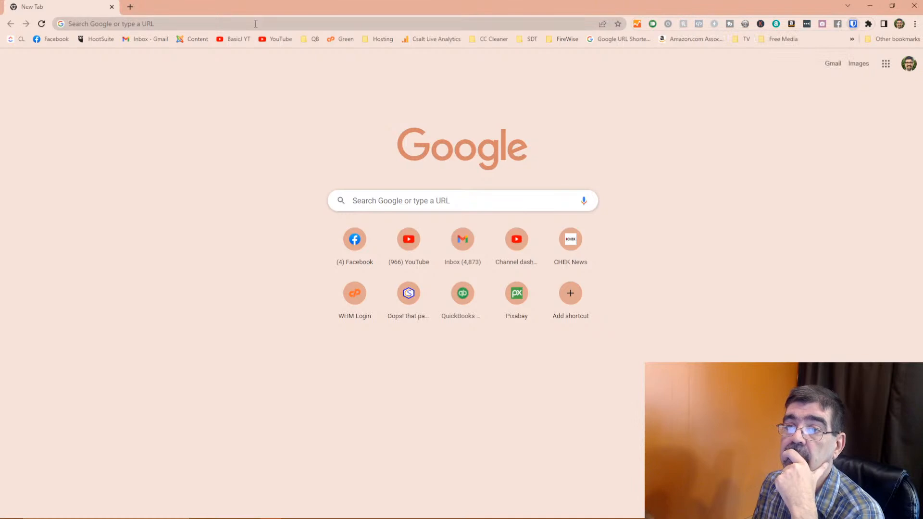
text(j4)
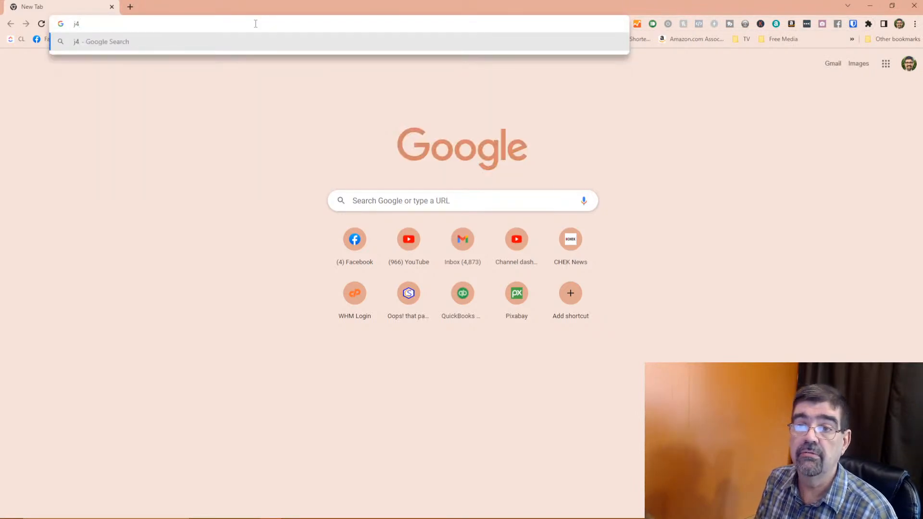
key(BackSpace)
key(BackSpace)
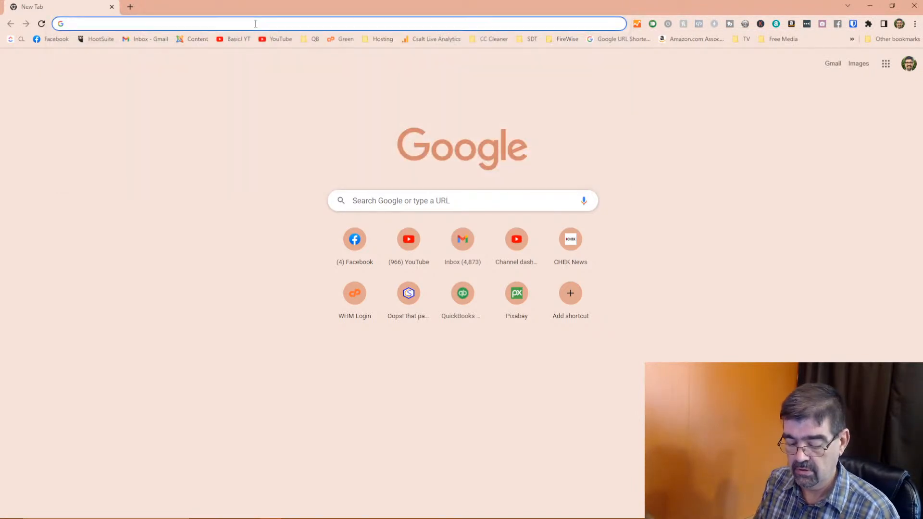
- Copy the Joomla edit-profile address from Brave and load it in Chrome
key(alt+Tab)
key(alt+Tab)
key(alt+Tab)
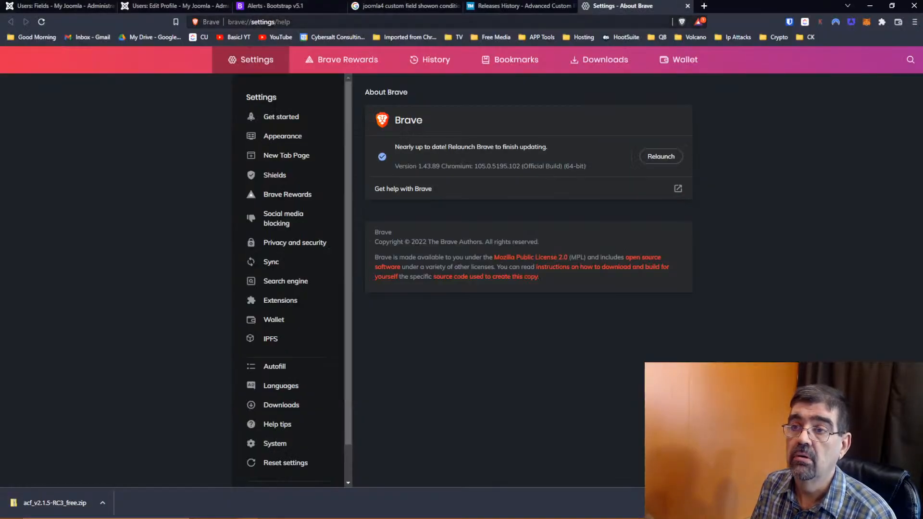
click(173, 6)
click(244, 21)
key(ctrl+c)
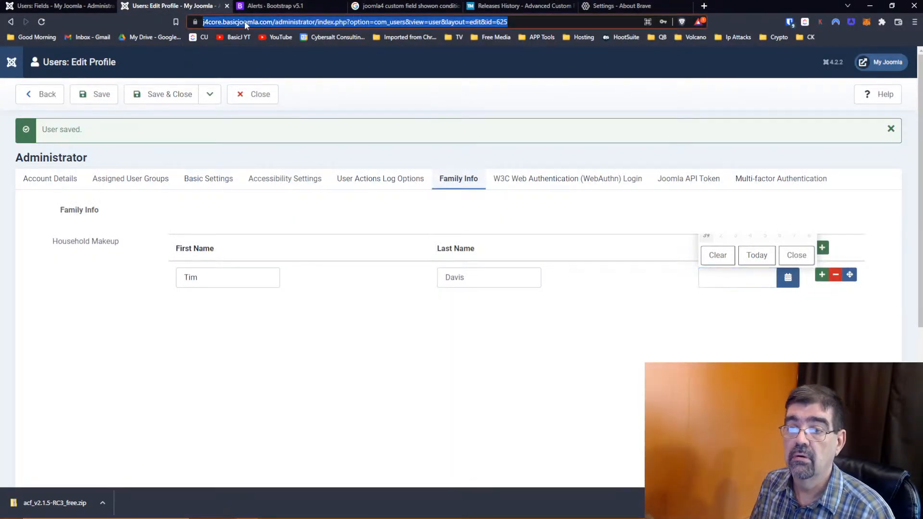
key(alt+Tab)
key(alt+Tab)
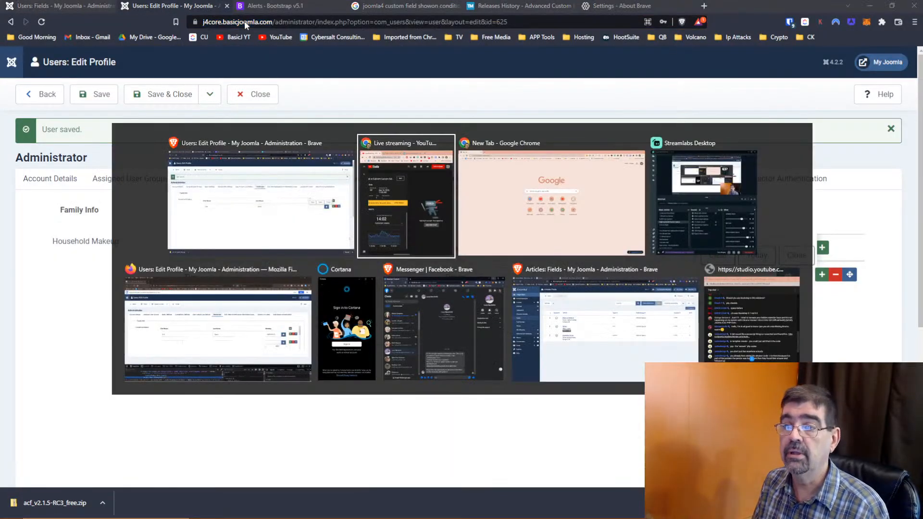
key(ctrl+v)
key(Return)
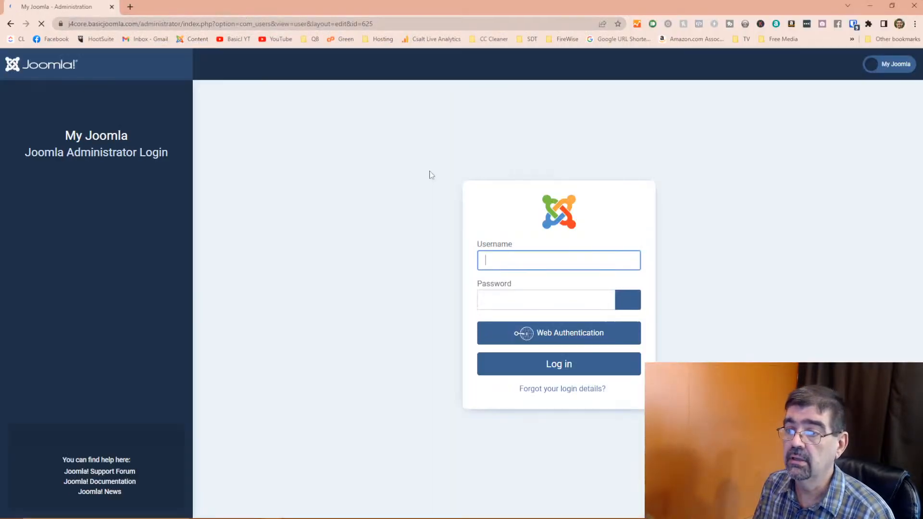
- Log in to the Joomla administrator by autofilling the saved j4core login from Bitwarden
click(549, 264)
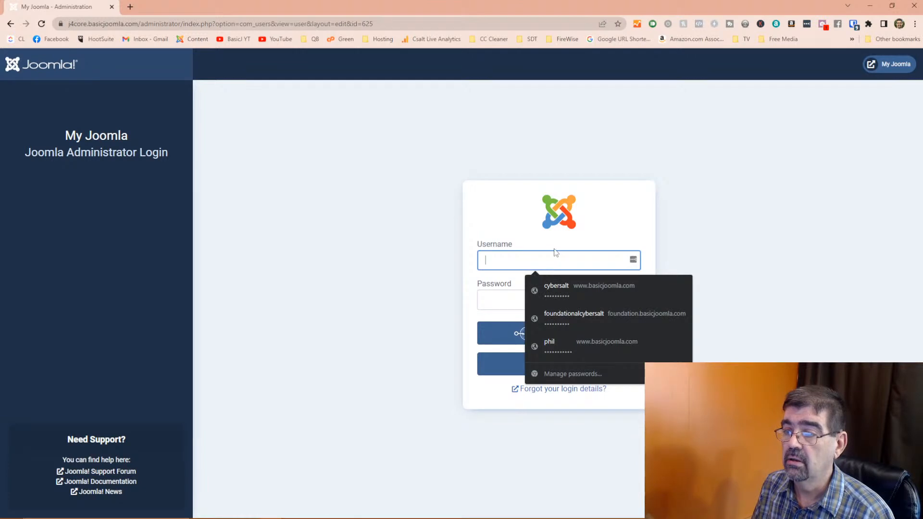
text(j4)
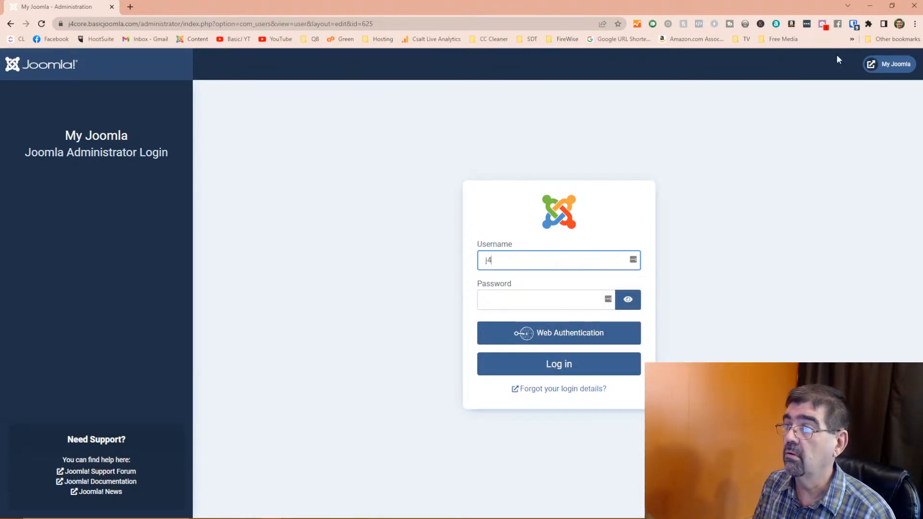
click(854, 23)
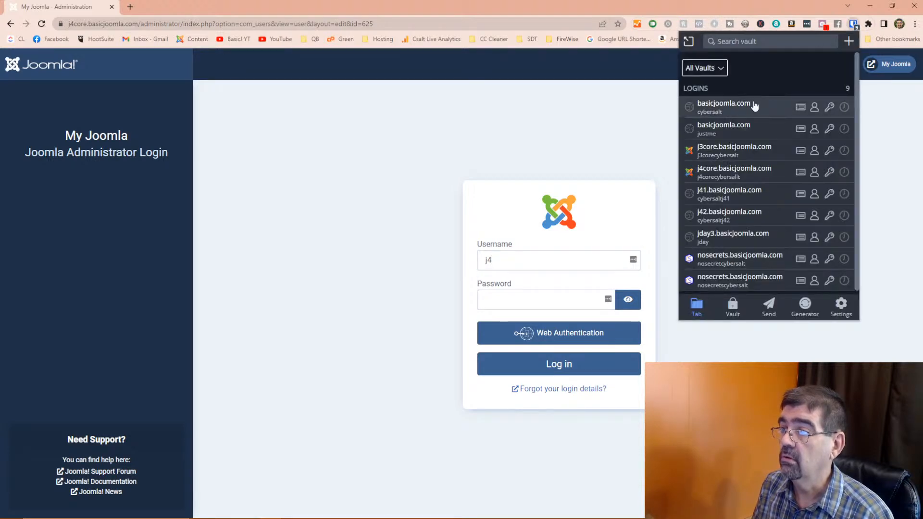
click(752, 172)
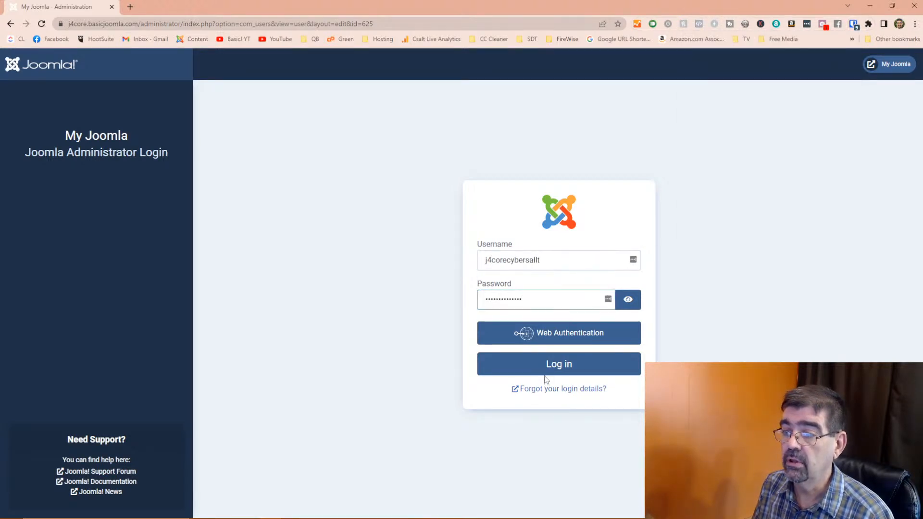
click(548, 366)
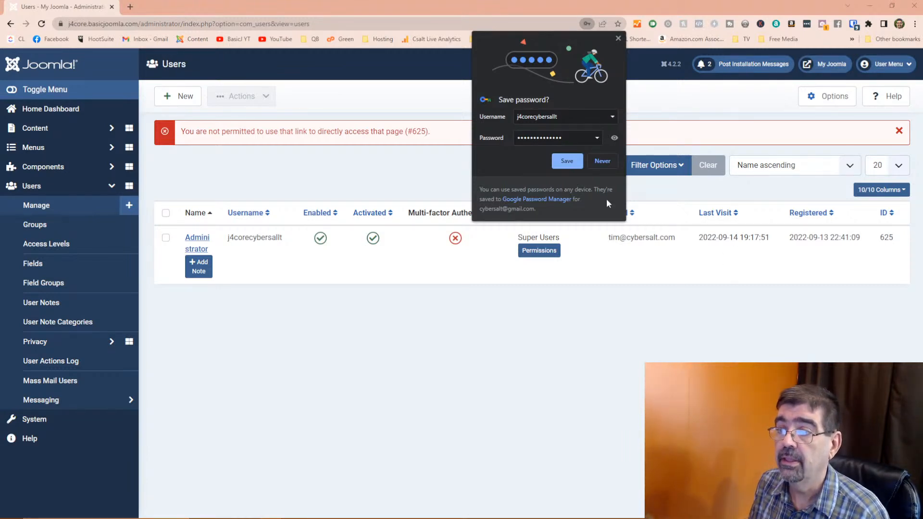
- Add a blank Household Makeup row on the Administrator's Family Info and open its birthday calendar
click(202, 240)
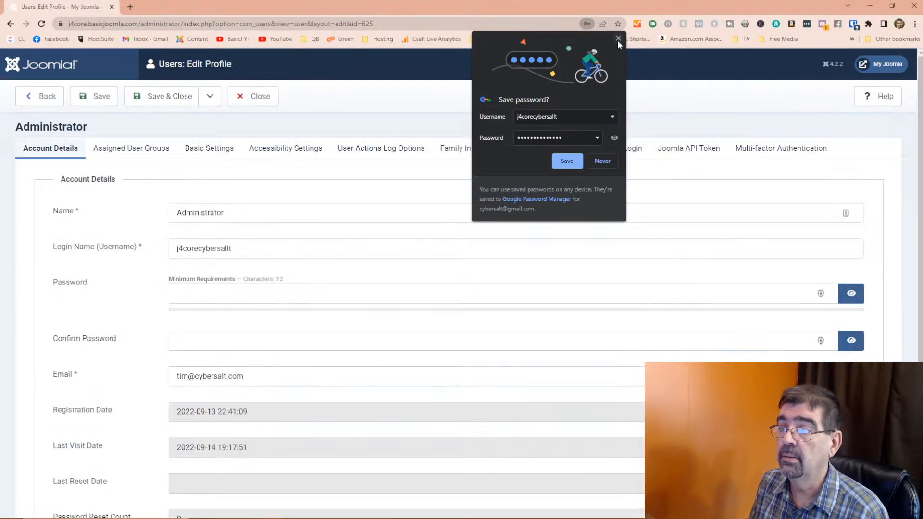
click(562, 162)
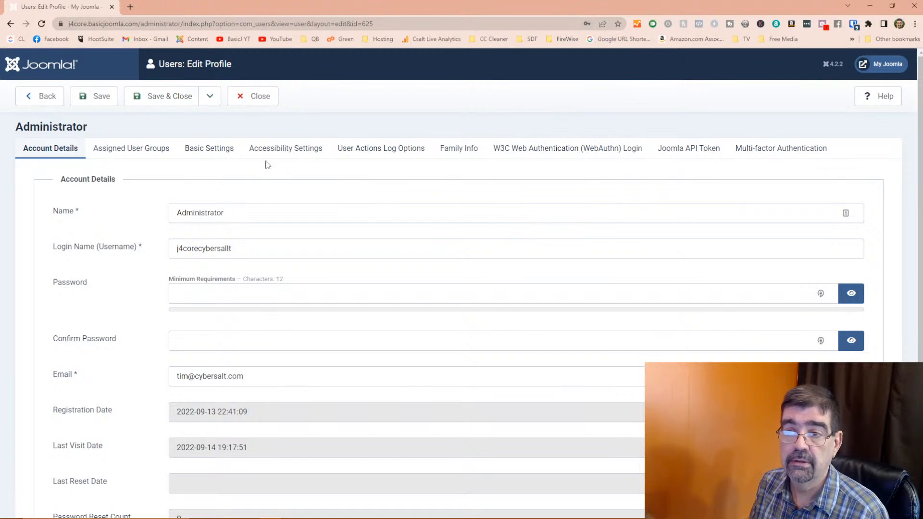
click(454, 153)
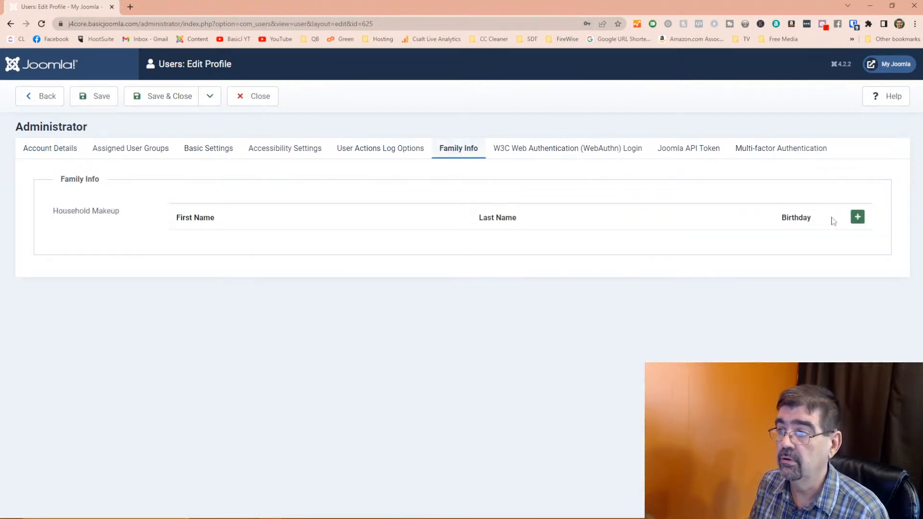
click(857, 216)
click(790, 248)
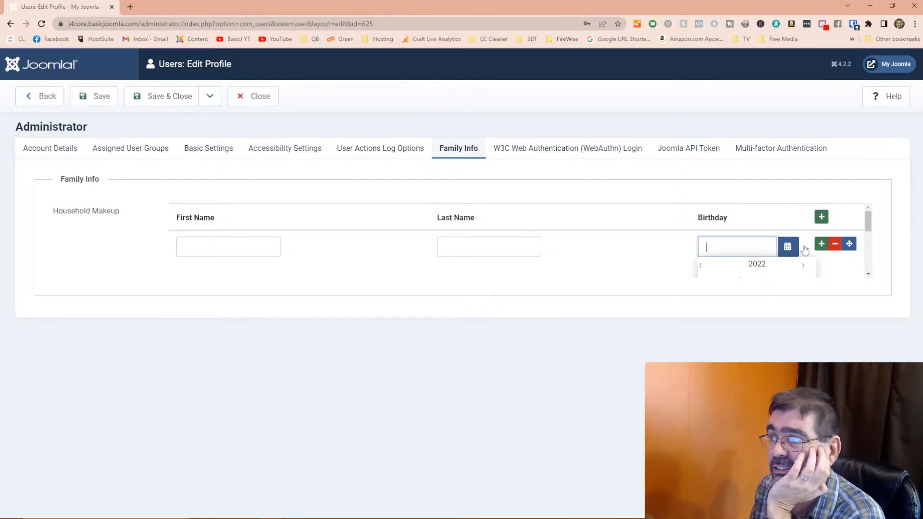
click(914, 24)
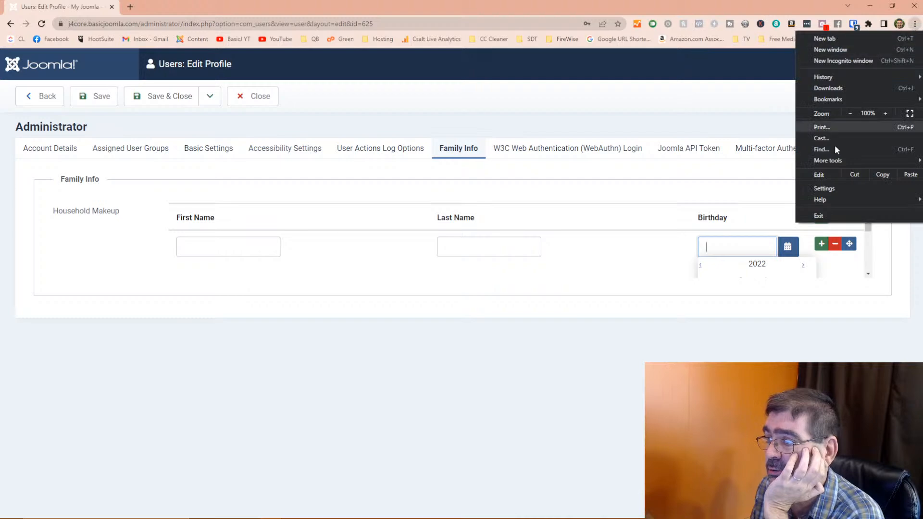
- Update Chrome to version 105.0.5195.125, then return to the Users: Edit Profile tab
mouse_move(836, 197)
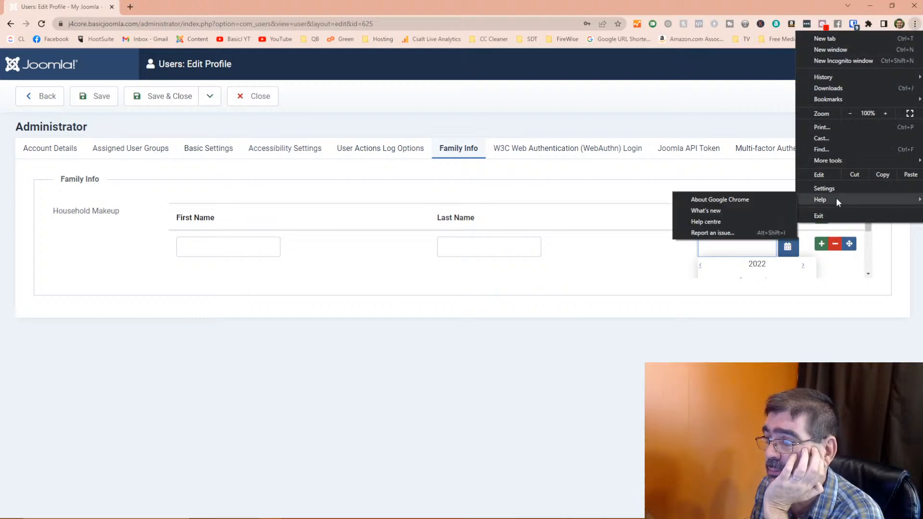
click(745, 197)
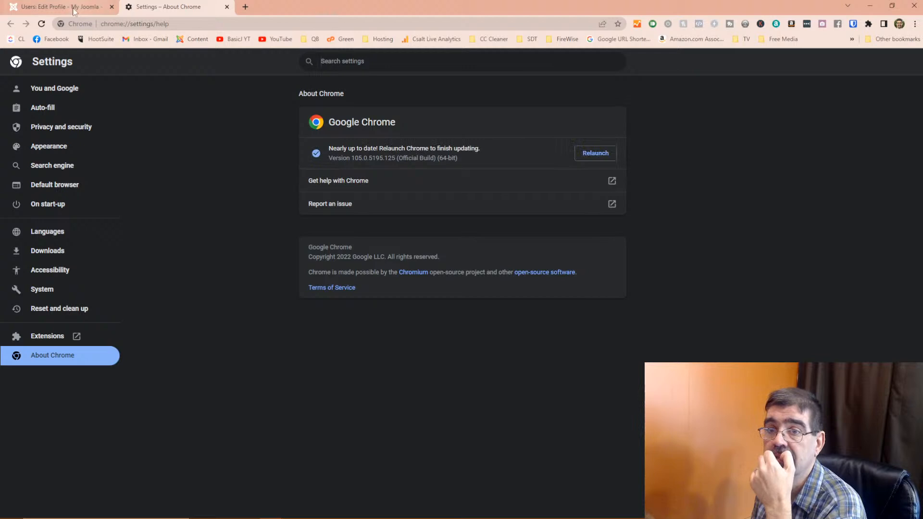
click(87, 7)
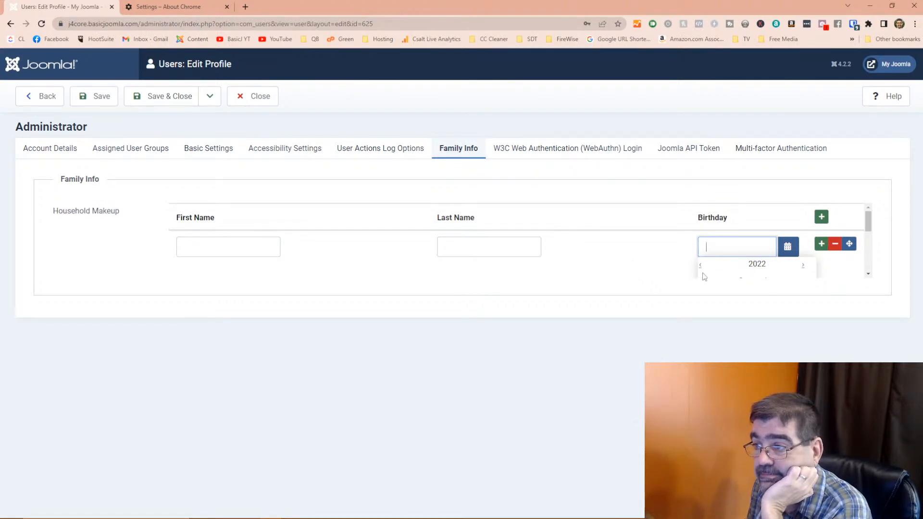
- Give the Family Info tab panel (joomla-tab-element#attrib-fields-2) a height of 1000px in Styles
scroll(735, 266, down, 1)
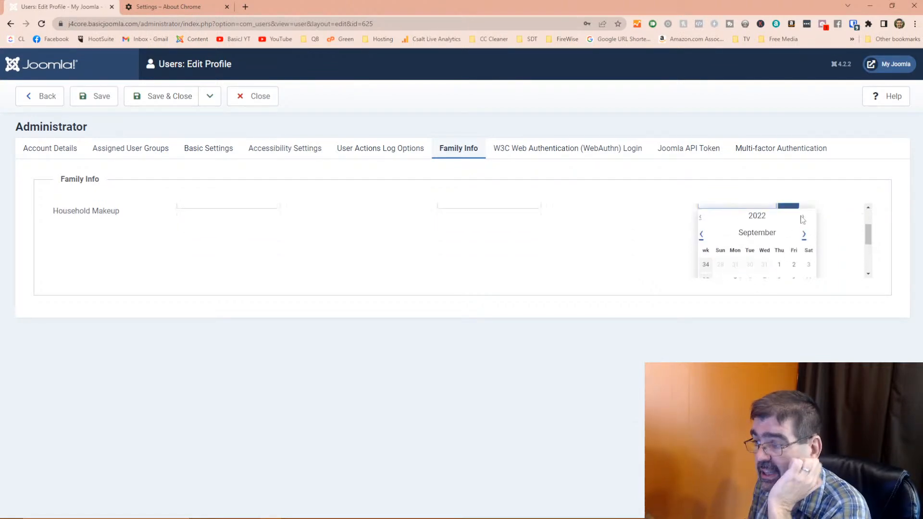
scroll(811, 244, up, 2)
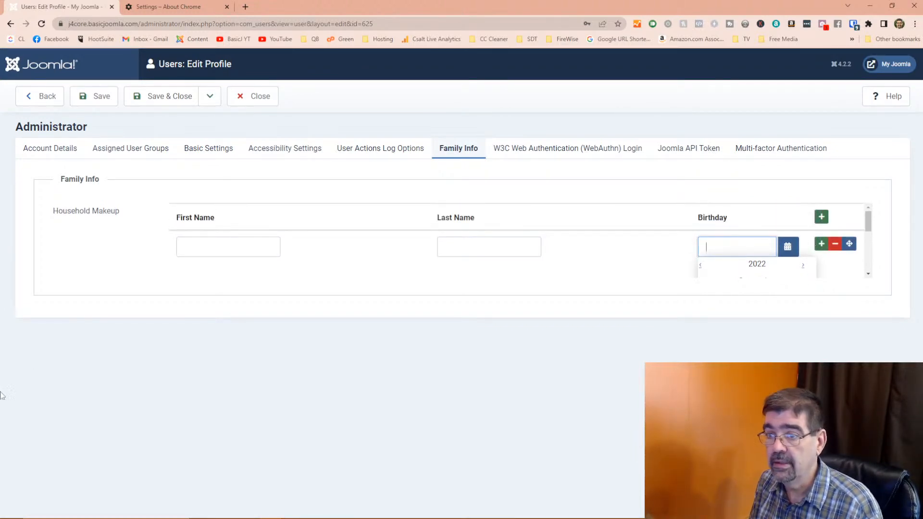
key(ctrl+shift+c)
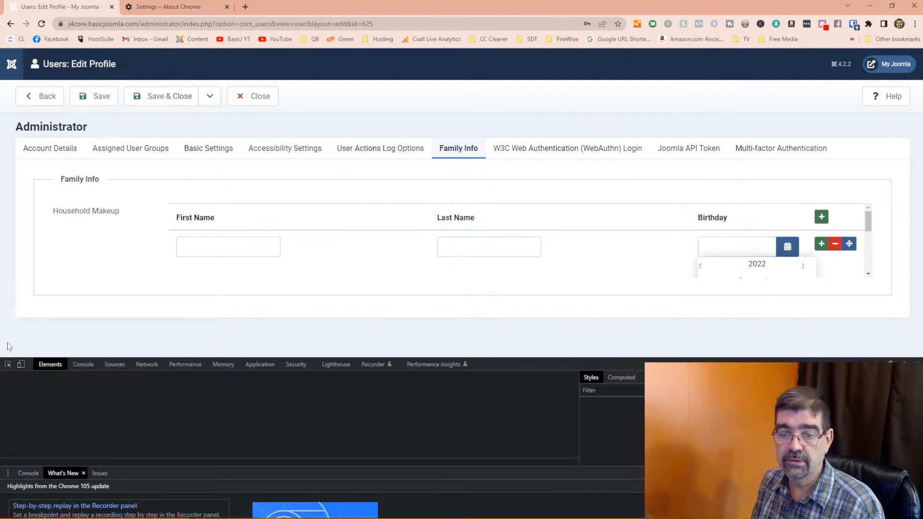
click(50, 219)
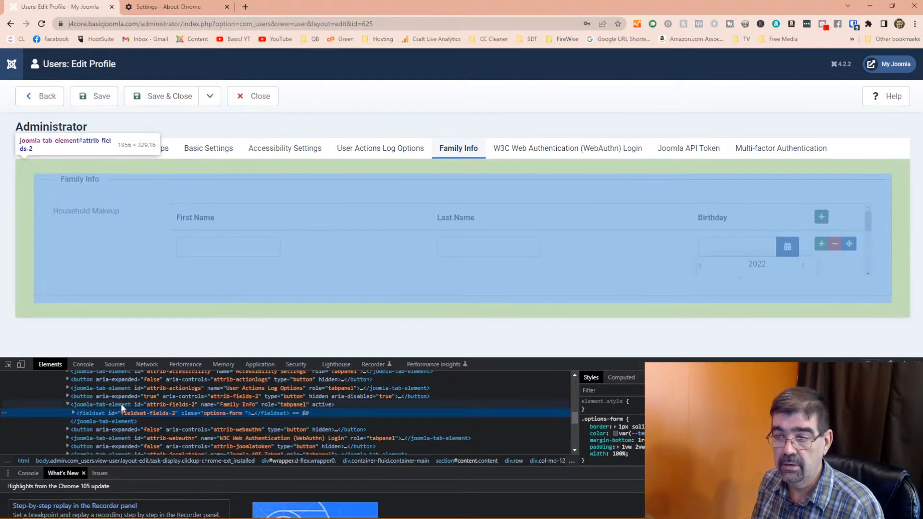
click(120, 405)
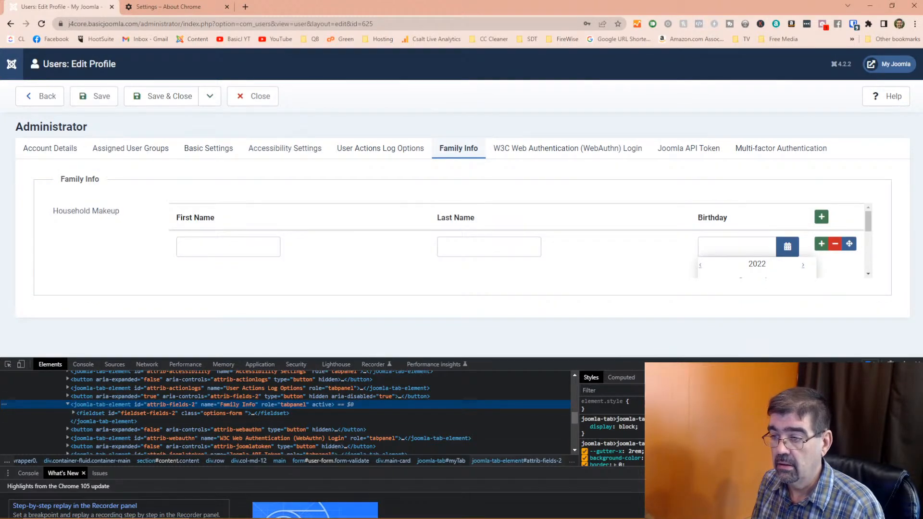
click(595, 434)
text(height)
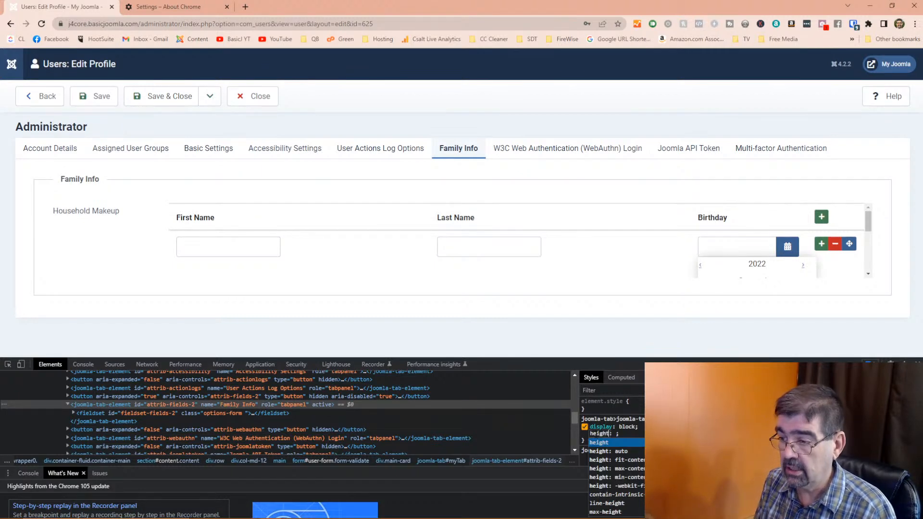
key(Tab)
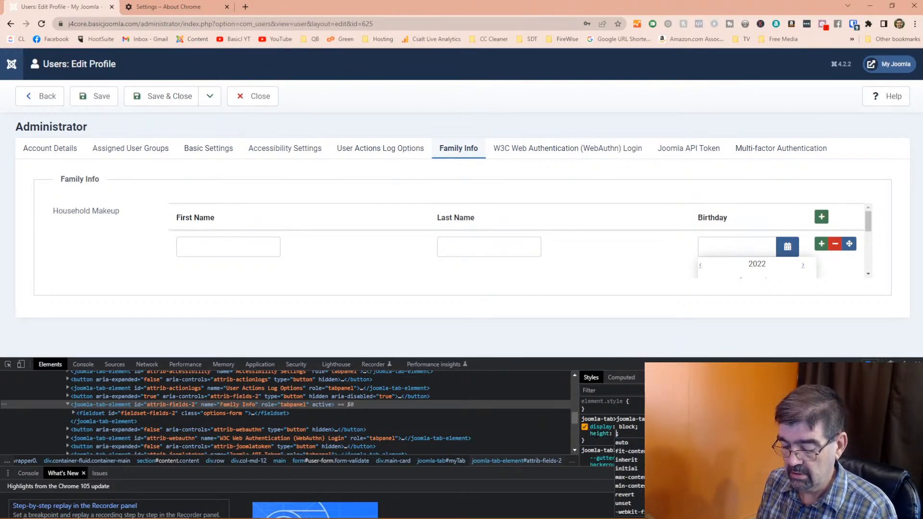
text(1000px)
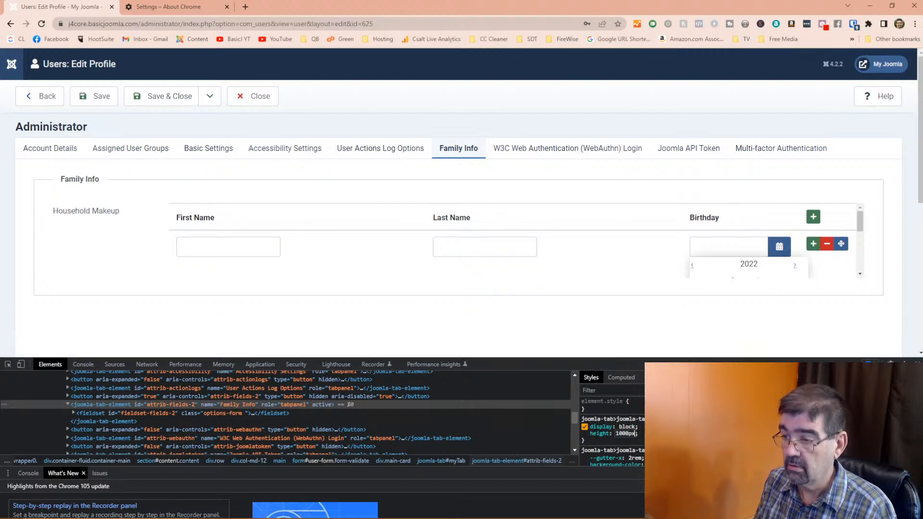
key(Return)
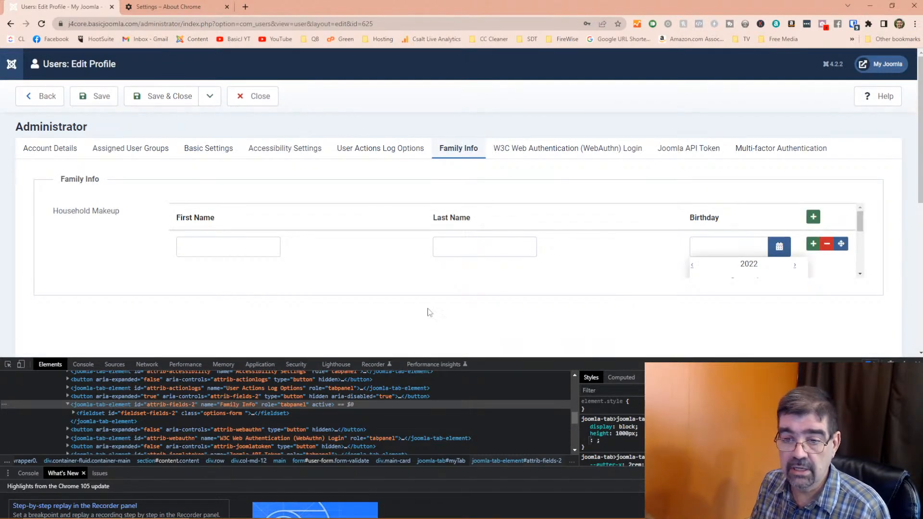
- Give the .options-form fieldset height 1000px, then check the Birthday calendar
click(93, 413)
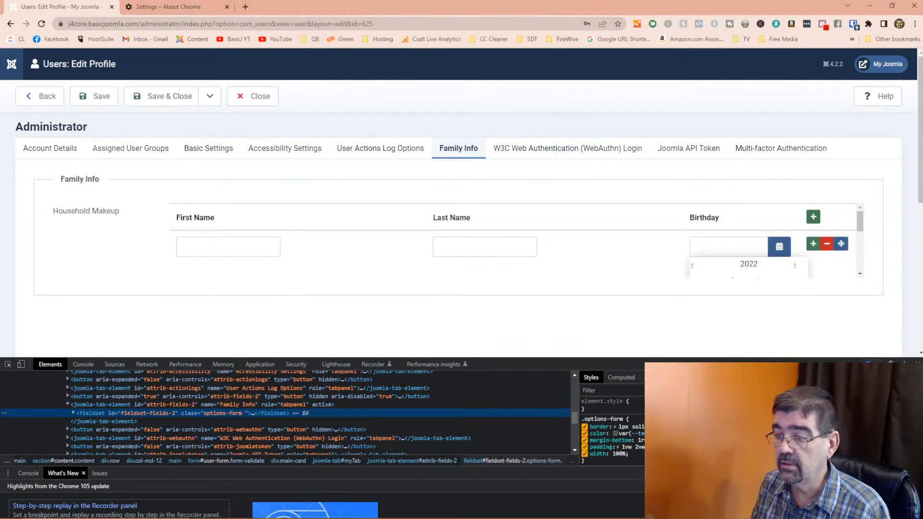
click(596, 461)
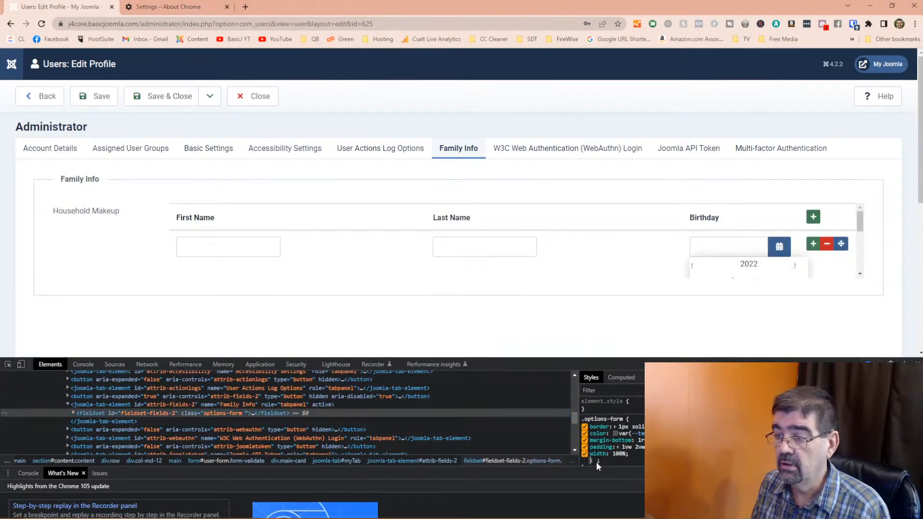
text(height)
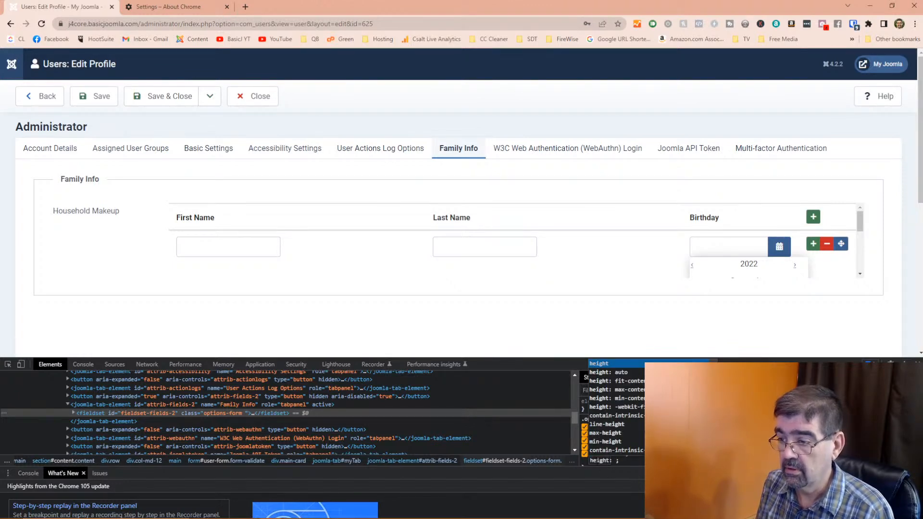
key(Tab)
text(10)
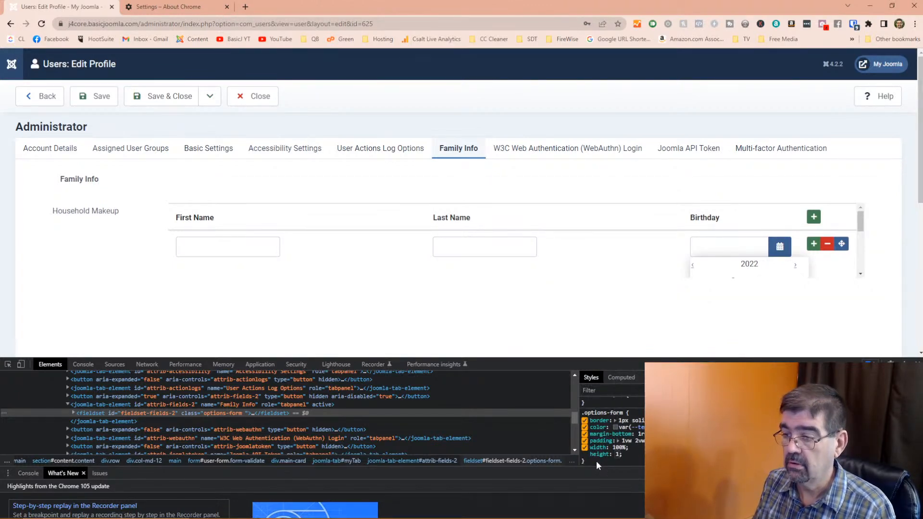
text(00px)
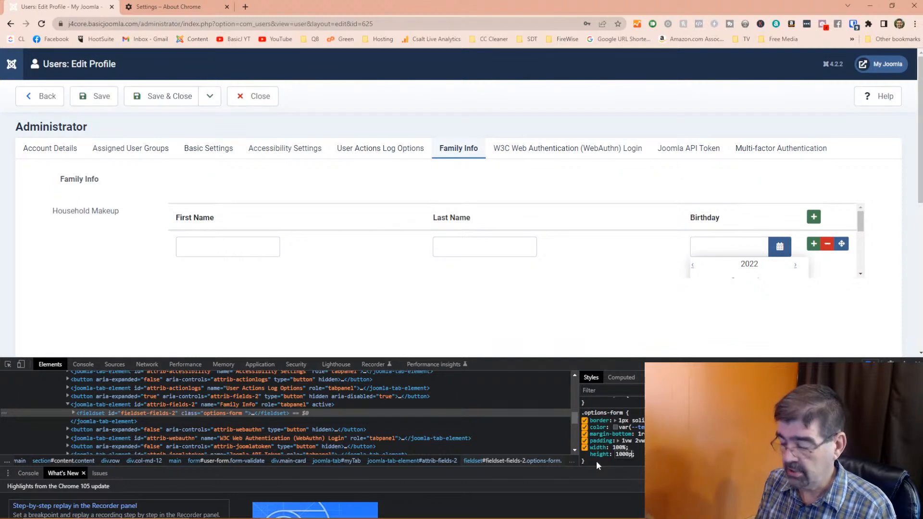
key(Return)
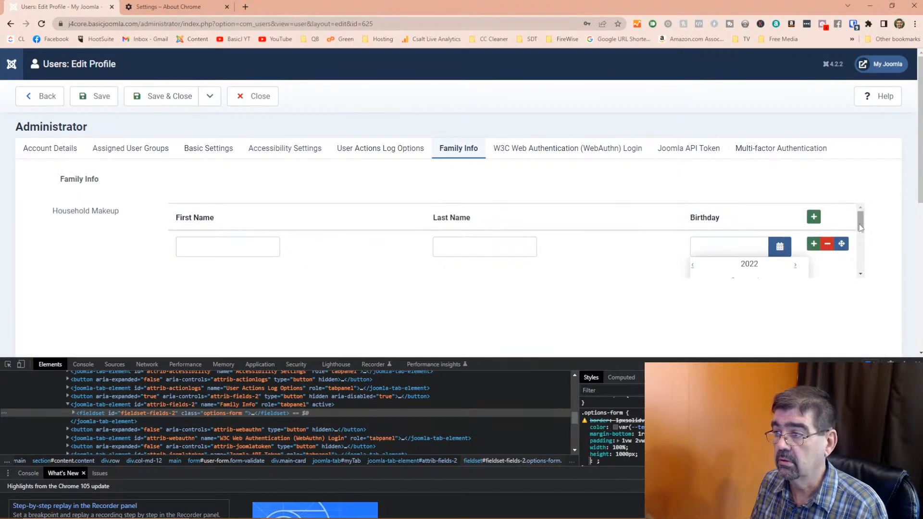
click(861, 227)
click(791, 247)
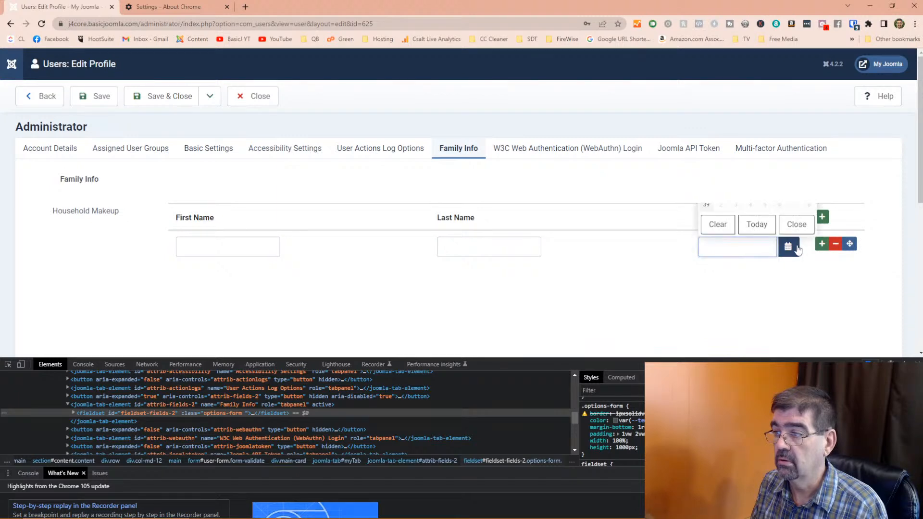
scroll(810, 264, down, 2)
scroll(812, 266, up, 1)
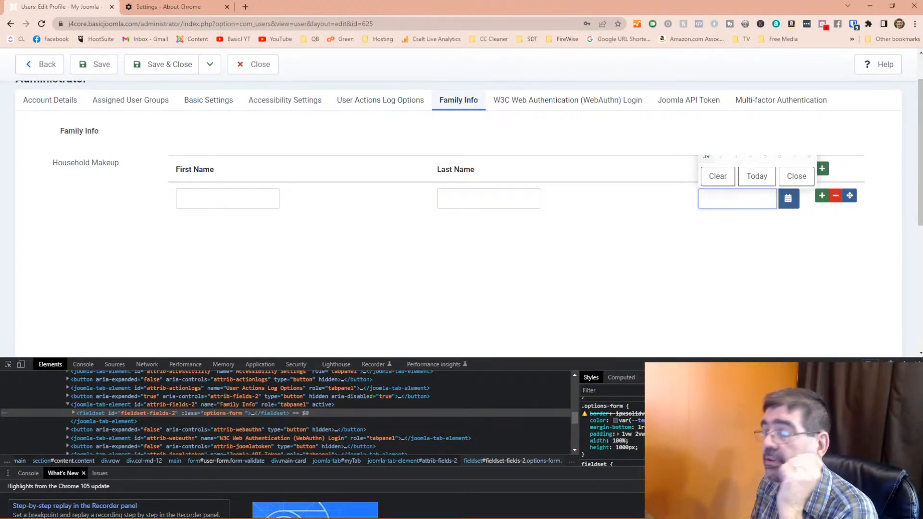
- Dismiss the birthday picker, close the developer tools, and reopen the Birthday calendar
click(652, 269)
key(F12)
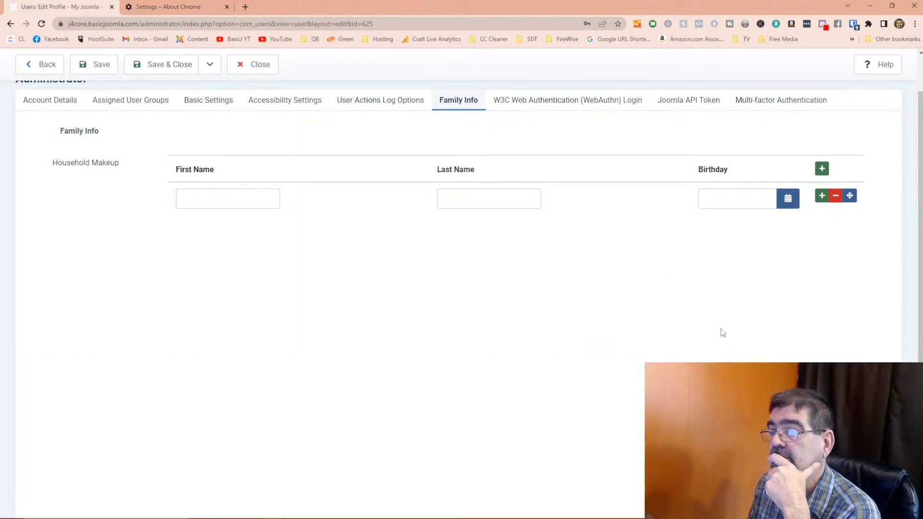
scroll(743, 336, up, 1)
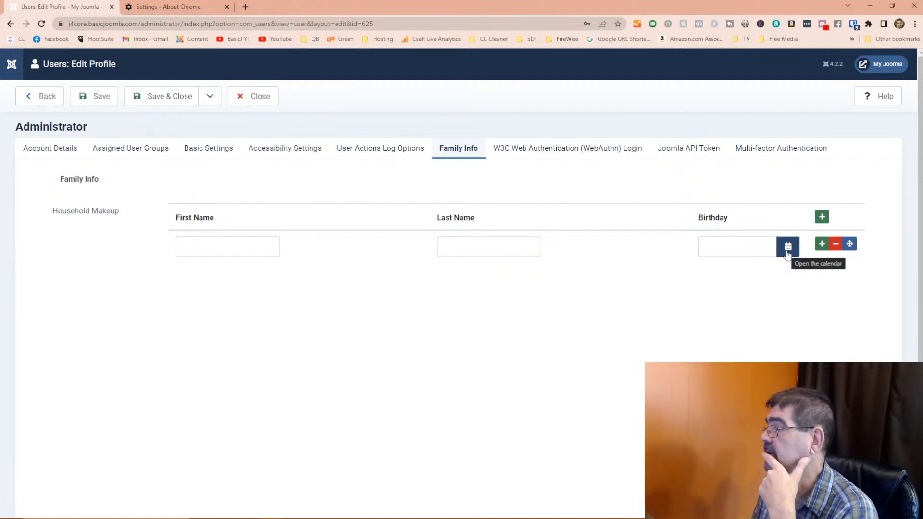
click(788, 247)
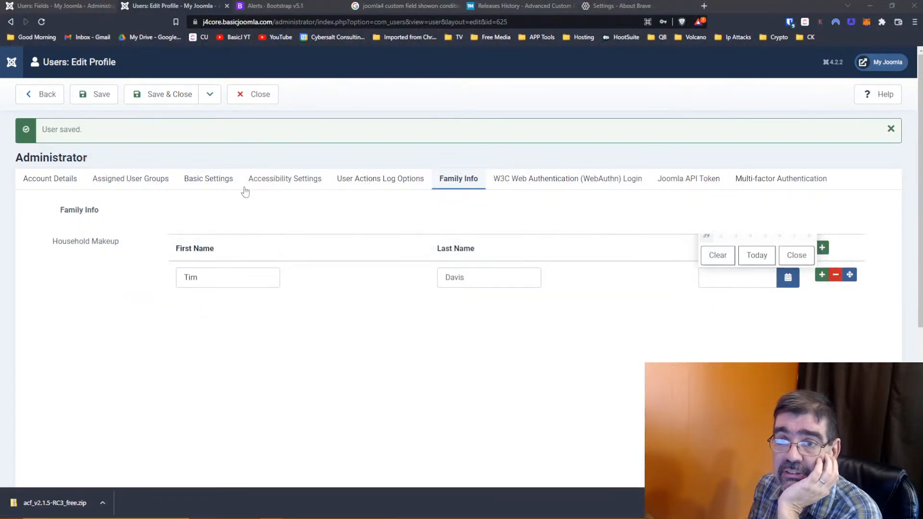
- Save the user profile, then start a new user custom field titled 'Role'
click(166, 99)
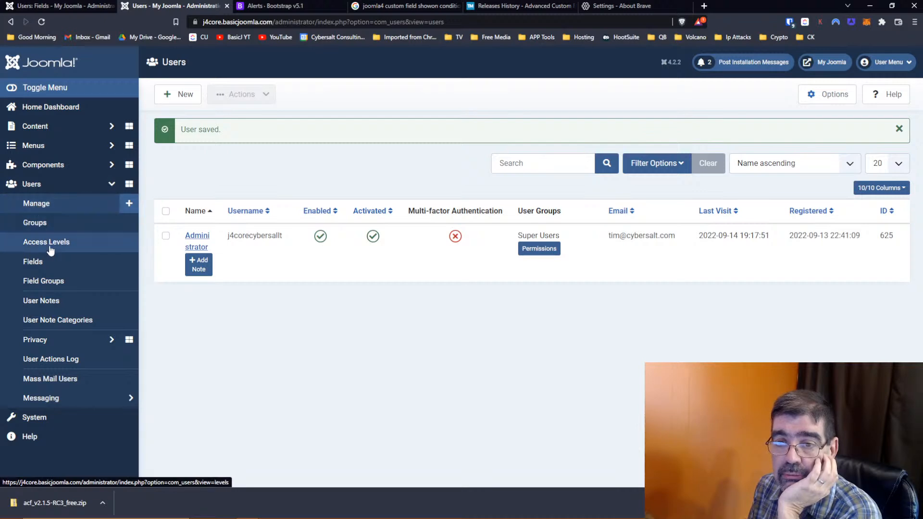
click(53, 262)
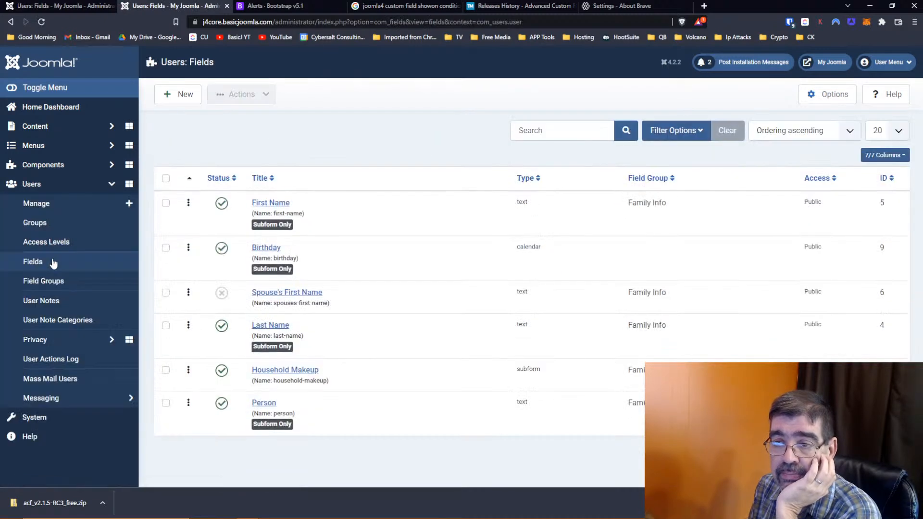
click(174, 95)
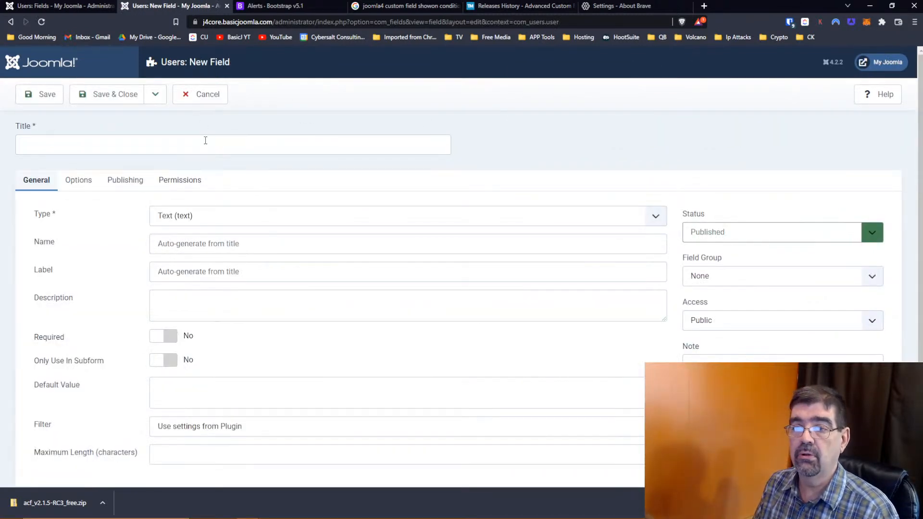
click(205, 140)
text(Role)
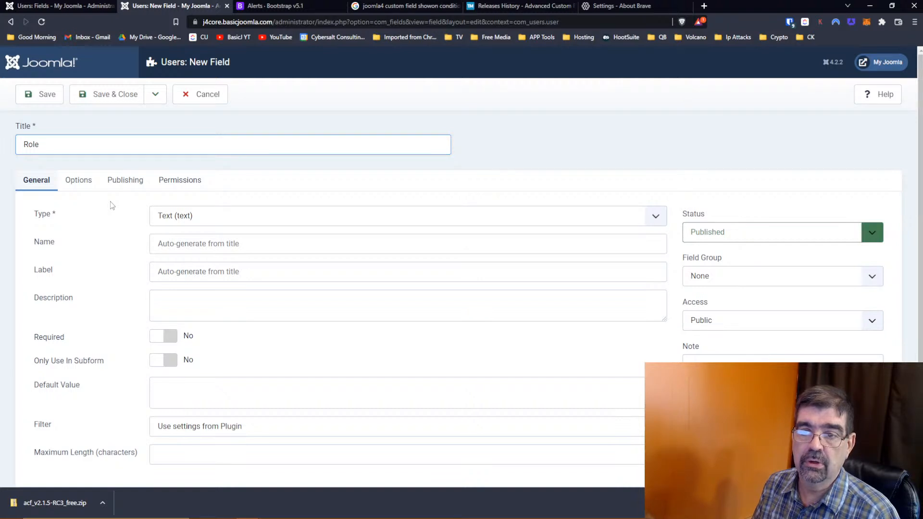
- Make Role a Checkboxes field with a first option Father, value 1
click(214, 224)
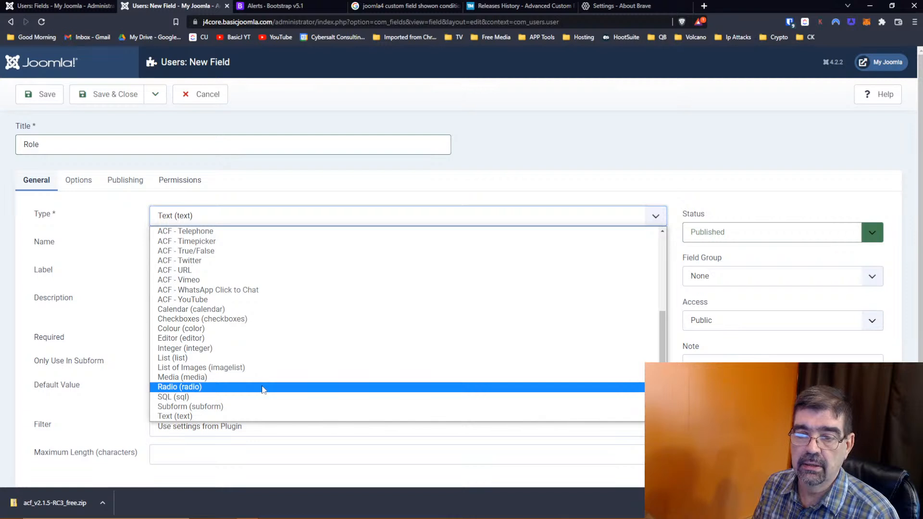
click(245, 319)
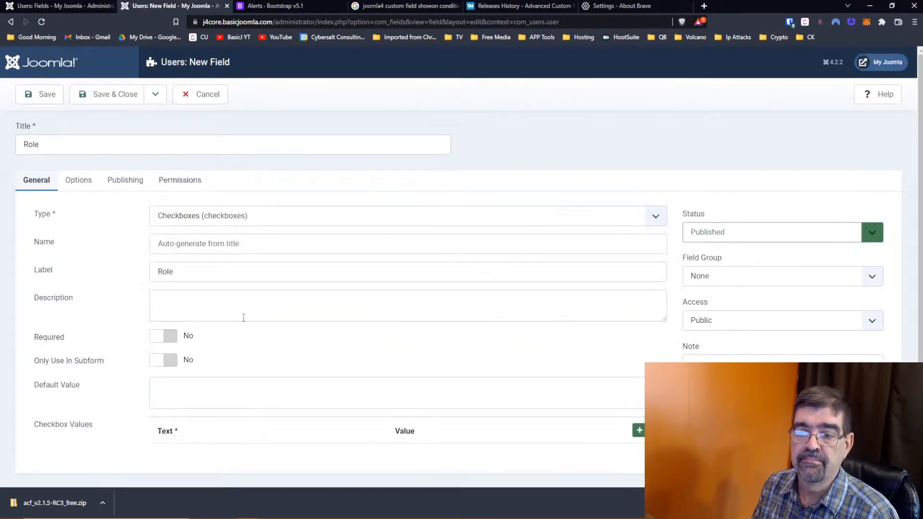
scroll(245, 311, down, 1)
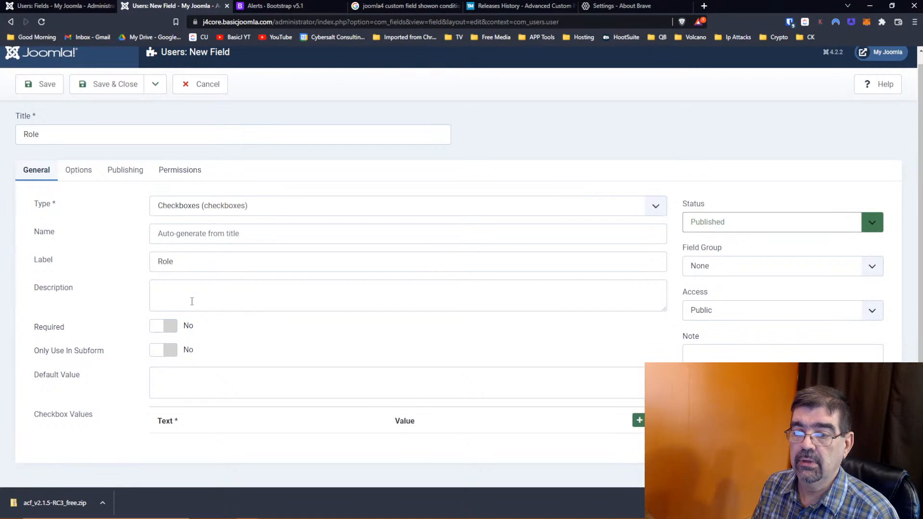
click(638, 420)
scroll(625, 418, down, 1)
click(236, 409)
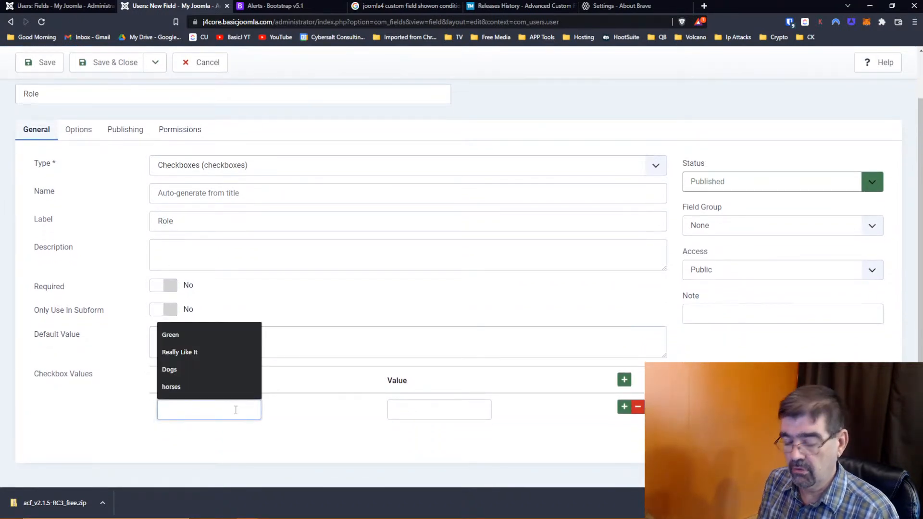
text(Father)
key(Tab)
text(1)
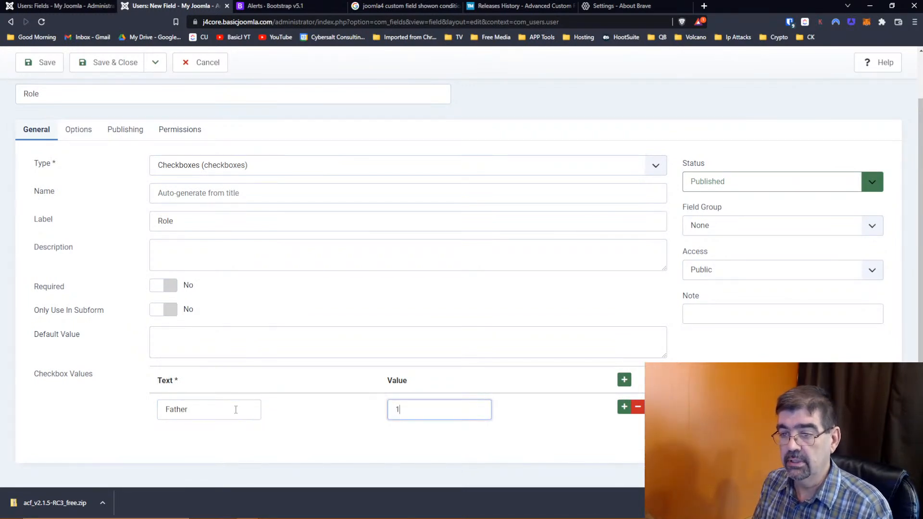
- Add the checkbox options Mother (value 2) and Grandparent (value 4)
click(624, 407)
click(230, 452)
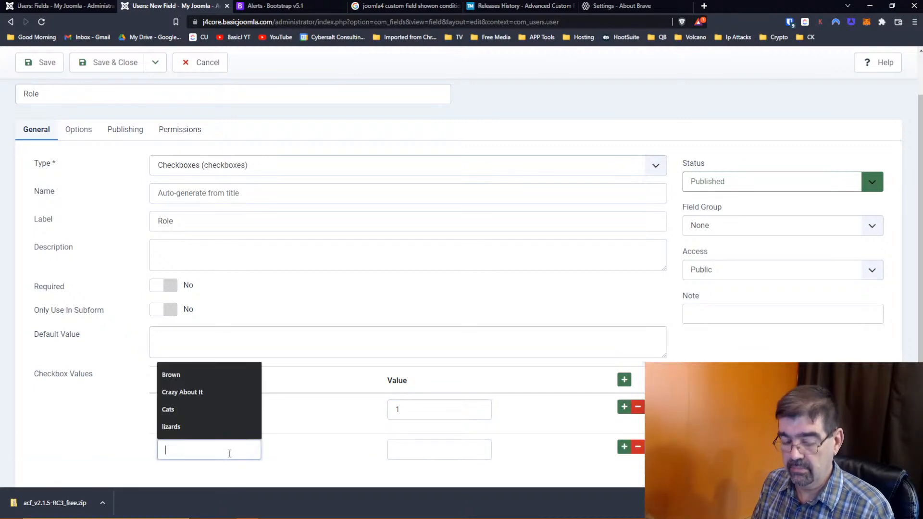
text(Mother)
click(419, 451)
text(2)
click(624, 447)
scroll(268, 420, down, 2)
click(208, 409)
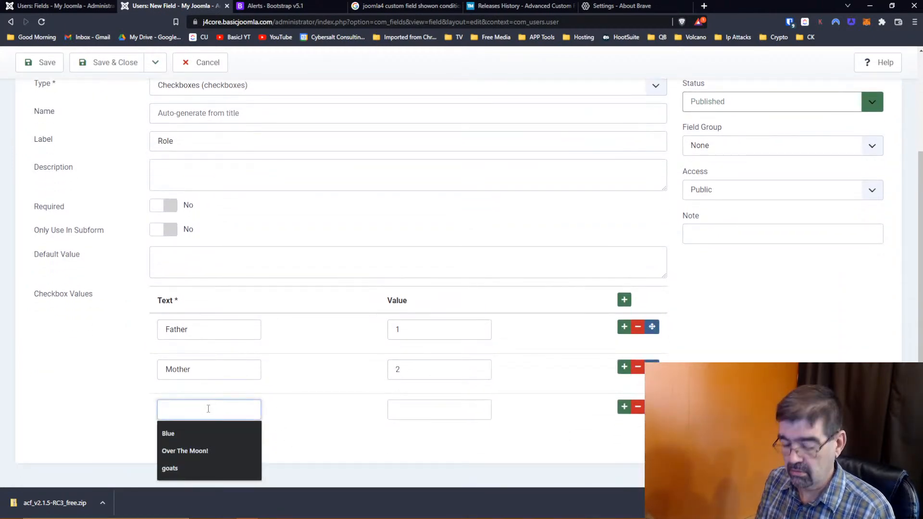
text(Grandparne)
key(BackSpace)
key(BackSpace)
text(ent)
key(Tab)
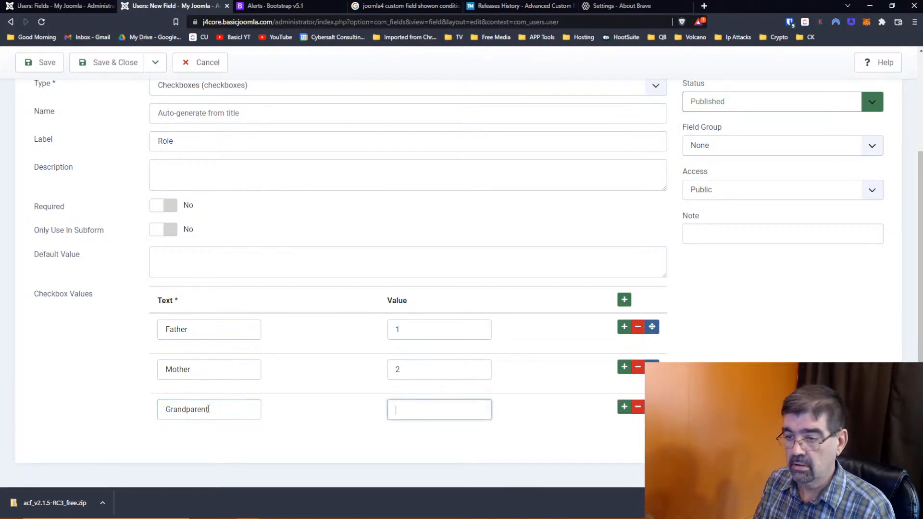
text(4)
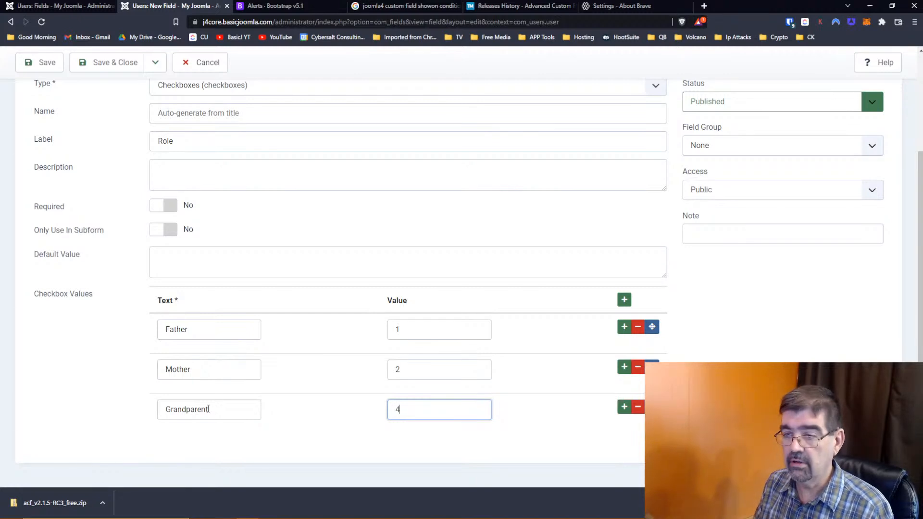
- Add Child (value 3) above Grandparent, set Only Use In Subform to Yes, and save
click(623, 406)
click(236, 449)
text(Chi)
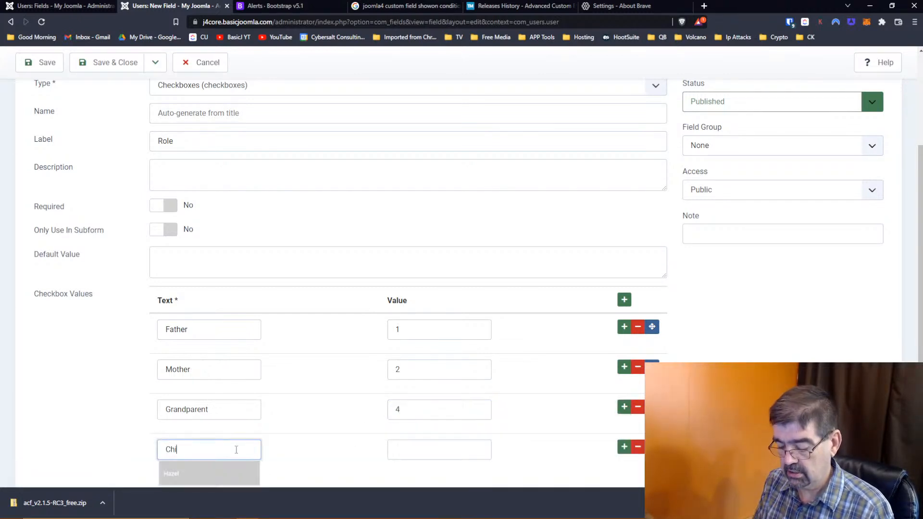
text(ld3)
key(Tab)
drag(651, 446, 651, 407)
click(163, 229)
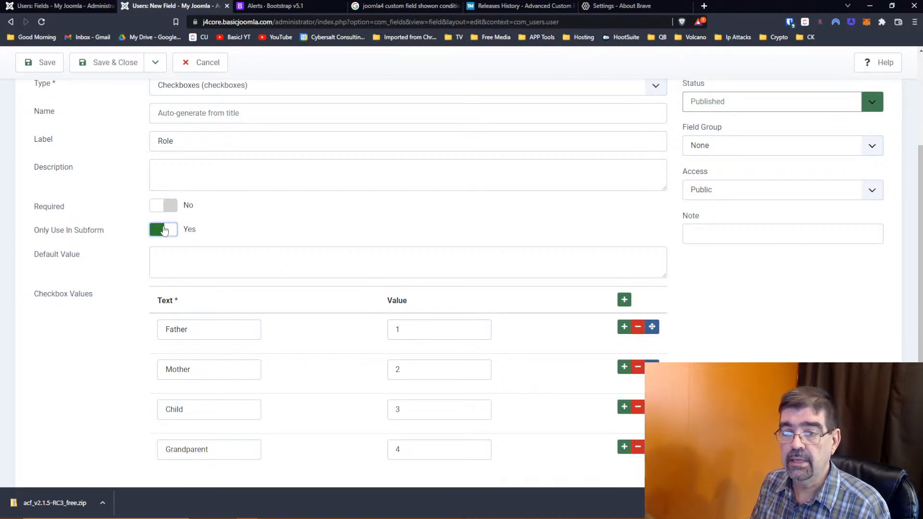
scroll(367, 294, up, 3)
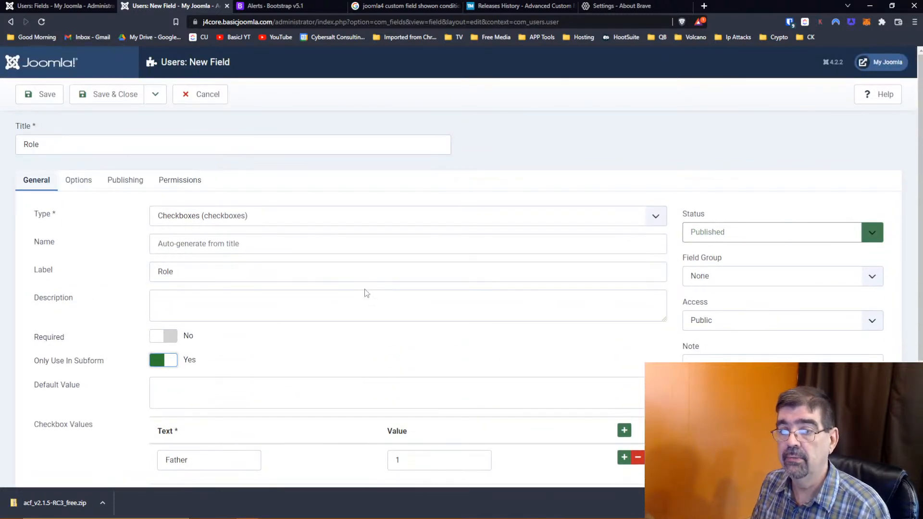
click(102, 94)
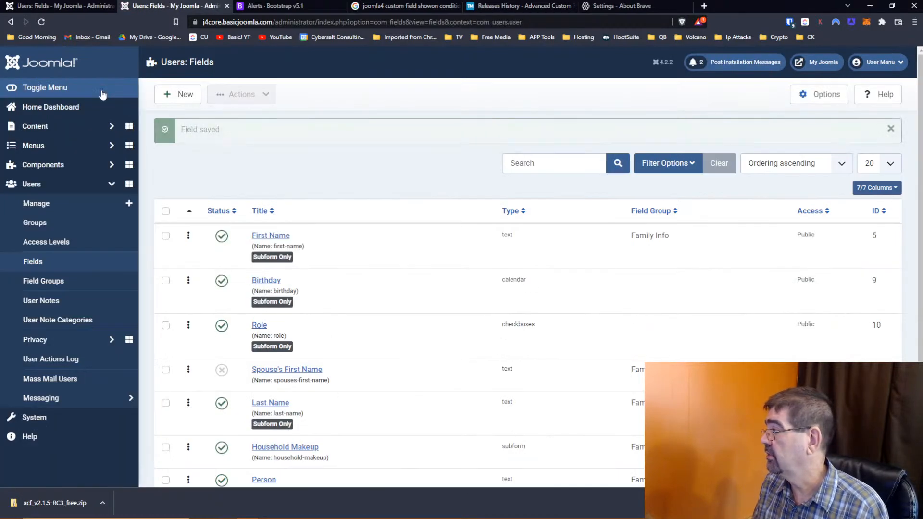
- Open the Household Makeup subform field from the Users: Fields list
scroll(350, 195, down, 2)
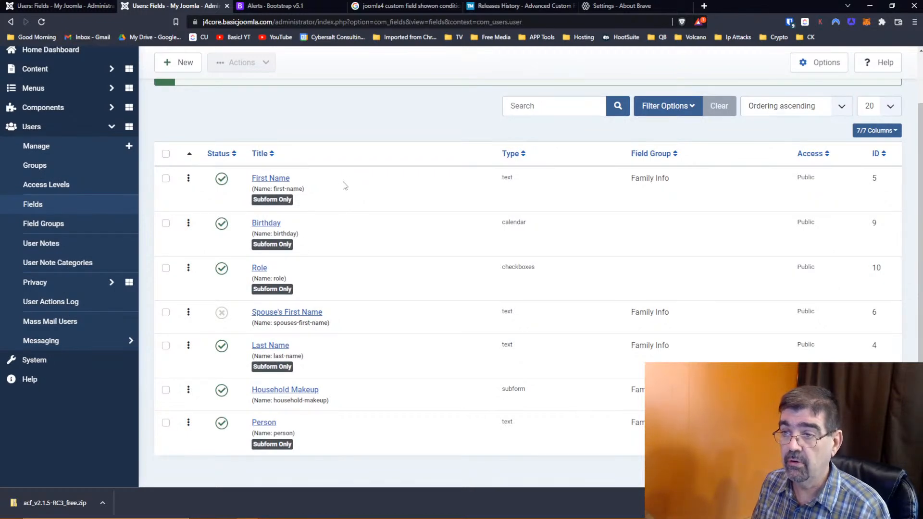
click(280, 391)
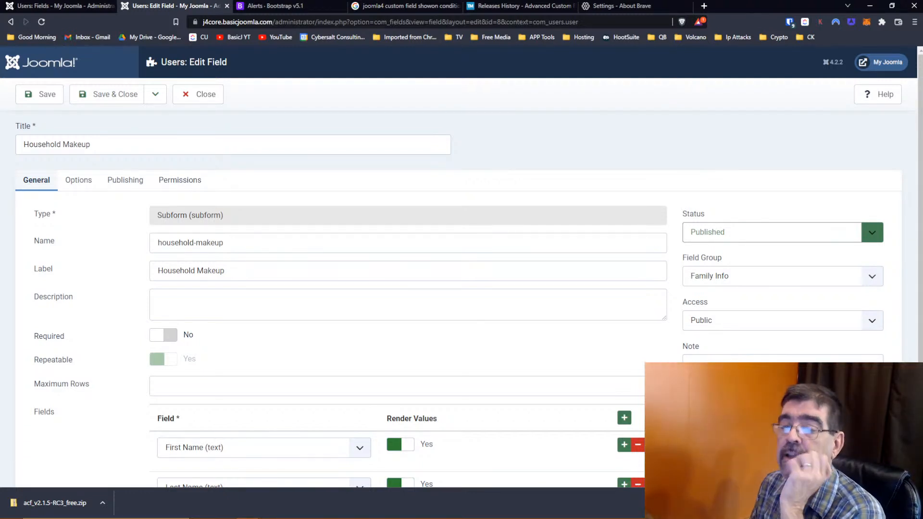
- Add a Role subfield row to Household Makeup, move it above Birthday, and save
scroll(627, 155, down, 3)
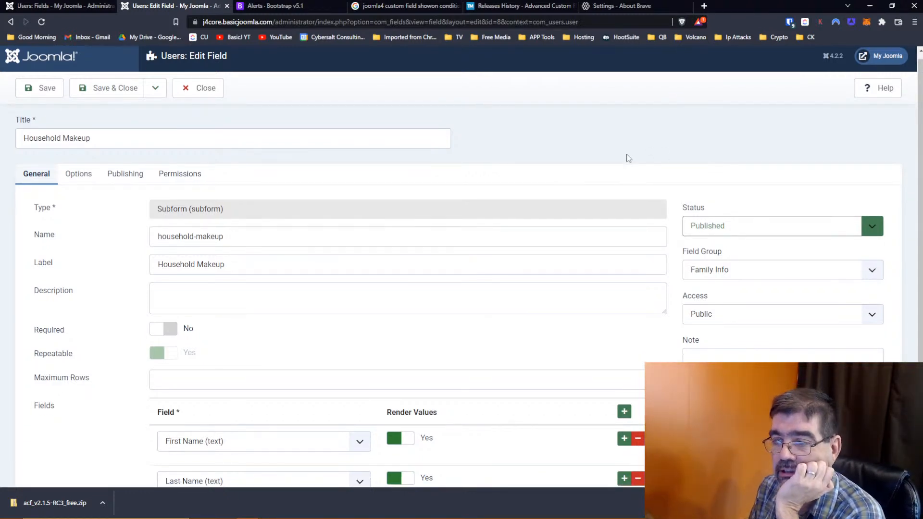
scroll(627, 154, up, 3)
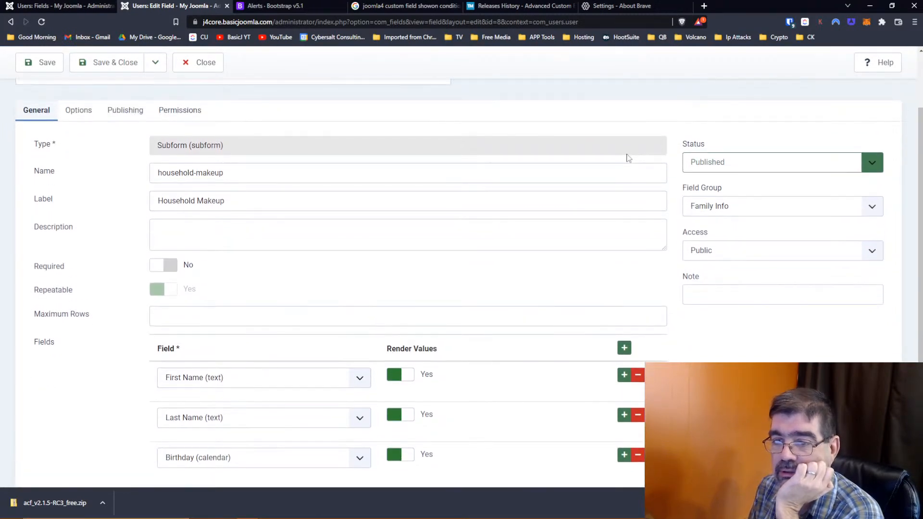
scroll(627, 157, down, 3)
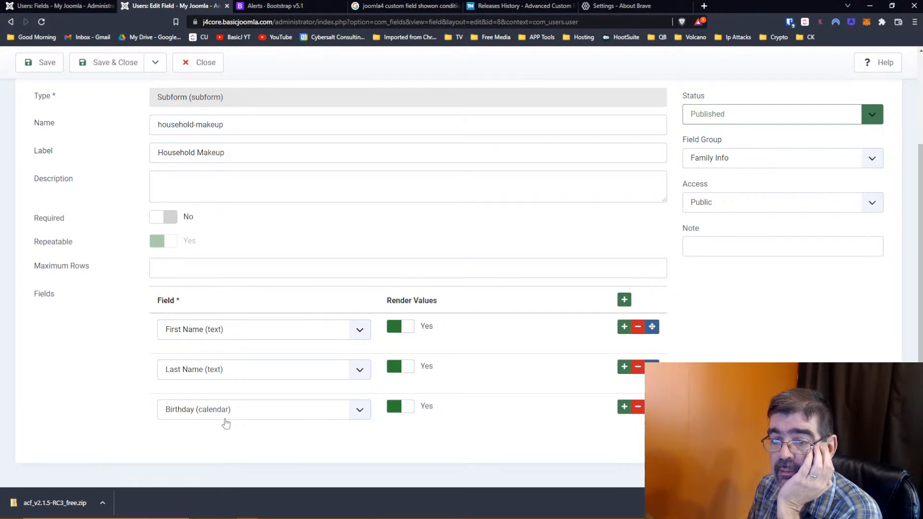
click(624, 300)
scroll(264, 406, down, 1)
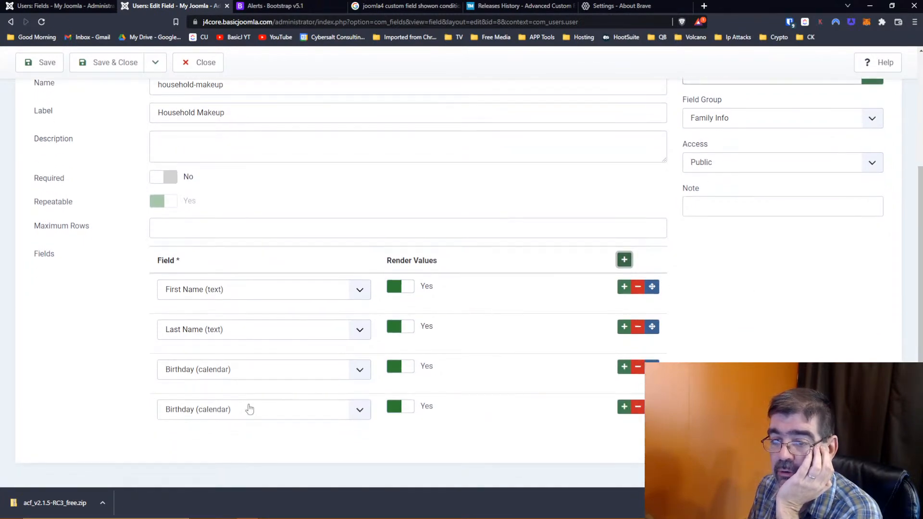
click(245, 410)
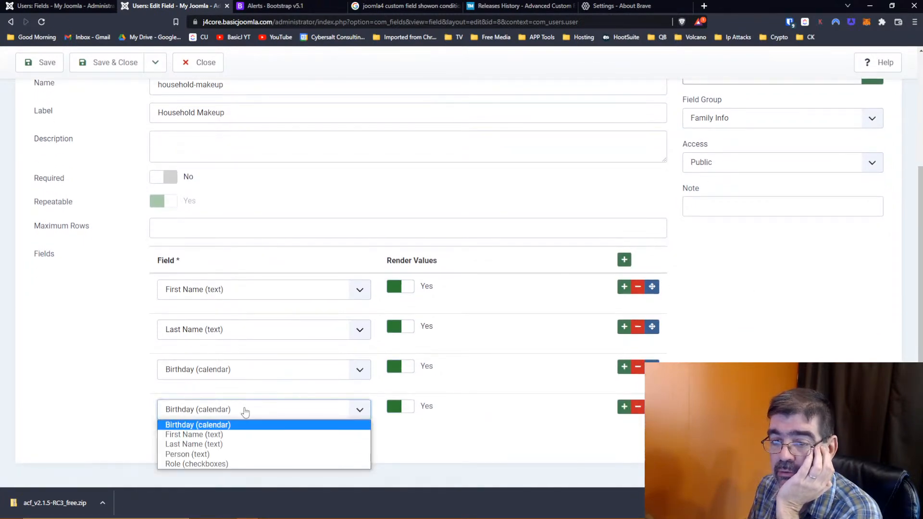
click(241, 461)
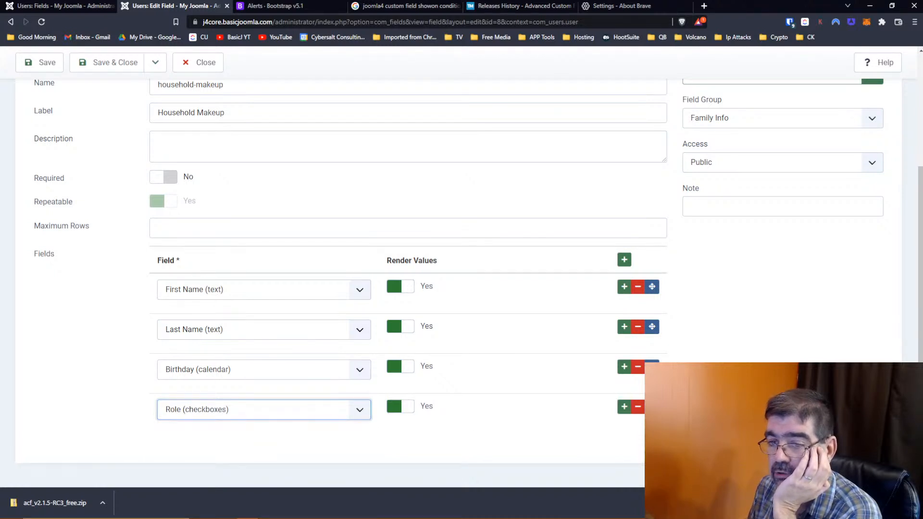
drag(652, 406, 651, 367)
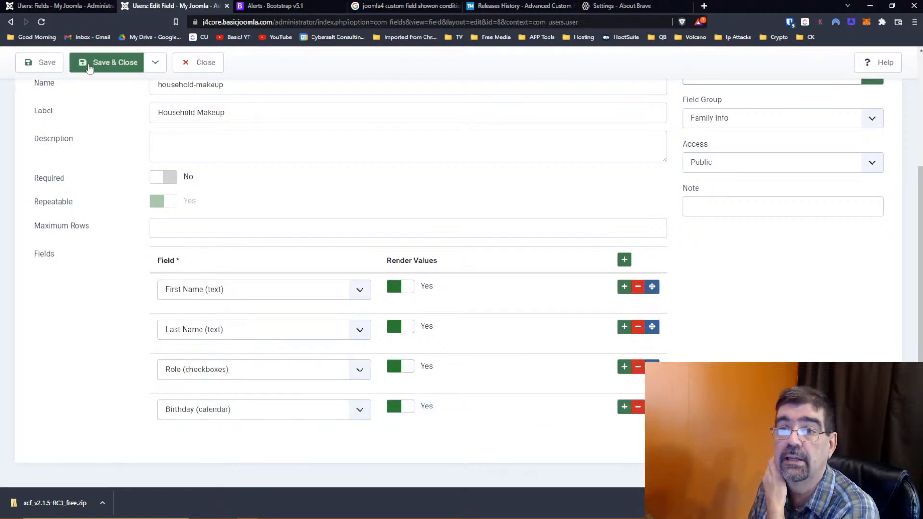
click(48, 63)
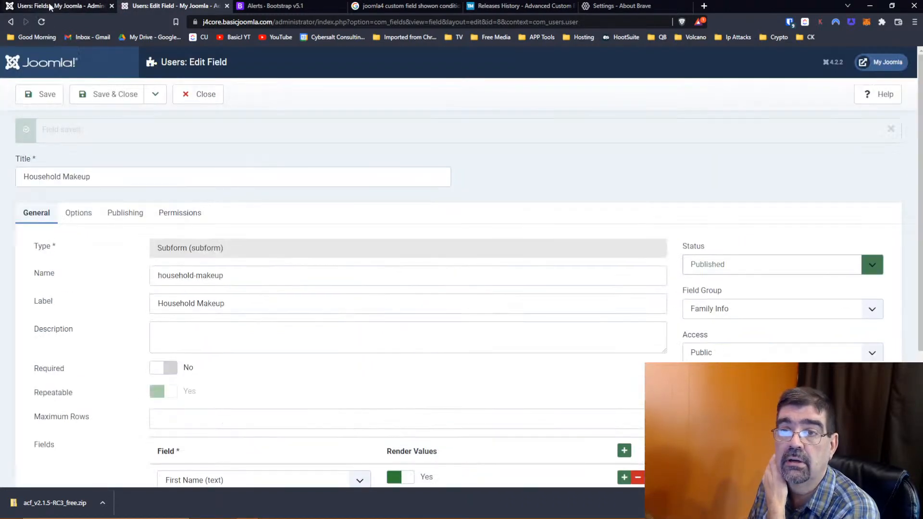
click(50, 6)
- Open the Vehicle 1 article, close it unchanged, and go to Users > Fields
click(43, 128)
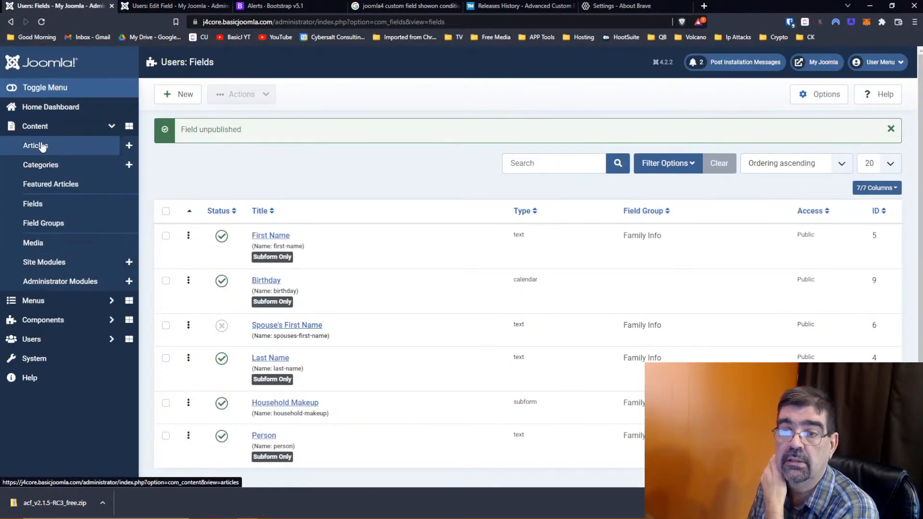
click(41, 145)
click(329, 206)
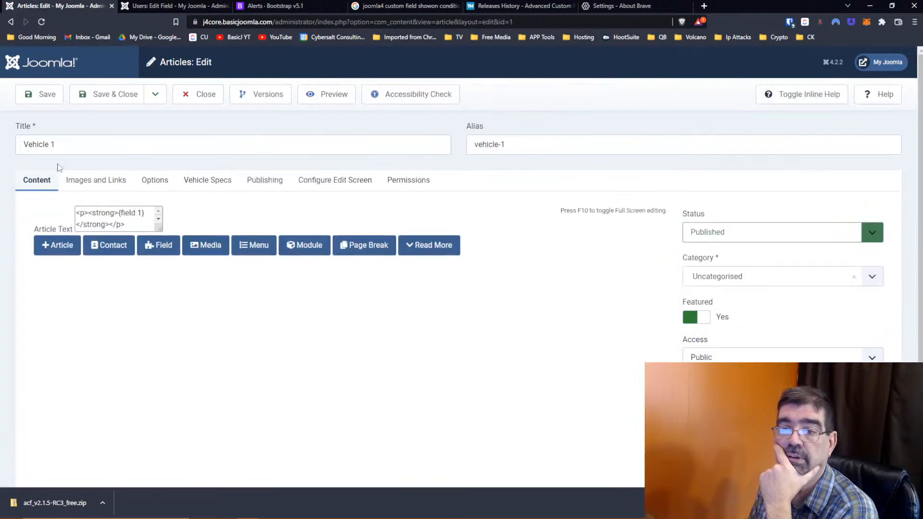
click(207, 95)
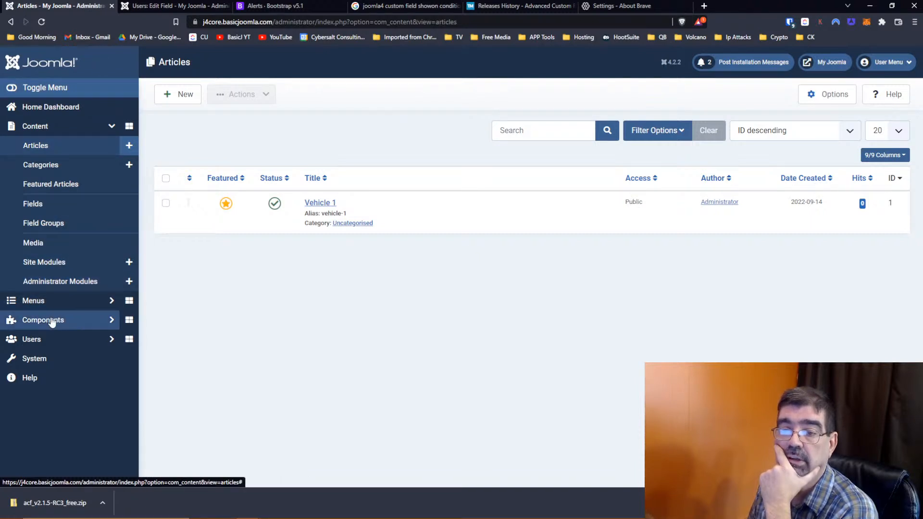
click(63, 339)
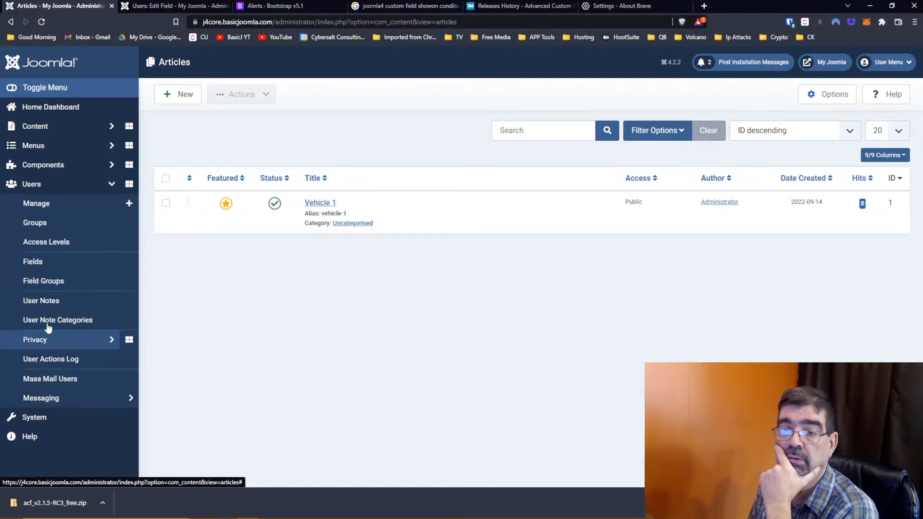
click(43, 261)
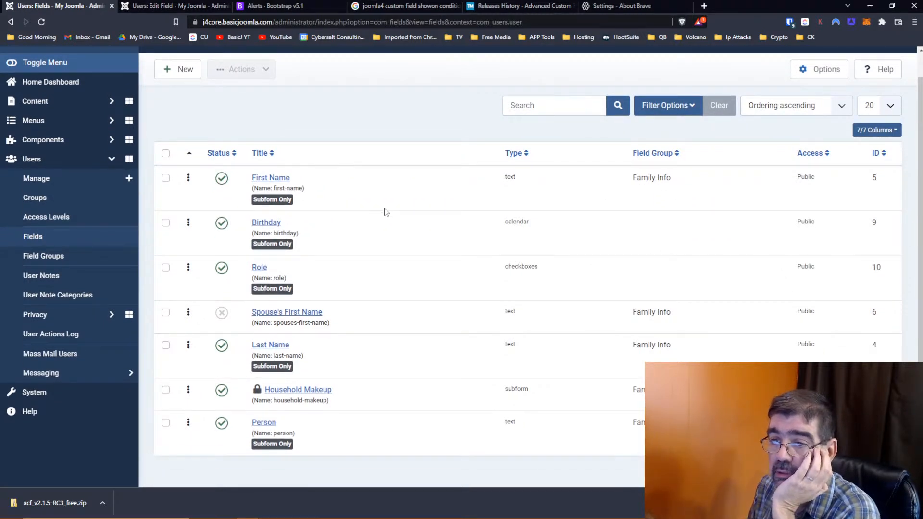
- Assign the Birthday field to the Family Info field group and save it
click(264, 228)
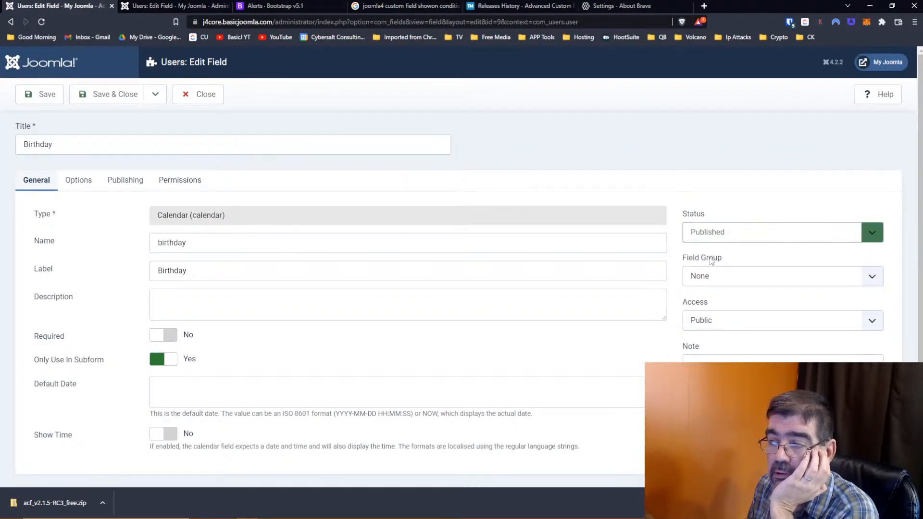
click(721, 276)
click(718, 301)
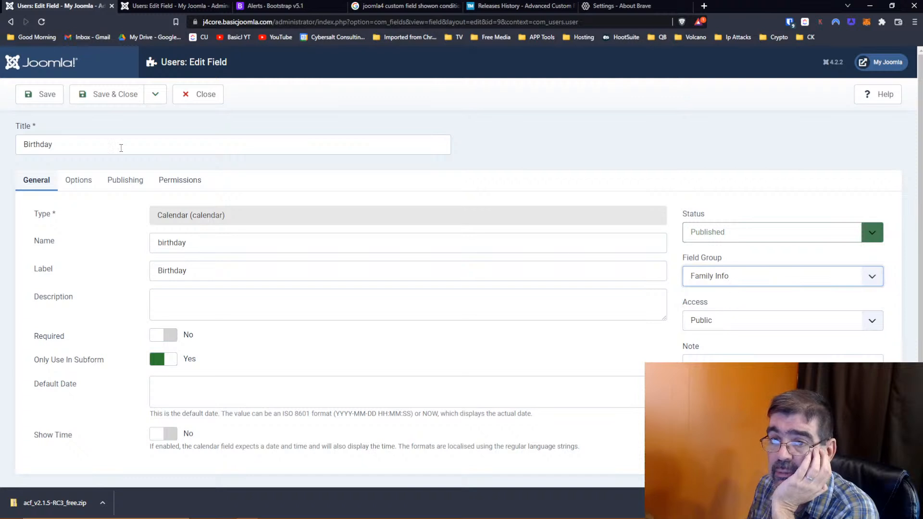
click(44, 94)
- Close the Household Makeup field editor and go to Users > Manage
key(ctrl+Tab)
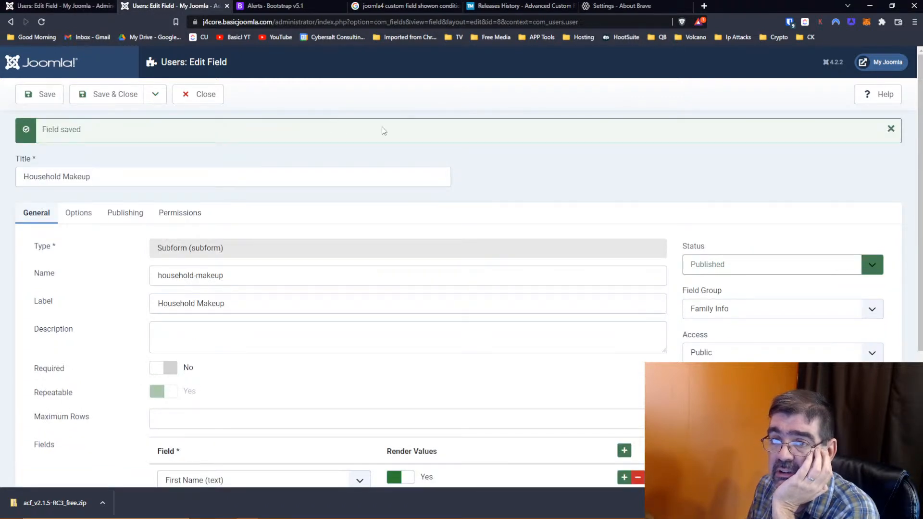
click(219, 97)
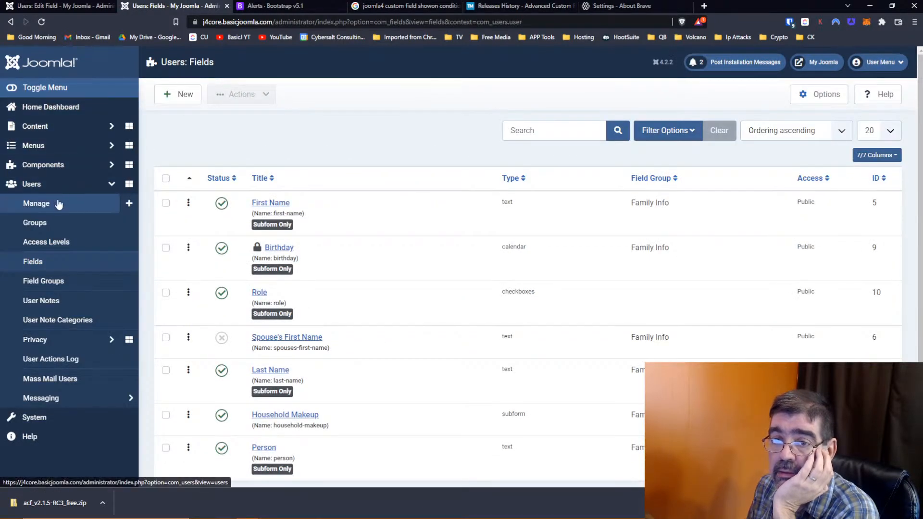
click(58, 205)
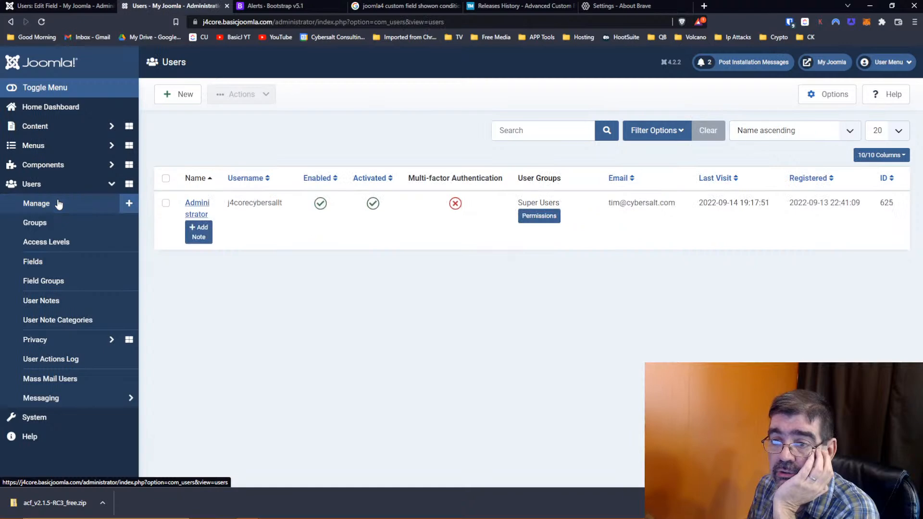
- Open the administrator's profile on its Family Info form
click(200, 205)
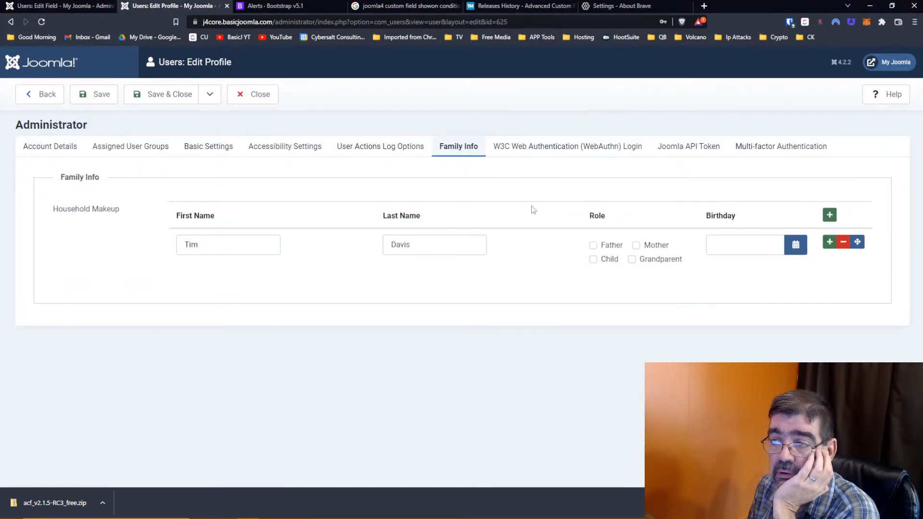
click(803, 252)
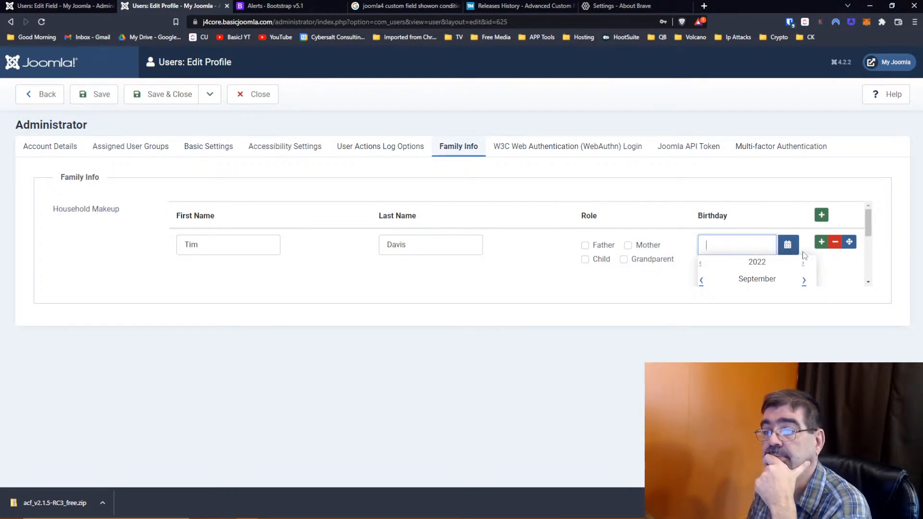
click(638, 188)
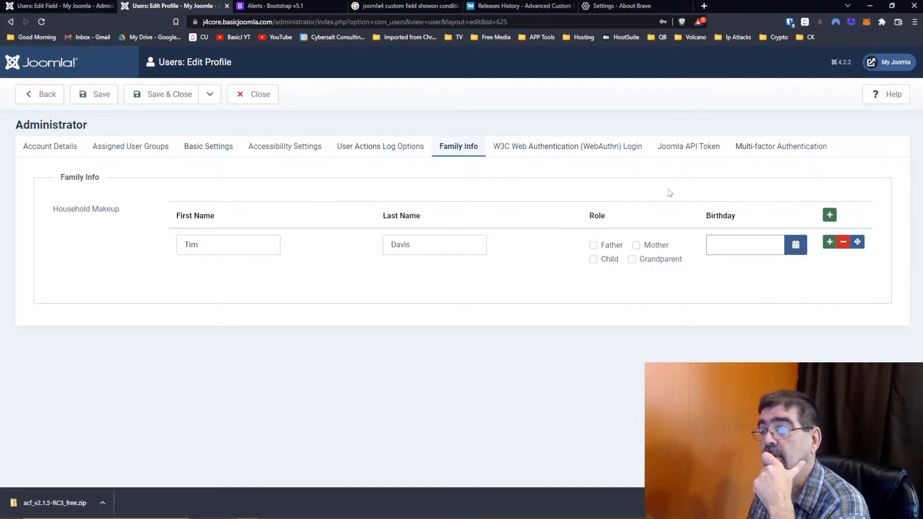
click(62, 6)
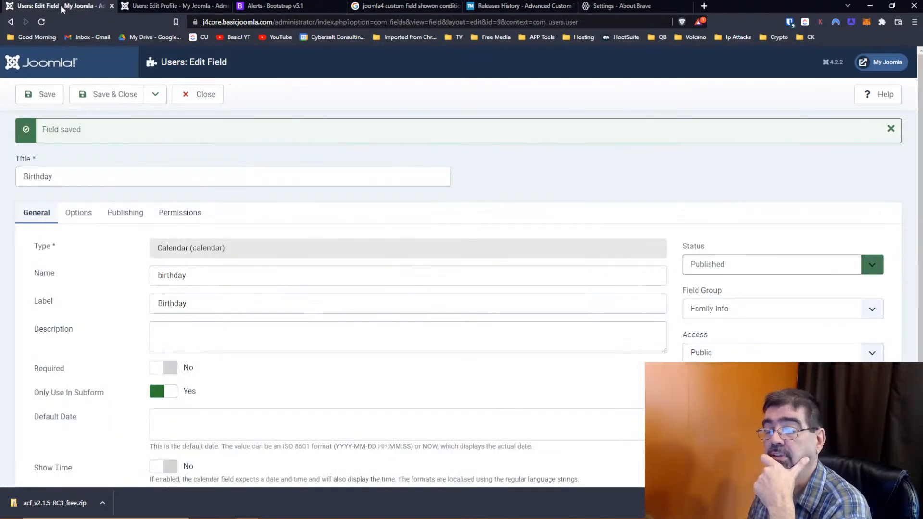
click(169, 6)
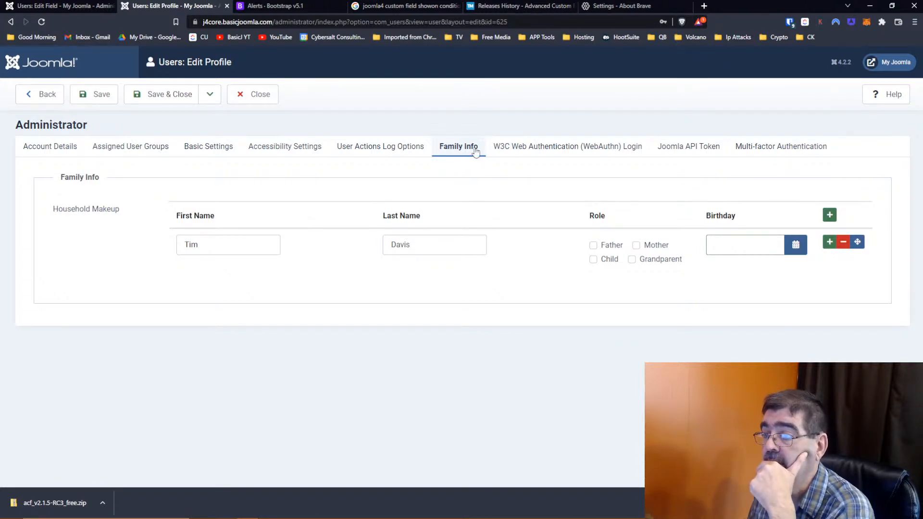
- Give the first household member the Father role and birthday 2022-09-04
click(594, 245)
click(795, 245)
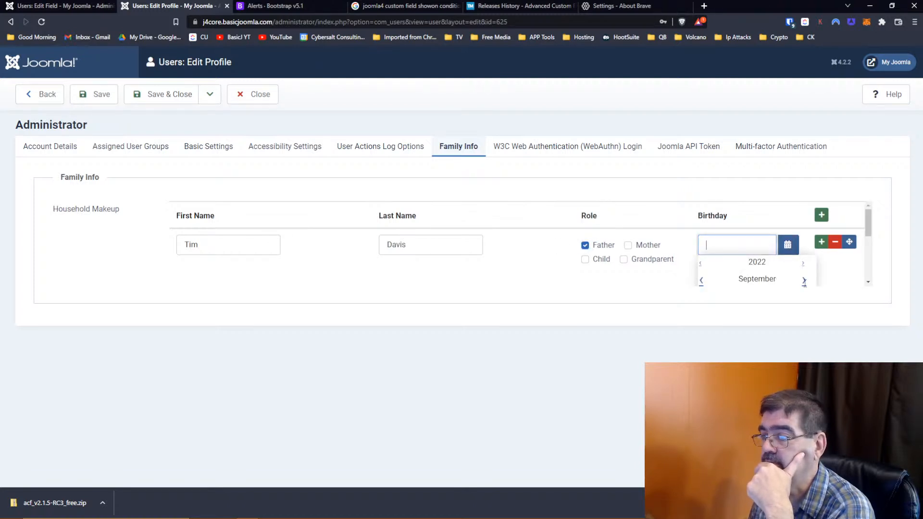
scroll(803, 282, down, 1)
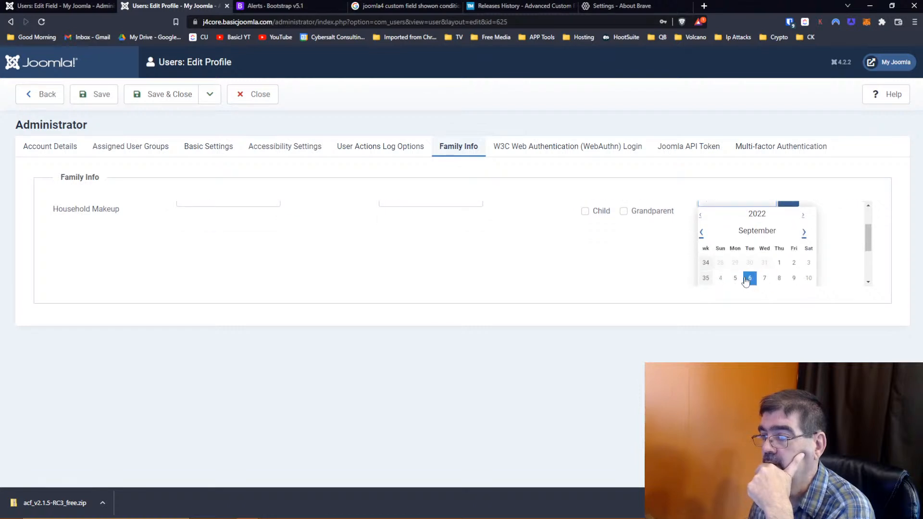
click(721, 279)
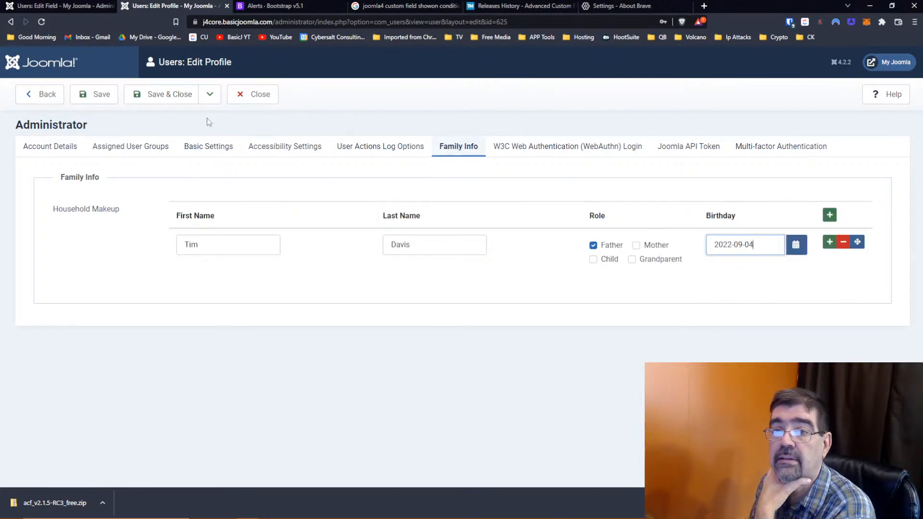
- Add a second household member row and enter the member's first and last name
click(829, 242)
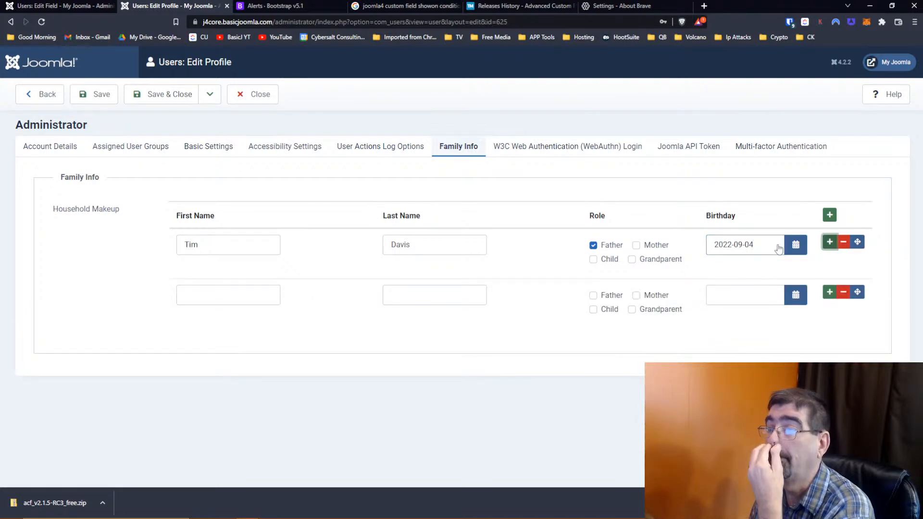
click(267, 291)
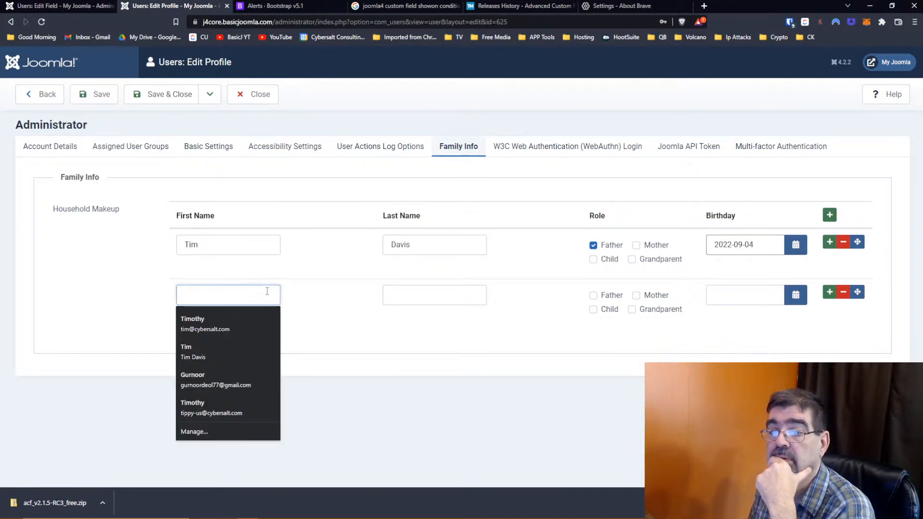
click(378, 295)
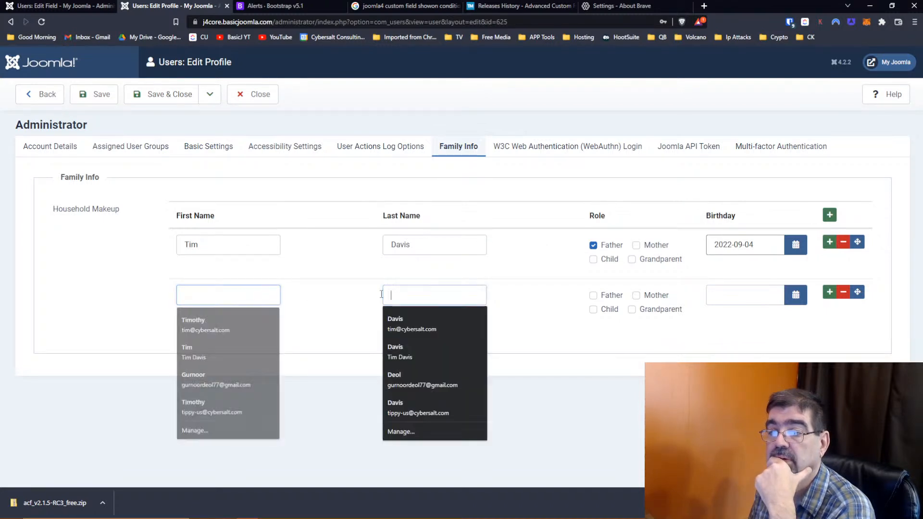
click(258, 298)
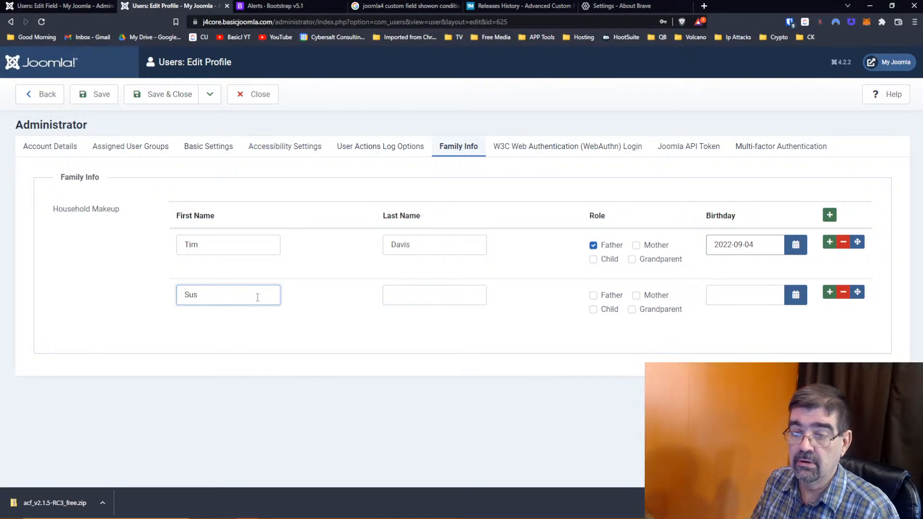
key(Tab)
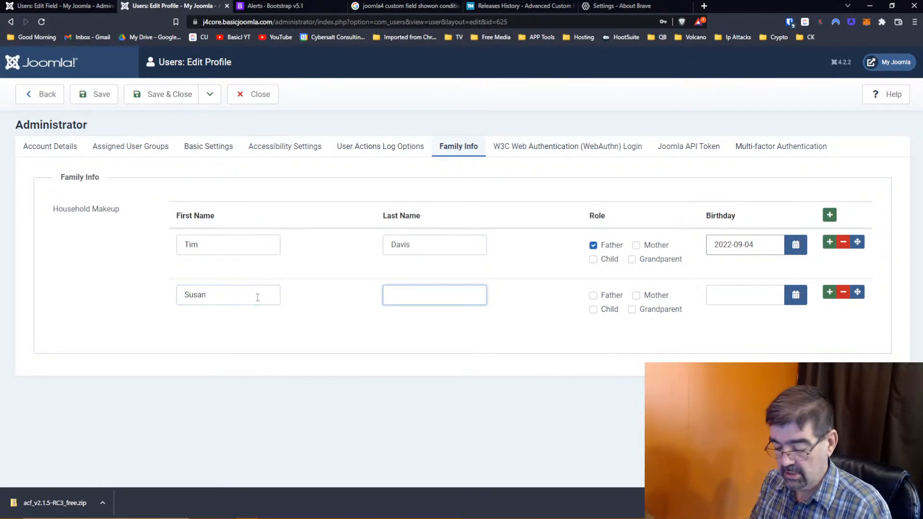
key(Tab)
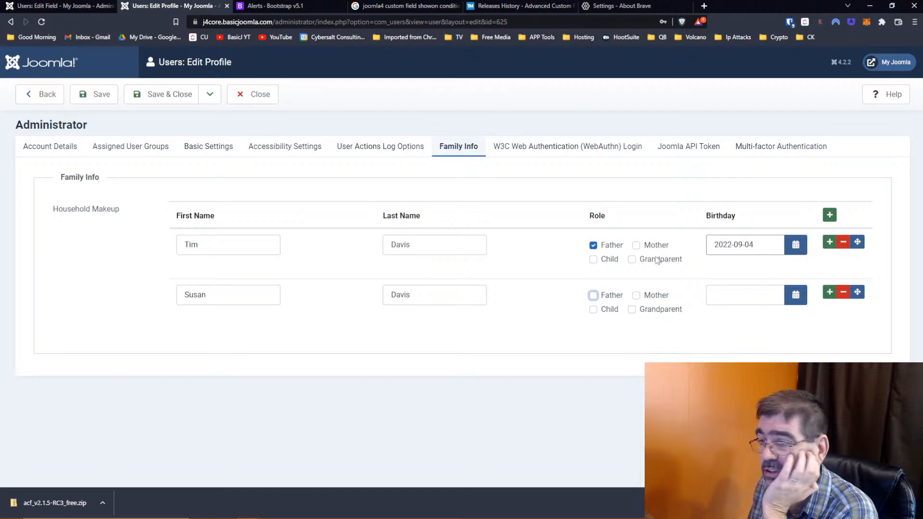
- Give the second member the Mother role and birthday 2022-09-01, then save and close
click(636, 295)
click(796, 295)
scroll(750, 307, down, 1)
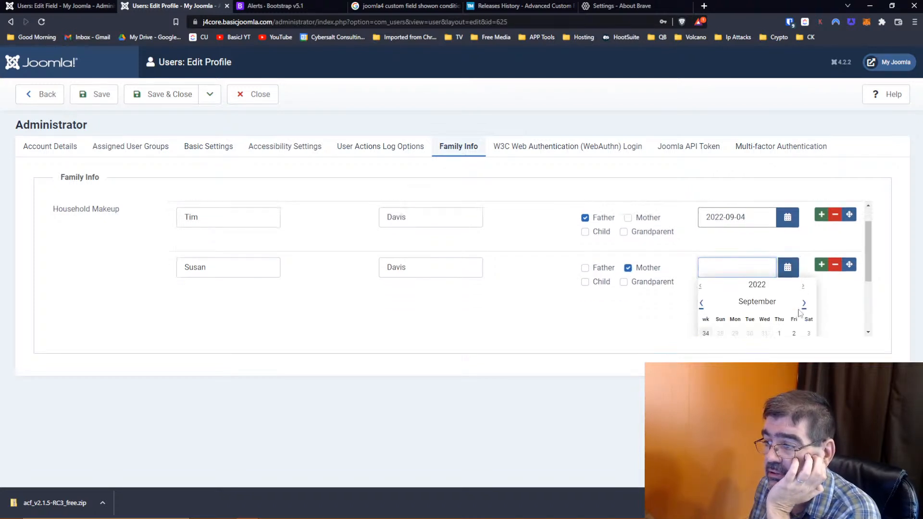
scroll(750, 320, down, 1)
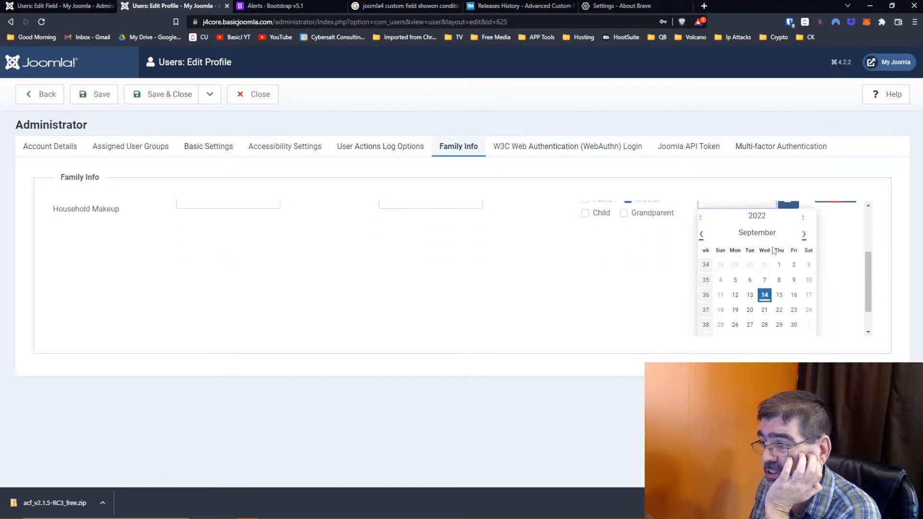
scroll(810, 273, up, 1)
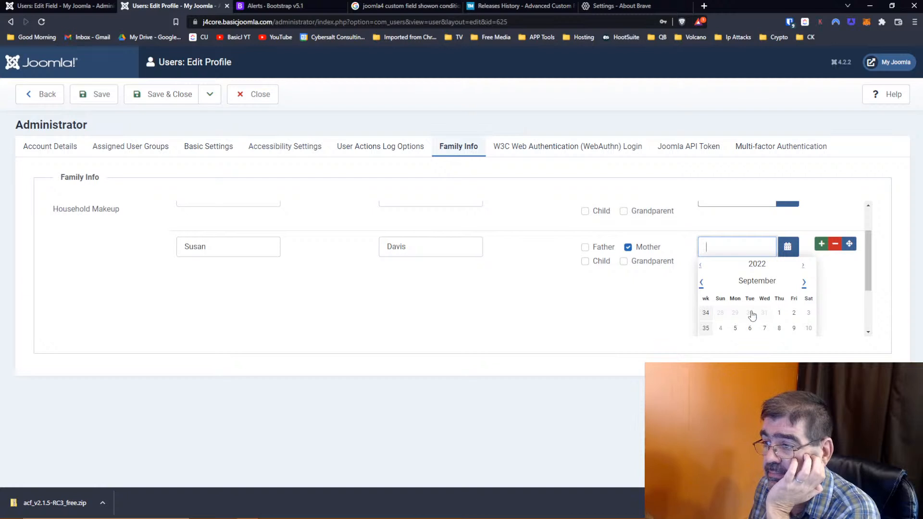
click(779, 313)
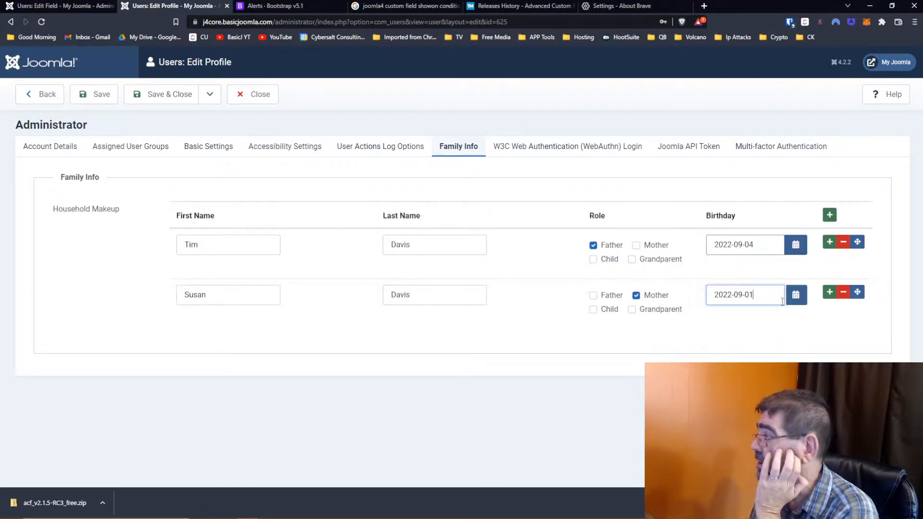
click(145, 96)
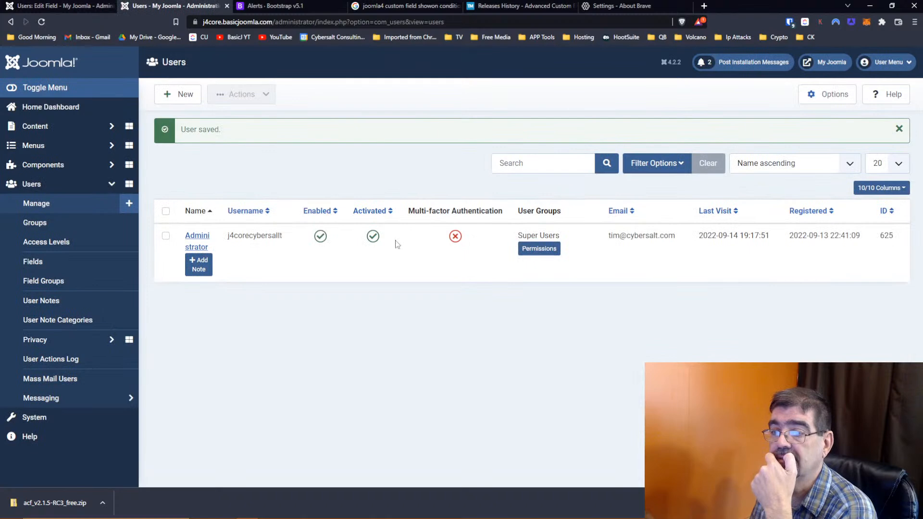
click(212, 234)
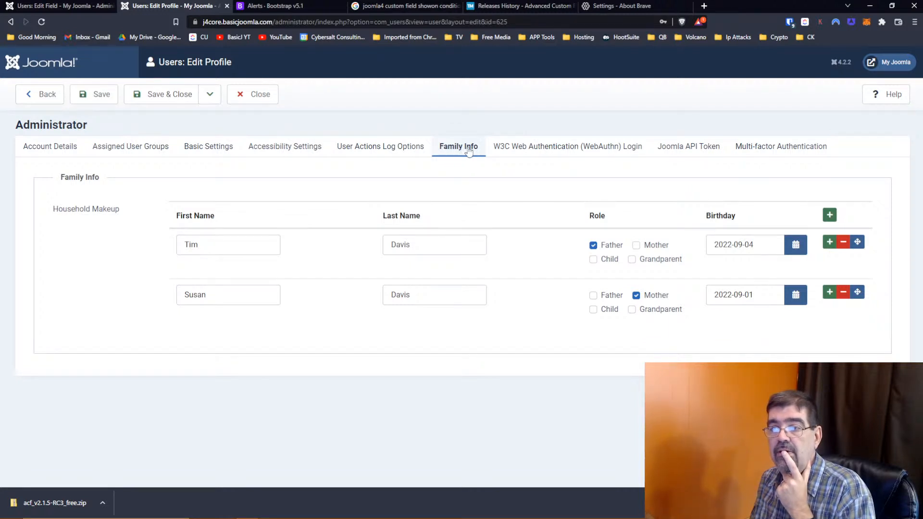
click(139, 153)
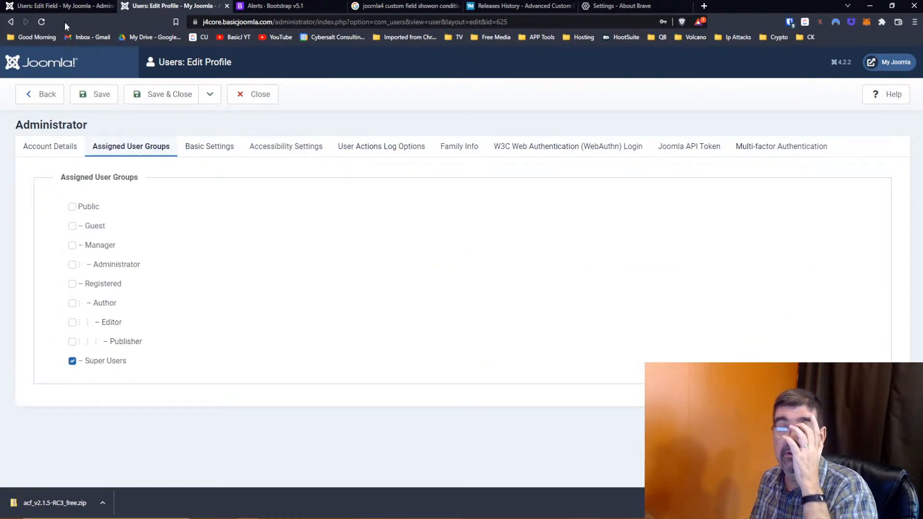
click(49, 8)
click(182, 6)
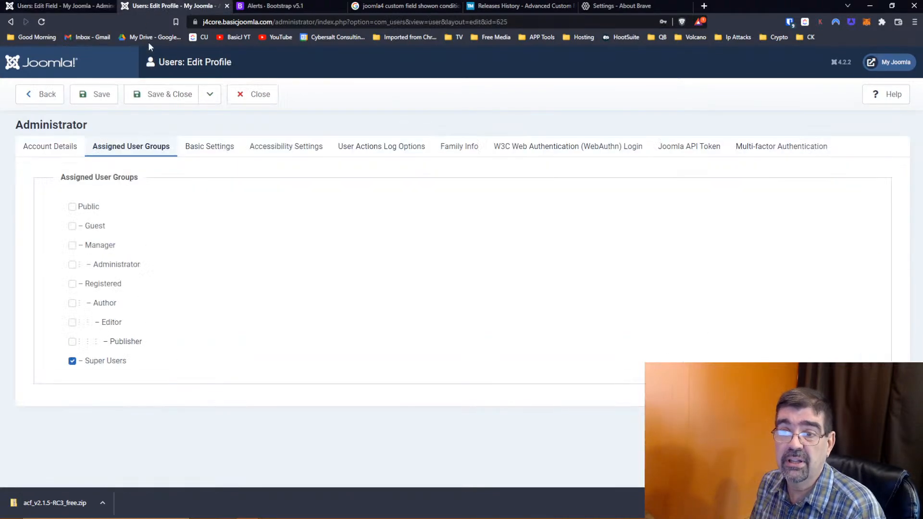
click(246, 94)
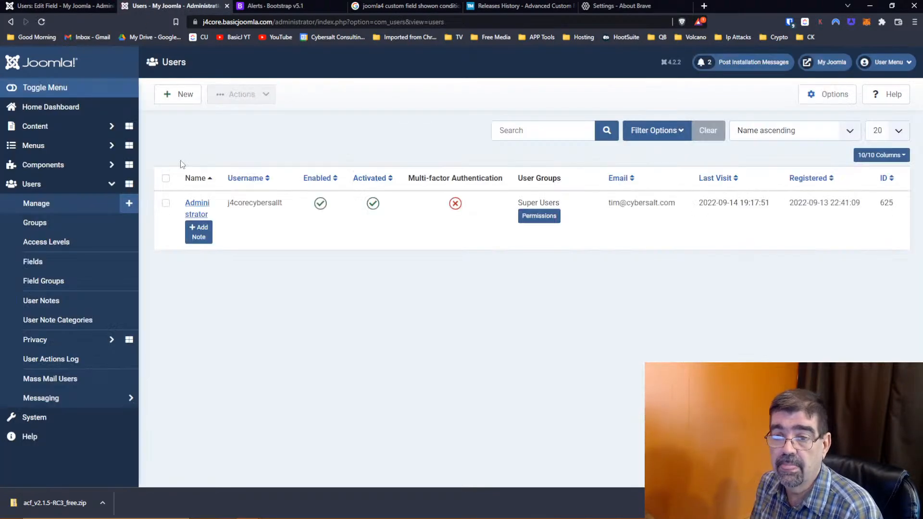
- Open the System dashboard in a new tab and go to the Plugins list
right_click(42, 414)
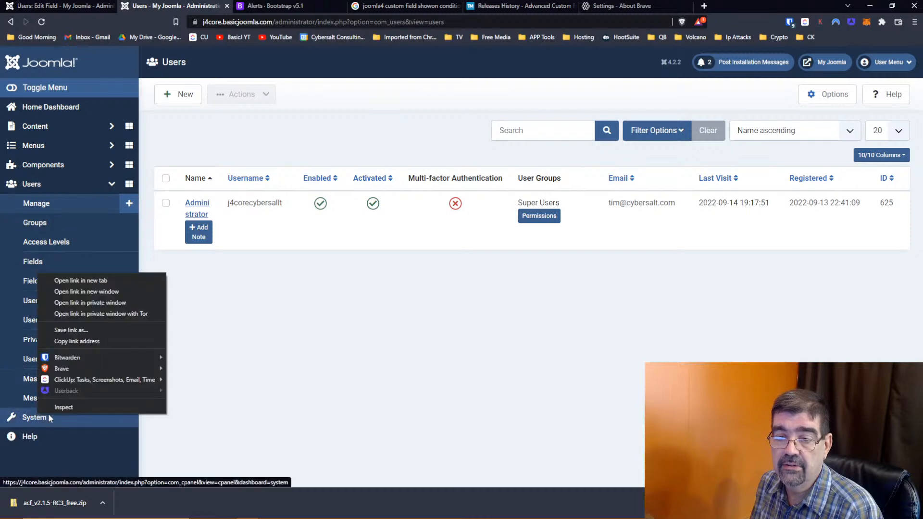
click(89, 280)
click(255, 7)
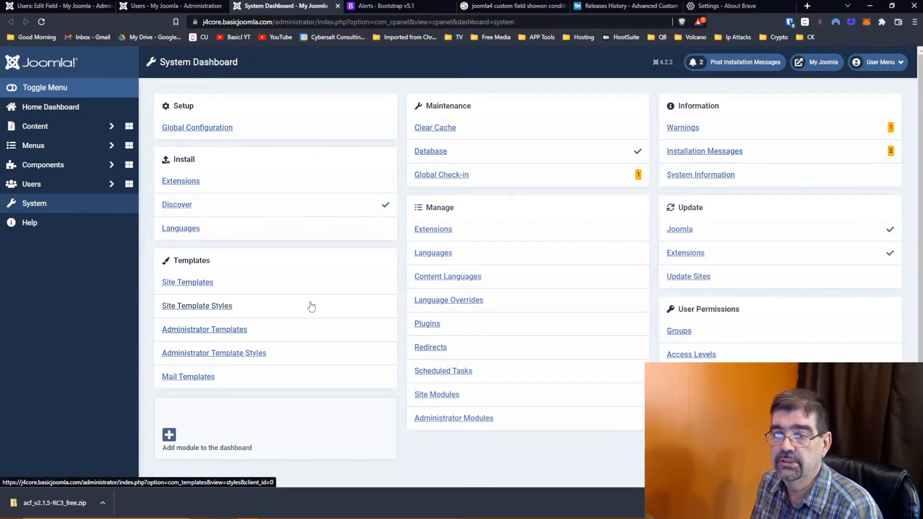
click(429, 325)
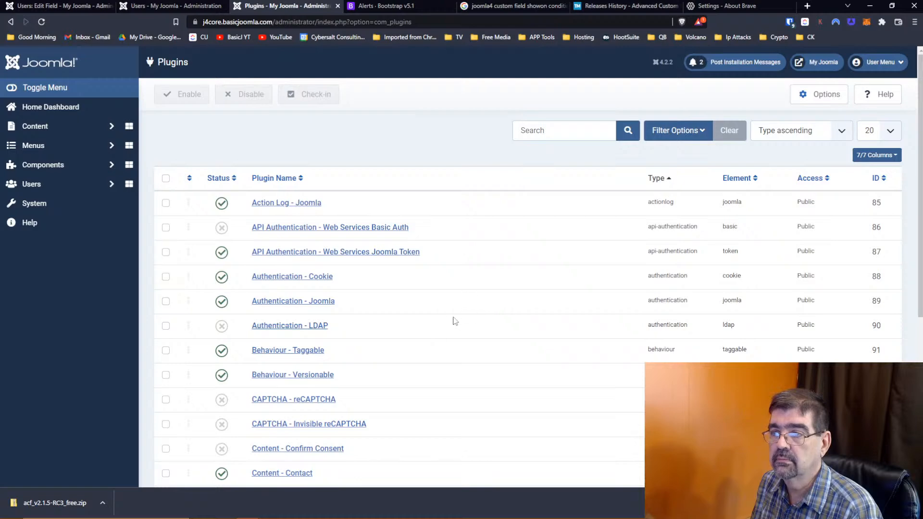
- Filter the plugins to type fields and show 500 plugins per page
click(684, 136)
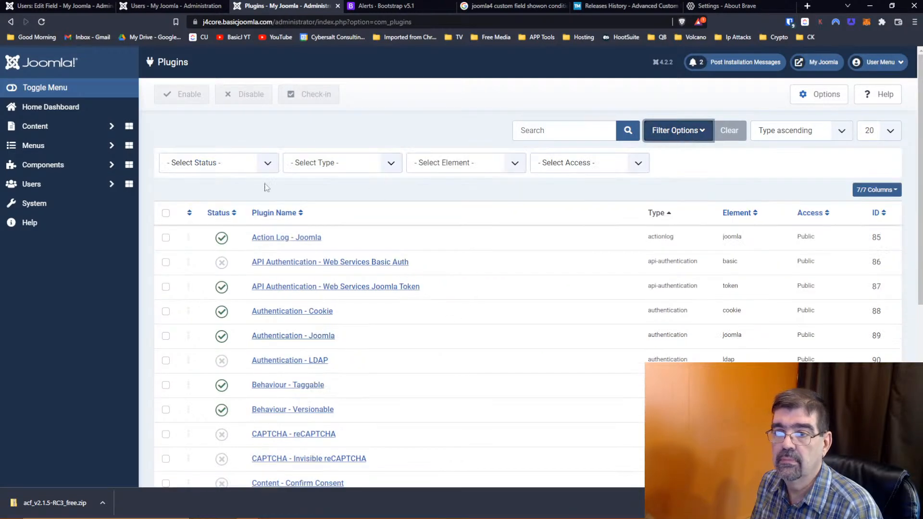
click(251, 166)
click(312, 165)
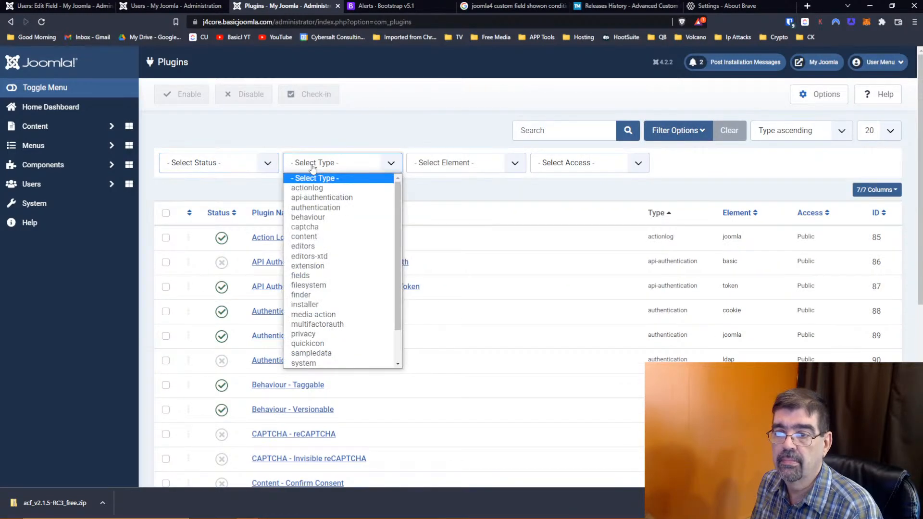
click(330, 275)
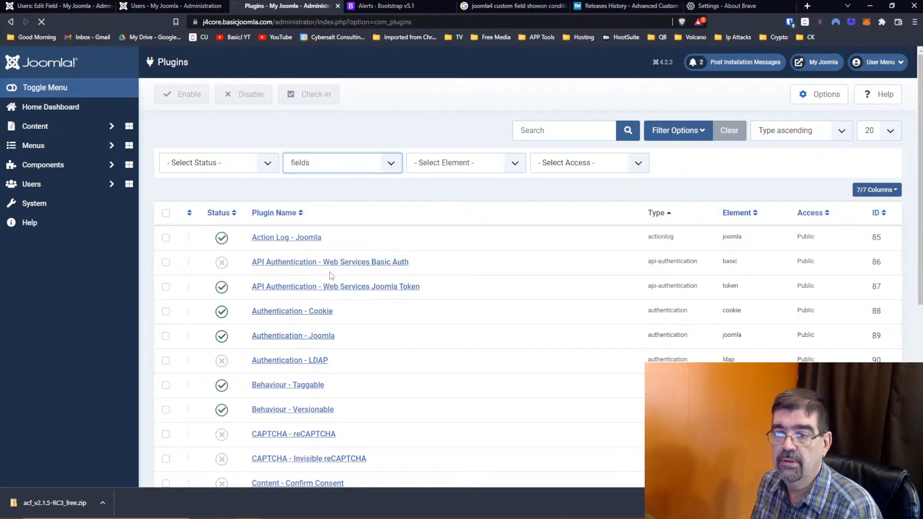
scroll(470, 271, down, 6)
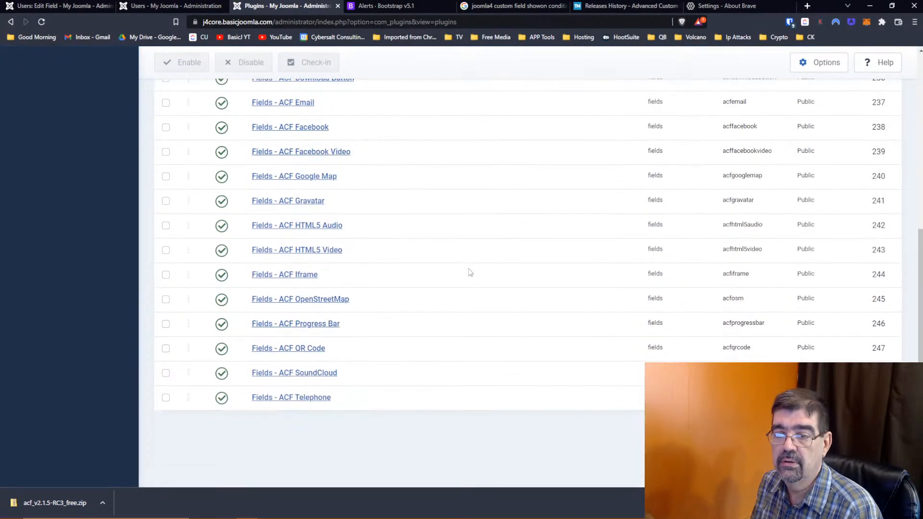
scroll(469, 270, up, 6)
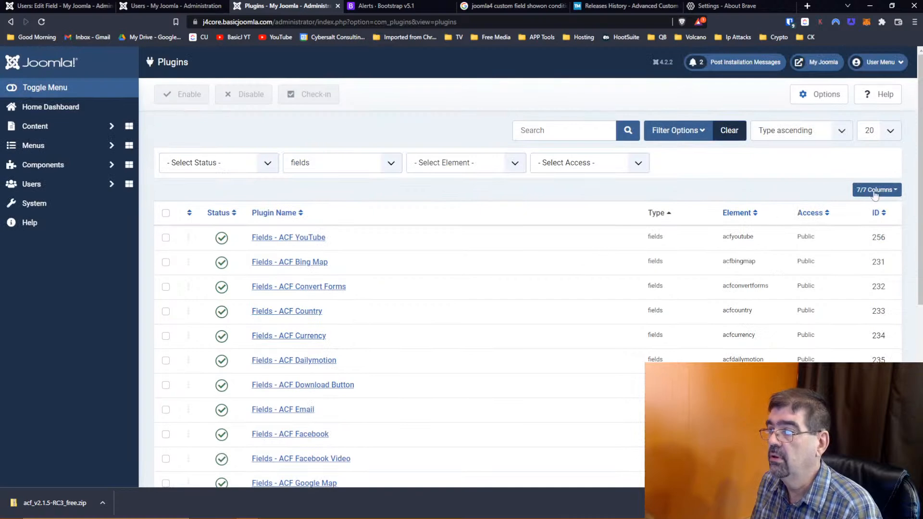
click(890, 131)
click(886, 233)
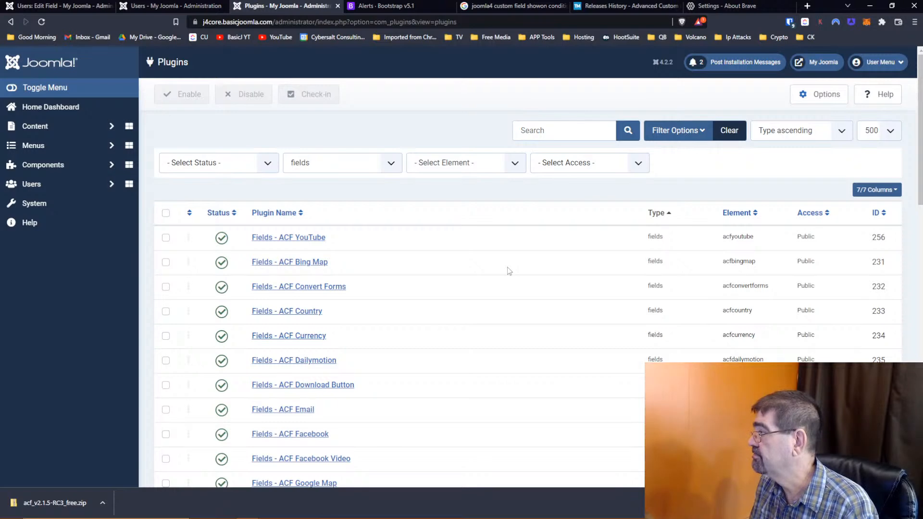
- Scroll through the fields plugins, then clear the Type filter
scroll(508, 270, down, 1)
scroll(508, 270, down, 10)
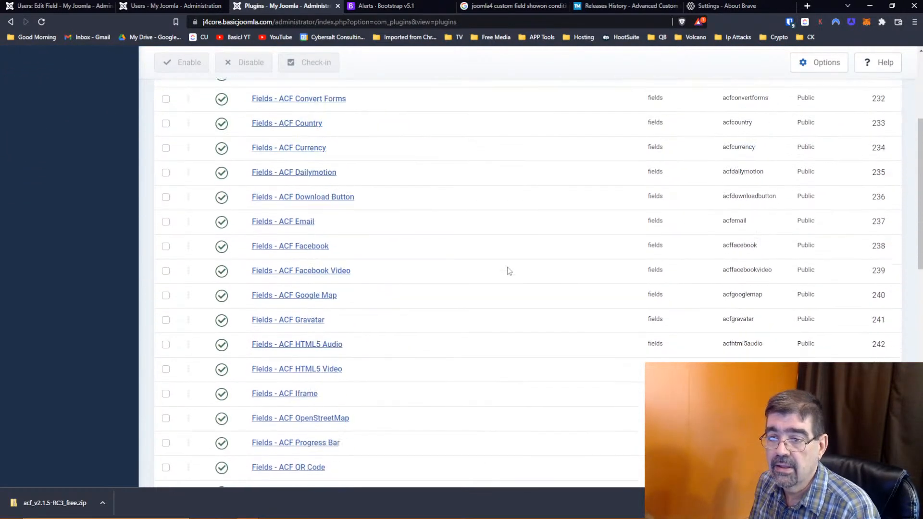
scroll(508, 271, down, 3)
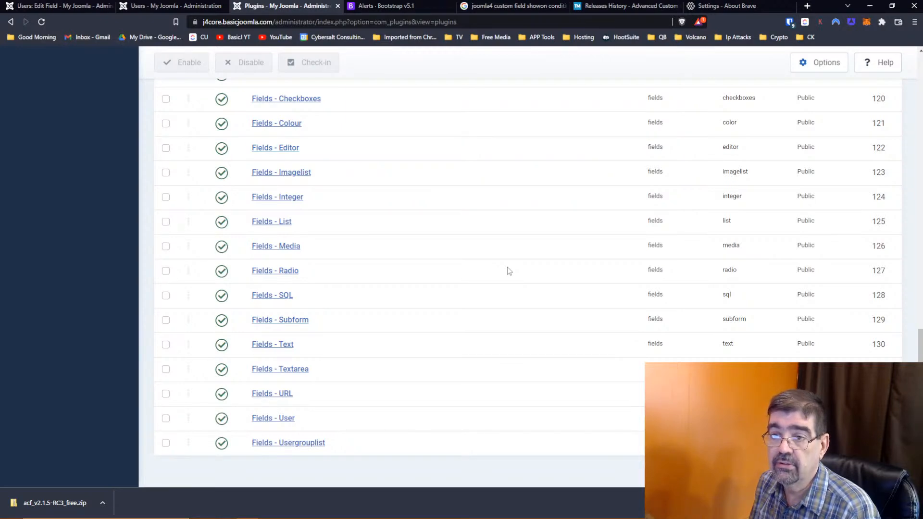
scroll(508, 271, up, 2)
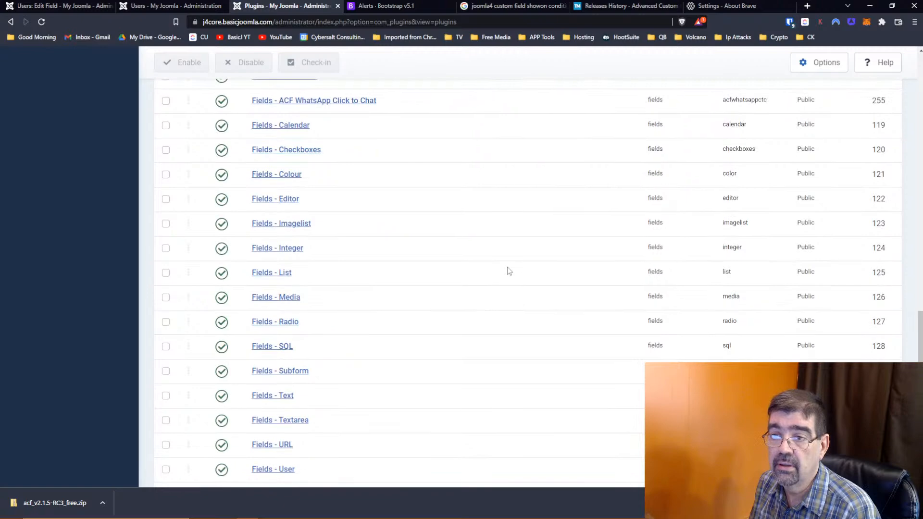
scroll(508, 270, up, 2)
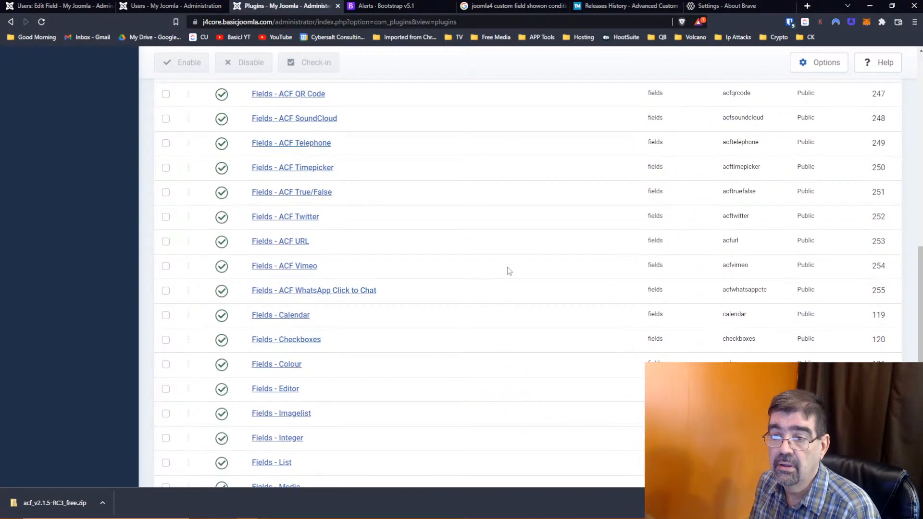
scroll(508, 270, up, 1)
scroll(508, 270, down, 3)
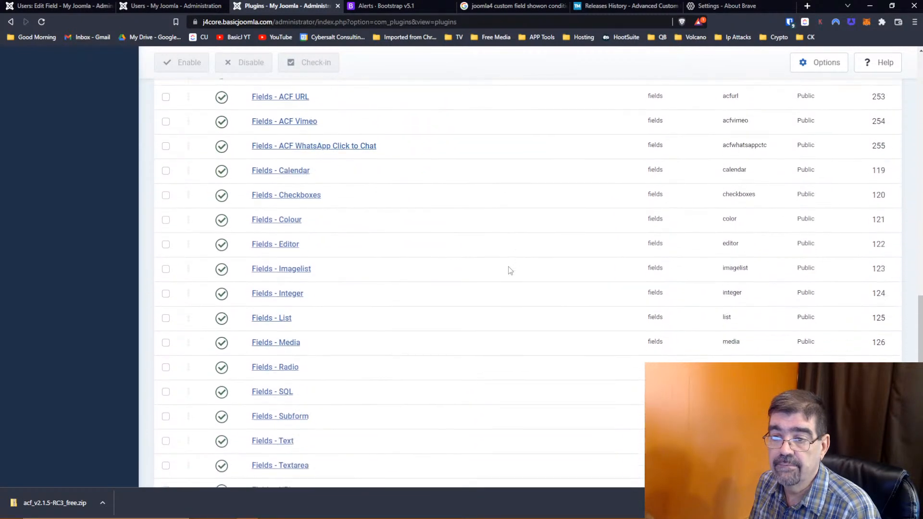
scroll(367, 219, down, 2)
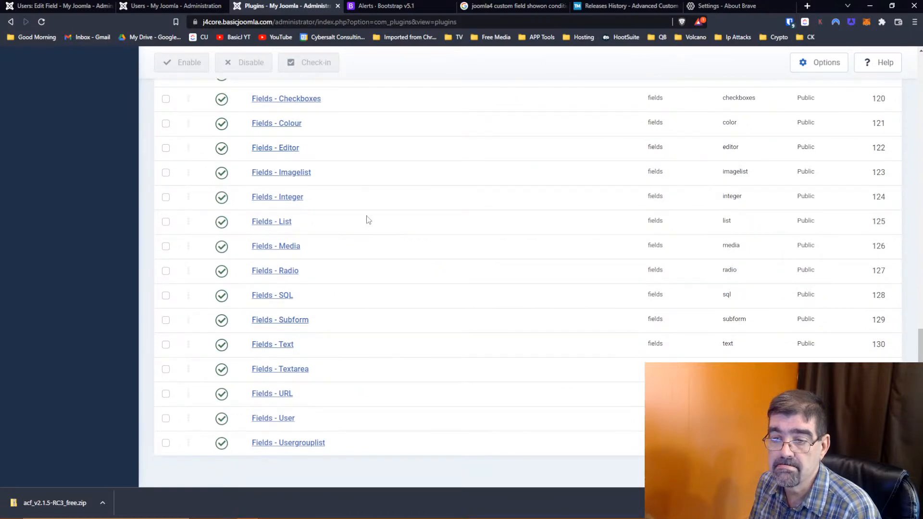
scroll(368, 220, up, 16)
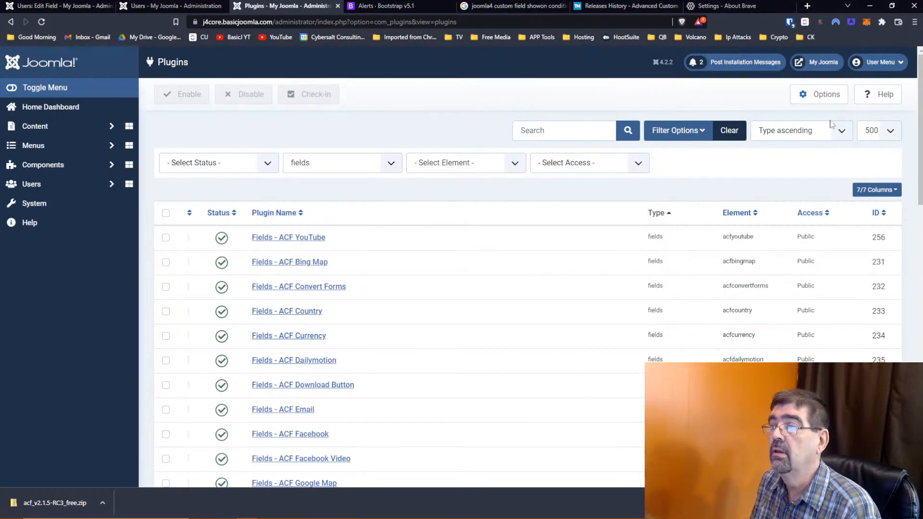
click(731, 130)
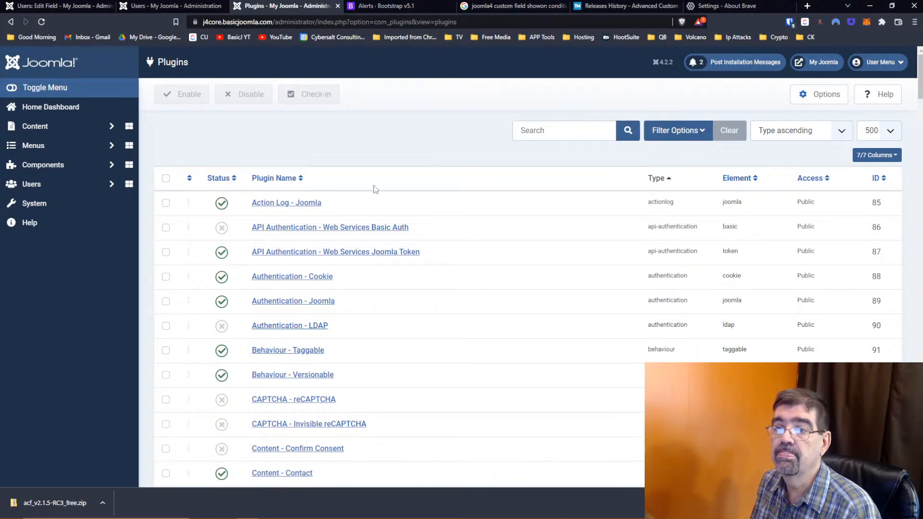
click(59, 6)
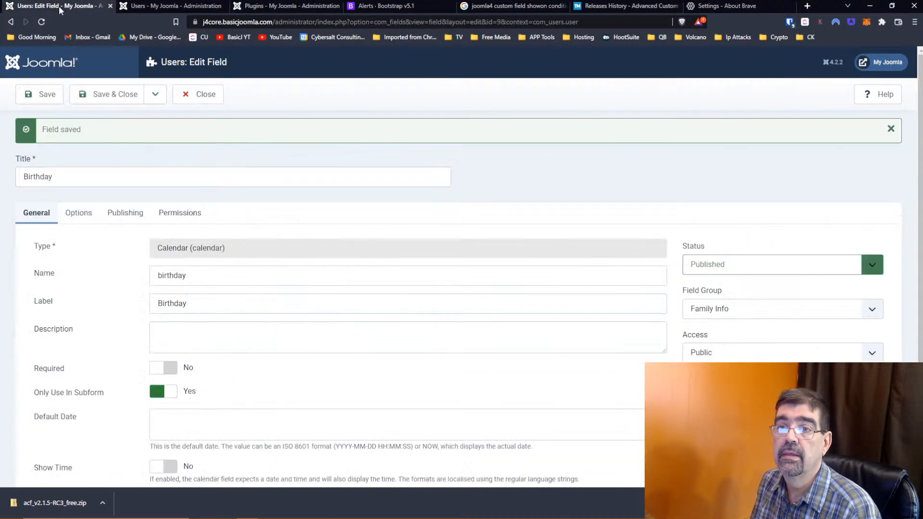
click(144, 6)
click(201, 207)
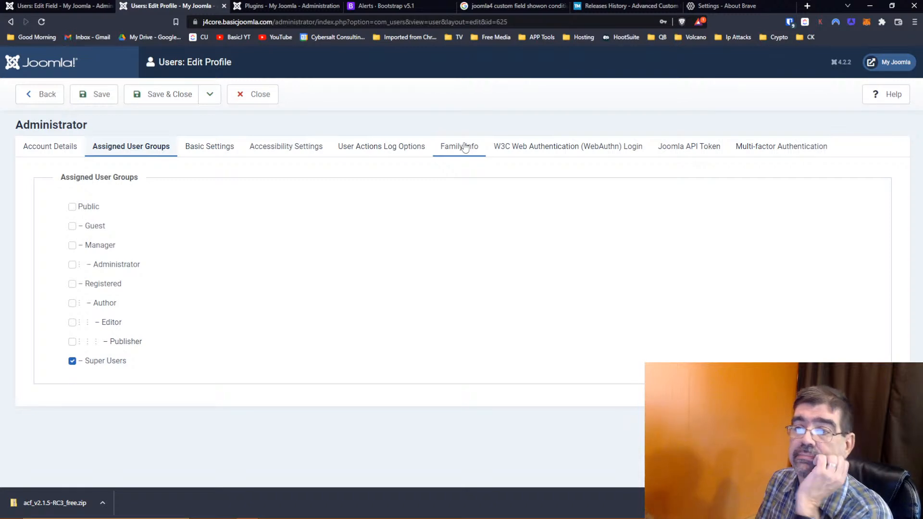
click(465, 147)
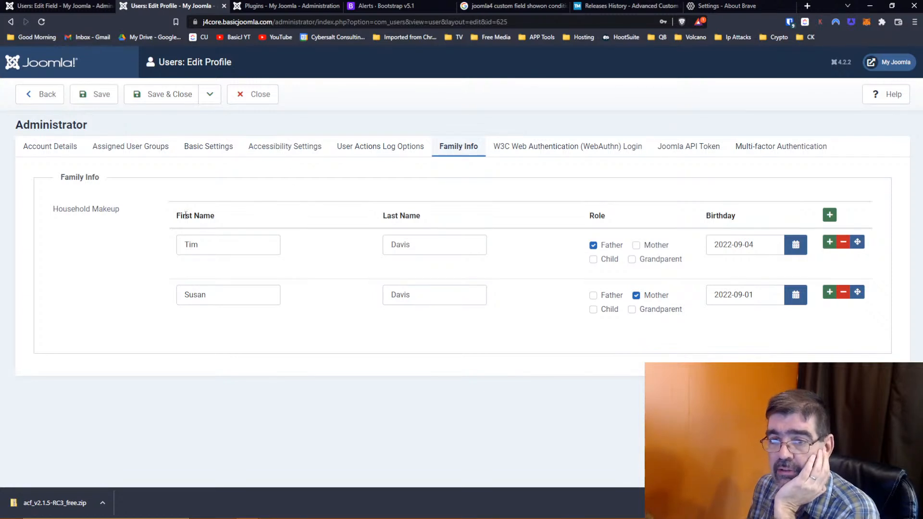
click(264, 153)
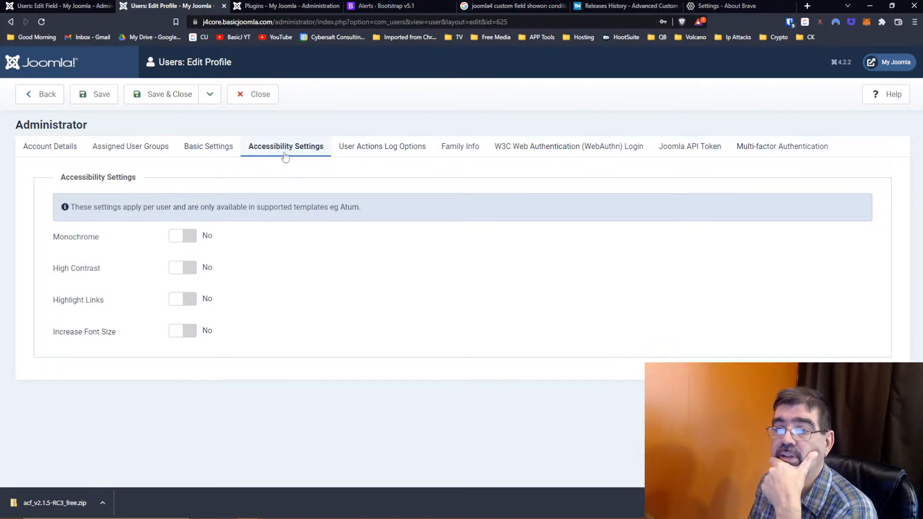
click(354, 154)
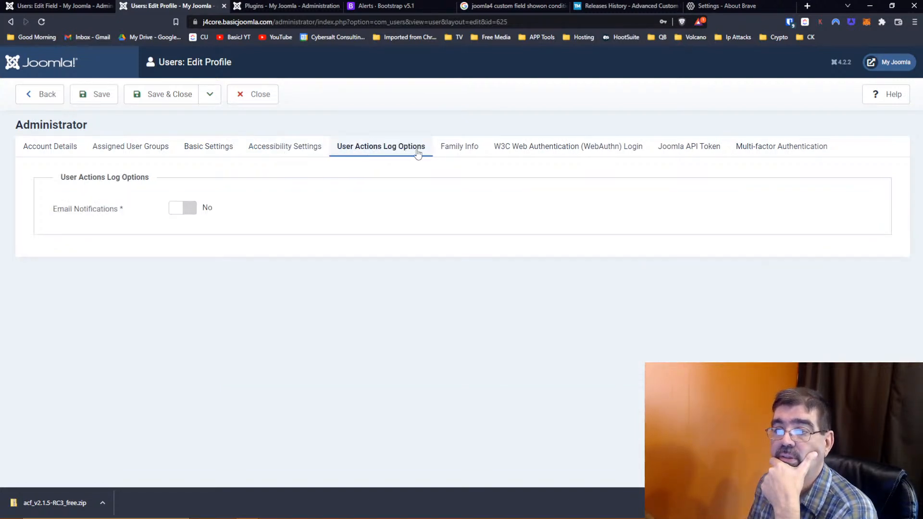
click(470, 154)
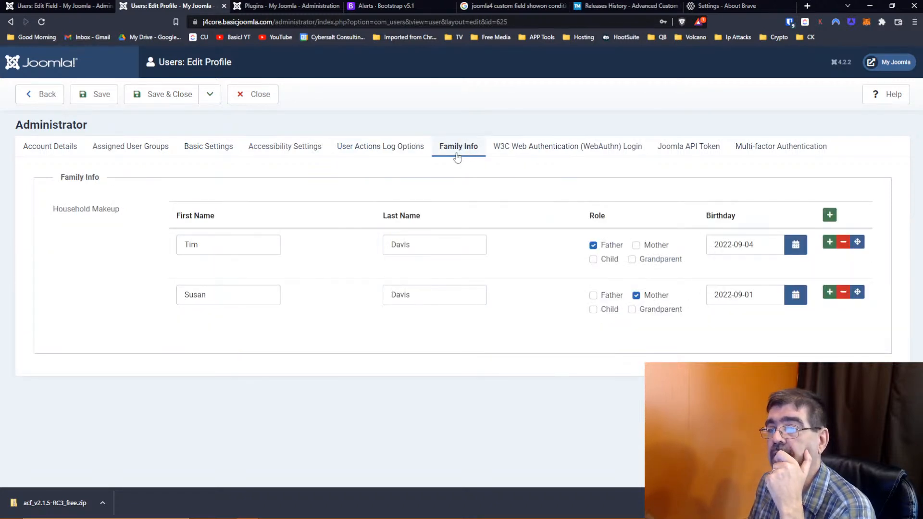
click(284, 8)
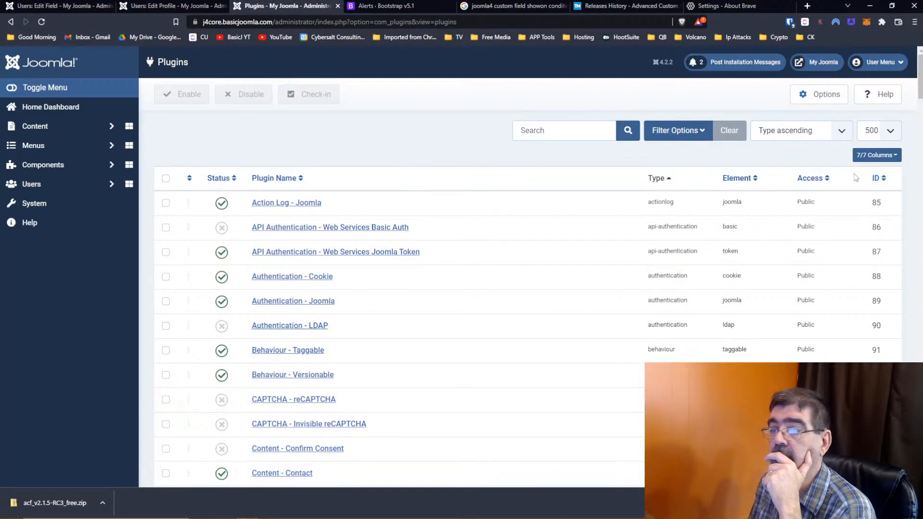
- Sort the plugins by ordering, descending, and scroll through the list
click(190, 179)
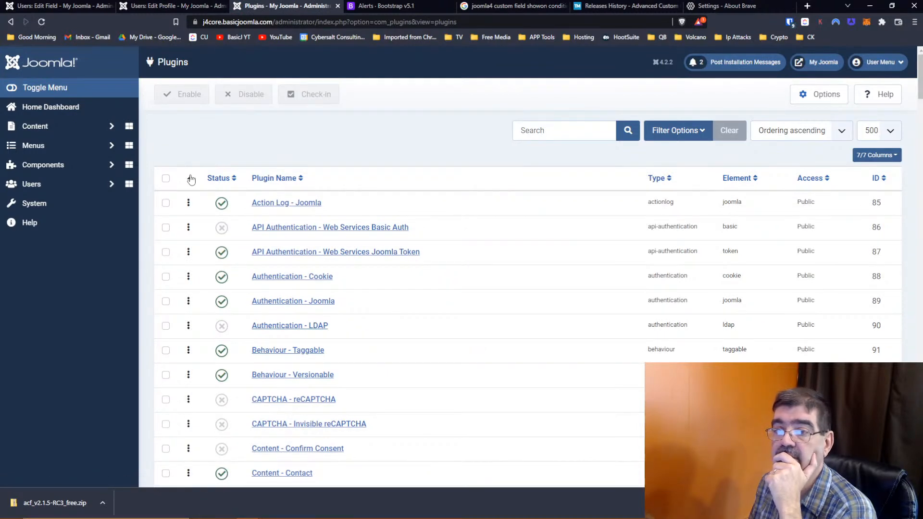
click(191, 179)
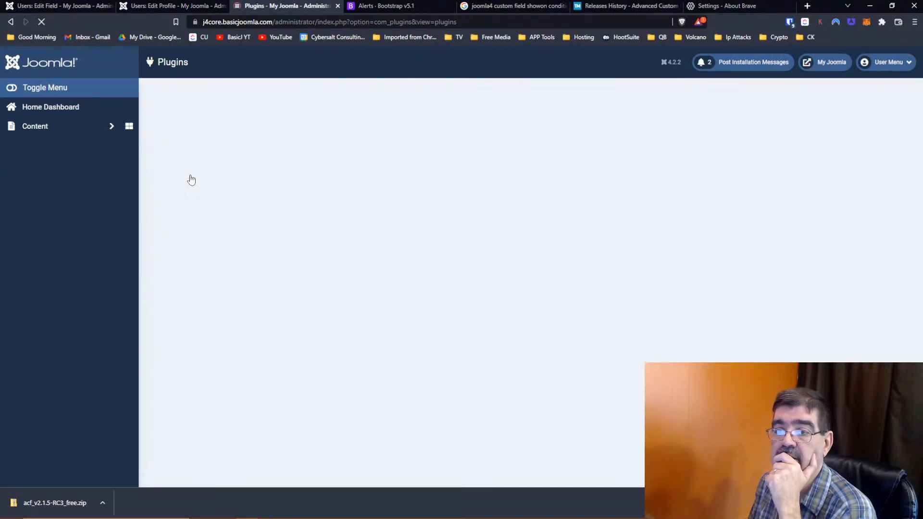
scroll(441, 222, down, 10)
scroll(441, 222, down, 20)
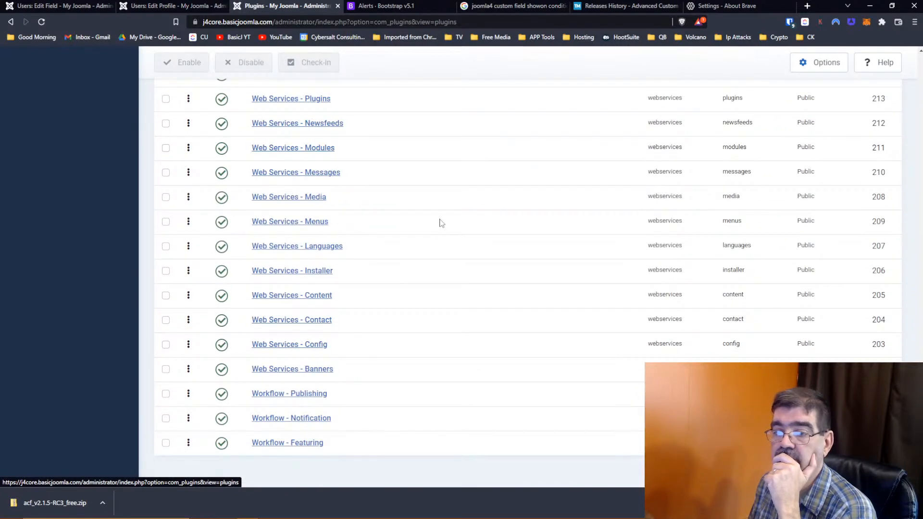
scroll(440, 223, up, 18)
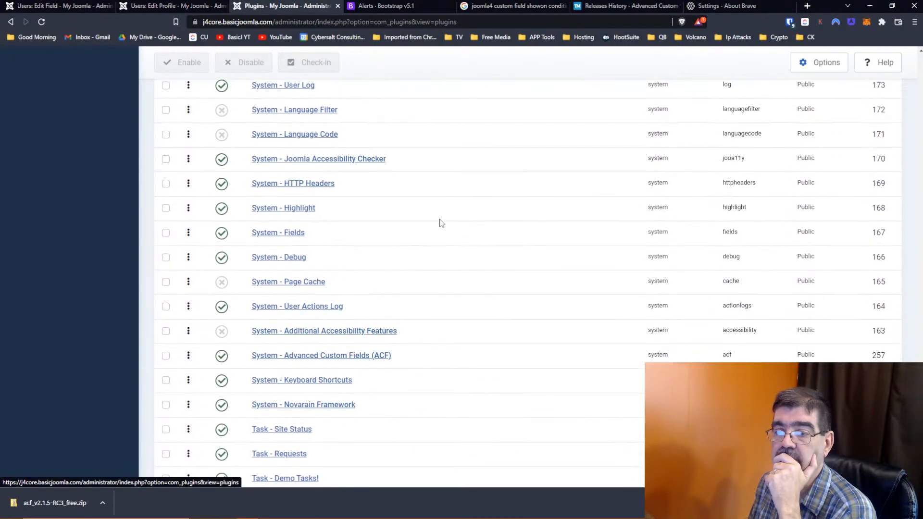
scroll(441, 223, up, 20)
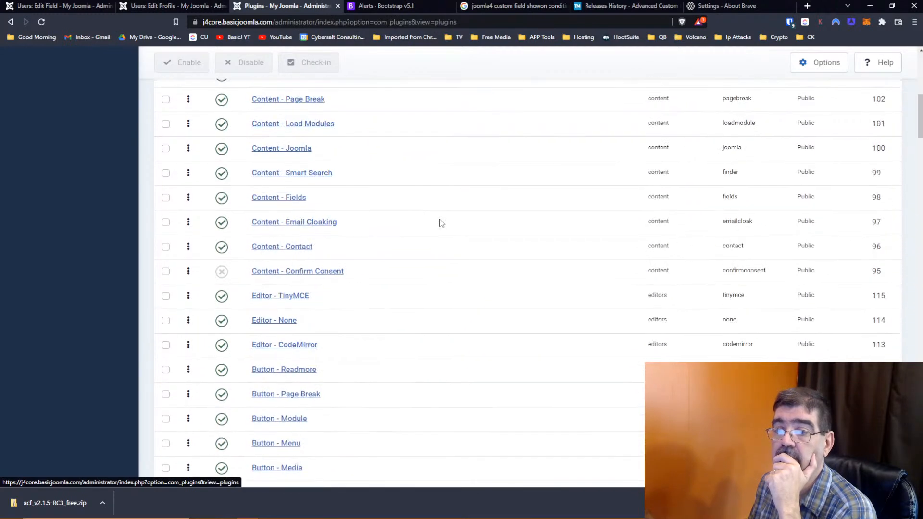
- Search the page for 'w3' and scroll through the full plugins list
key(ctrl+f)
text(w3)
scroll(441, 222, up, 8)
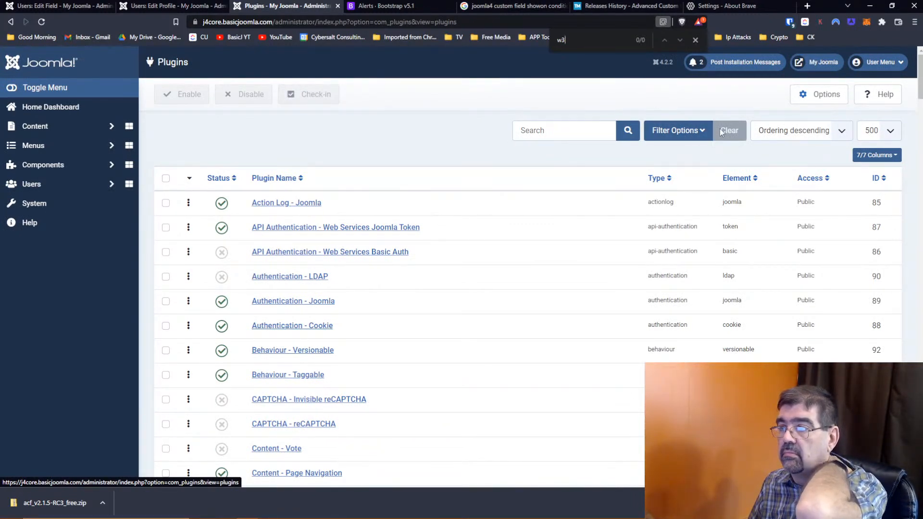
scroll(464, 180, down, 2)
scroll(465, 181, down, 20)
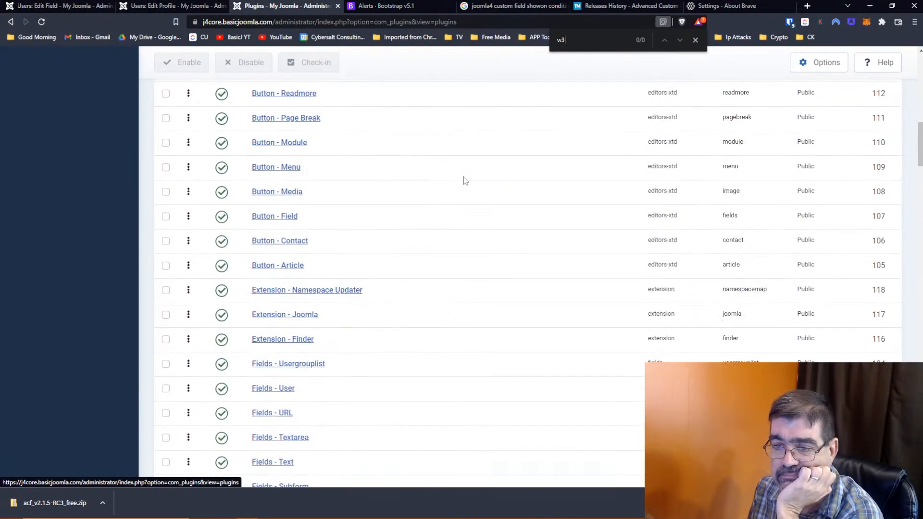
scroll(464, 181, down, 20)
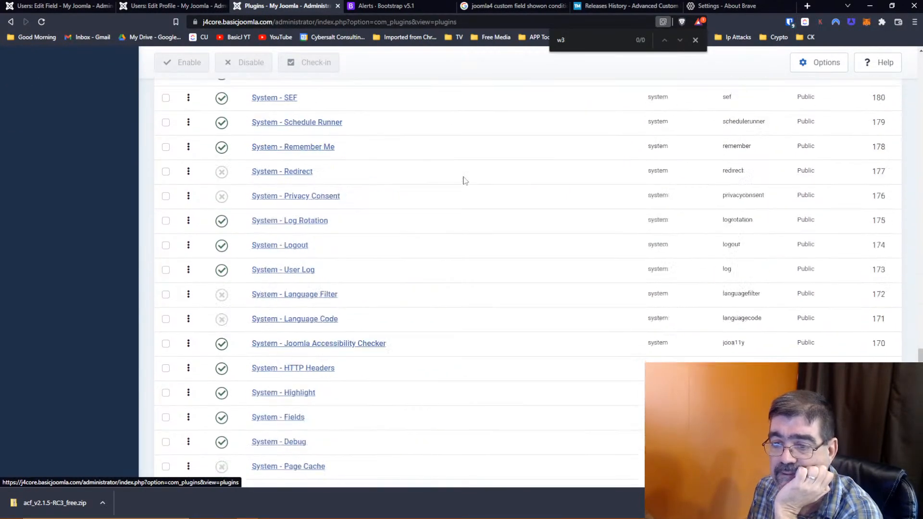
scroll(464, 181, up, 4)
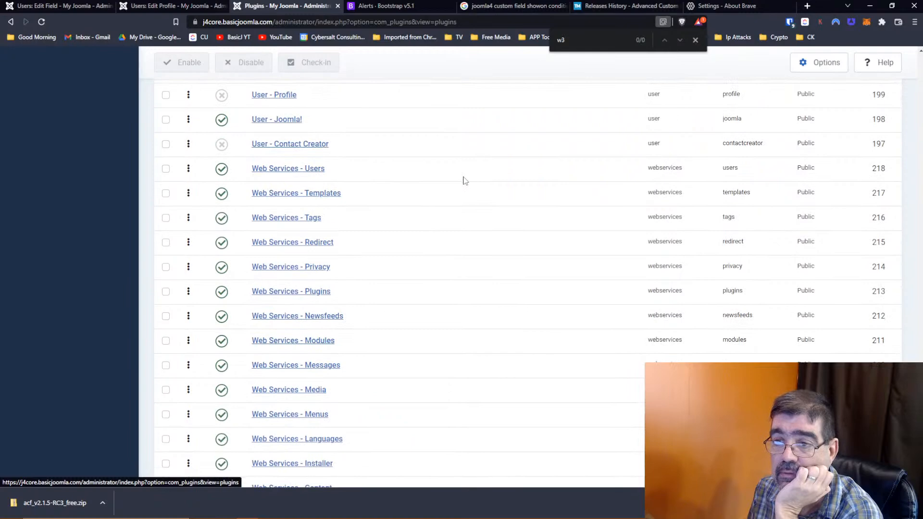
scroll(464, 181, up, 2)
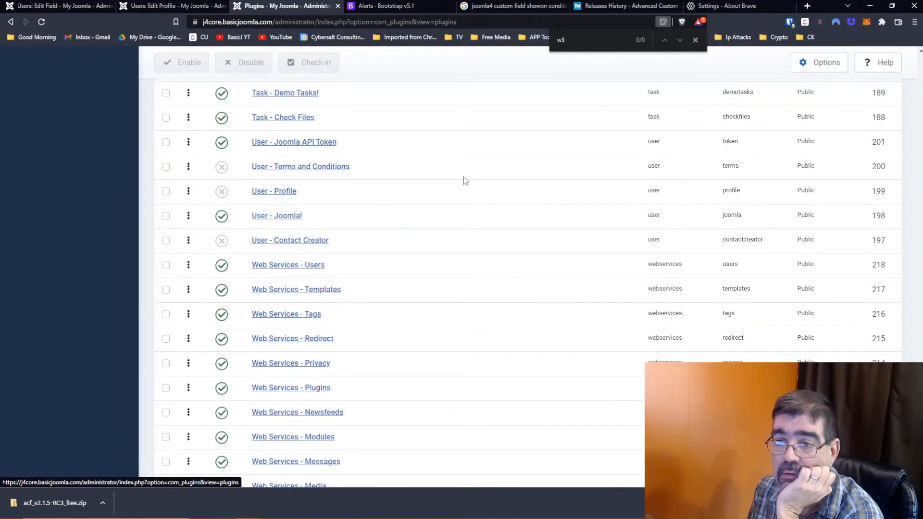
scroll(464, 180, up, 1)
scroll(464, 181, down, 5)
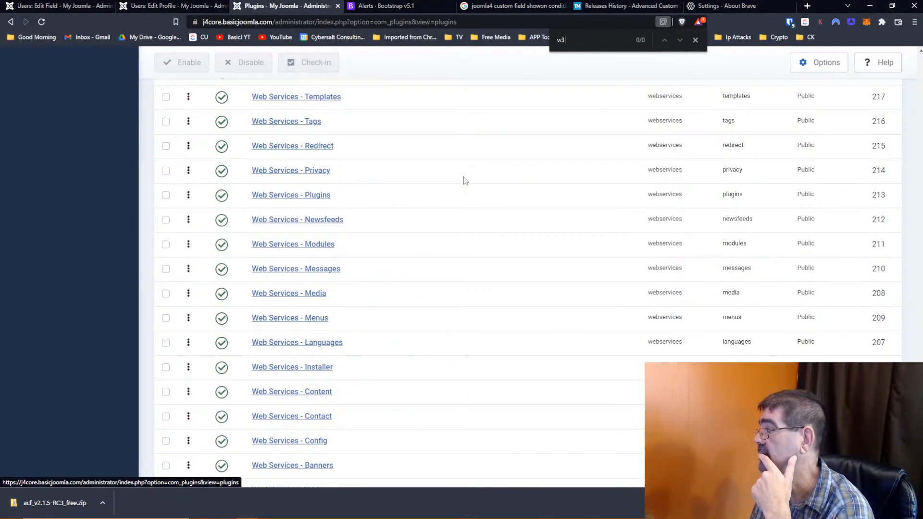
scroll(464, 181, down, 1)
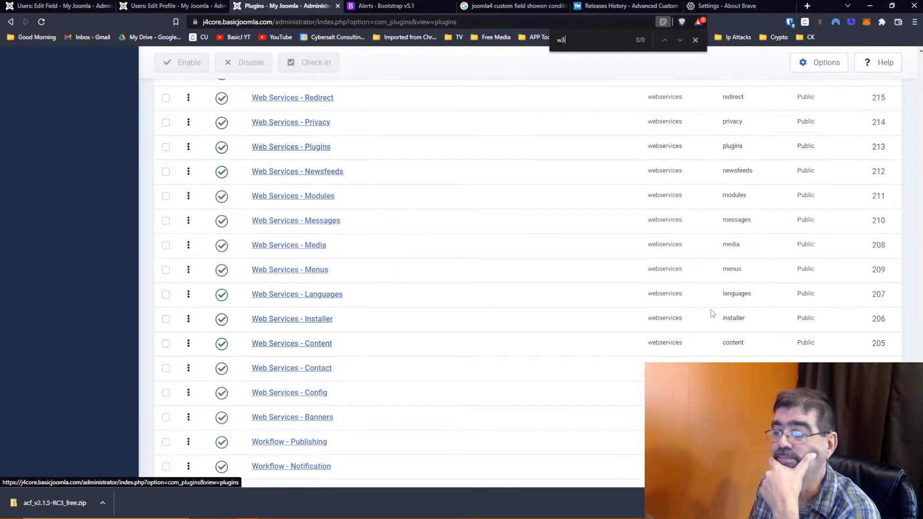
scroll(488, 354, down, 1)
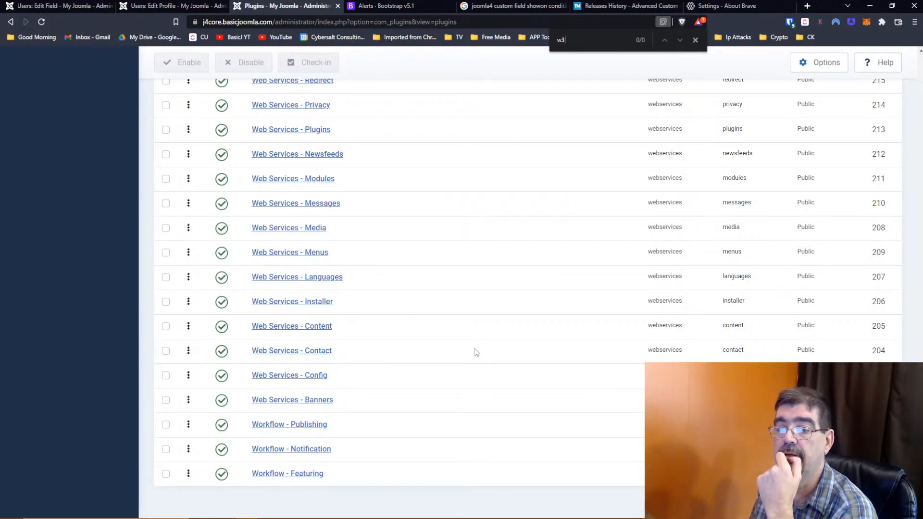
scroll(476, 353, up, 20)
scroll(476, 352, up, 20)
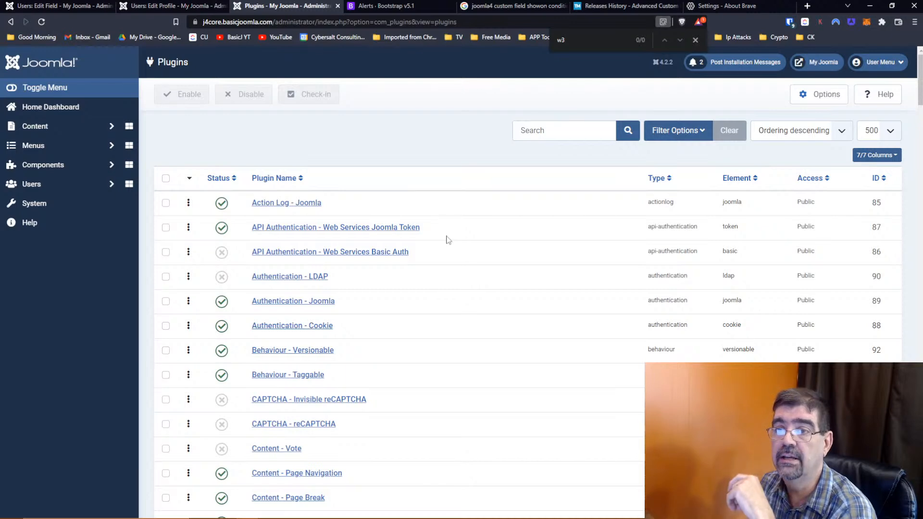
scroll(447, 239, down, 18)
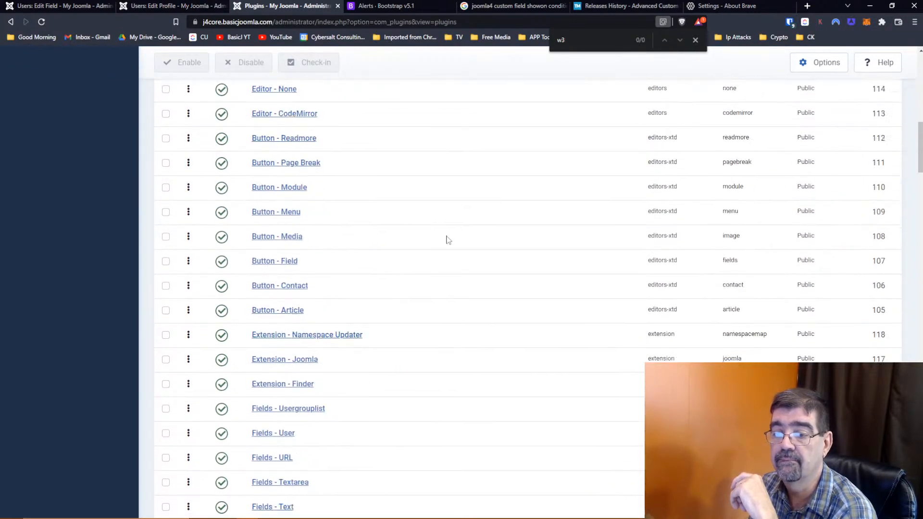
scroll(447, 239, down, 20)
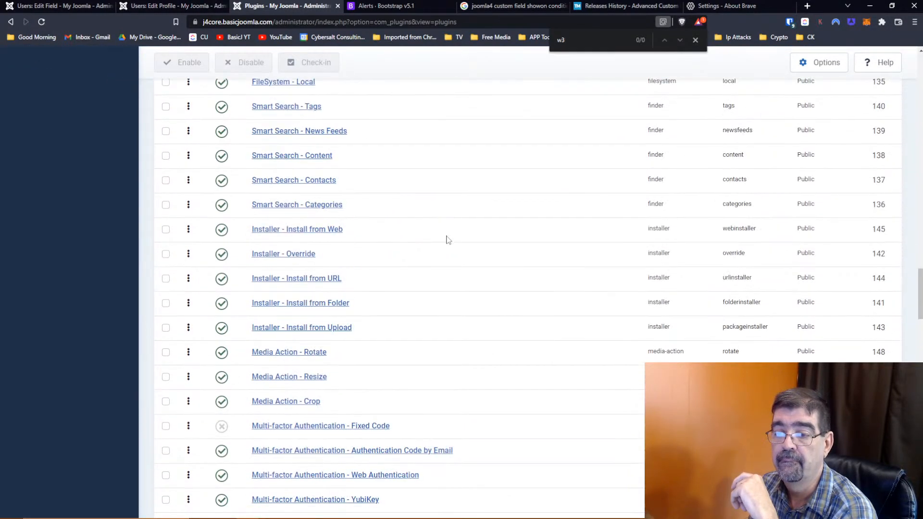
scroll(447, 239, down, 5)
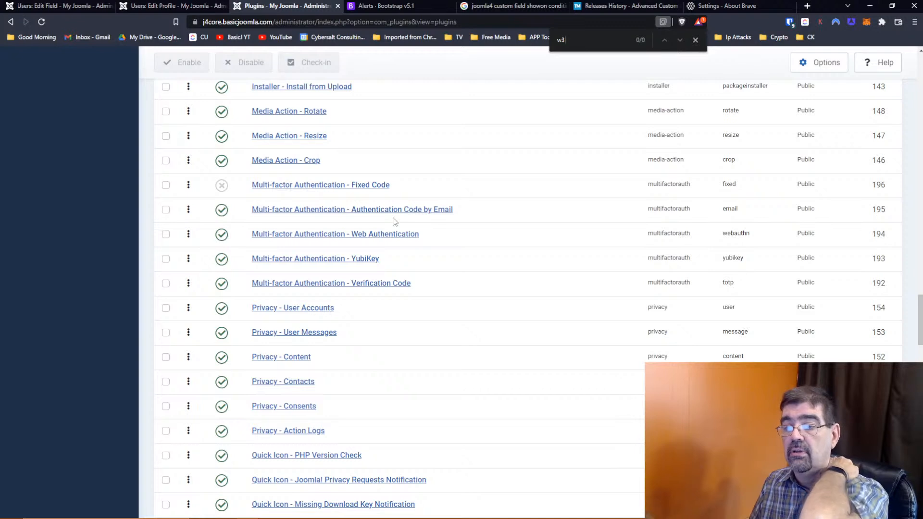
click(162, 8)
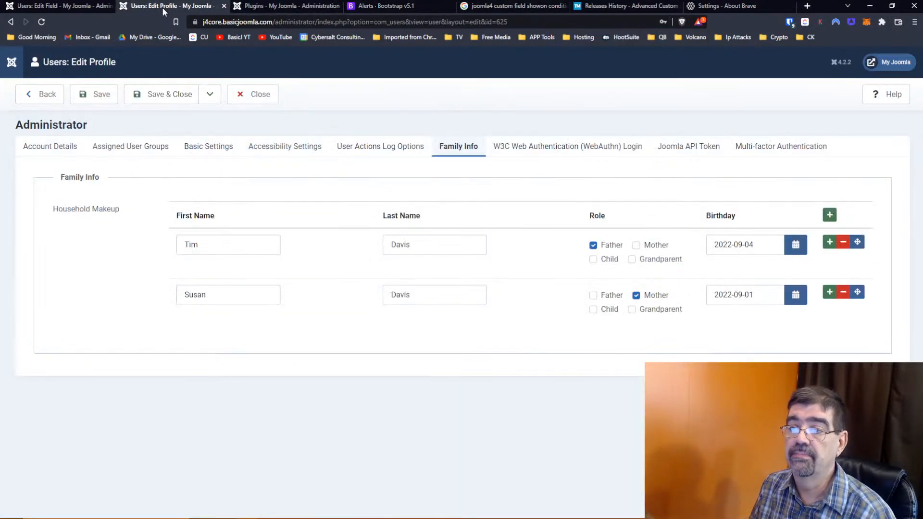
click(86, 7)
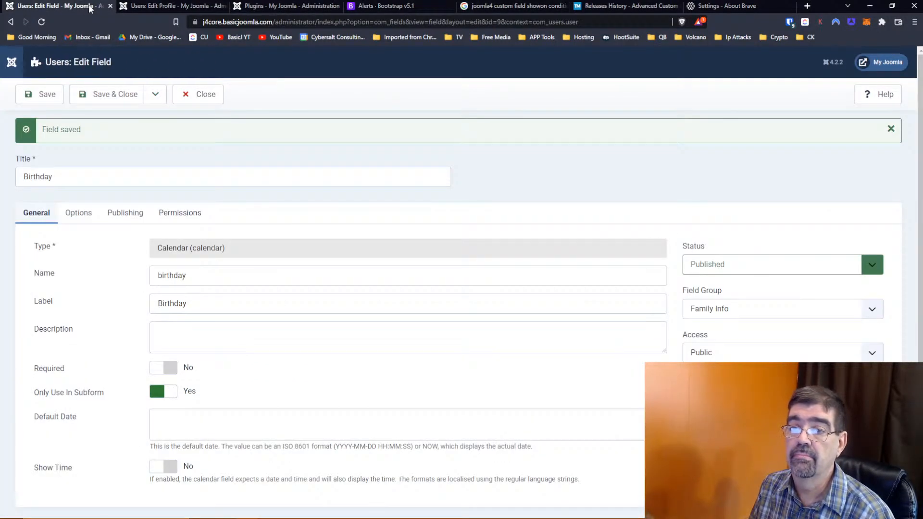
click(159, 8)
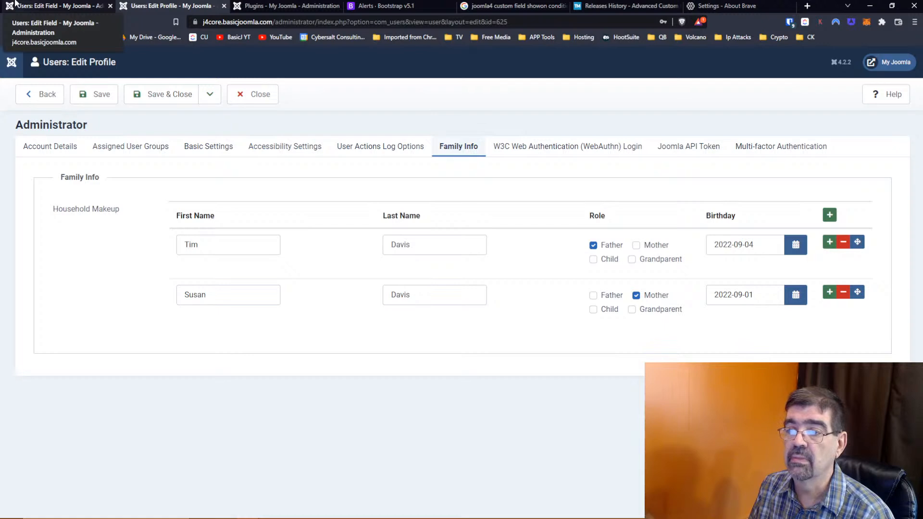
click(891, 6)
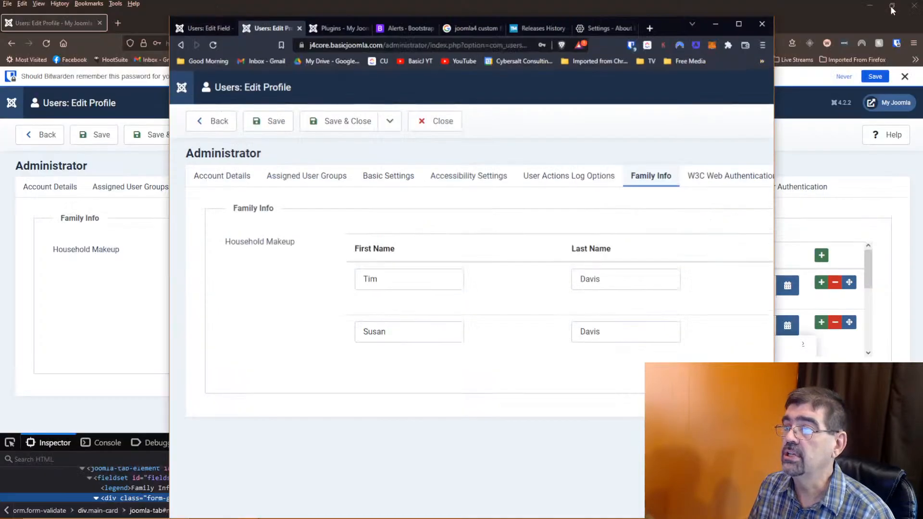
drag(782, 204, 561, 197)
scroll(483, 231, down, 2)
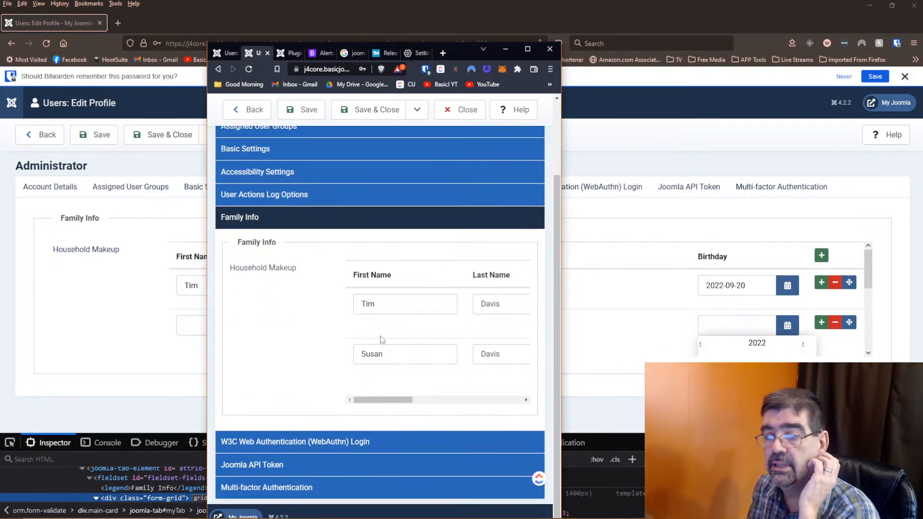
drag(365, 403, 514, 396)
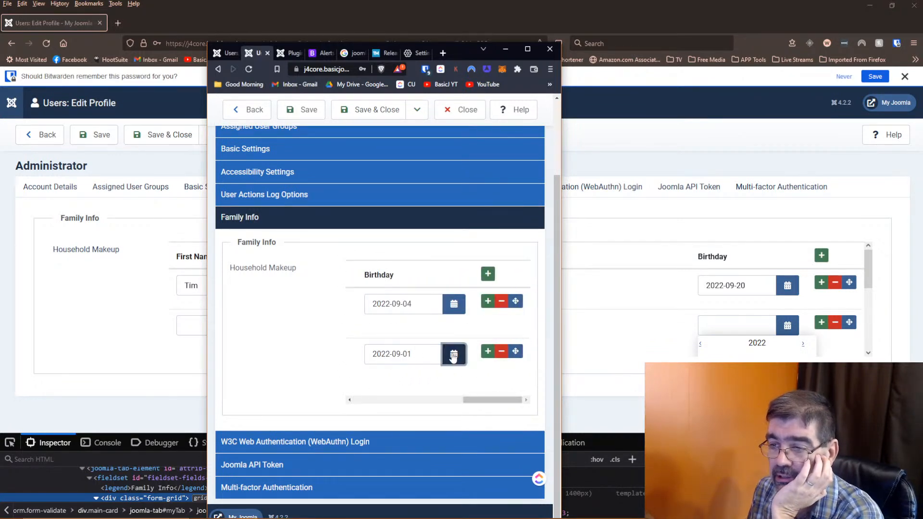
click(454, 354)
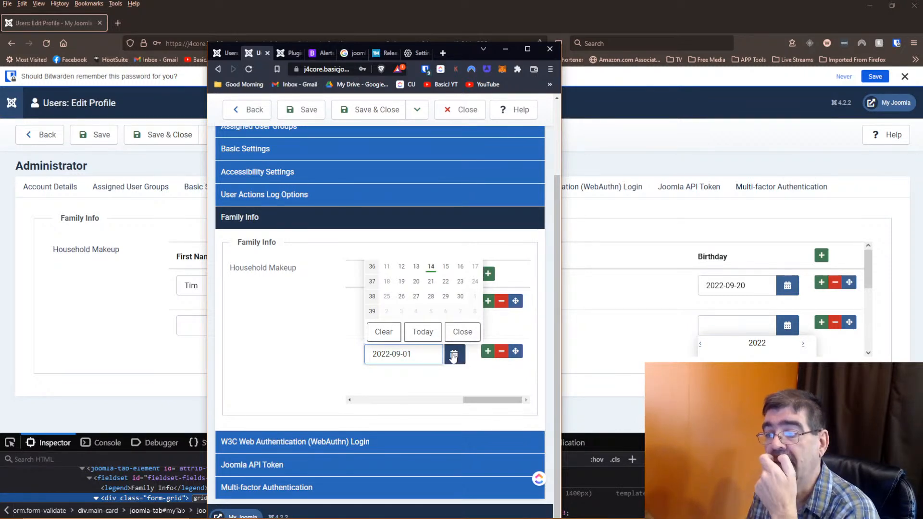
click(450, 383)
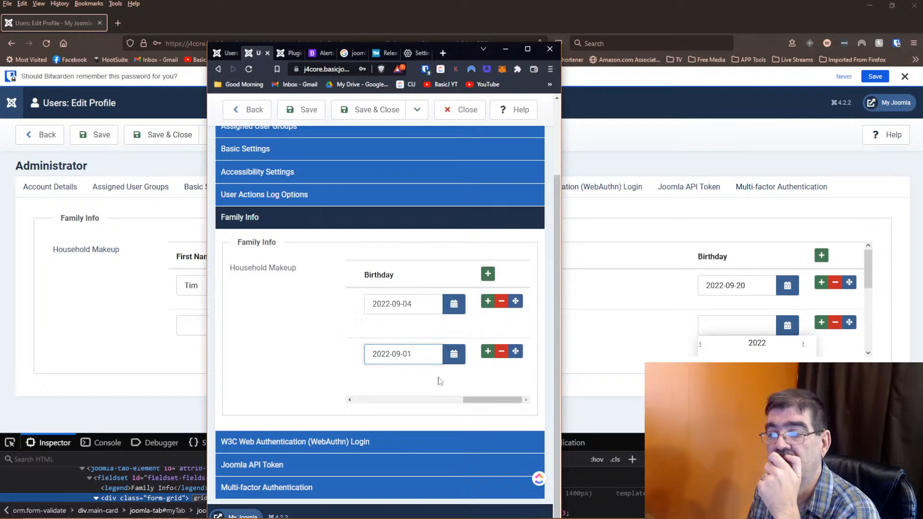
scroll(439, 381, up, 1)
scroll(439, 381, down, 1)
drag(481, 399, 356, 408)
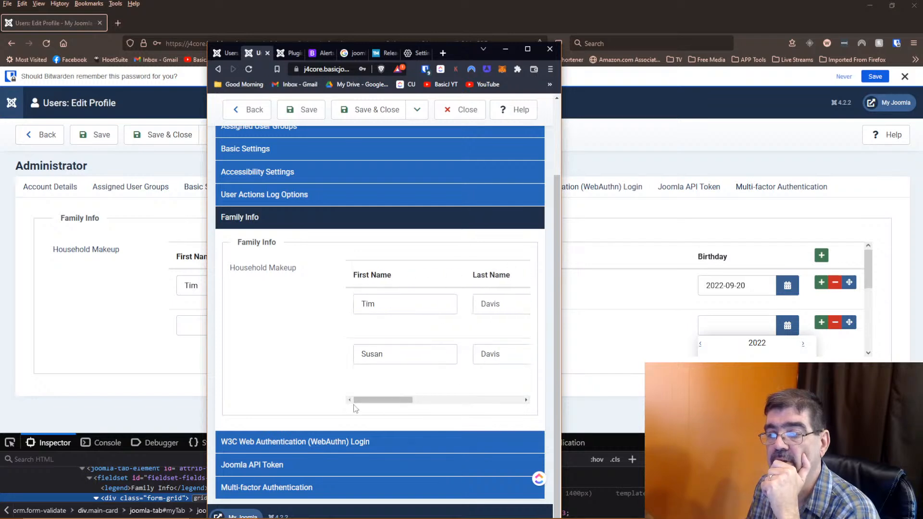
click(527, 49)
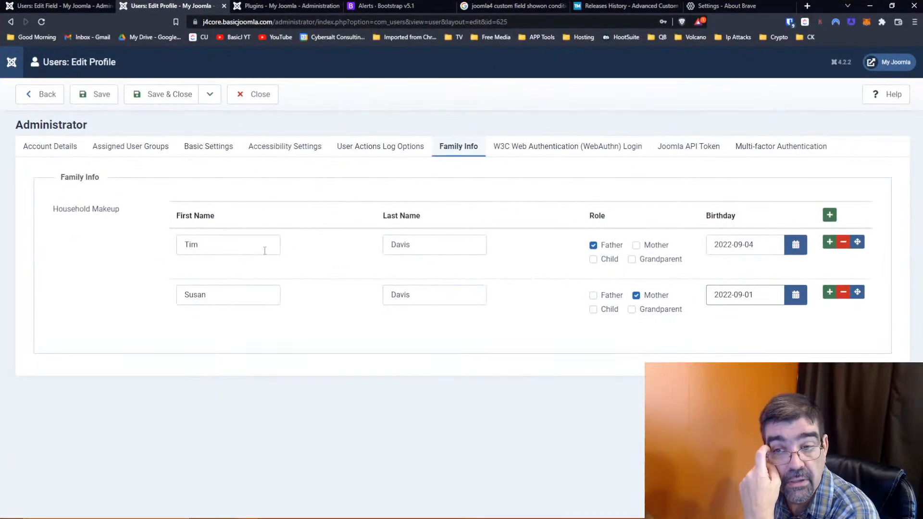
- Open DevTools, pick a member-row cell, and select the tbody.subform-repeatable-container node
key(ctrl+shift+j)
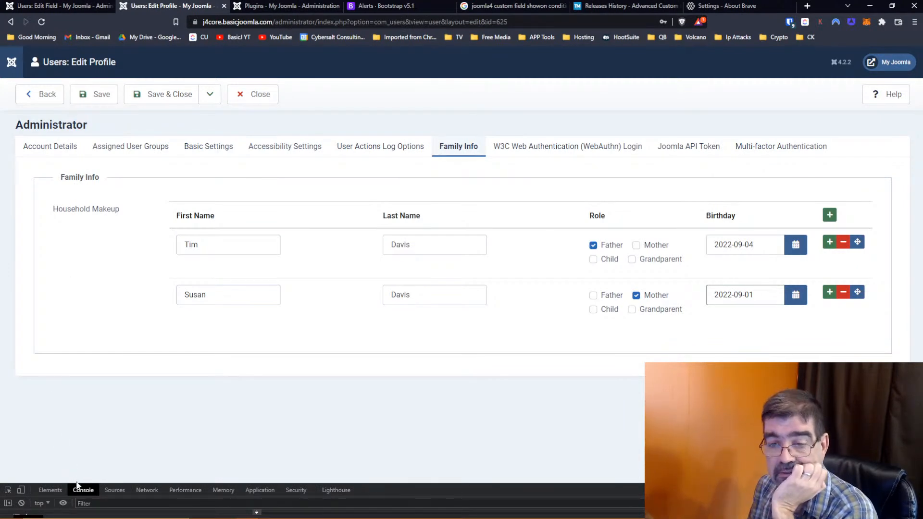
drag(77, 484, 76, 424)
click(8, 431)
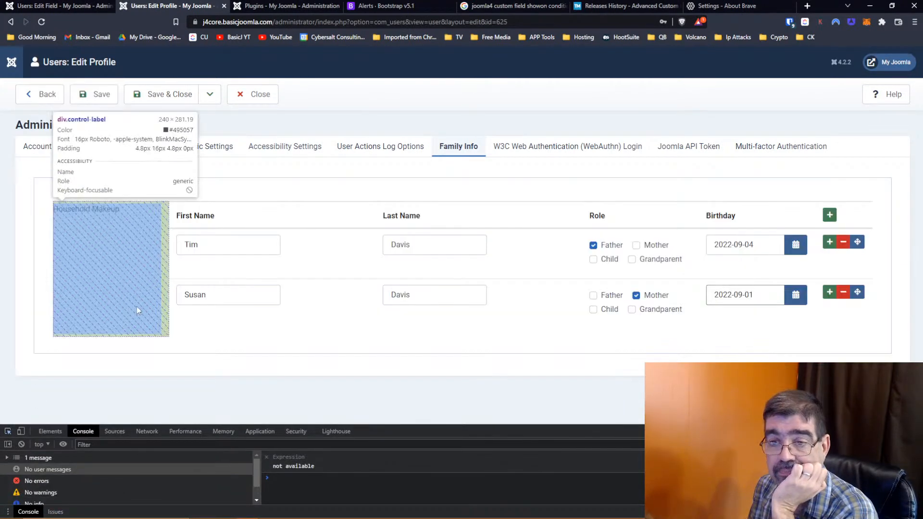
click(175, 304)
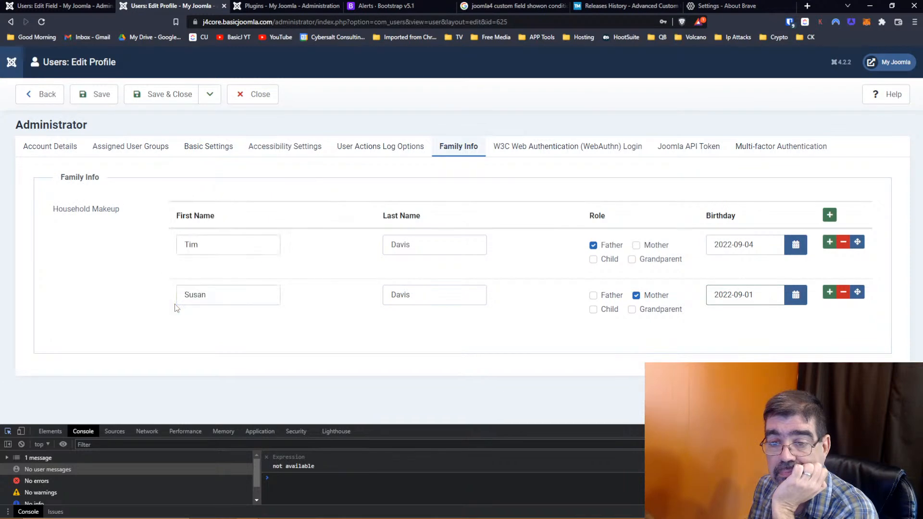
drag(170, 424, 172, 380)
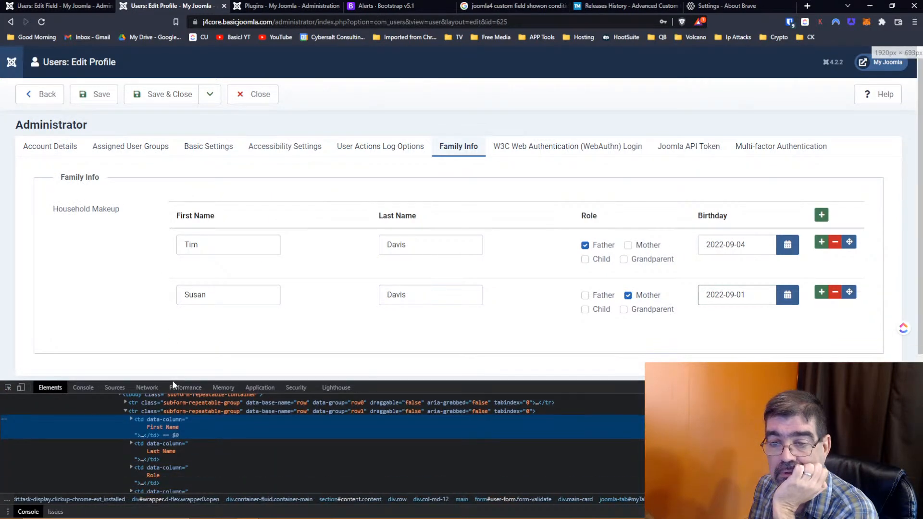
click(151, 394)
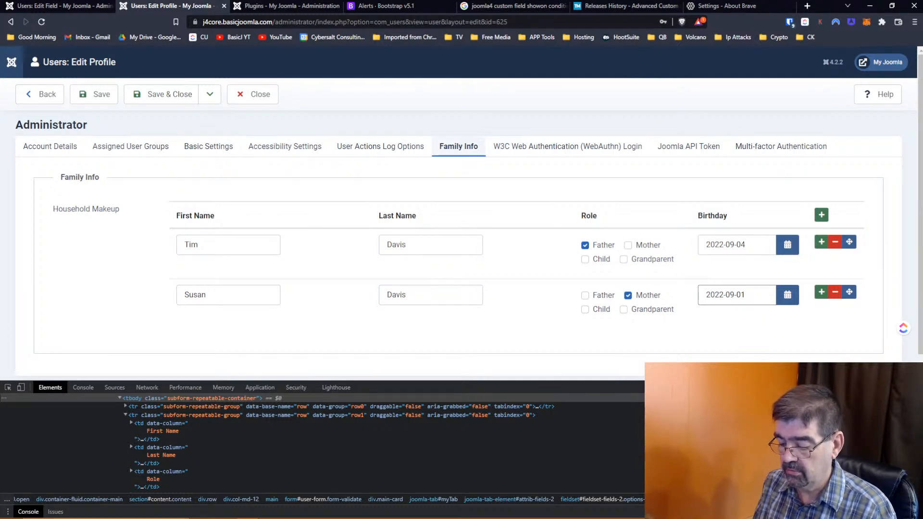
- Finish the 1000px tbody height, open the first birthday's calendar, and scroll to check the rows
text(px)
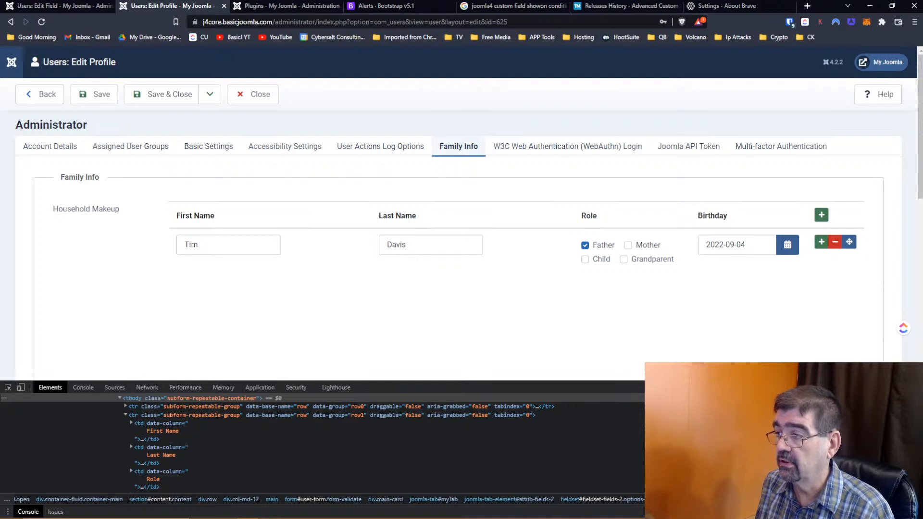
click(787, 245)
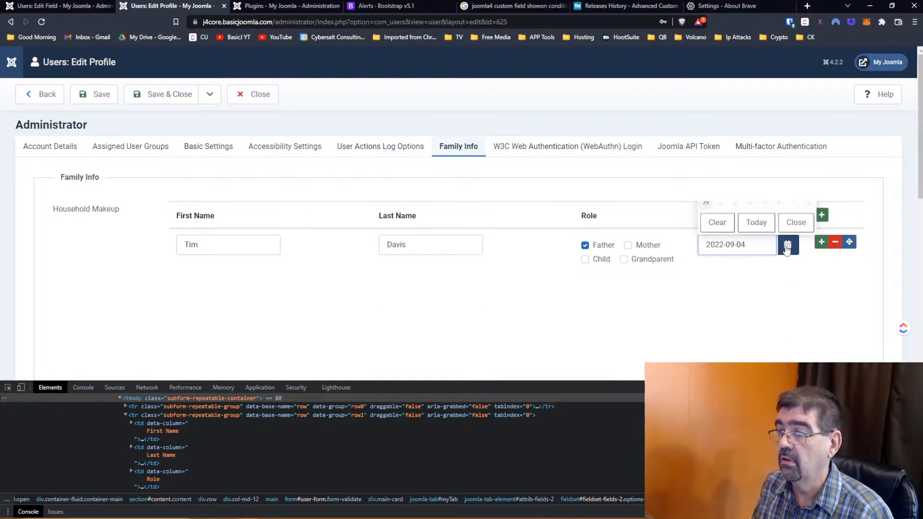
scroll(802, 284, down, 6)
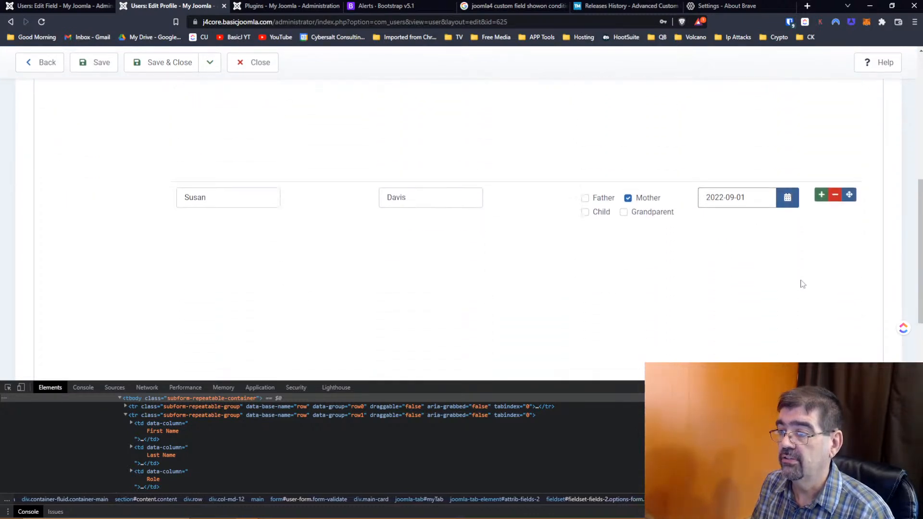
scroll(802, 284, down, 2)
scroll(802, 284, up, 2)
scroll(802, 284, up, 5)
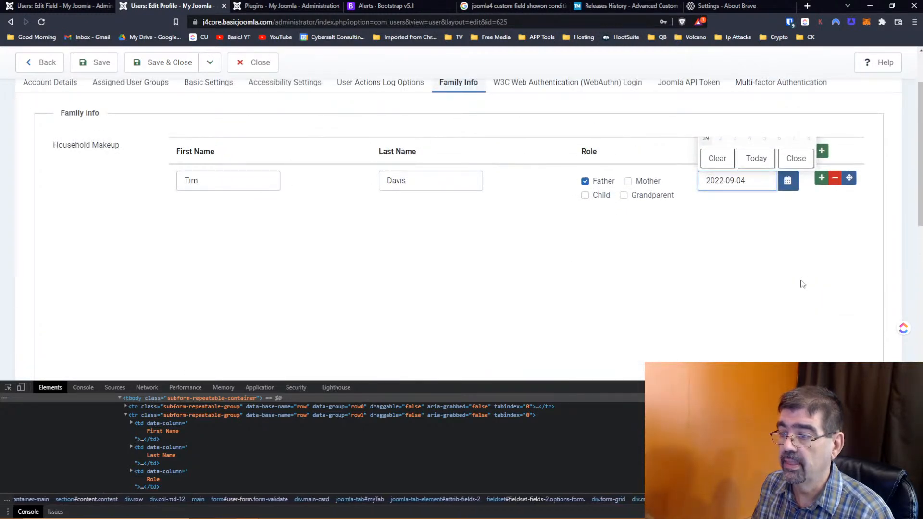
scroll(802, 284, up, 1)
scroll(802, 284, down, 2)
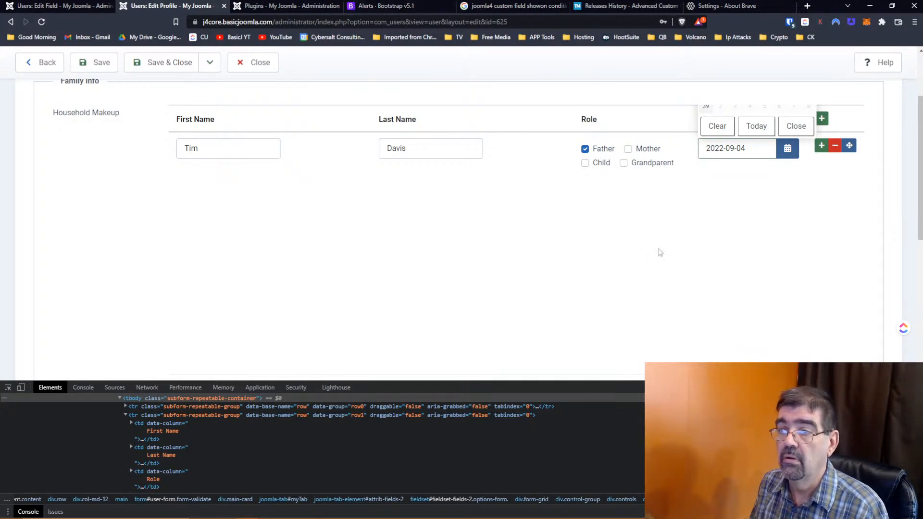
scroll(639, 238, up, 2)
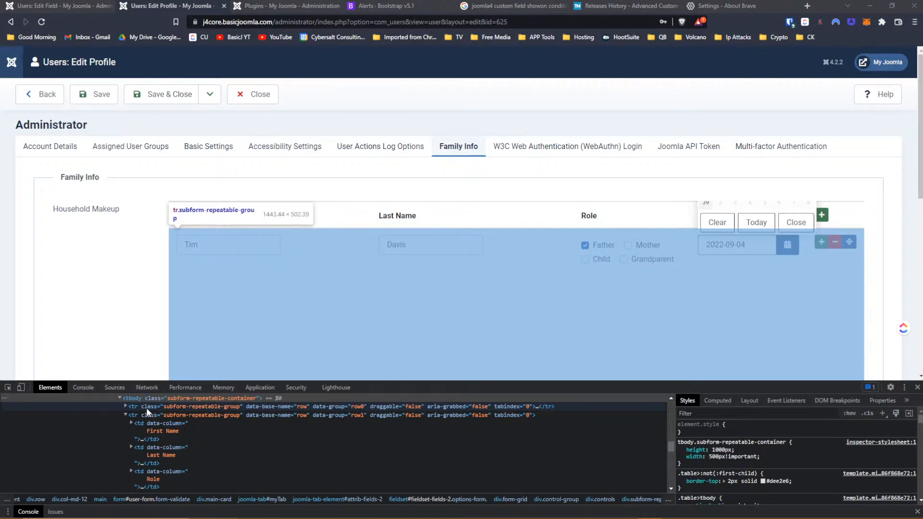
- Add a new style rule giving each household member row height: 200px
click(146, 407)
scroll(226, 356, down, 3)
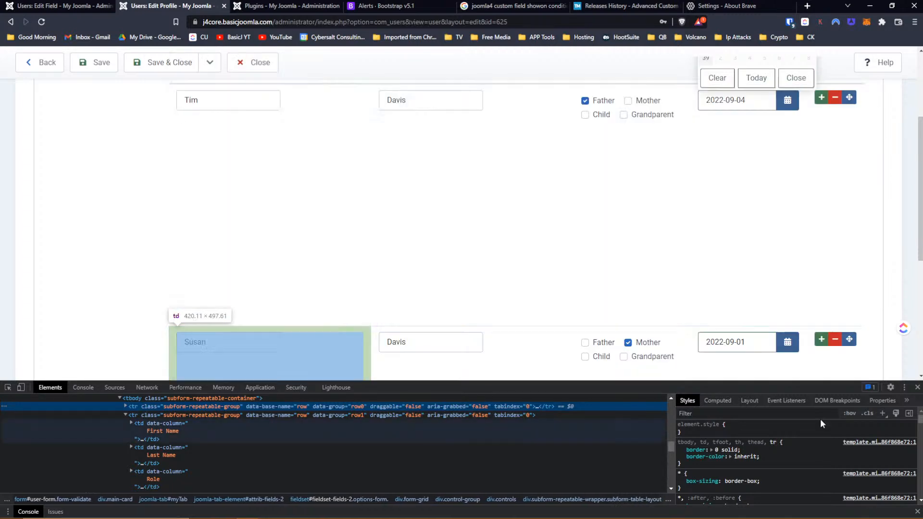
click(883, 413)
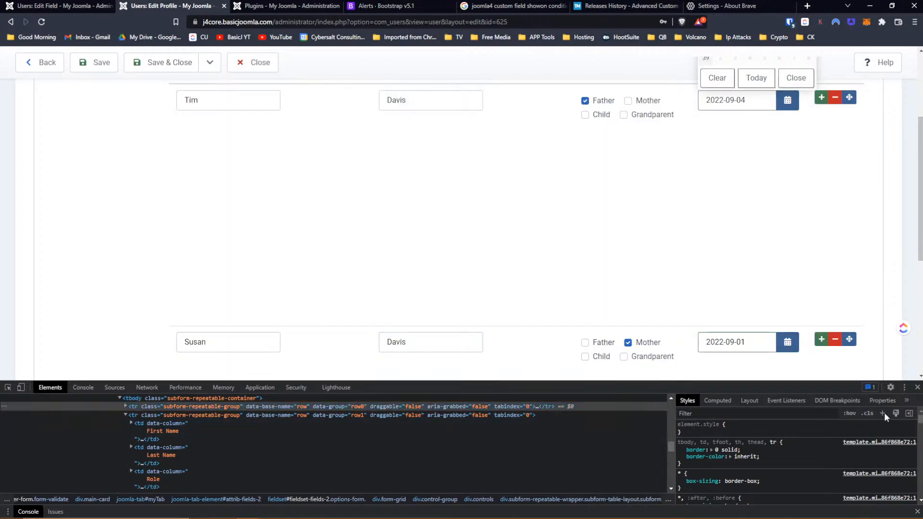
click(693, 448)
text(he)
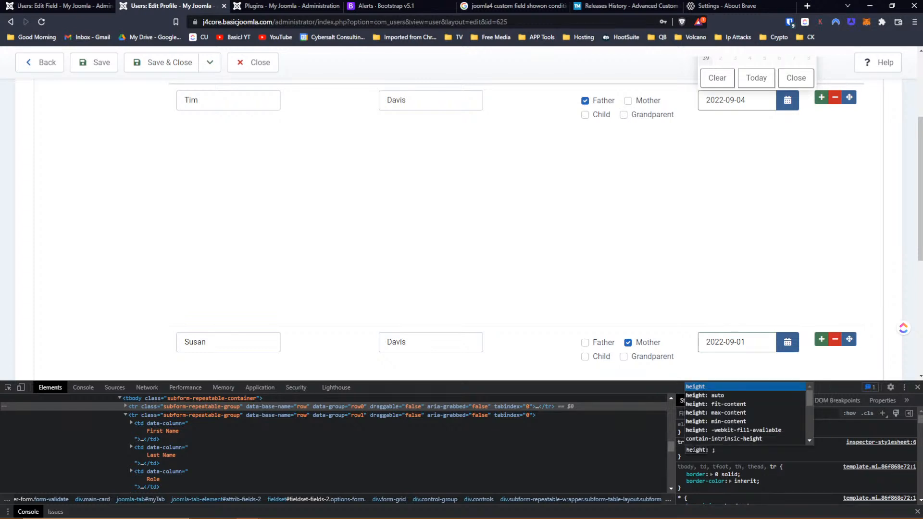
text(ight: )
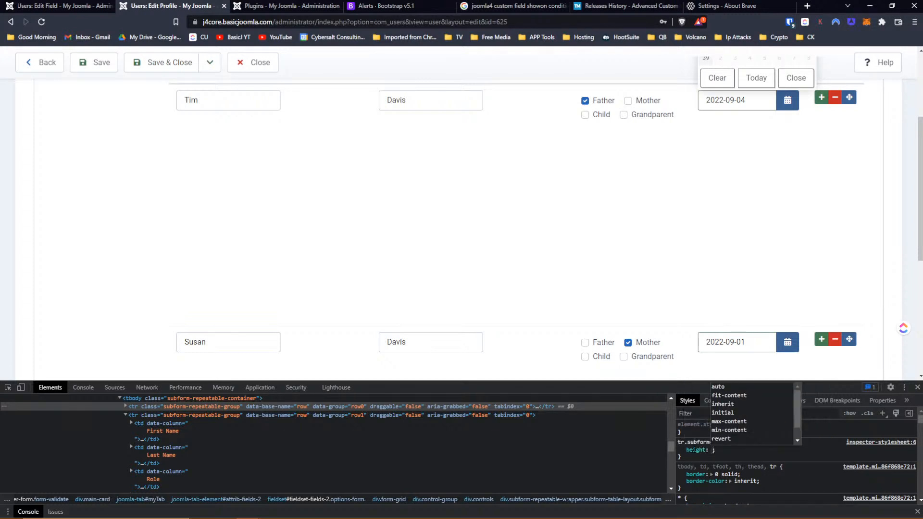
text(200px)
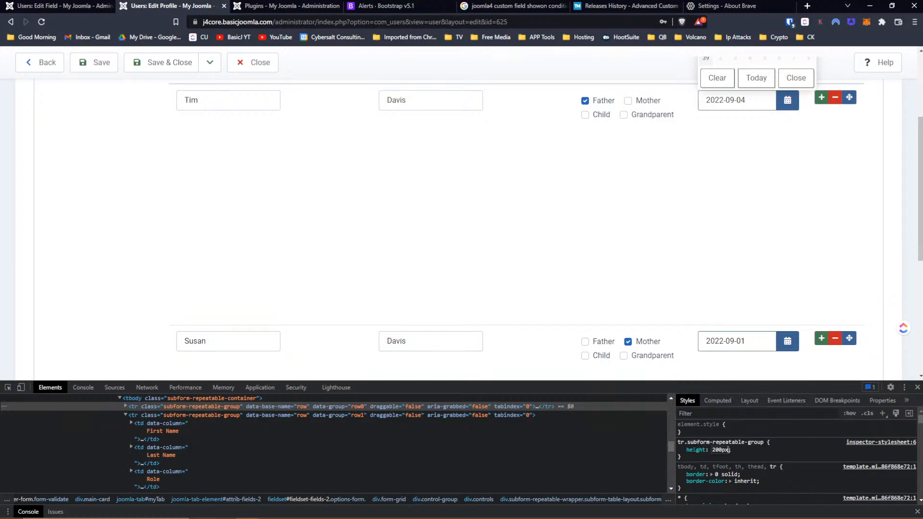
key(Return)
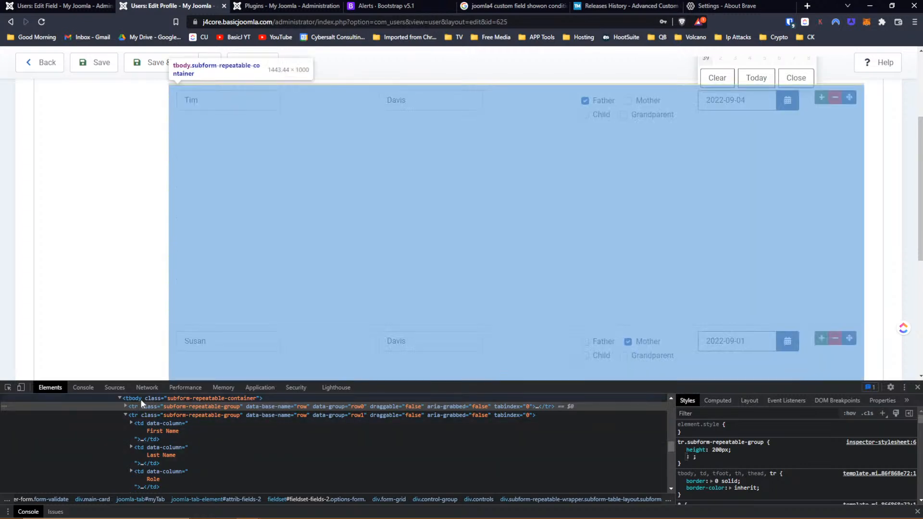
- Disable the tbody's 1000px height and open the second row's Birthday calendar
click(140, 399)
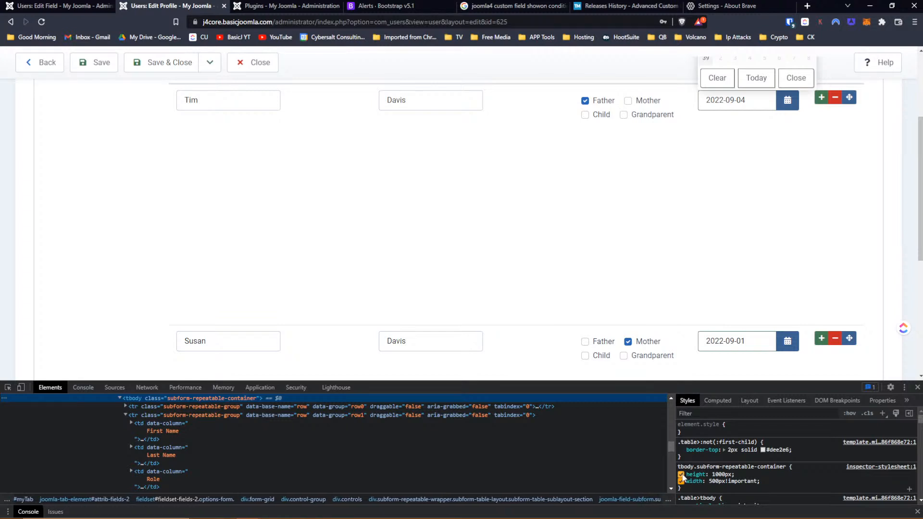
click(680, 475)
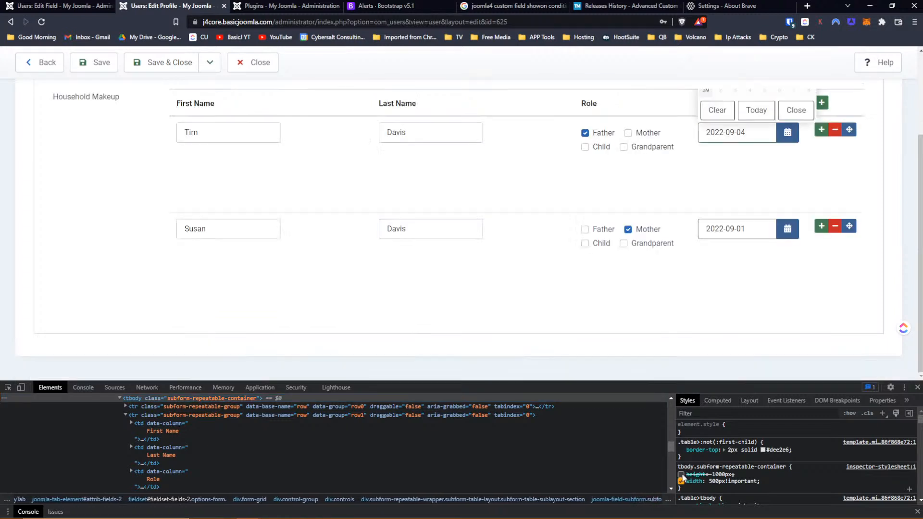
click(138, 407)
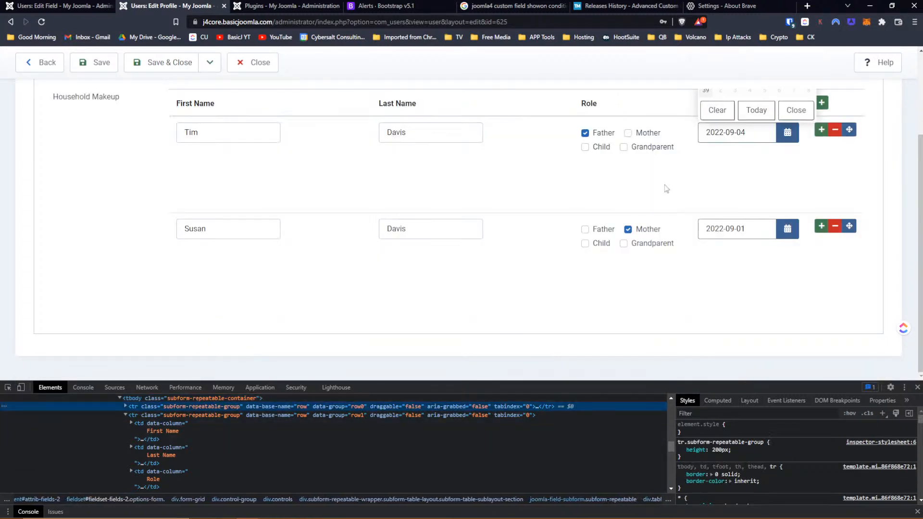
click(794, 140)
scroll(795, 143, up, 1)
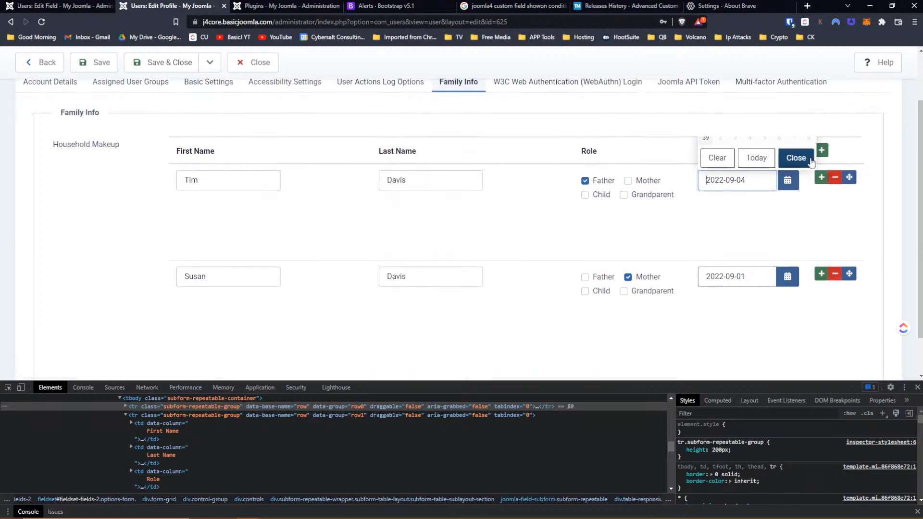
click(788, 277)
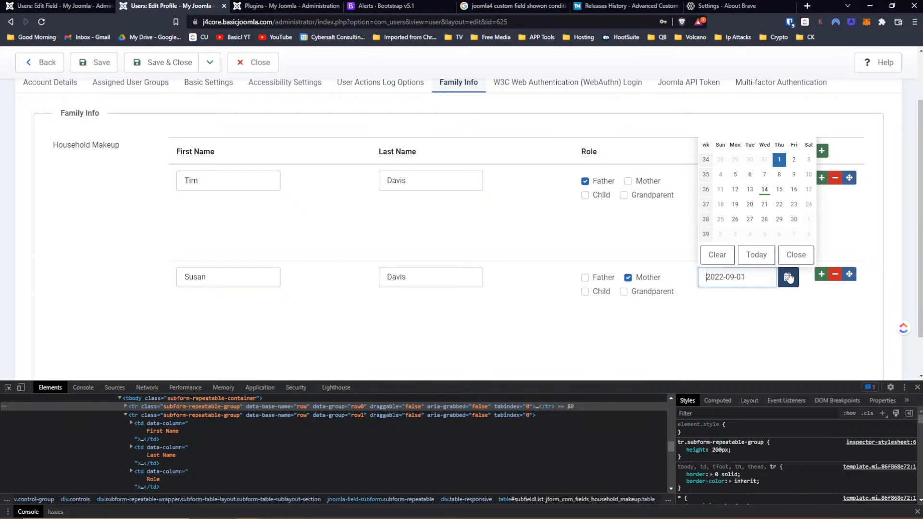
click(469, 228)
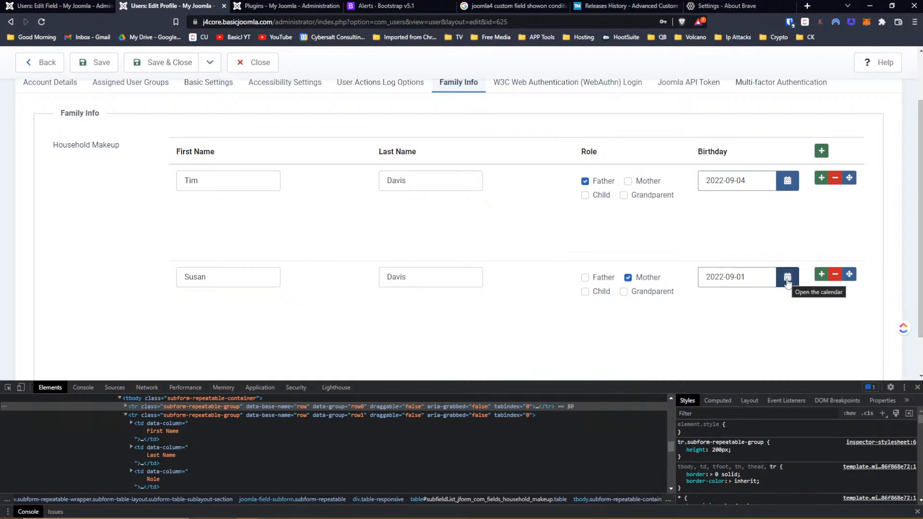
click(788, 283)
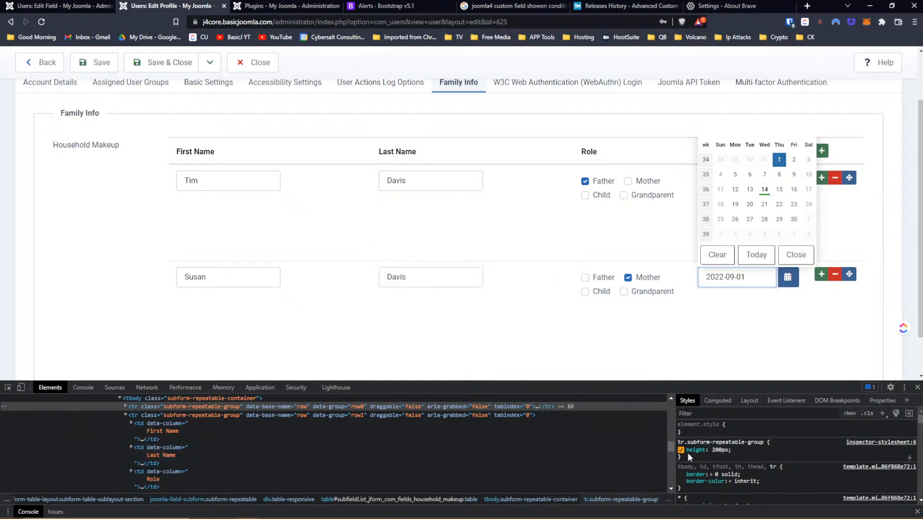
- Switch off the rows' 200px height and try adding padding-top: 200px to the row rule
click(702, 455)
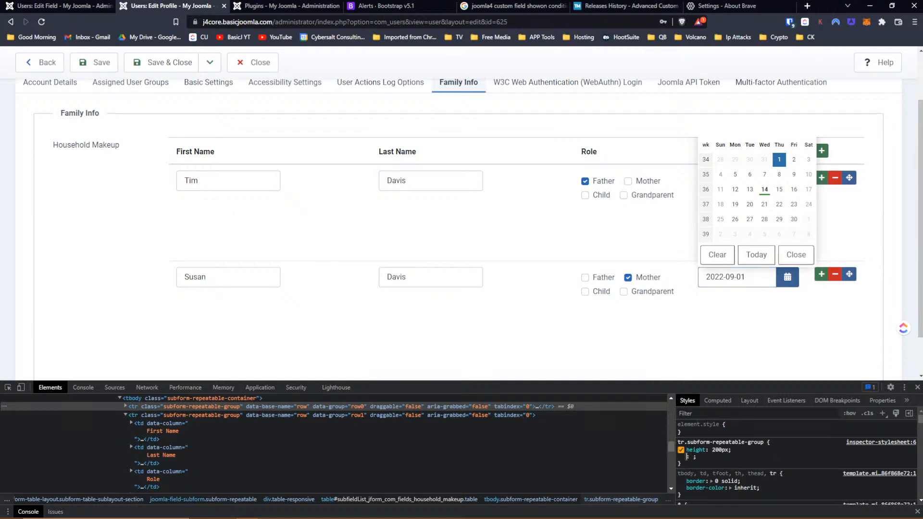
click(680, 450)
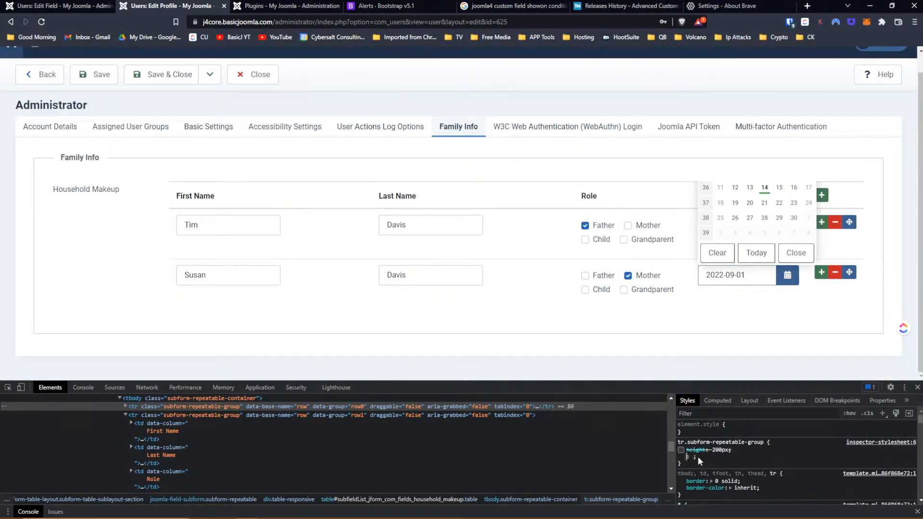
text(pad)
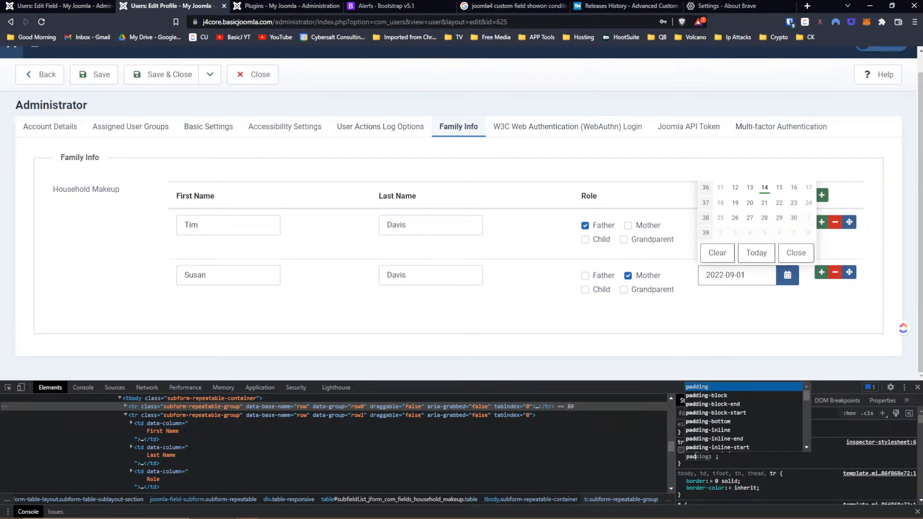
text(ding-top)
key(Tab)
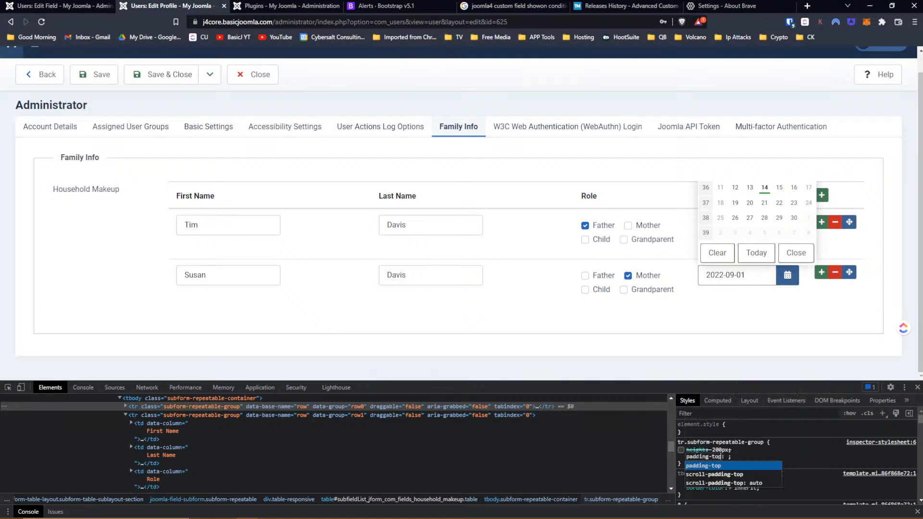
text(200px)
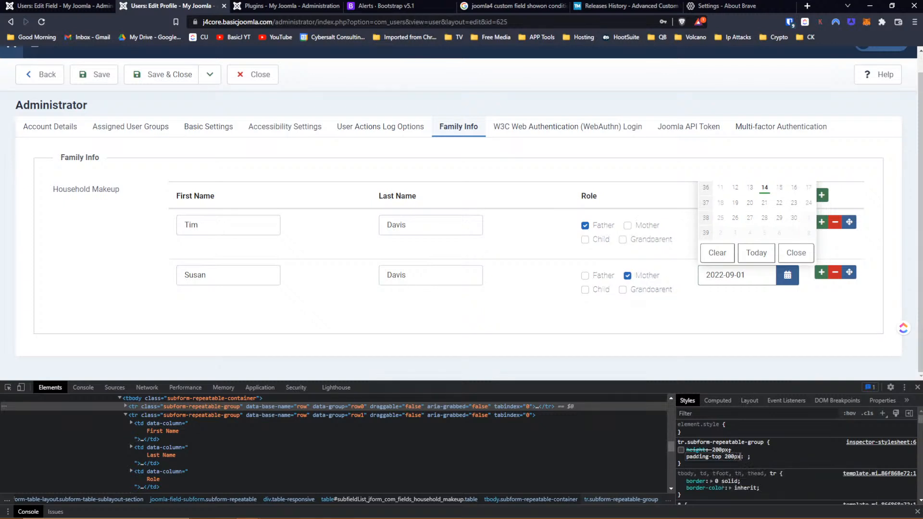
key(BackSpace)
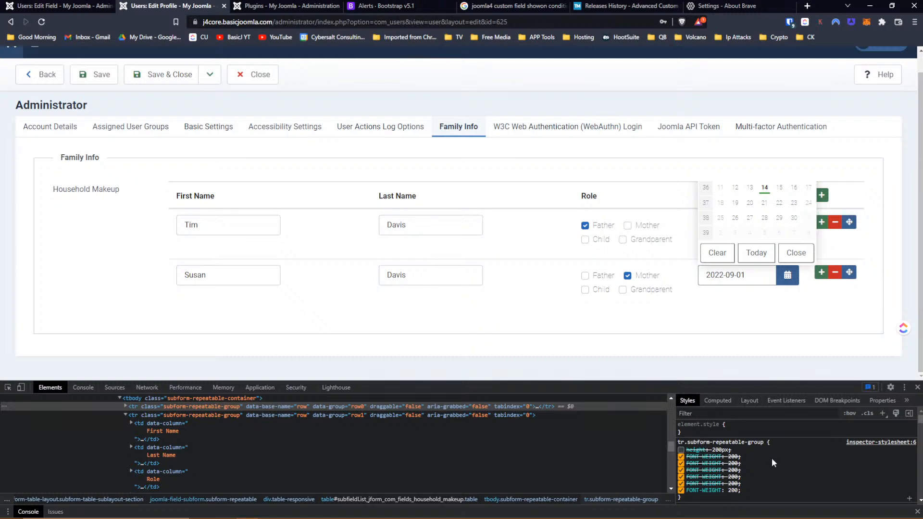
scroll(772, 457, down, 2)
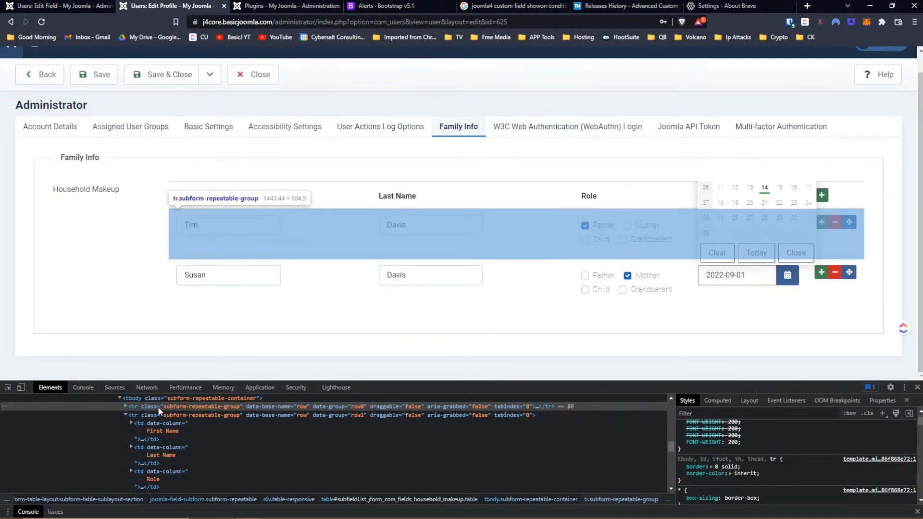
click(214, 408)
click(884, 412)
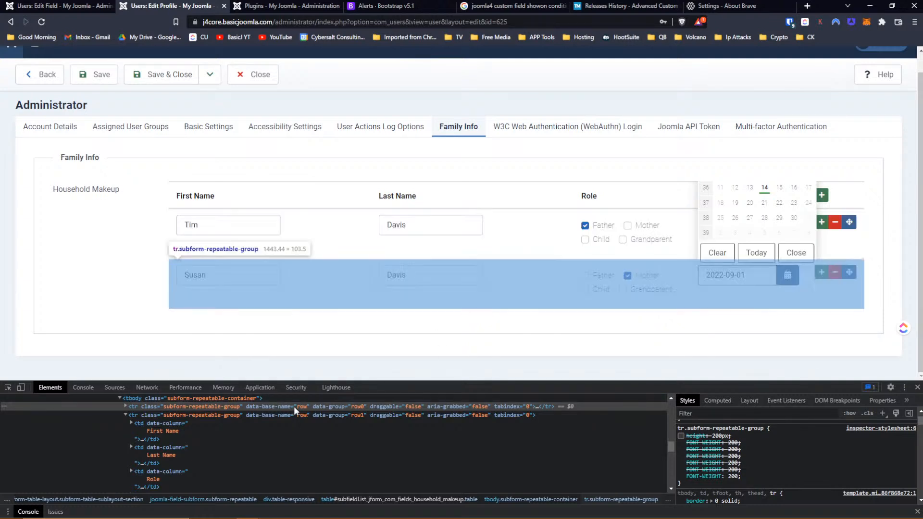
- Create a new subform-row rule with margin-top 200px, nudged up to 212px
click(883, 412)
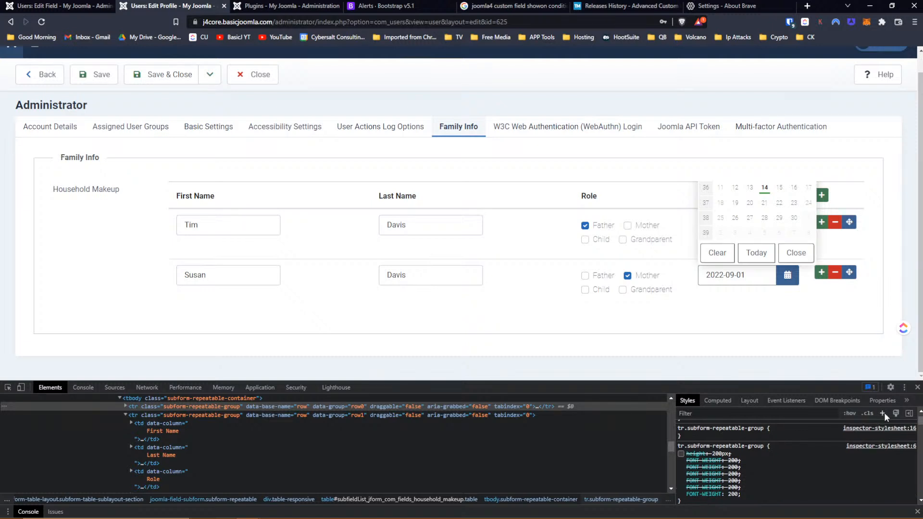
click(684, 436)
text(margin-top)
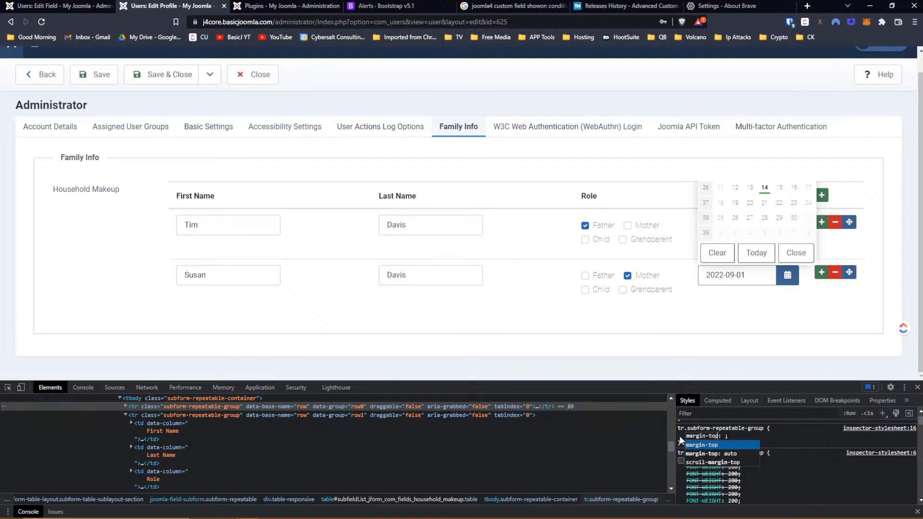
key(Tab)
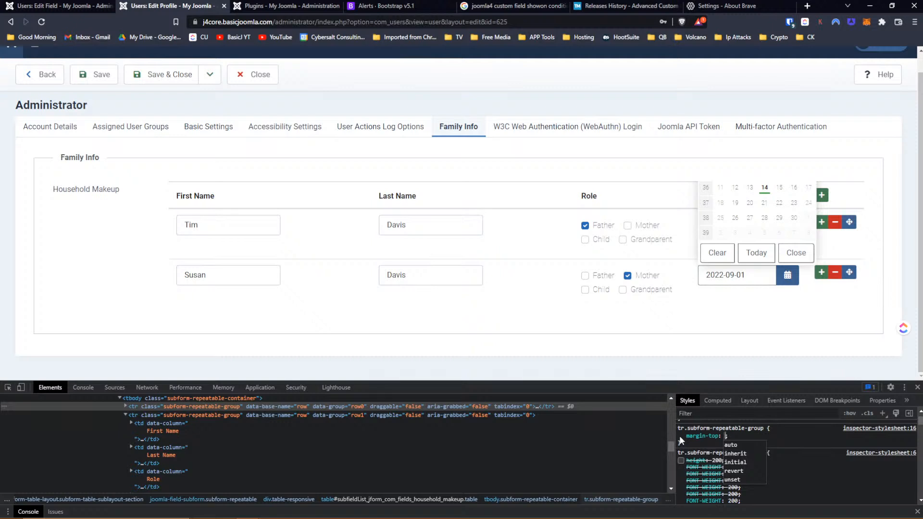
text(200px)
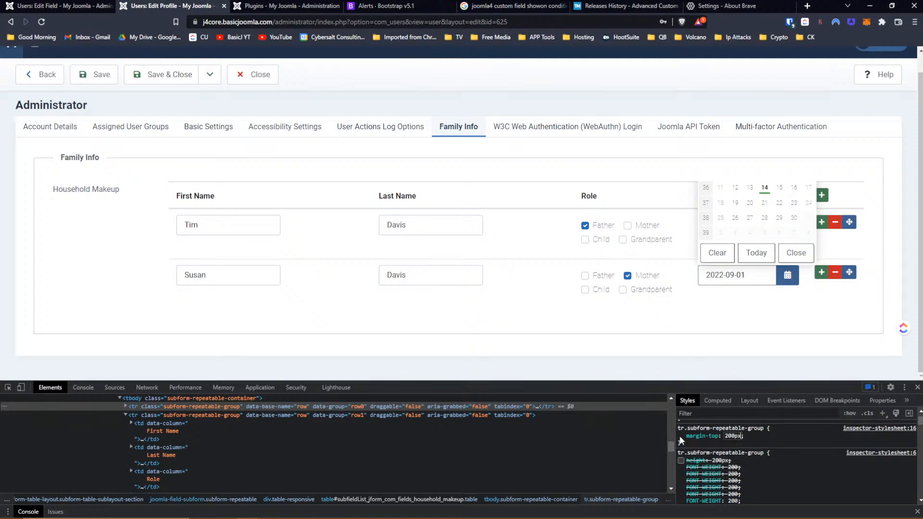
key(Return)
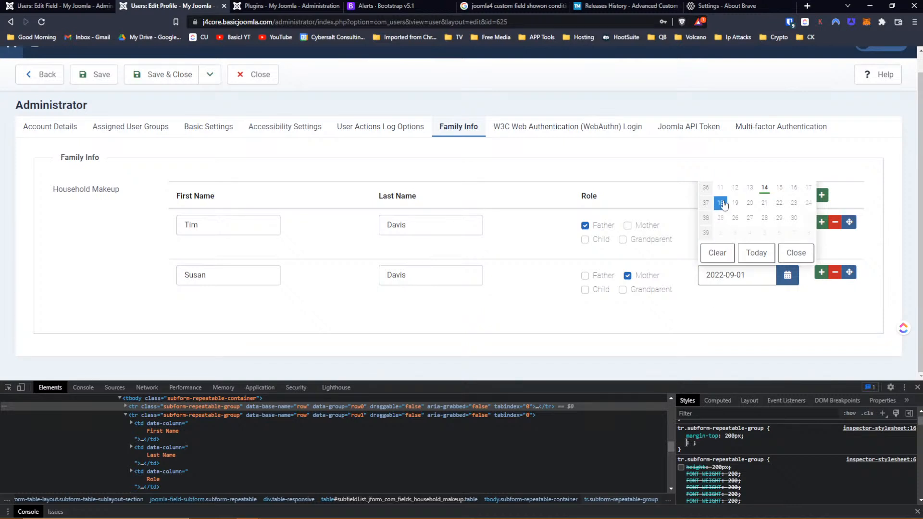
click(731, 436)
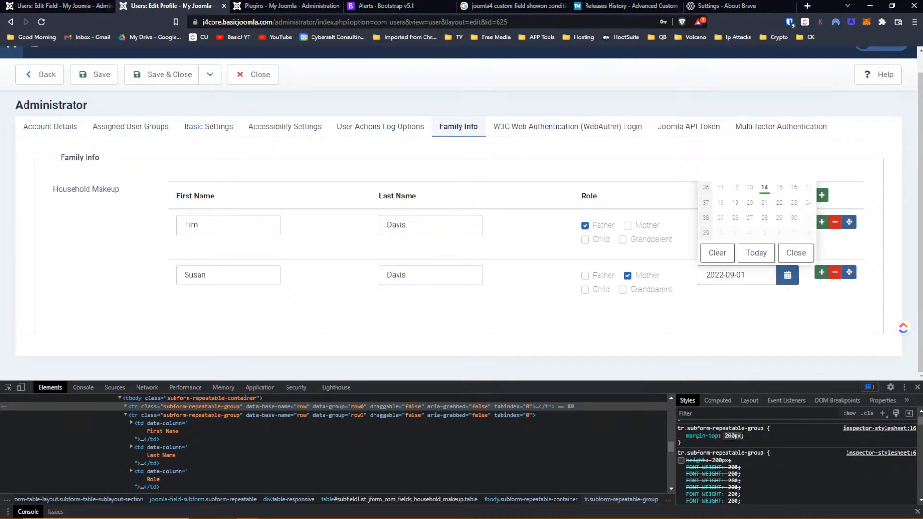
key(Up)
key(Up)
key(Up)
click(688, 441)
- Add padding-top: 500px to the new row rule
click(688, 440)
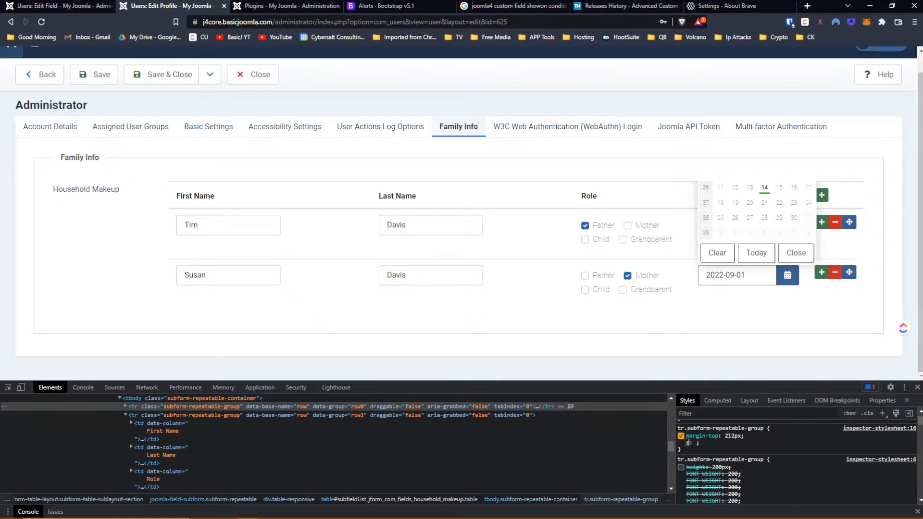
text(padding)
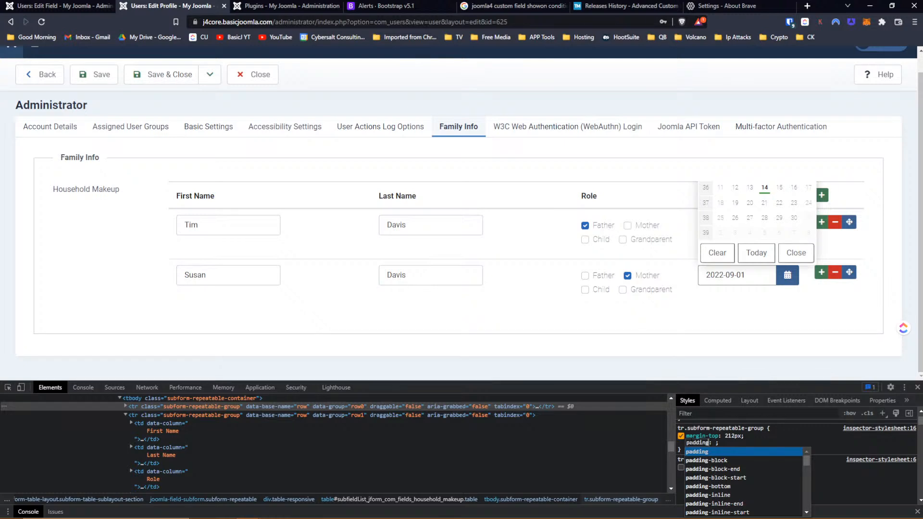
text(-top)
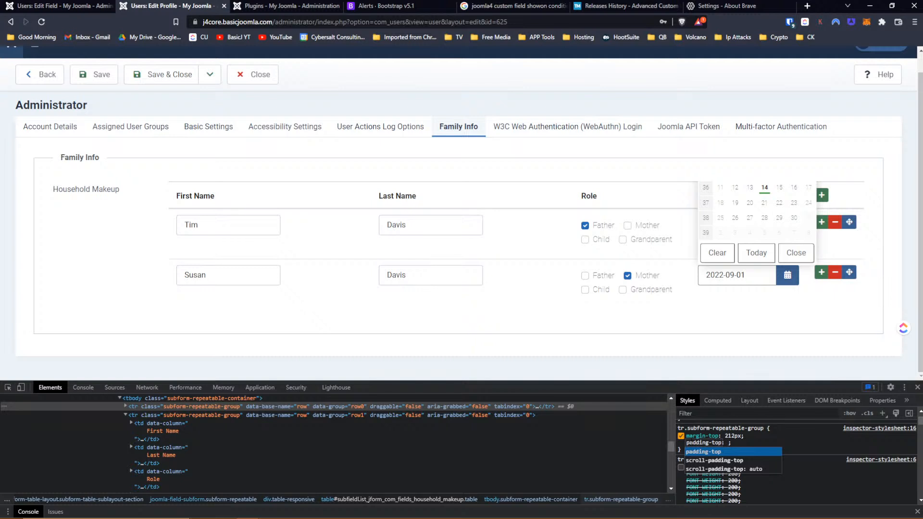
key(Tab)
text(500px)
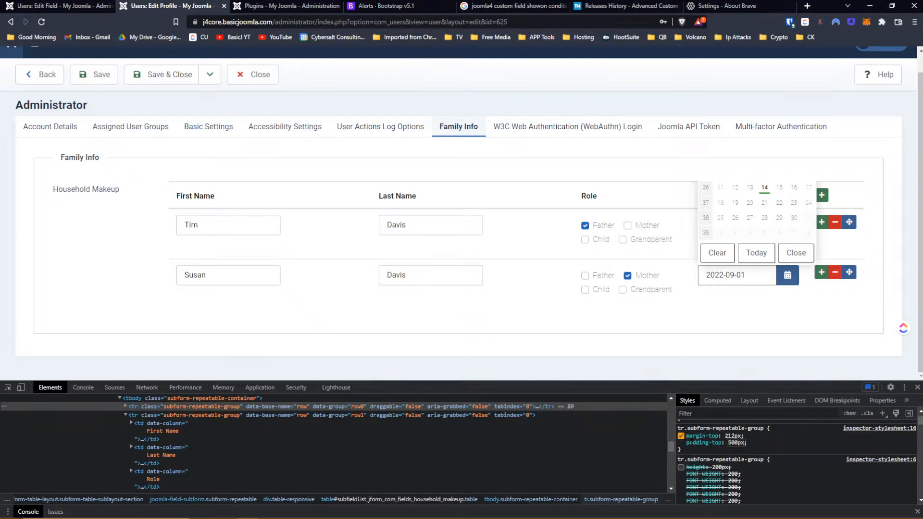
key(Return)
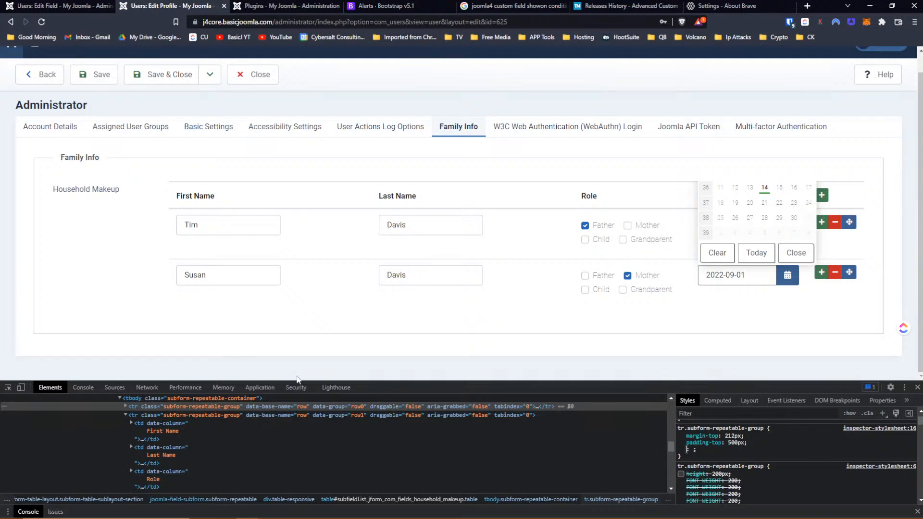
- Add height: 1000px to the new member-row rule
scroll(701, 449, up, 2)
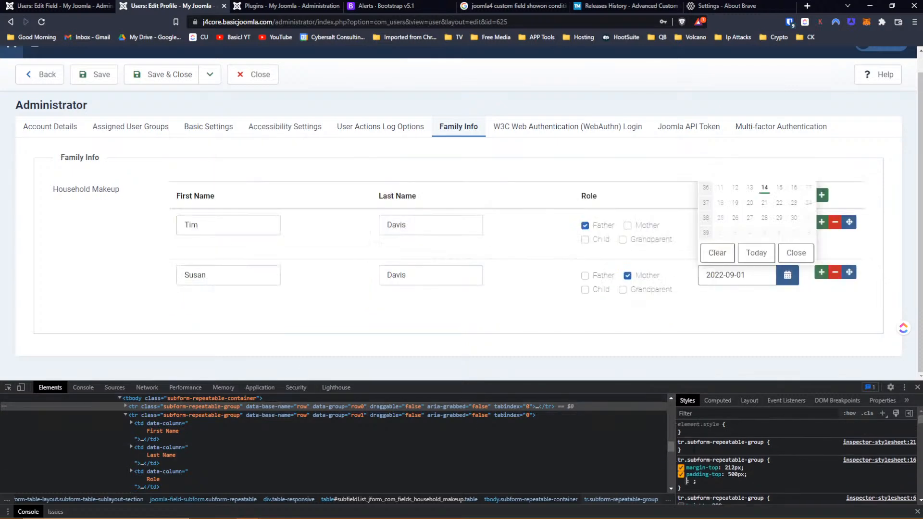
scroll(708, 442, down, 2)
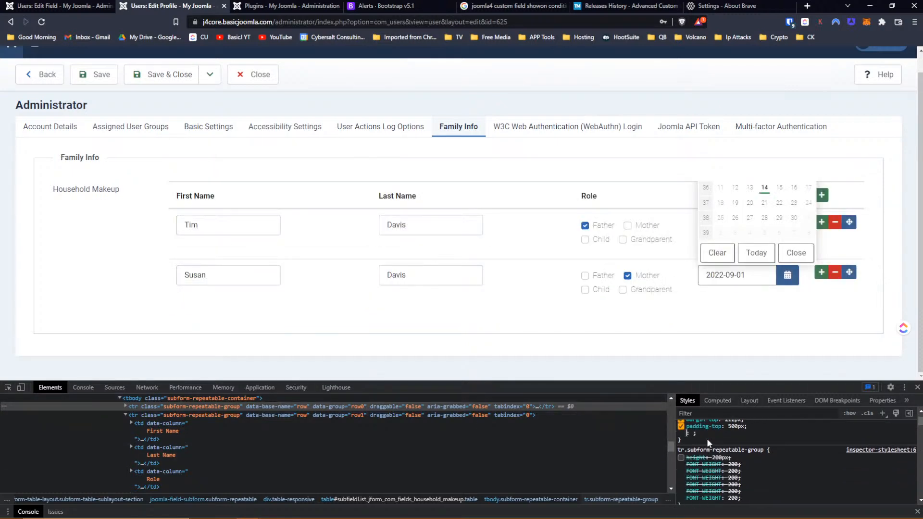
text(height)
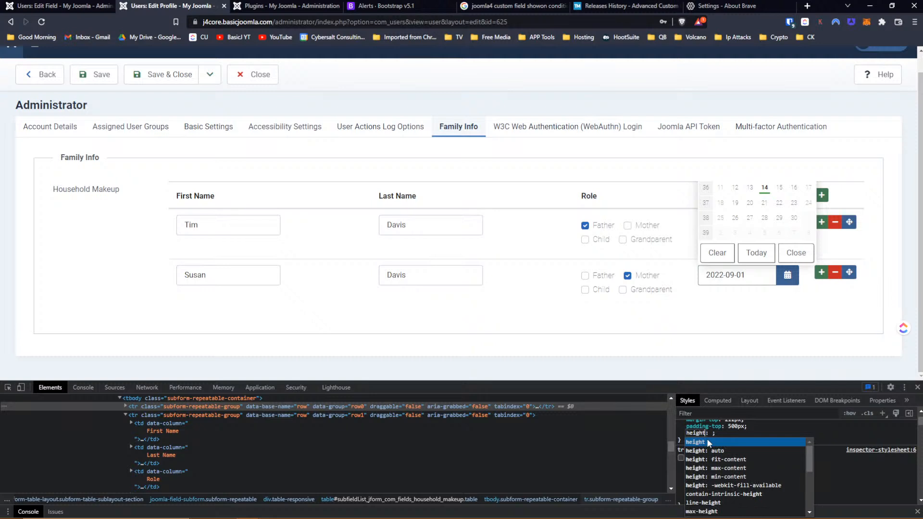
key(Tab)
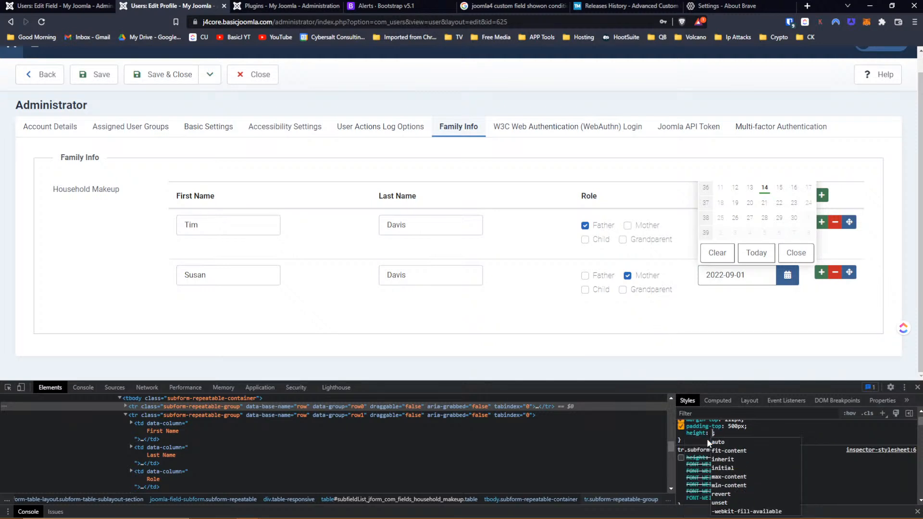
text(1000)
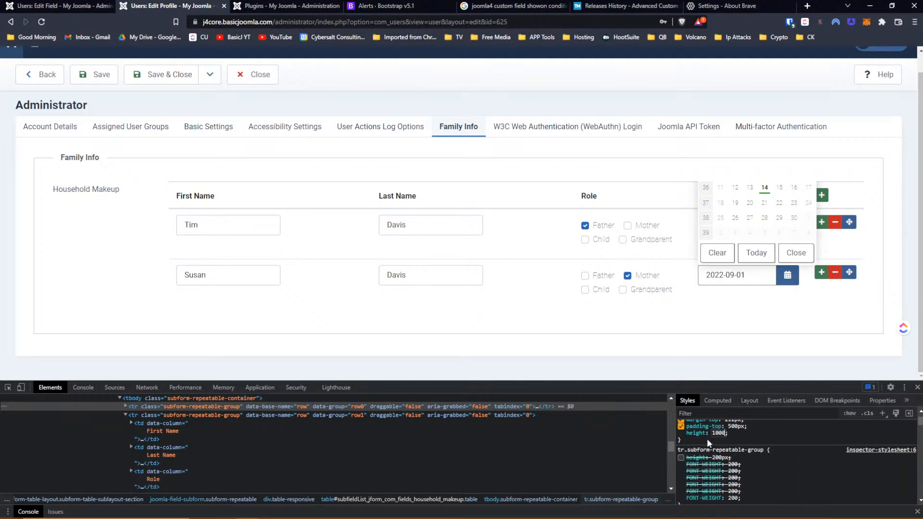
text(px)
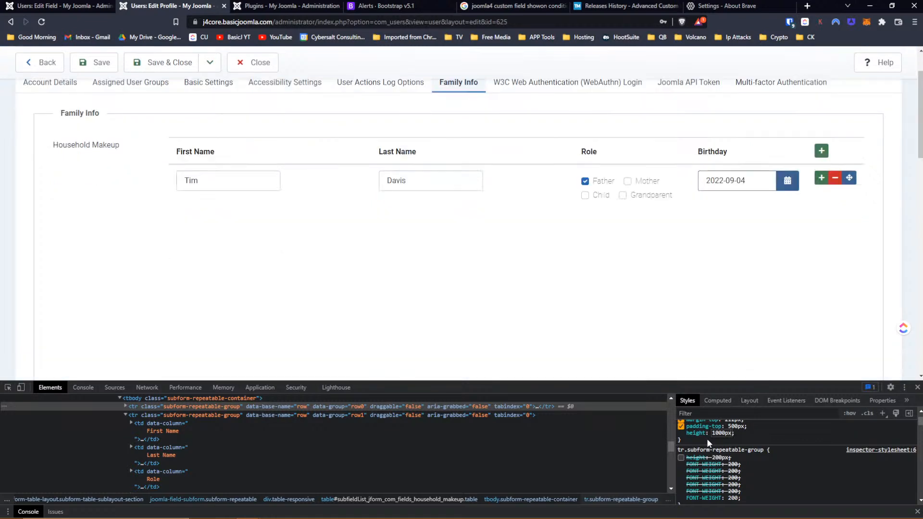
- Open, close and reopen the member row's Birthday date picker while scrolling to check the popup
click(784, 185)
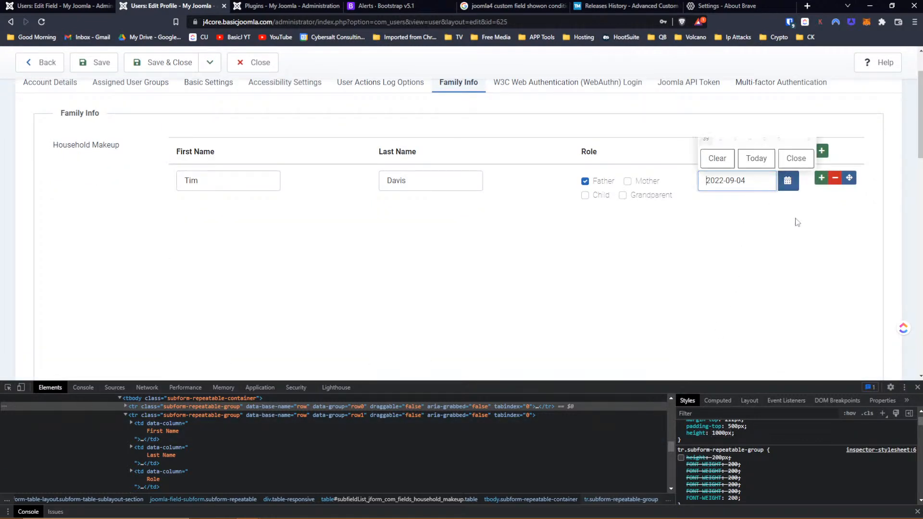
scroll(795, 221, up, 1)
scroll(797, 222, down, 3)
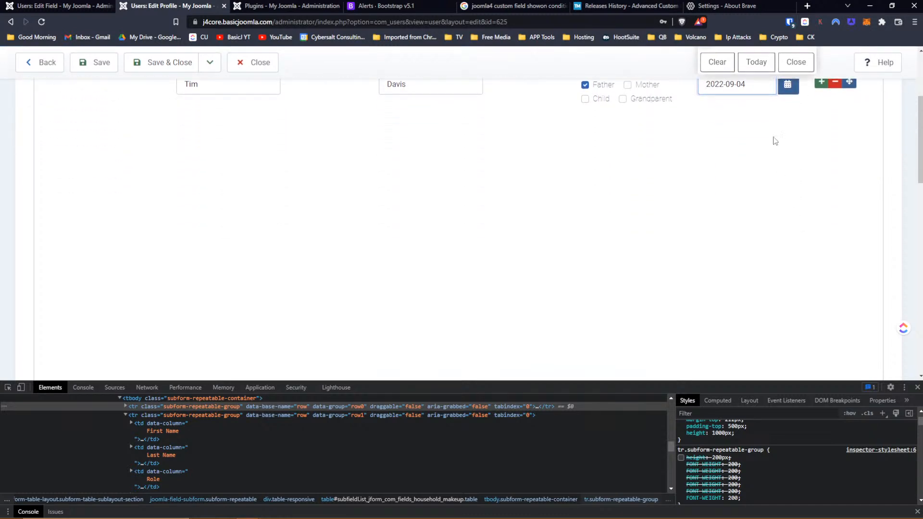
scroll(786, 122, up, 1)
click(788, 136)
click(792, 136)
click(793, 136)
scroll(792, 161, up, 1)
scroll(792, 162, down, 2)
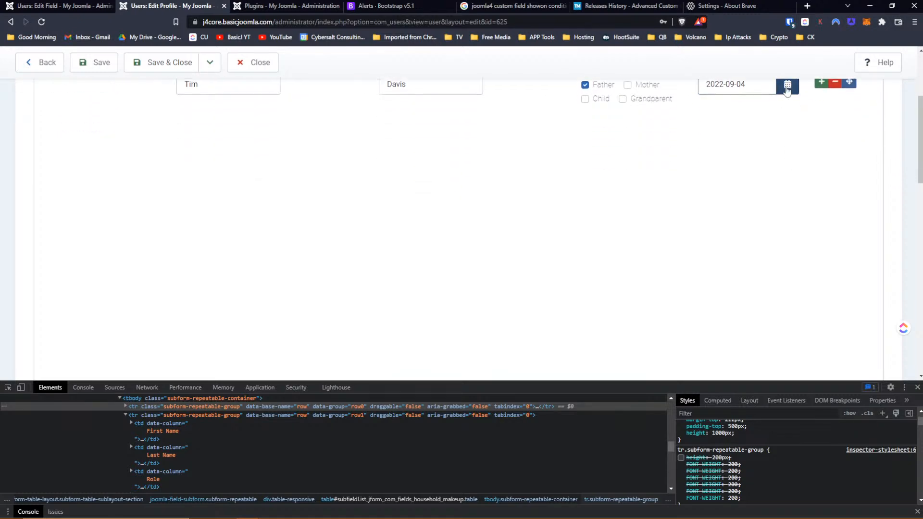
click(787, 85)
scroll(787, 132, up, 3)
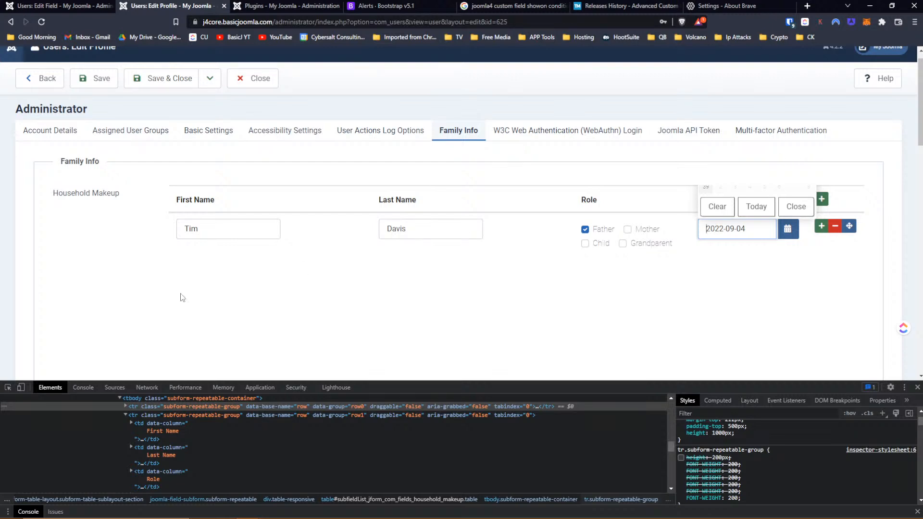
- Select the Household Makeup table with the DevTools element picker
click(8, 387)
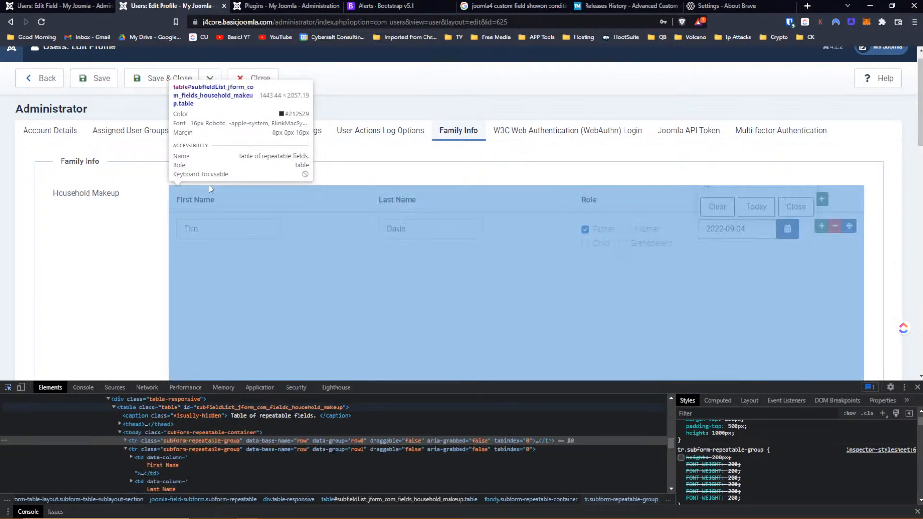
click(208, 185)
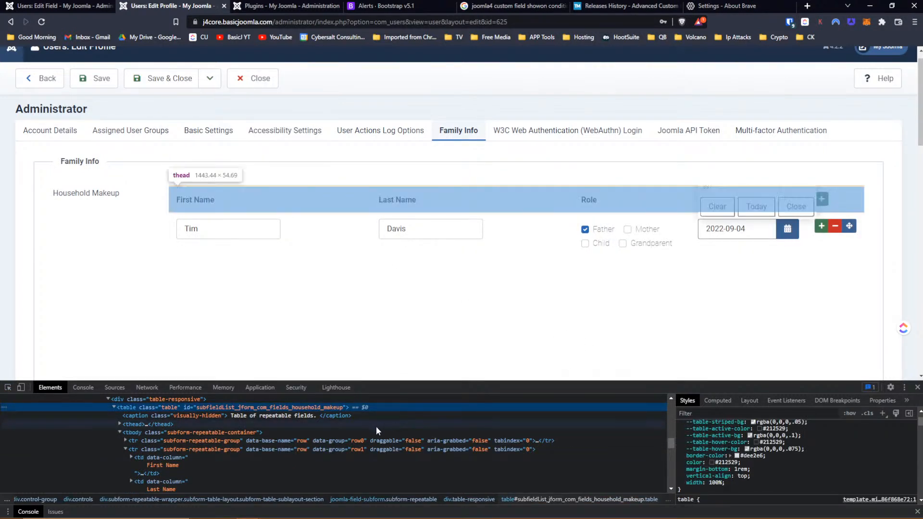
scroll(376, 425, up, 1)
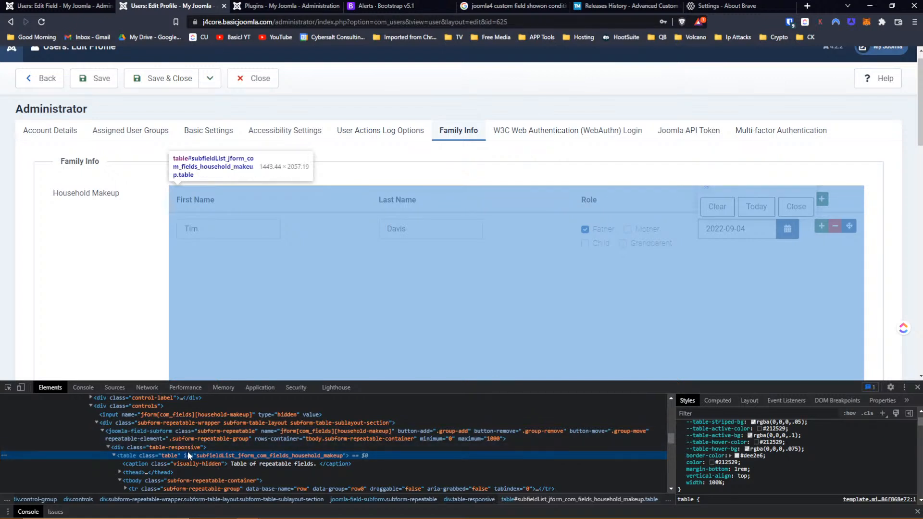
scroll(852, 461, up, 2)
scroll(852, 462, up, 1)
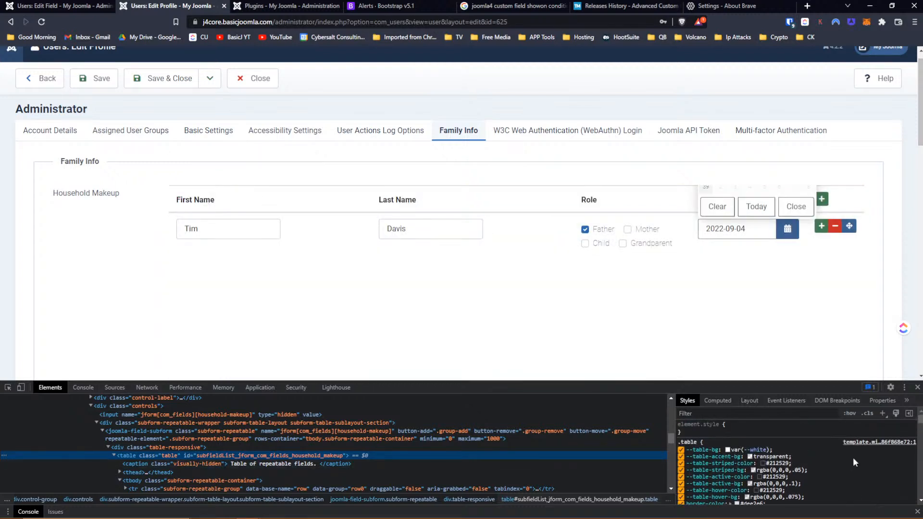
- Add a new table style rule with padding-top: 500px and begin a margin-top property
click(882, 414)
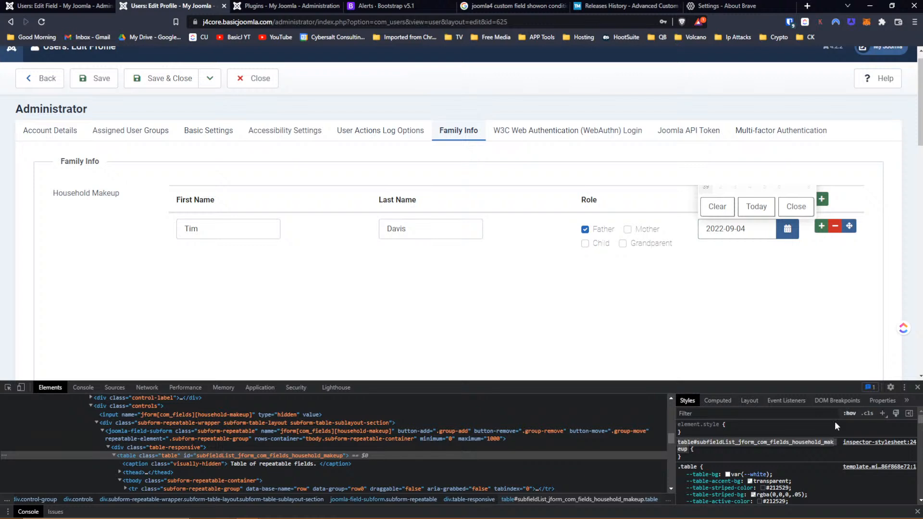
click(690, 454)
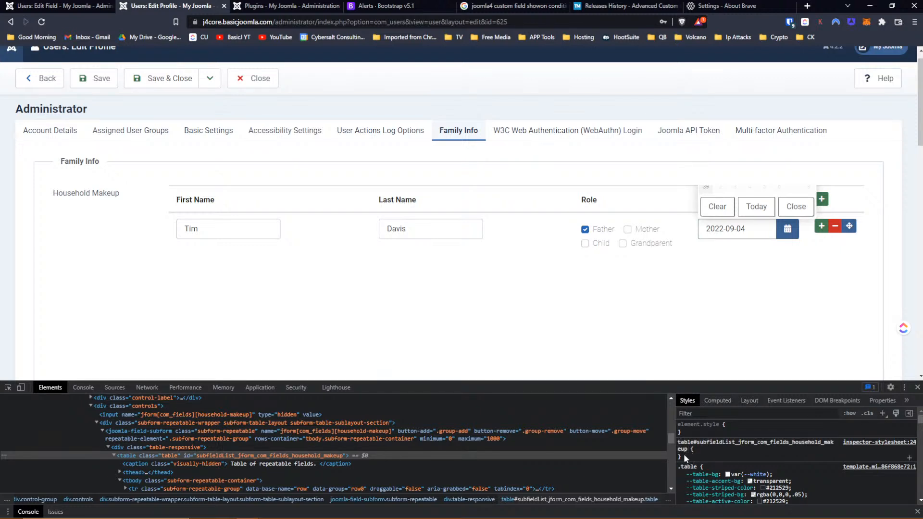
click(684, 454)
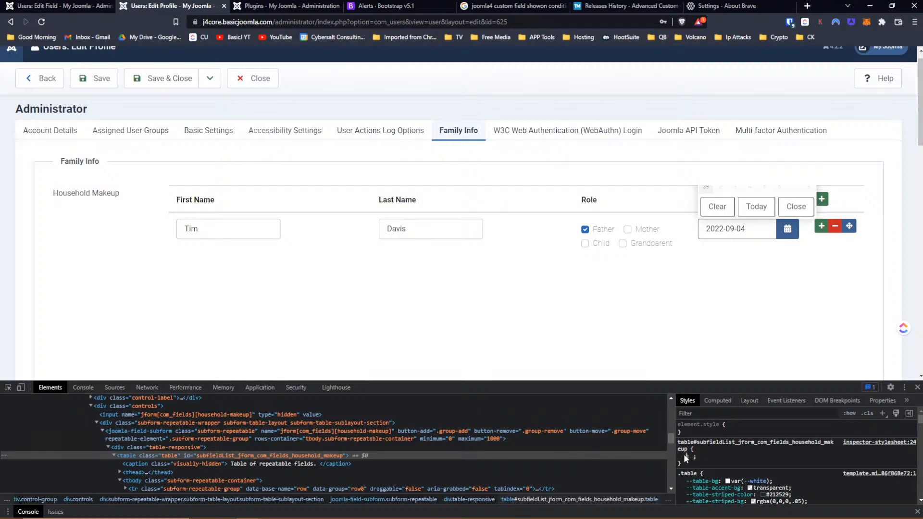
text(pad)
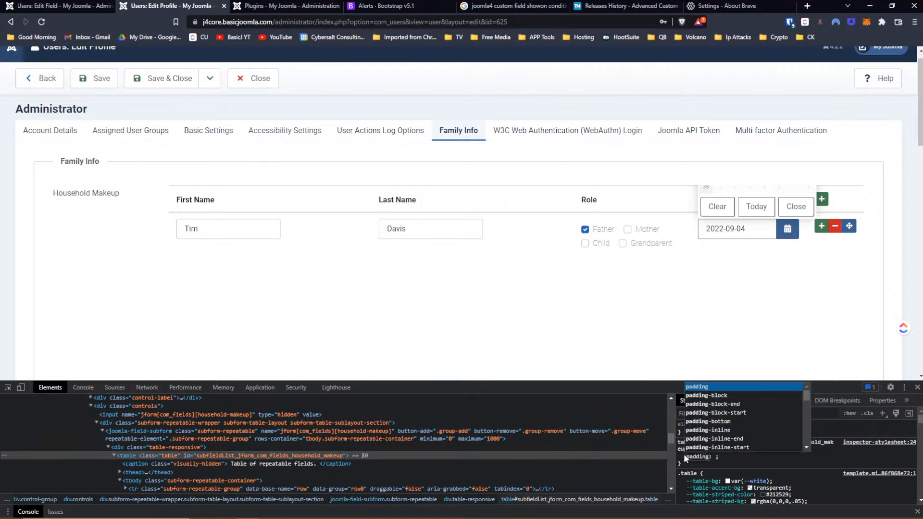
text(ding-top)
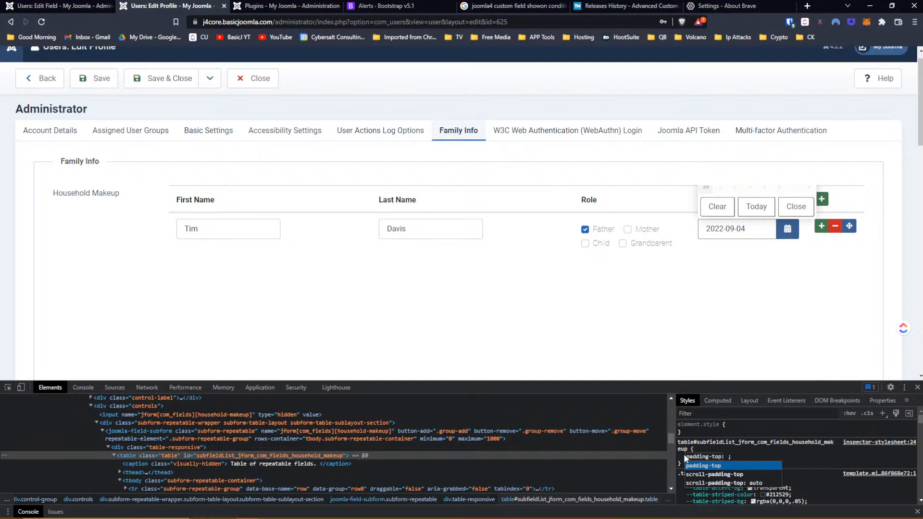
key(Tab)
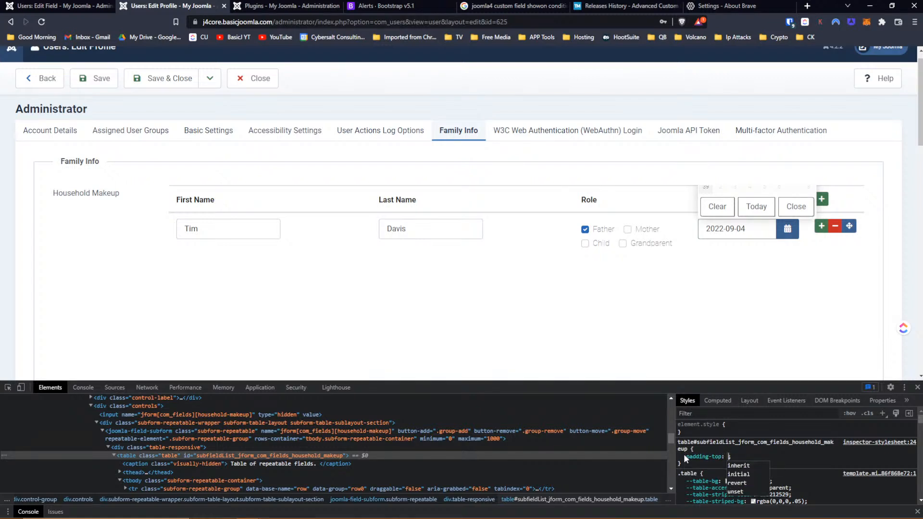
text(500px)
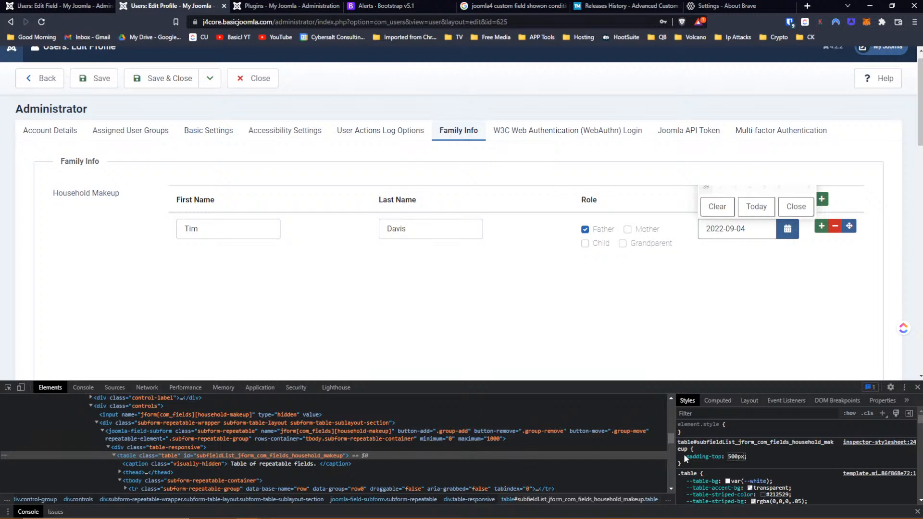
key(Return)
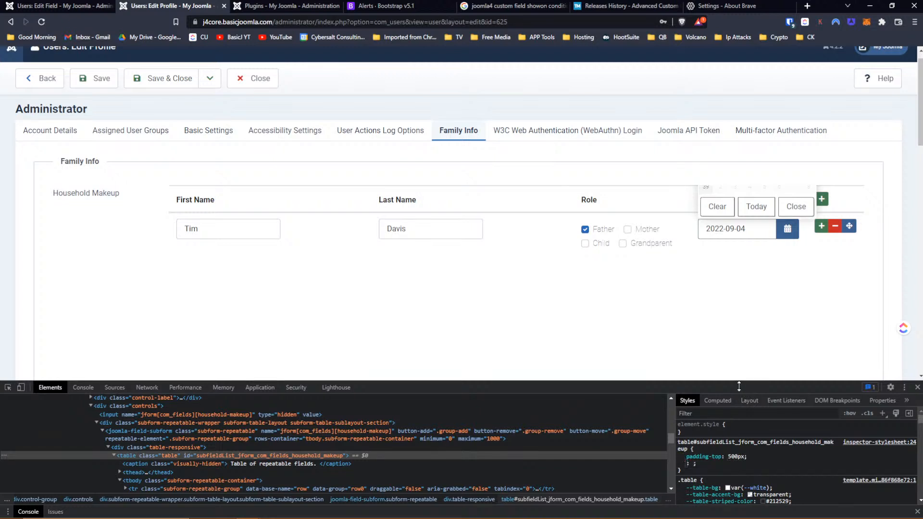
text(mar)
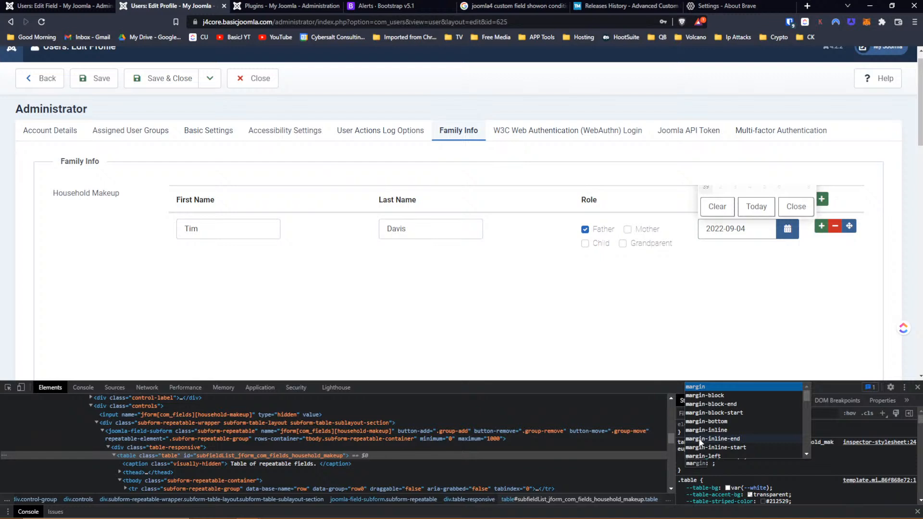
text(gin-top)
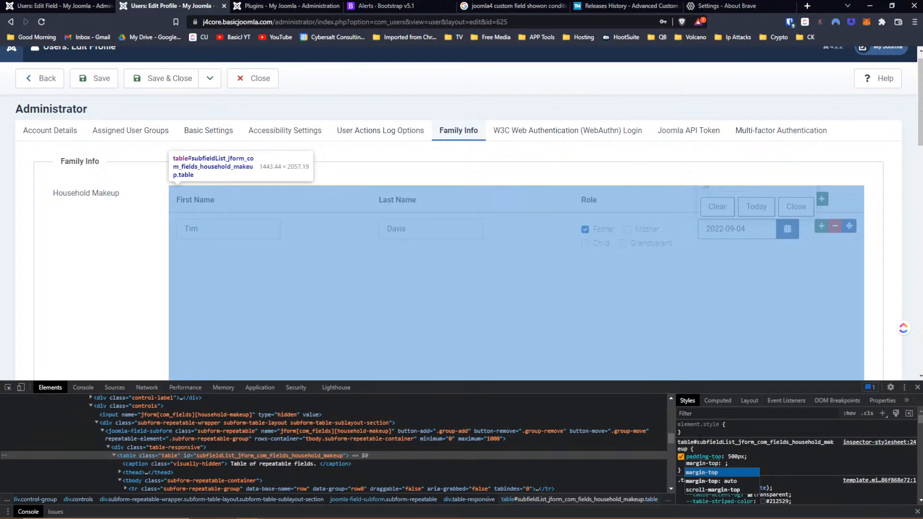
- Set the table's margin-top to 500px and scroll to check the layout
key(Tab)
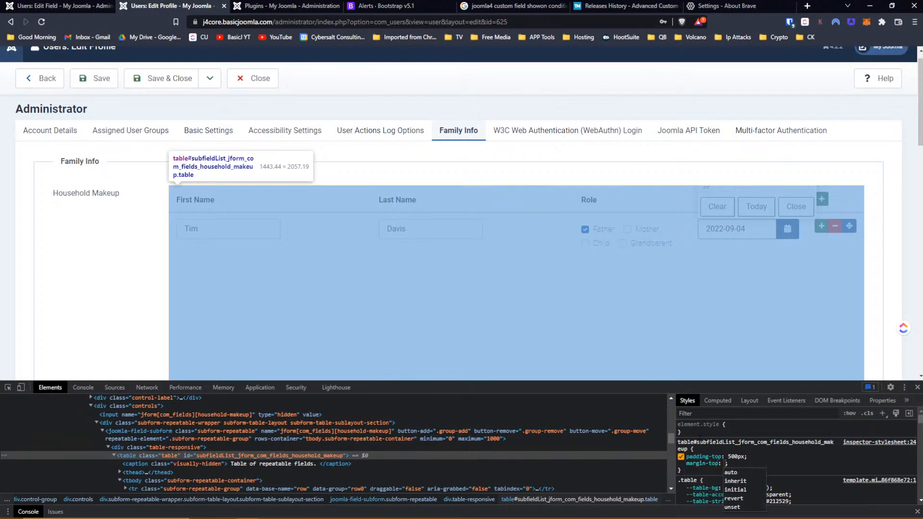
text(500px)
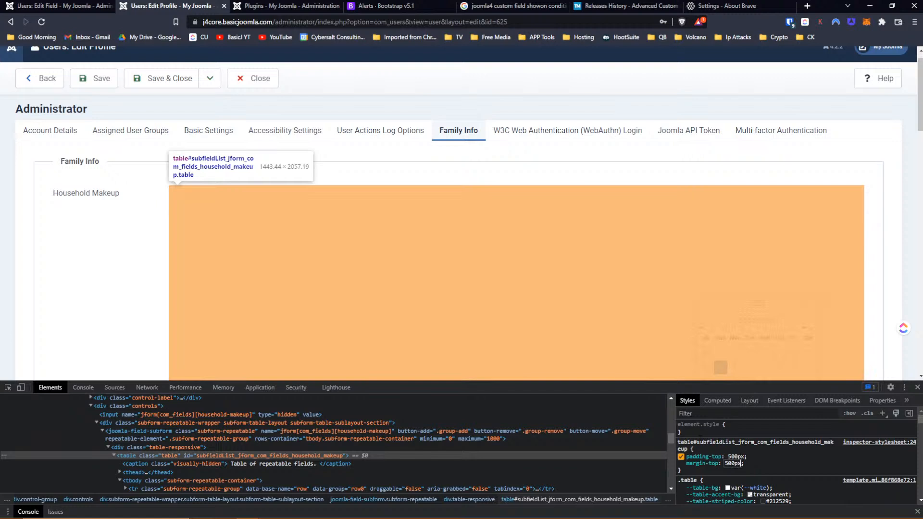
key(Return)
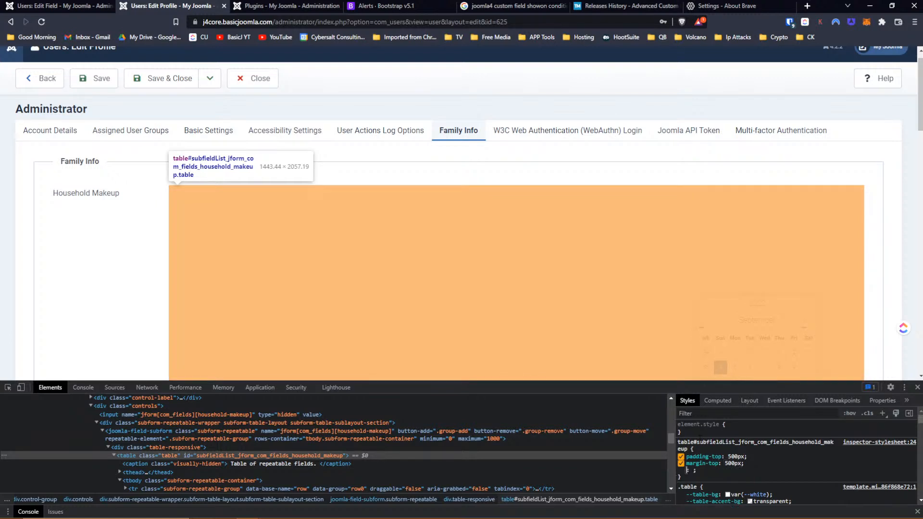
scroll(710, 138, down, 2)
scroll(711, 138, down, 1)
scroll(643, 159, up, 2)
scroll(643, 159, down, 2)
scroll(643, 159, up, 2)
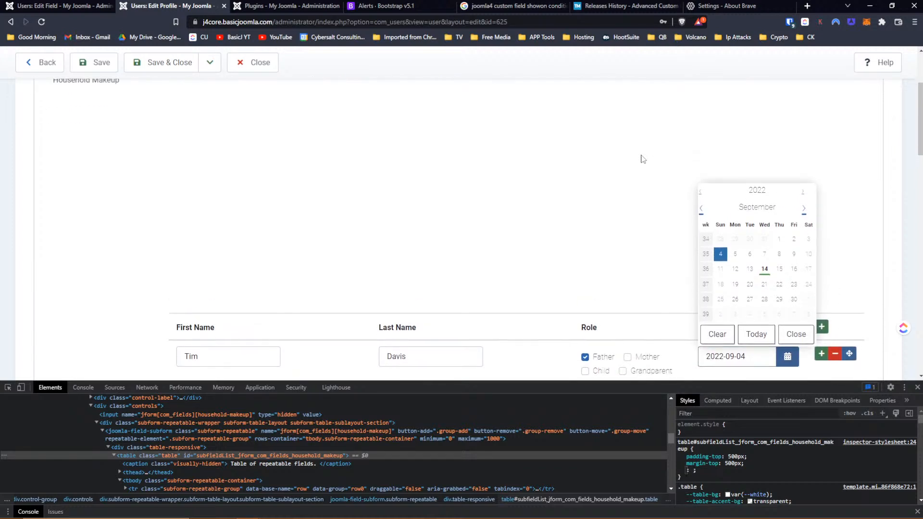
scroll(643, 159, down, 2)
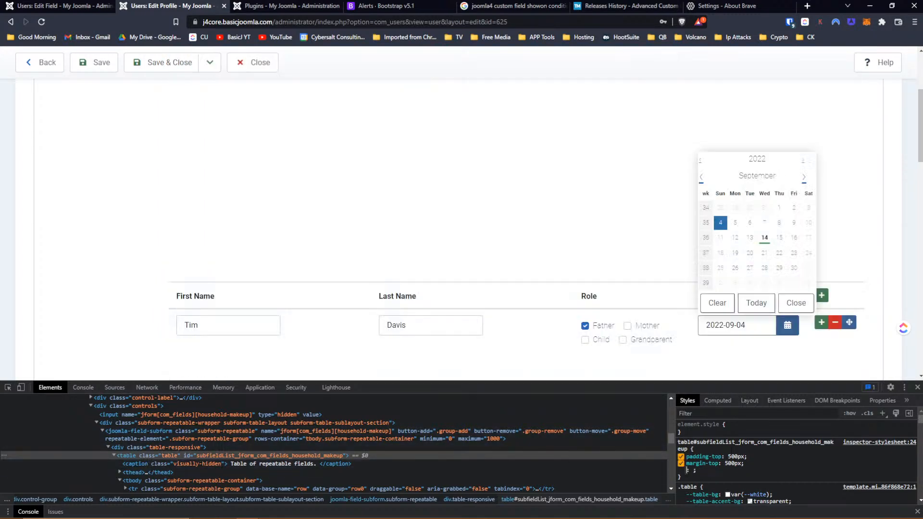
- Nudge the table's top margin down to 448px, then retype it as 200px
click(732, 463)
key(Down)
key(Down)
key(Down)
key(Down)
key(Down)
key(Down)
key(Down)
key(Down)
key(Down)
key(Down)
key(Down)
key(Down)
key(Down)
key(Down)
key(Down)
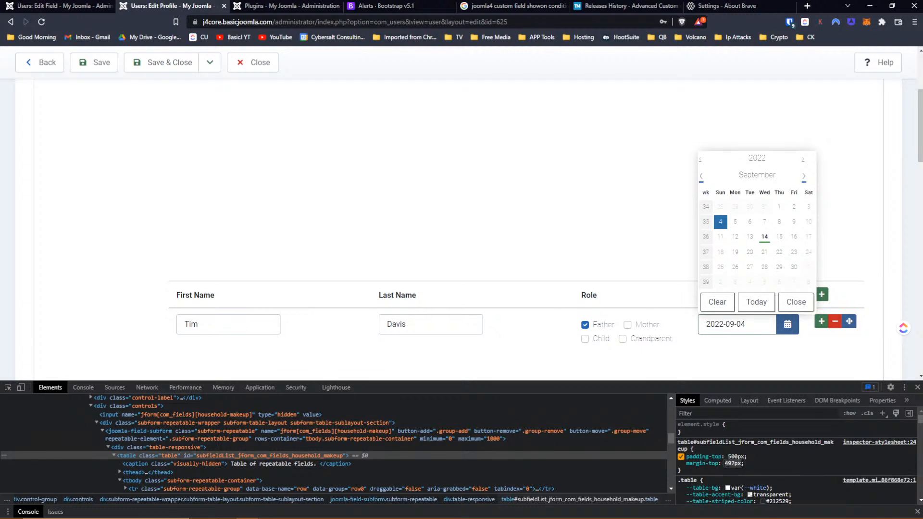
key(Down)
key(Down)
key(Down)
key(Down)
key(Down)
key(Down)
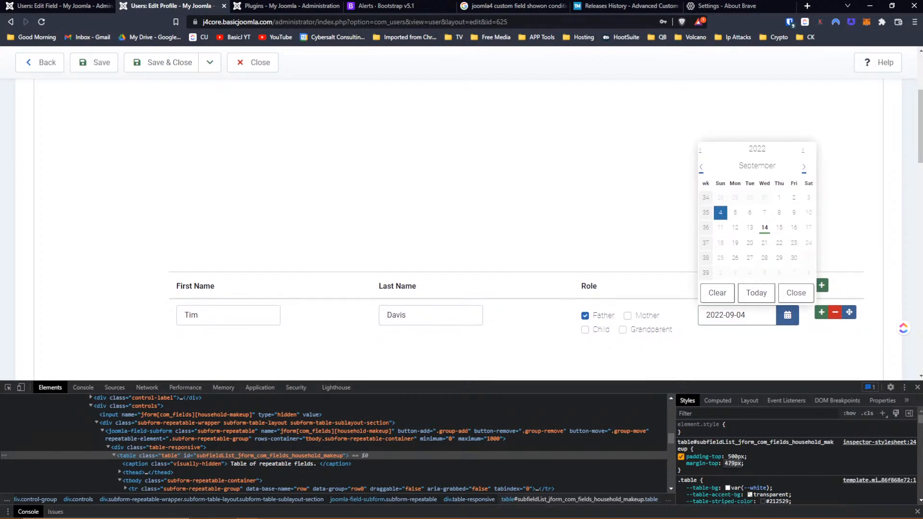
key(Down)
key(Down)
key(Down)
key(Down)
key(Down)
key(Down)
key(Down)
key(Down)
key(Down)
key(Down)
key(Down)
key(Down)
key(Down)
key(Down)
key(Down)
key(Down)
key(Down)
key(Down)
key(Down)
key(Down)
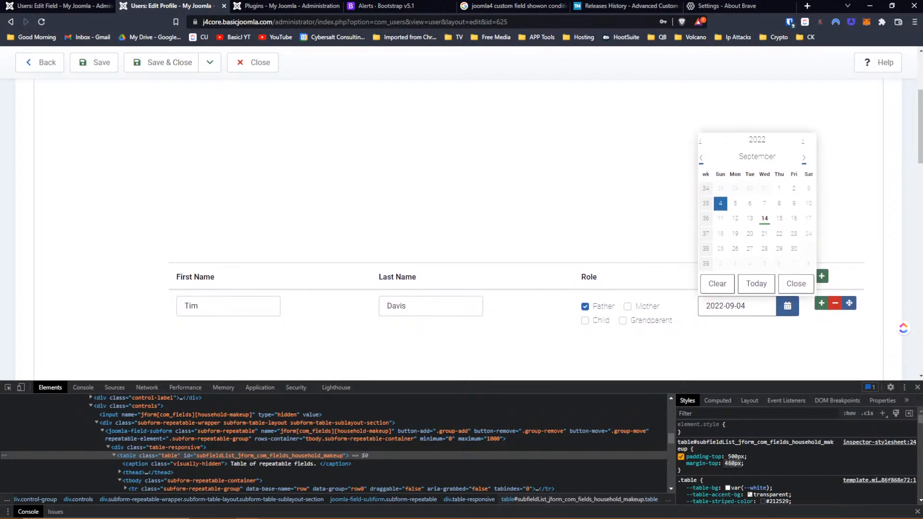
key(Down)
key(Down)
key(Down)
key(Down)
drag(919, 143, 919, 164)
scroll(814, 292, down, 2)
scroll(814, 292, up, 3)
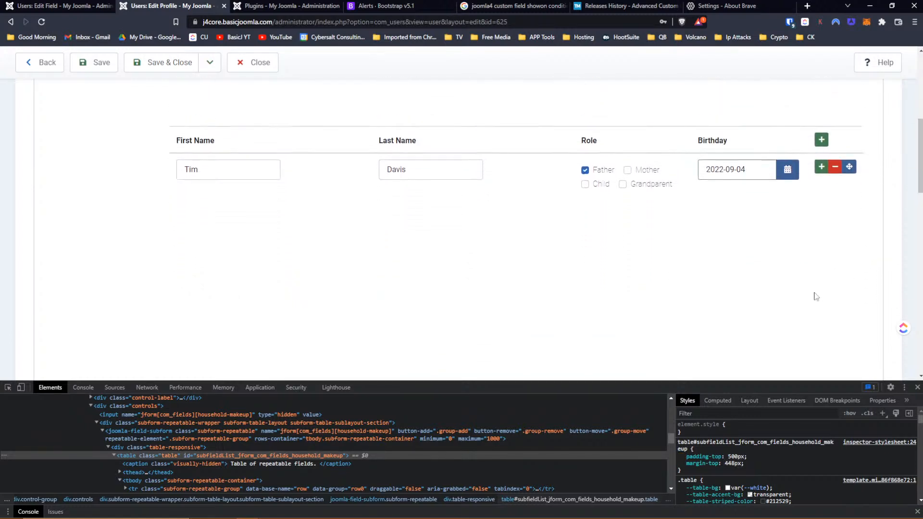
click(733, 463)
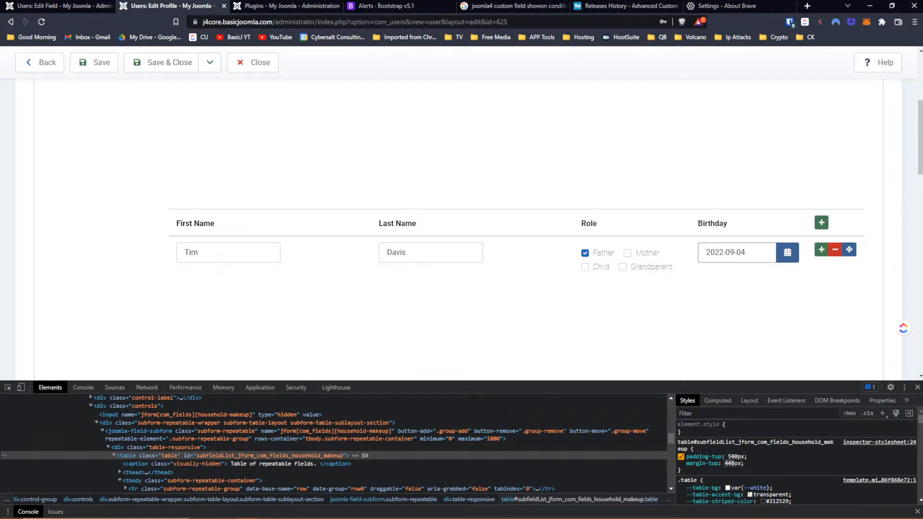
text(200)
scroll(759, 274, up, 4)
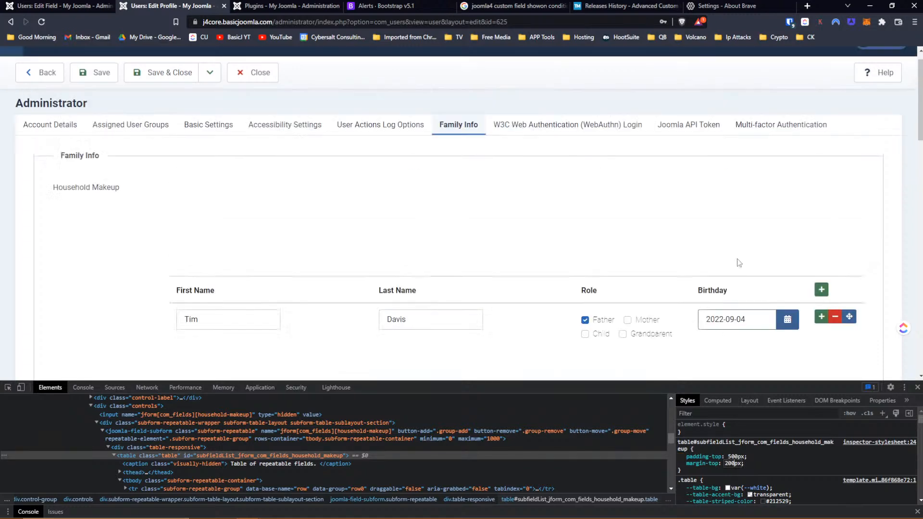
- Open the Birthday calendar and fine-tune the table's top margin to 260px with arrow keys
click(787, 325)
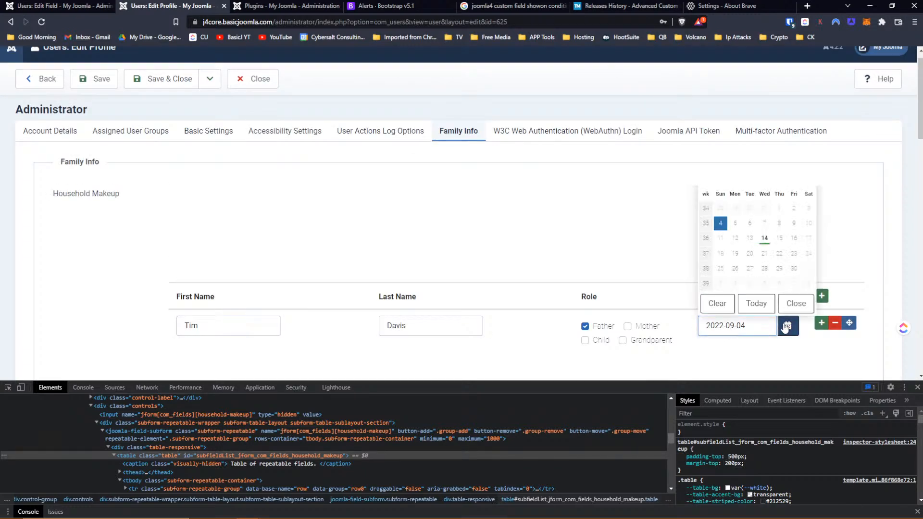
click(730, 463)
key(Up)
key(Up)
key(Up)
key(Up)
key(Up)
key(Up)
key(Up)
key(Up)
key(Up)
key(Up)
key(Up)
key(Up)
key(Up)
key(Up)
key(Up)
key(Up)
key(Up)
key(Up)
key(Up)
key(Up)
key(Up)
key(Up)
key(Up)
key(Up)
key(Up)
key(Up)
key(Up)
key(Up)
key(Up)
key(Up)
key(Up)
key(Up)
key(Up)
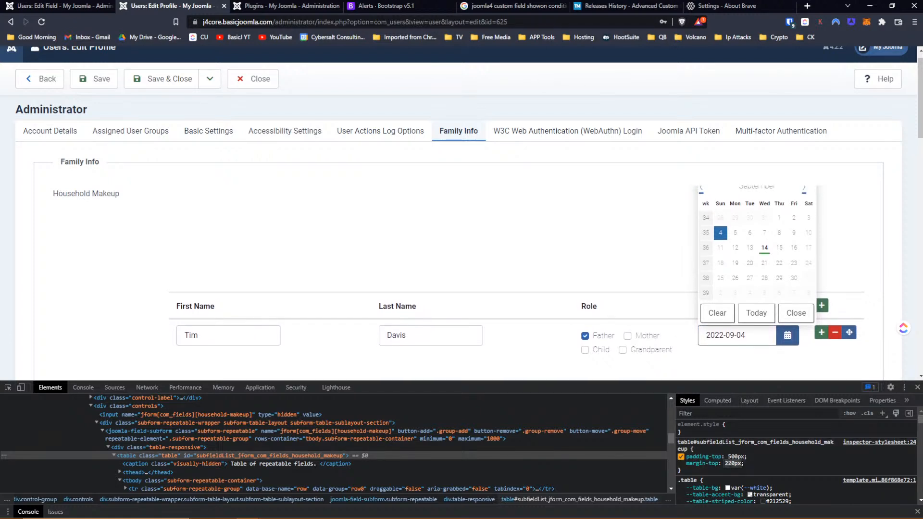
key(Up)
key(Up)
key(Up)
key(Up)
key(Up)
key(Up)
key(Up)
key(Up)
key(Up)
key(Up)
key(Up)
key(Up)
key(Up)
key(Up)
key(Up)
key(Up)
key(Up)
key(Up)
key(Up)
key(Up)
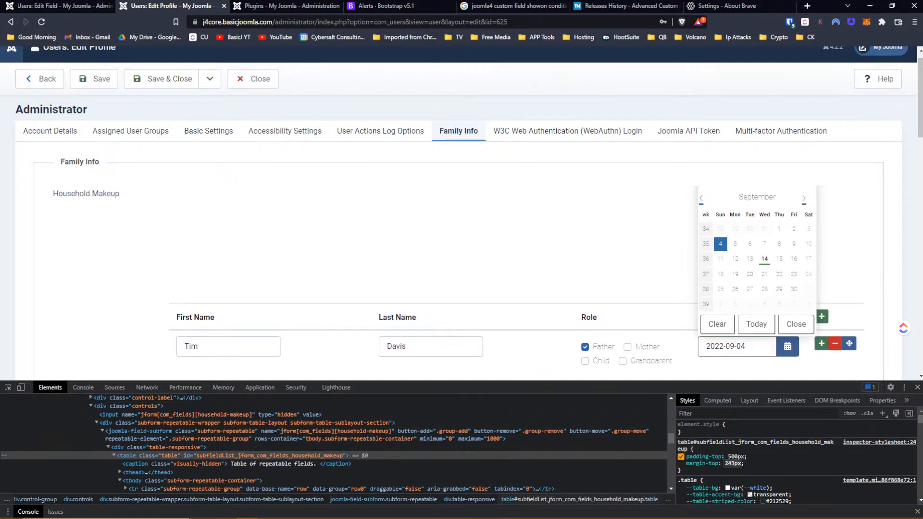
key(Up)
key(Up)
key(Up)
key(Up)
key(Up)
key(Up)
key(Up)
key(Up)
key(Up)
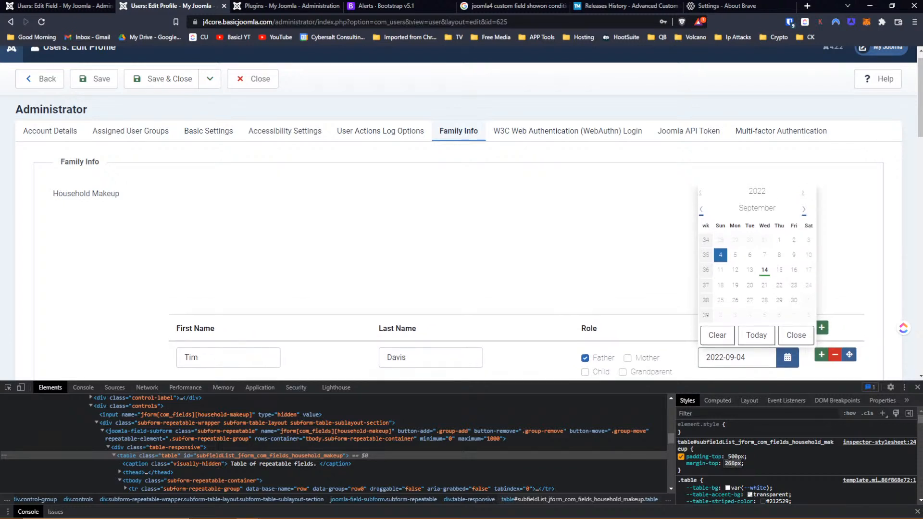
key(Down)
key(Down)
key(Down)
key(Down)
key(Down)
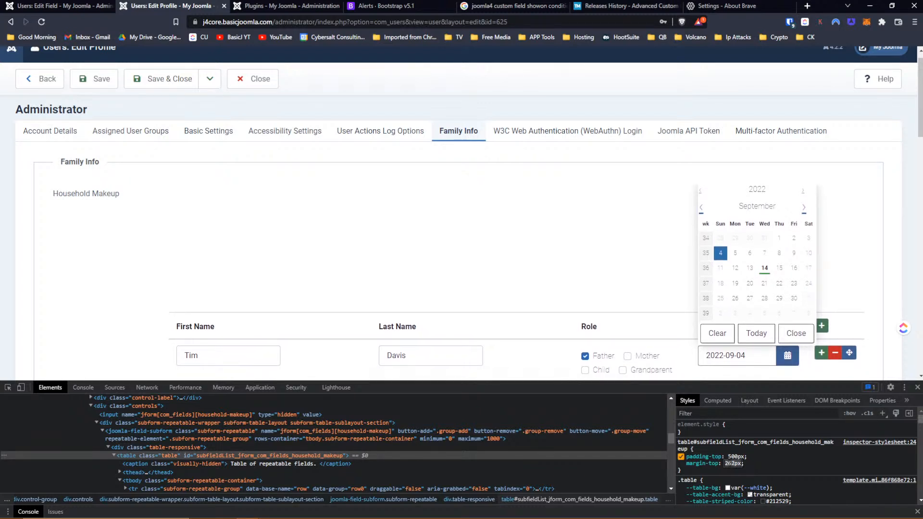
key(Up)
key(Up)
key(Up)
key(Up)
key(Up)
key(Down)
key(Down)
key(Down)
key(Down)
key(Down)
key(Down)
key(Down)
key(Down)
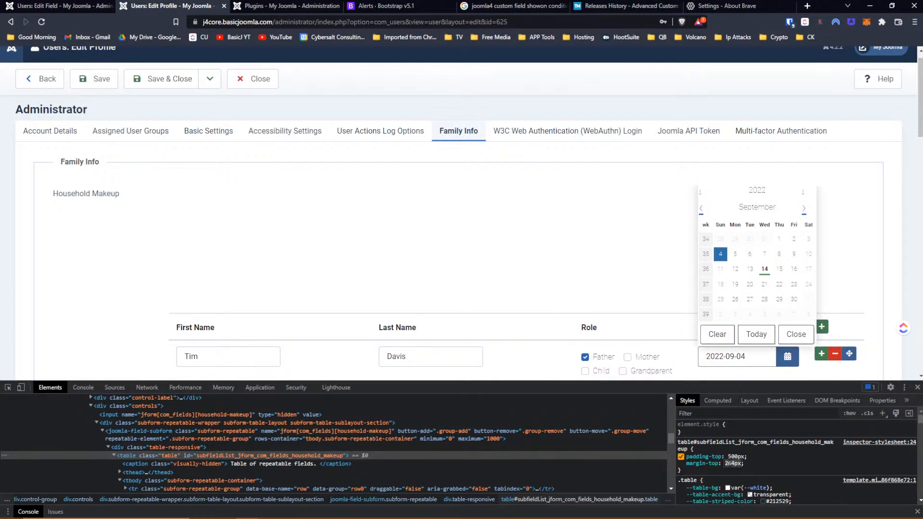
key(Up)
key(Up)
key(Up)
key(Up)
key(Up)
key(Up)
key(Up)
key(Up)
key(Down)
key(Down)
key(Down)
key(Down)
key(Down)
key(Down)
key(Down)
key(Down)
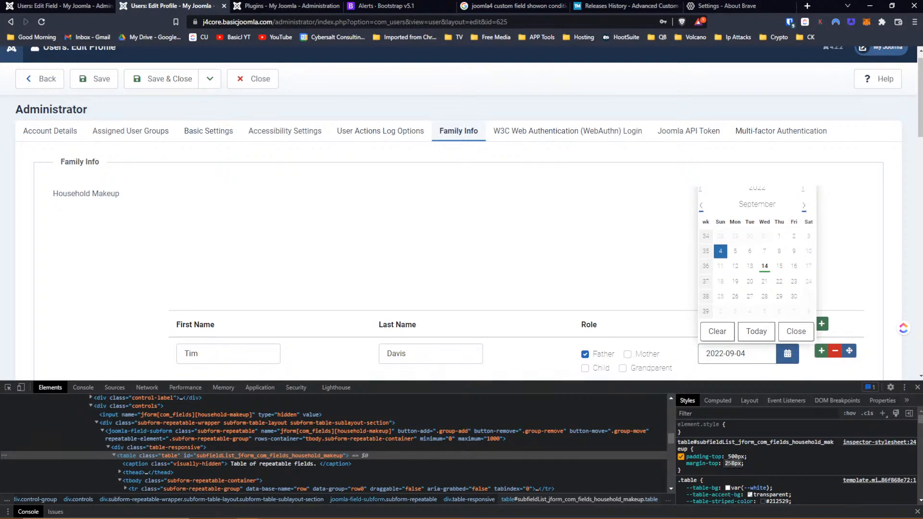
key(Up)
key(Up)
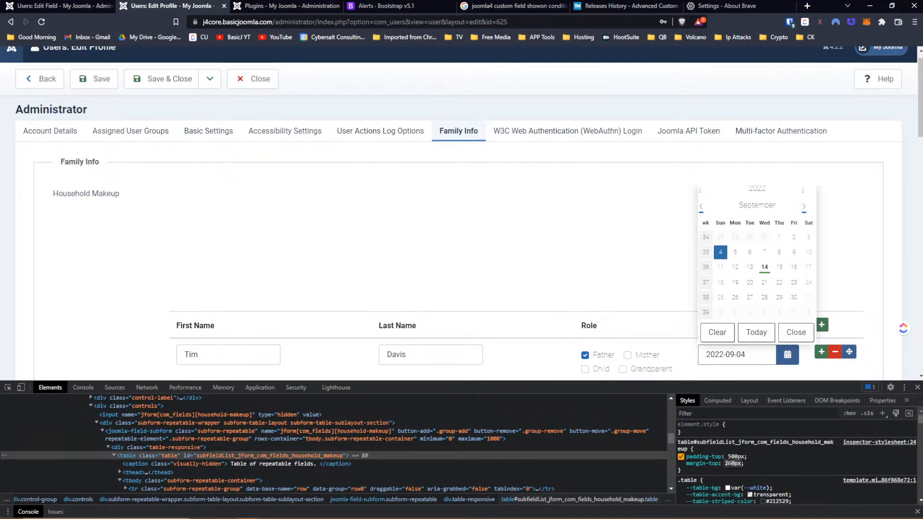
key(Return)
- Disable the table's top margin and add vertical-align: bottom to the div.table-responsive wrapper
click(681, 464)
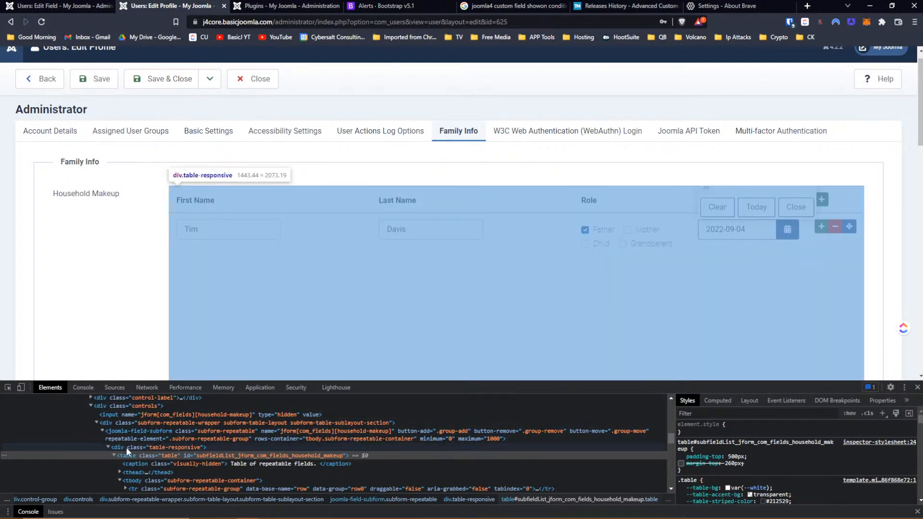
click(126, 447)
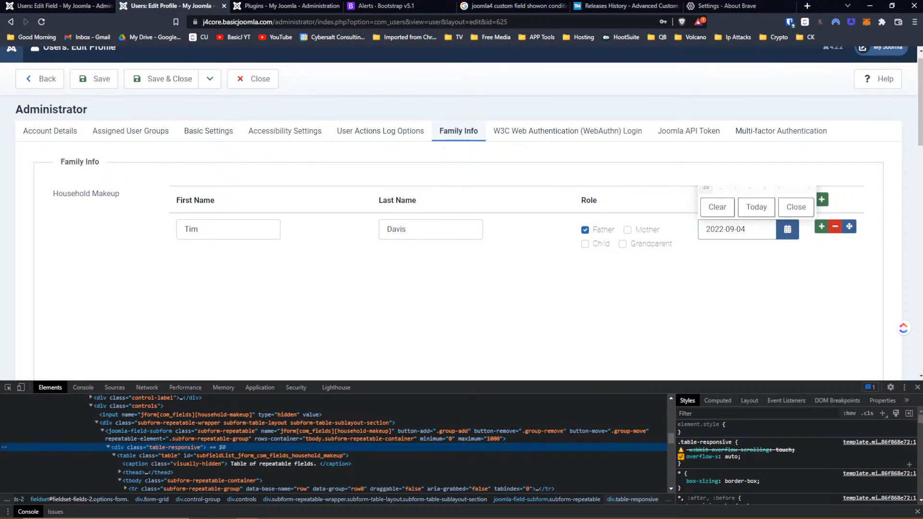
click(690, 462)
text(ver)
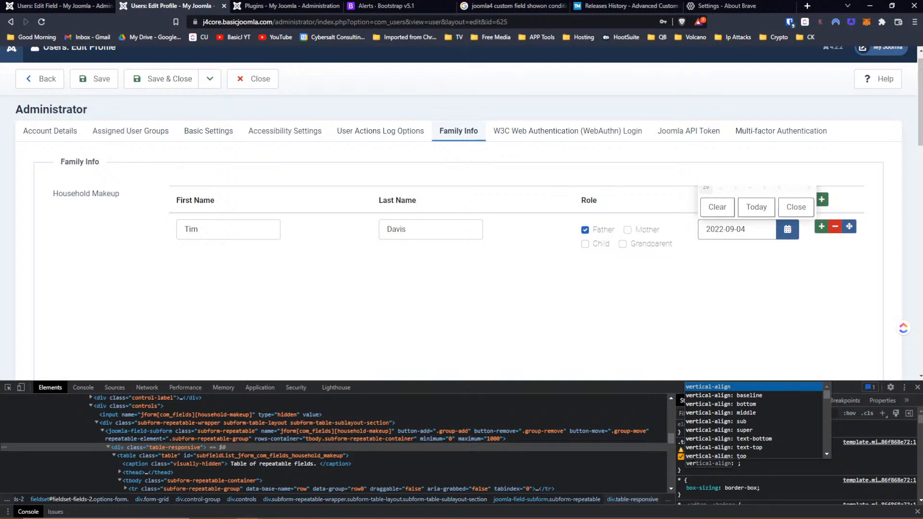
key(Down)
key(Down)
key(Return)
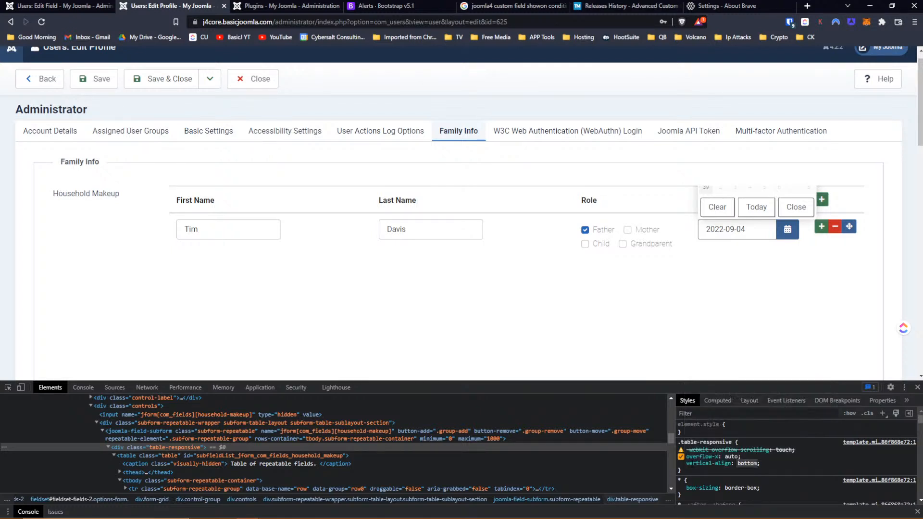
- Close and reopen the Birthday date picker, then scroll to check the layout
click(778, 271)
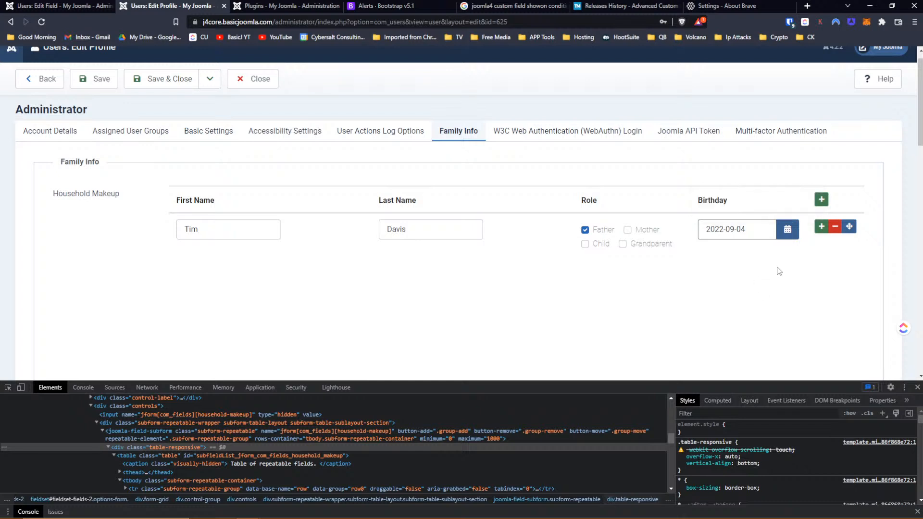
click(785, 238)
click(782, 270)
scroll(786, 319, down, 5)
scroll(786, 319, up, 4)
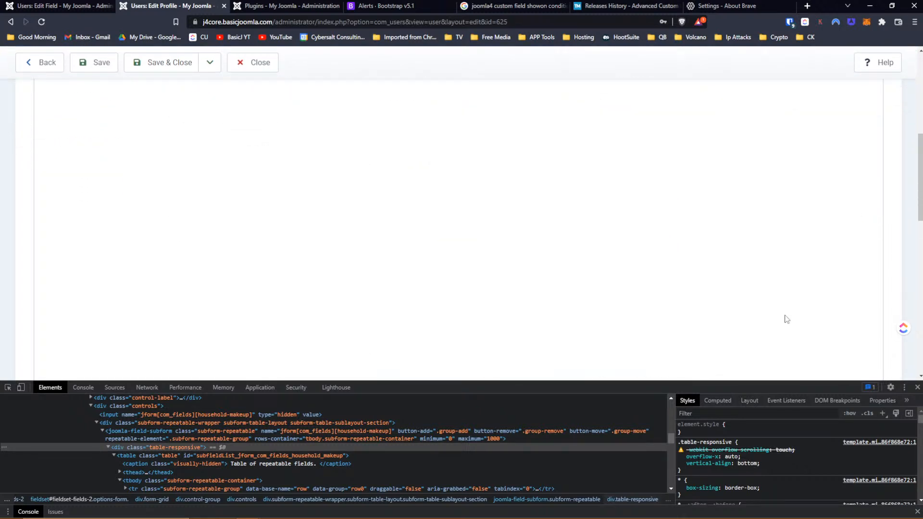
scroll(786, 319, down, 3)
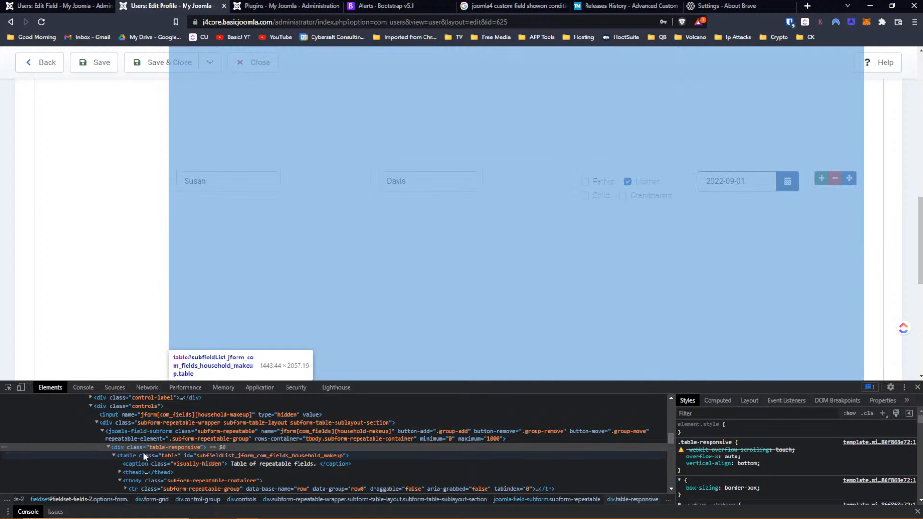
- Re-enable the table's 260px top margin and disable its 500px top padding
click(142, 454)
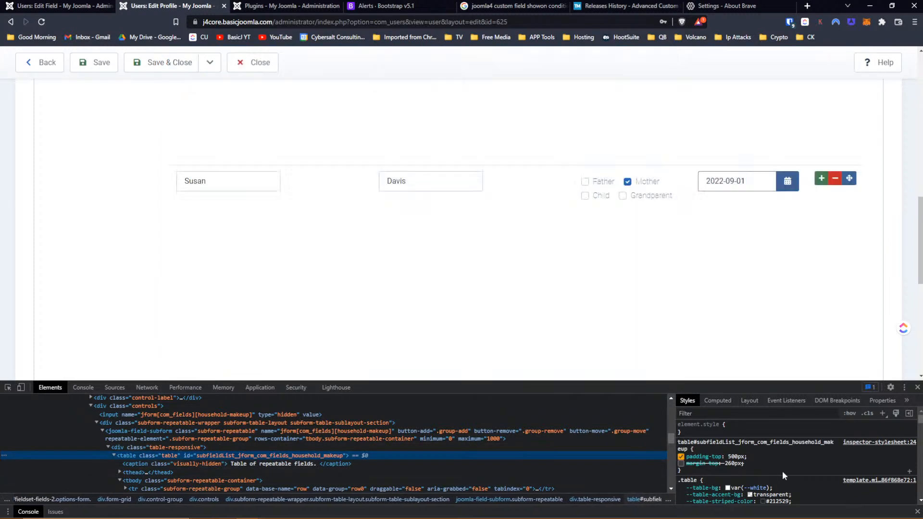
scroll(811, 277, up, 4)
scroll(811, 278, up, 5)
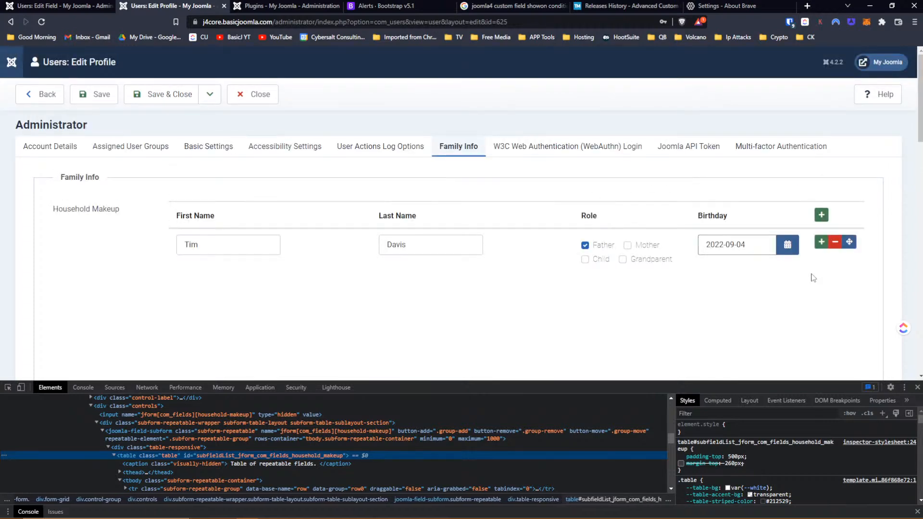
click(680, 462)
click(681, 457)
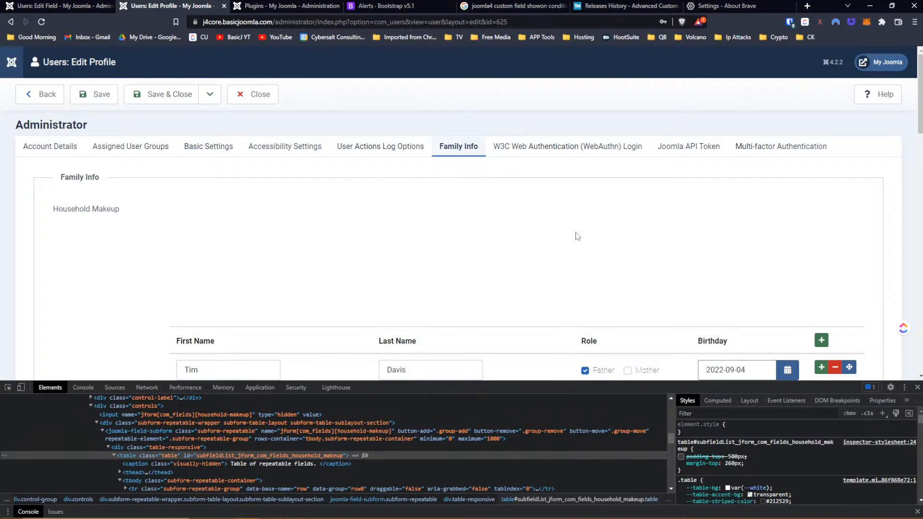
scroll(577, 235, down, 3)
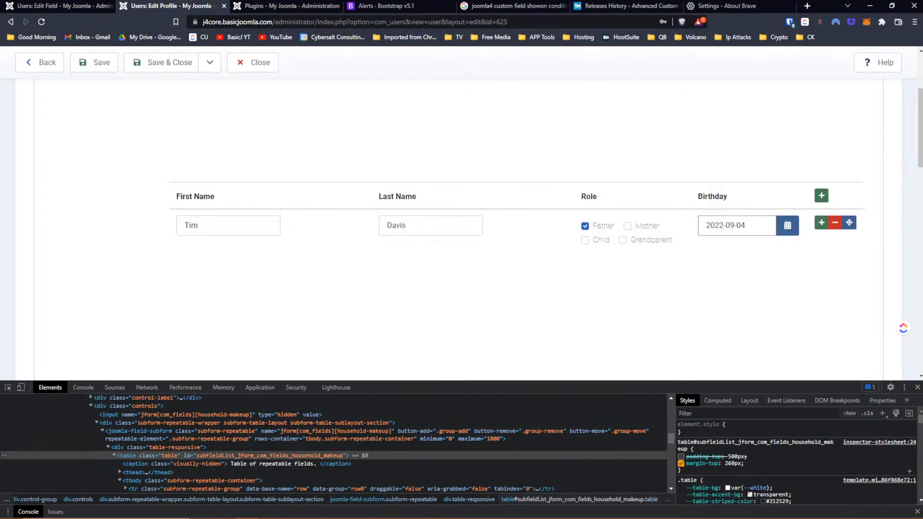
- Select the table rule's padding and margin declarations and copy them
click(690, 473)
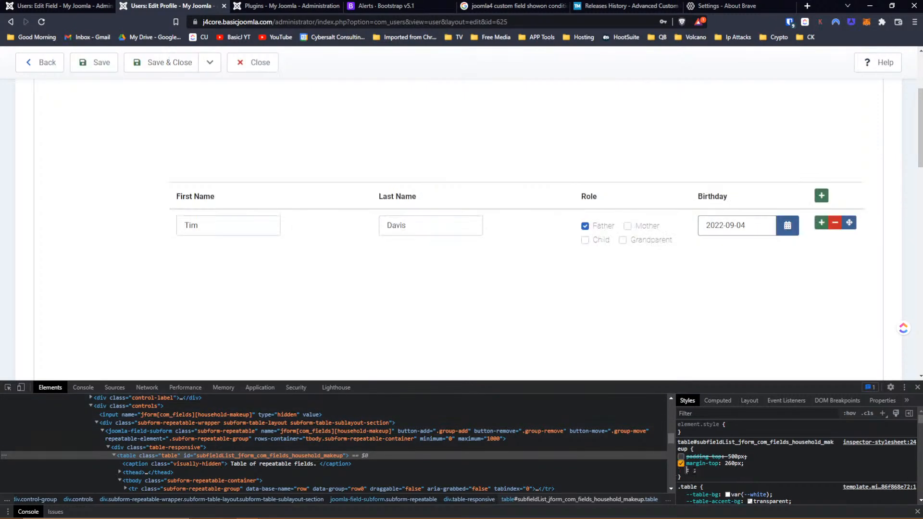
click(681, 469)
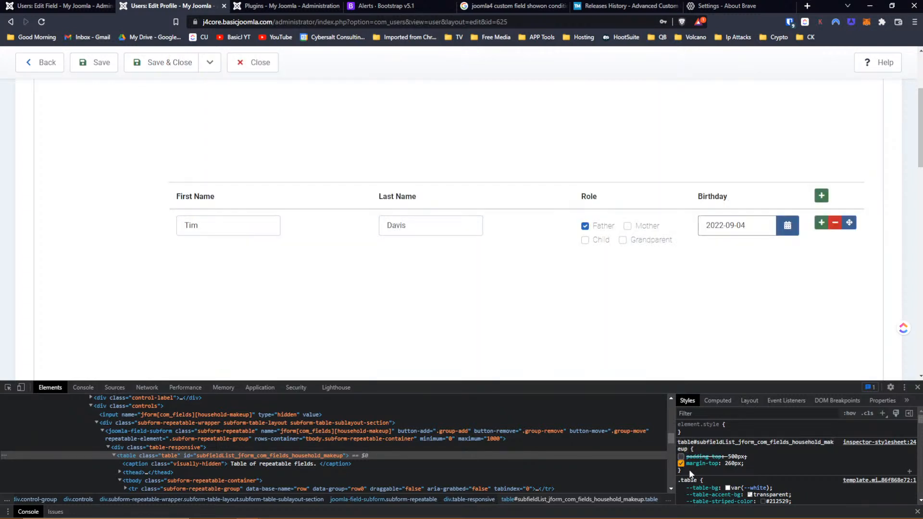
drag(690, 469, 678, 447)
right_click(679, 442)
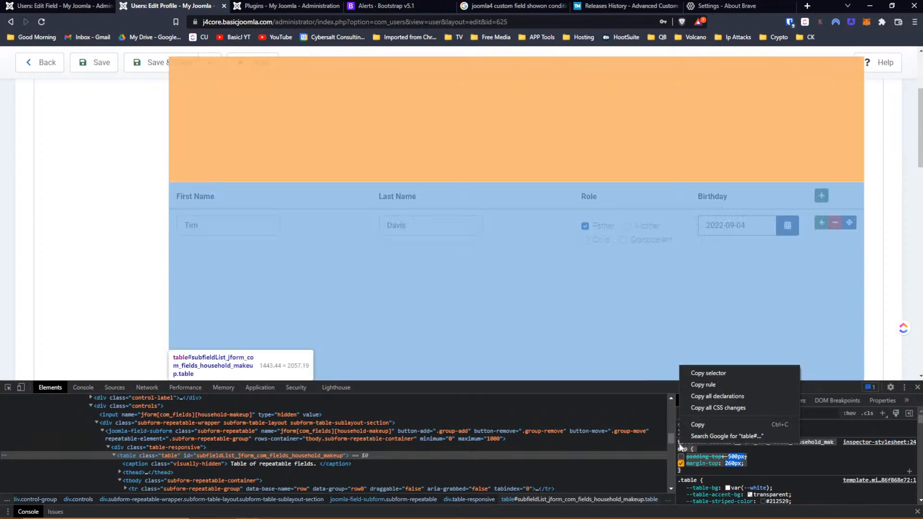
click(701, 424)
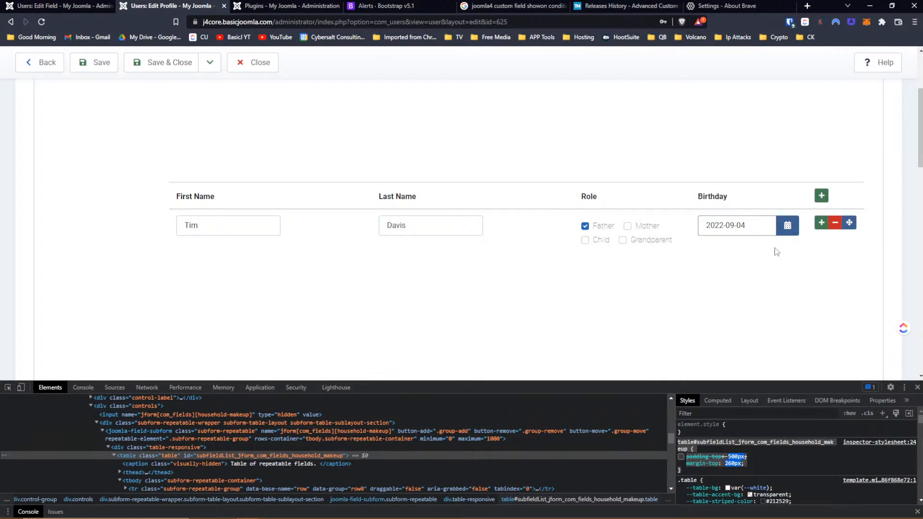
- Select the Household Makeup table element in DevTools, briefly checking its div.table-responsive wrapper
scroll(777, 251, down, 5)
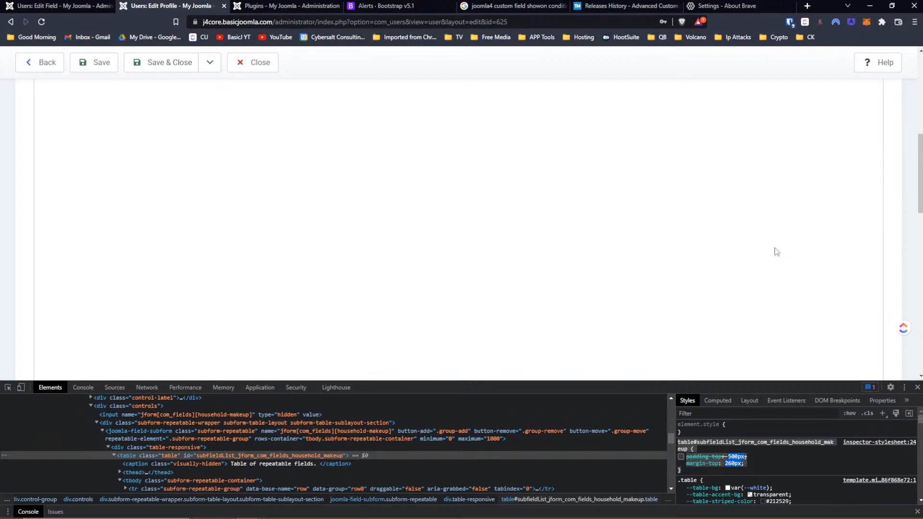
scroll(777, 251, up, 5)
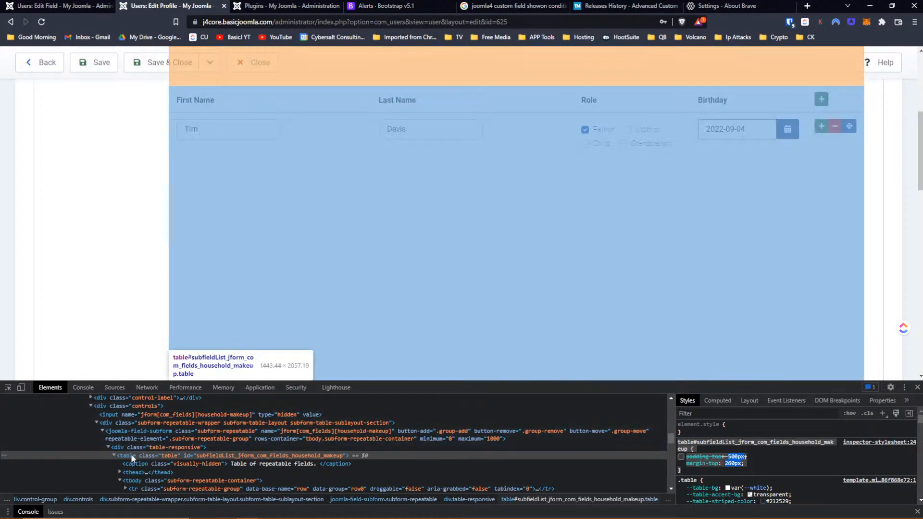
scroll(125, 442, up, 2)
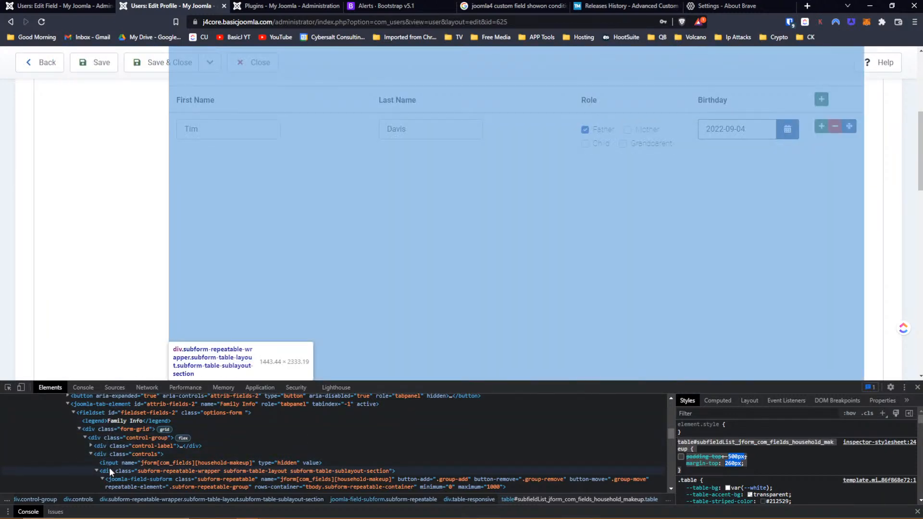
scroll(260, 268, up, 5)
scroll(246, 270, down, 1)
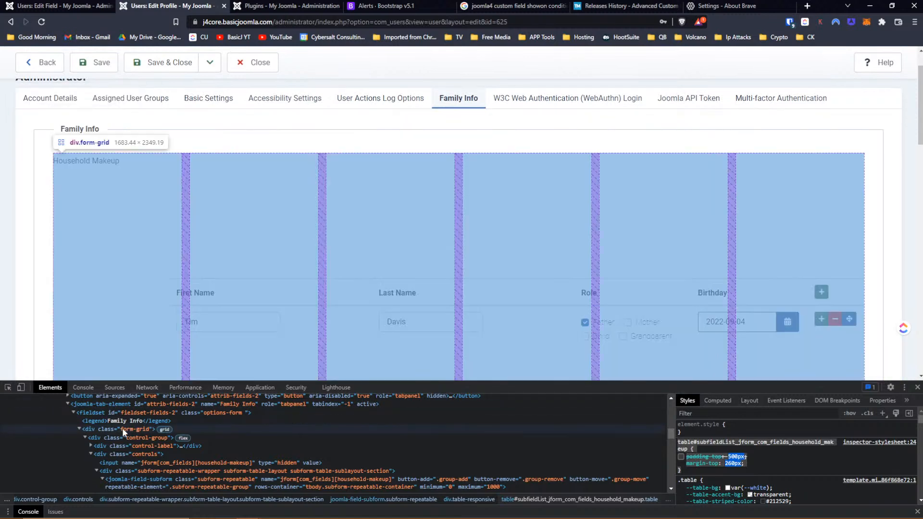
scroll(105, 424, up, 2)
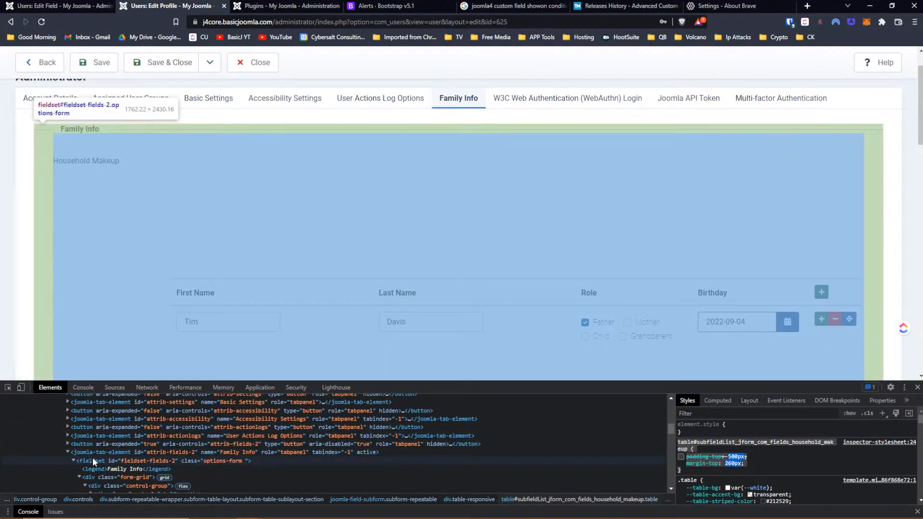
scroll(105, 457, down, 3)
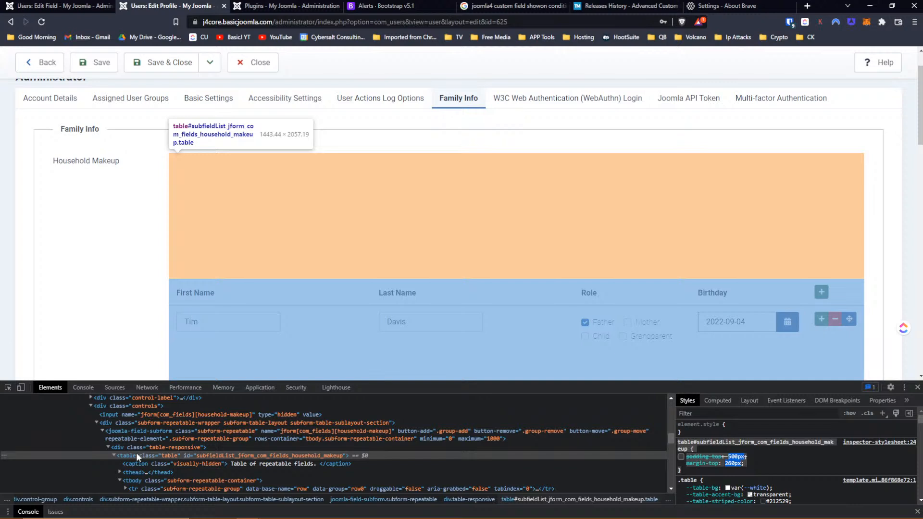
click(136, 455)
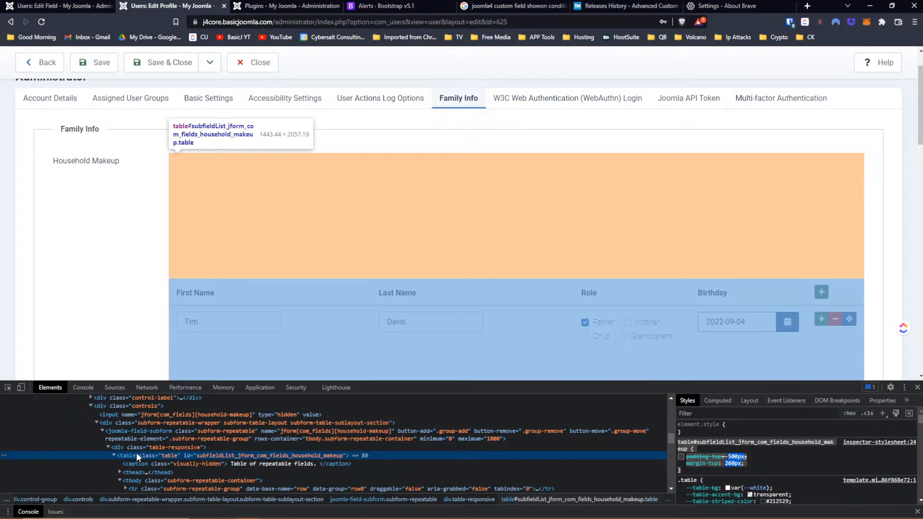
click(133, 447)
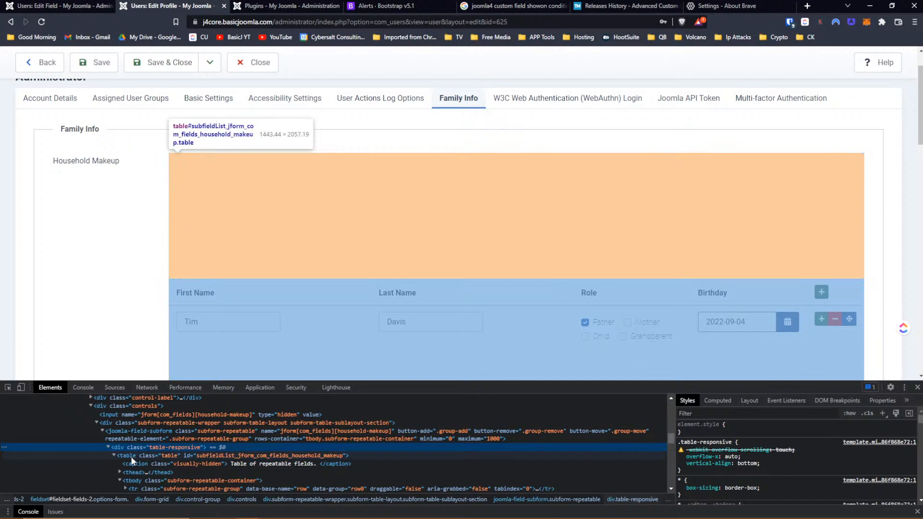
click(131, 456)
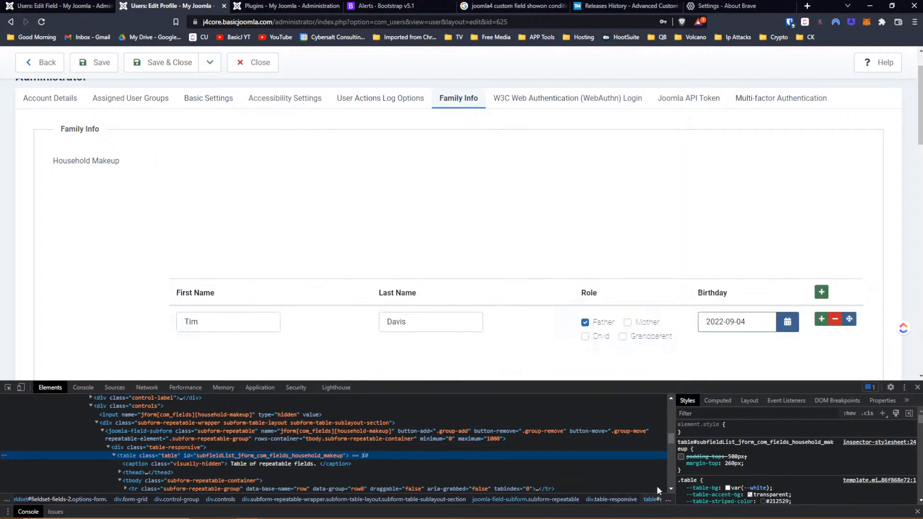
- Disable the table's 260px top margin while keeping the table element selected
click(680, 463)
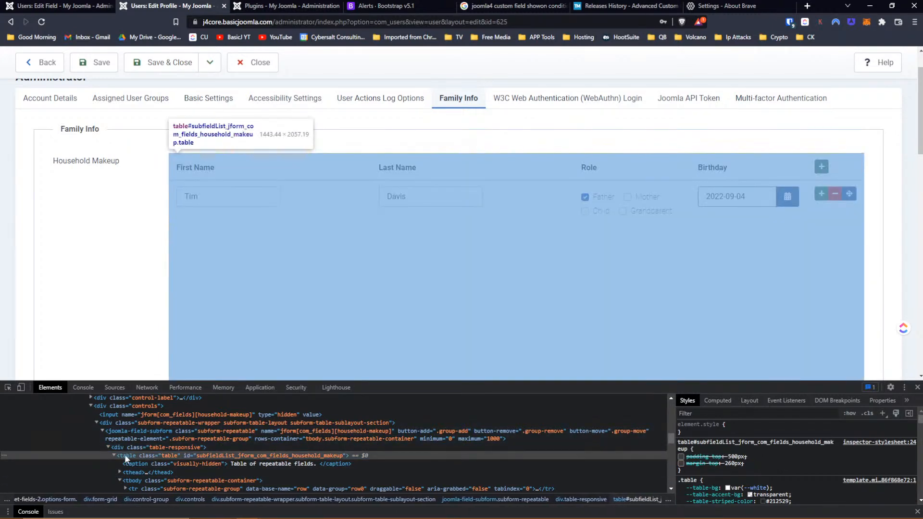
click(125, 454)
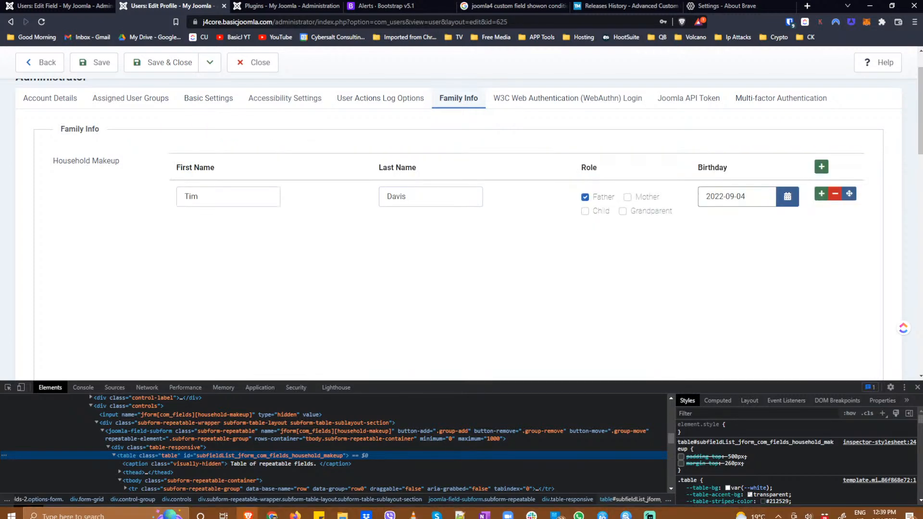
scroll(789, 446, down, 1)
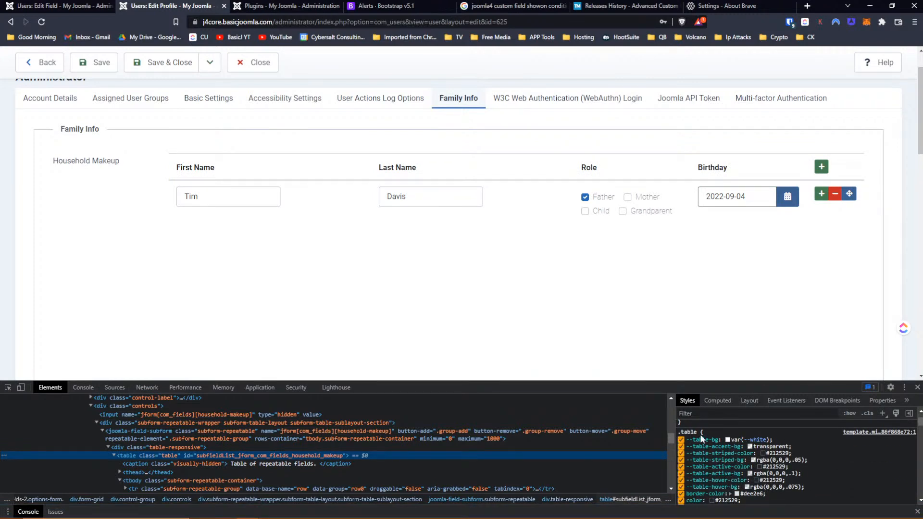
scroll(797, 461, down, 1)
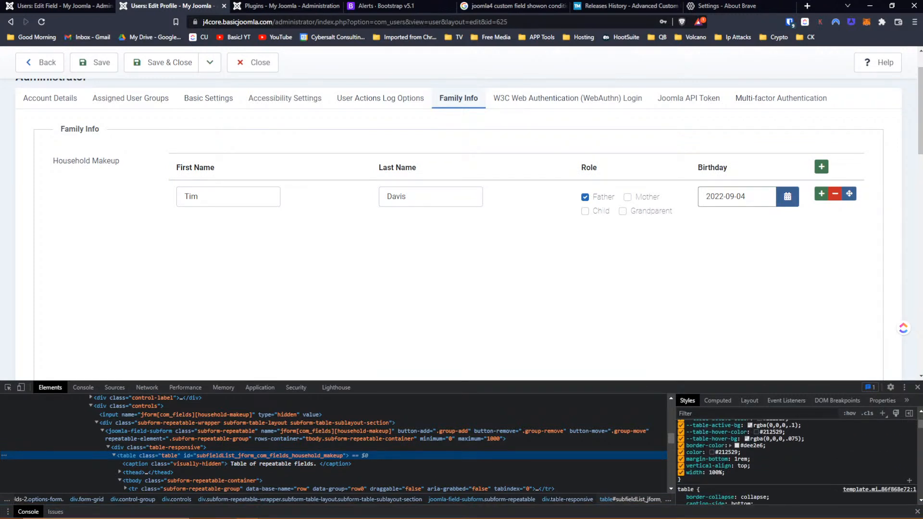
- Change the table's vertical-align from top to bottom, then try adding a family member row
click(742, 466)
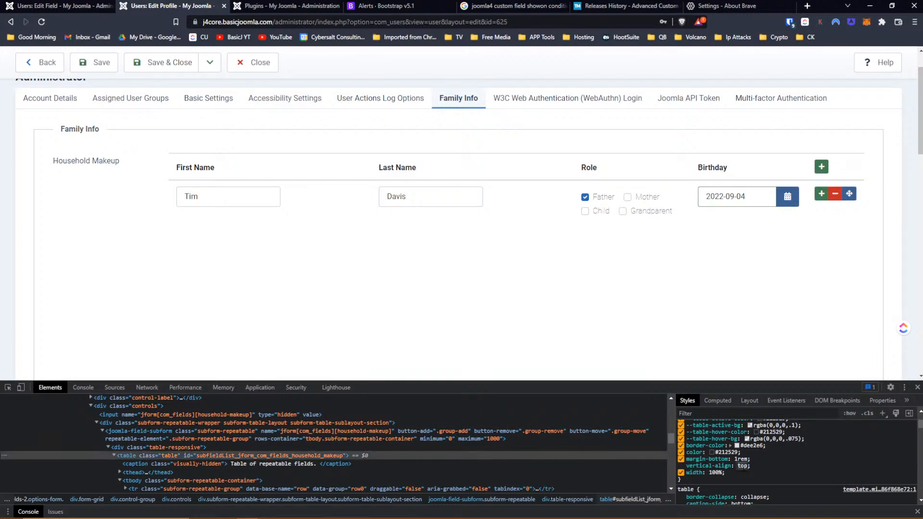
text(bottom)
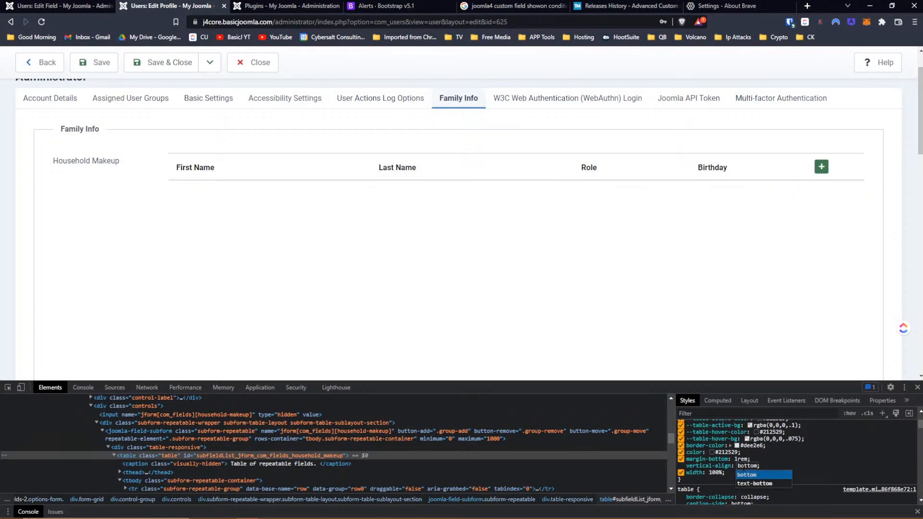
key(Return)
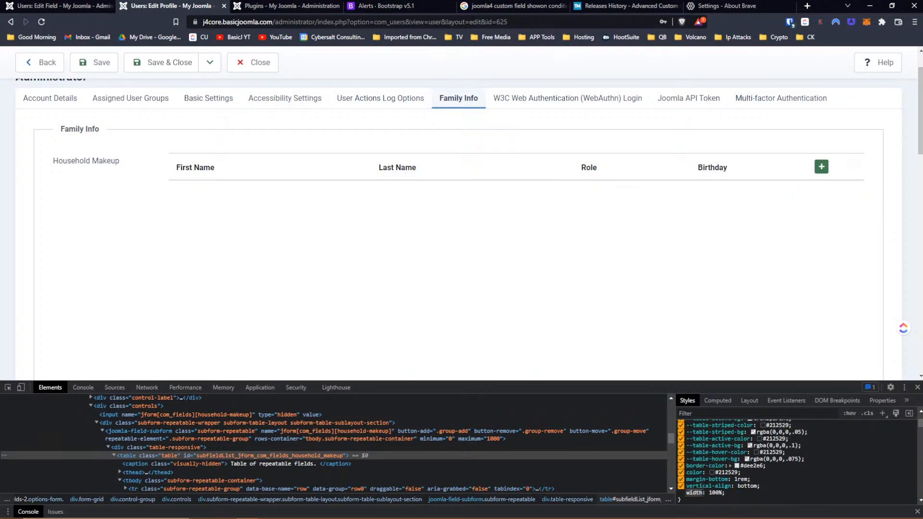
scroll(771, 216, up, 1)
click(821, 217)
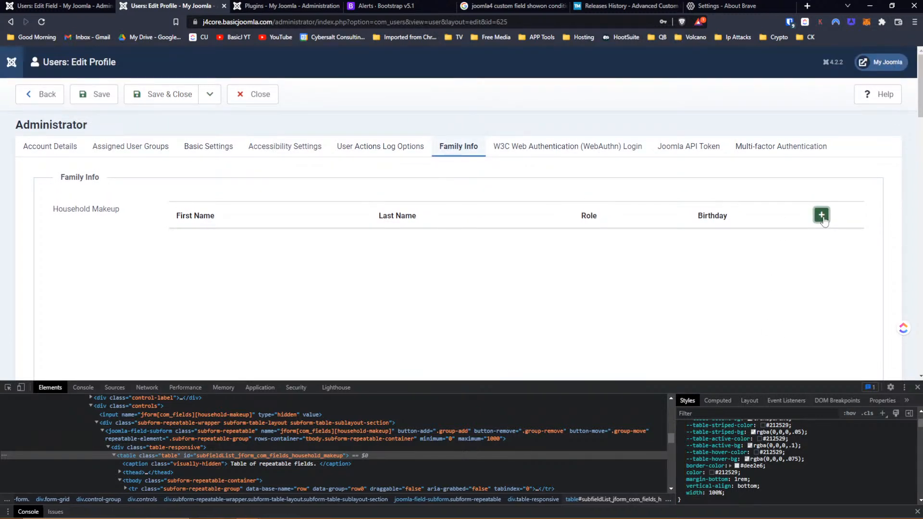
- Open the 2022-09-04 birthday date picker and inspect the div.table-responsive wrapper's styles
scroll(819, 244, down, 9)
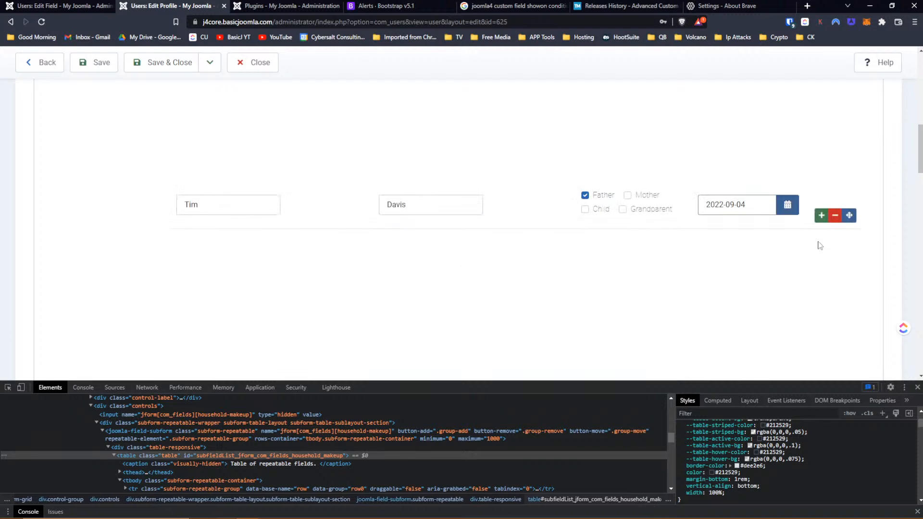
click(790, 206)
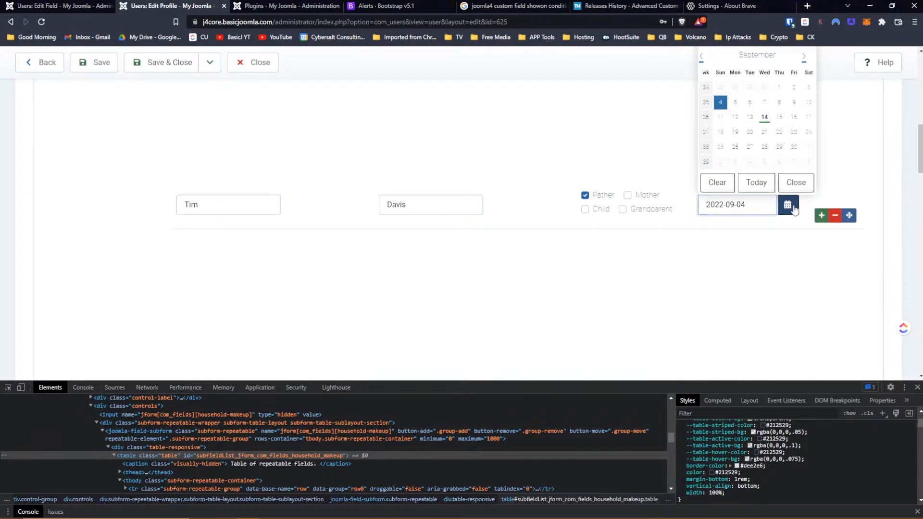
scroll(794, 209, up, 3)
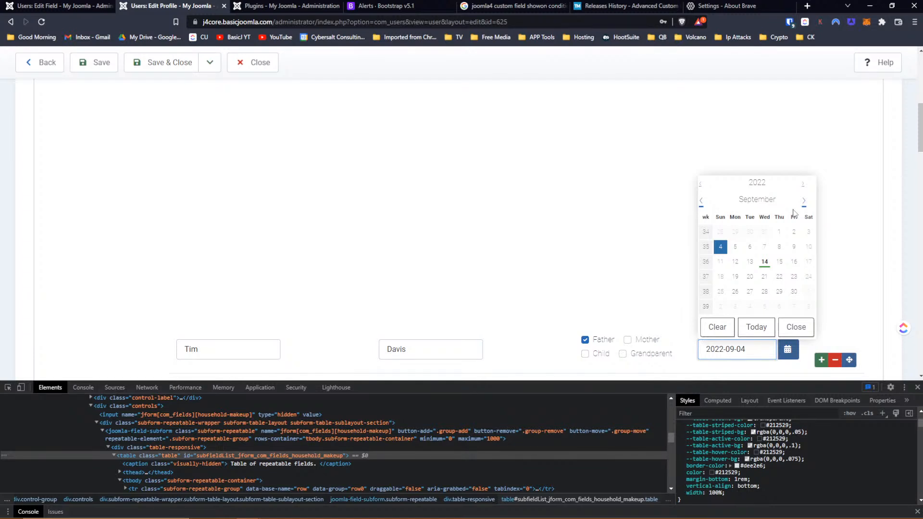
scroll(793, 212, up, 5)
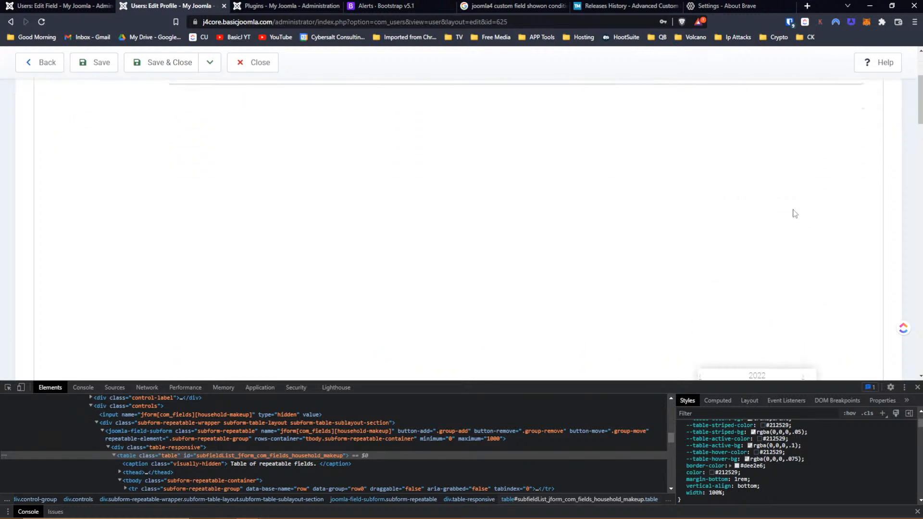
scroll(794, 213, up, 2)
scroll(794, 213, down, 6)
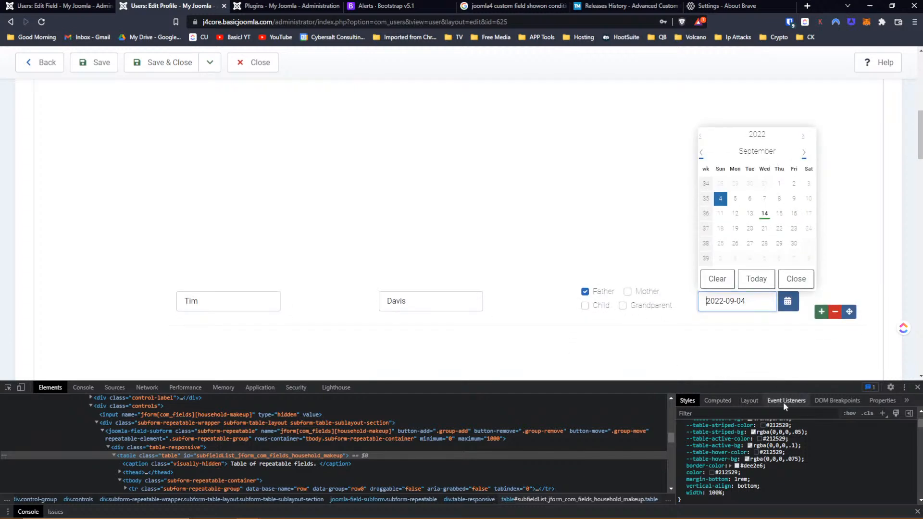
scroll(759, 450, up, 3)
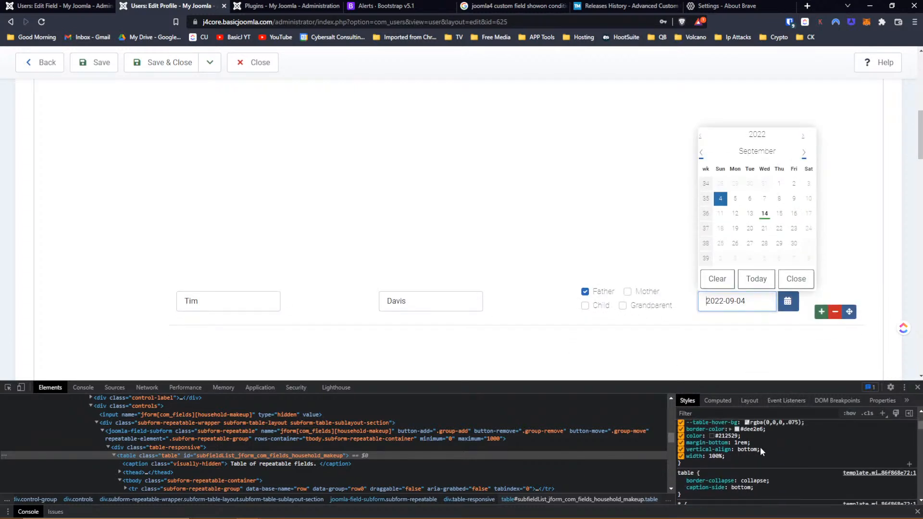
scroll(759, 446, down, 2)
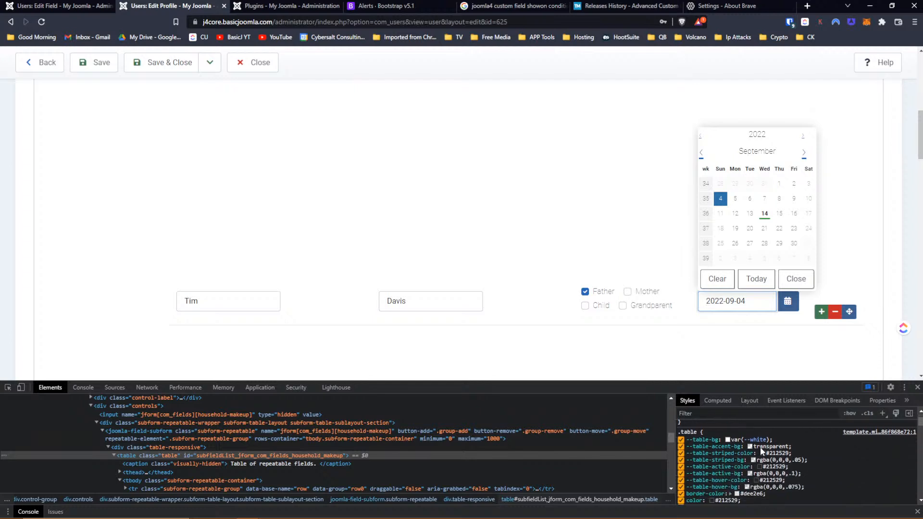
scroll(760, 451, down, 1)
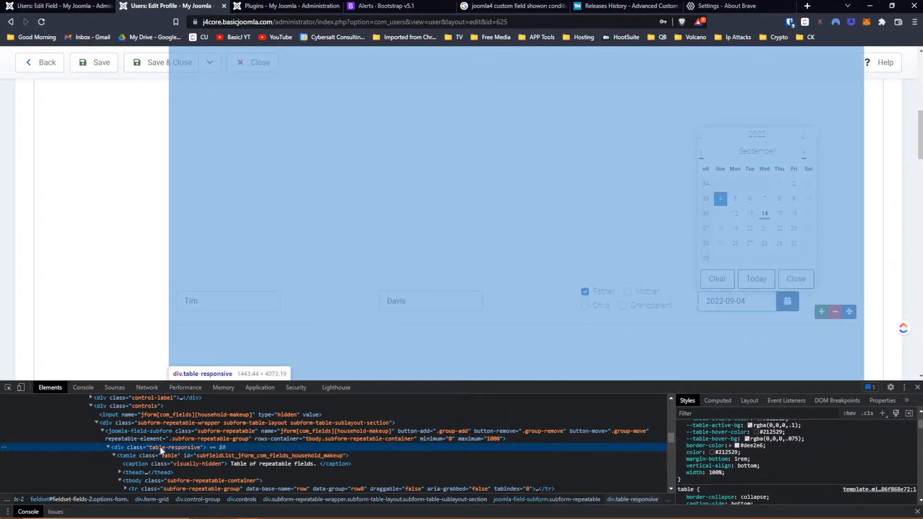
click(160, 446)
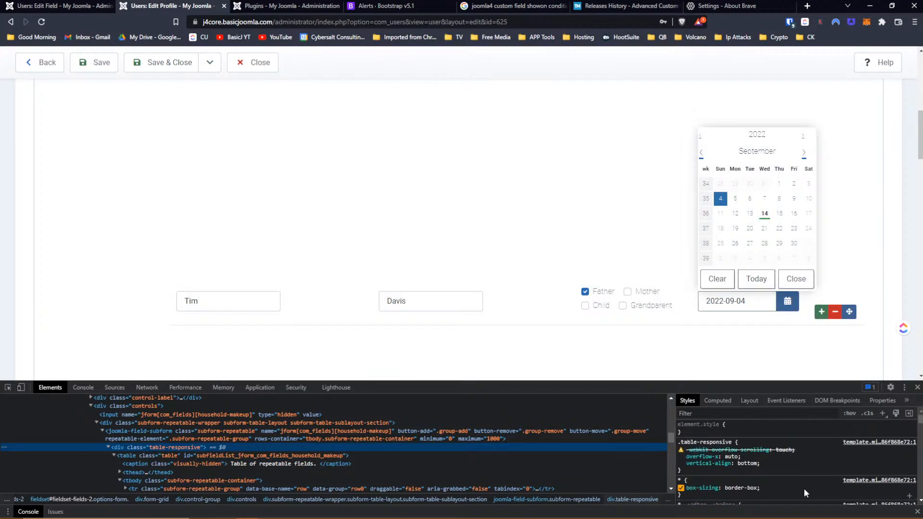
scroll(778, 469, down, 2)
- Scroll the Edit Profile page until the September 2022 birthday calendar popup is visible
scroll(778, 469, down, 1)
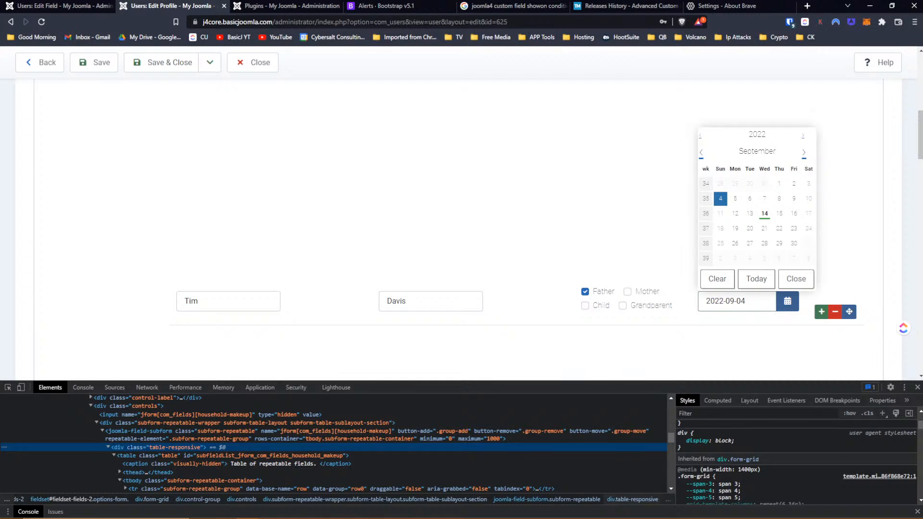
scroll(616, 231, down, 2)
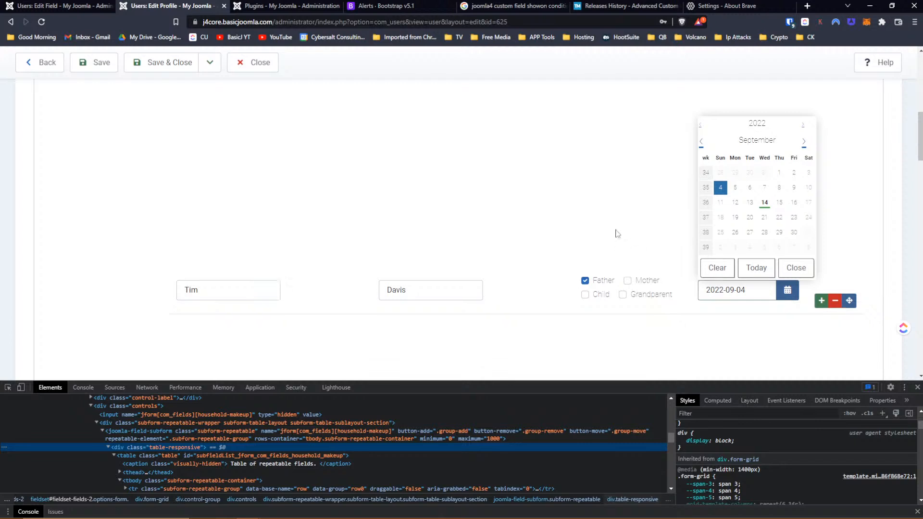
scroll(617, 234, up, 10)
scroll(617, 233, down, 6)
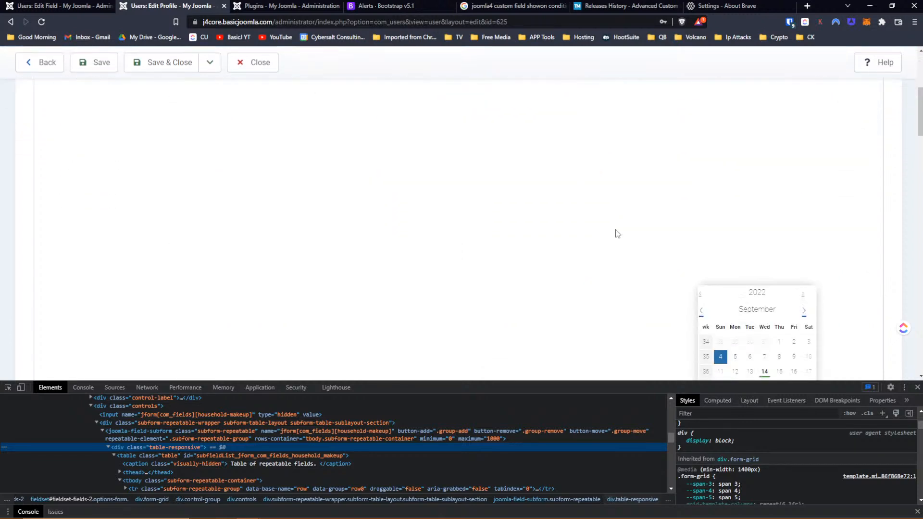
scroll(616, 233, down, 2)
scroll(617, 233, up, 4)
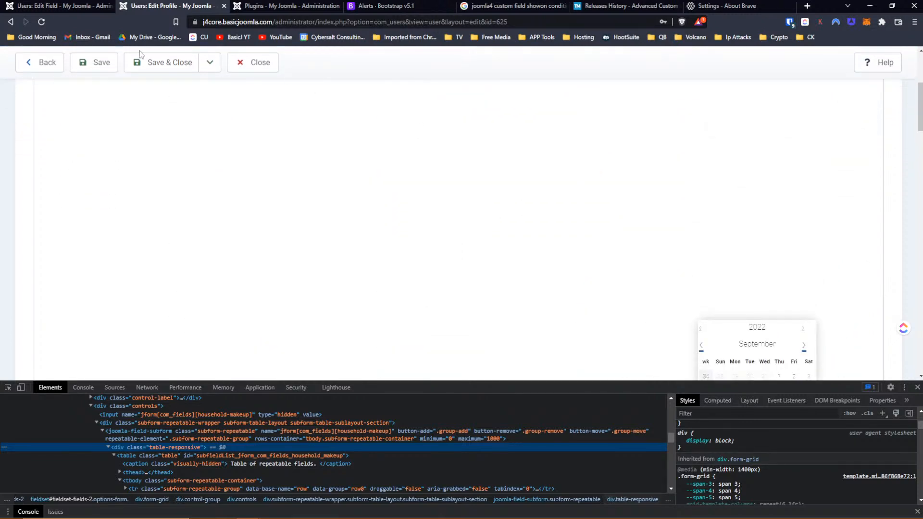
- Reload the profile form and reopen the first row's Birthday calendar
click(41, 22)
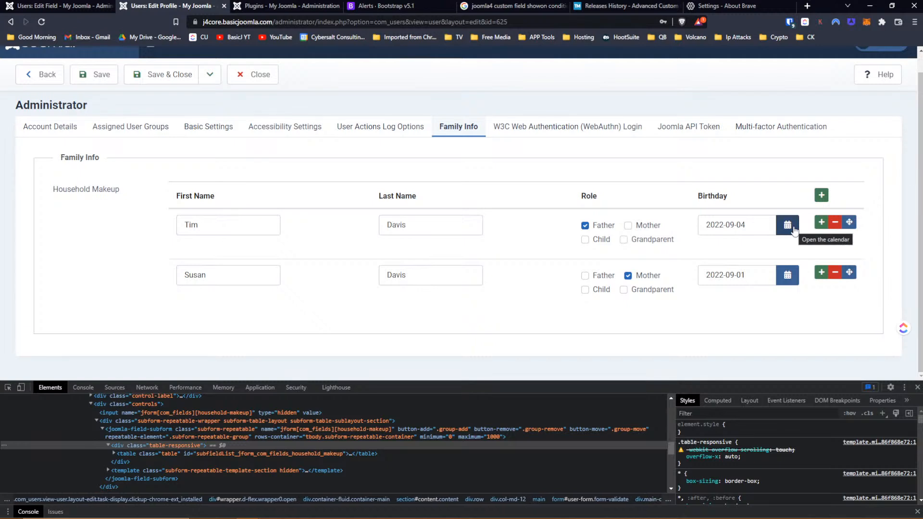
click(793, 231)
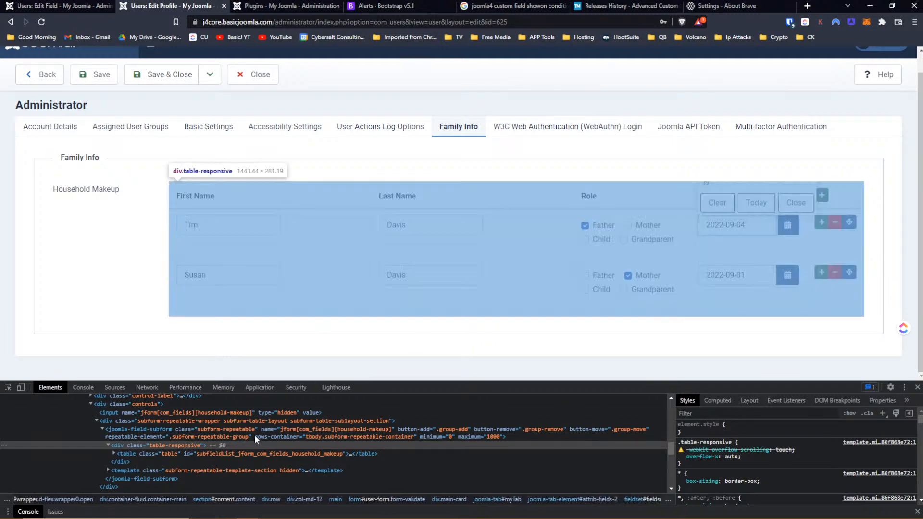
scroll(261, 433, down, 2)
scroll(260, 437, up, 2)
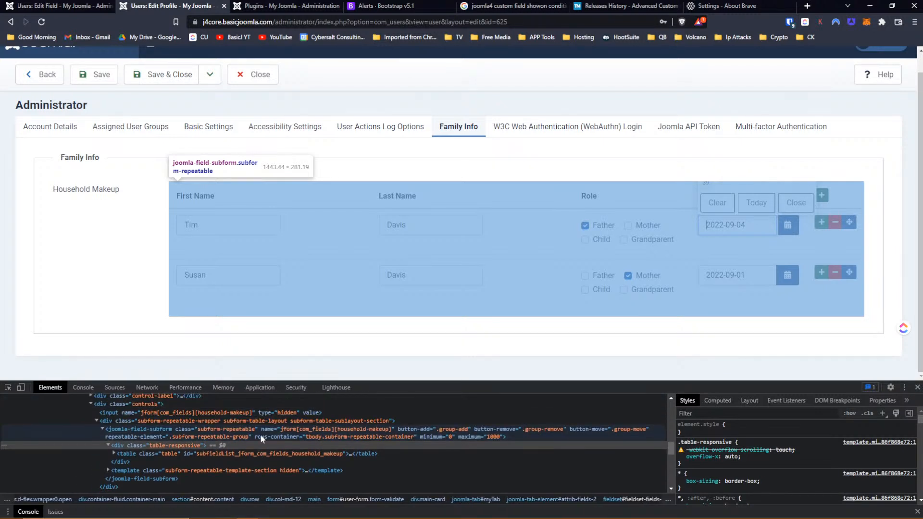
- Expand table > thead in Elements, select the header tr, and add a new style rule
click(113, 453)
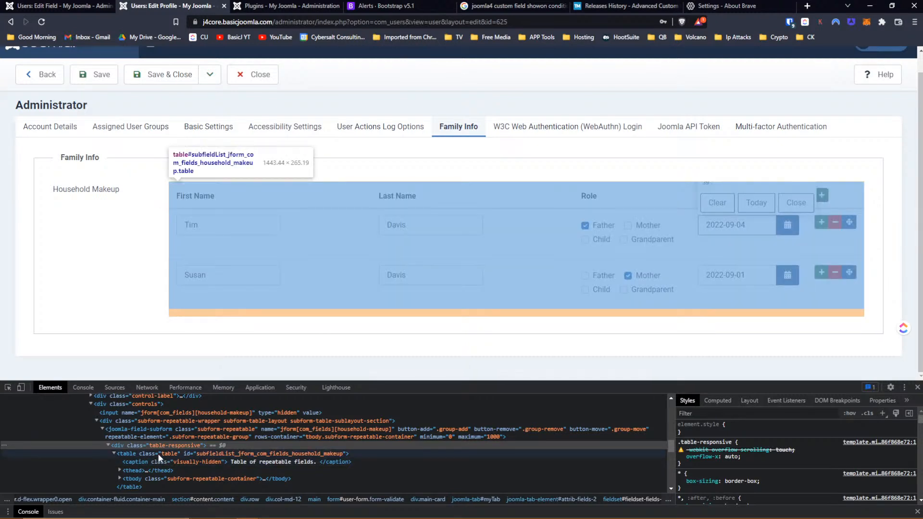
click(118, 469)
click(134, 479)
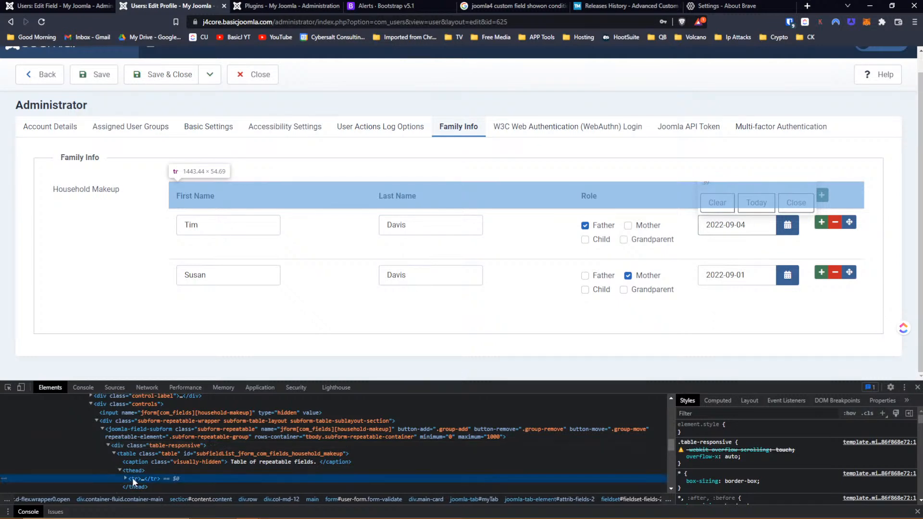
scroll(224, 454, down, 1)
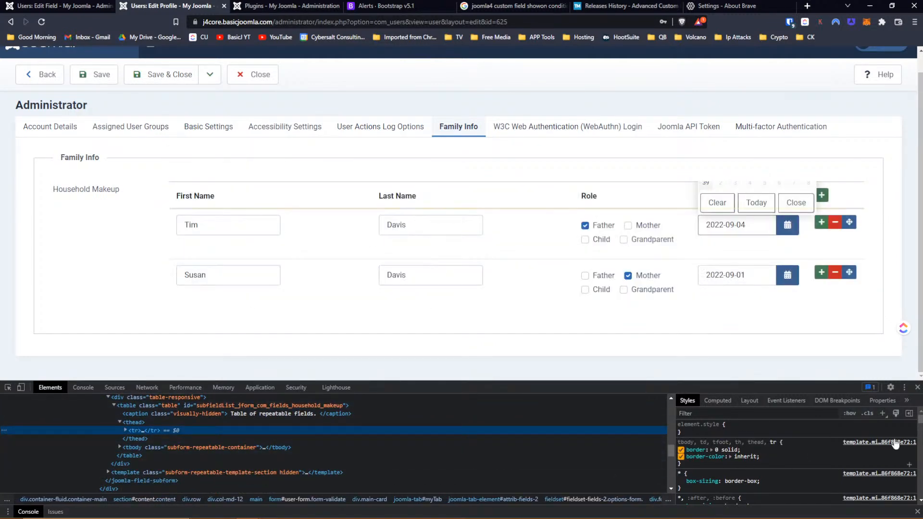
click(885, 413)
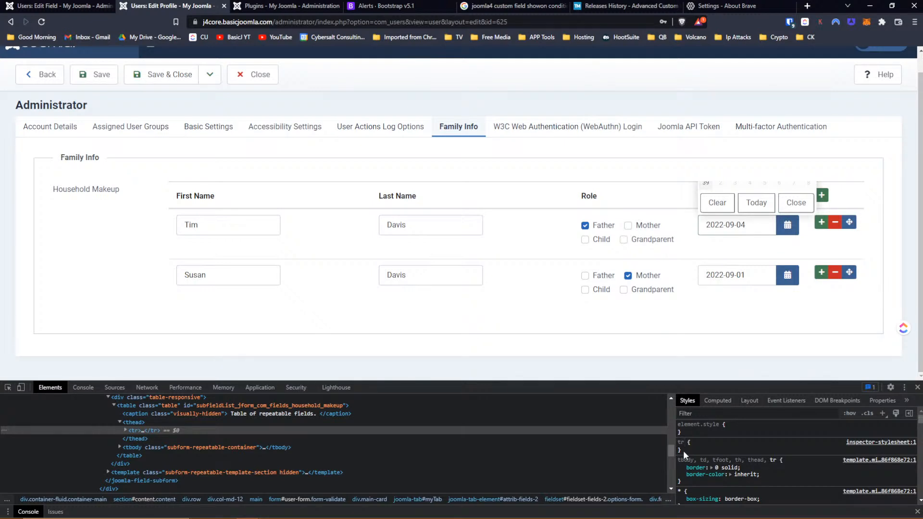
- Add z-index: 9999 to the header row rule and test both birthday calendars
click(683, 450)
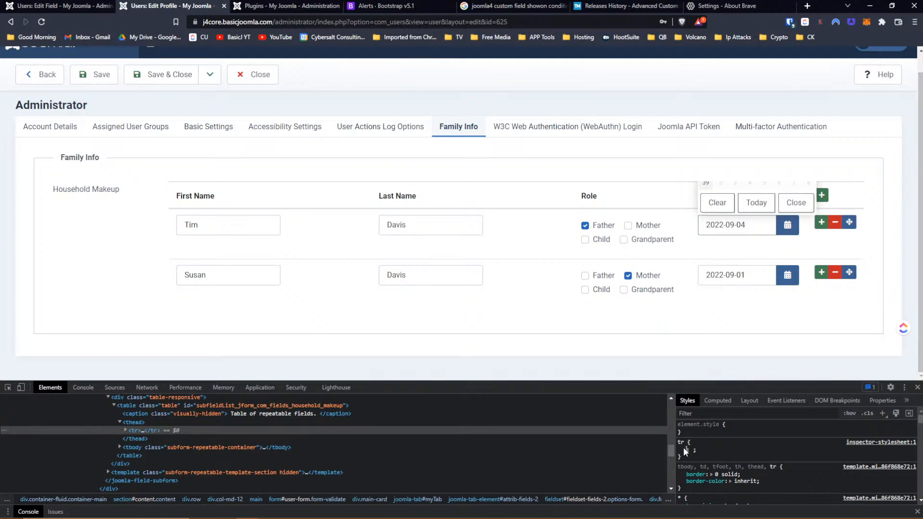
text(z)
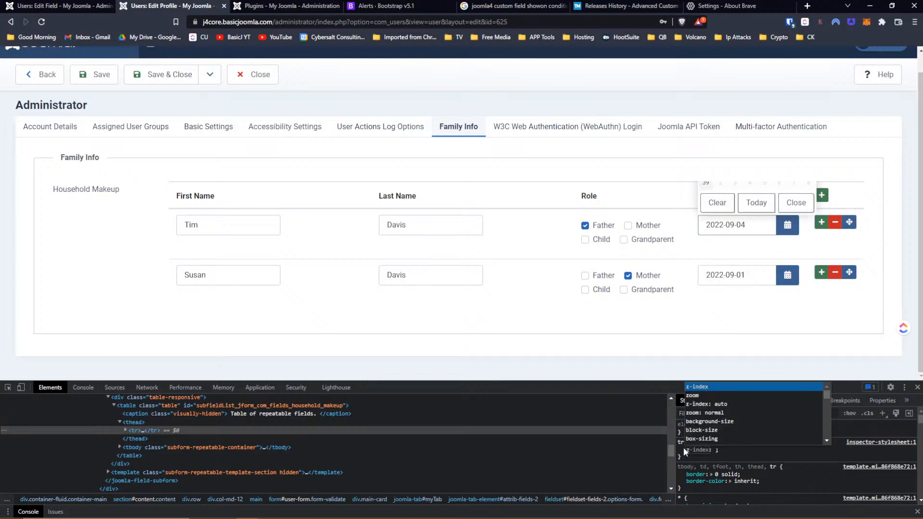
key(Tab)
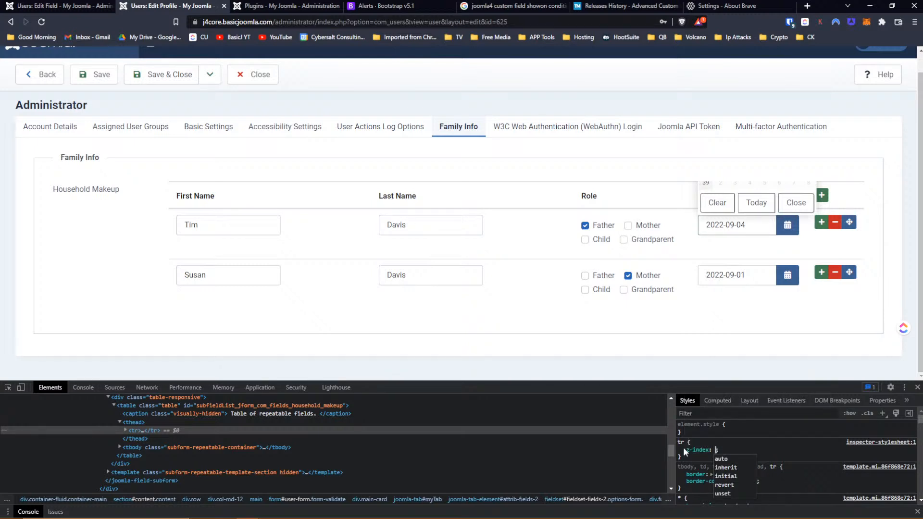
text(9999)
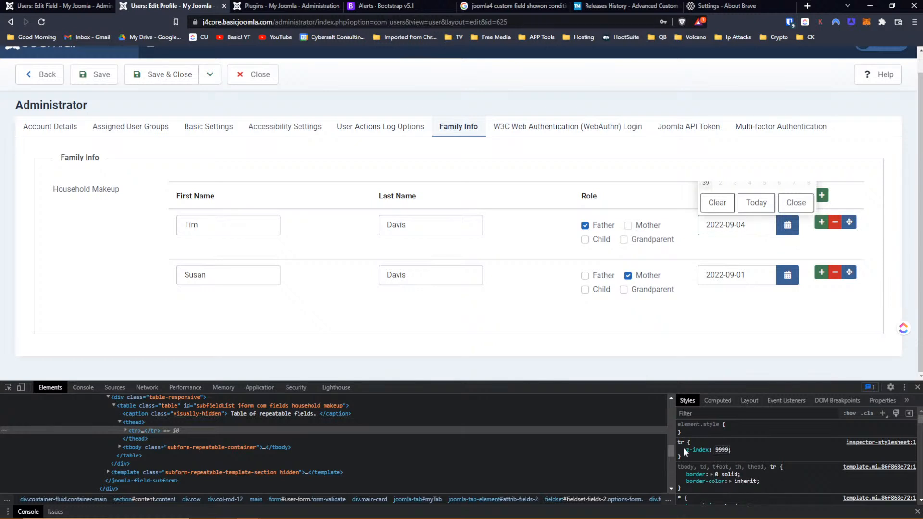
key(Return)
click(783, 234)
click(788, 227)
click(787, 275)
click(793, 252)
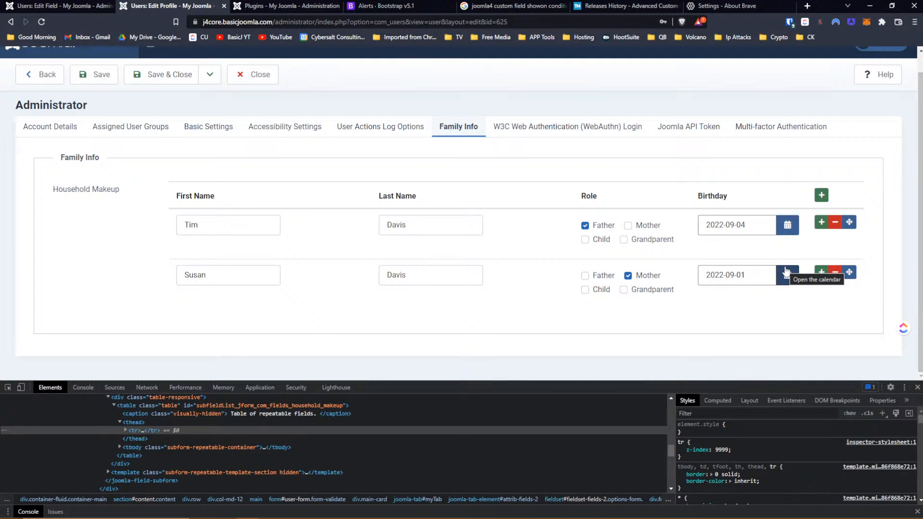
- Mark the header row's z-index 9999 as !important and recheck the first birthday calendar
click(722, 450)
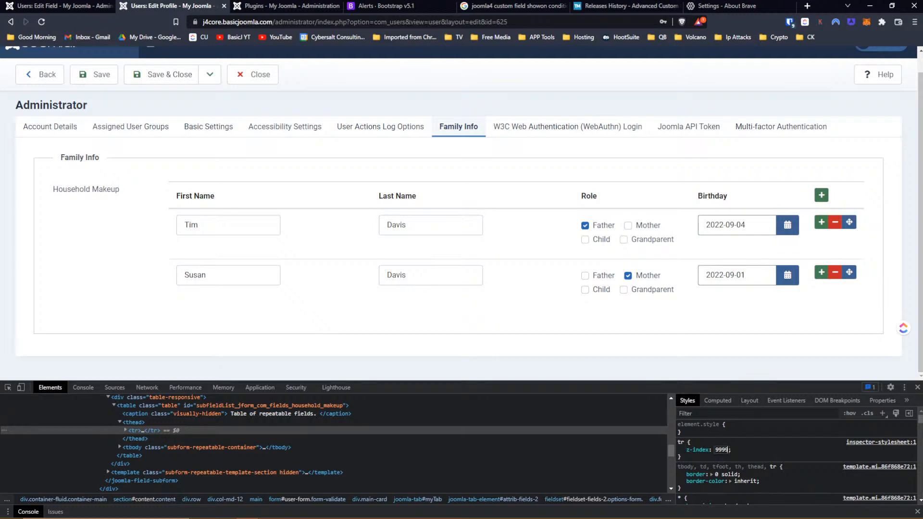
text(!important)
key(Return)
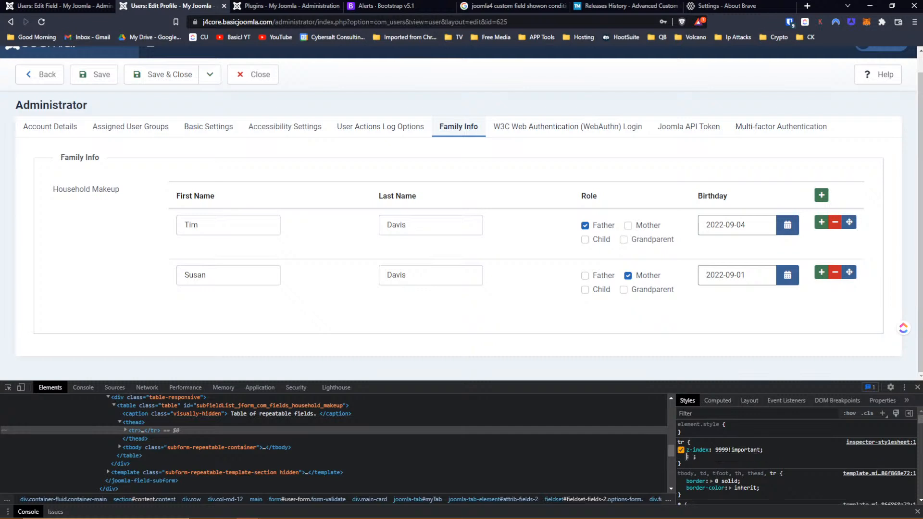
click(791, 229)
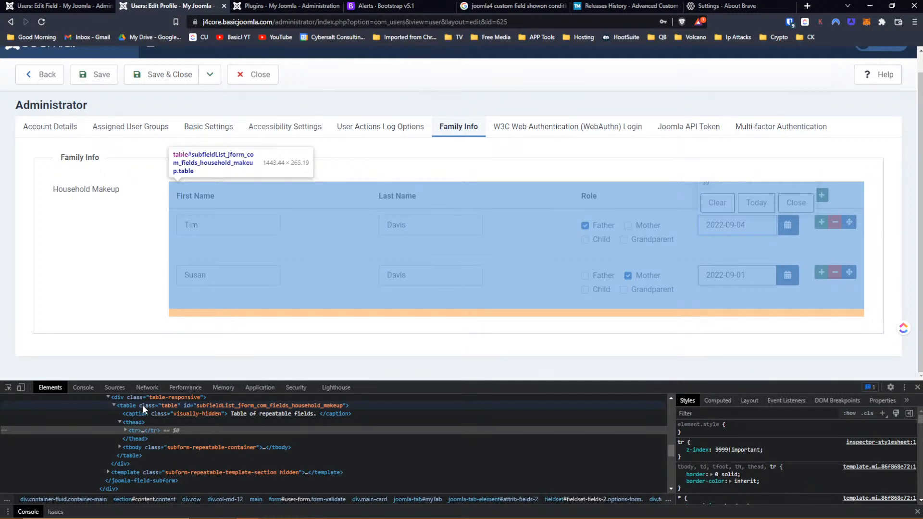
- Reselect the table's header row and begin adding a margin property to its rule
click(143, 405)
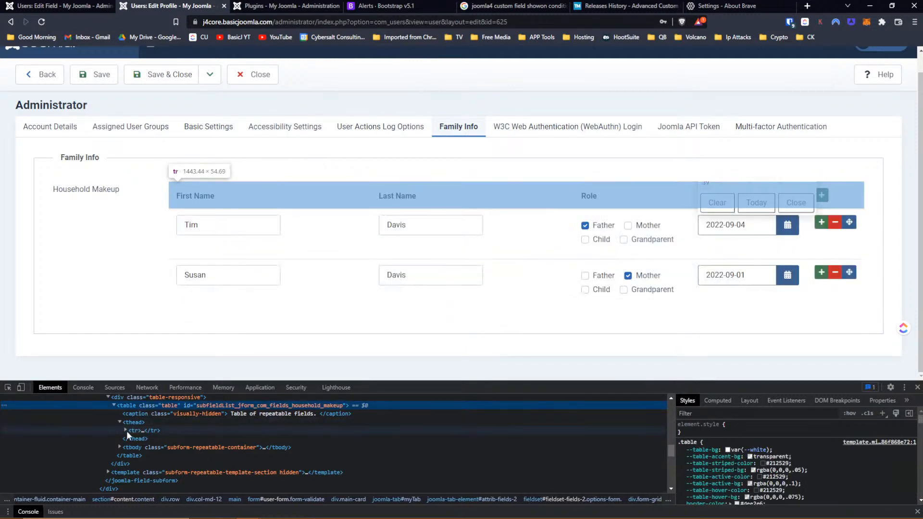
click(126, 430)
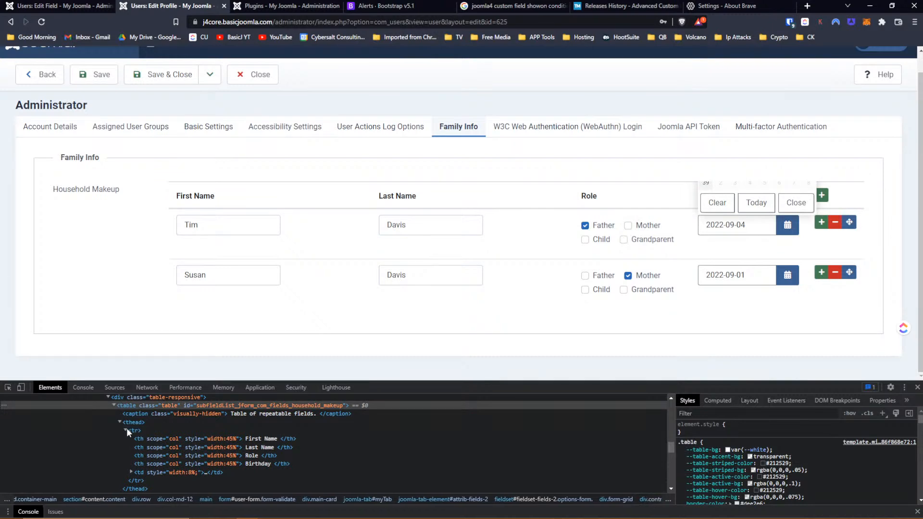
click(132, 430)
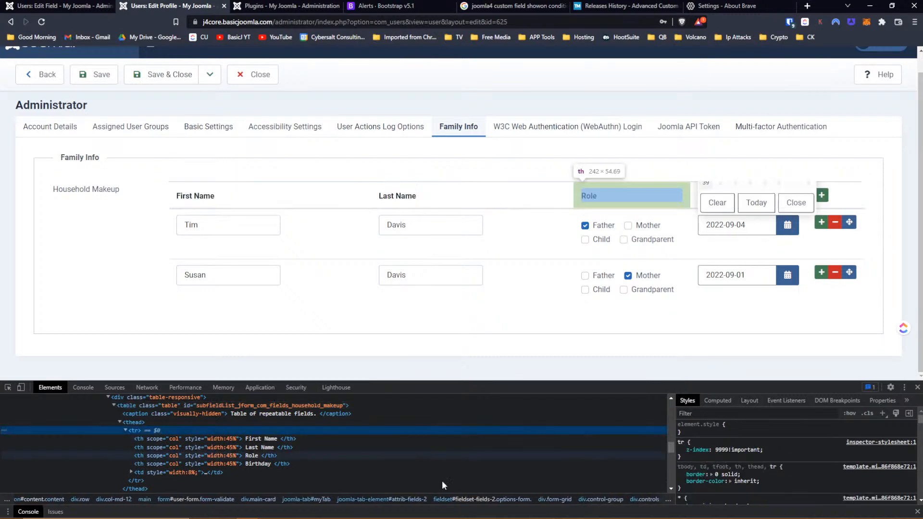
click(694, 457)
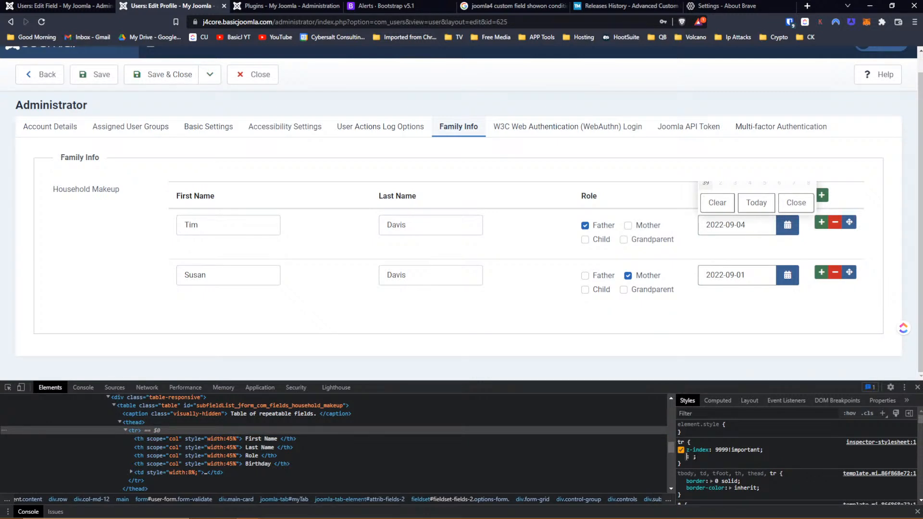
text(mar)
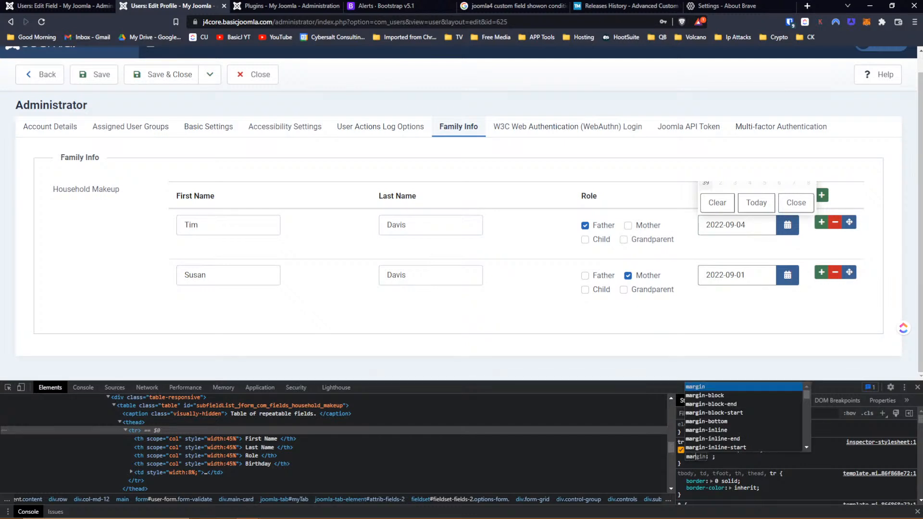
mouse_move(378, 513)
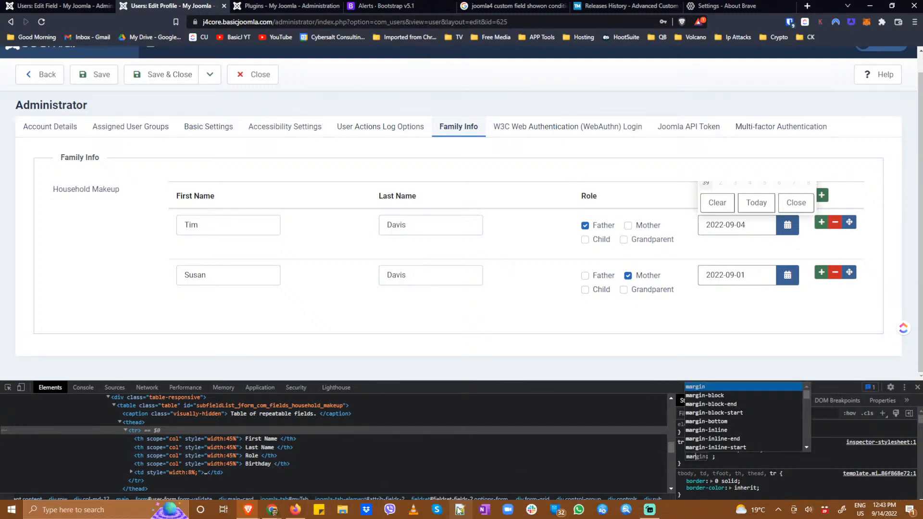
click(457, 511)
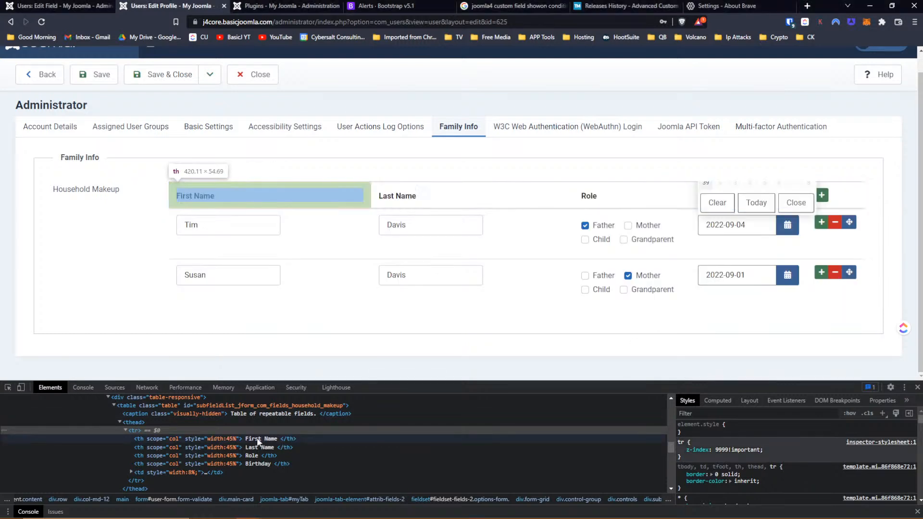
- Create a new style rule for the household table element with margin-top: 260px
click(189, 406)
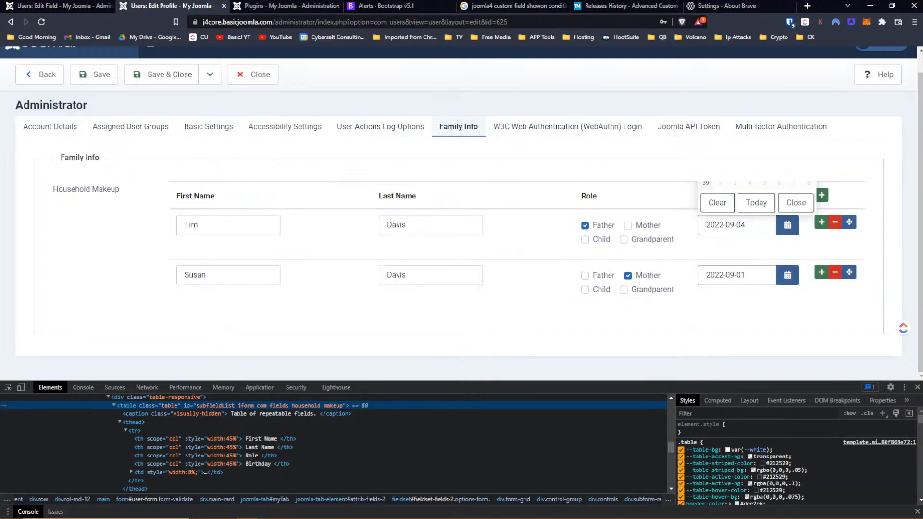
scroll(840, 438, down, 2)
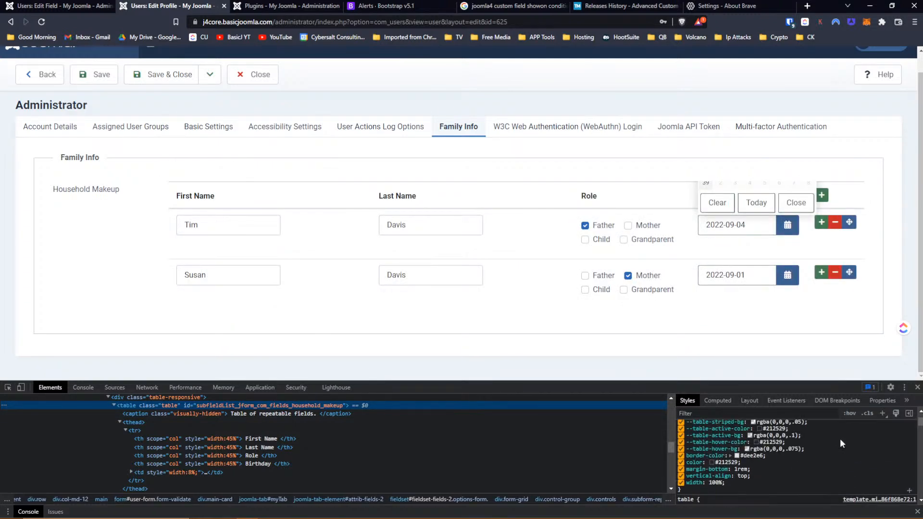
scroll(840, 443, up, 2)
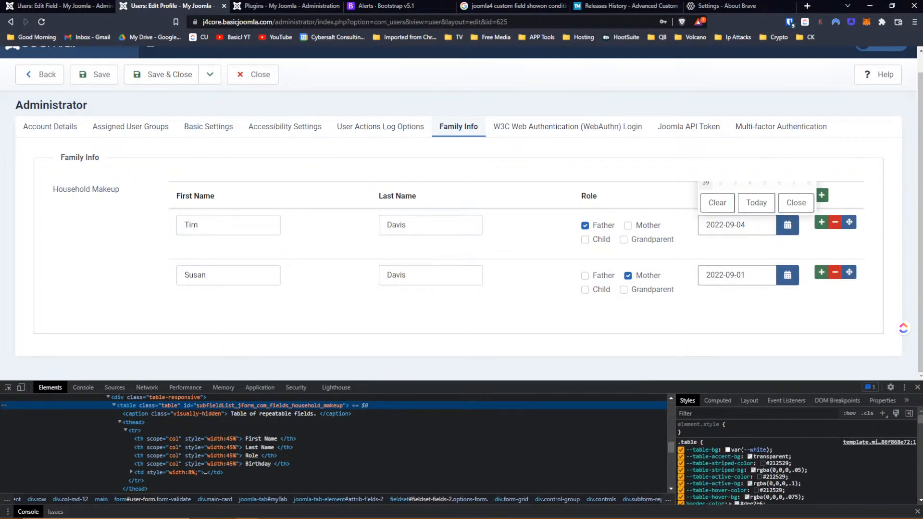
scroll(840, 442, down, 3)
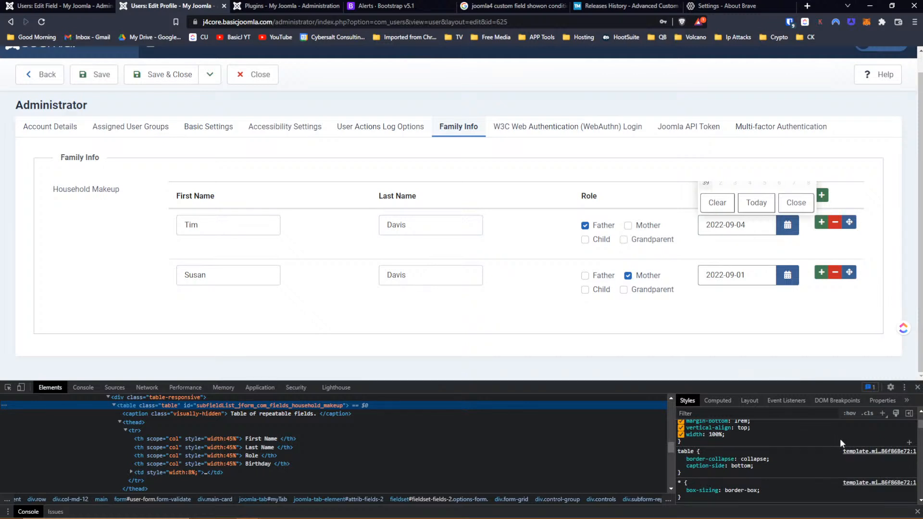
scroll(840, 439, up, 4)
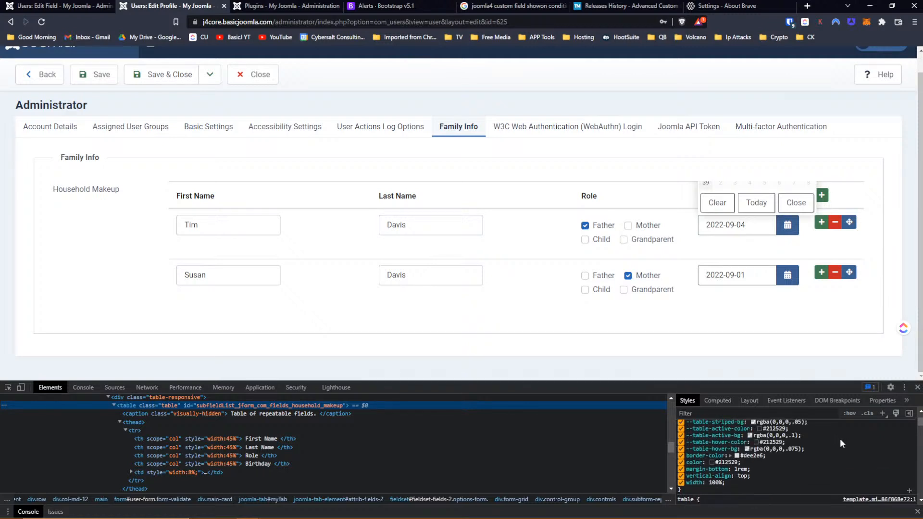
click(882, 413)
click(685, 454)
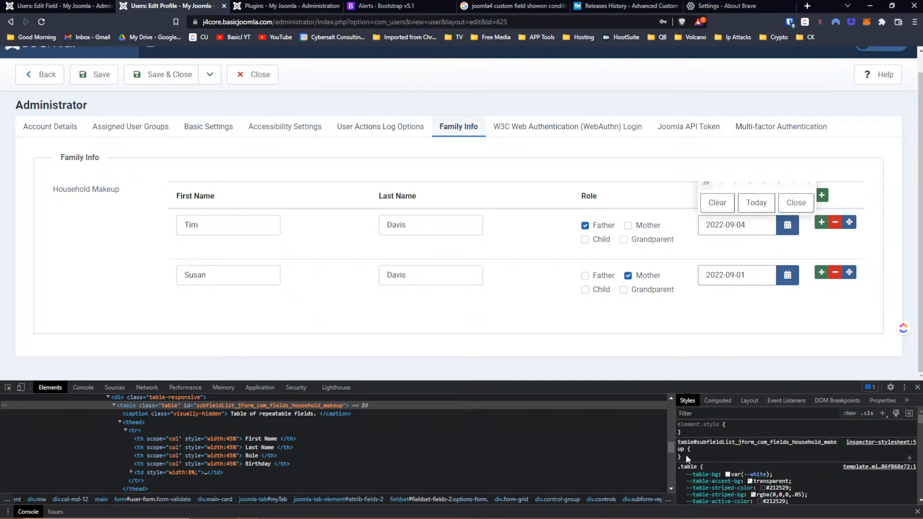
click(685, 454)
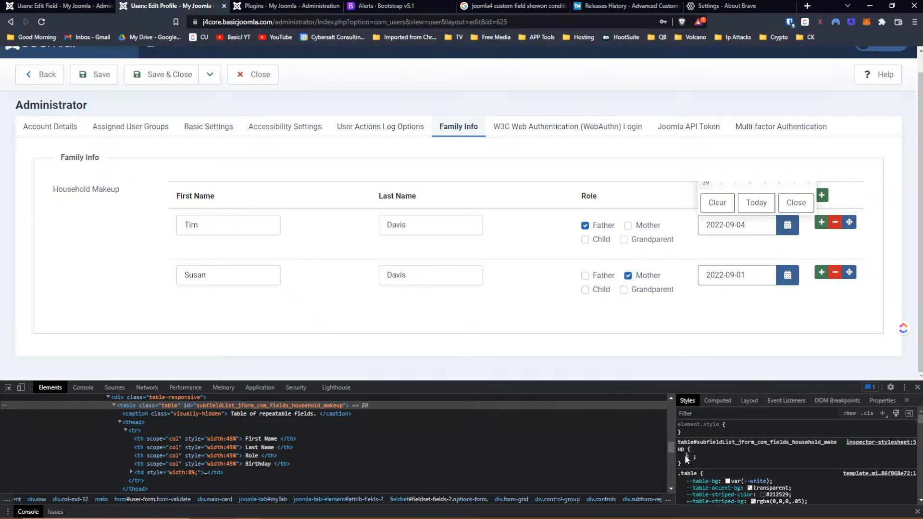
text(margin)
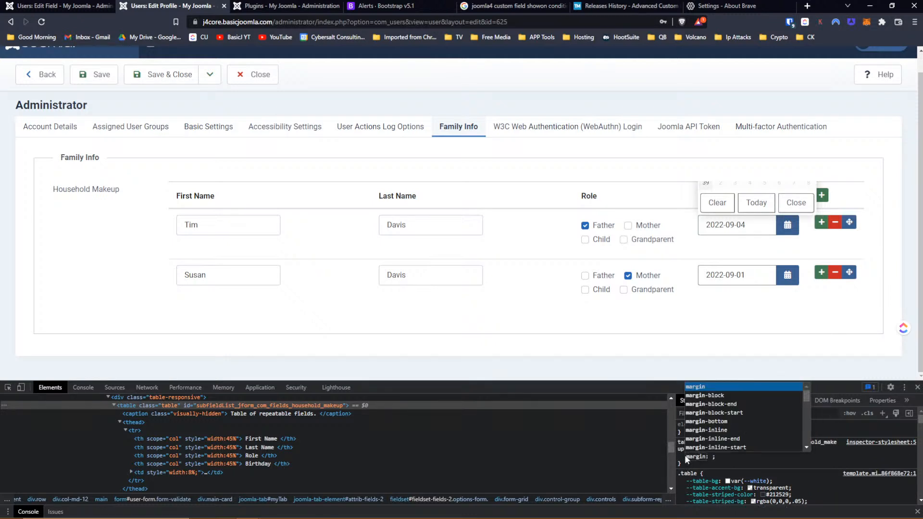
text(-top)
key(Tab)
text(260)
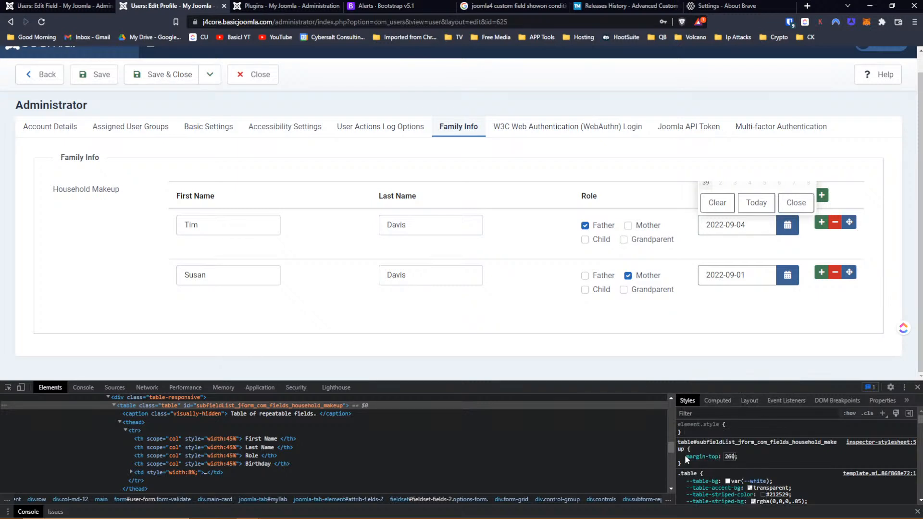
text(px)
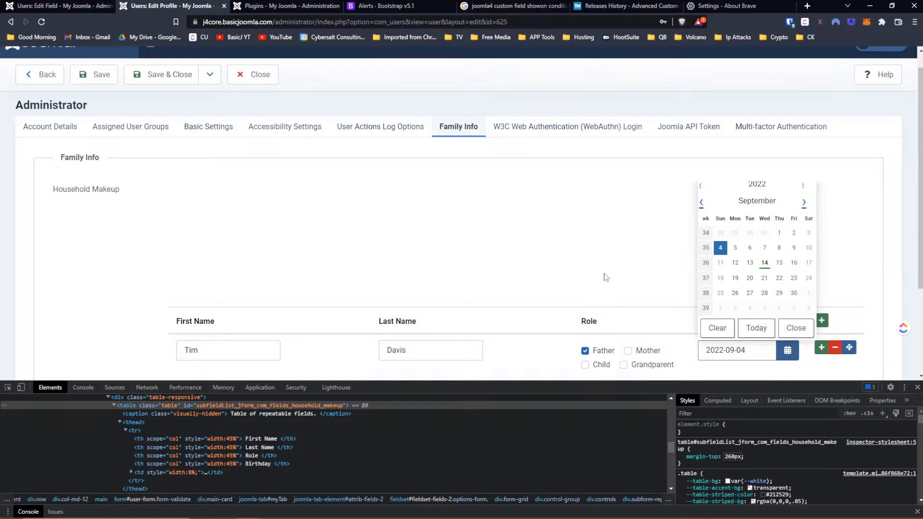
- Set the first member's birthday to the 5th (2022-09-05) and open both birthday calendars
click(731, 246)
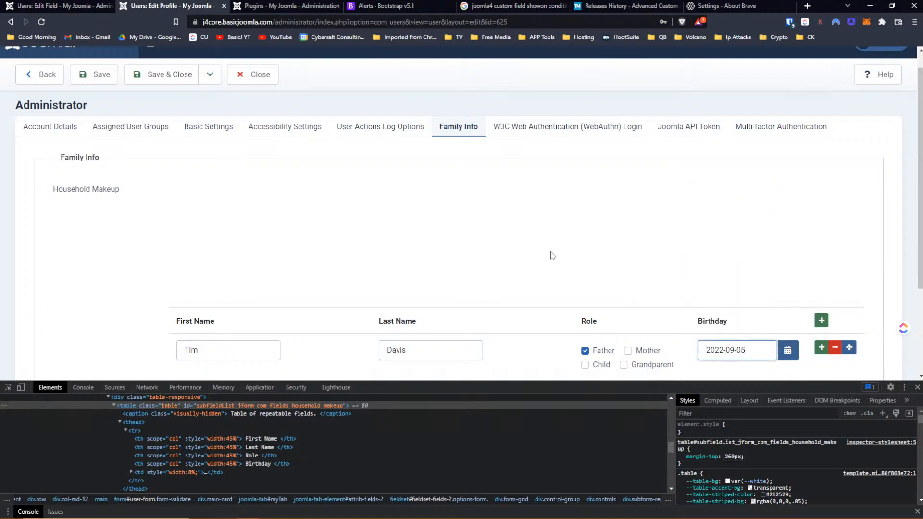
scroll(552, 255, down, 2)
scroll(441, 214, up, 2)
scroll(318, 207, down, 2)
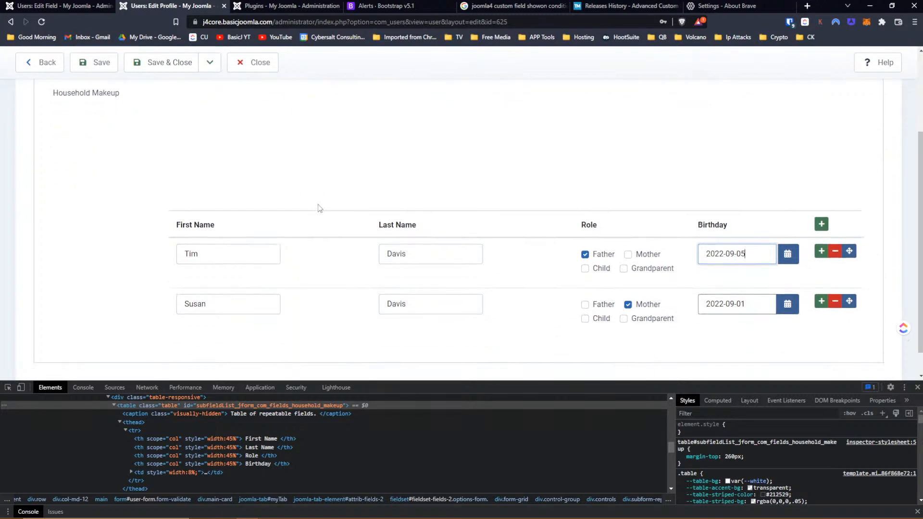
click(791, 256)
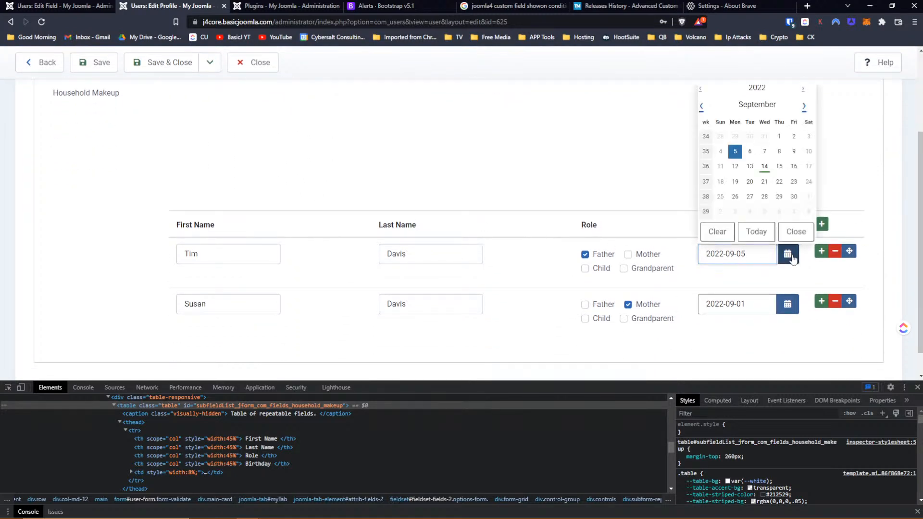
click(787, 306)
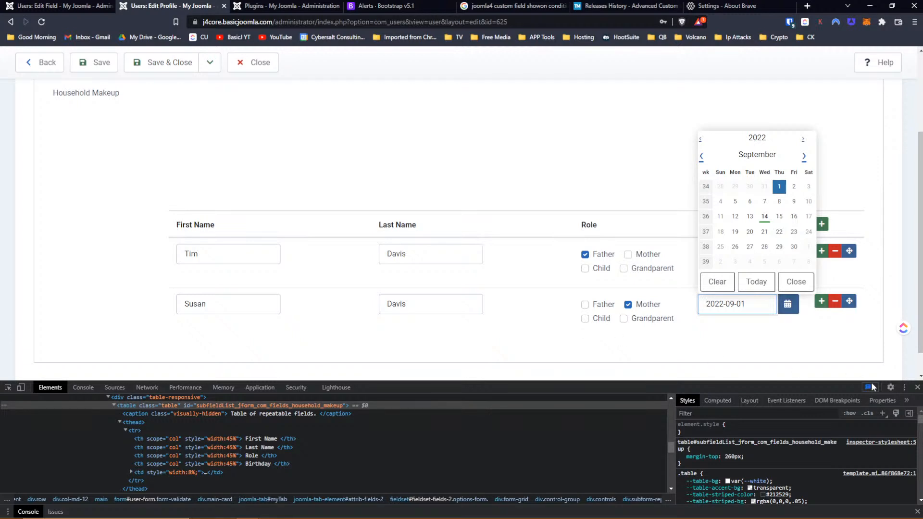
- Close the developer tools panel and dismiss the open birthday calendar
click(918, 389)
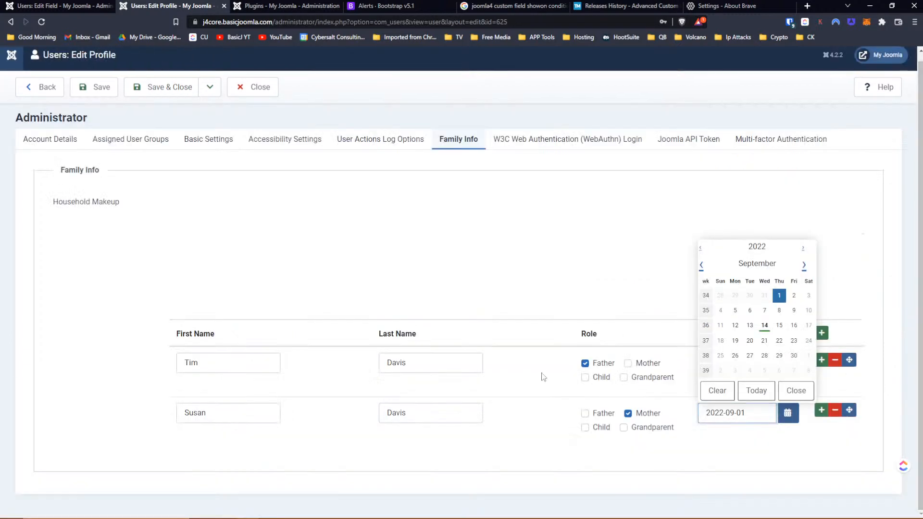
click(538, 292)
scroll(539, 293, down, 1)
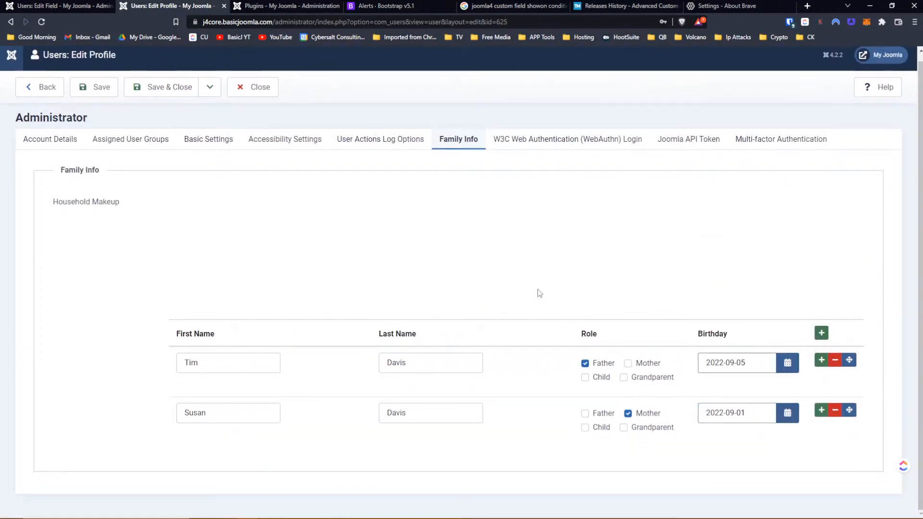
scroll(540, 292, up, 1)
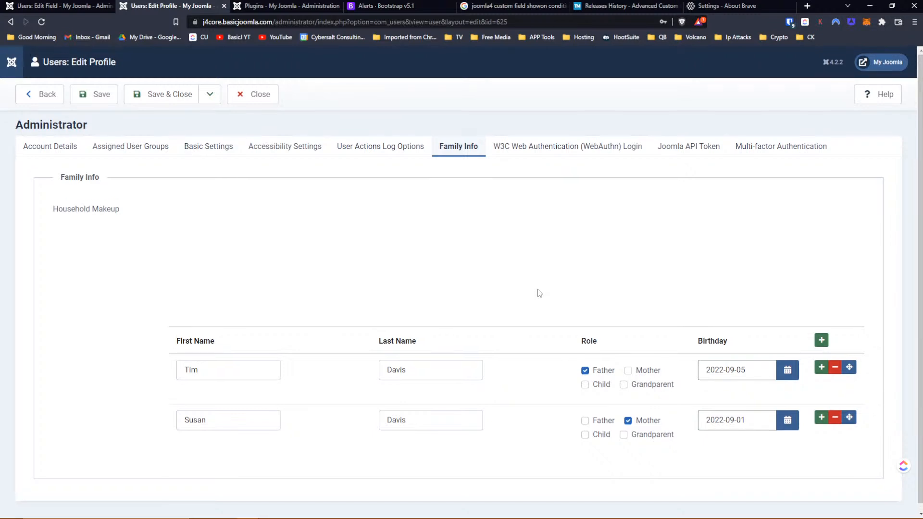
- Switch between User Actions Log Options and Family Info tabs, ending on Accessibility Settings
click(421, 148)
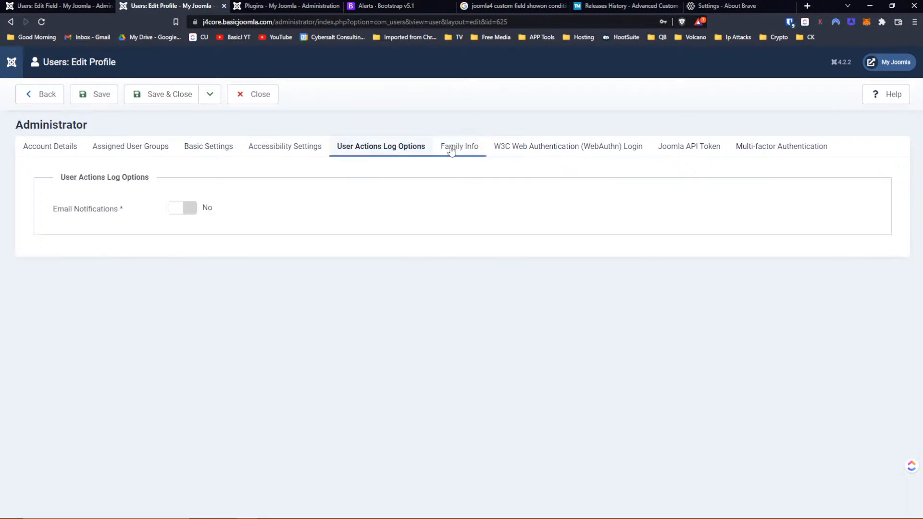
click(451, 150)
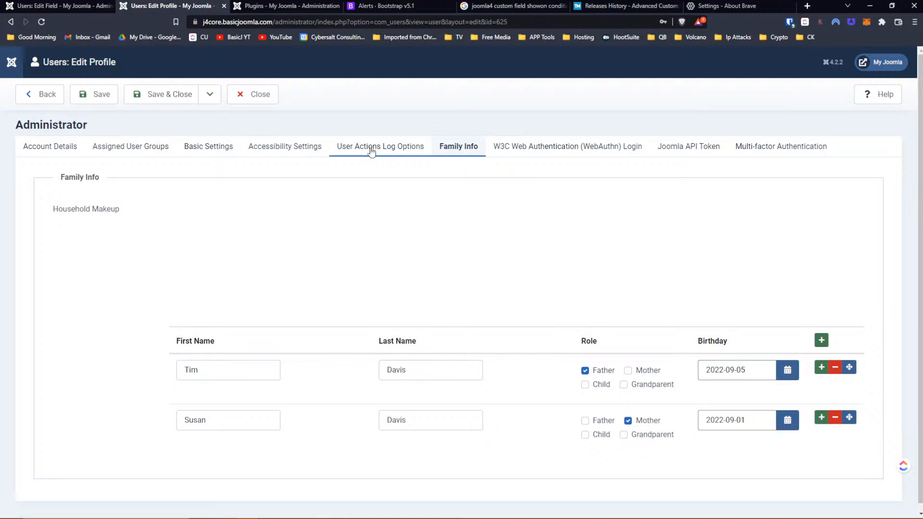
click(378, 148)
click(465, 153)
click(368, 152)
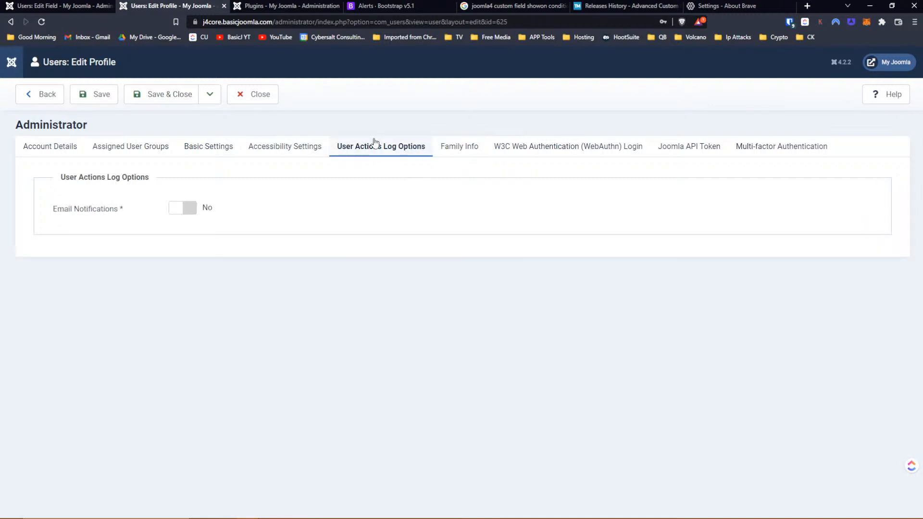
click(279, 150)
- Show the profile's Basic Settings tab, where every preference is Use Default
click(204, 151)
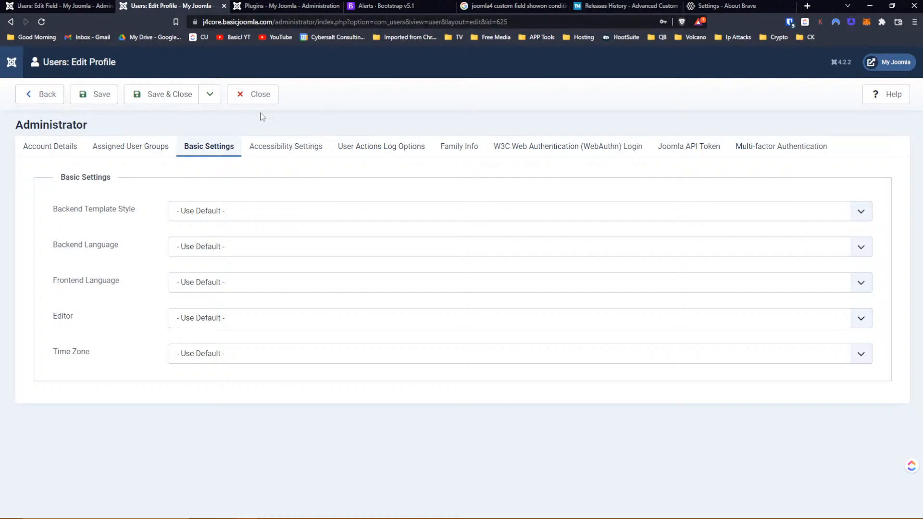
- Close the user profile editor and the Birthday field editor
click(261, 101)
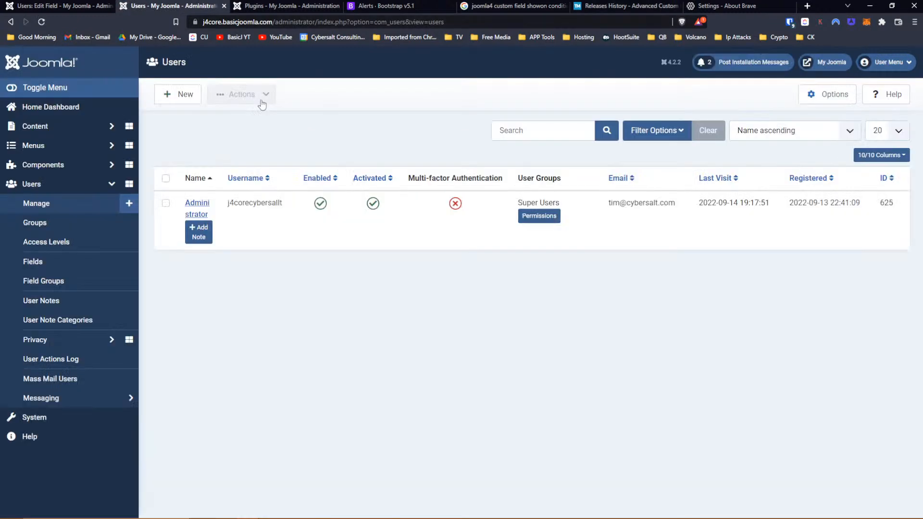
click(67, 8)
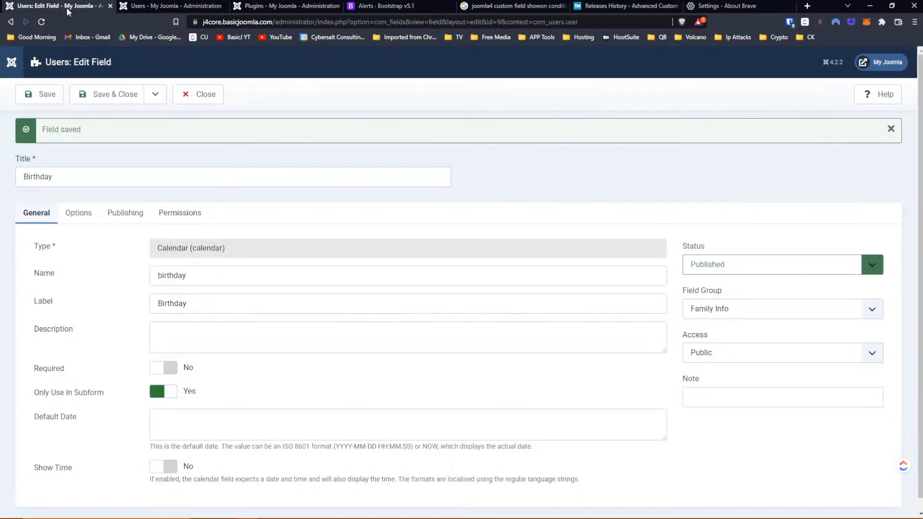
click(219, 92)
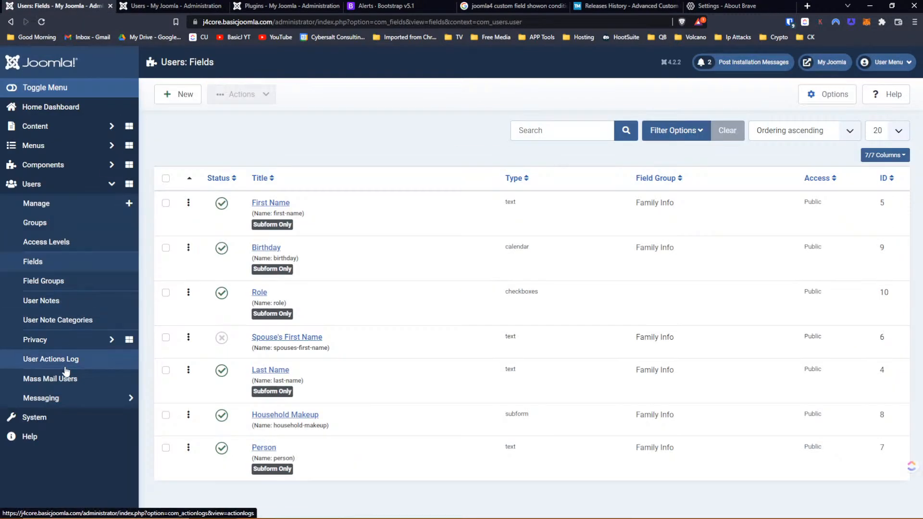
- Search Install from Web in System > Install Extensions for 'extensionmanager'
click(59, 416)
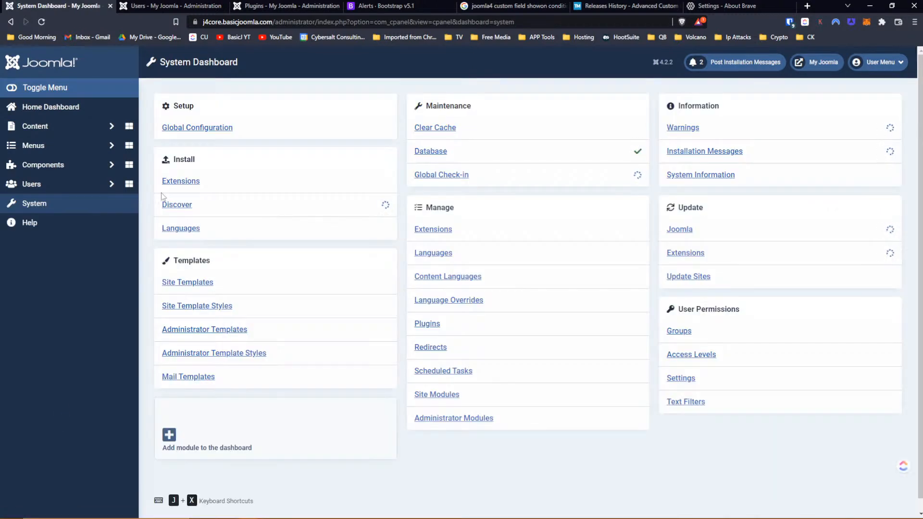
click(182, 181)
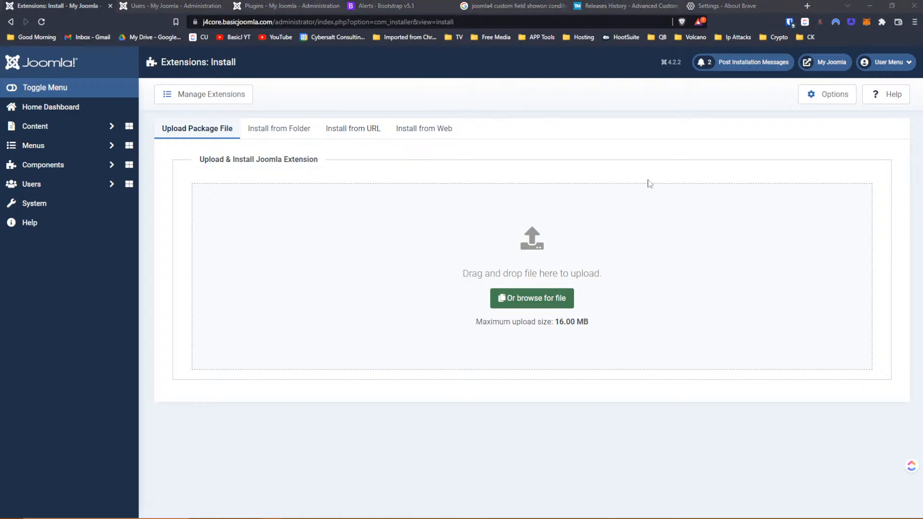
click(402, 136)
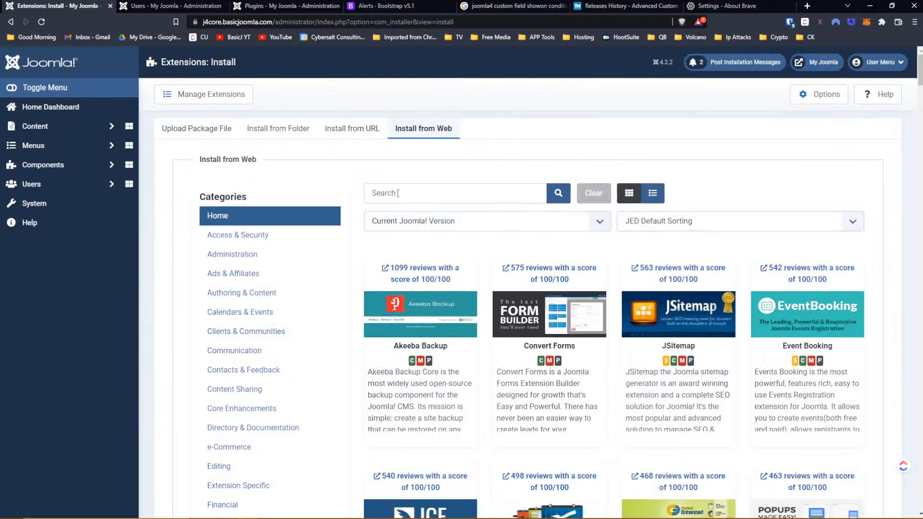
click(398, 194)
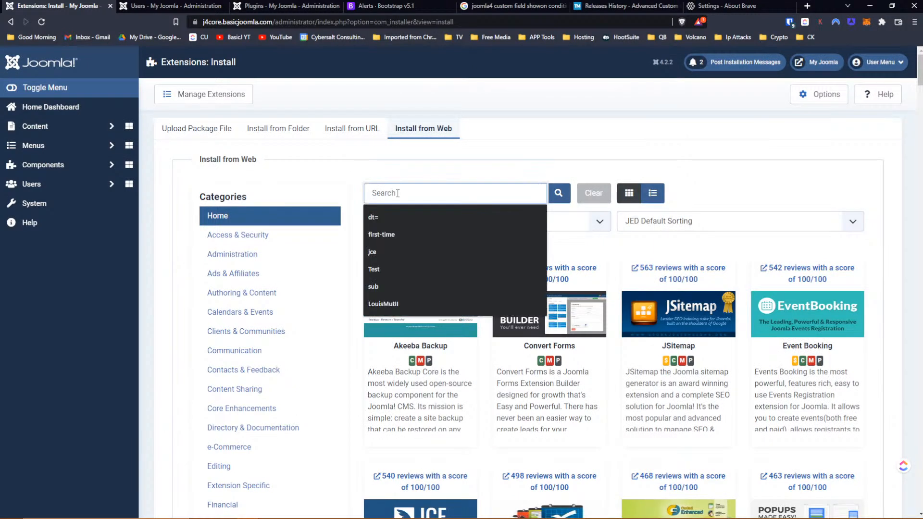
text(regul)
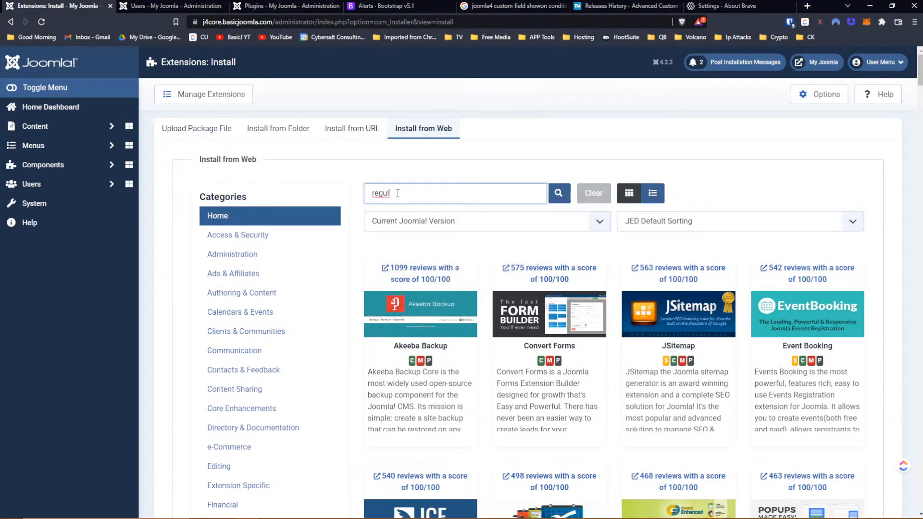
key(BackSpace)
key(BackSpace)
key(BackSpace)
key(BackSpace)
key(BackSpace)
text(extensionmanager)
key(Return)
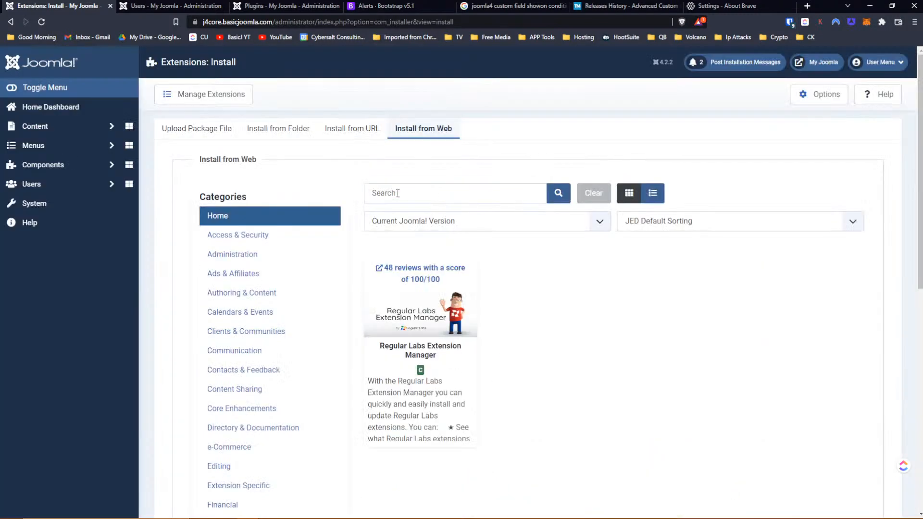
- Install Regular Labs Extension Manager from the search results, then return to the Users list
click(418, 347)
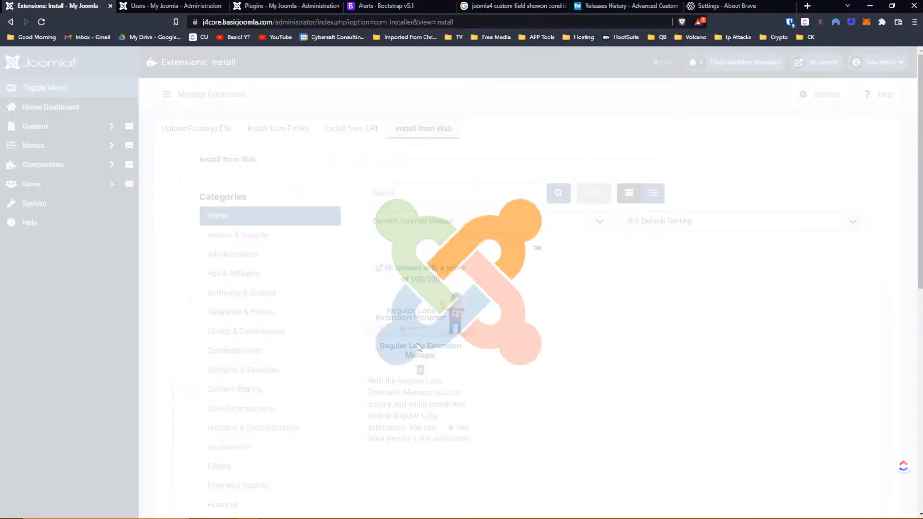
click(394, 312)
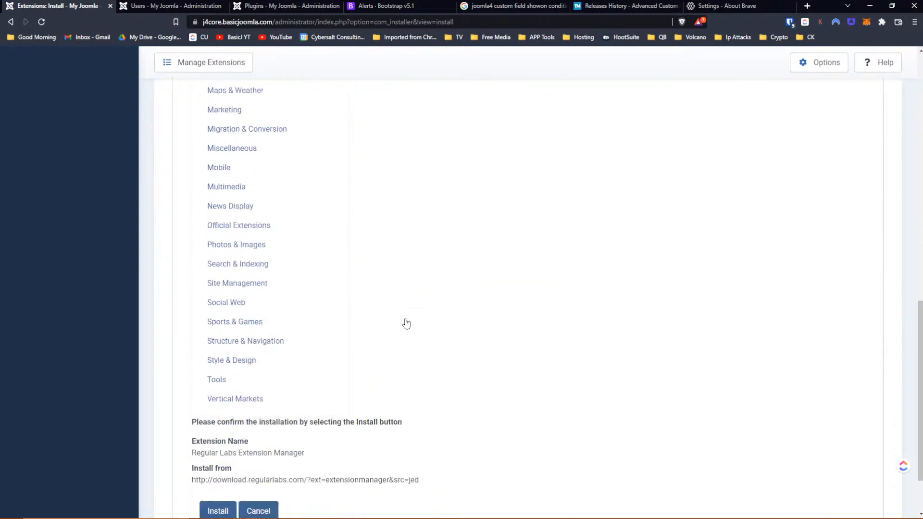
click(218, 436)
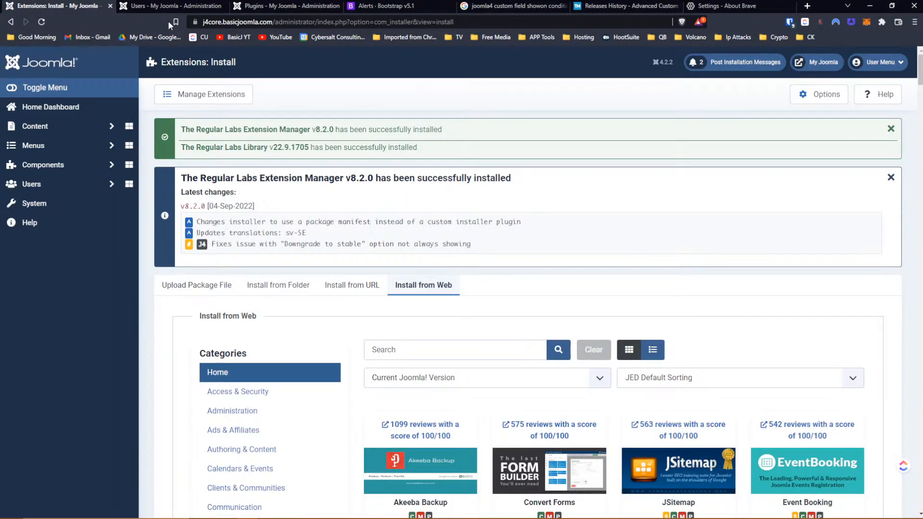
click(162, 7)
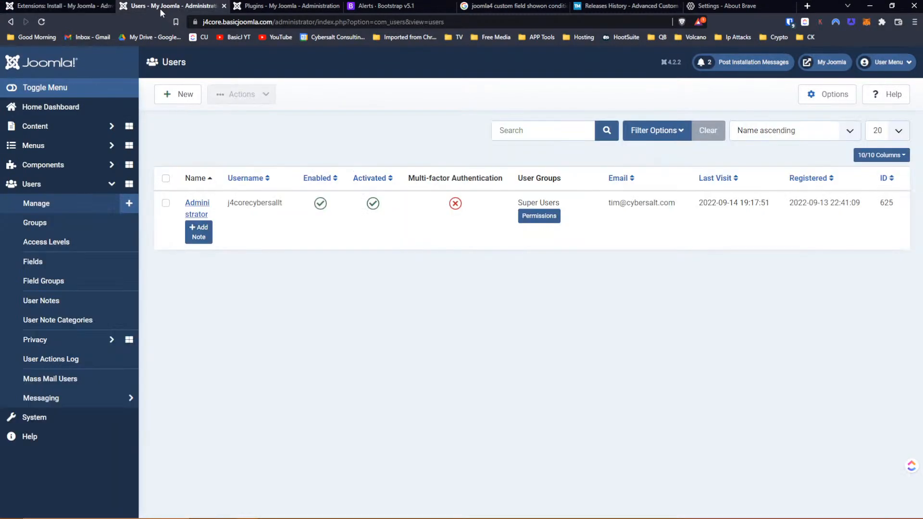
- Open the Administrator user's profile on its Family Info tab and try the first Birthday calendar
click(191, 208)
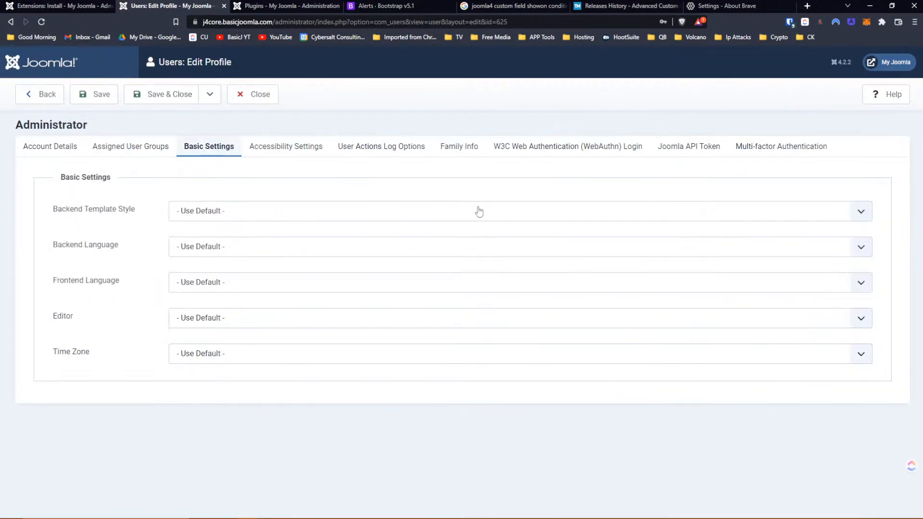
click(451, 149)
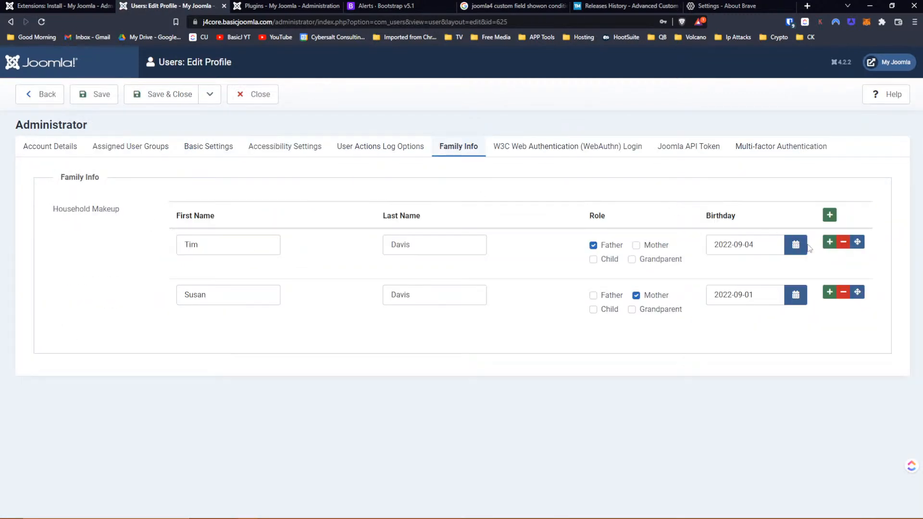
click(798, 247)
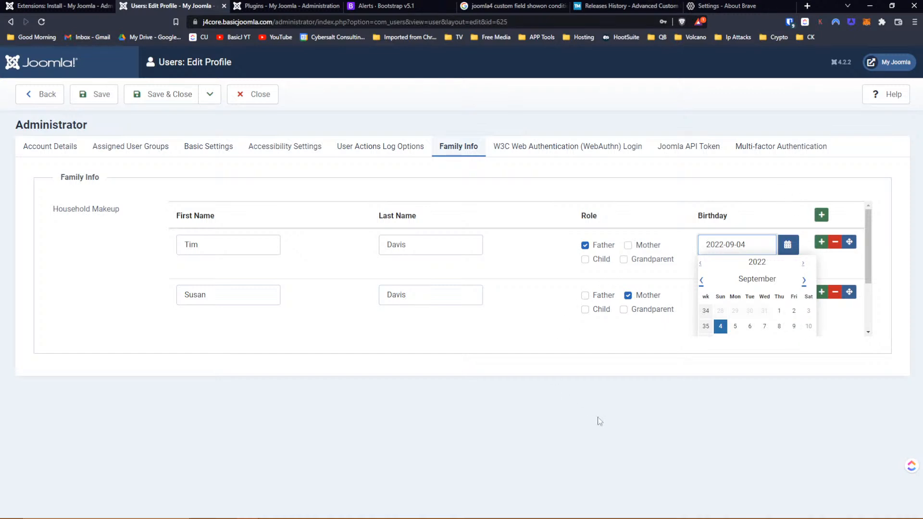
click(596, 403)
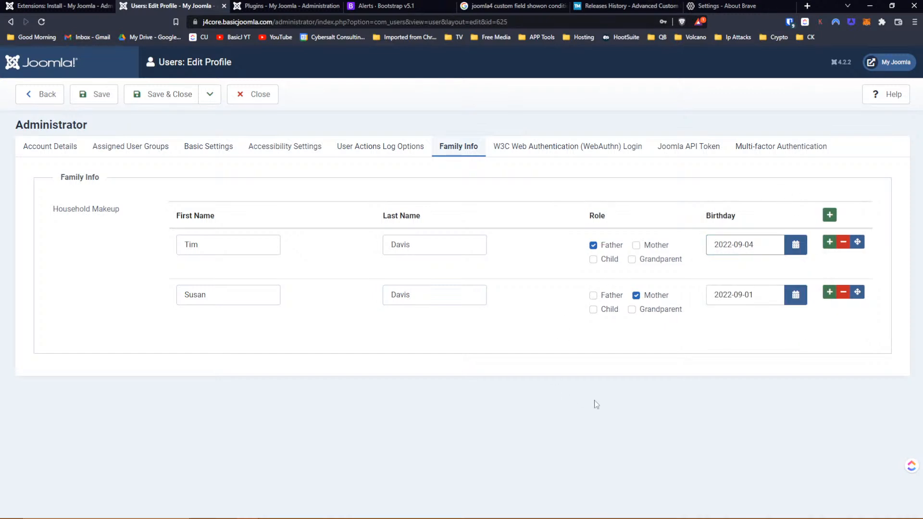
- Open and close the Father and Mother Birthday calendars, then go to the Extensions: Install page
key(F12)
click(786, 248)
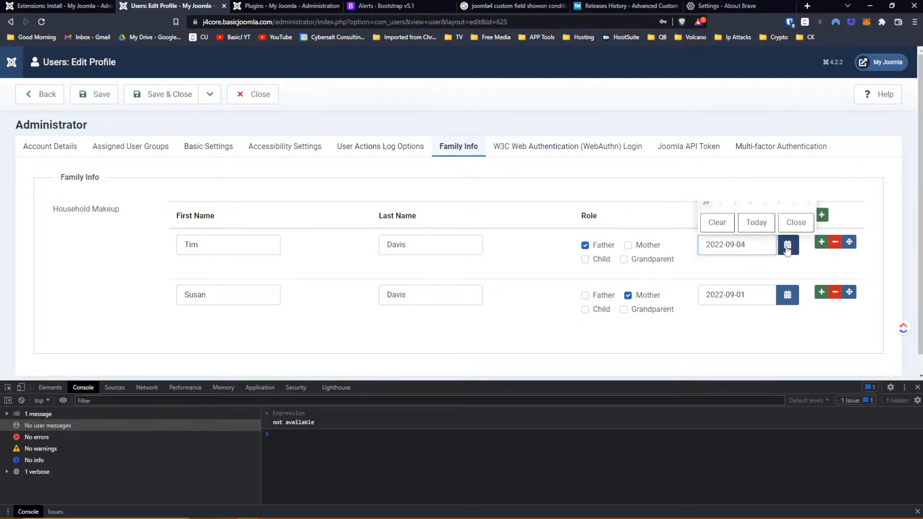
click(916, 388)
click(698, 347)
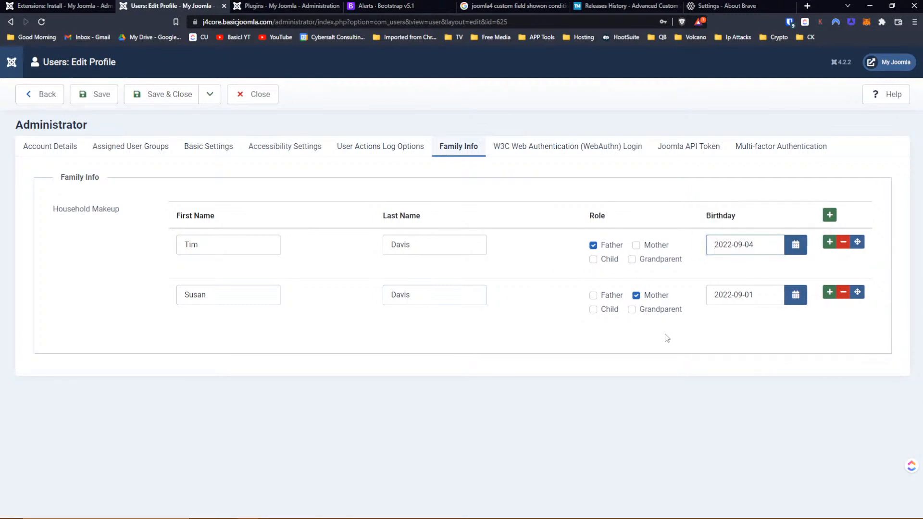
click(795, 246)
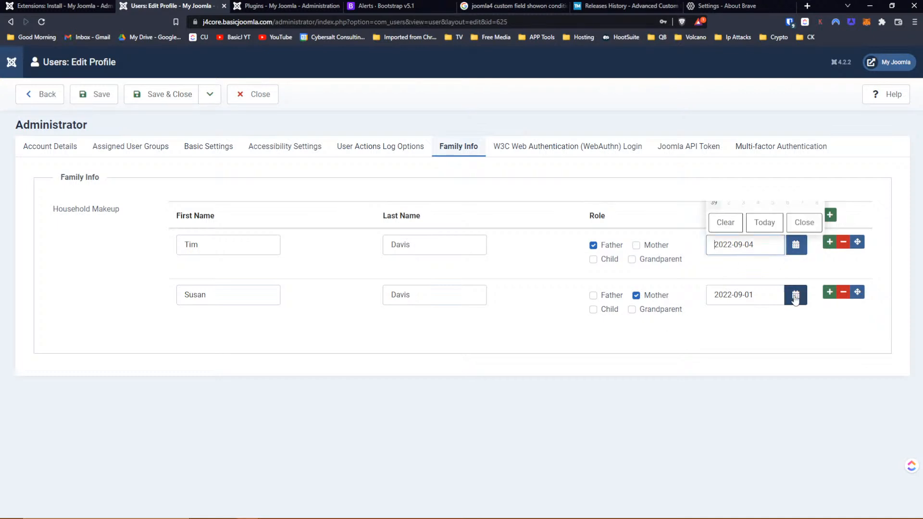
click(794, 297)
click(787, 249)
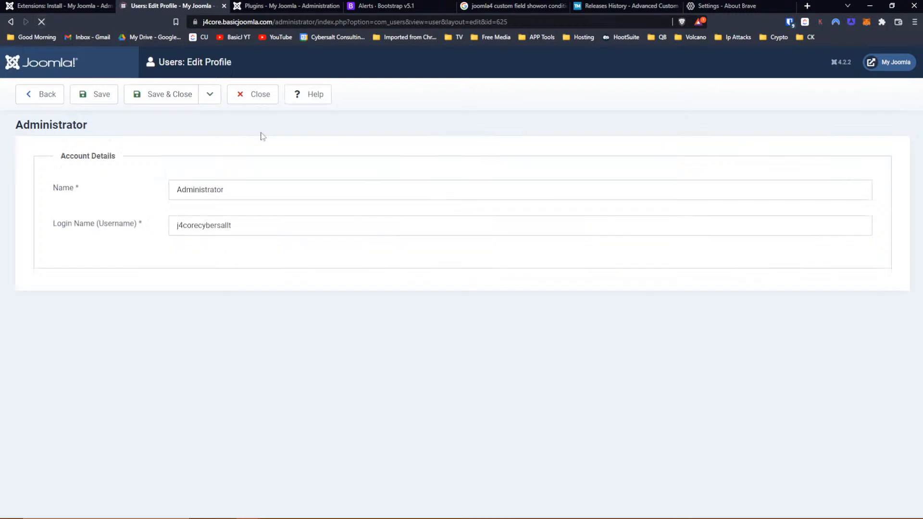
click(796, 246)
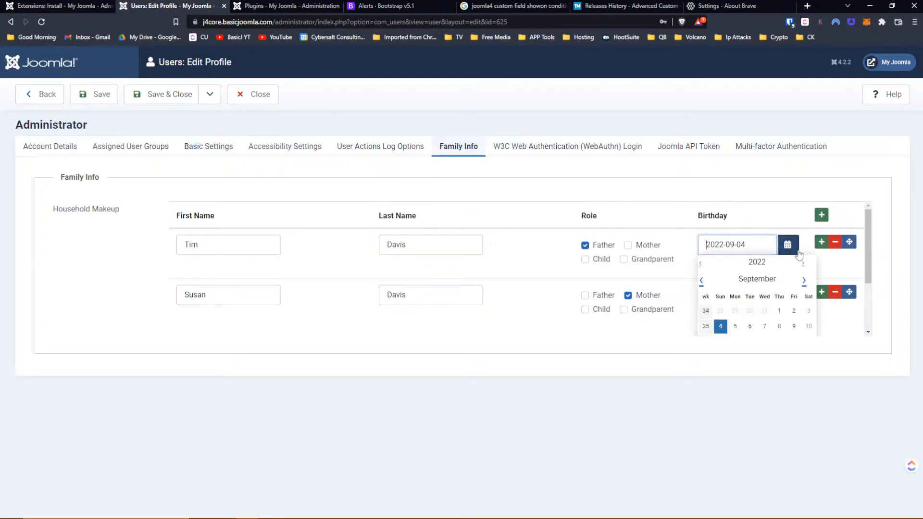
scroll(621, 261, down, 1)
scroll(623, 263, up, 1)
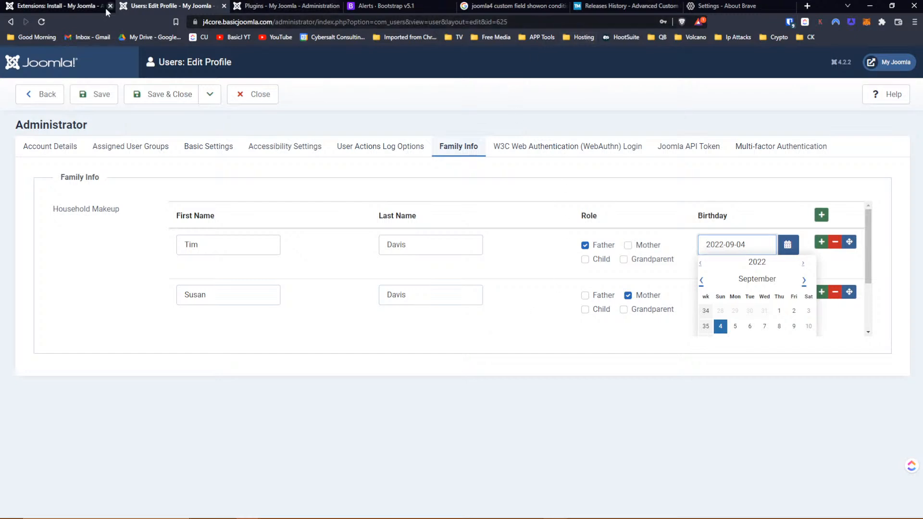
click(64, 8)
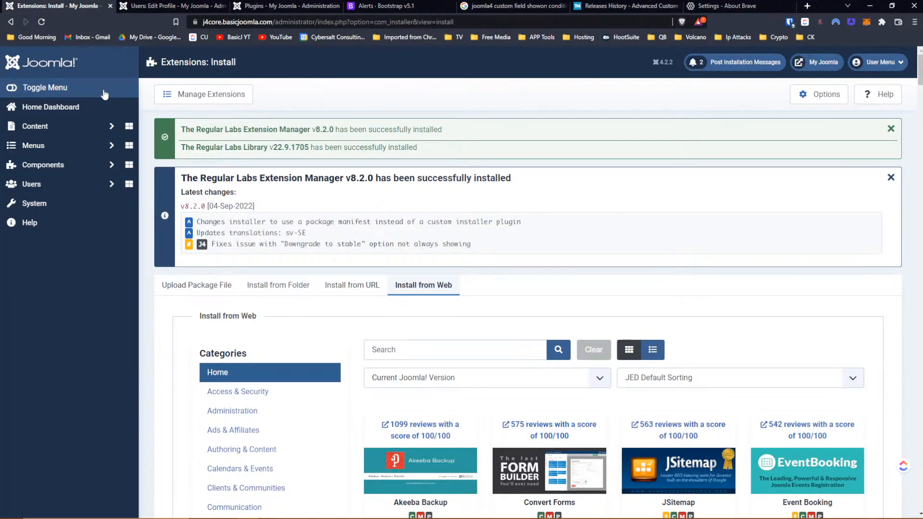
- Select all extensions in Regular Labs Extension Manager, install them, and retry after the failure
click(48, 165)
click(63, 242)
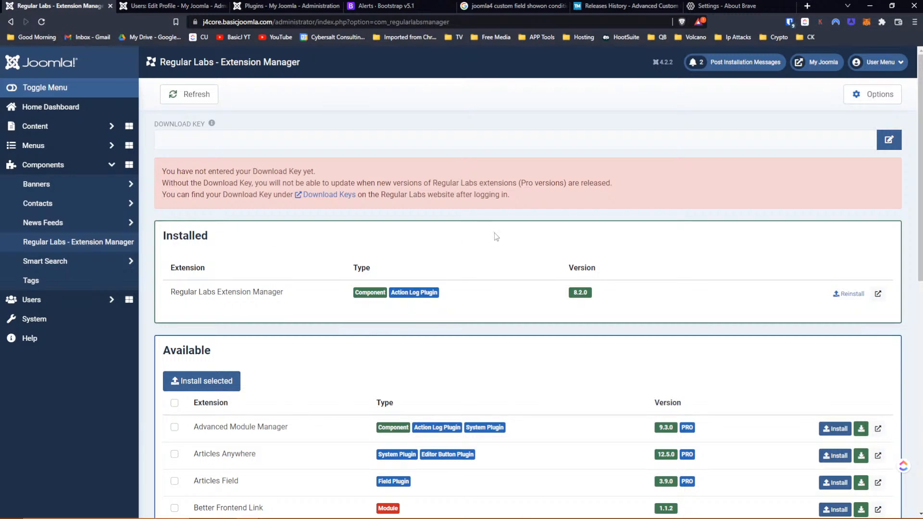
scroll(494, 232, down, 4)
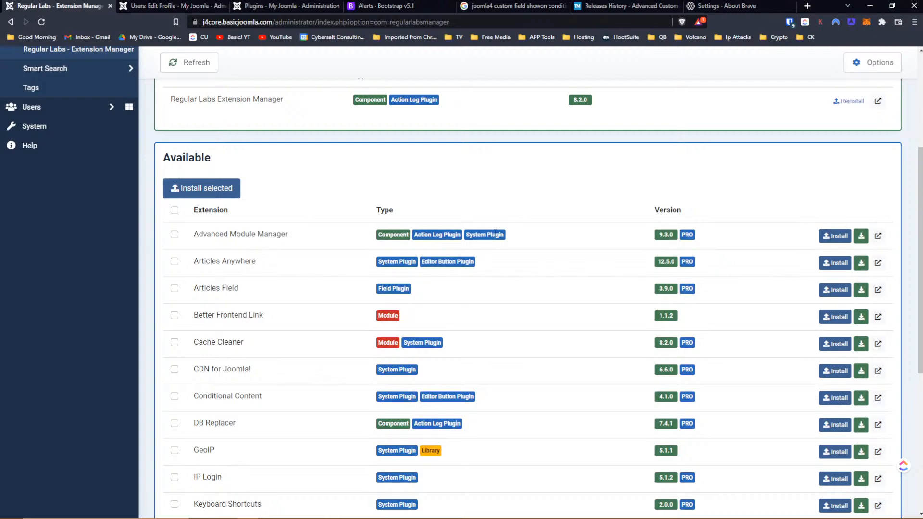
click(174, 210)
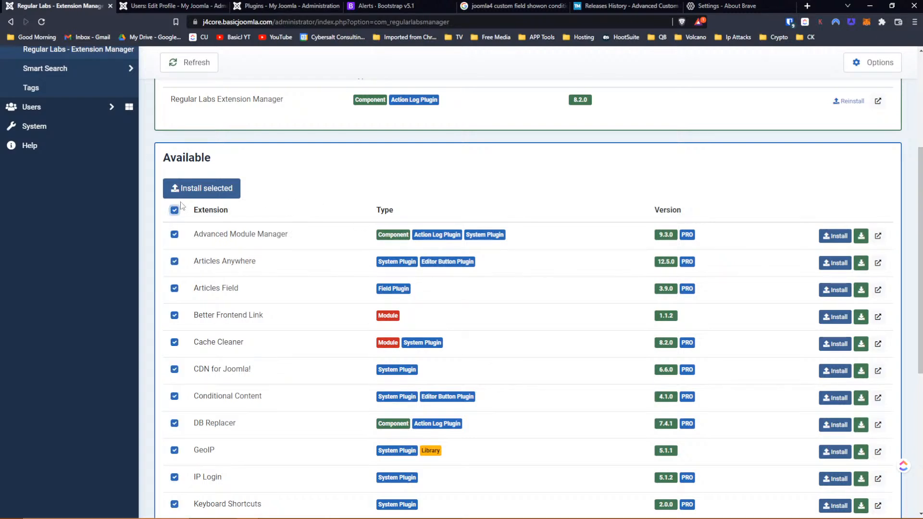
click(191, 190)
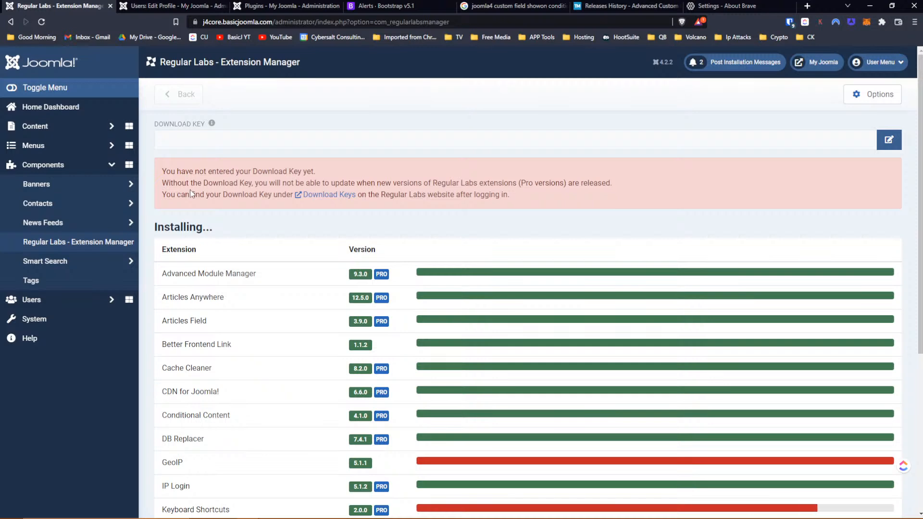
scroll(443, 231, down, 5)
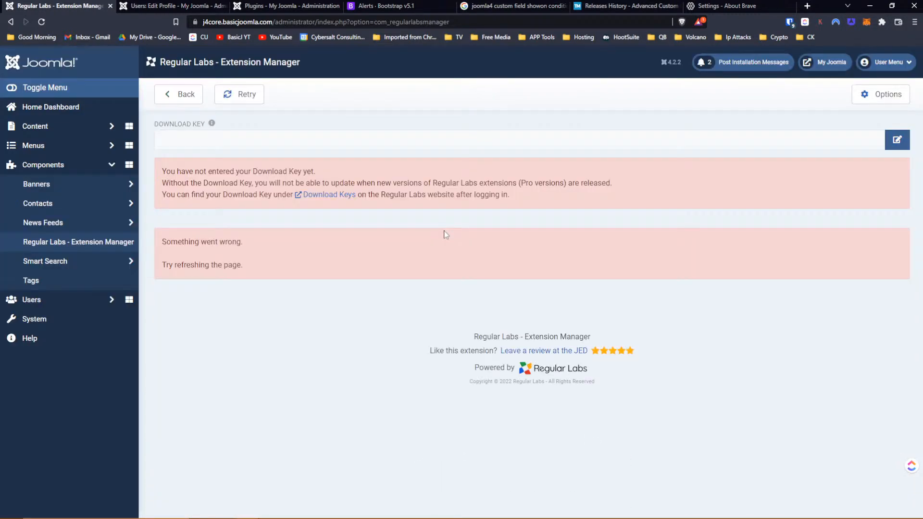
click(236, 94)
- Reload Regular Labs Extension Manager to get the 500 error, then move the cPanel window into view
click(84, 246)
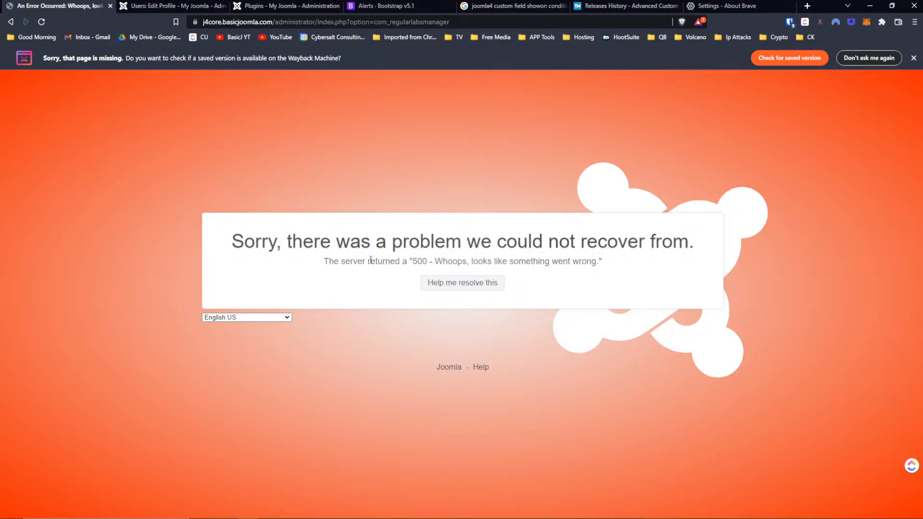
click(807, 6)
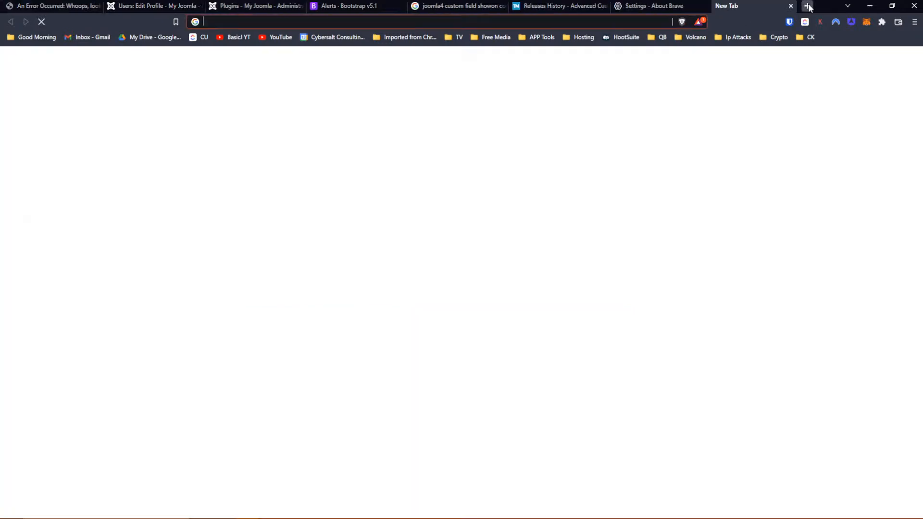
key(ctrl+w)
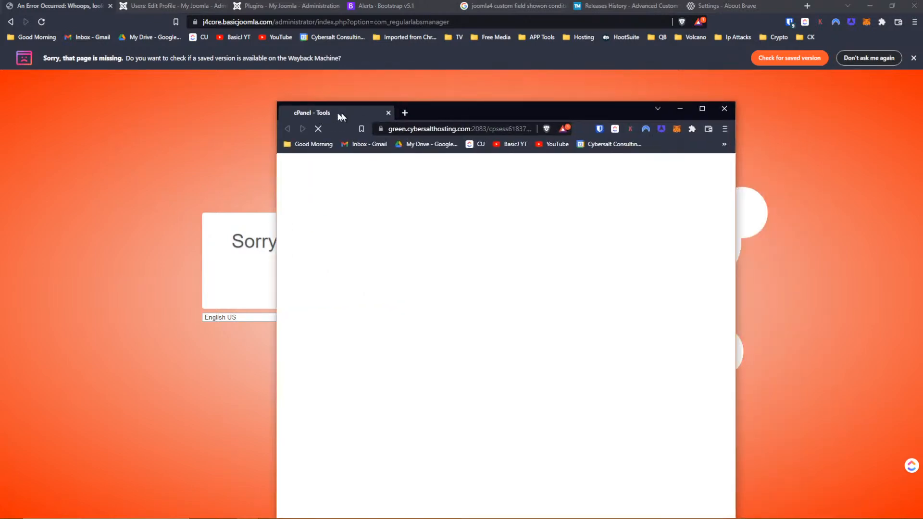
drag(340, 113, 263, 85)
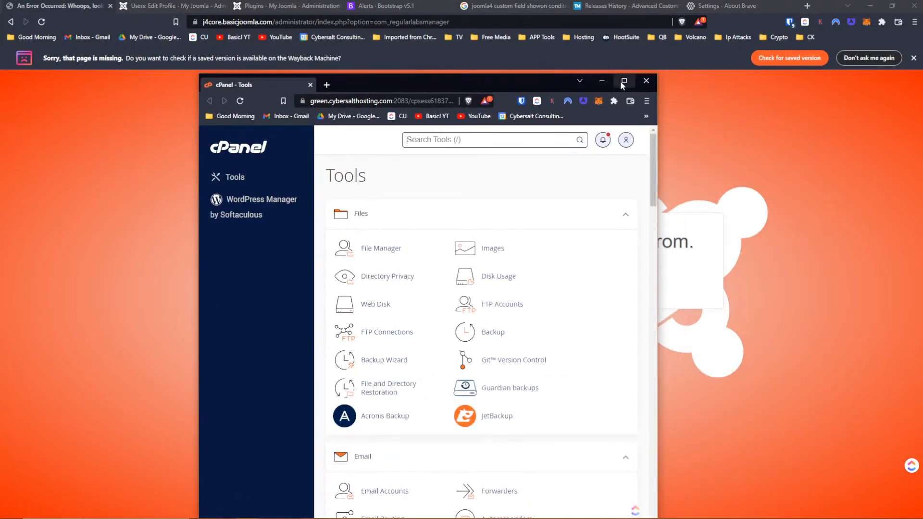
- Maximize cPanel, open File Manager in j4core.basicjoomla.com, and show configuration.php's actions
click(624, 81)
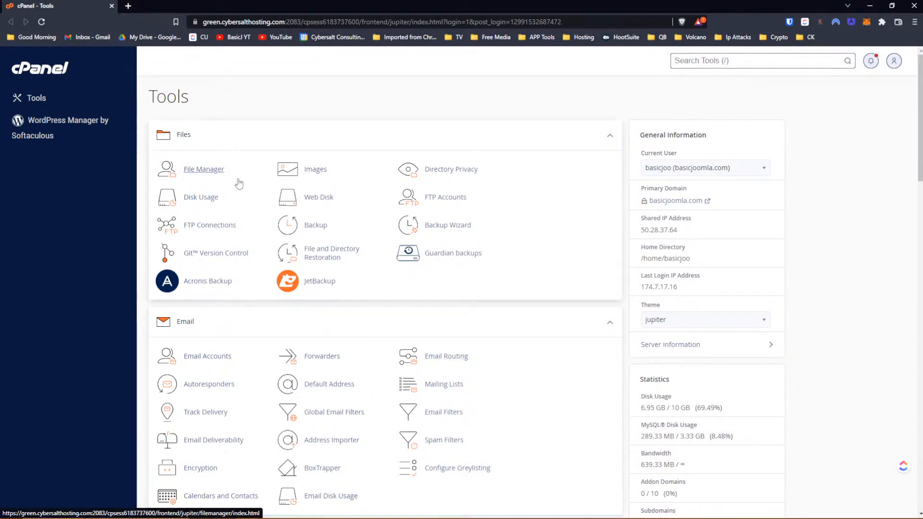
click(190, 172)
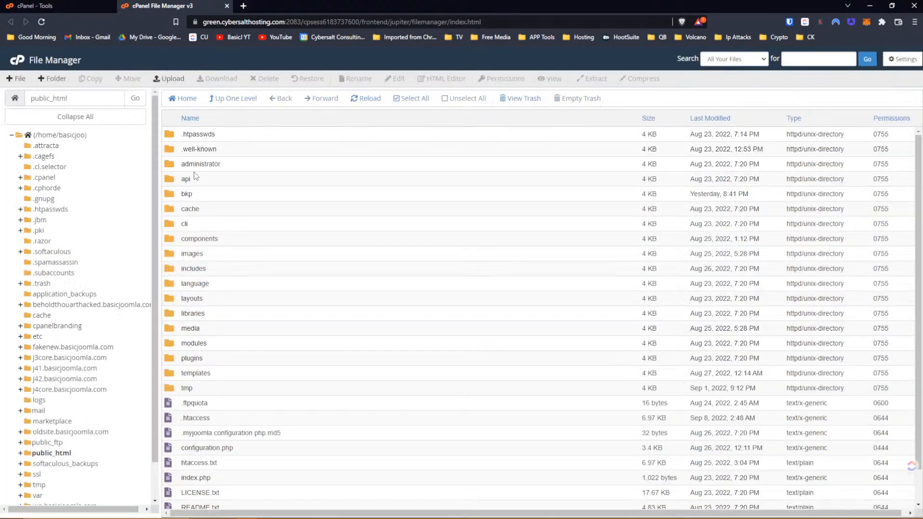
right_click(175, 447)
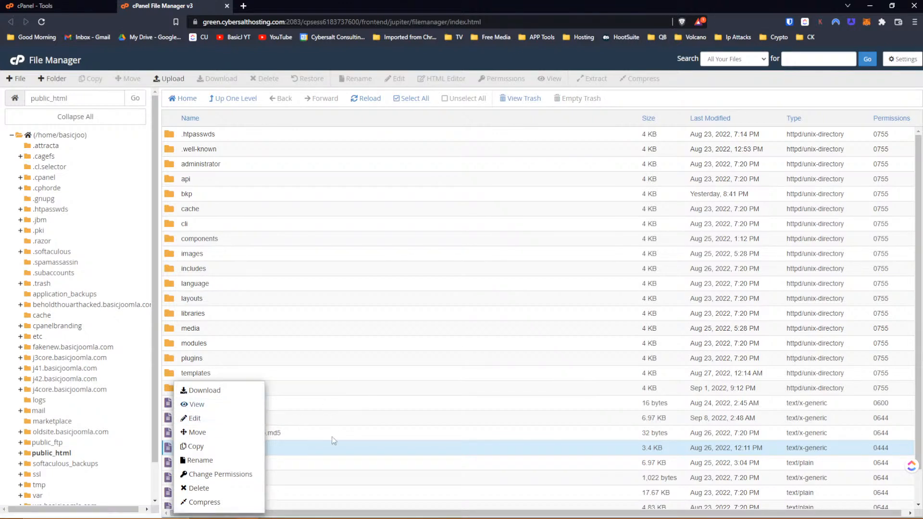
click(330, 449)
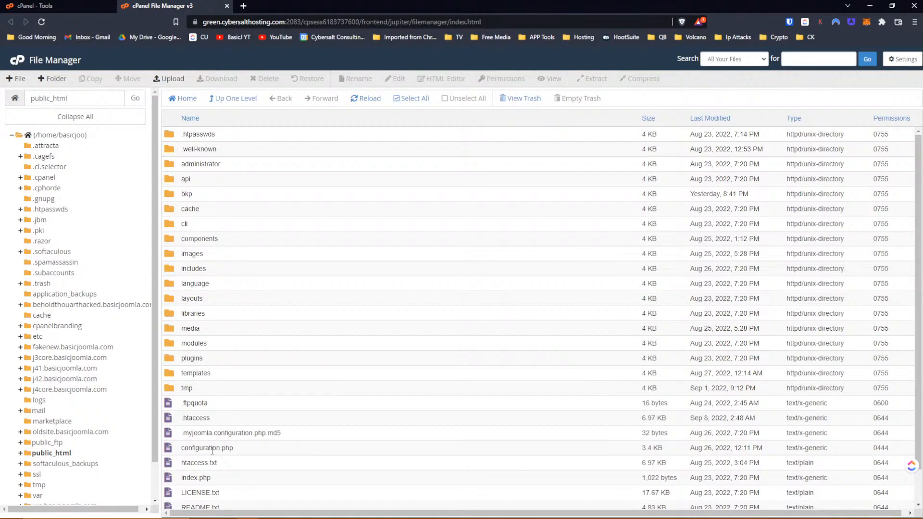
right_click(175, 447)
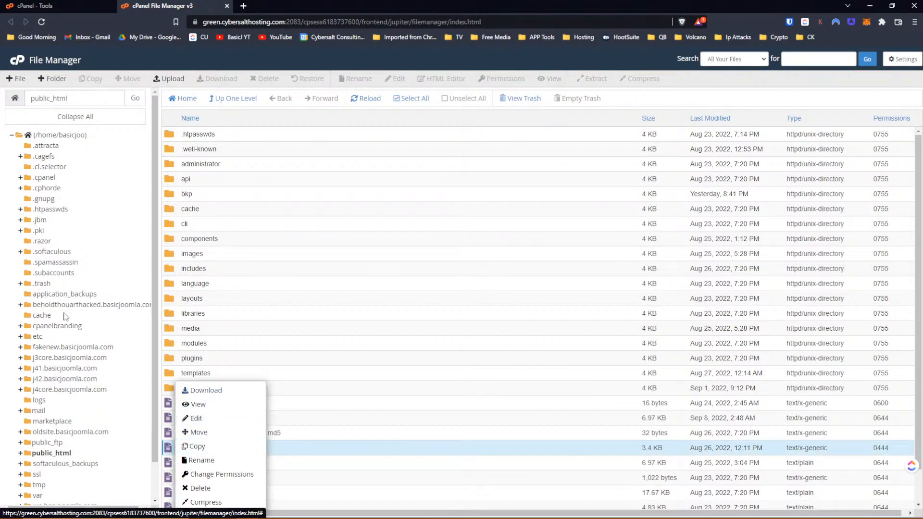
click(57, 390)
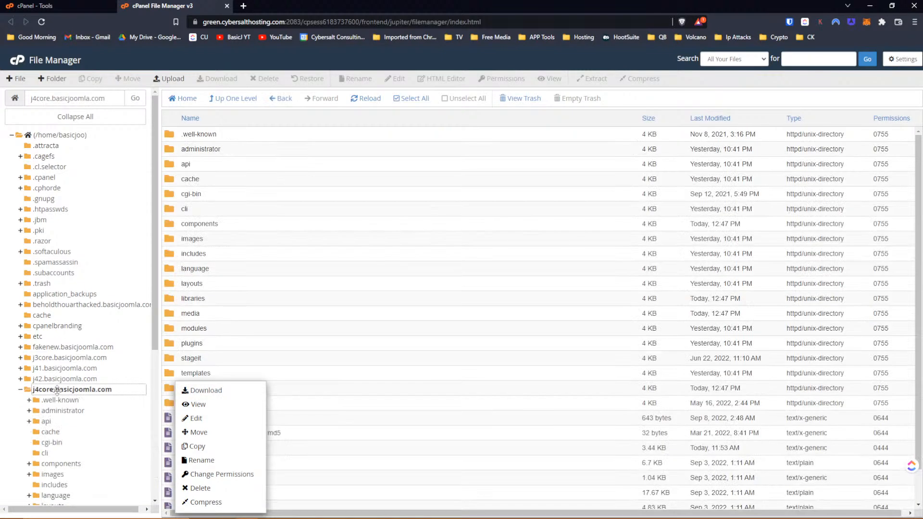
click(299, 385)
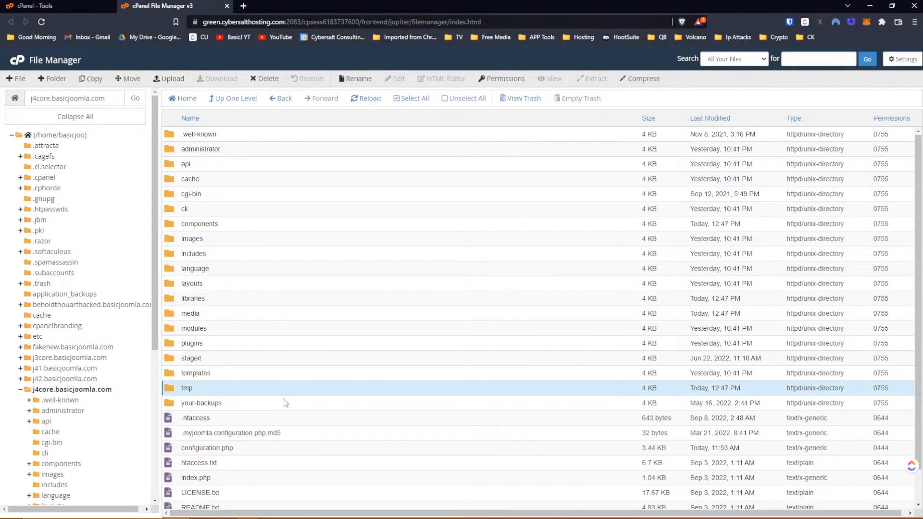
right_click(210, 448)
- Change error_reporting in configuration.php to 'maximum', save and confirm overwrite, then return to the Joomla error
click(244, 421)
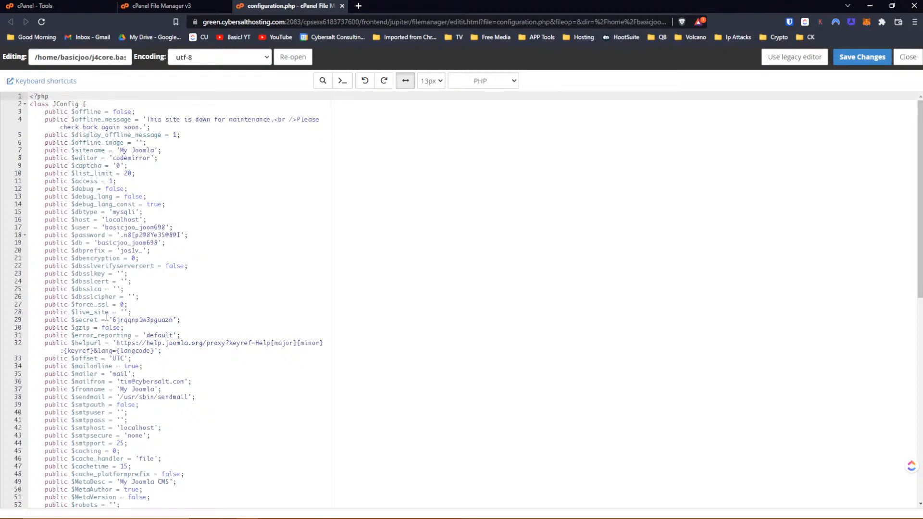
double_click(154, 335)
text(maximu)
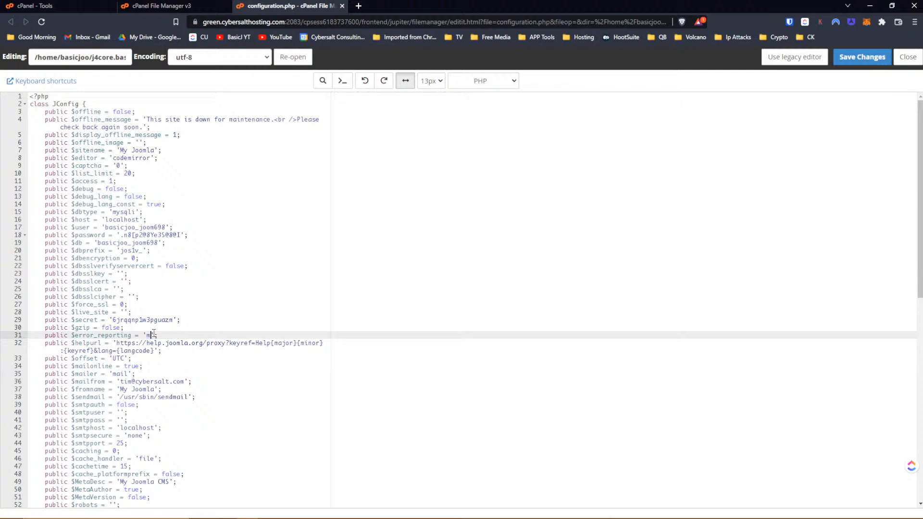
text(m)
click(871, 56)
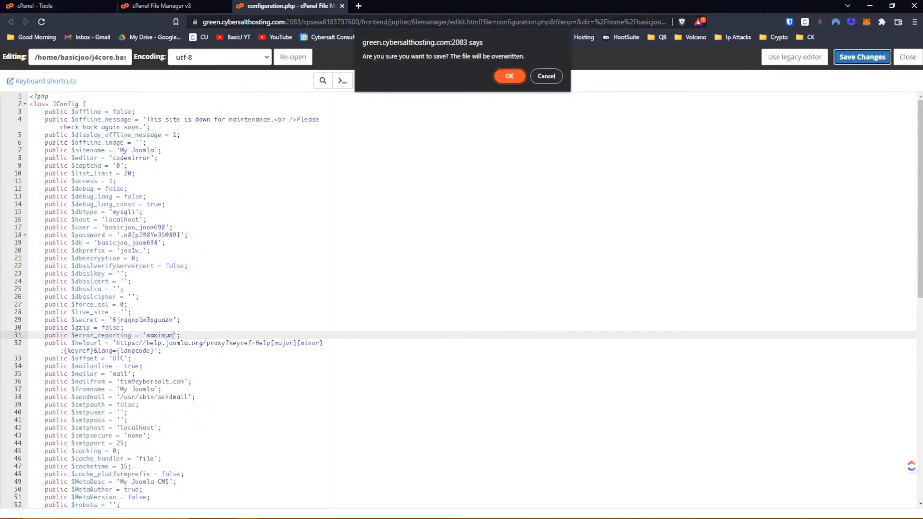
click(513, 78)
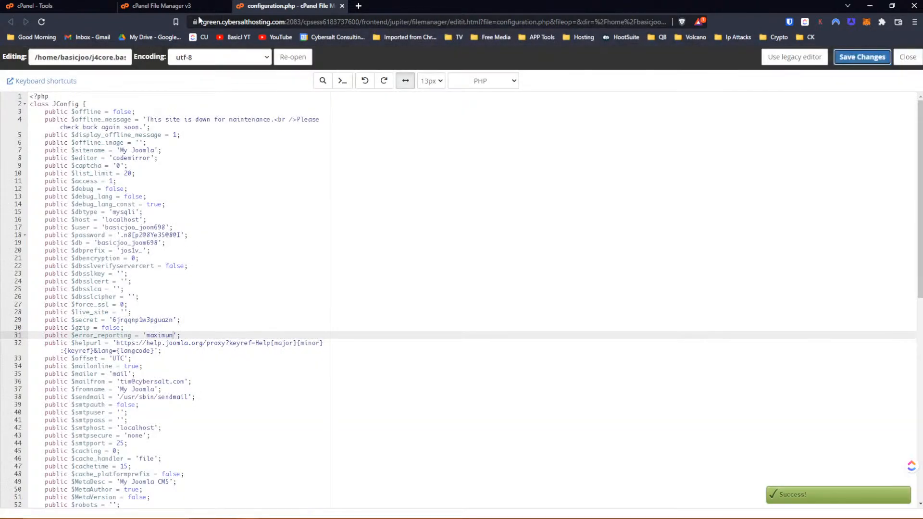
key(alt+Tab)
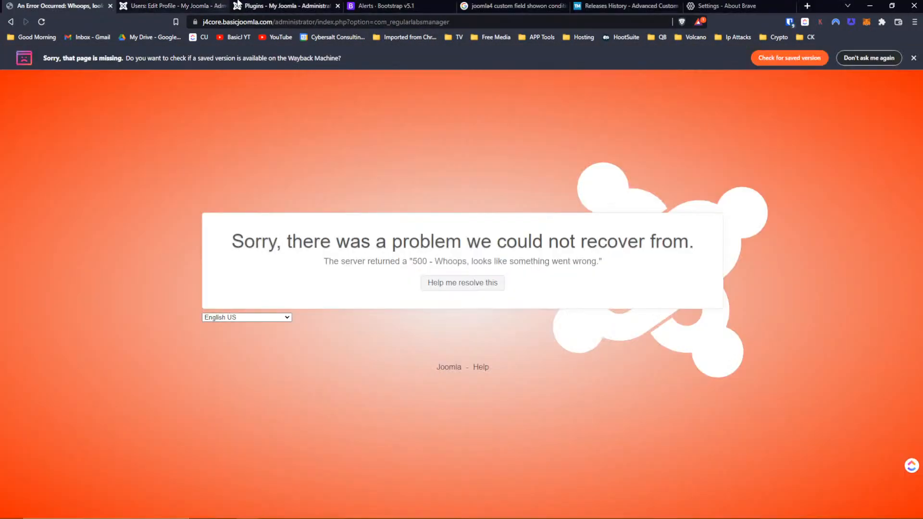
- Reload the failing admin page to show the ArrayHelper ClassNotFoundError, then go back to File Manager
click(44, 22)
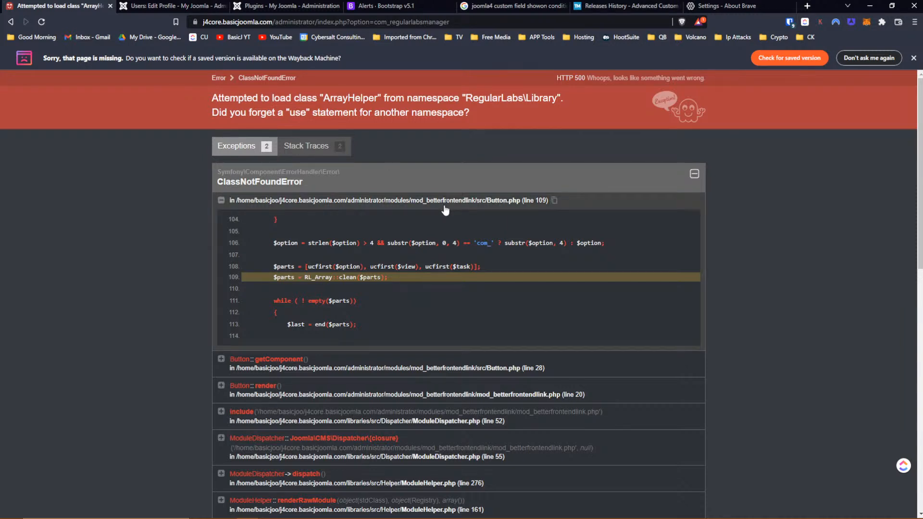
key(alt+Tab)
key(alt+Tab)
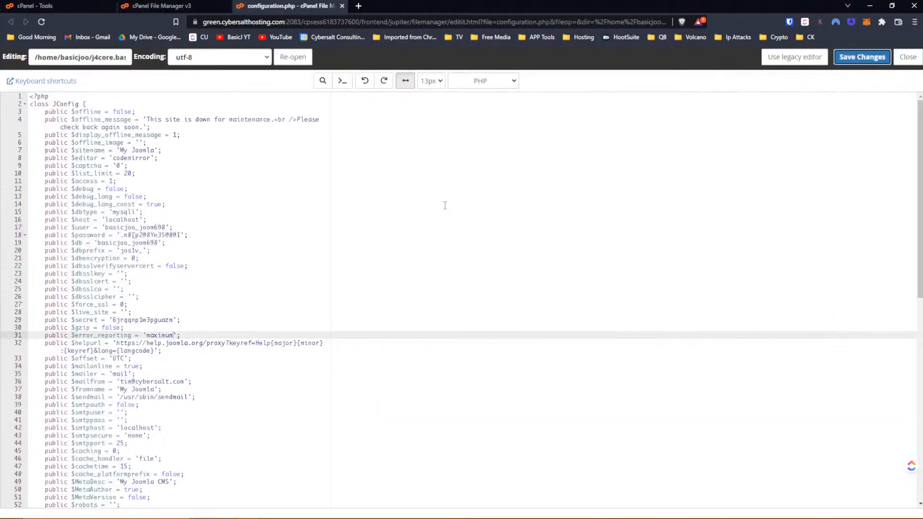
click(159, 6)
- Open phpMyAdmin from cPanel Tools and select the basicjoo_joom698 database named in configuration.php
click(59, 8)
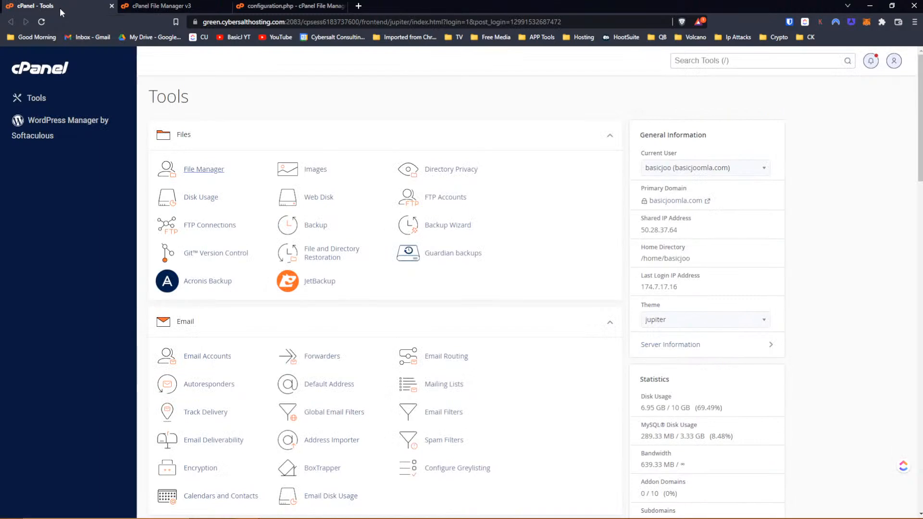
scroll(241, 282, down, 3)
scroll(241, 283, down, 2)
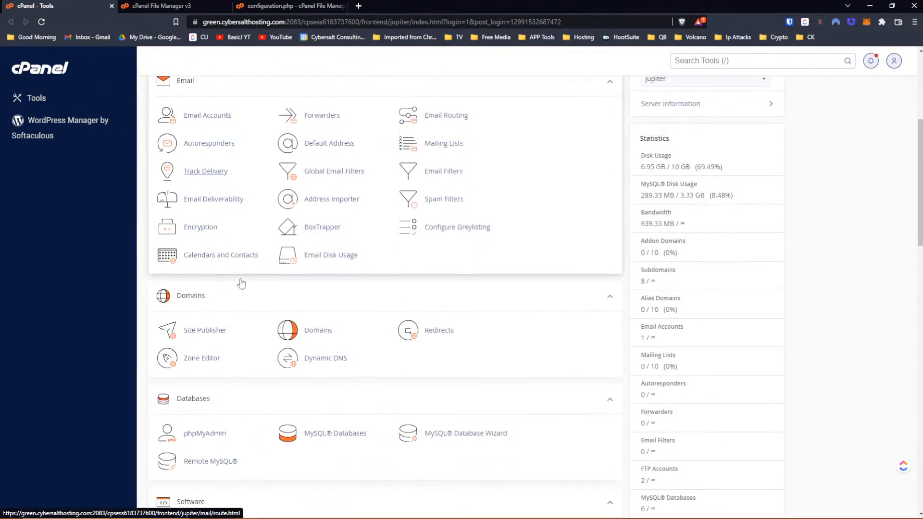
scroll(233, 303, down, 2)
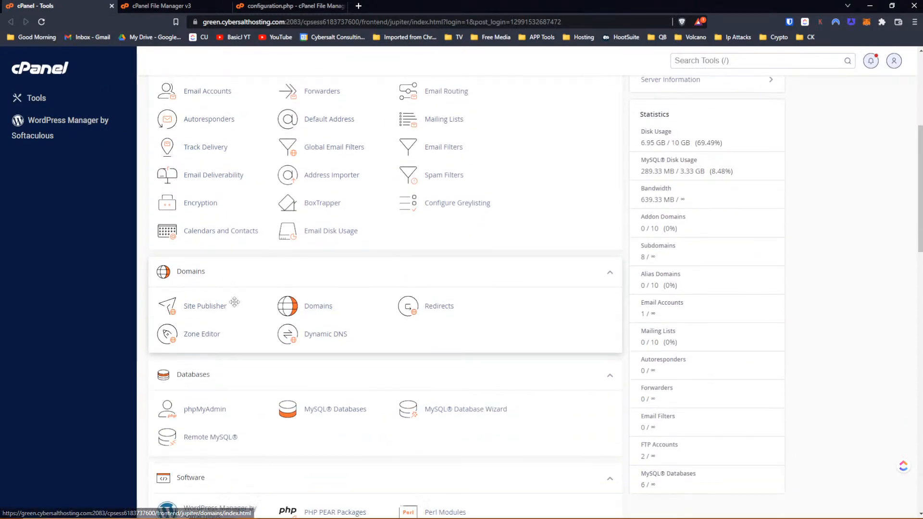
click(206, 338)
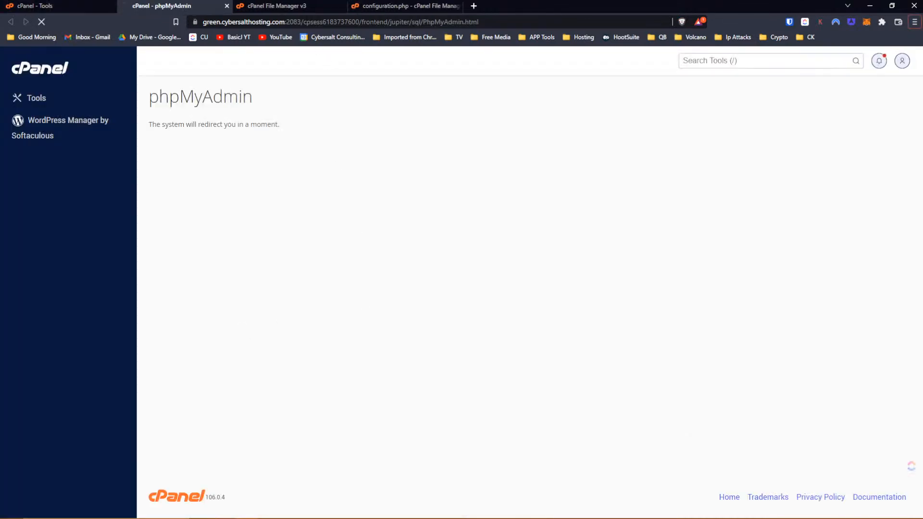
click(386, 7)
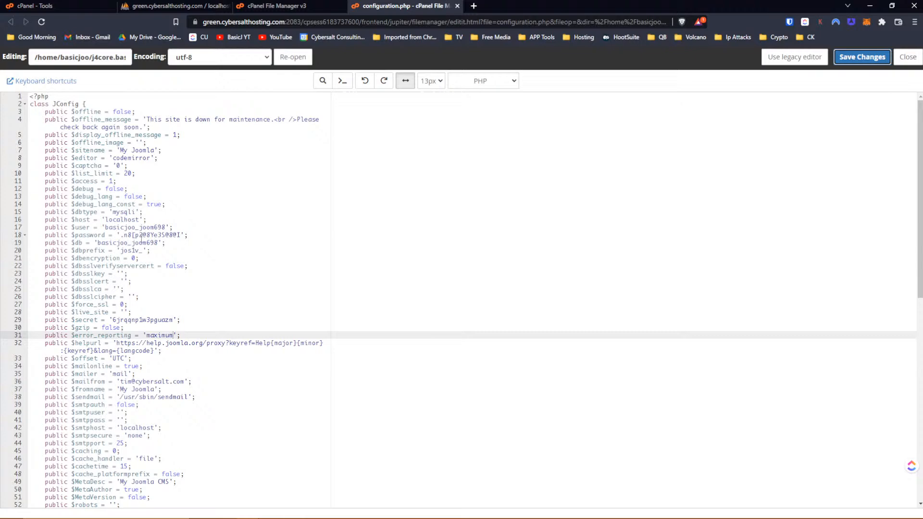
click(170, 6)
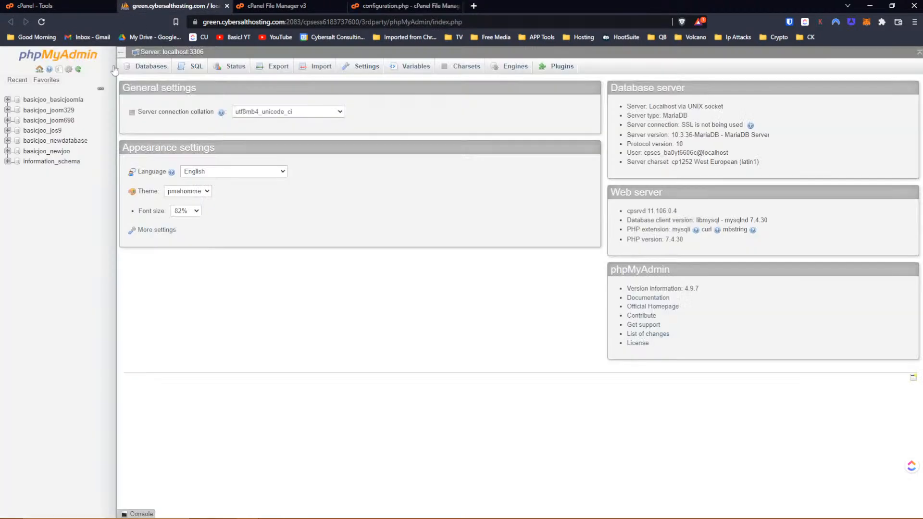
click(58, 120)
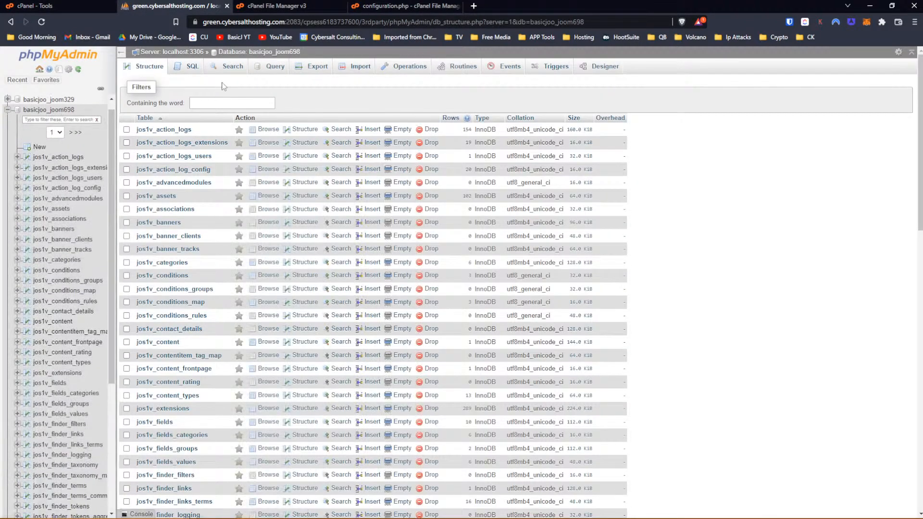
- Search all tables for 'preview' and browse the matching jos1v_extensions row
click(226, 65)
click(241, 115)
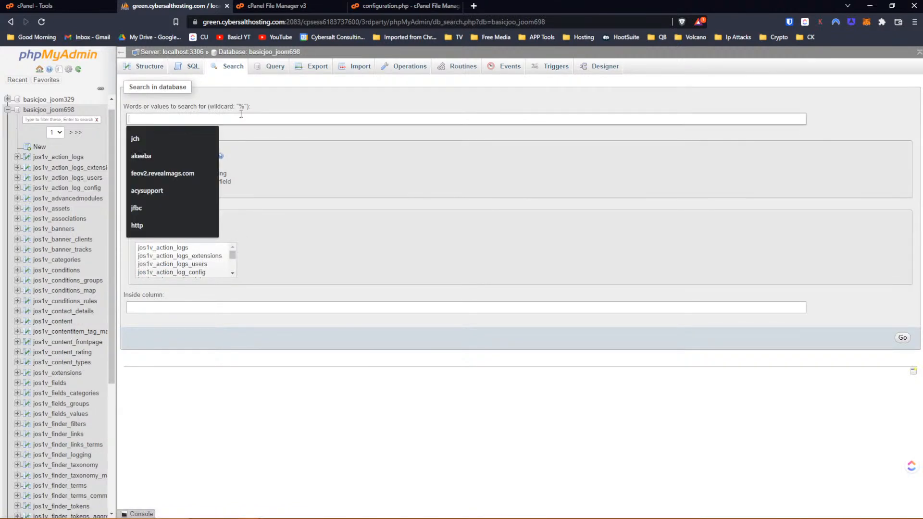
text(preview)
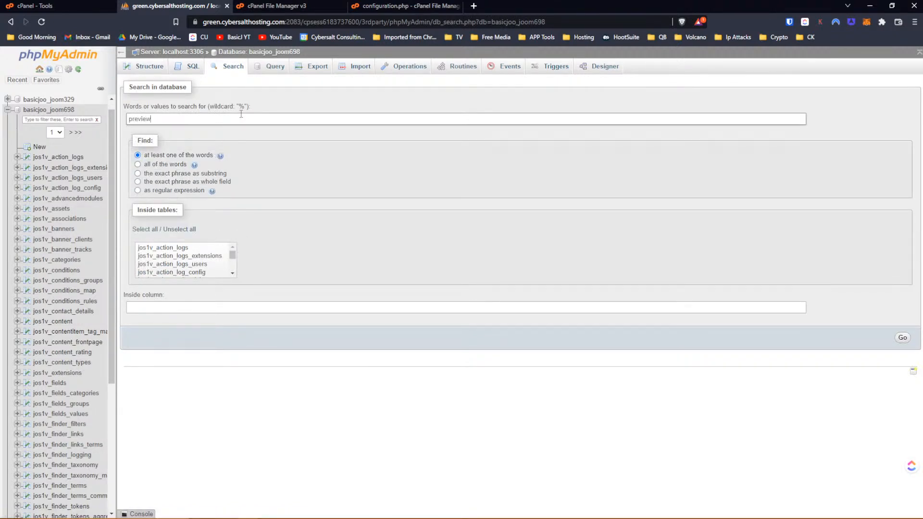
click(141, 229)
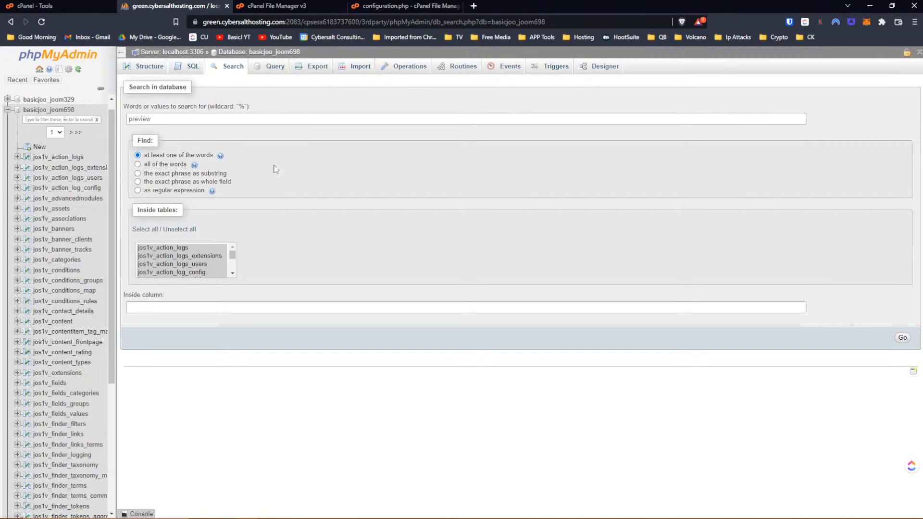
click(902, 337)
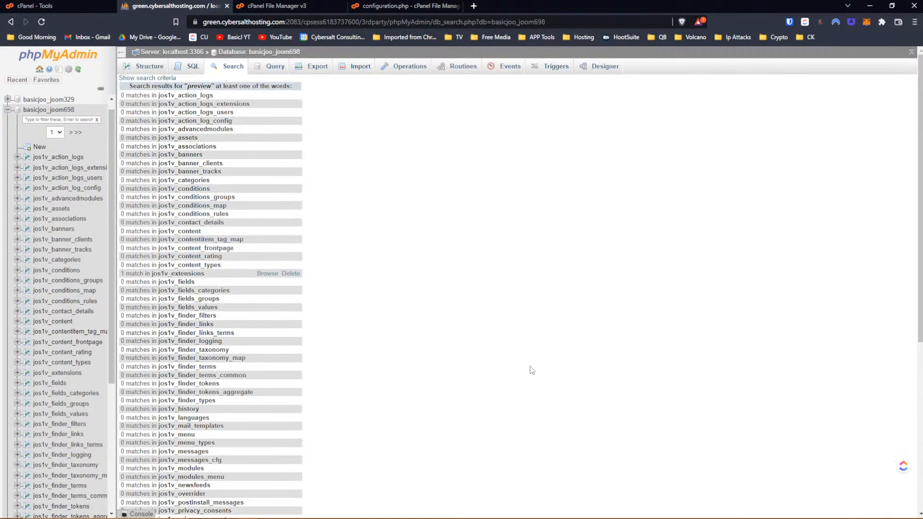
click(275, 274)
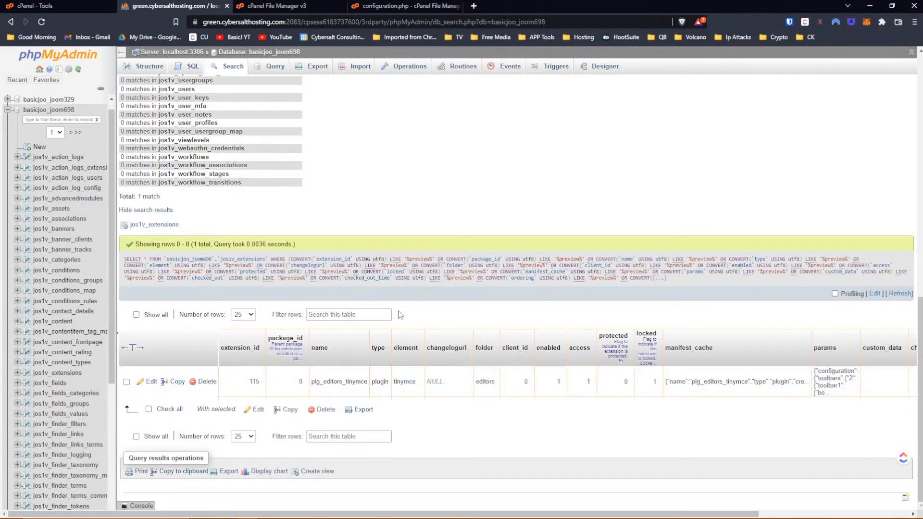
scroll(375, 262, up, 15)
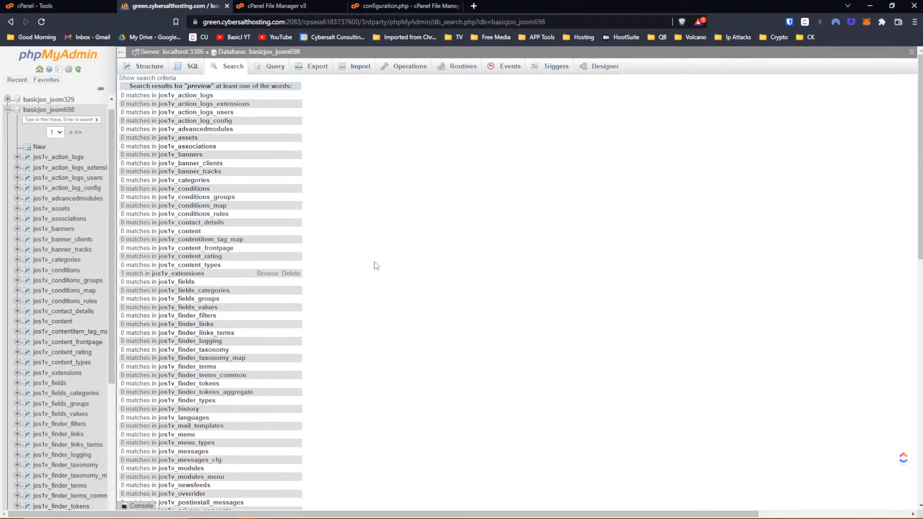
- Expand and read the Button::getComponent() frame of the ArrayHelper error, then go to Edit Profile
key(alt+Tab)
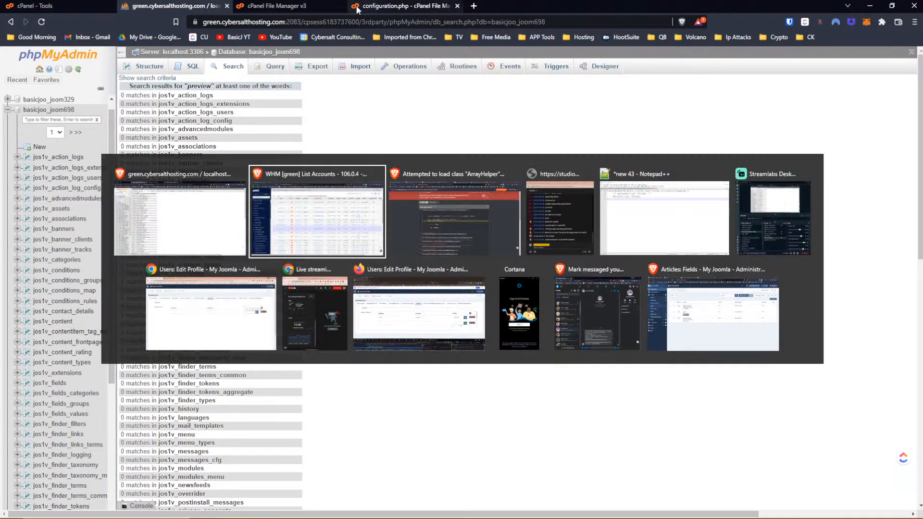
key(alt+Tab)
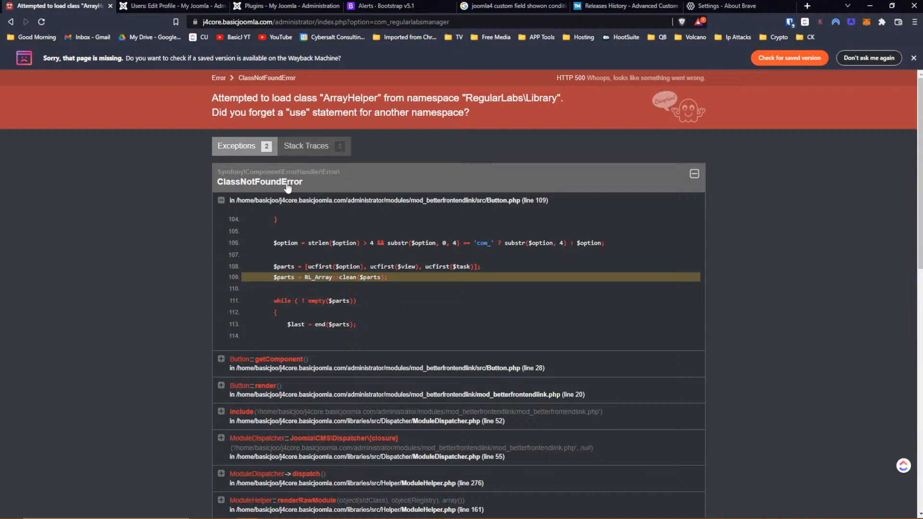
click(221, 359)
scroll(471, 402, down, 2)
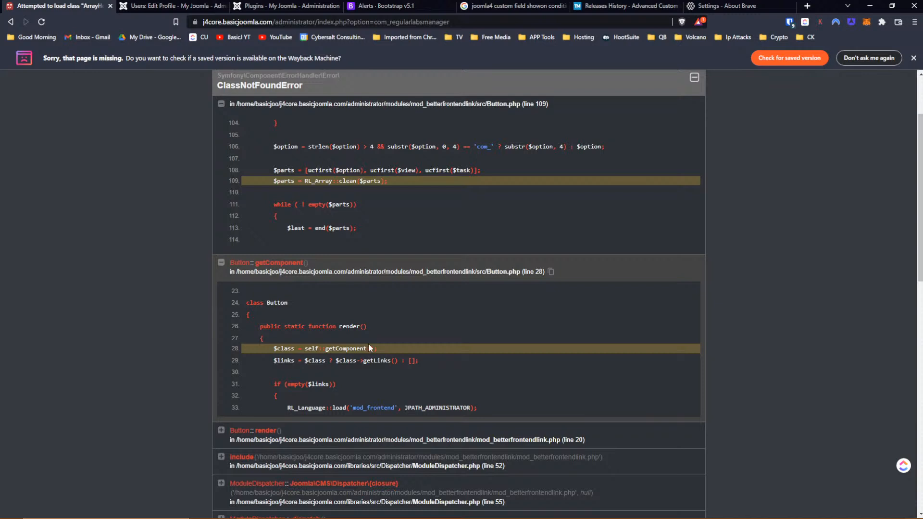
scroll(368, 344, up, 2)
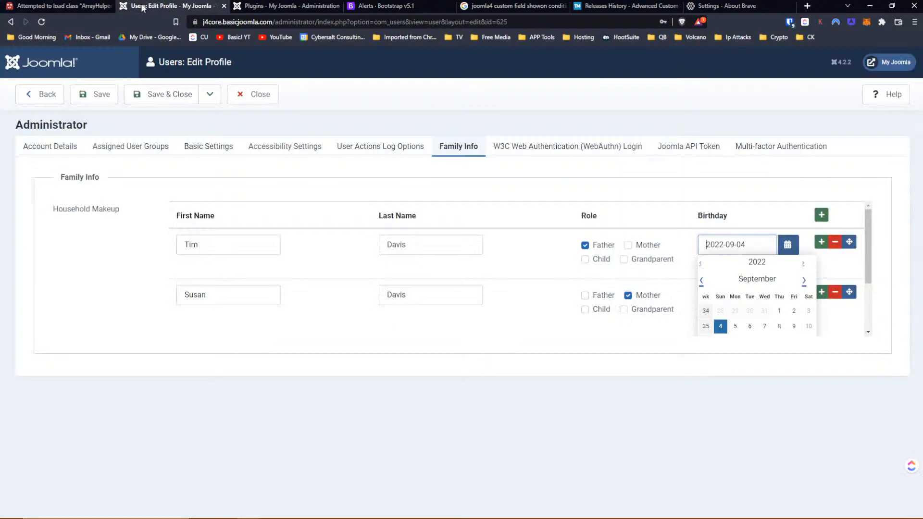
click(143, 7)
- Load the administrator dashboard from the Plugins tab, confirming it still shows the ArrayHelper error
click(278, 9)
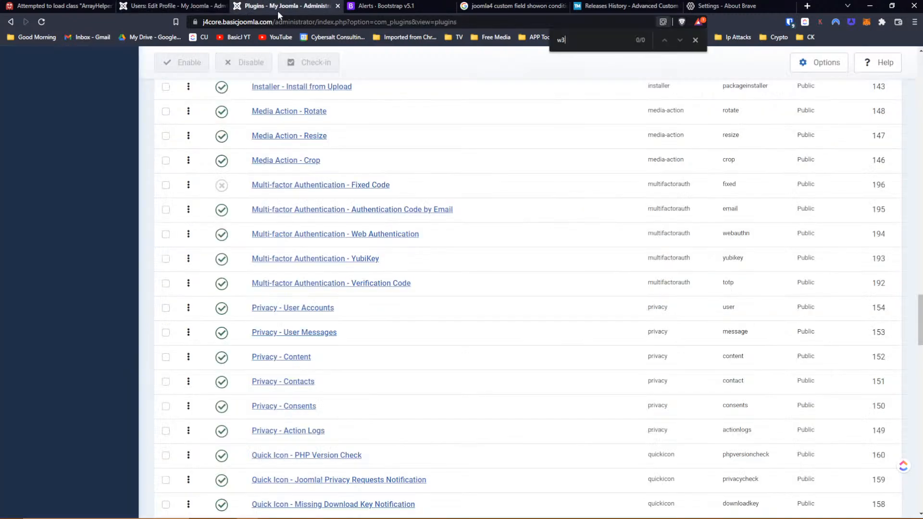
scroll(455, 193, up, 15)
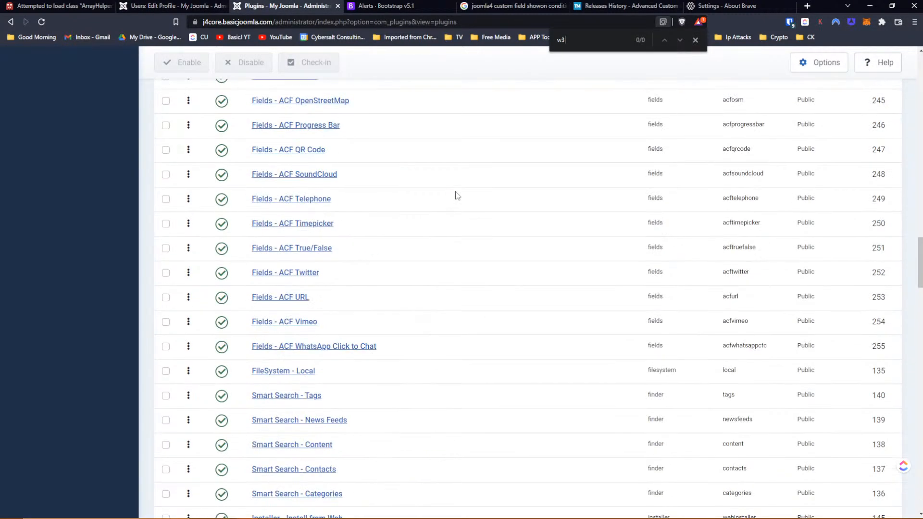
scroll(457, 195, up, 10)
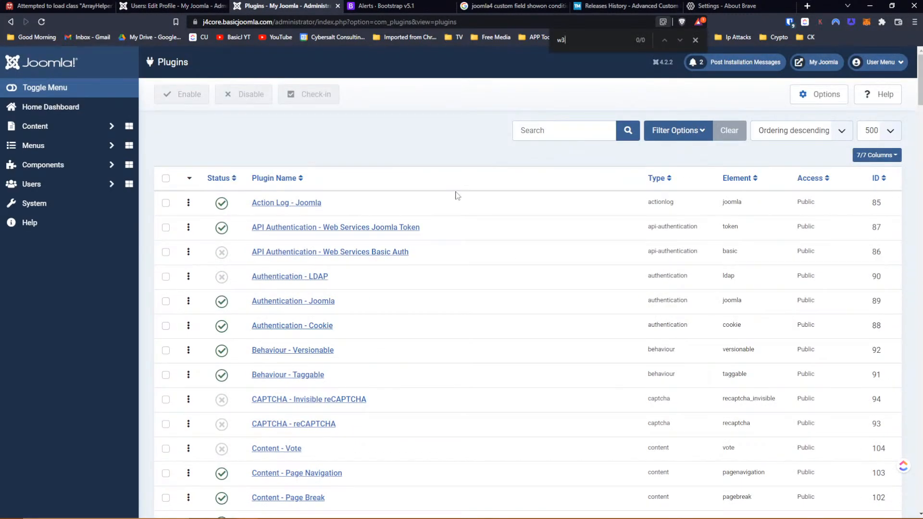
click(13, 65)
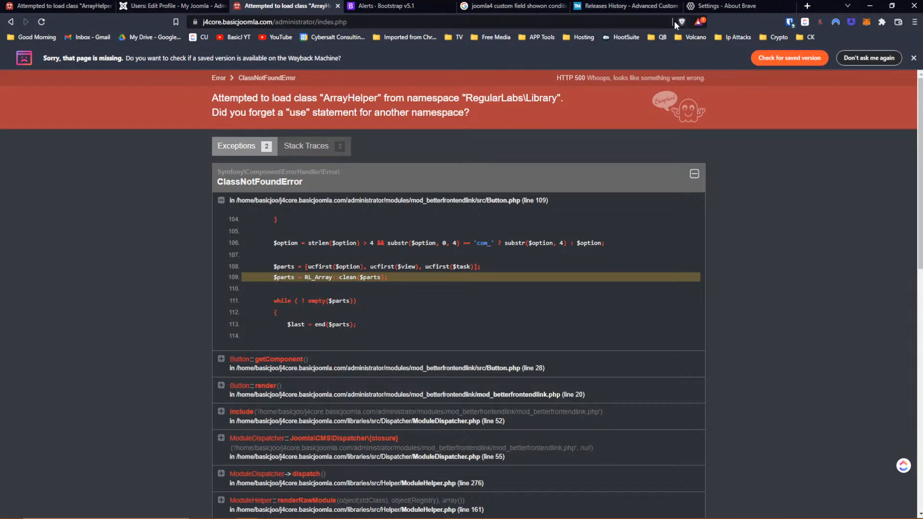
- Bring up the Bootstrap 5.1 Alerts documentation and select its web address
click(160, 7)
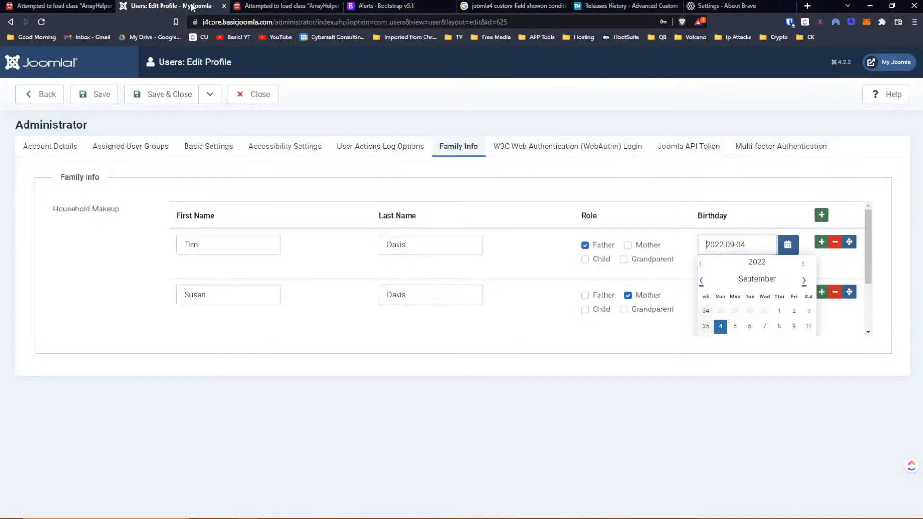
click(288, 5)
click(394, 5)
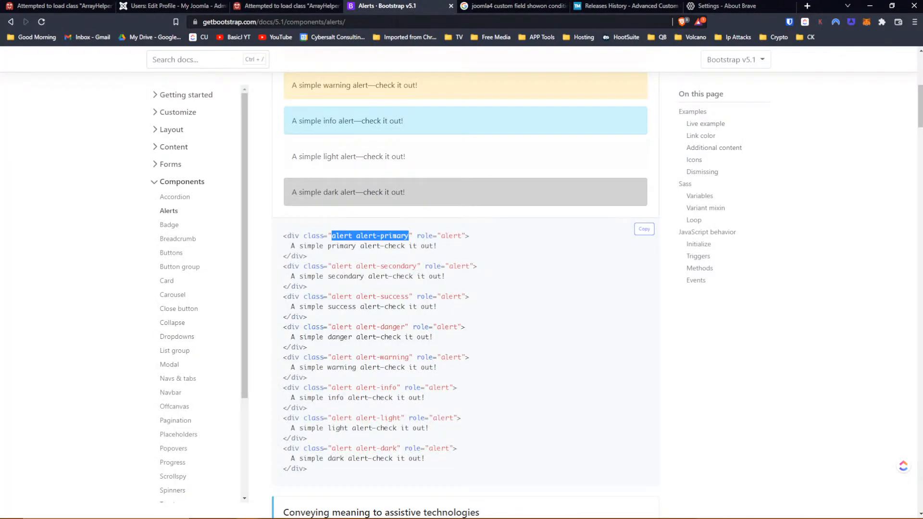
click(397, 22)
- Load j4core.basicjoomla.com to see the missing Regular Labs Library errors, then return to phpMyAdmin
text(j4core.basicjoomla.com)
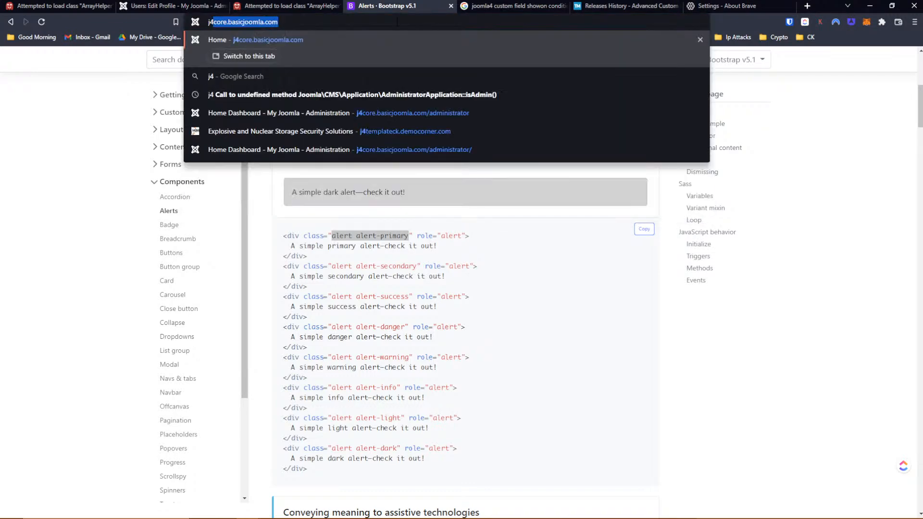
key(Return)
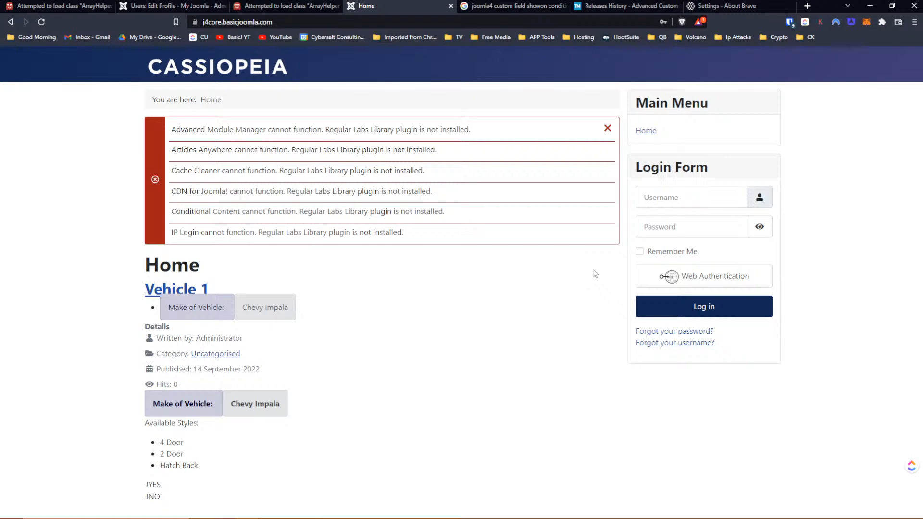
mouse_move(884, 518)
key(alt+Tab)
key(alt+Tab)
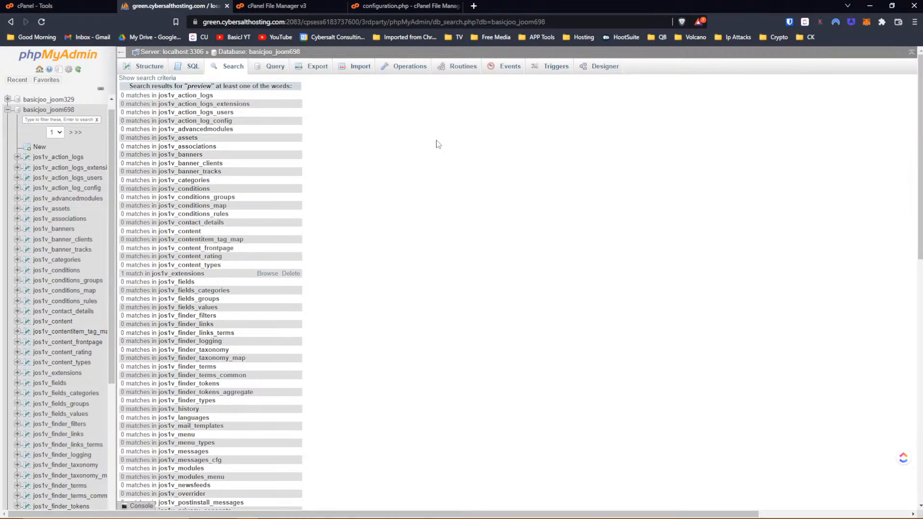
- From the basicjoo_joom698 database, browse jos1v_extensions sorted by extension_id in descending order
scroll(418, 177, down, 7)
scroll(410, 189, up, 7)
click(278, 53)
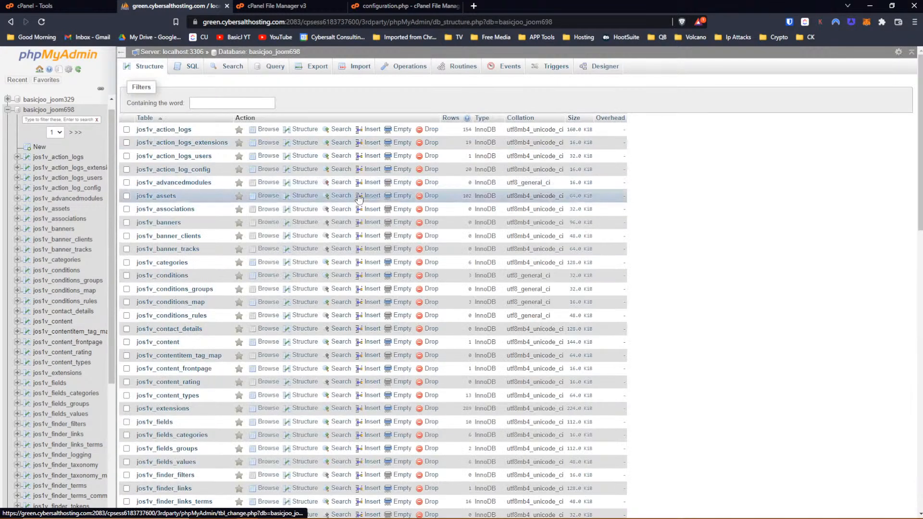
scroll(301, 234, down, 6)
scroll(300, 234, up, 2)
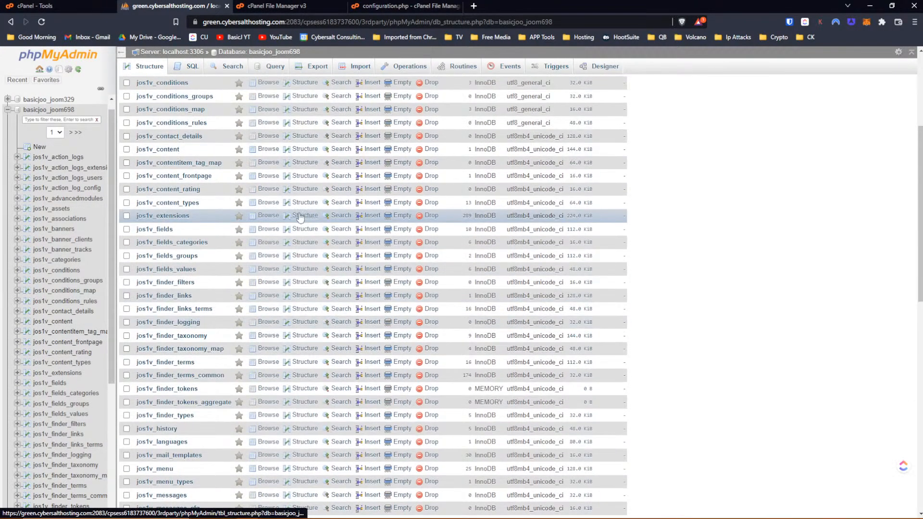
click(271, 222)
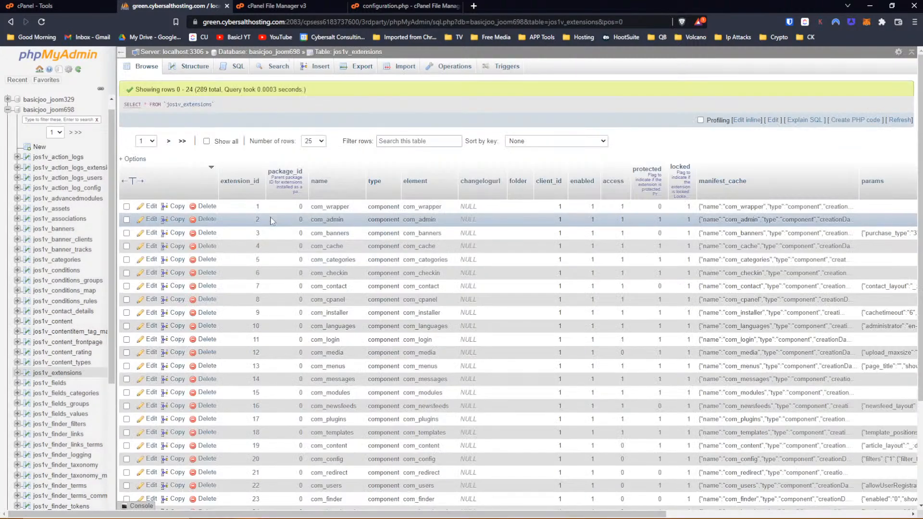
click(243, 179)
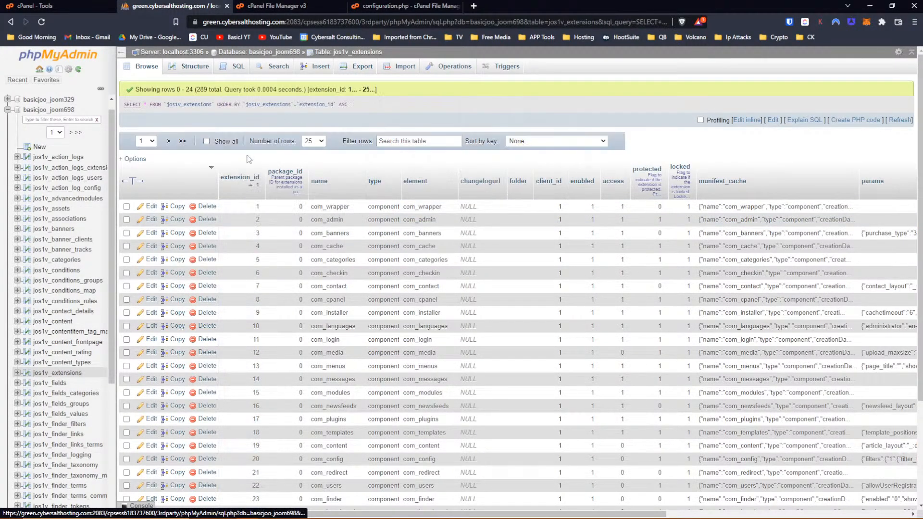
click(243, 178)
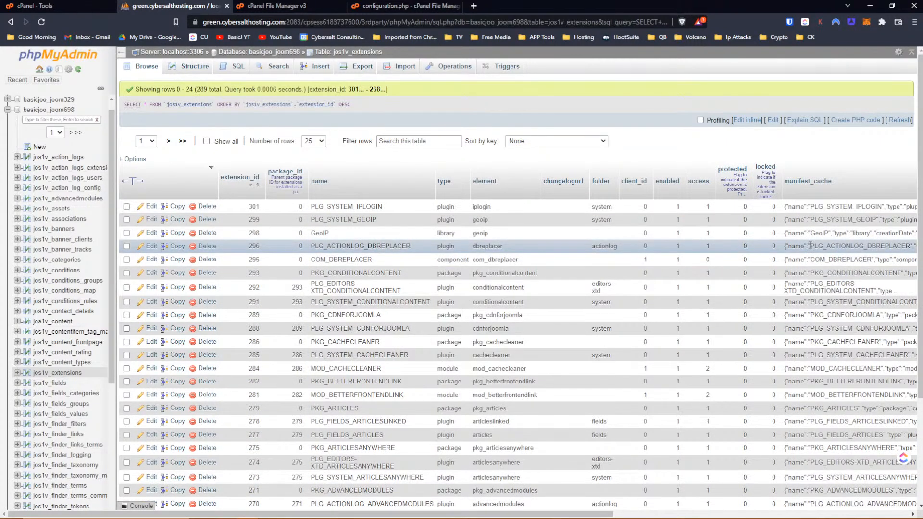
- Set the enabled value to 0 for extension rows 301, 299 and 298
double_click(706, 207)
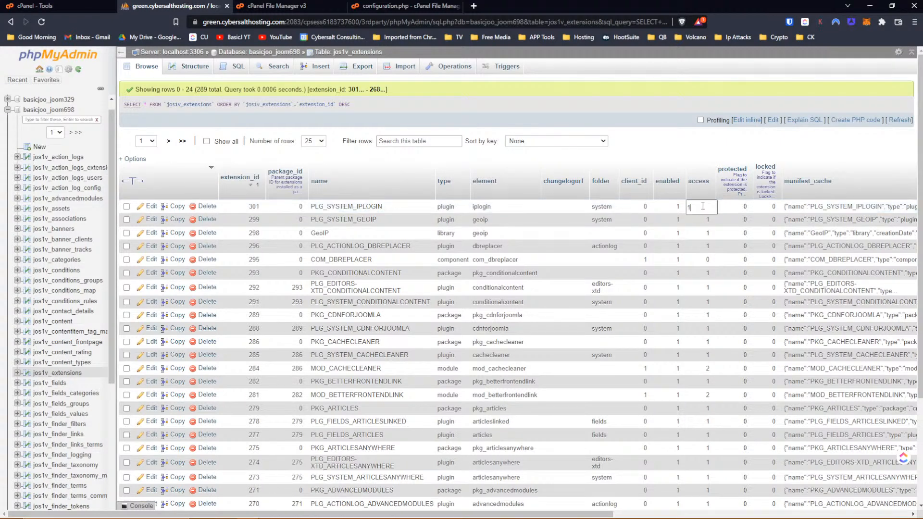
double_click(677, 207)
key(BackSpace)
text(0)
key(Return)
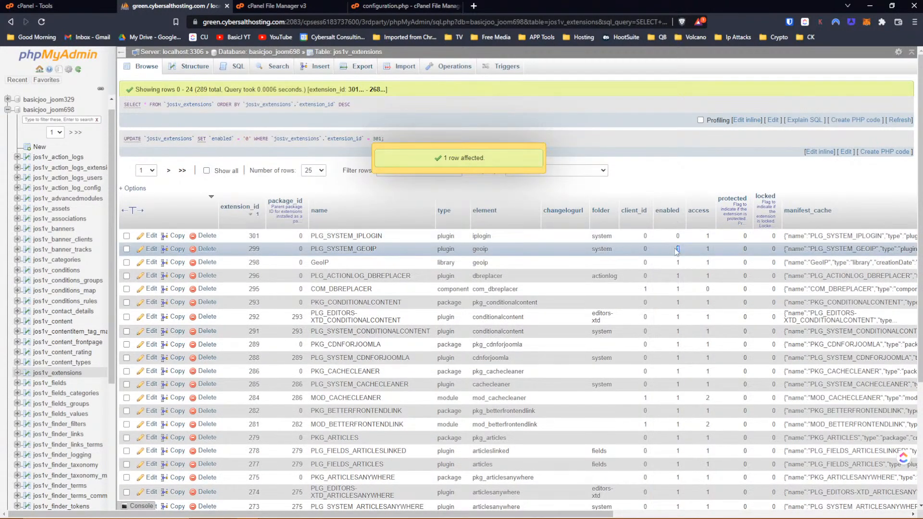
double_click(675, 248)
text(0)
key(Return)
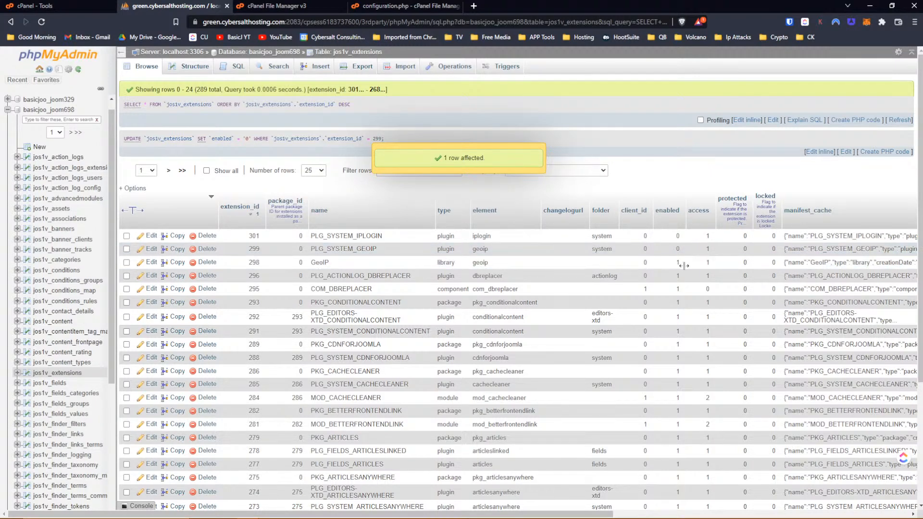
double_click(678, 263)
key(BackSpace)
text(0)
key(Return)
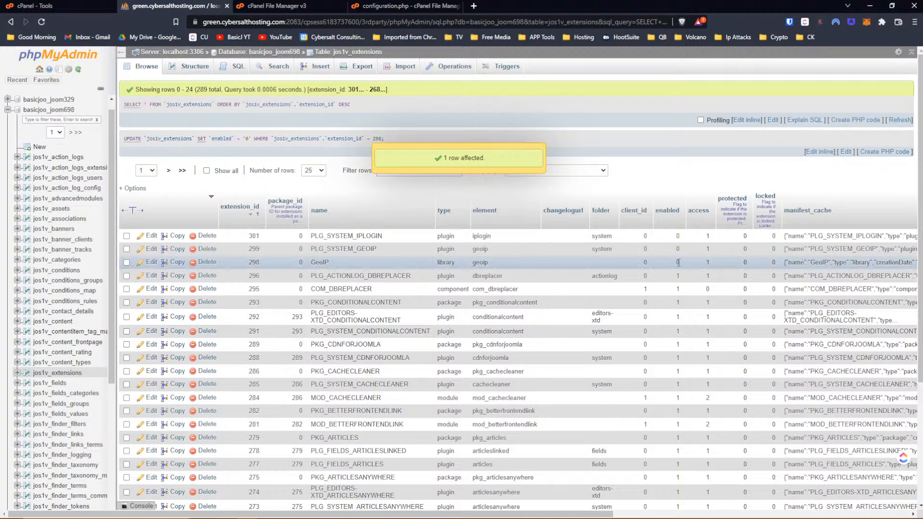
- Disable rows 296 and 295 with enabled 0, then reload the site to check errors
double_click(677, 275)
text(0)
key(Return)
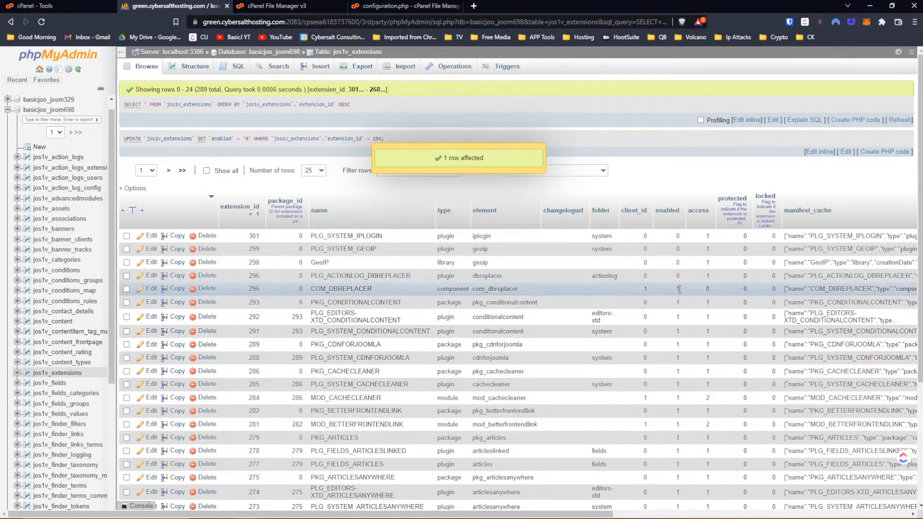
double_click(679, 288)
text(0)
key(Return)
key(alt+Tab)
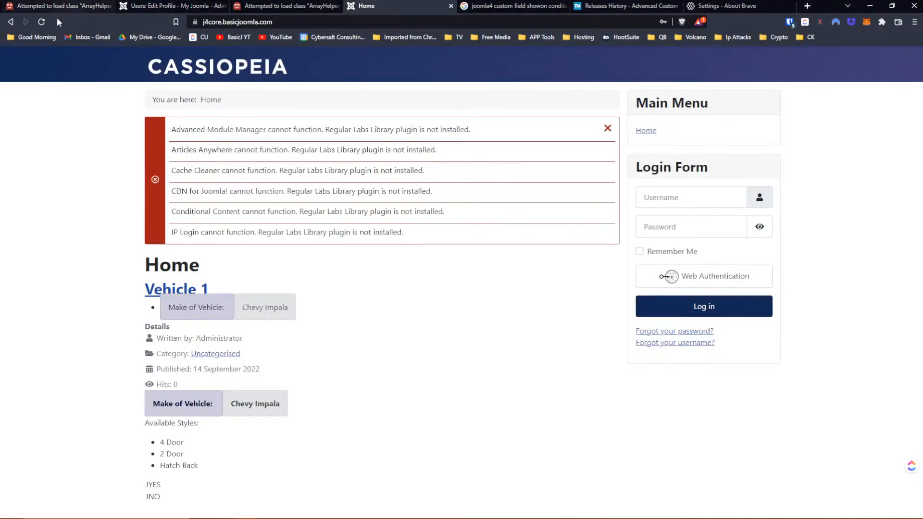
click(42, 21)
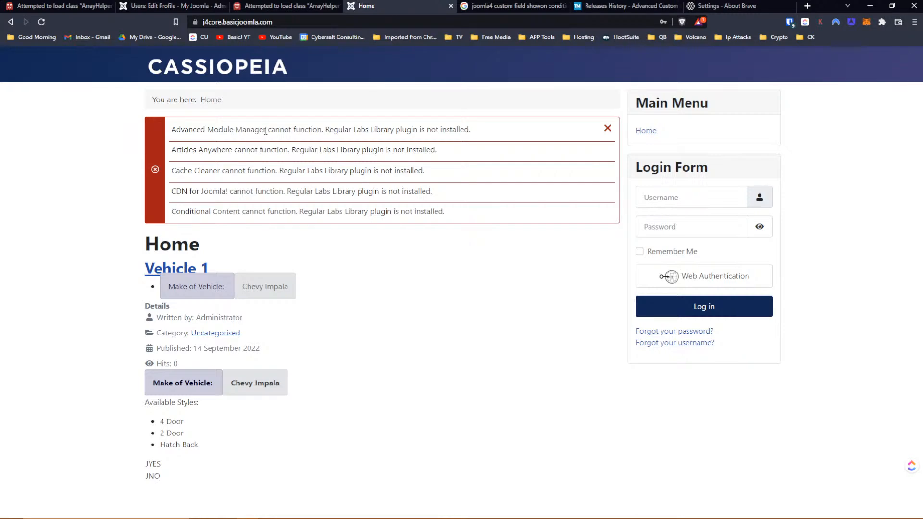
key(alt+Tab)
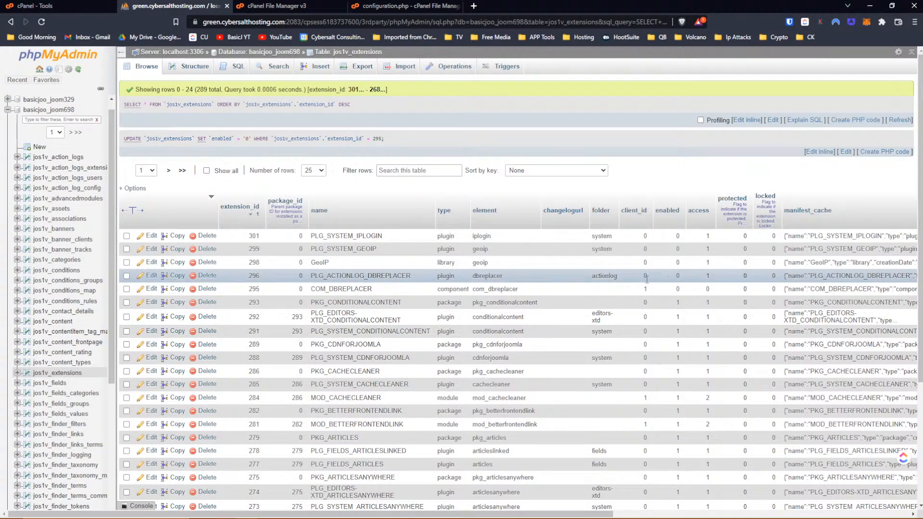
- Set row 275's enabled value to 0 and reload the site home page
double_click(678, 477)
text(0)
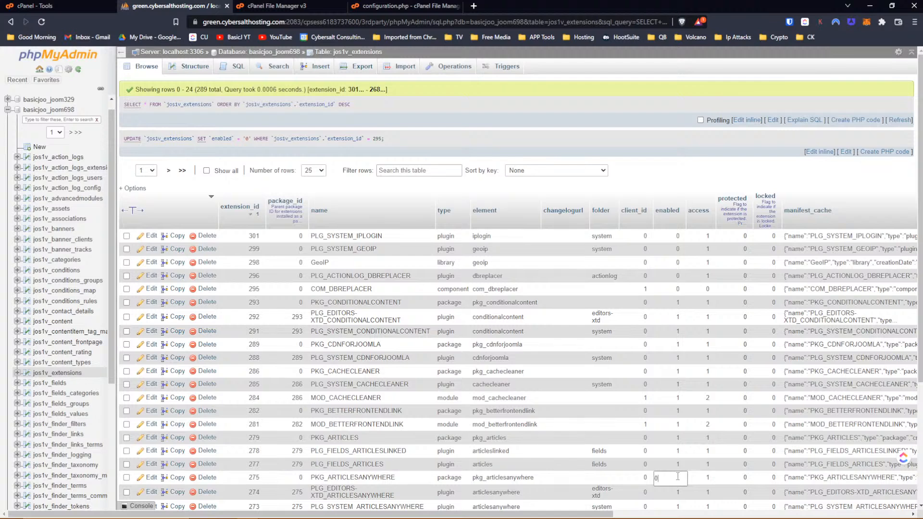
key(Return)
key(alt+Tab)
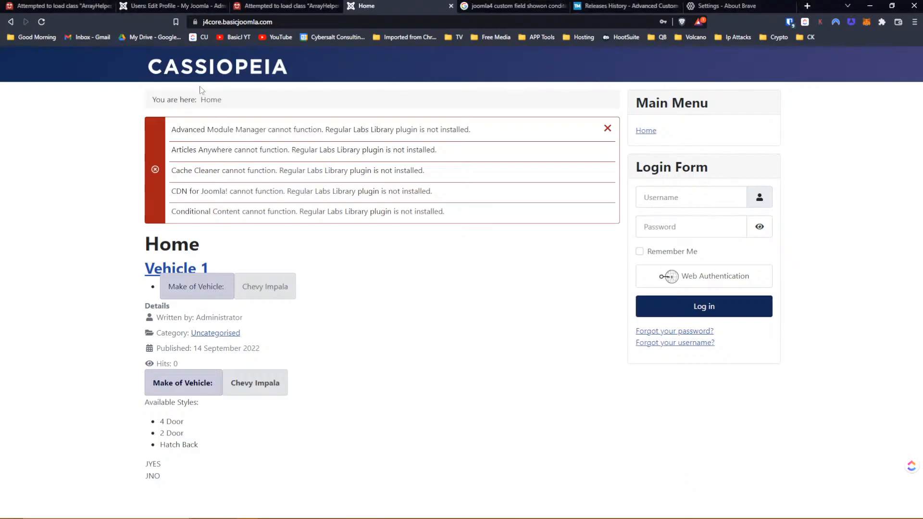
click(41, 21)
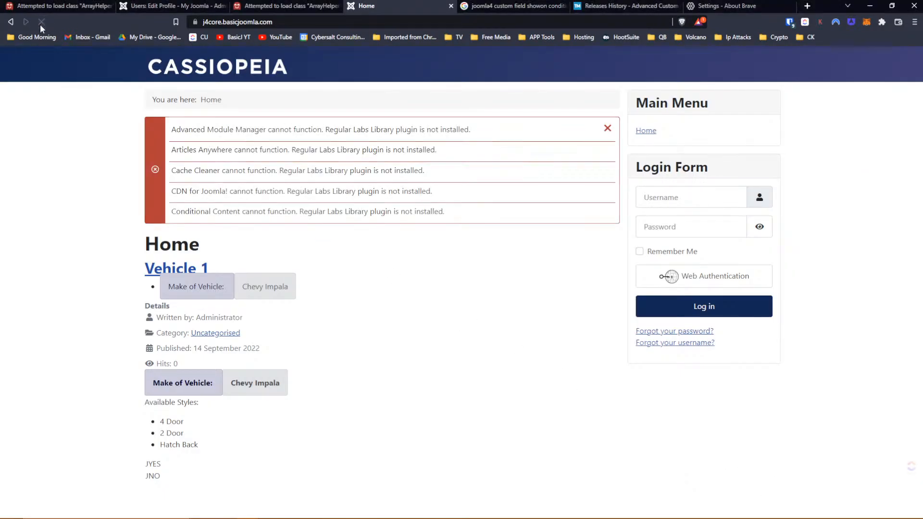
- Set the enabled value to 0 for extension rows 271 and 269
key(alt+Tab)
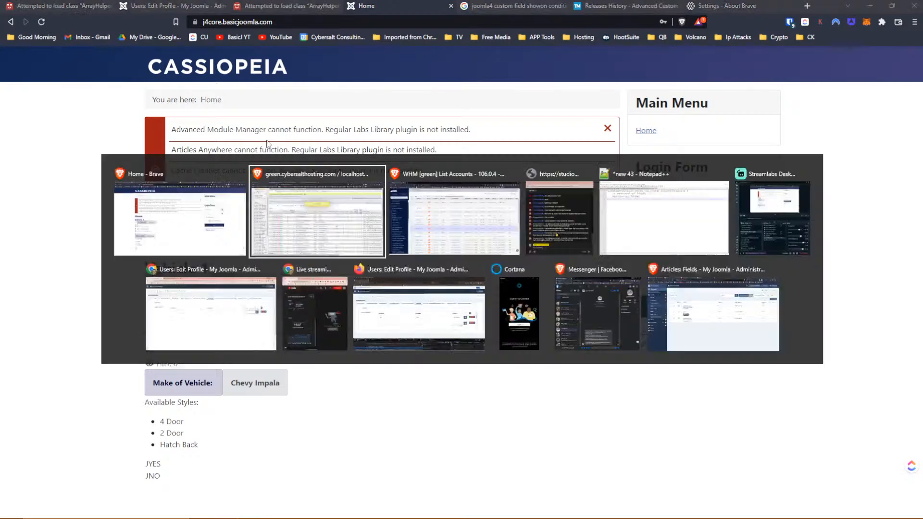
scroll(596, 310, down, 2)
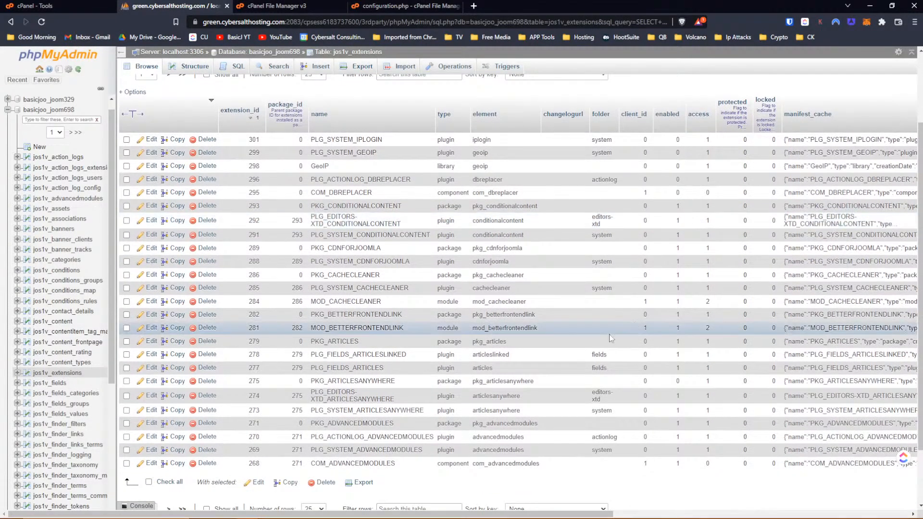
double_click(679, 421)
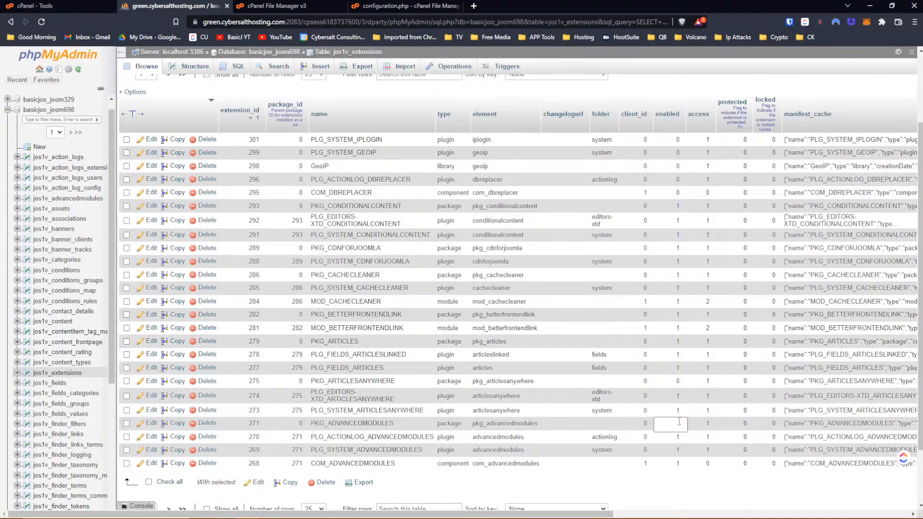
key(Return)
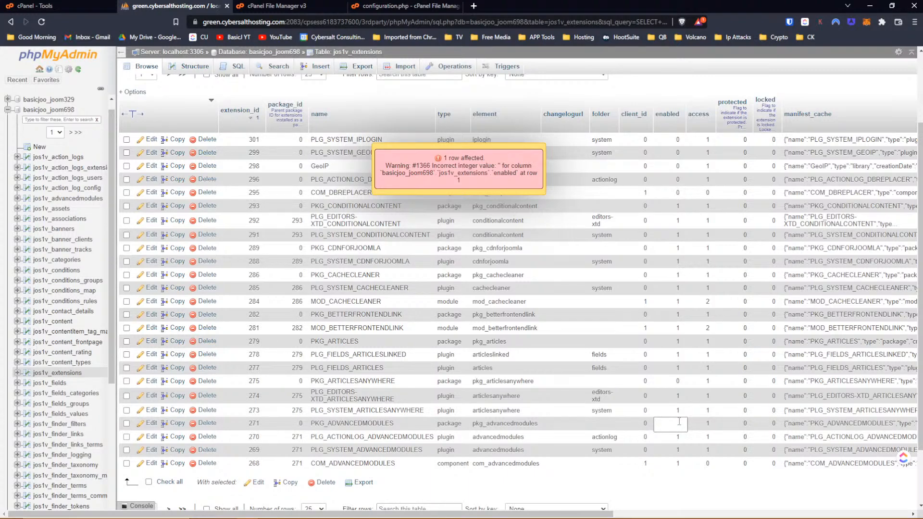
text(0)
key(Return)
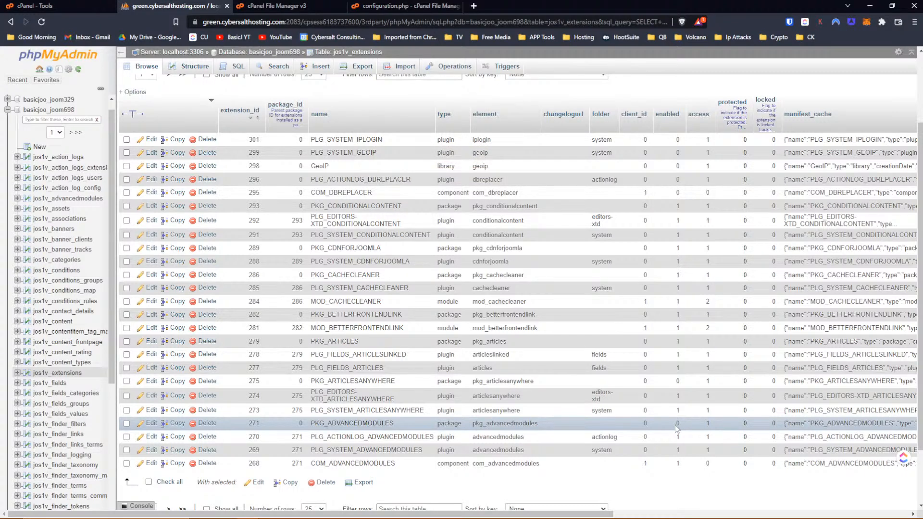
double_click(681, 448)
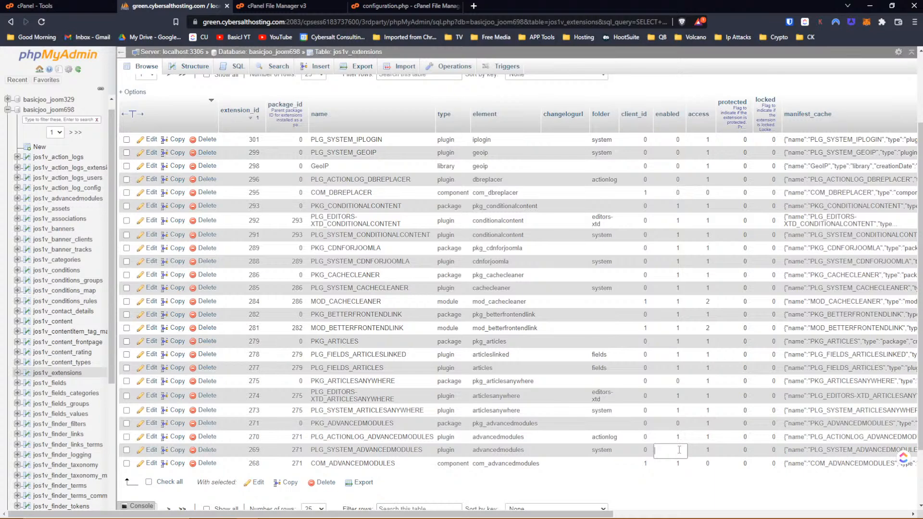
text(0)
key(Return)
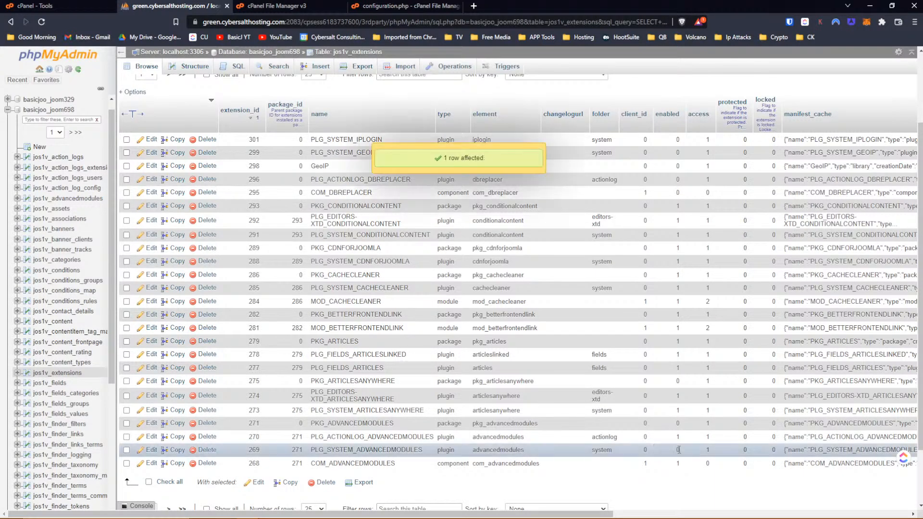
- Reload the Joomla home page to confirm fewer errors appear
click(60, 4)
click(160, 7)
key(alt+Tab)
click(41, 21)
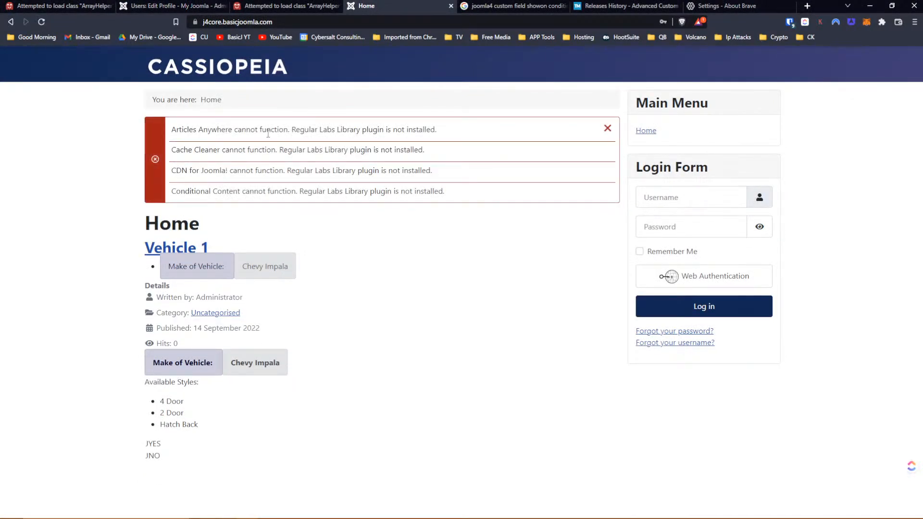
key(alt+Tab)
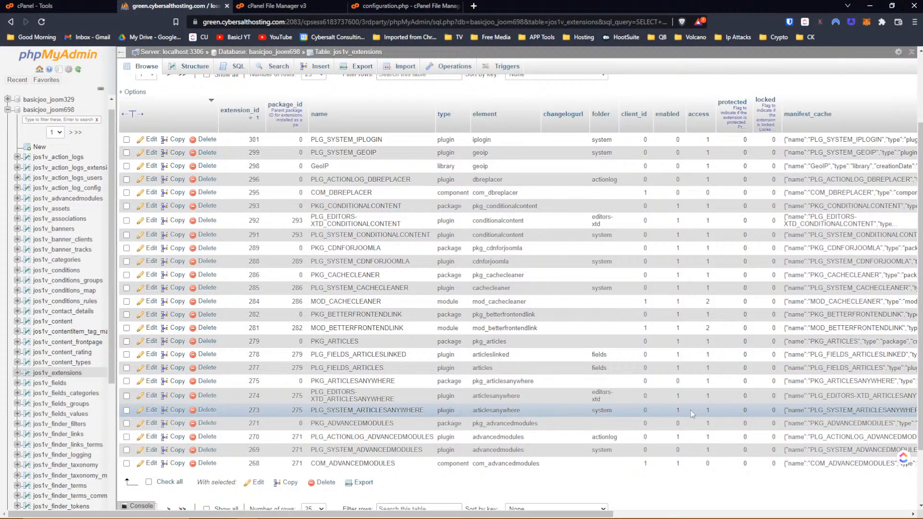
- Change row 273's enabled value, reload the site with F5, then begin editing row 288
double_click(678, 411)
text(1)
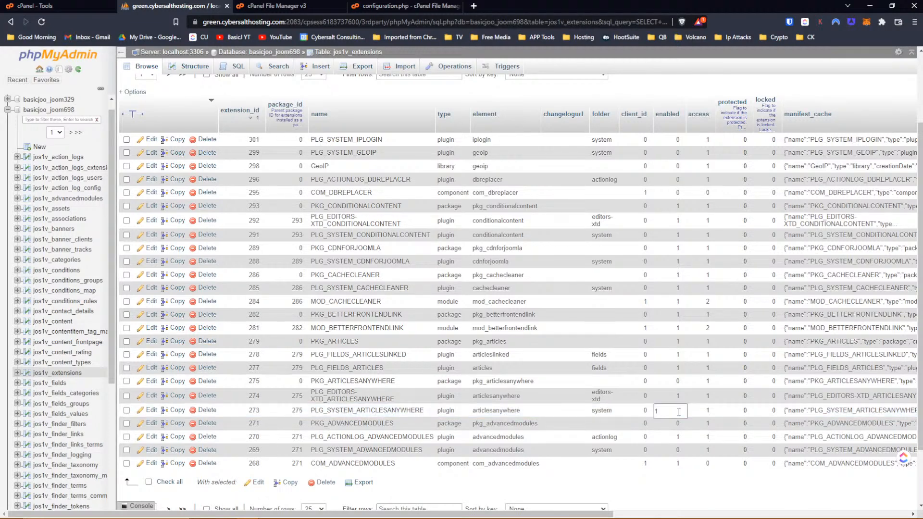
text(0)
key(Return)
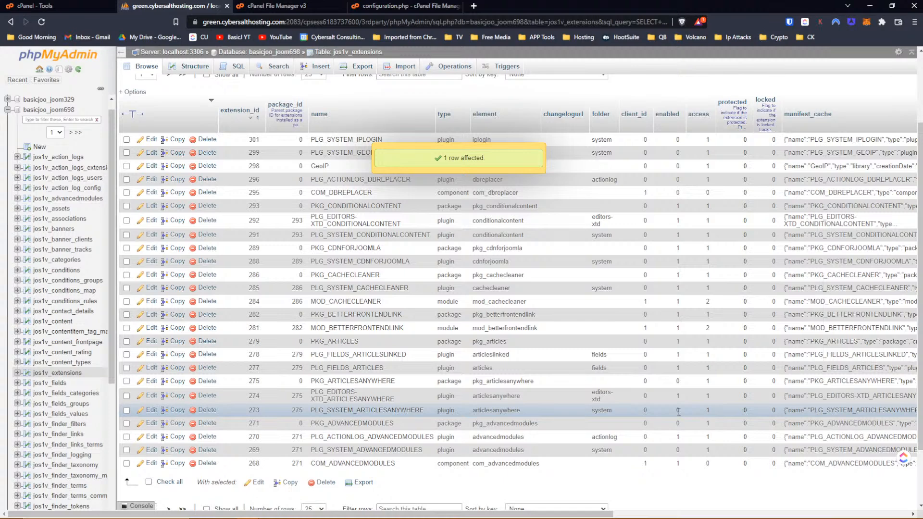
key(alt+Tab)
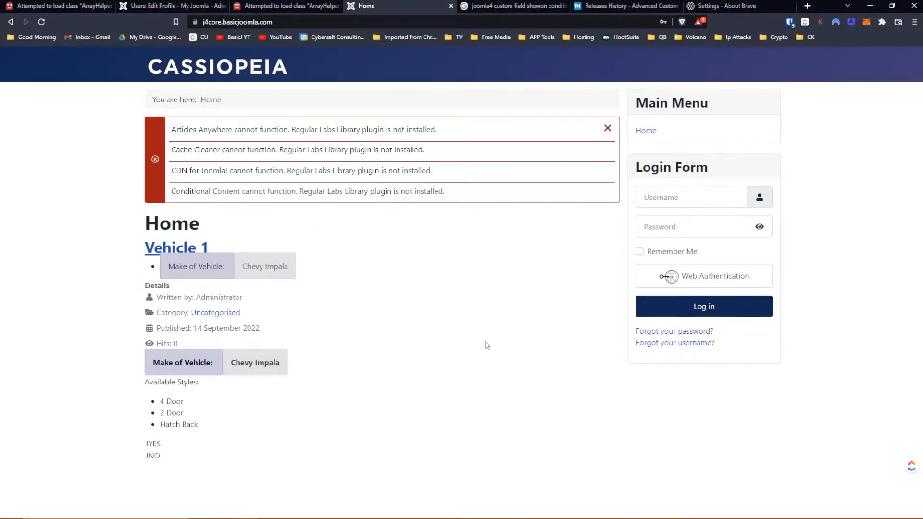
key(F5)
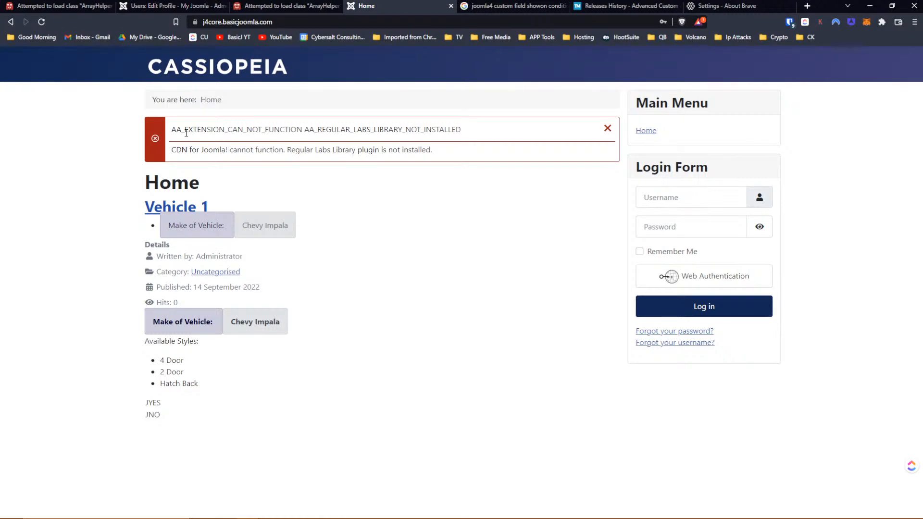
key(alt+Tab)
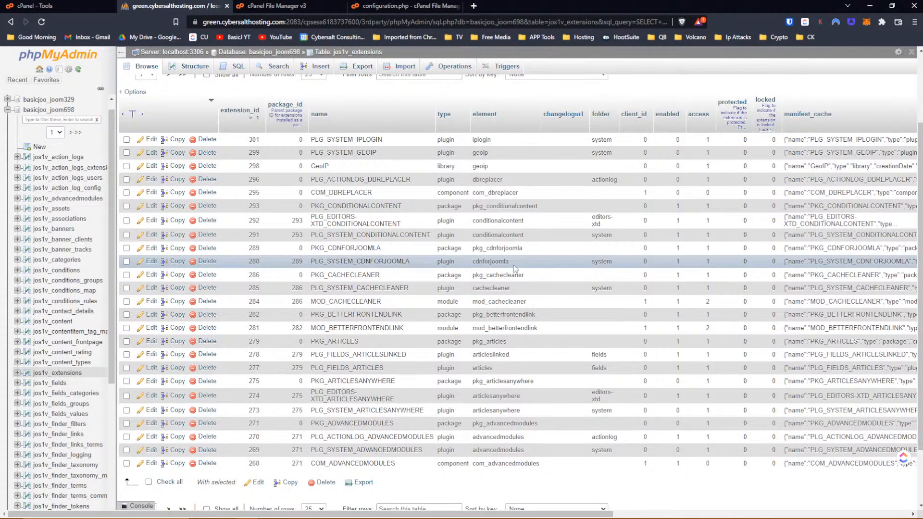
double_click(682, 260)
- Set PLG_SYSTEM_CDNFORJOOMLA (288) enabled to 0 and reload the site to check errors
key(BackSpace)
text(0)
key(Return)
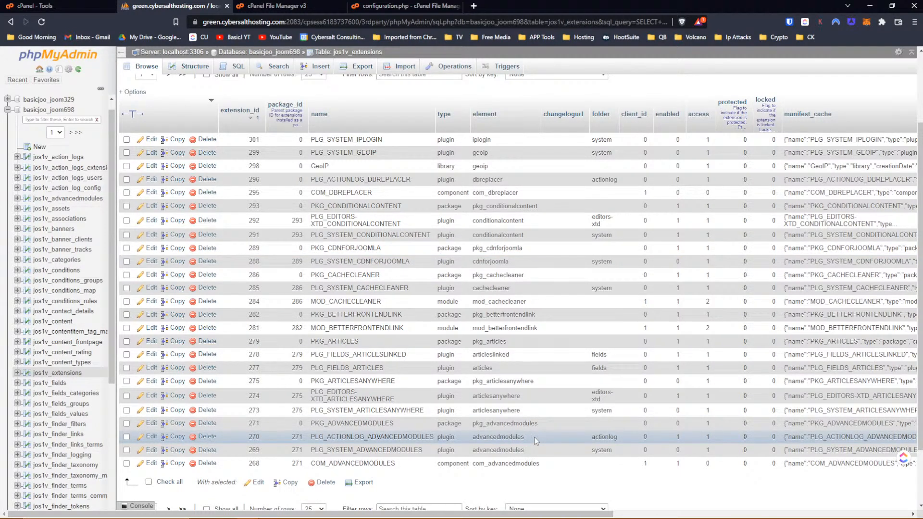
scroll(546, 408, up, 1)
key(alt+Tab)
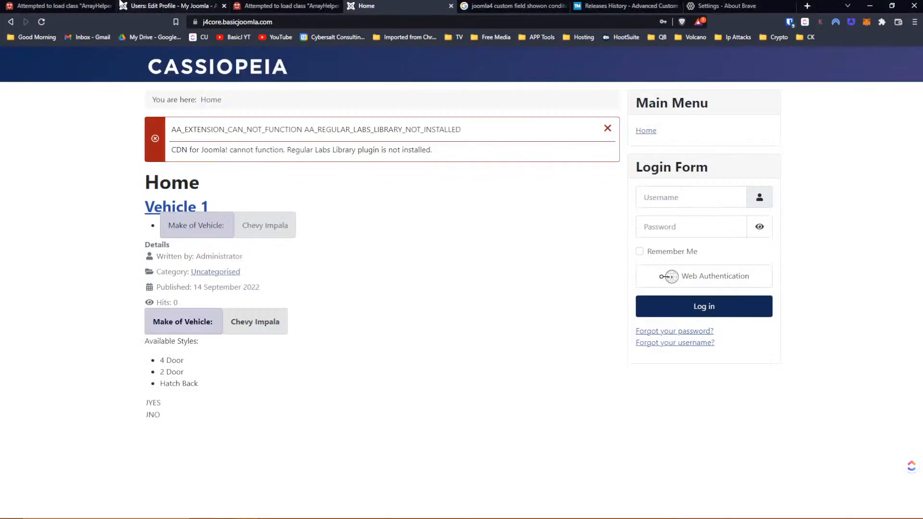
click(41, 22)
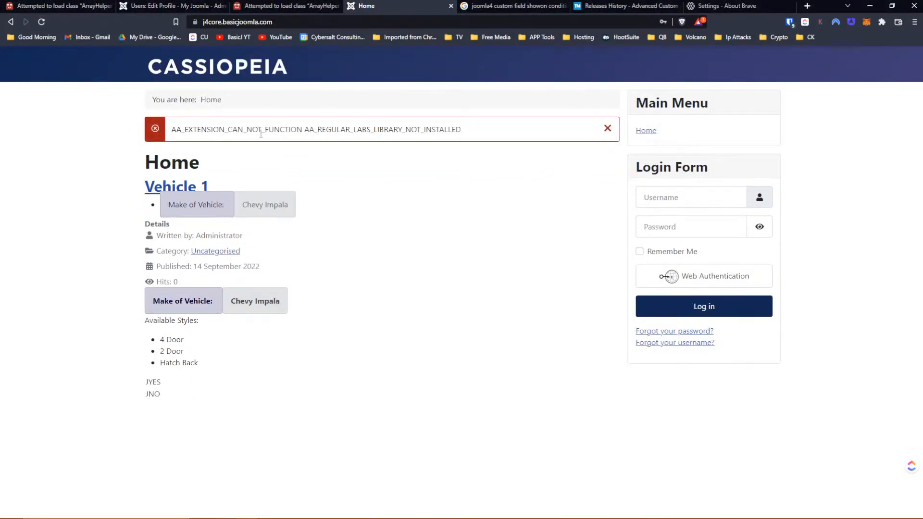
key(alt+Tab)
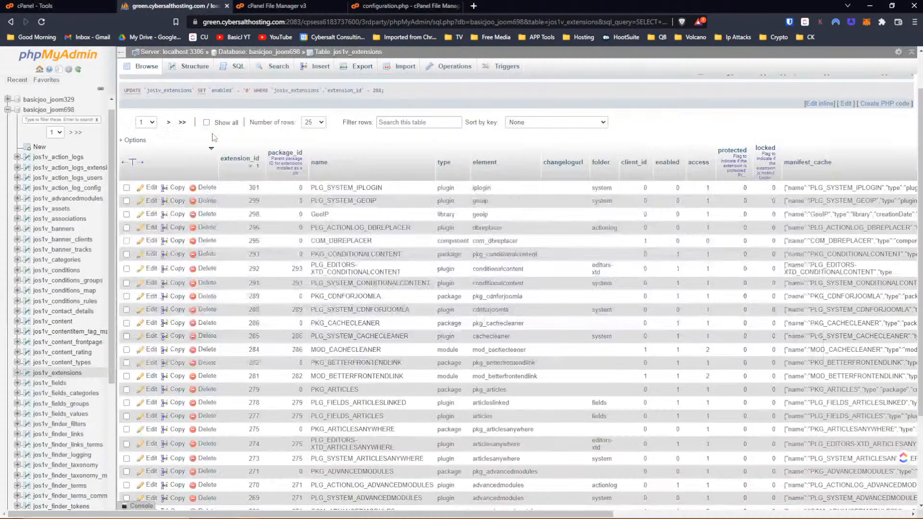
- Set PLG_SYSTEM_CONDITIONALCONTENT (291) enabled to 0
scroll(480, 259, up, 1)
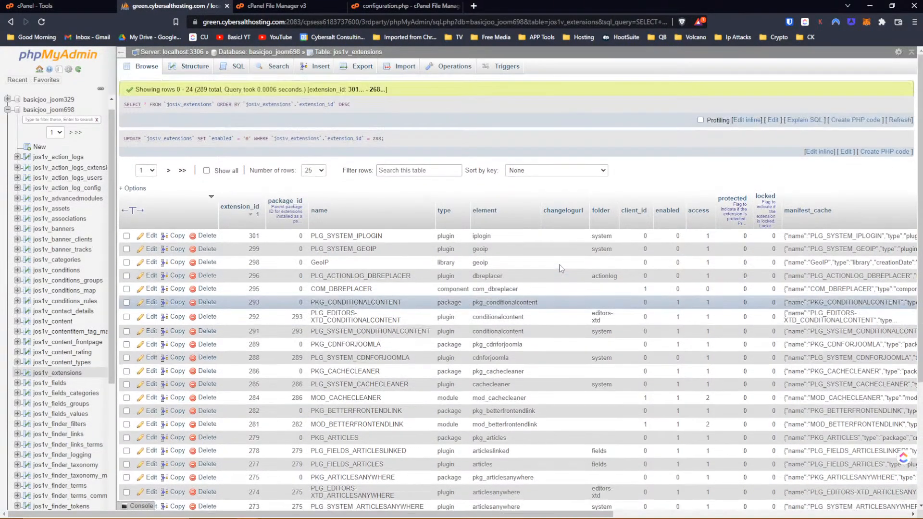
scroll(601, 267, down, 2)
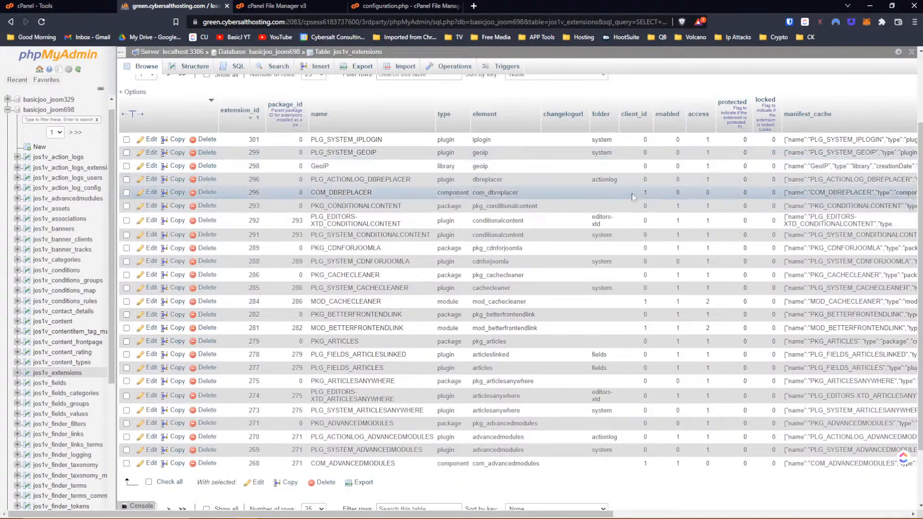
double_click(679, 235)
key(BackSpace)
text(0)
key(Return)
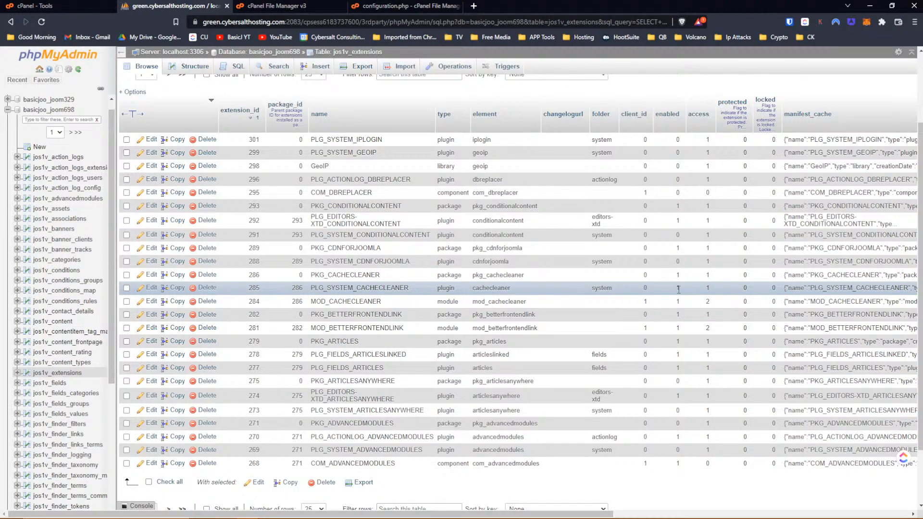
- Reload the Joomla home page to check the remaining errors
key(alt+Tab)
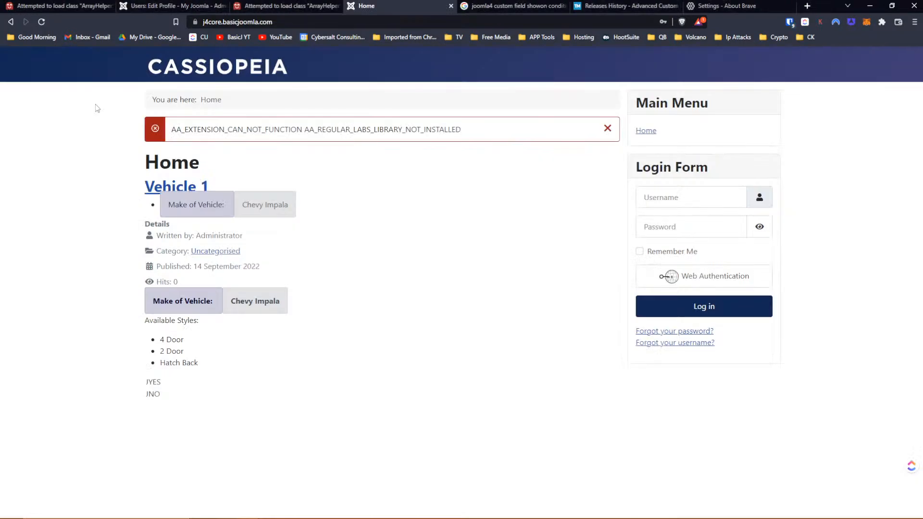
click(41, 22)
key(alt+Tab)
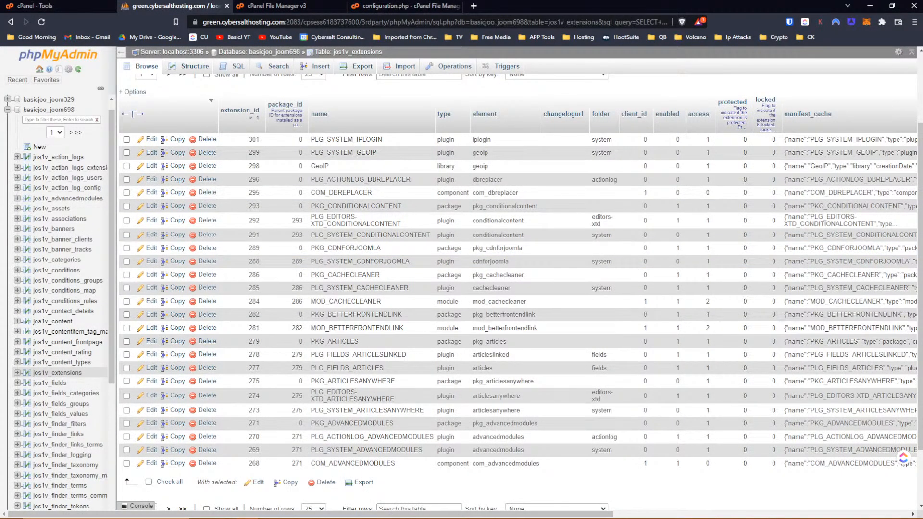
scroll(266, 177, up, 2)
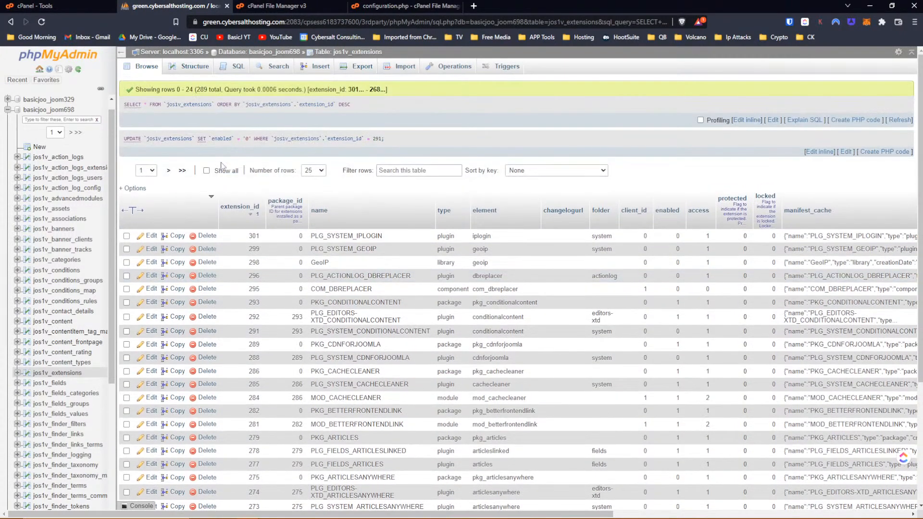
scroll(543, 235, down, 1)
scroll(543, 235, down, 4)
scroll(576, 192, up, 3)
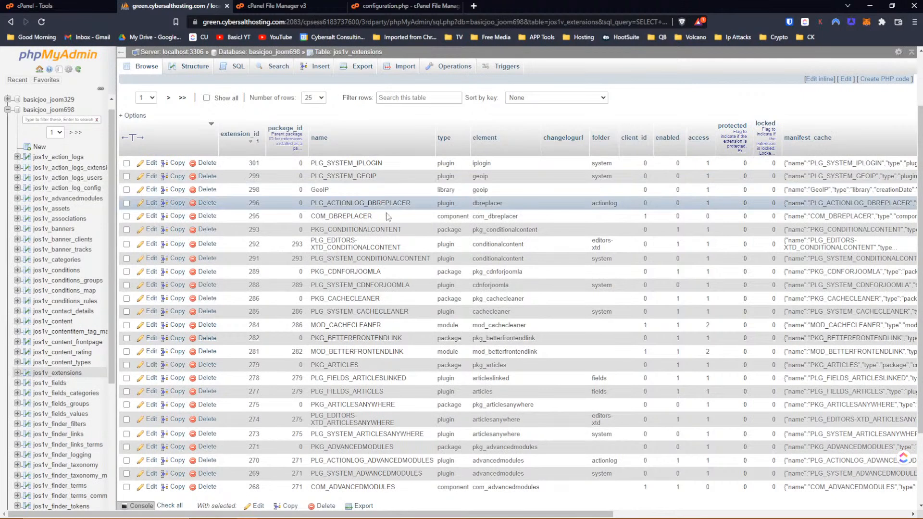
- Set PLG_EDITORS-XTD_CONDITIONALCONTENT (292) enabled to 0
double_click(678, 246)
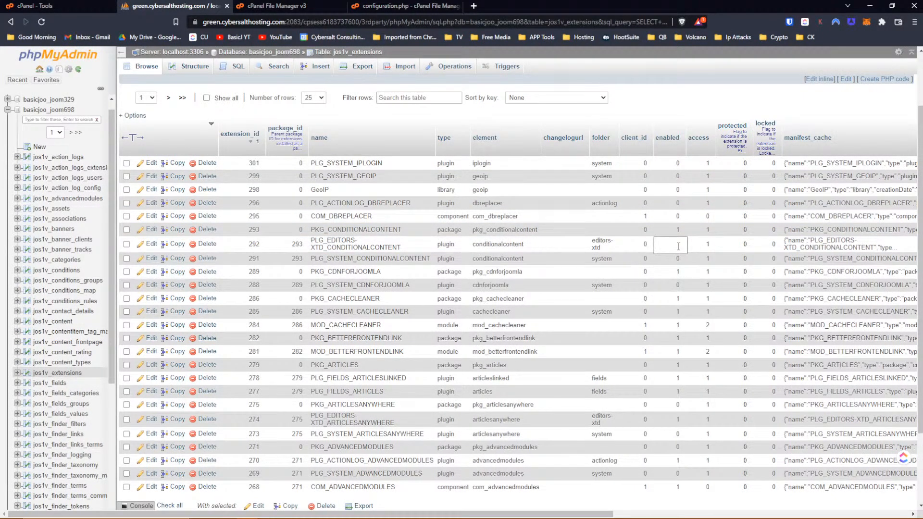
text(0)
key(Return)
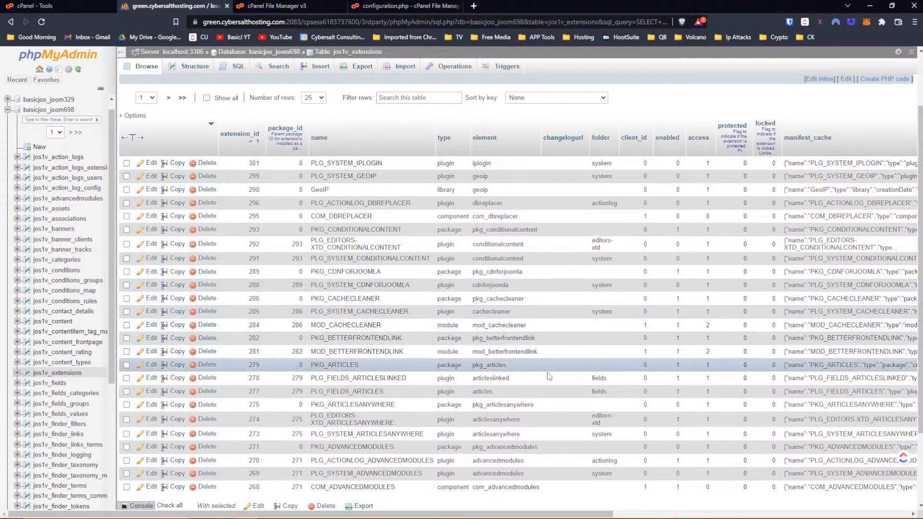
scroll(544, 385, down, 1)
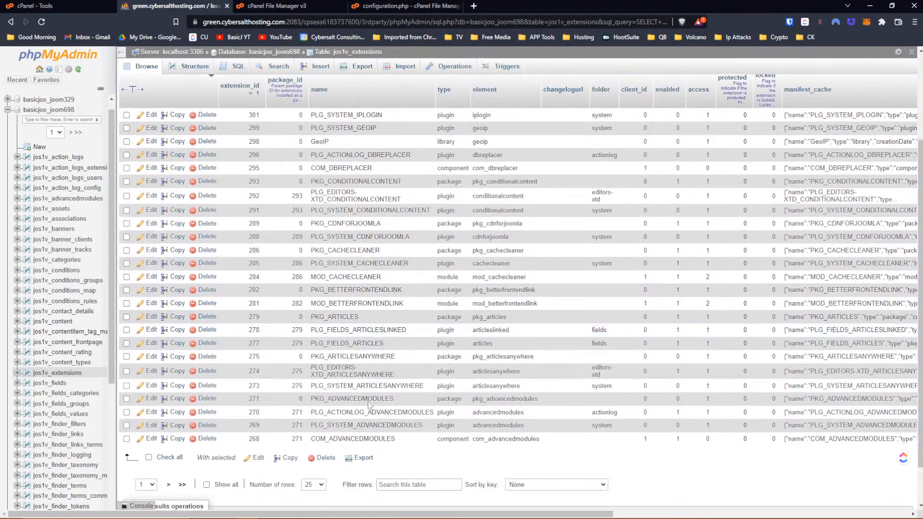
- Show the second page of extensions and reload the site to check errors
click(169, 484)
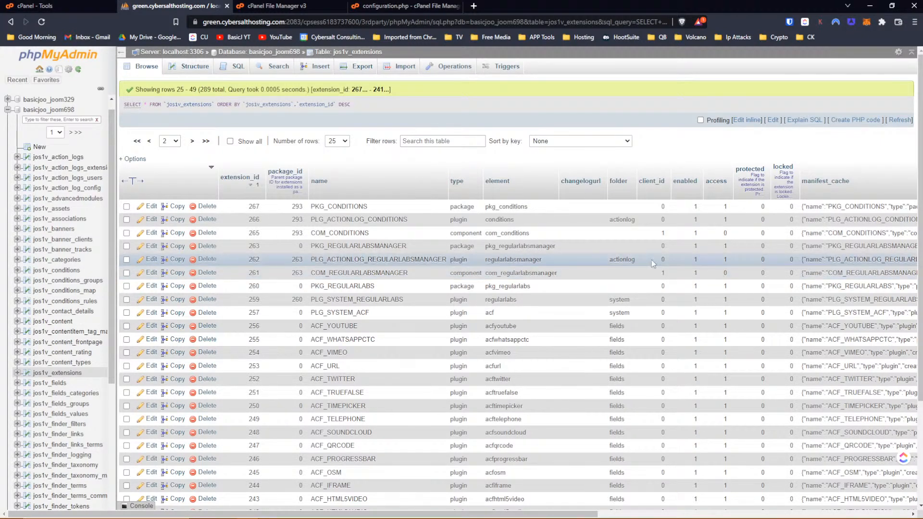
key(alt+Tab)
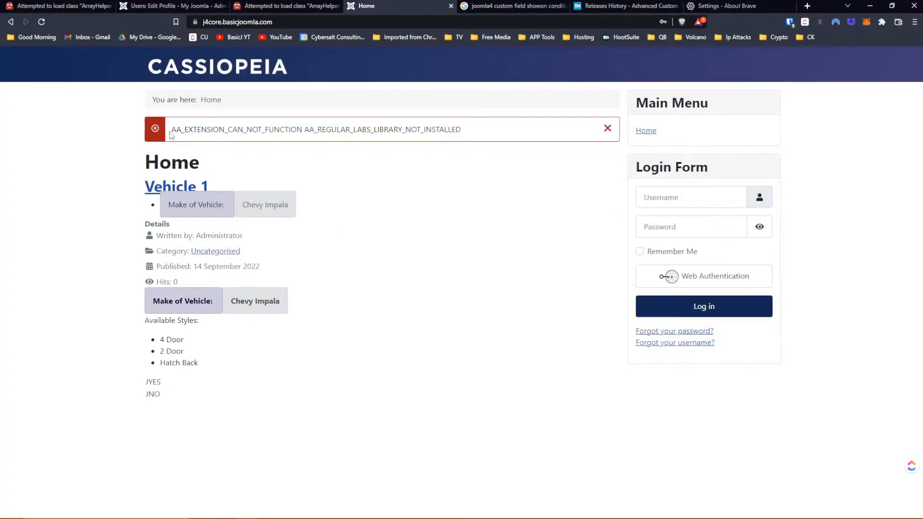
click(42, 24)
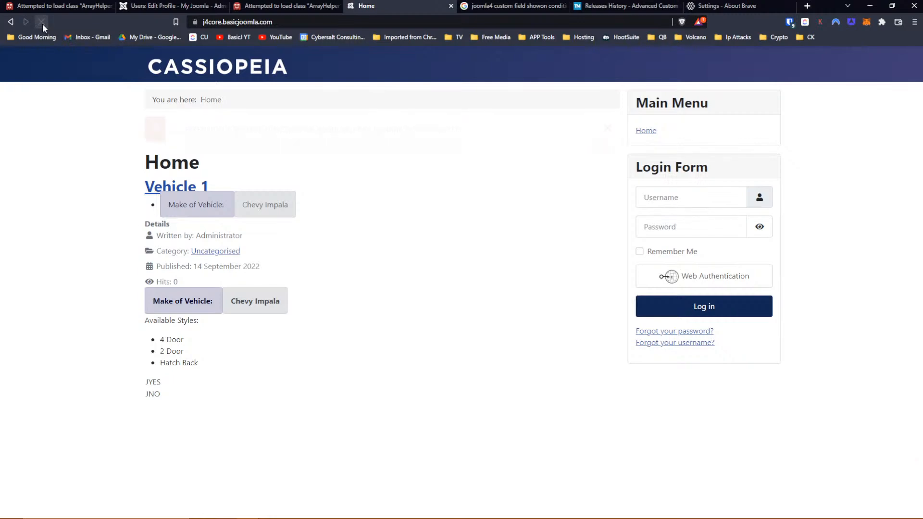
key(alt+Tab)
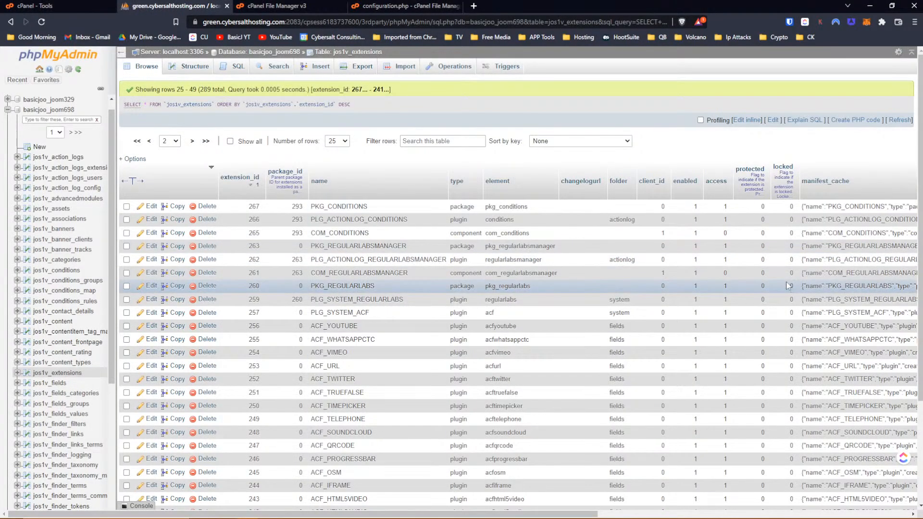
- Set PLG_SYSTEM_REGULARLABS (259) enabled to 0 and reload the site home page
double_click(697, 287)
click(697, 300)
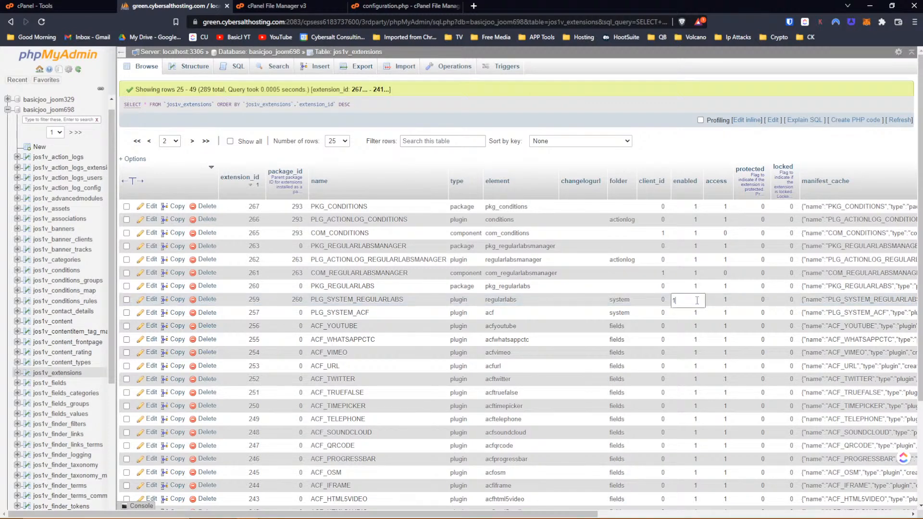
key(BackSpace)
text(0)
key(Return)
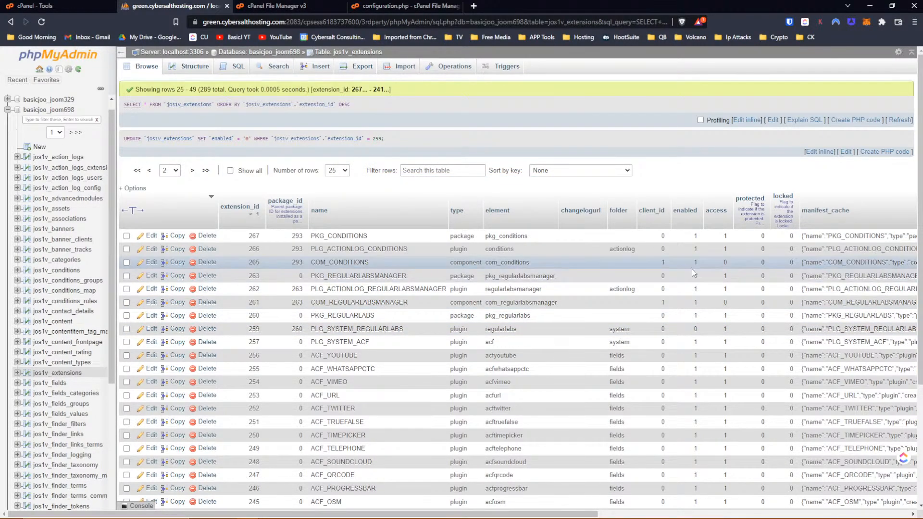
key(alt+Tab)
click(42, 22)
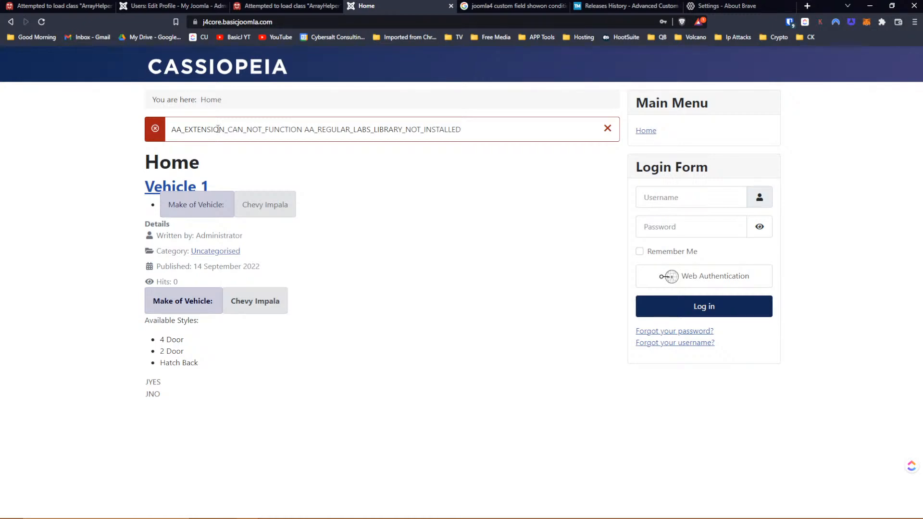
key(alt+Tab)
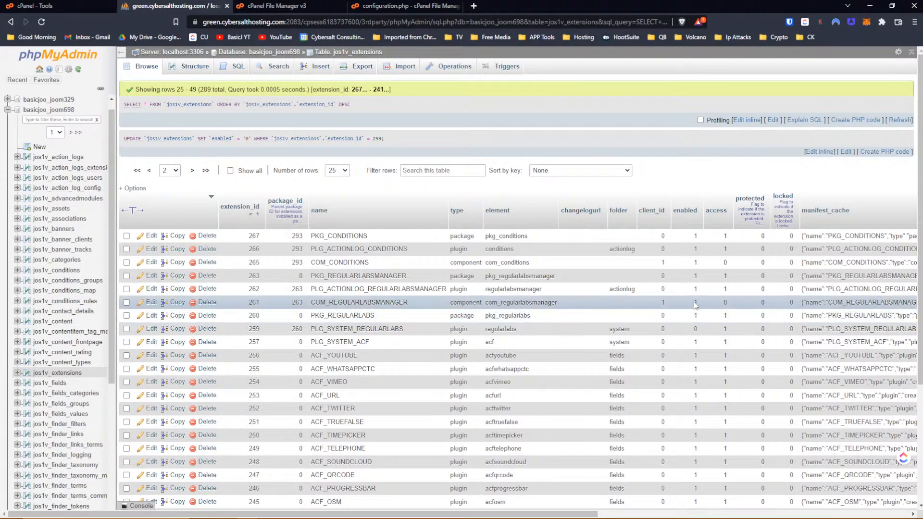
- Set COM_REGULARLABSMANAGER (261) enabled to 0
double_click(697, 301)
key(BackSpace)
text(0)
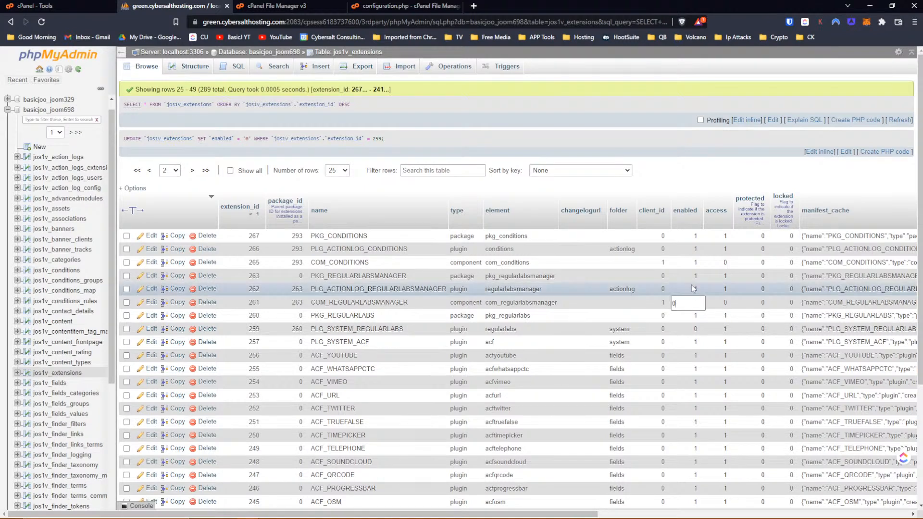
click(693, 289)
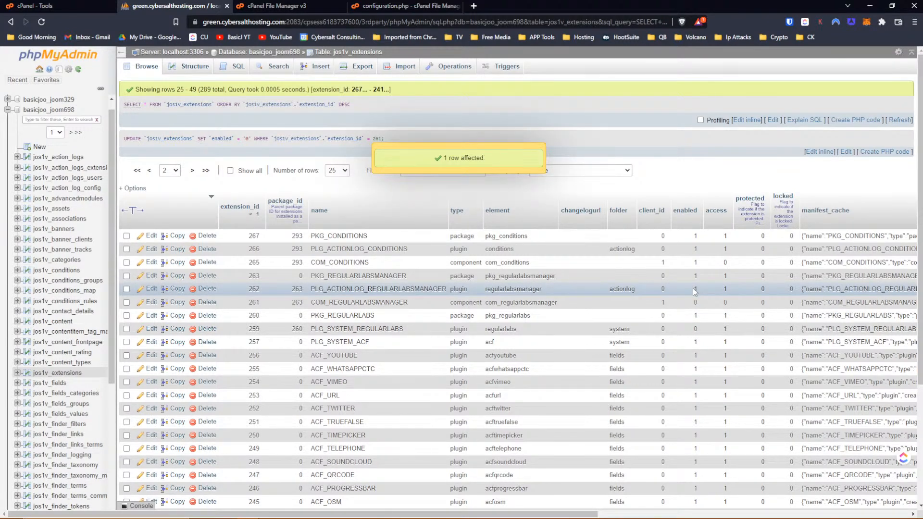
- Go back to page one of jos1v_extensions, the rows starting at extension_id 301
click(149, 170)
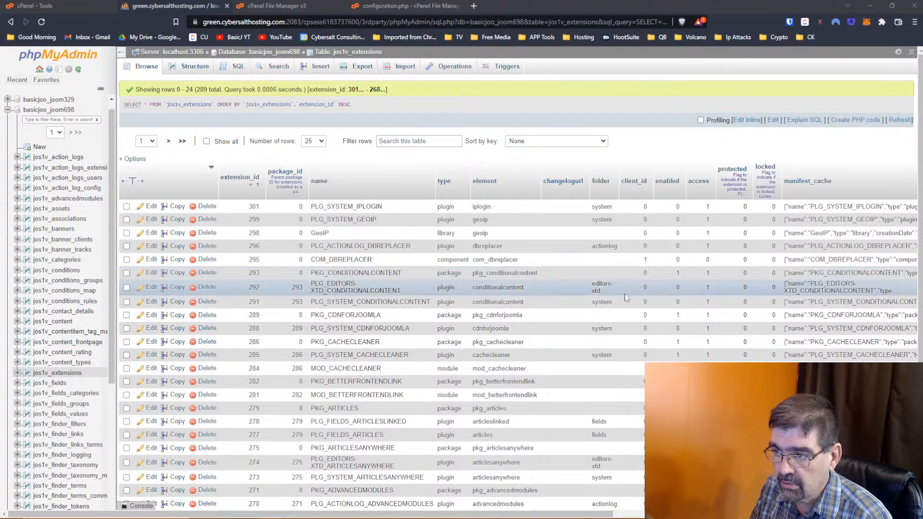
double_click(678, 354)
key(BackSpace)
text(0)
key(Return)
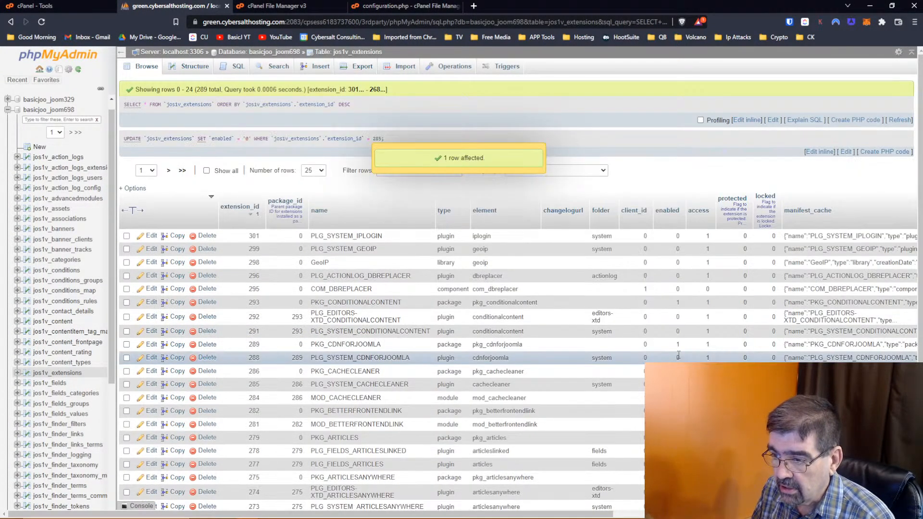
key(alt+Tab)
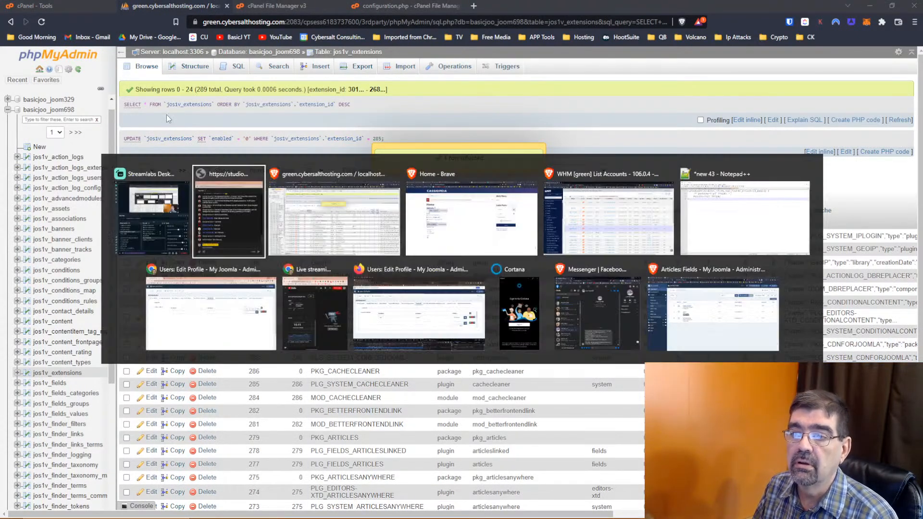
key(alt+Tab)
key(alt+Tab)
click(41, 24)
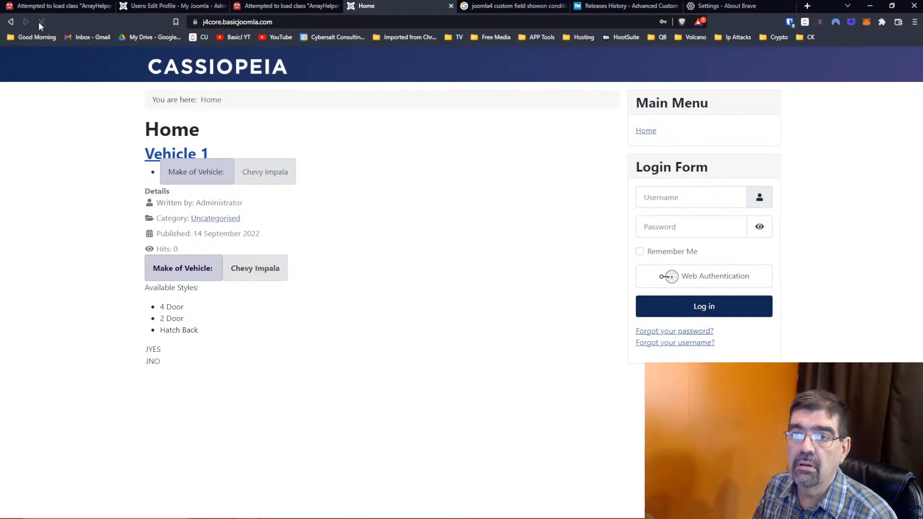
click(263, 7)
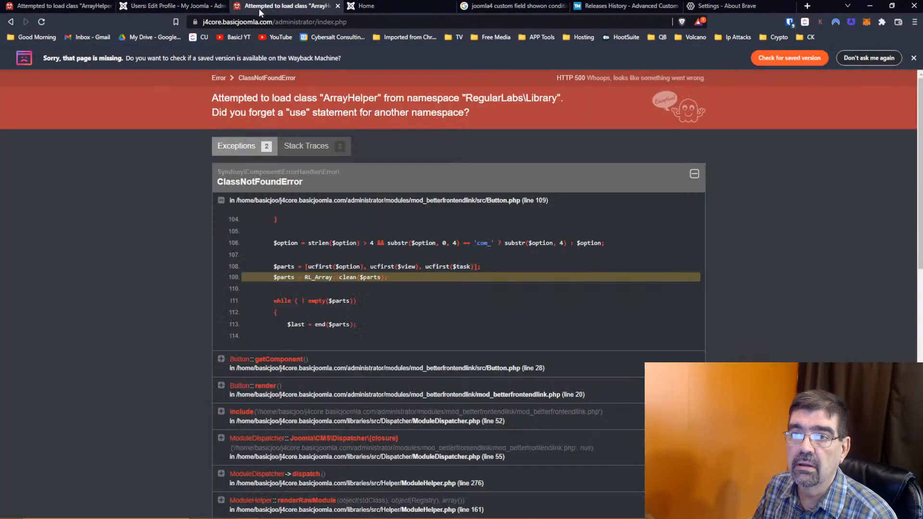
click(421, 21)
key(Return)
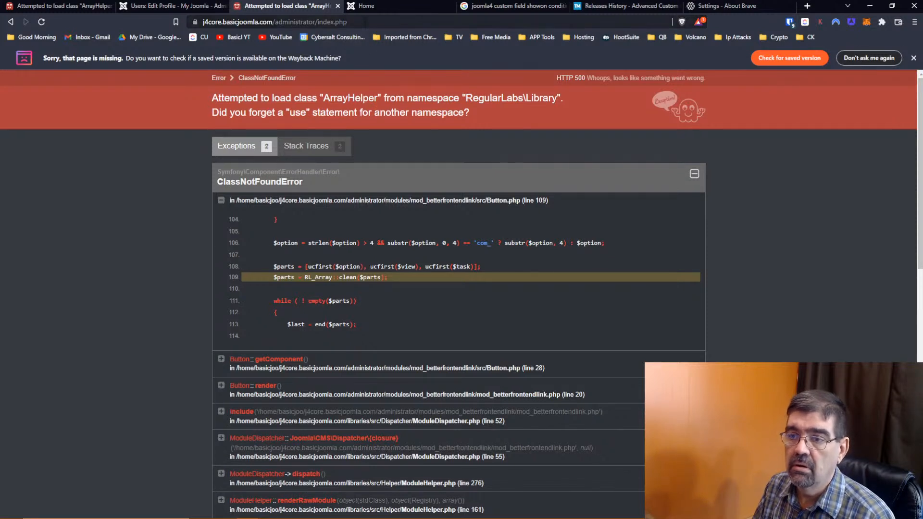
click(365, 22)
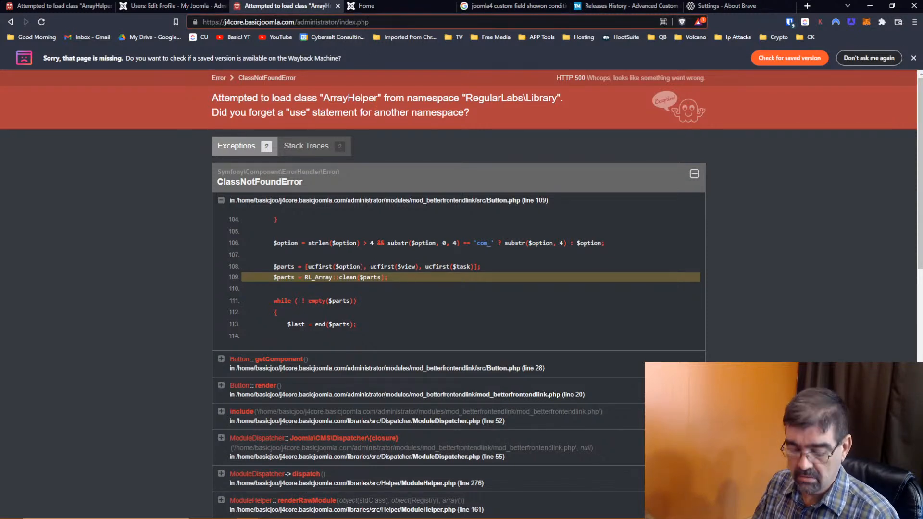
key(alt+Tab)
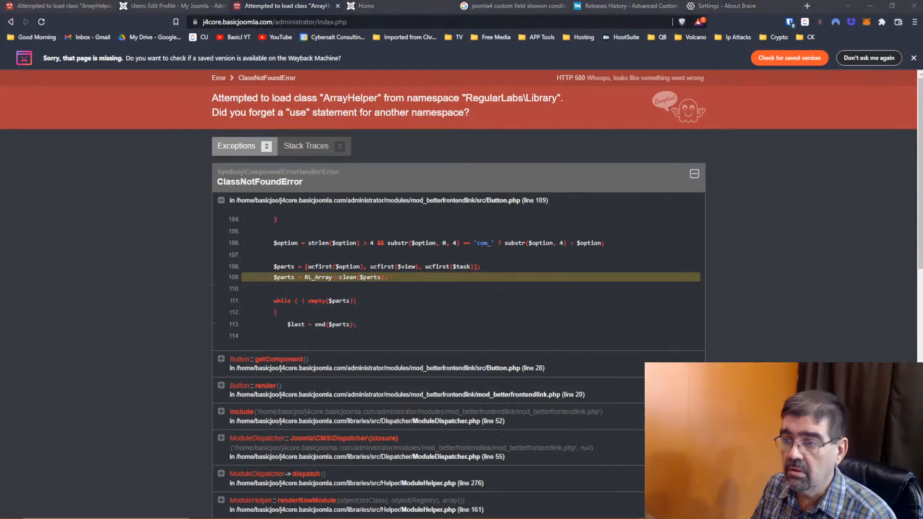
key(alt+Tab)
key(alt+Tab)
key(alt+Tab)
key(alt+Tab)
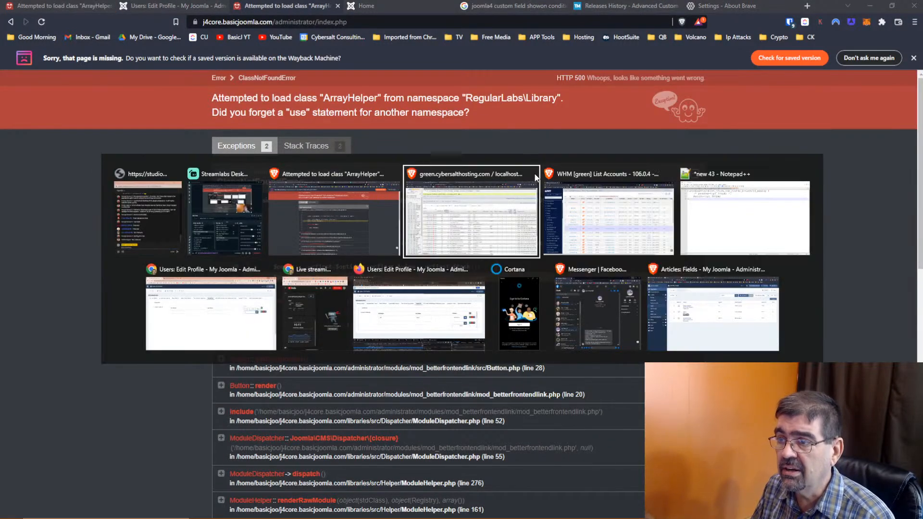
key(Escape)
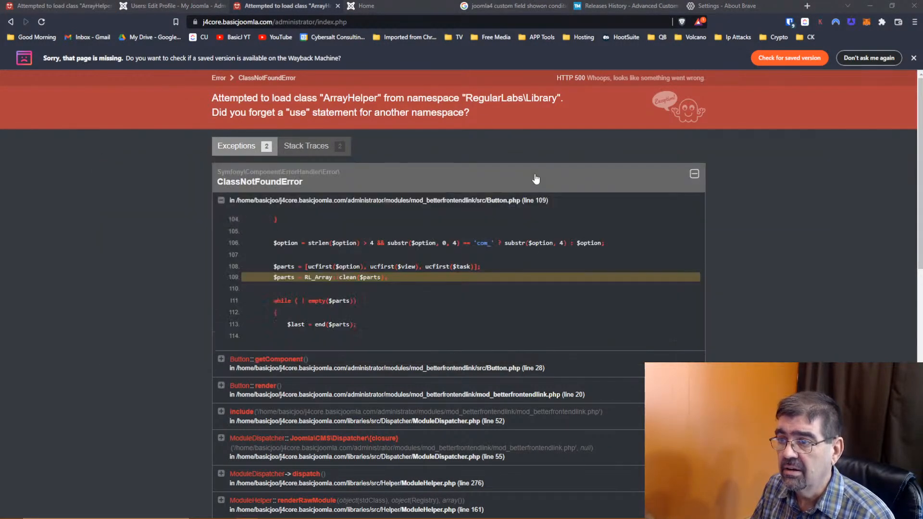
key(alt+Tab)
key(alt+Tab)
key(alt+Tab)
key(alt+Tab)
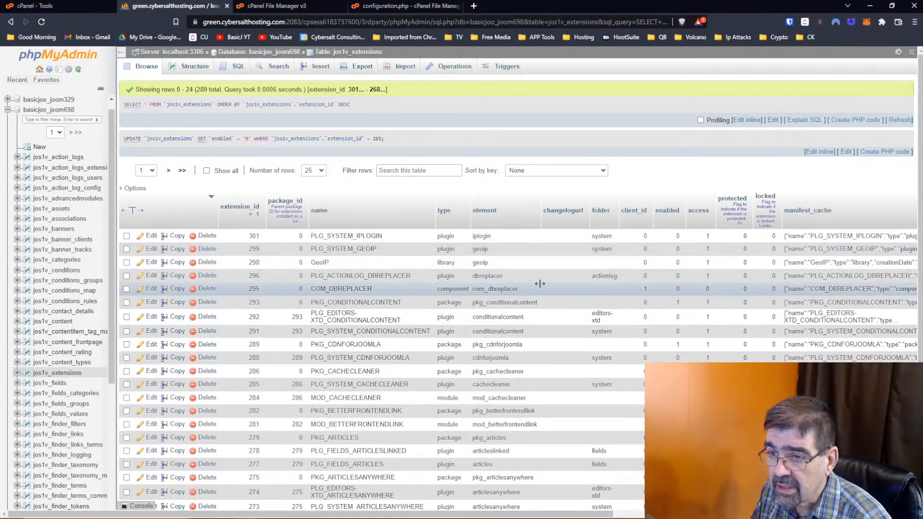
- Set PKG_CONDITIONALCONTENT (293) enabled to 0 and reload the administrator page
double_click(678, 303)
key(BackSpace)
text(0)
key(Return)
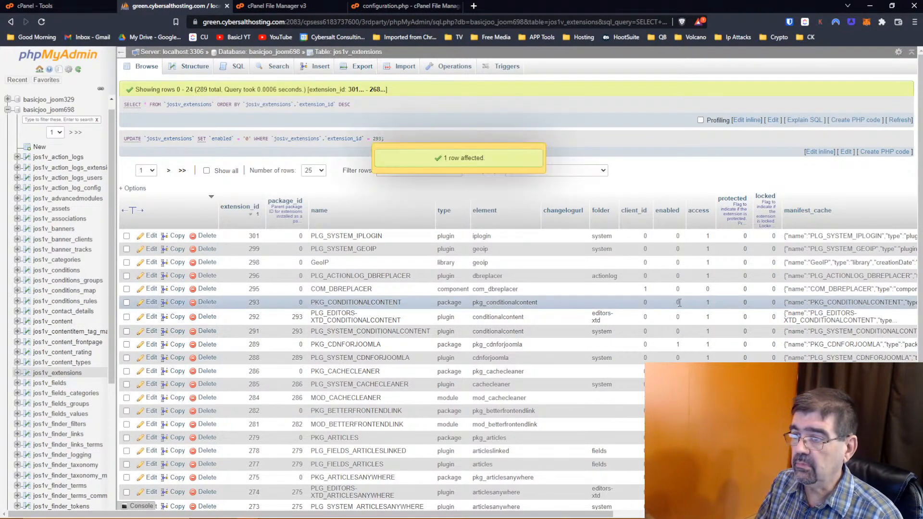
key(alt+Tab)
key(alt+Tab)
key(alt+Tab)
key(alt+Tab)
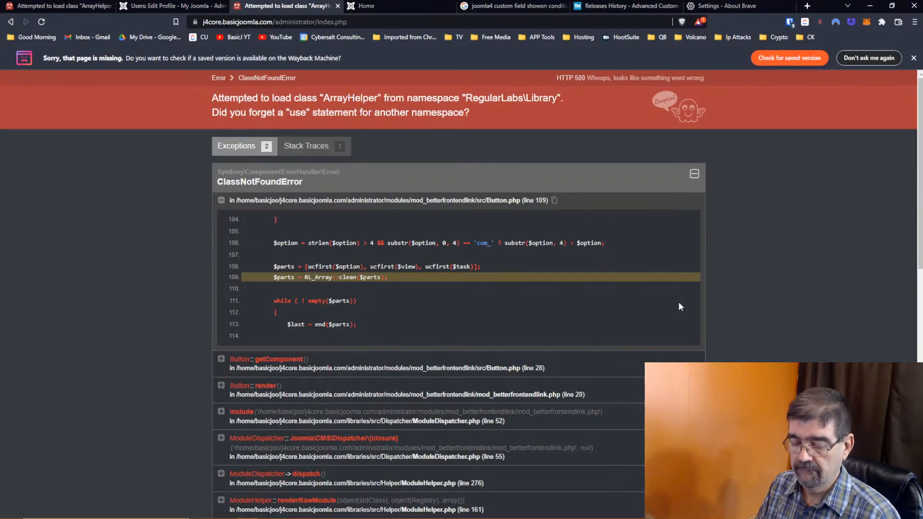
click(579, 23)
key(Return)
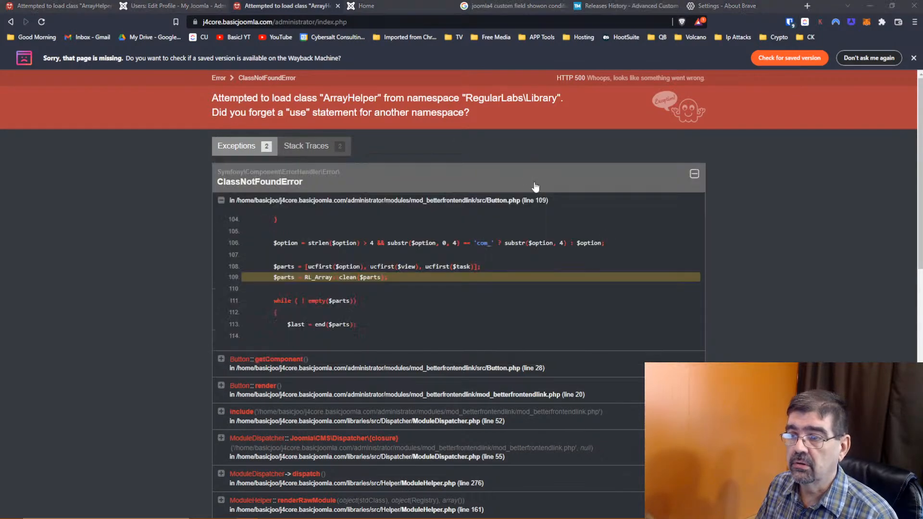
key(alt+Tab)
key(alt+Tab)
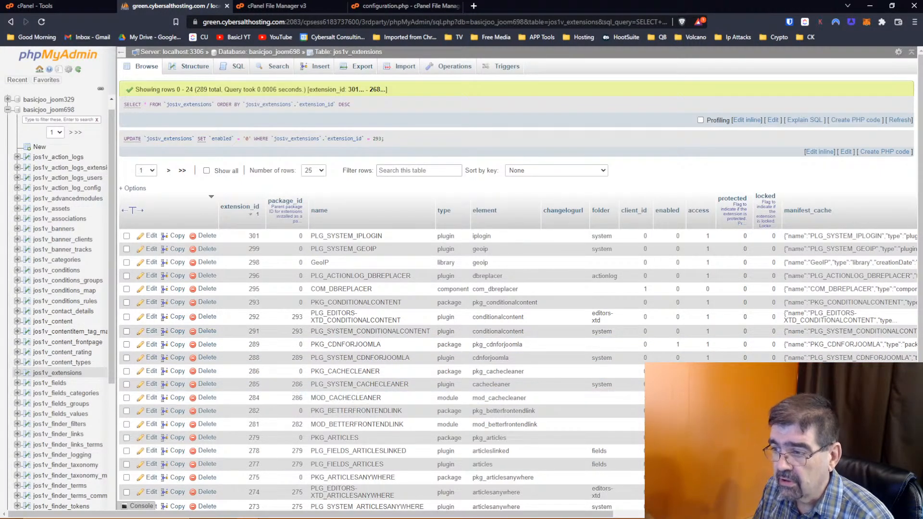
- Save MOD_CACHECLEANER (284) and MOD_BETTERFRONTENDLINK (281) as disabled, then reload the administrator
key(Return)
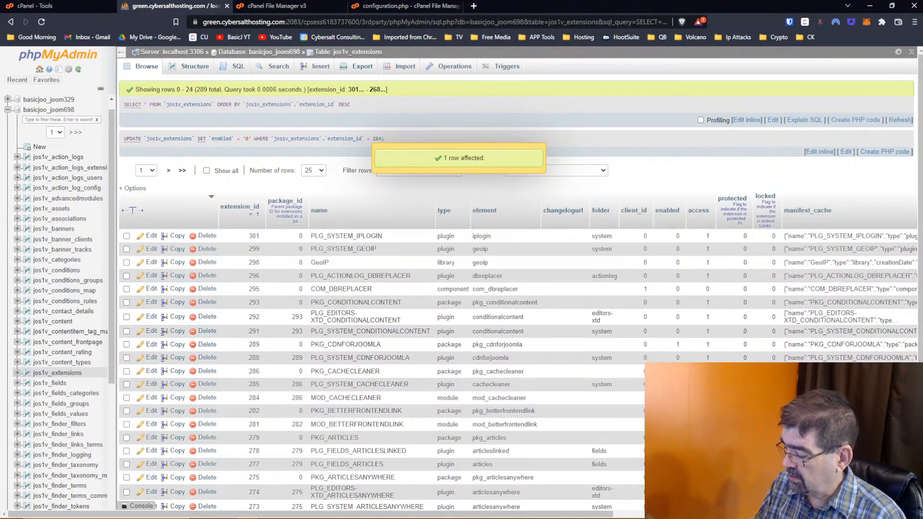
key(Return)
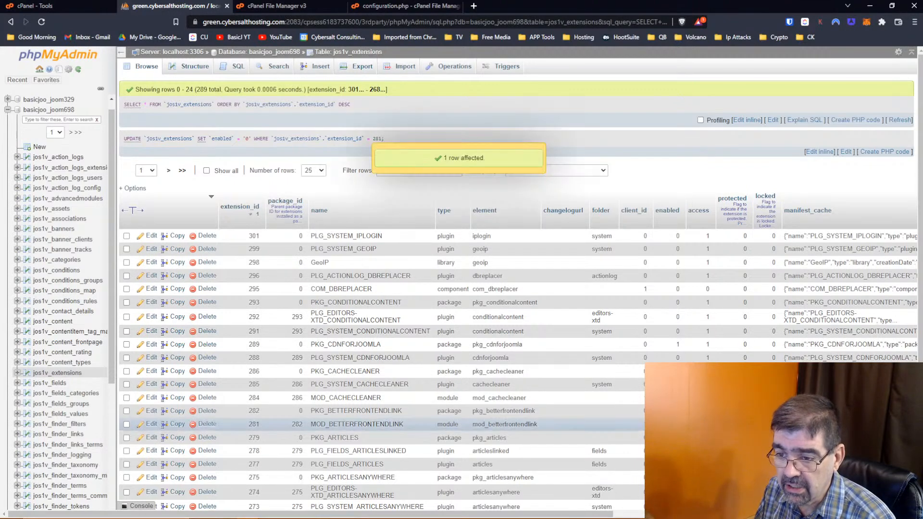
key(alt+Tab)
key(alt+Tab)
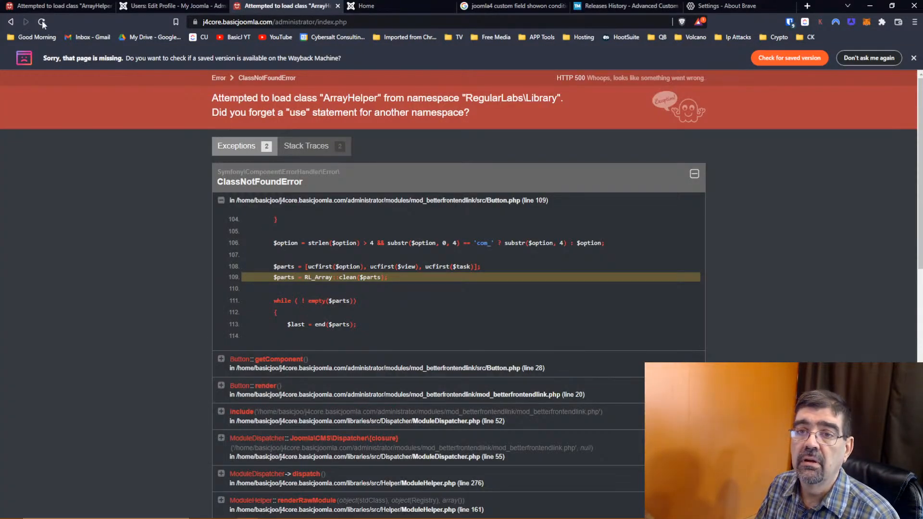
click(42, 22)
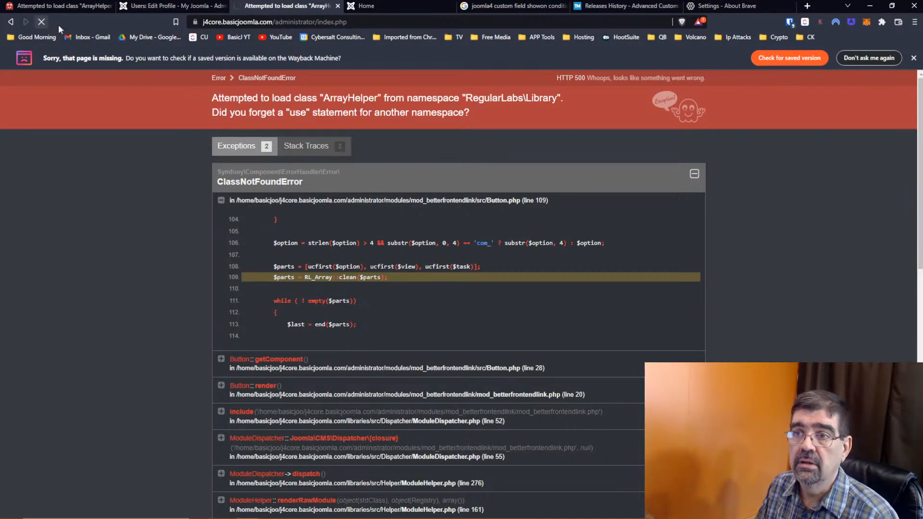
- Reload the administrator and go to System > Manage Extensions
click(378, 23)
click(378, 23)
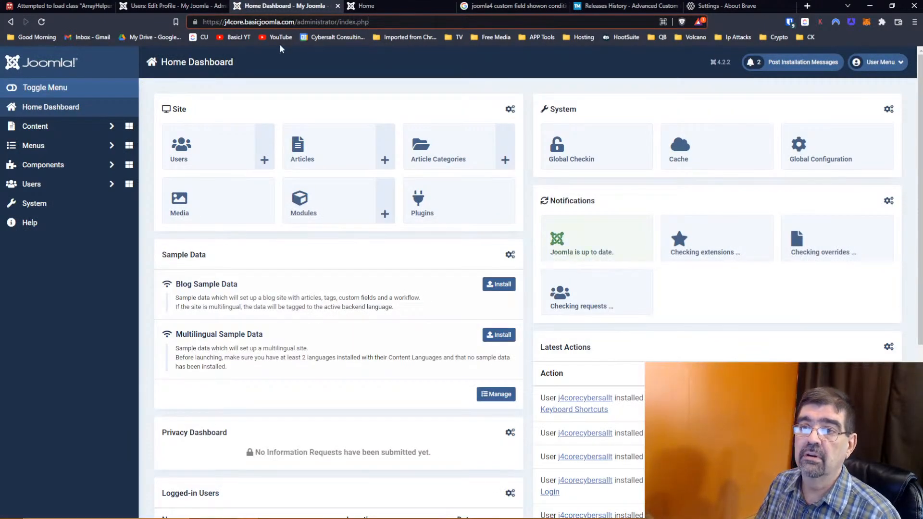
click(65, 208)
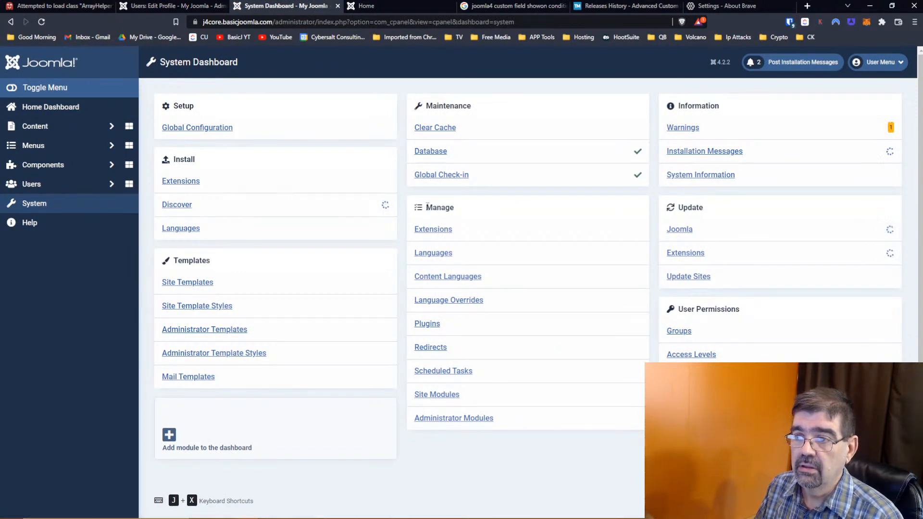
click(431, 233)
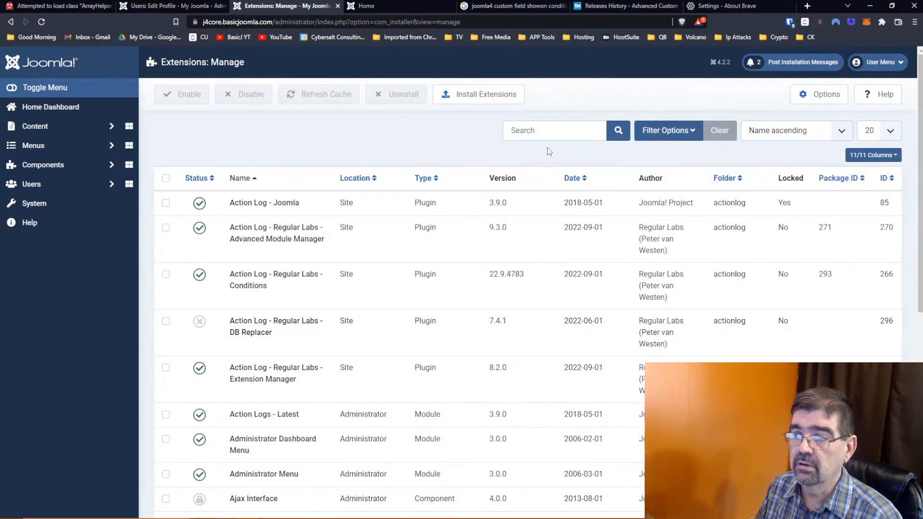
- Filter extensions by 'ext', enable Regular Labs - Extension Manager, and open it from Components
click(549, 131)
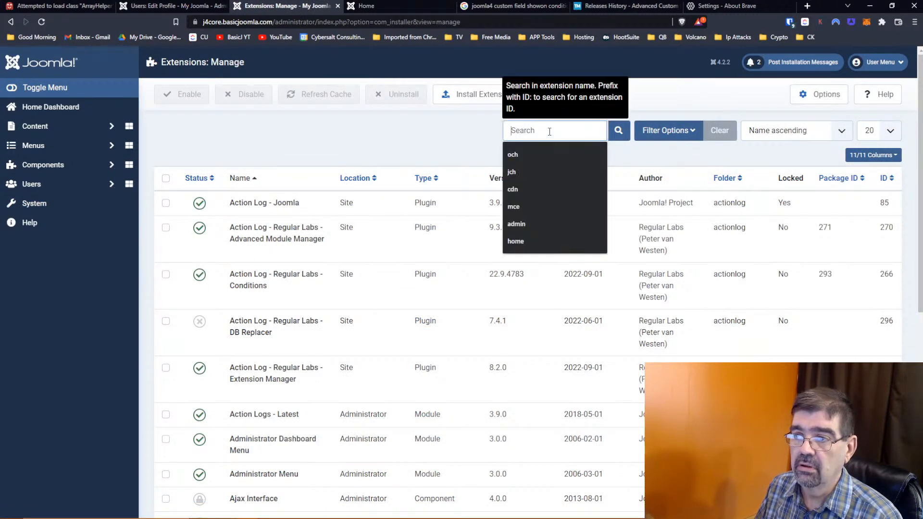
text(ext)
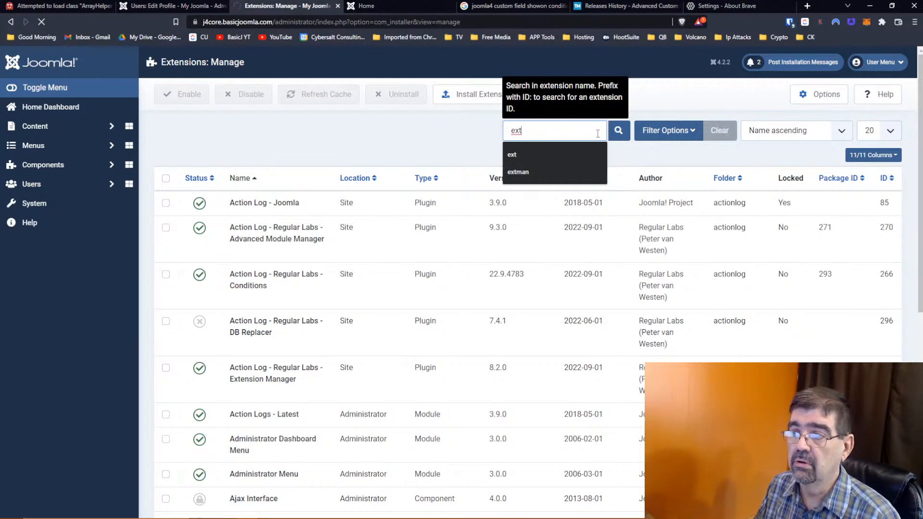
click(619, 131)
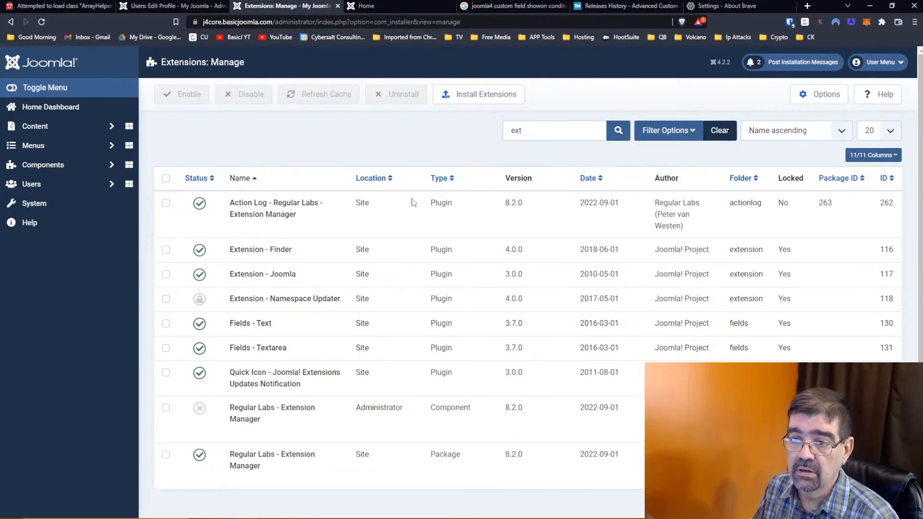
click(202, 409)
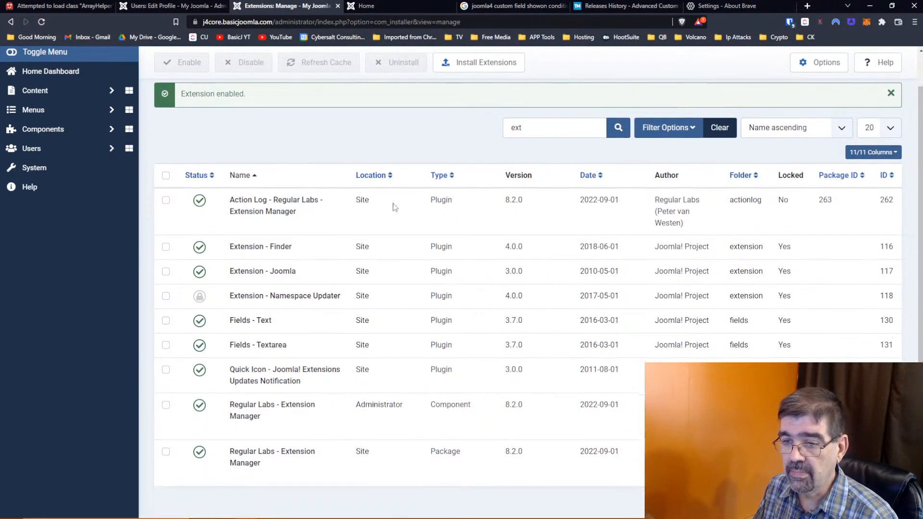
click(44, 164)
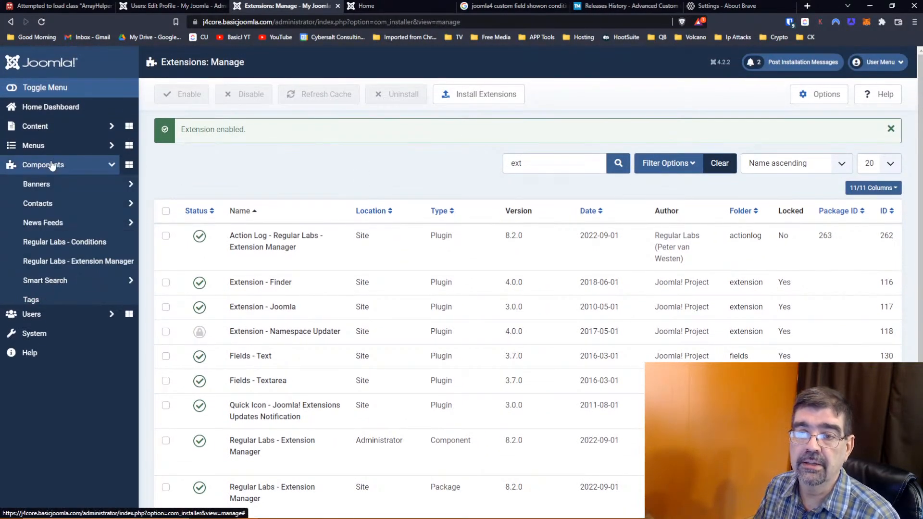
click(49, 261)
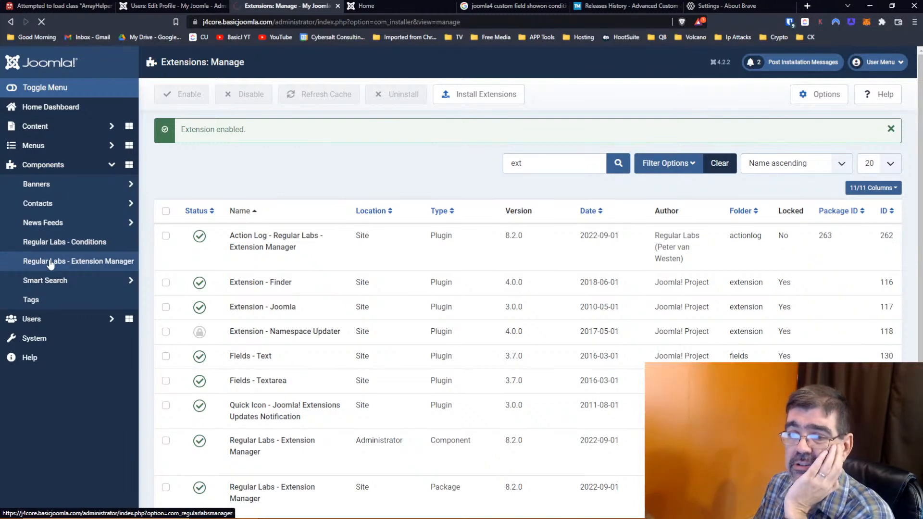